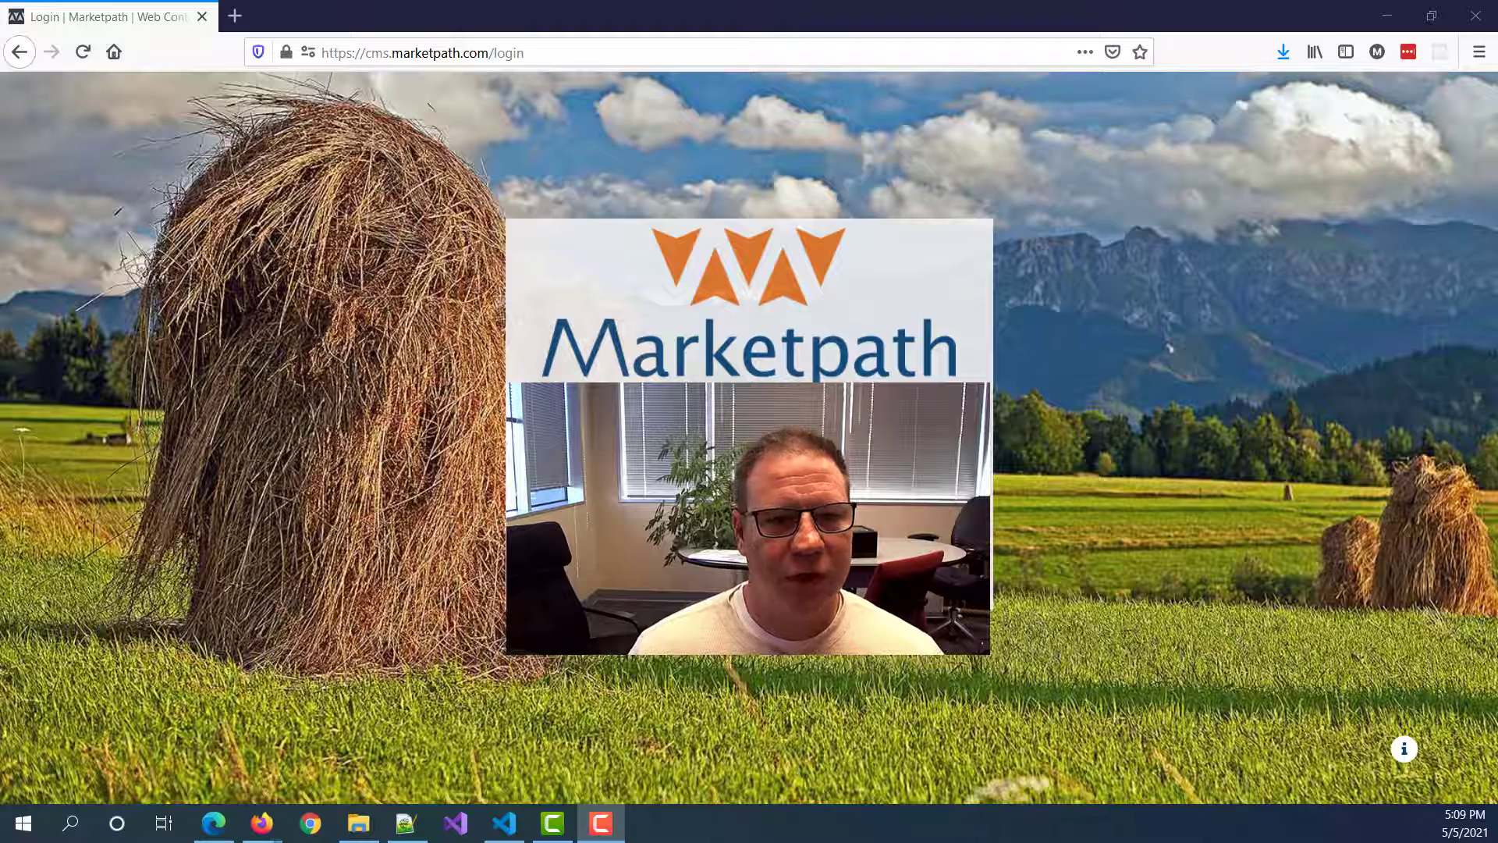
Step: Log in, start creating a new site, and name it with the owner's first name followed by "Test Landing Pages"
left_click(749, 530)
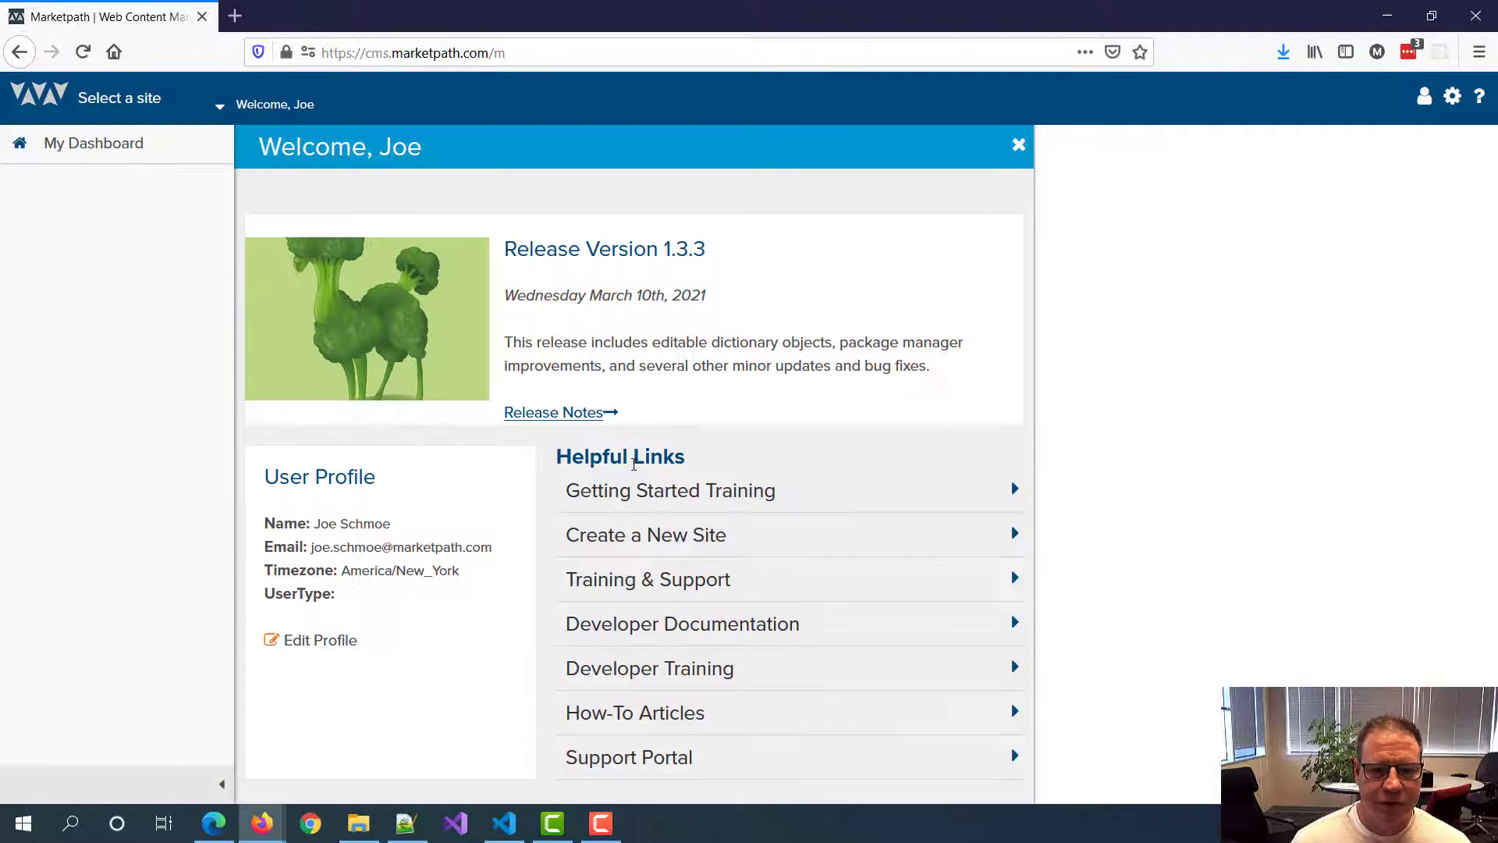
left_click(639, 538)
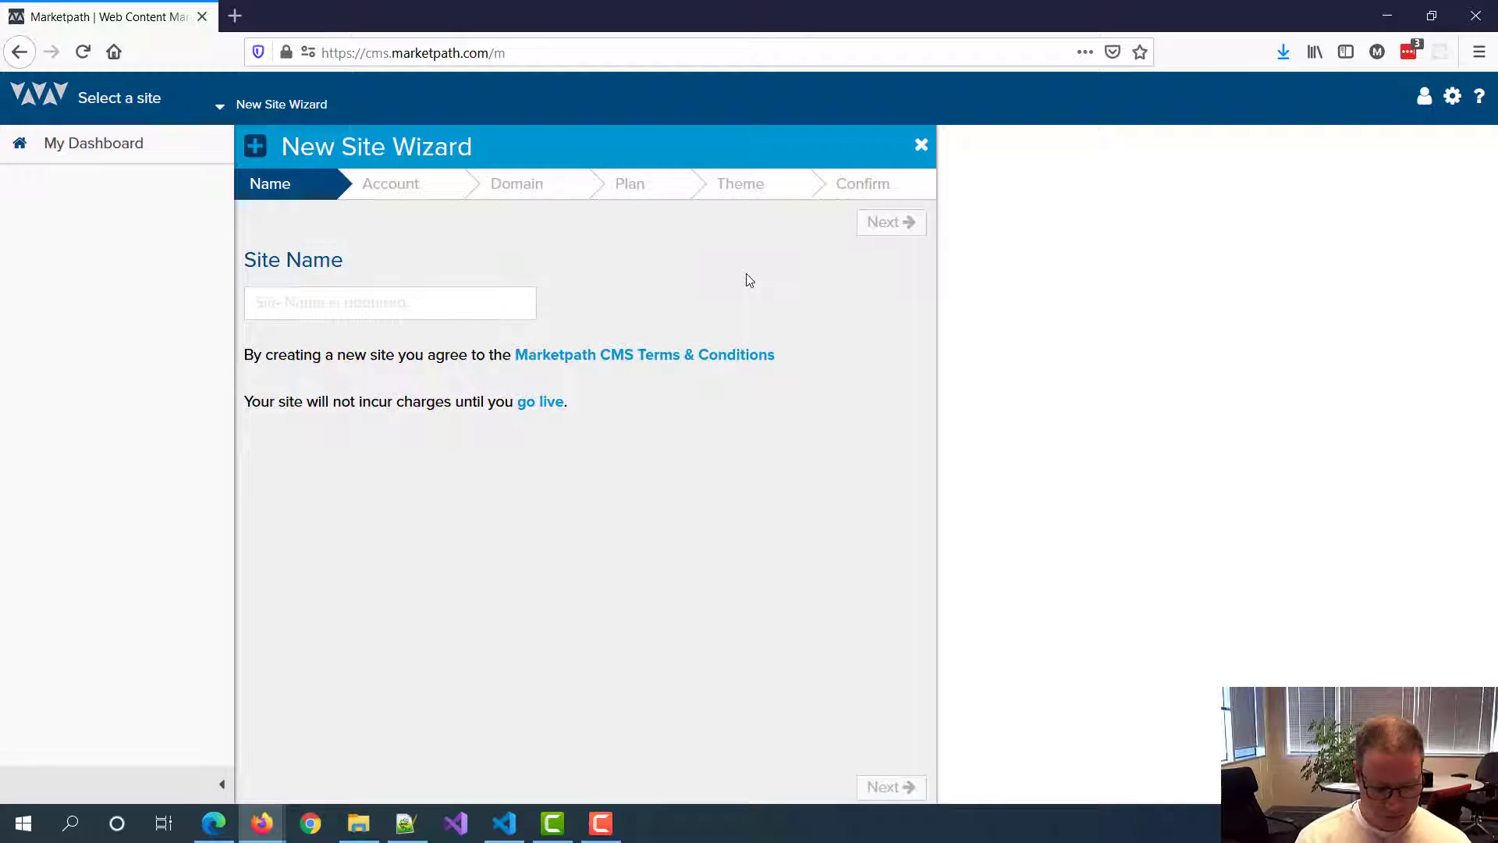
type("Matt")
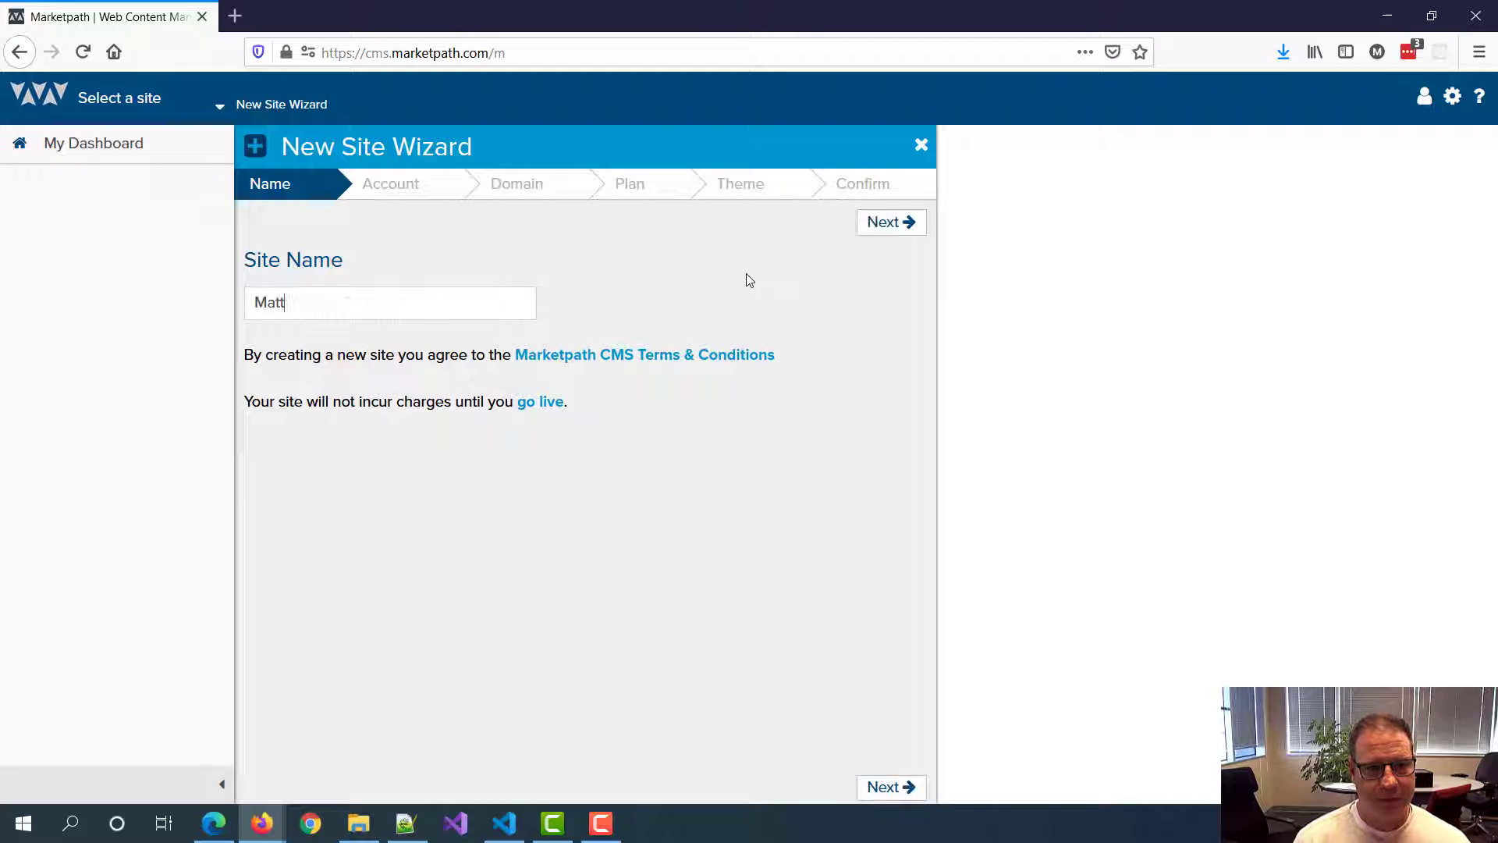
type("'s Test Landing Pages")
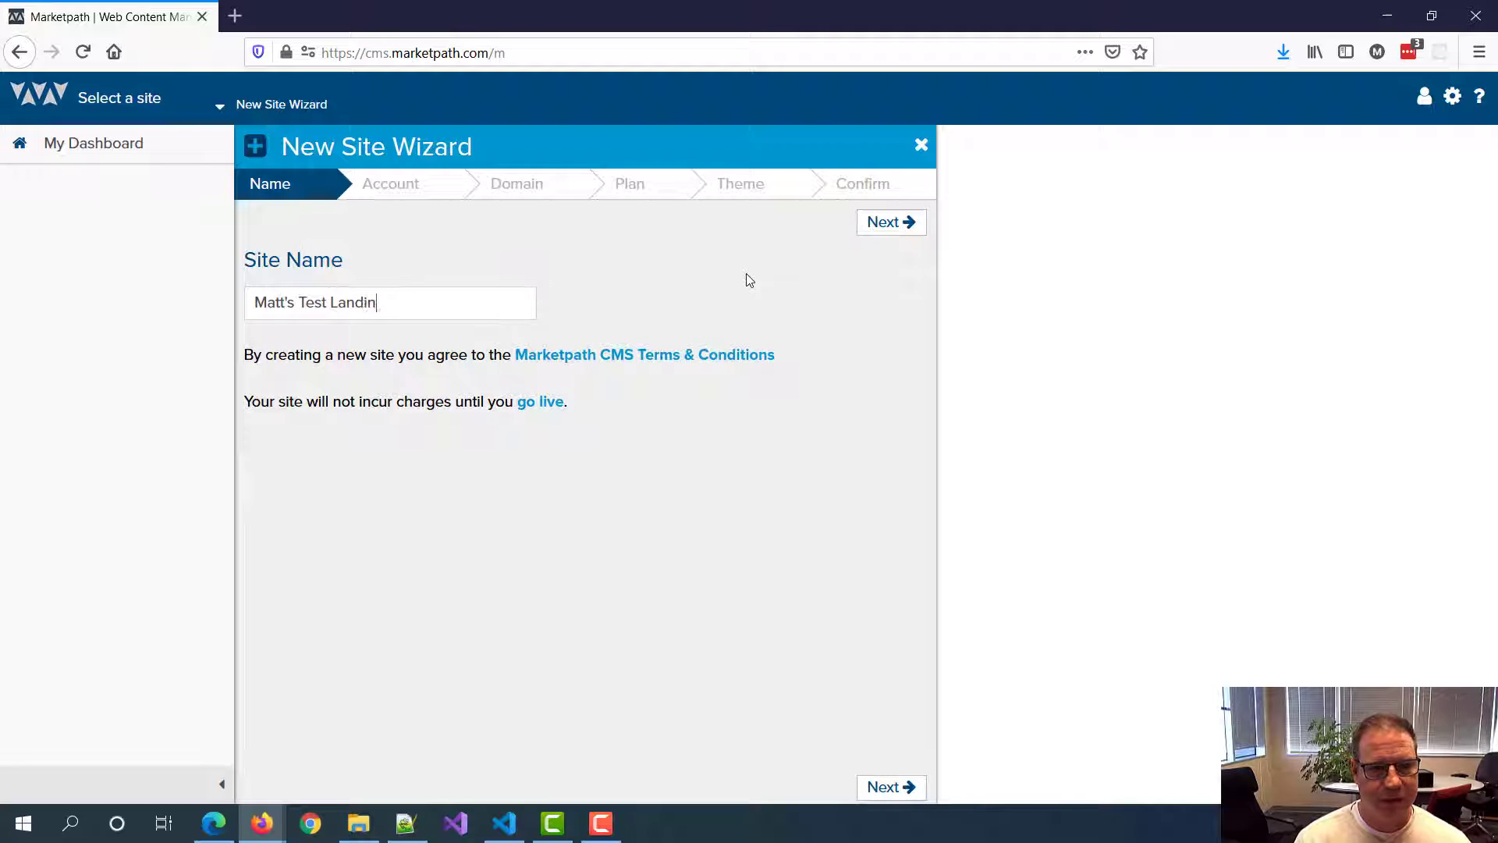
left_click(885, 222)
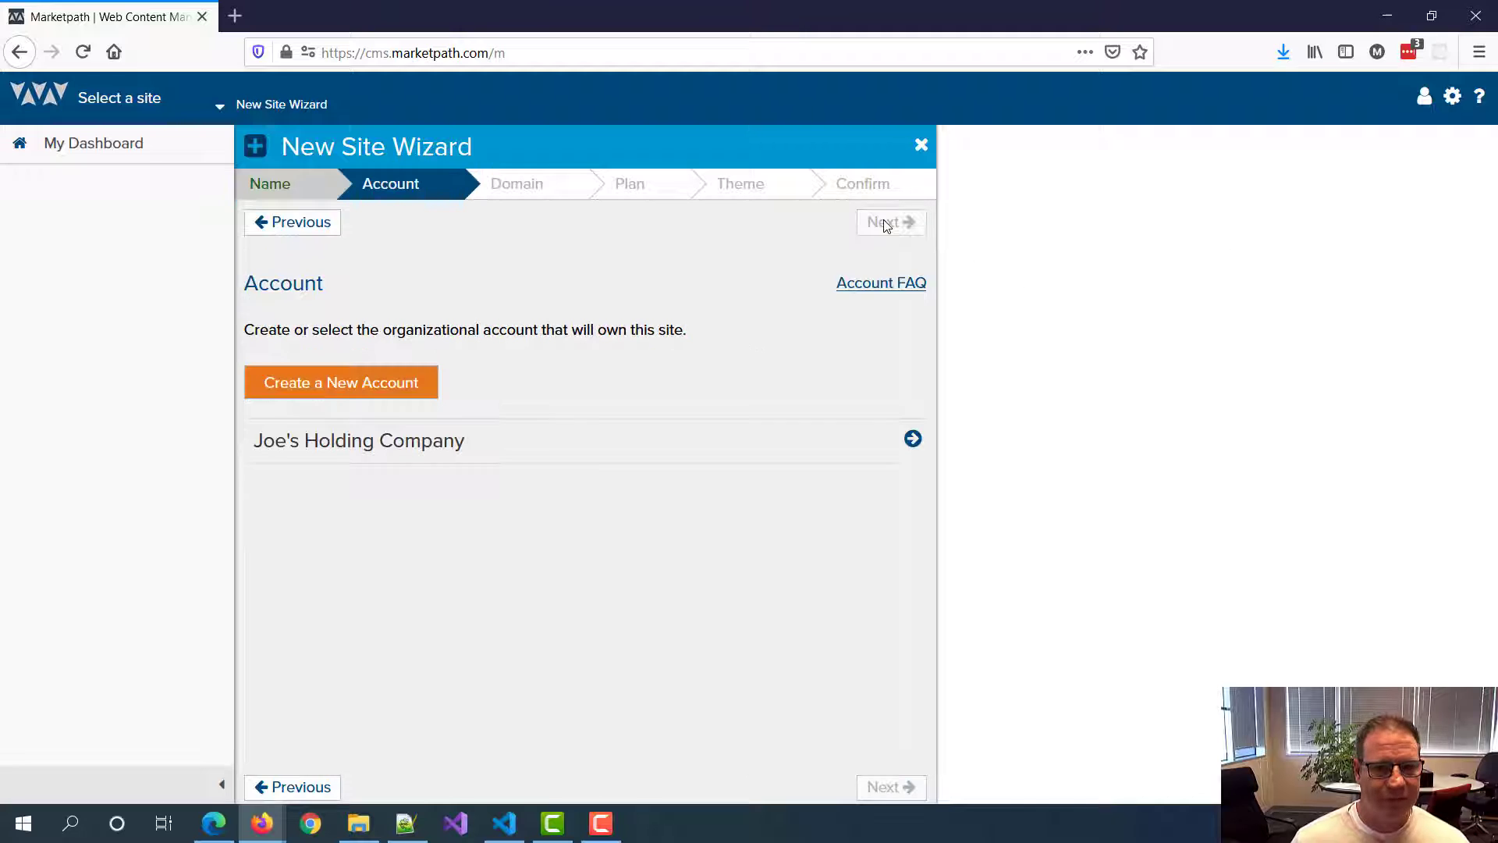
Step: Set up the new site under the existing holding company account, using the suggested development domain and the Starter plan
left_click(413, 451)
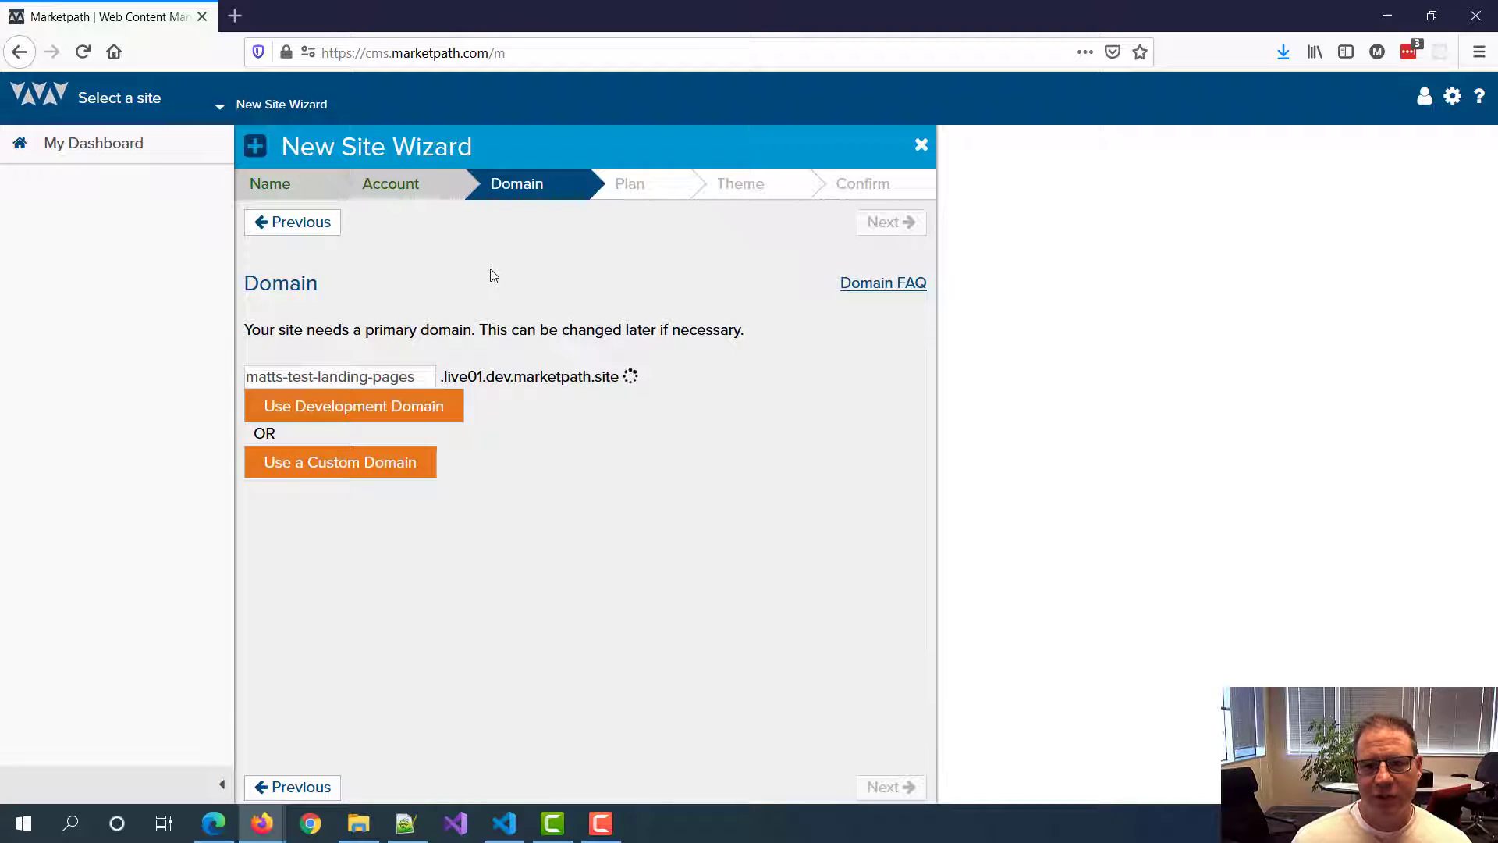
left_click(367, 414)
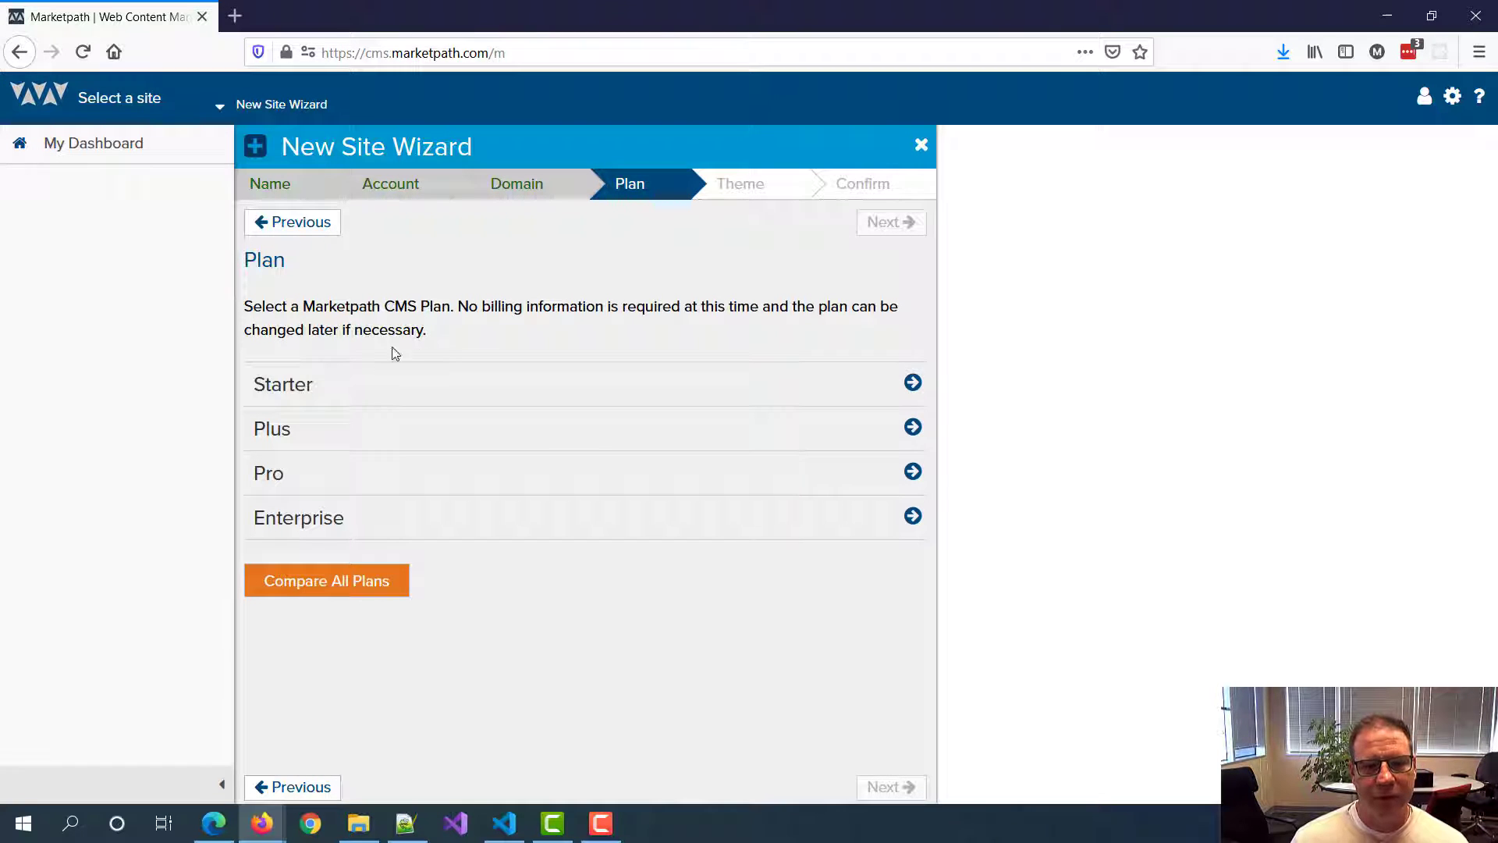
left_click(299, 372)
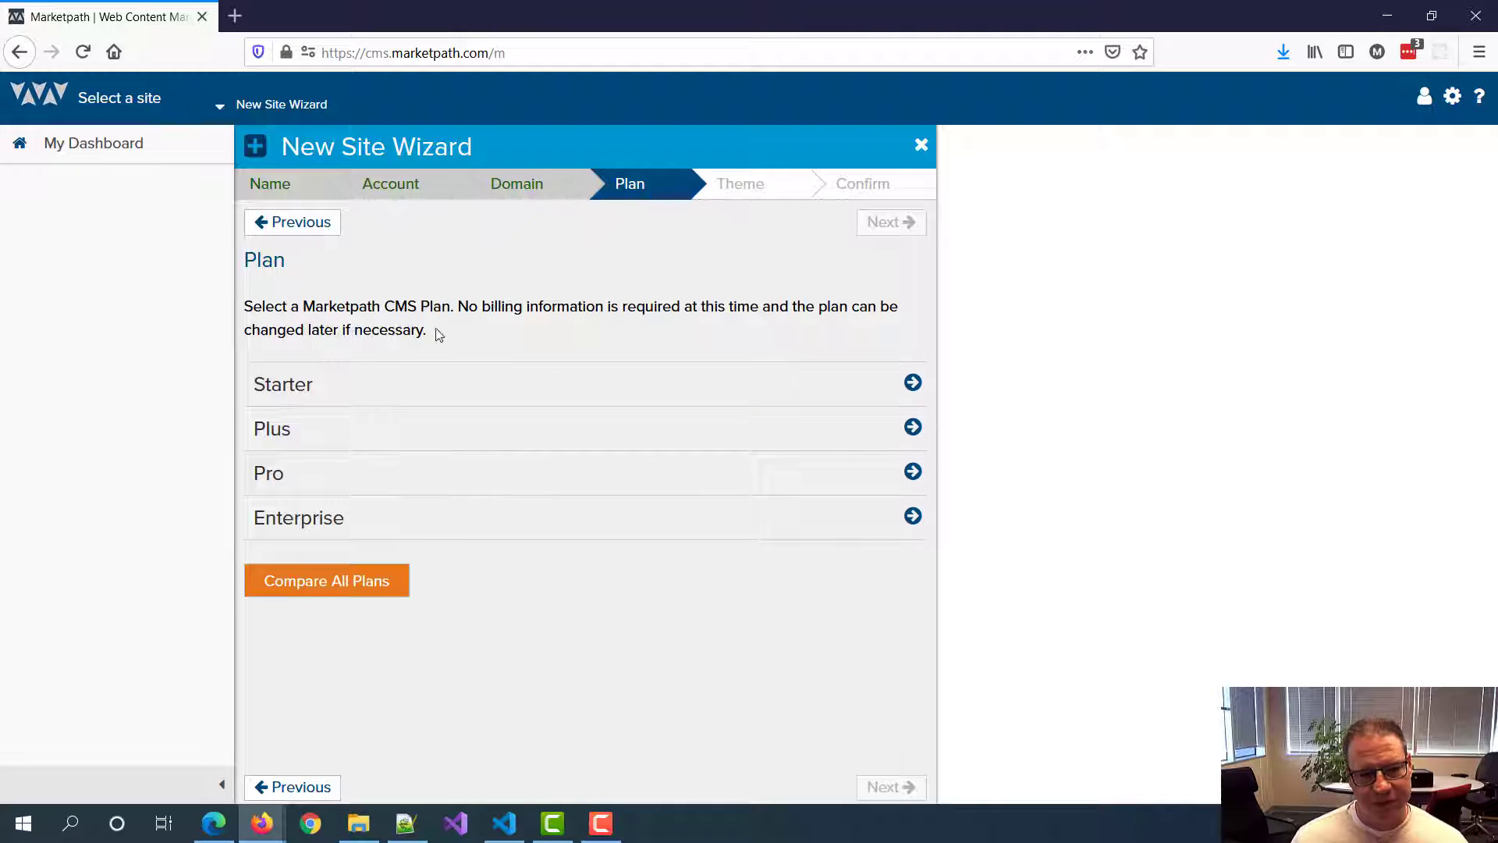
left_click(398, 386)
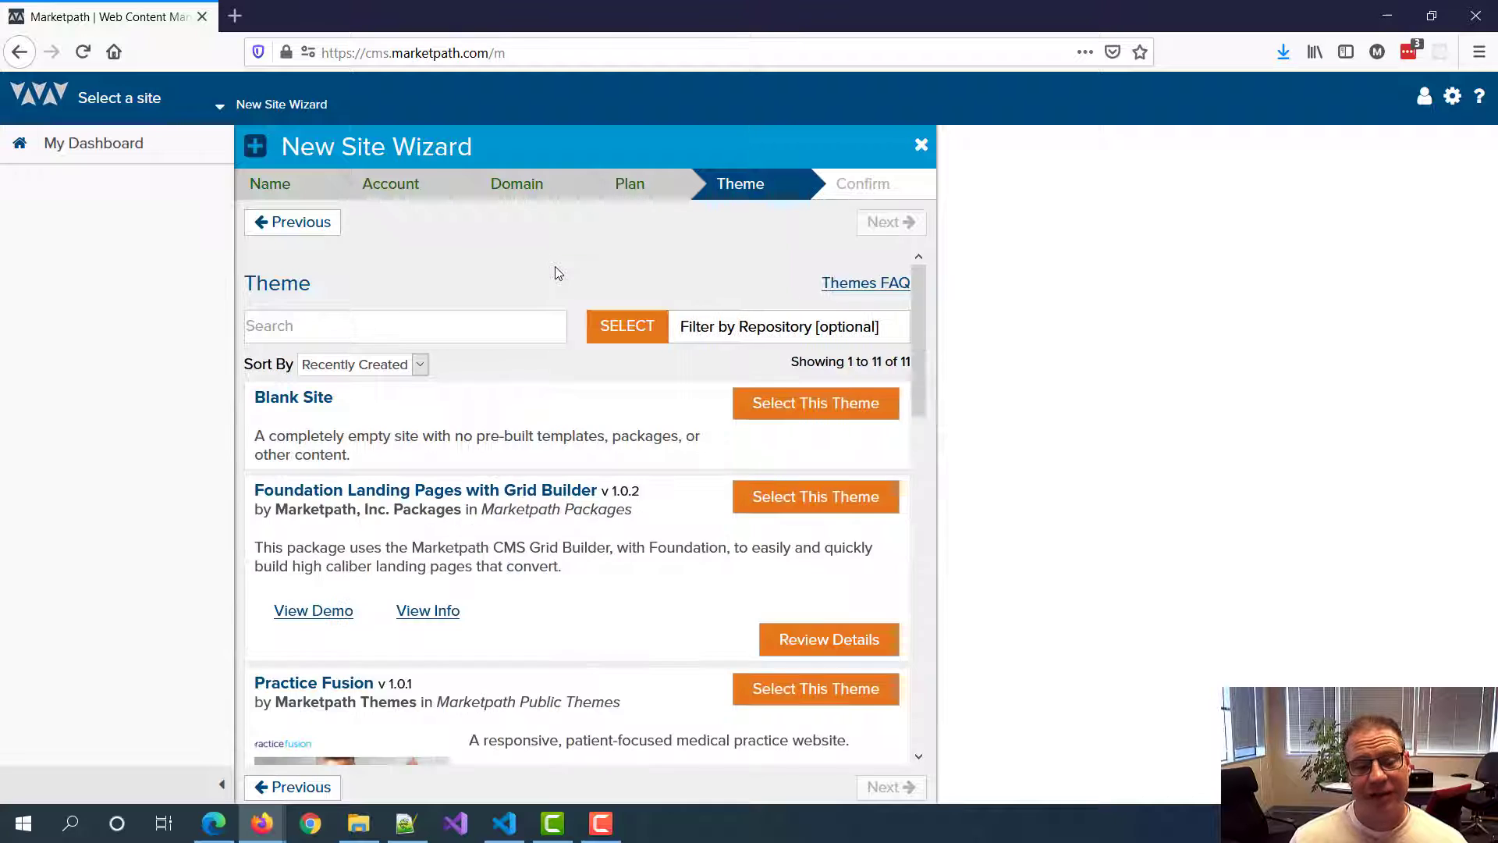
Step: Search the available themes for "landing pages"
scroll(537, 312, "down", 3)
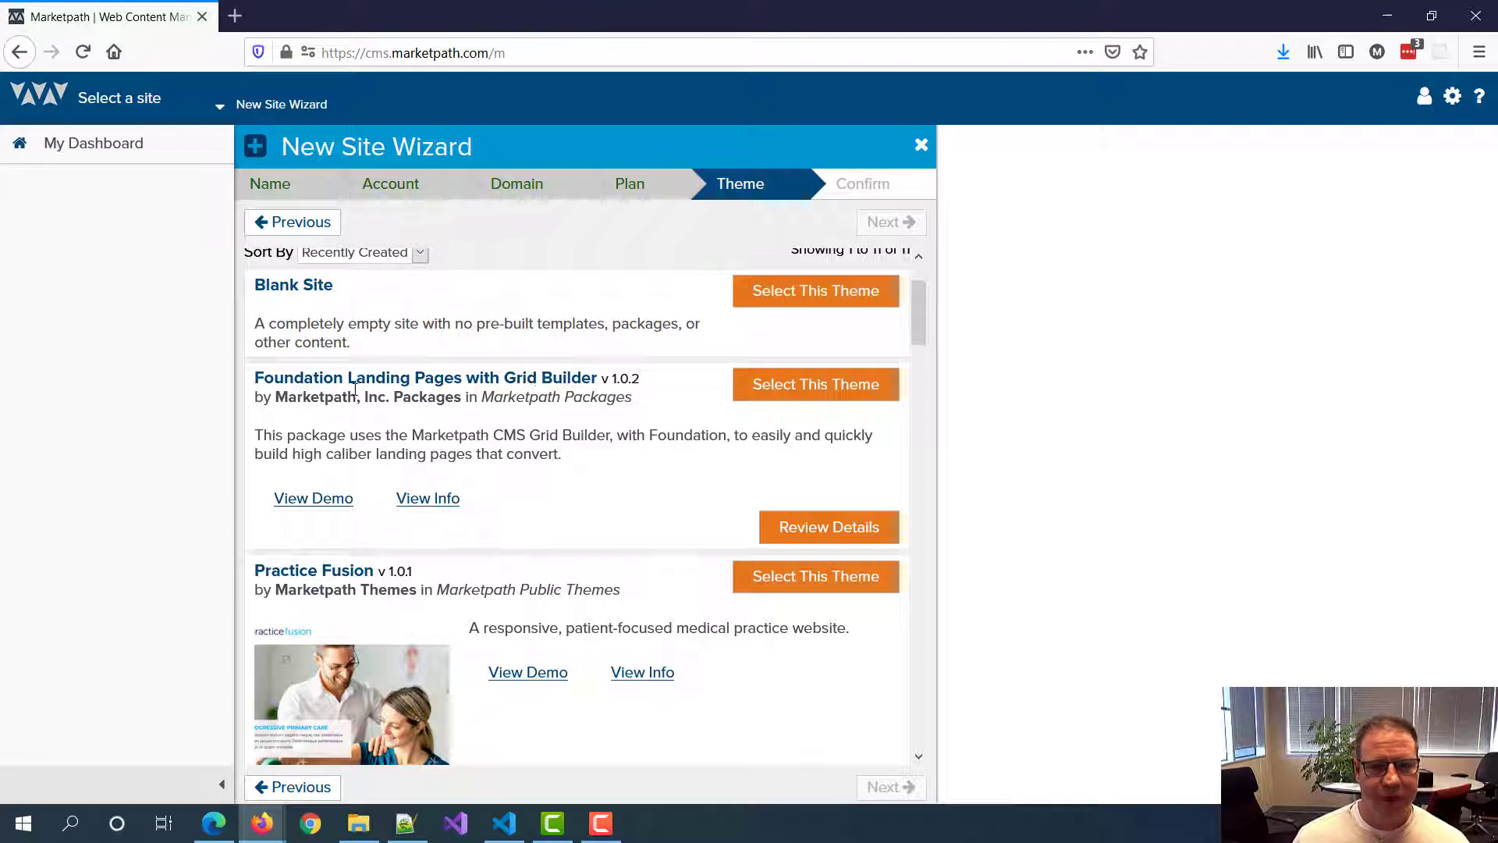
scroll(422, 296, "up", 2)
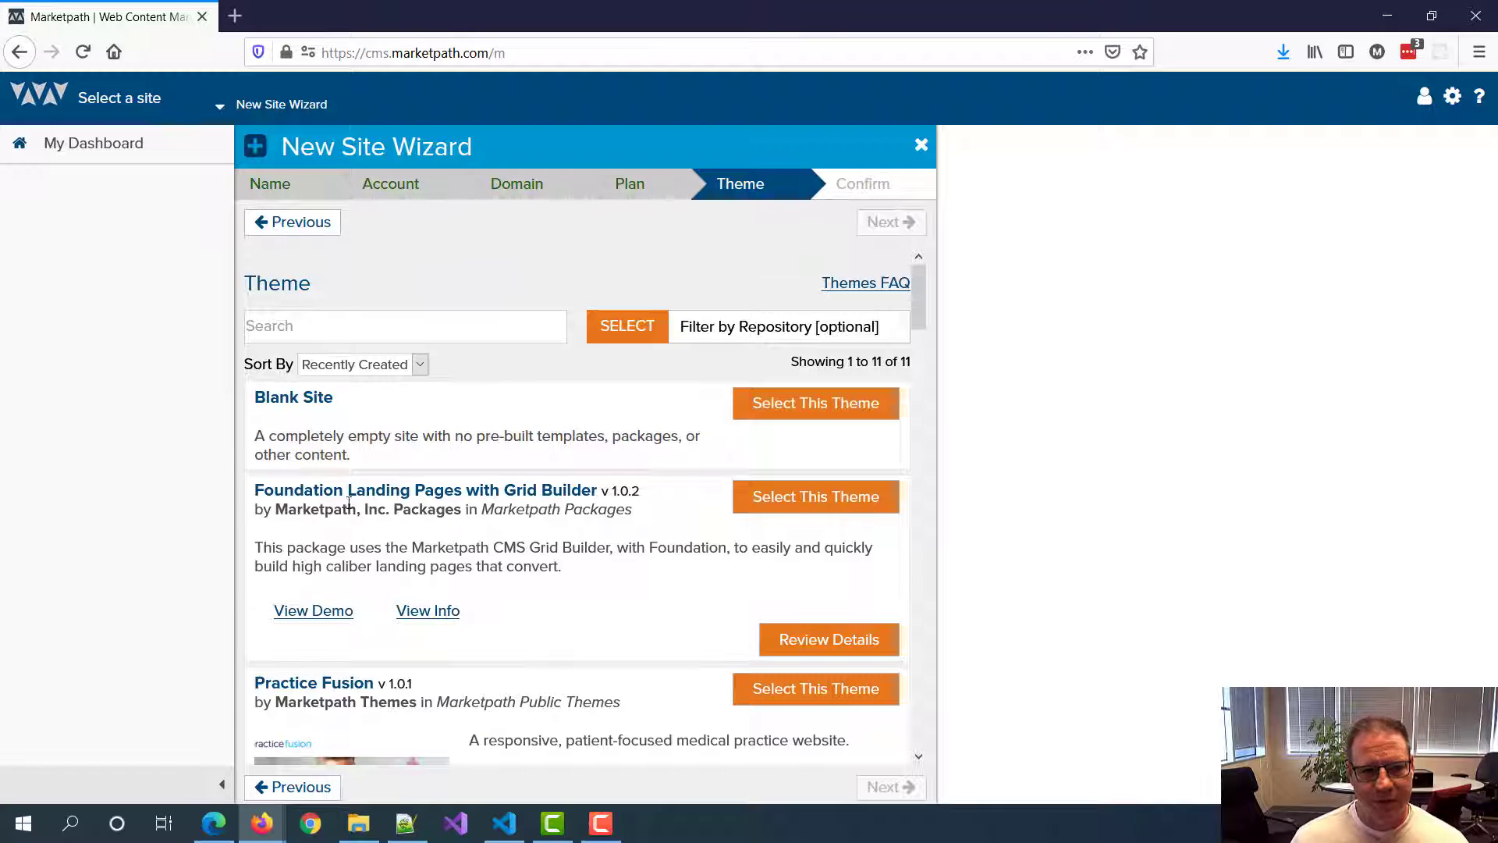
left_click(367, 329)
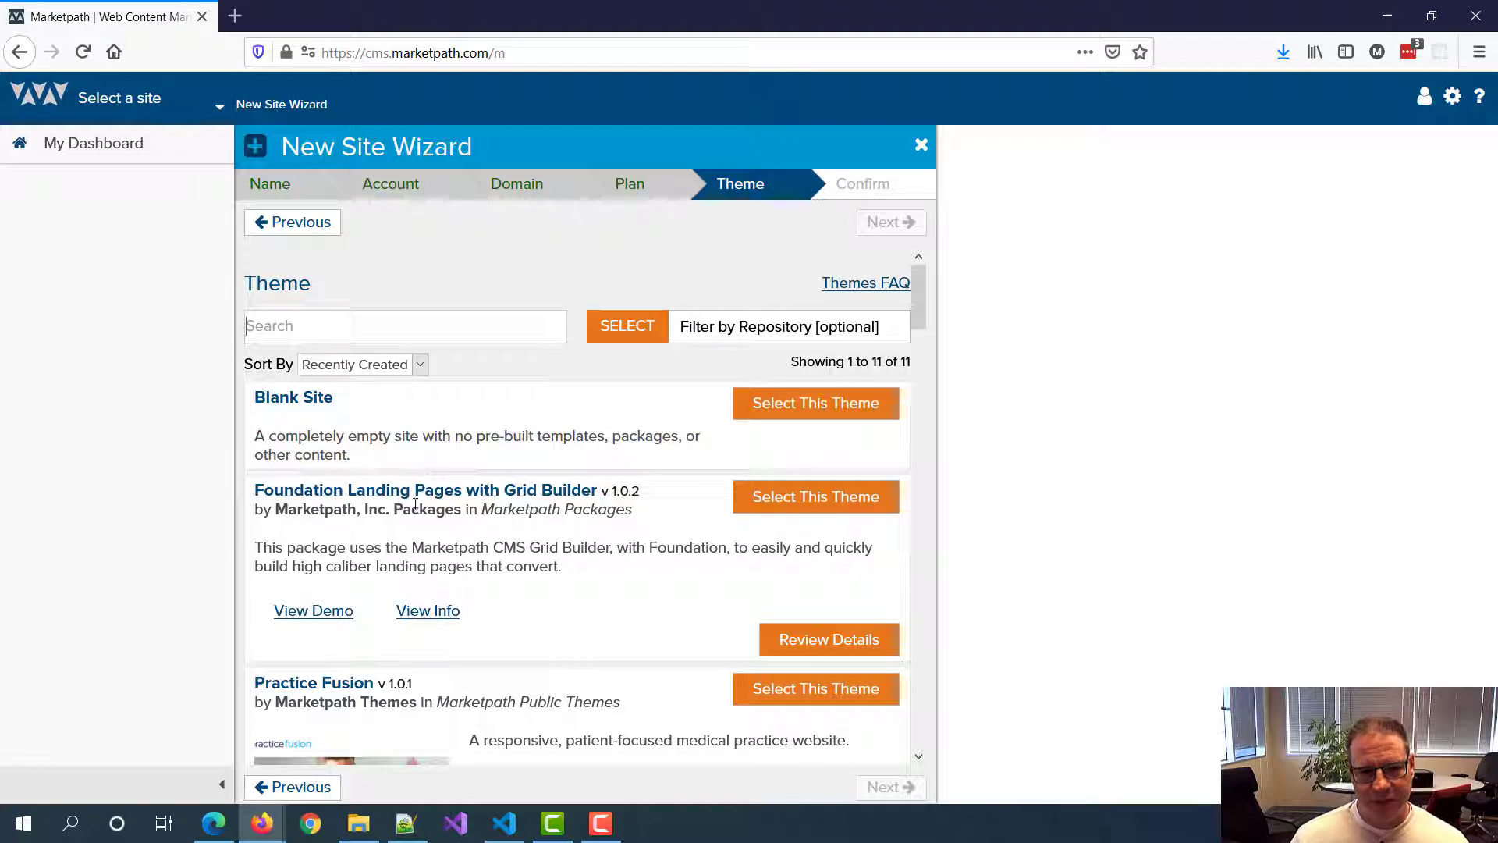
type("la")
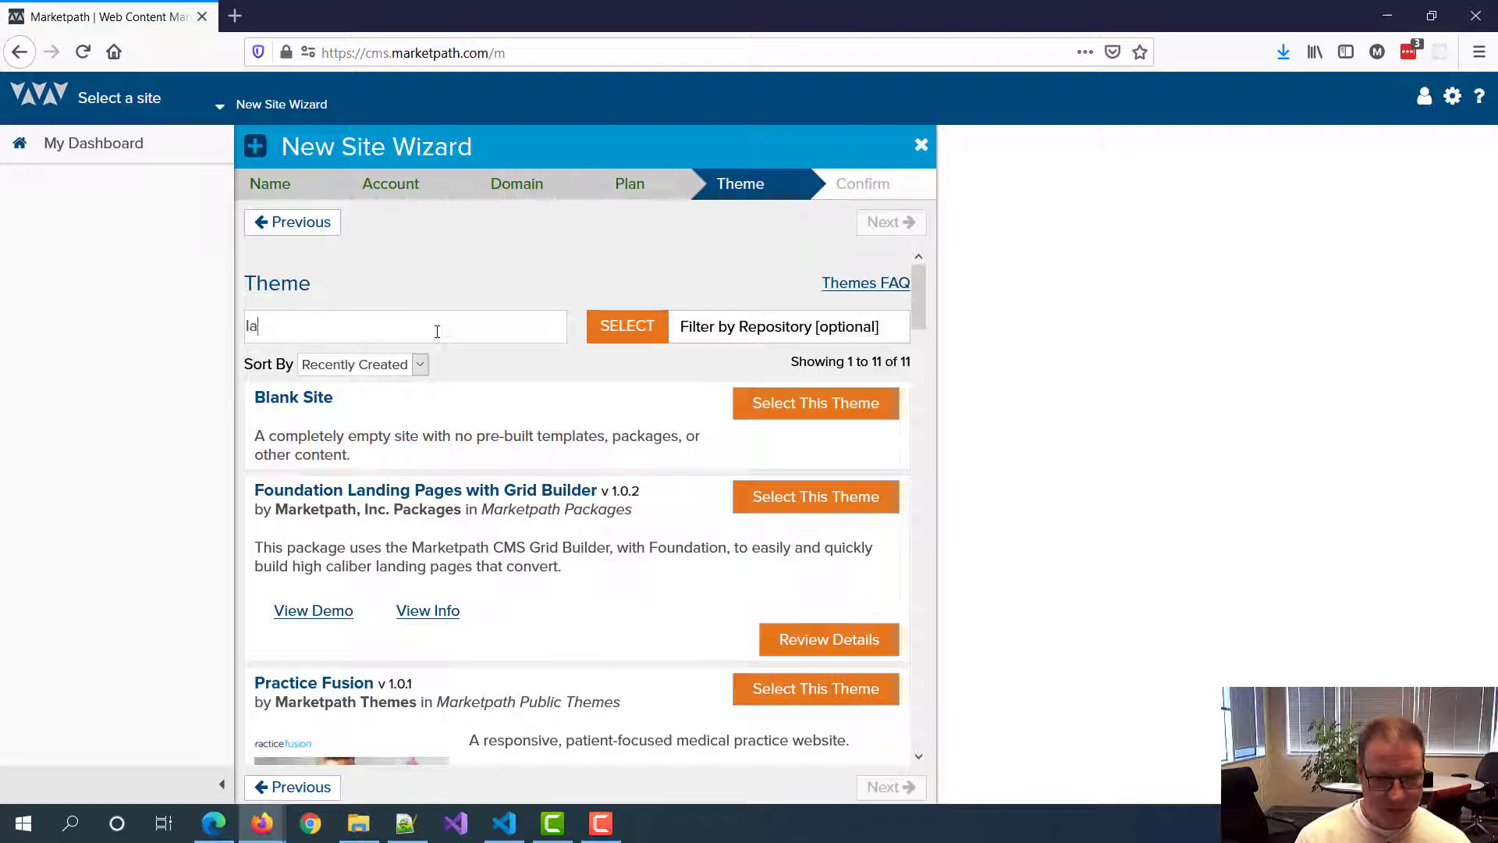
type("nding pages")
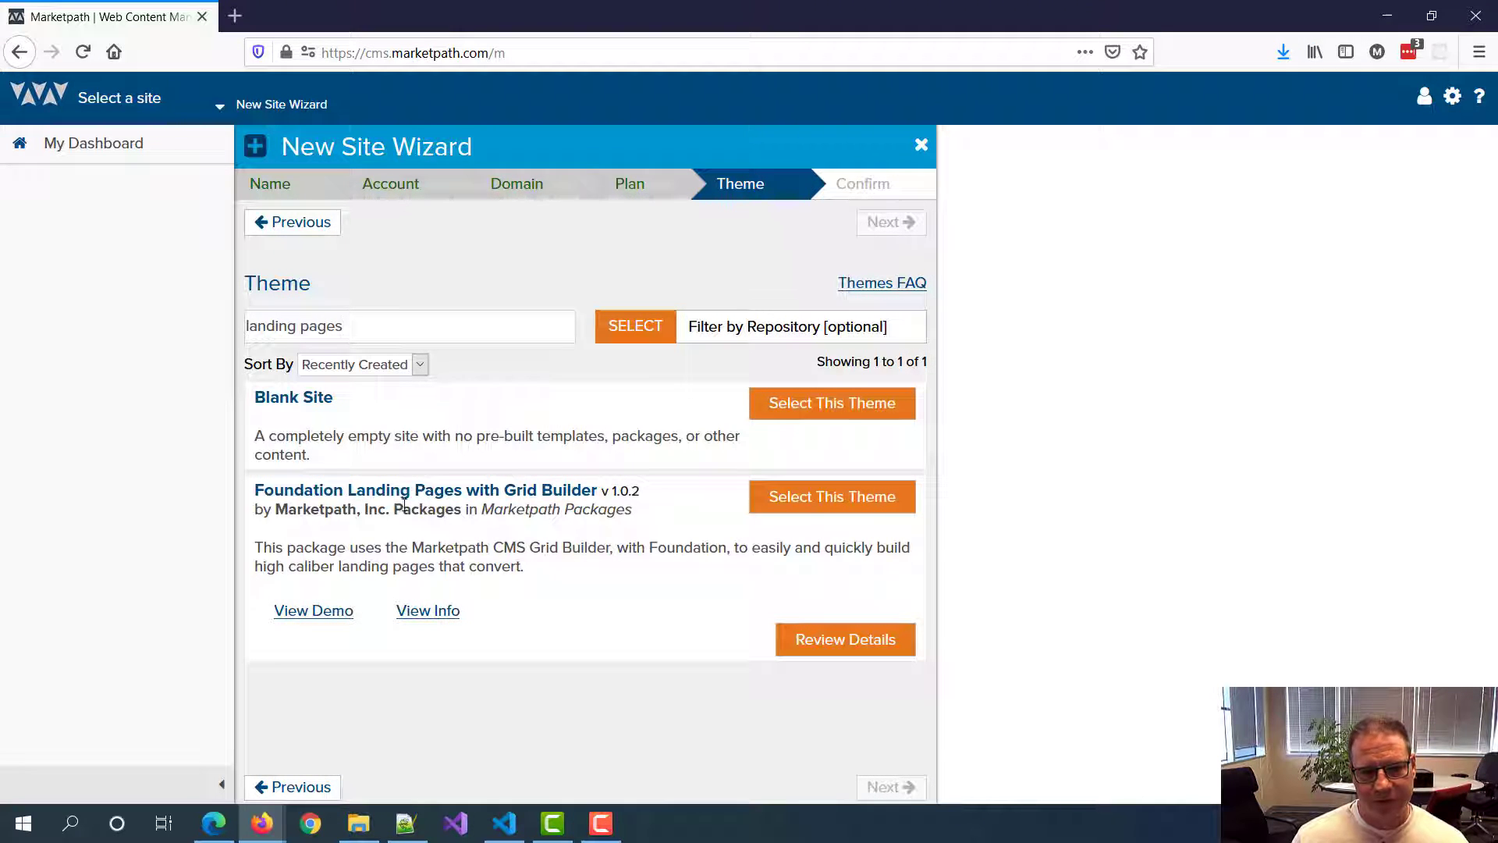
Step: Create the site with the Foundation Landing Pages with Grid Builder theme, agreeing to the jQuery Javascript Library terms
left_click(832, 499)
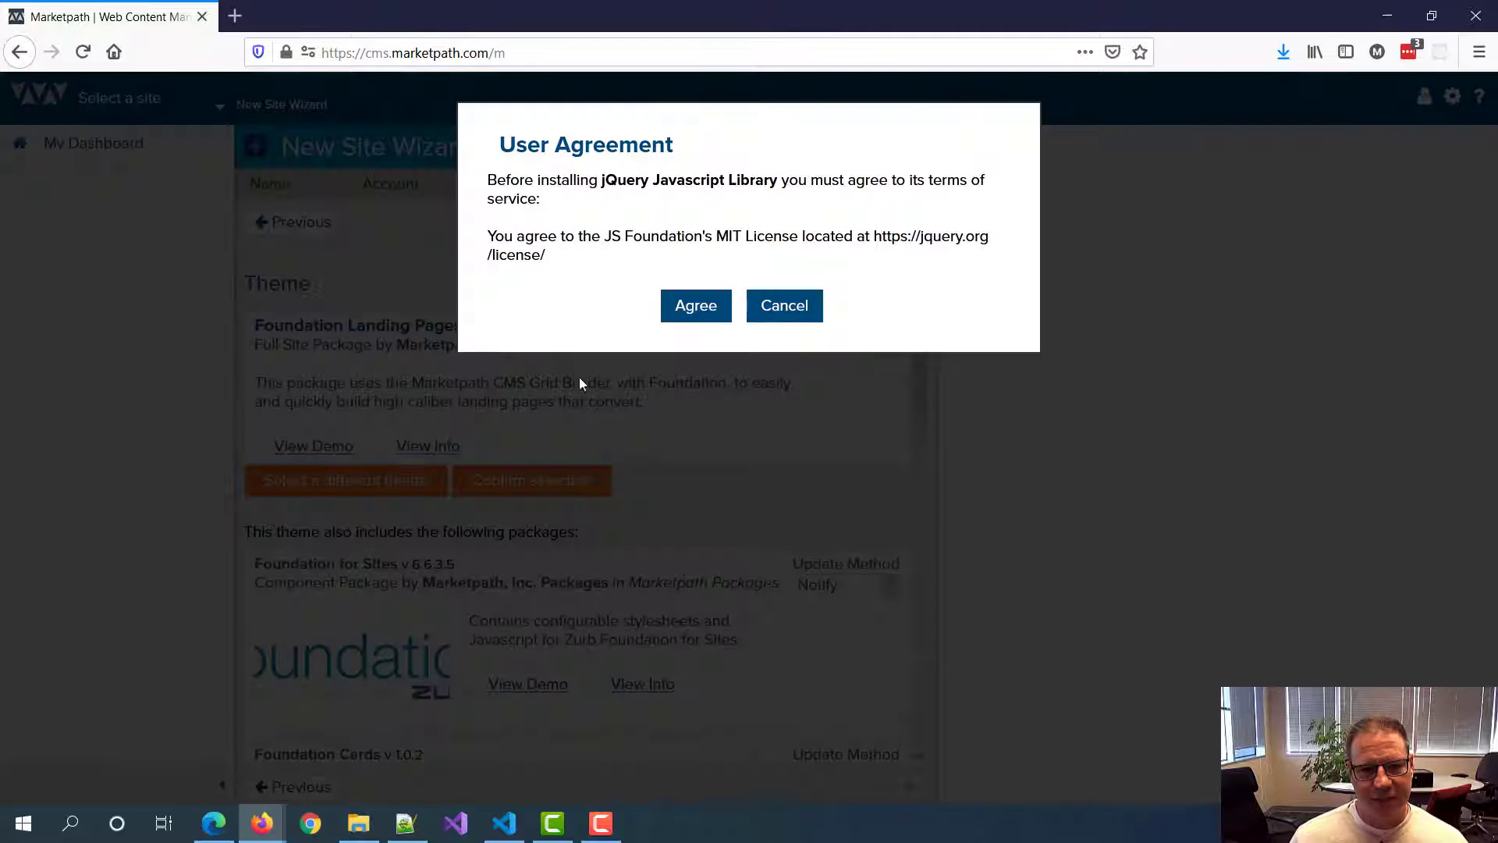
left_click(691, 305)
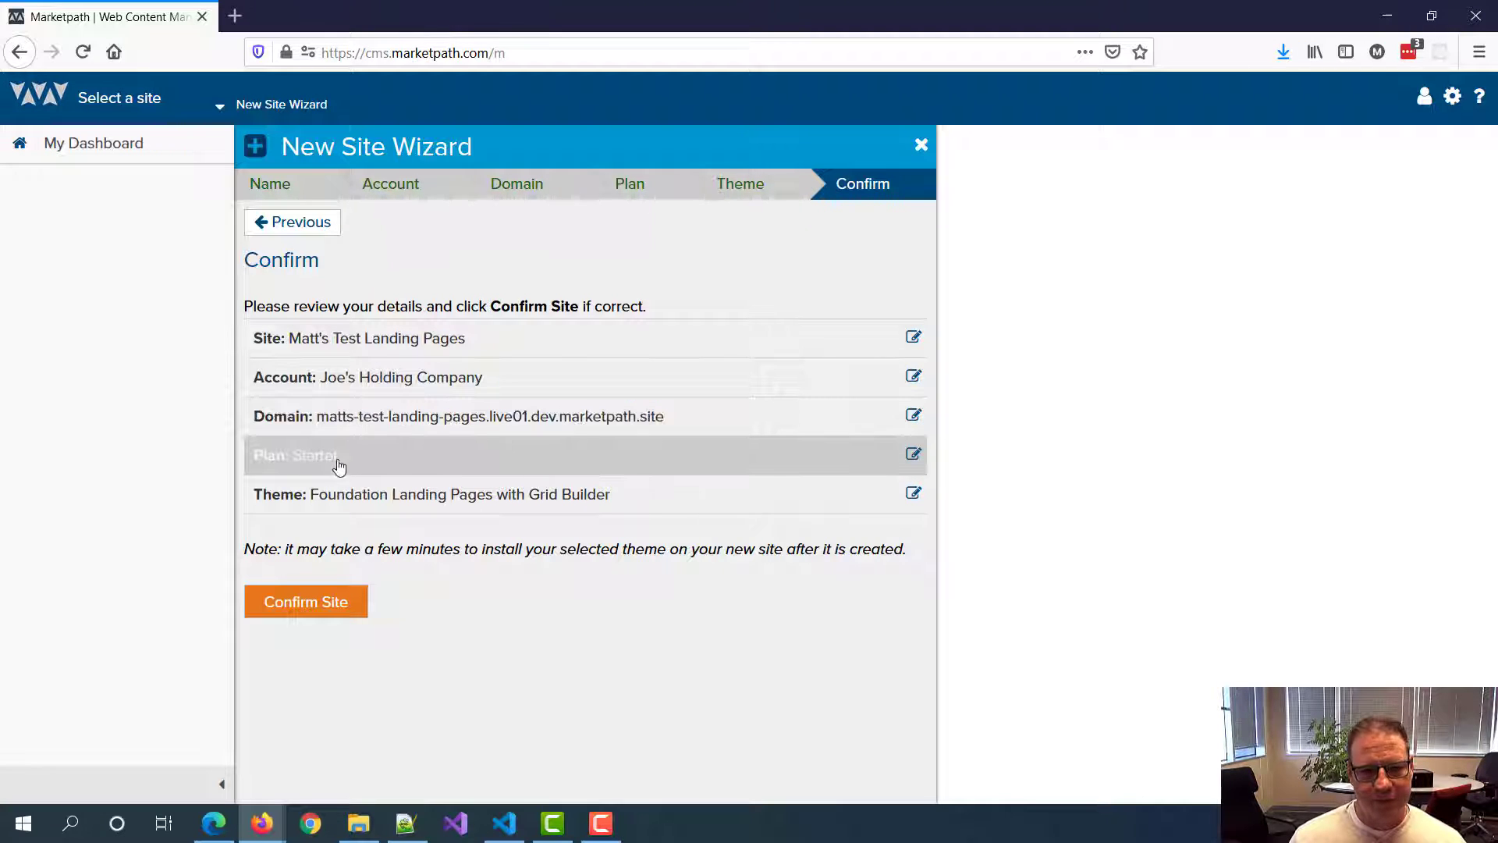
left_click(308, 605)
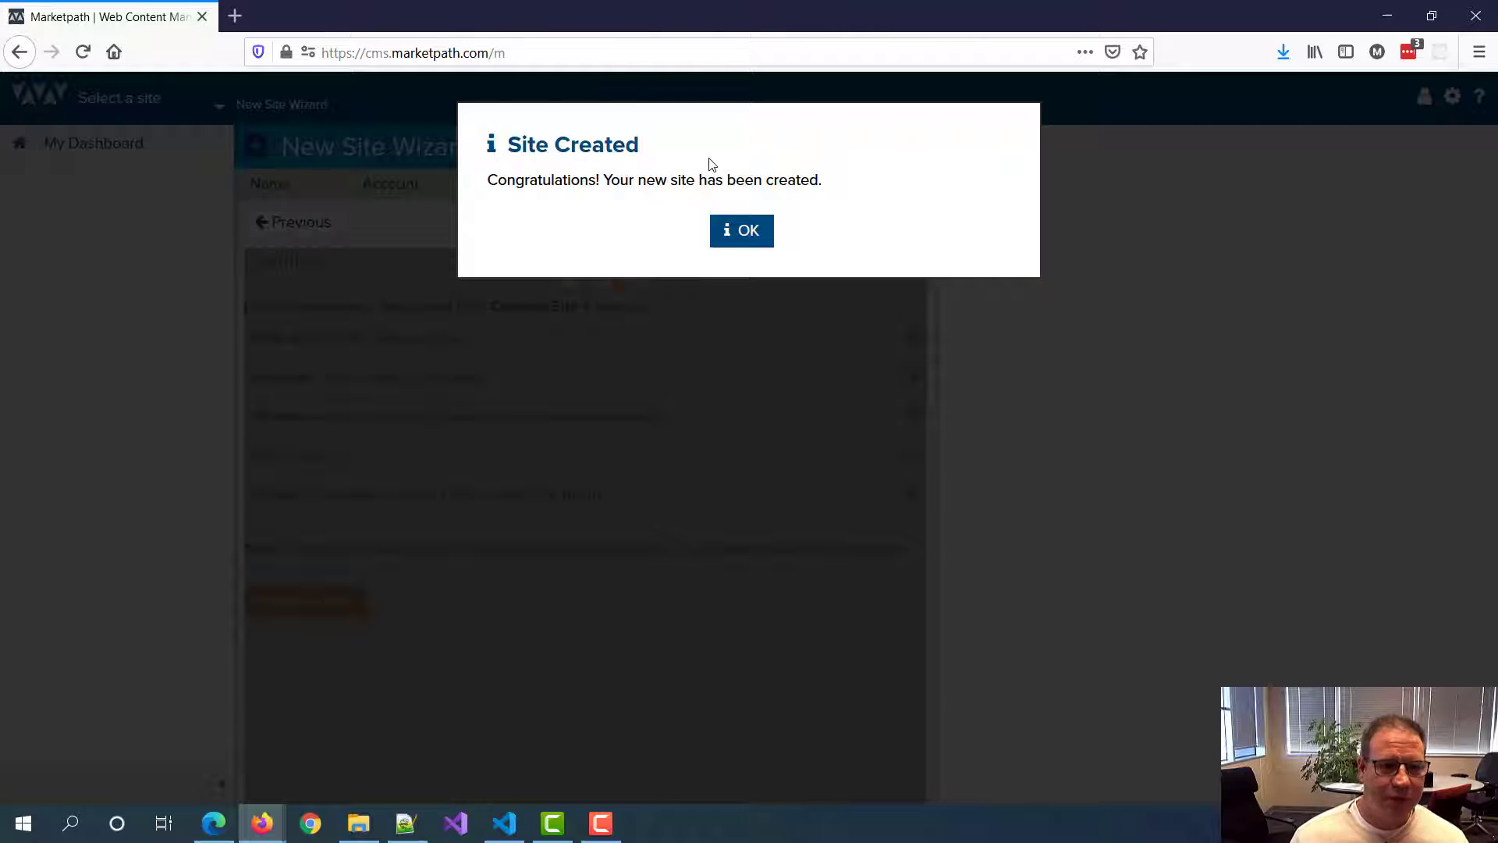
left_click(739, 236)
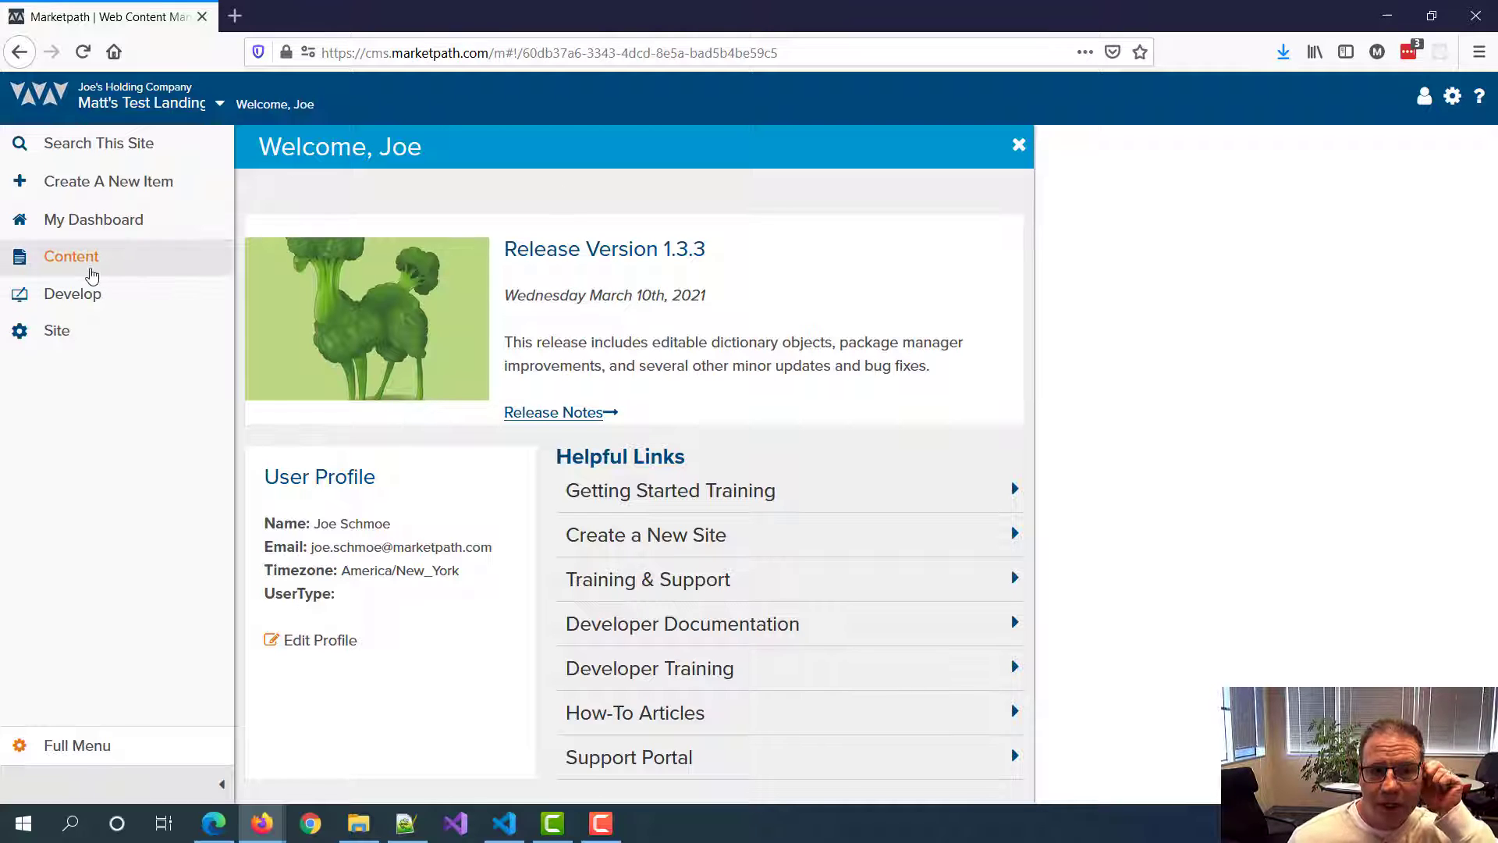
Step: Preview landing-page-1 from the site's full content list and examine its banner, takeaway items, contact form and footer
left_click(86, 270)
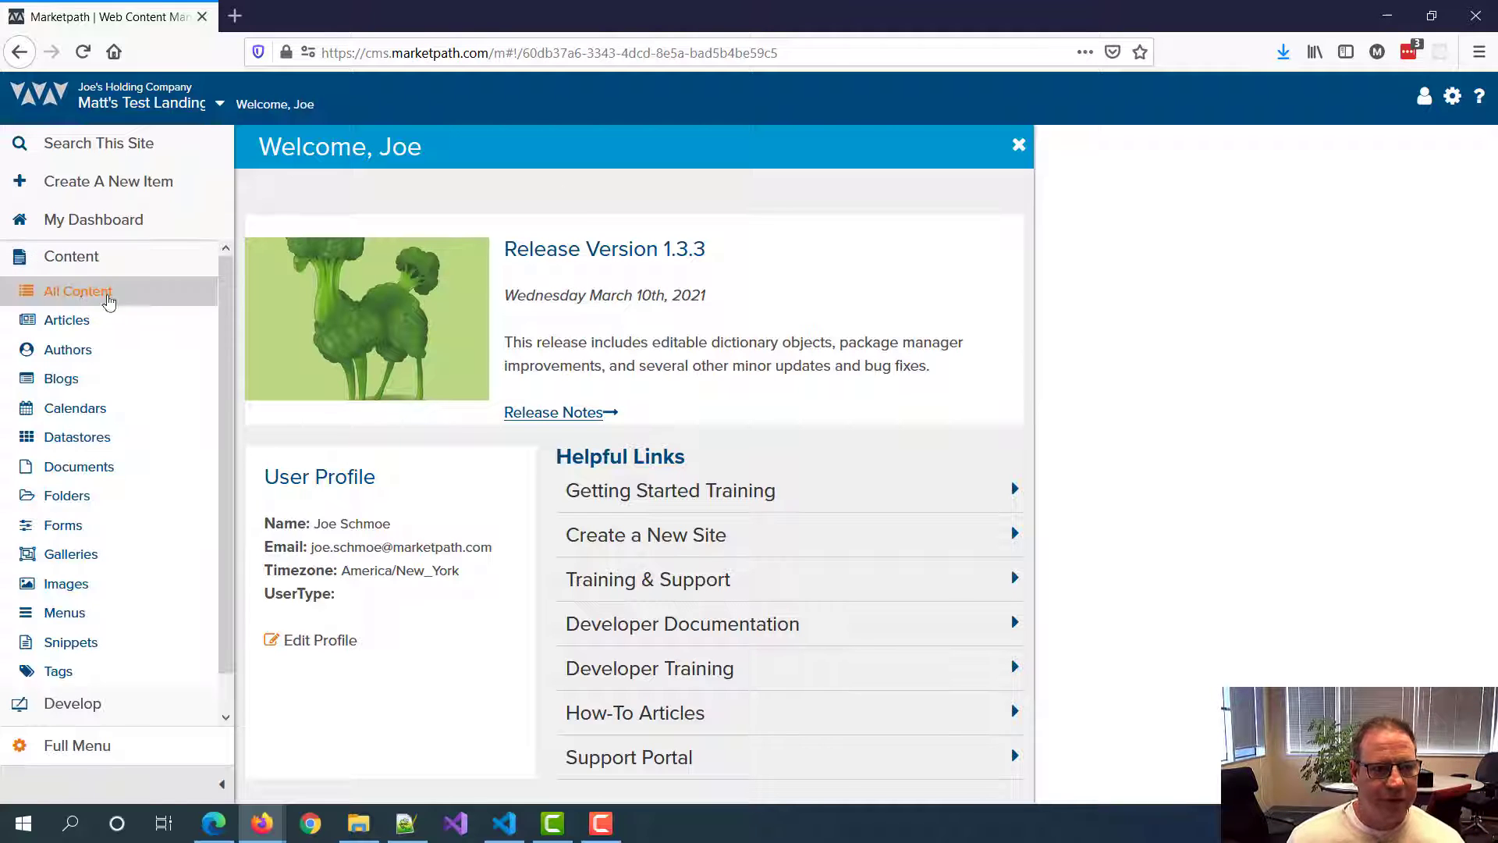
left_click(64, 295)
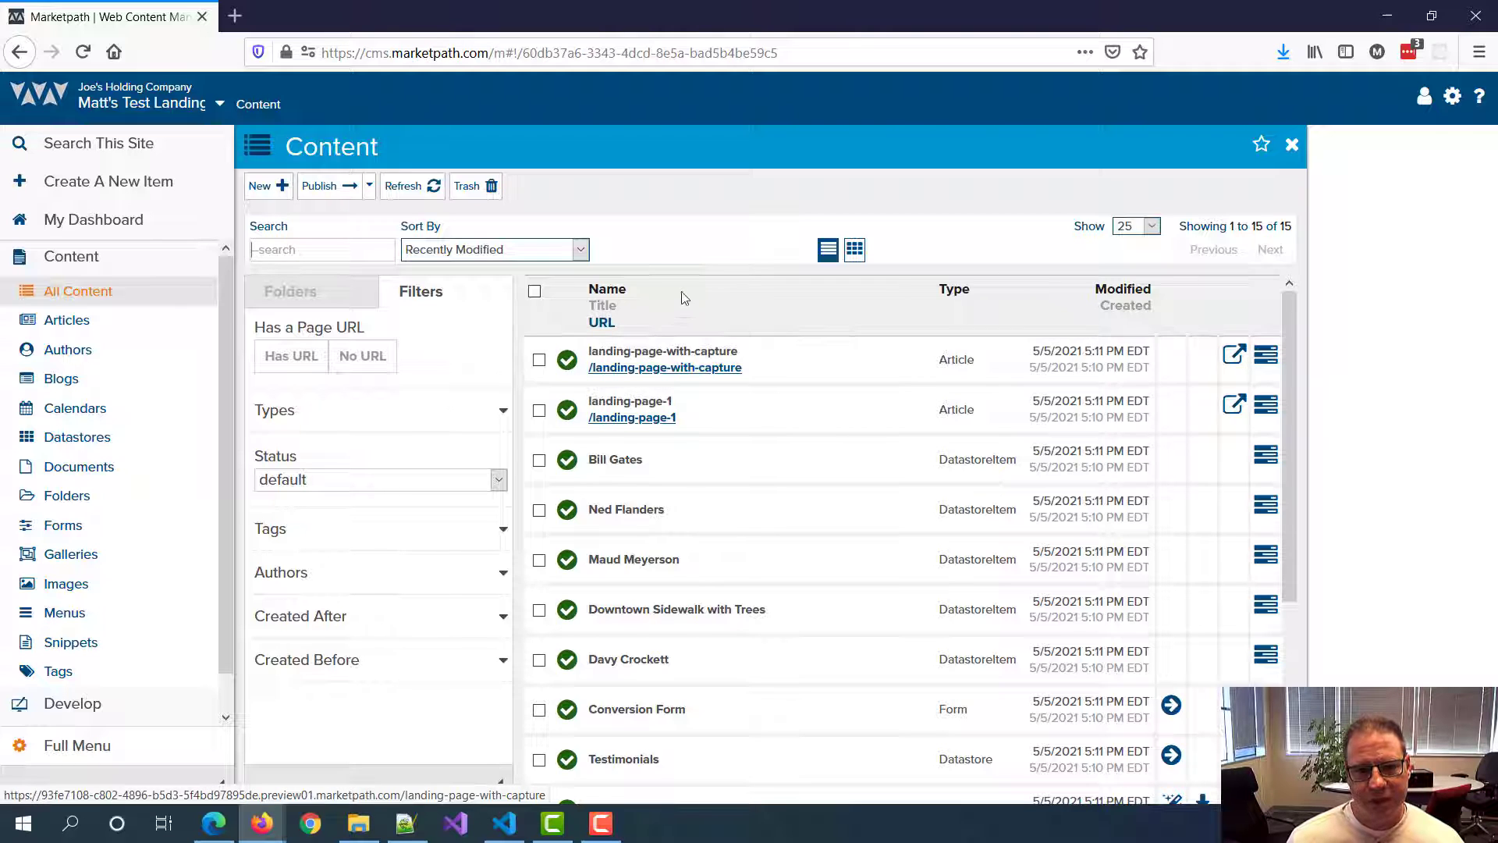
left_click(619, 421)
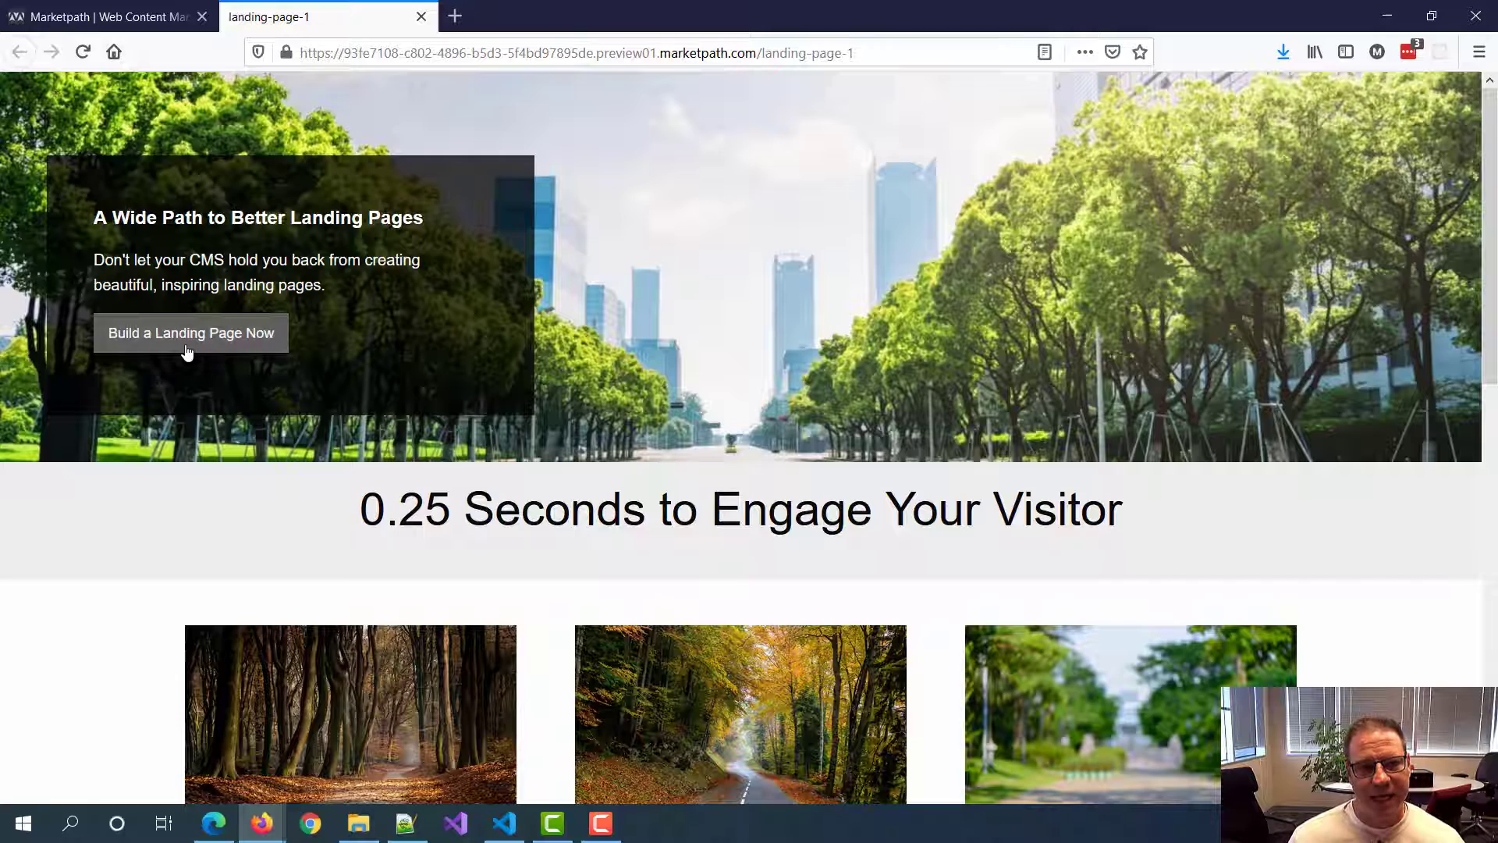
scroll(787, 326, "down", 2)
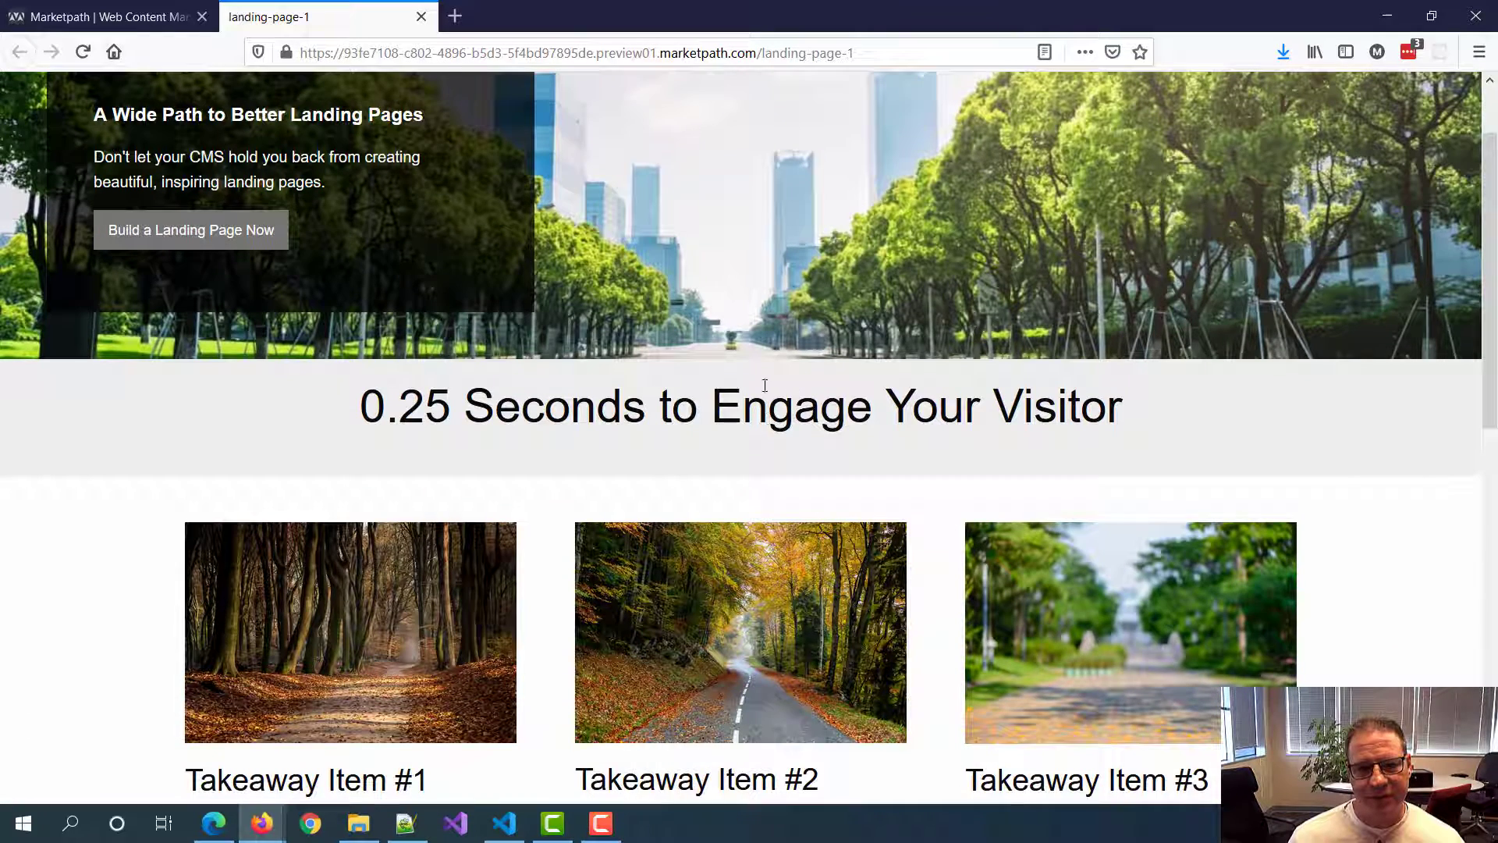
scroll(1059, 444, "down", 8)
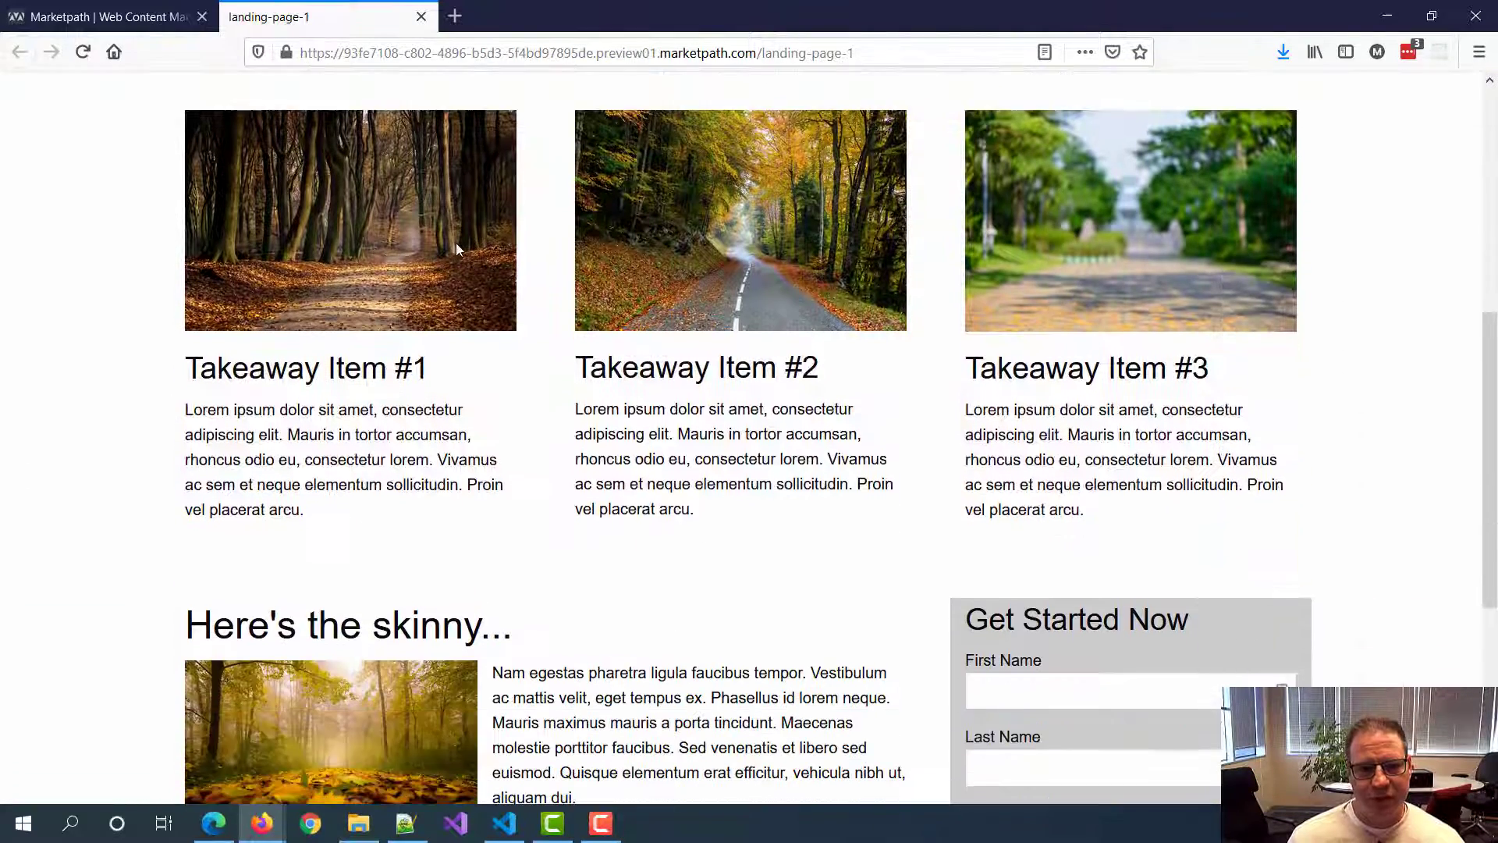
scroll(950, 335, "down", 8)
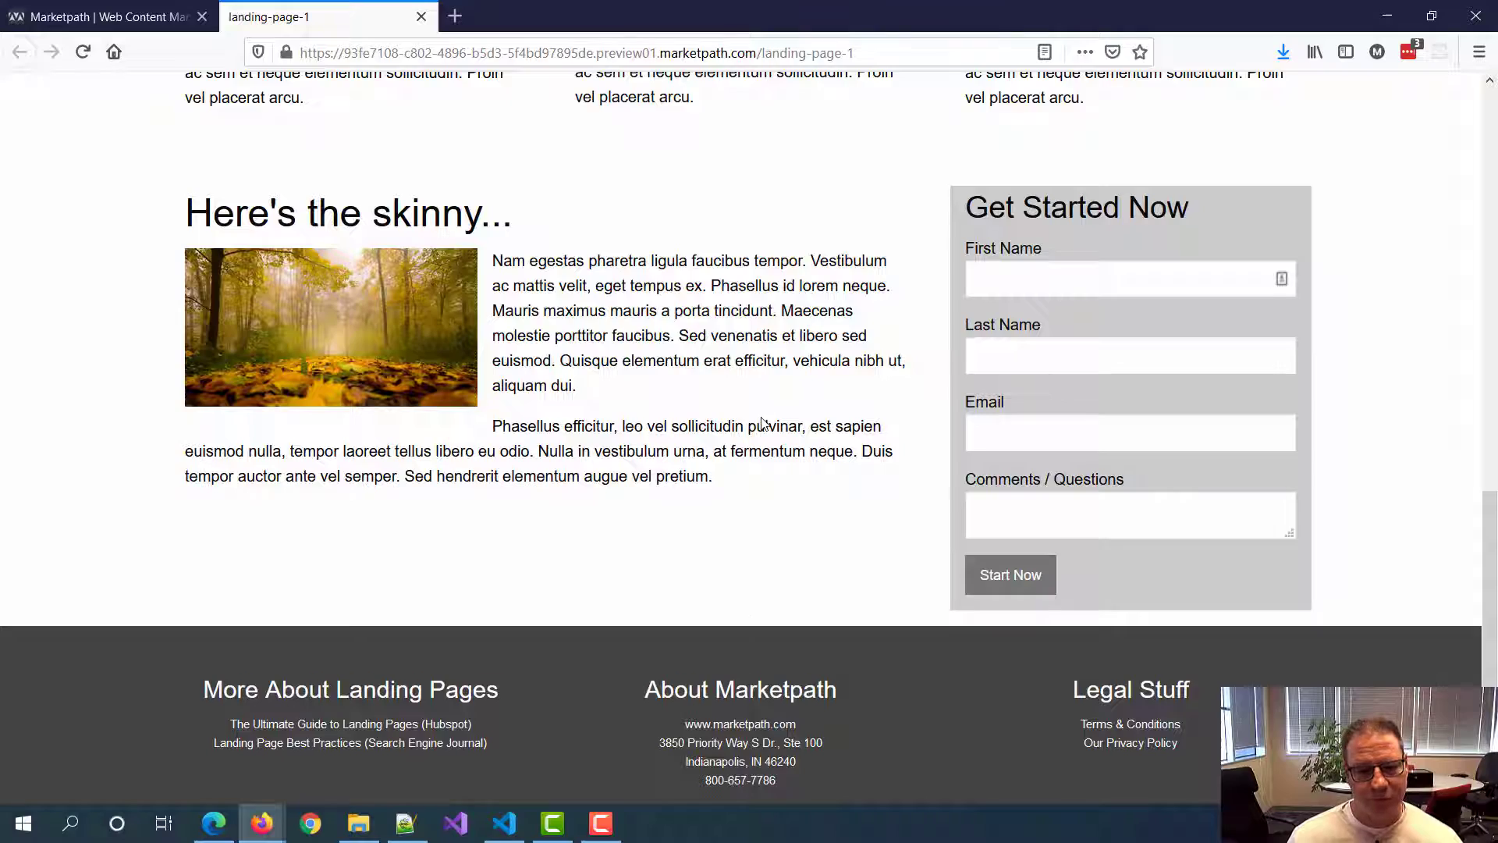
key("Home")
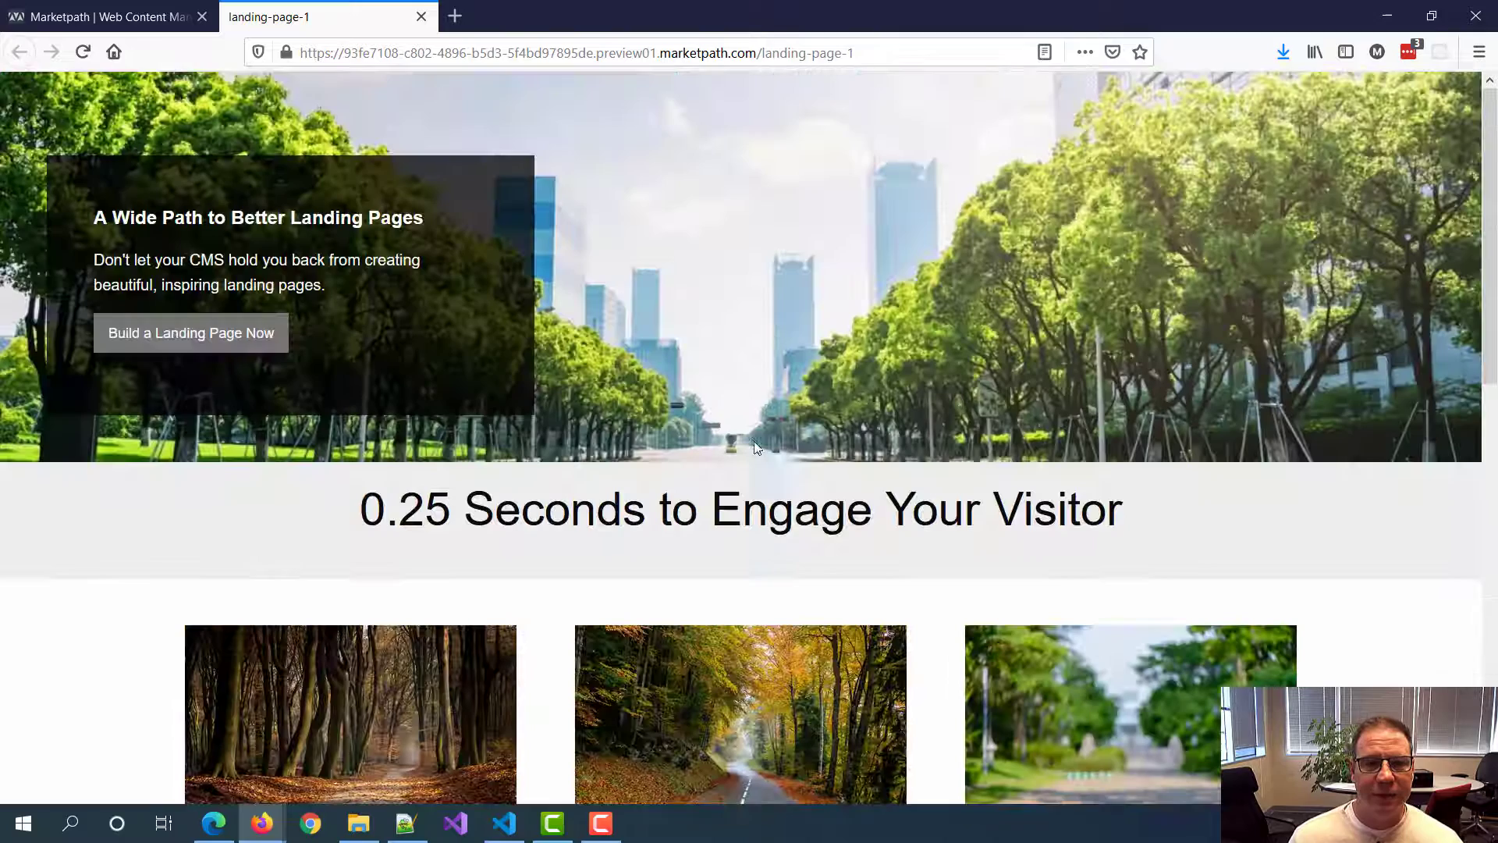
Step: Back in the CMS, start a new article with the internal name "First Landing Page"
left_click(117, 17)
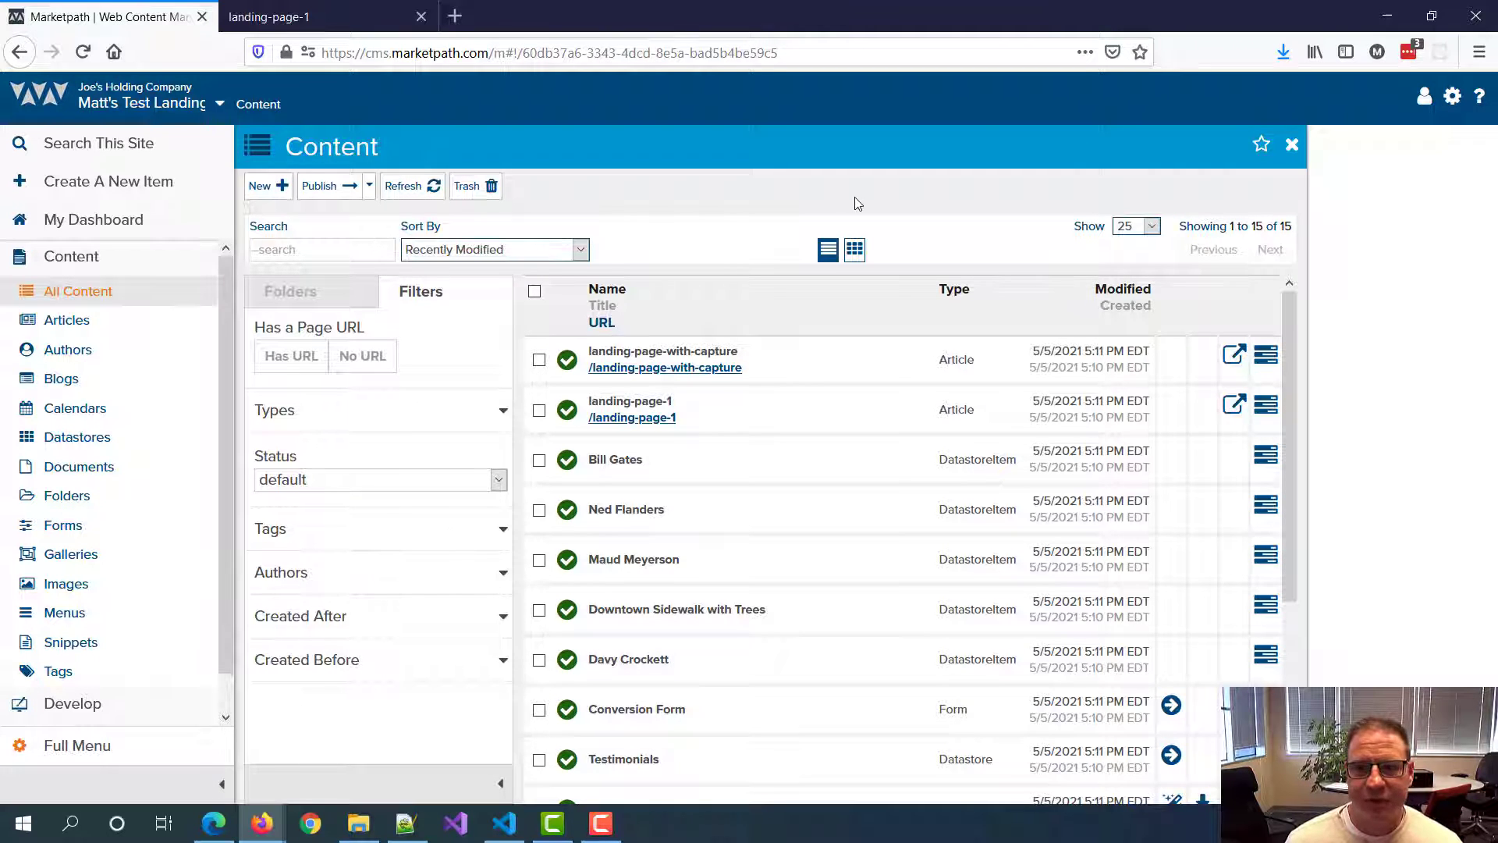
left_click(70, 326)
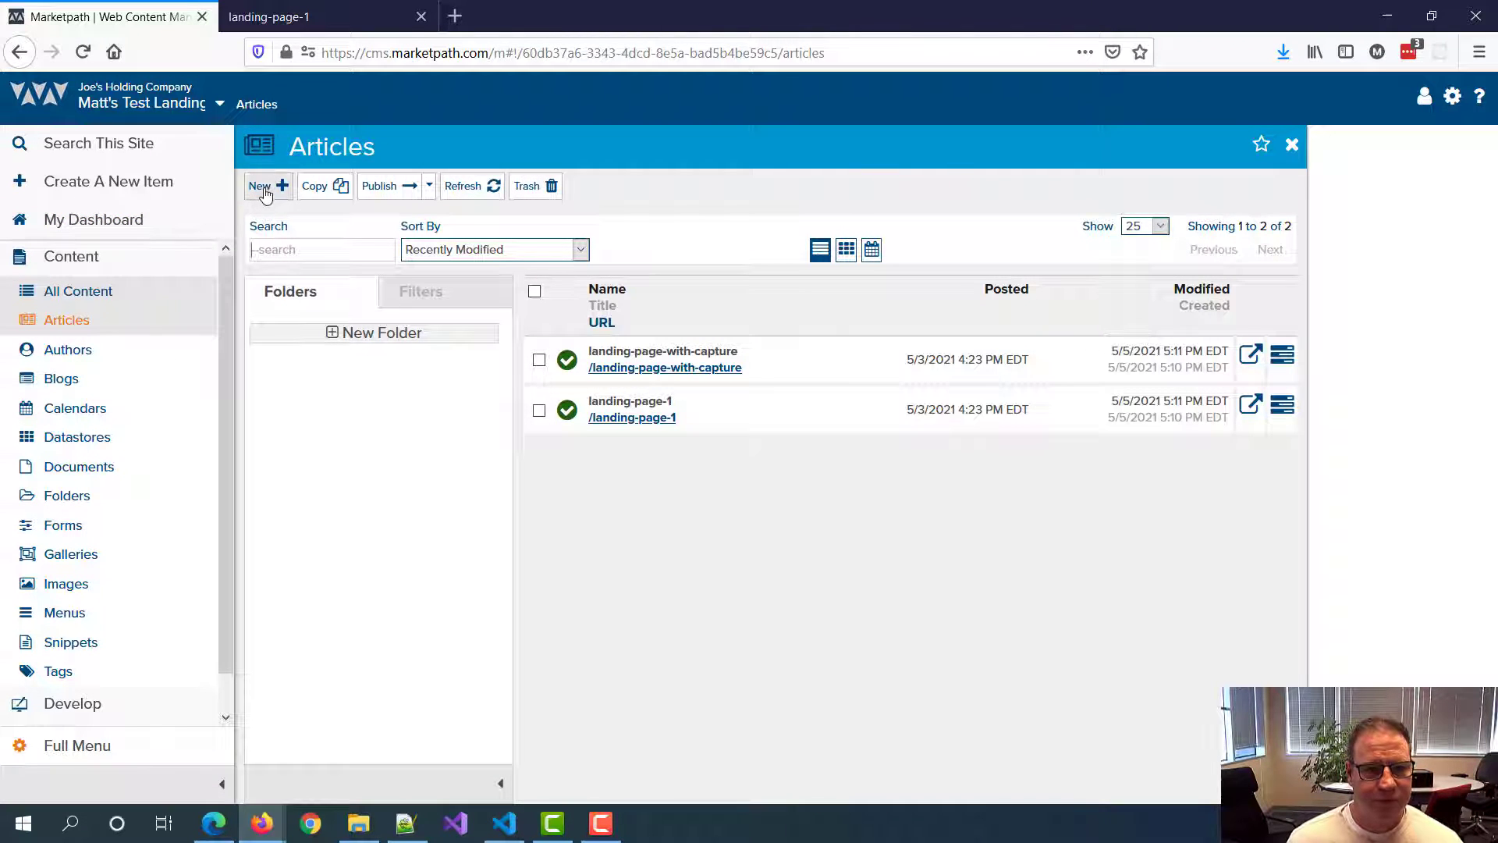
left_click(261, 186)
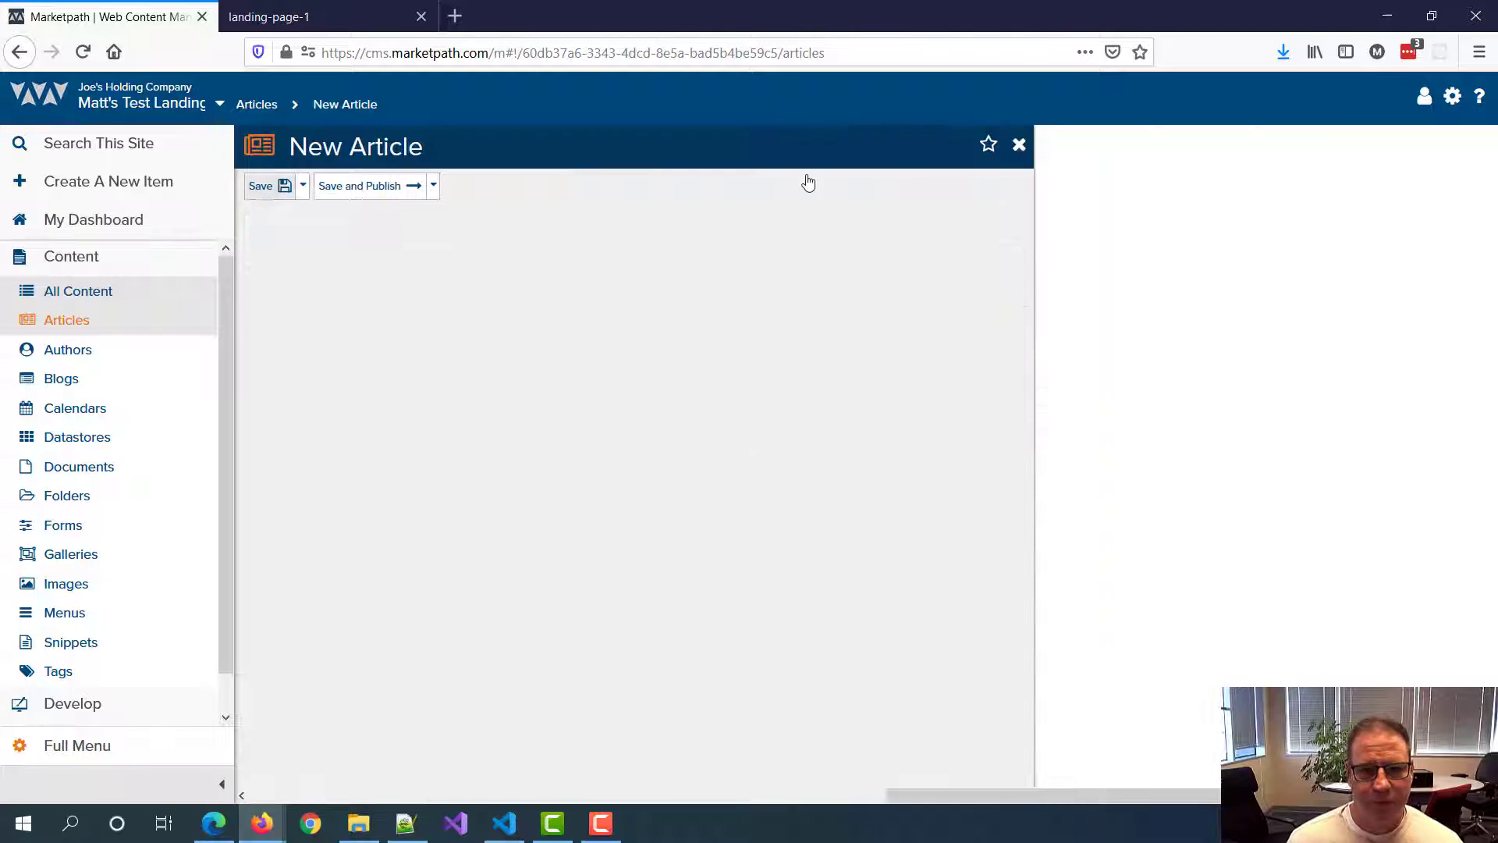
left_click(454, 266)
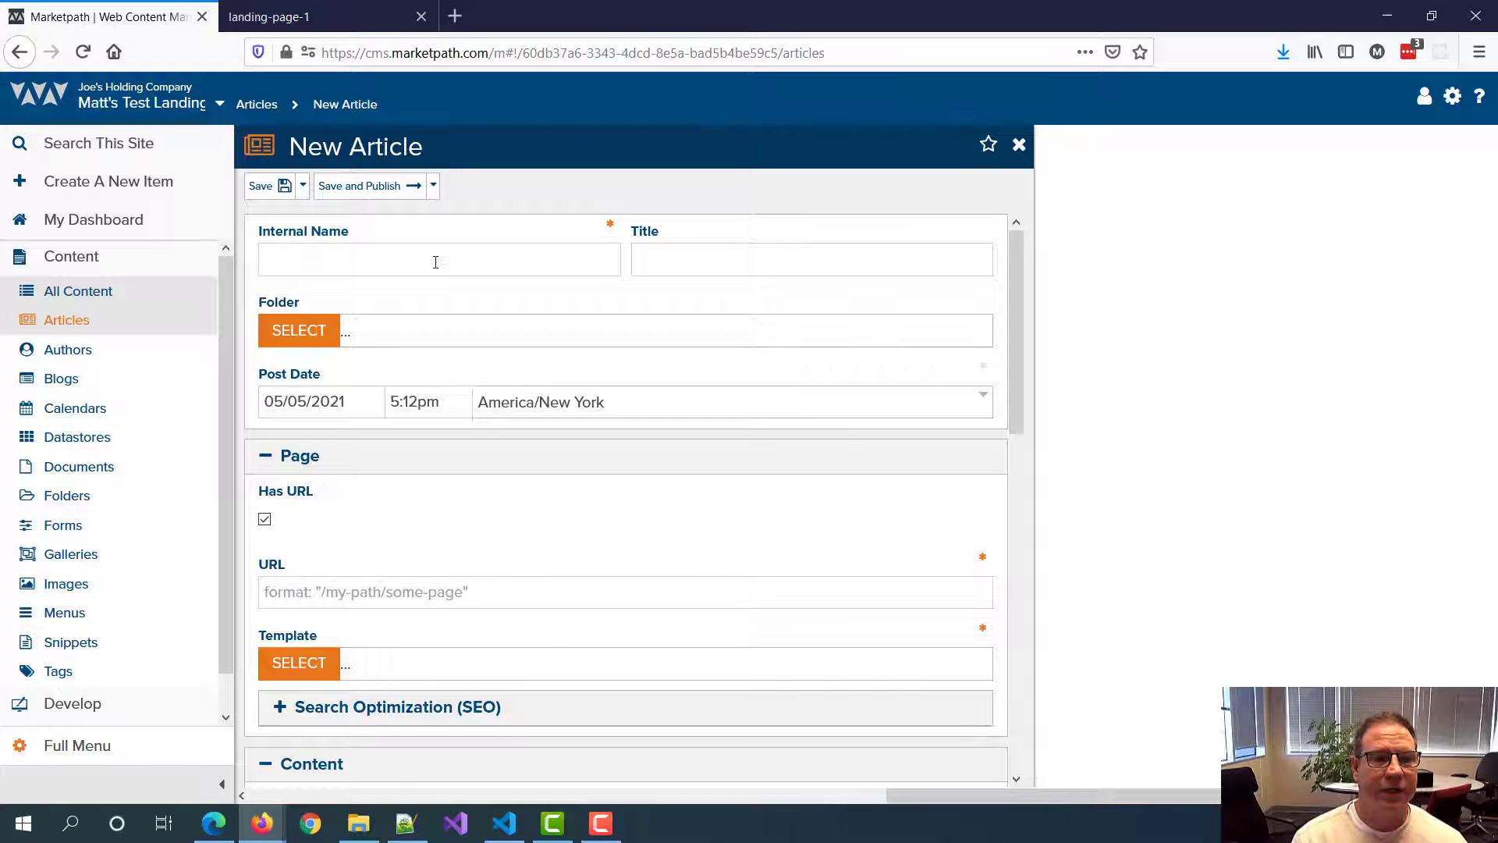
type("First Landing ")
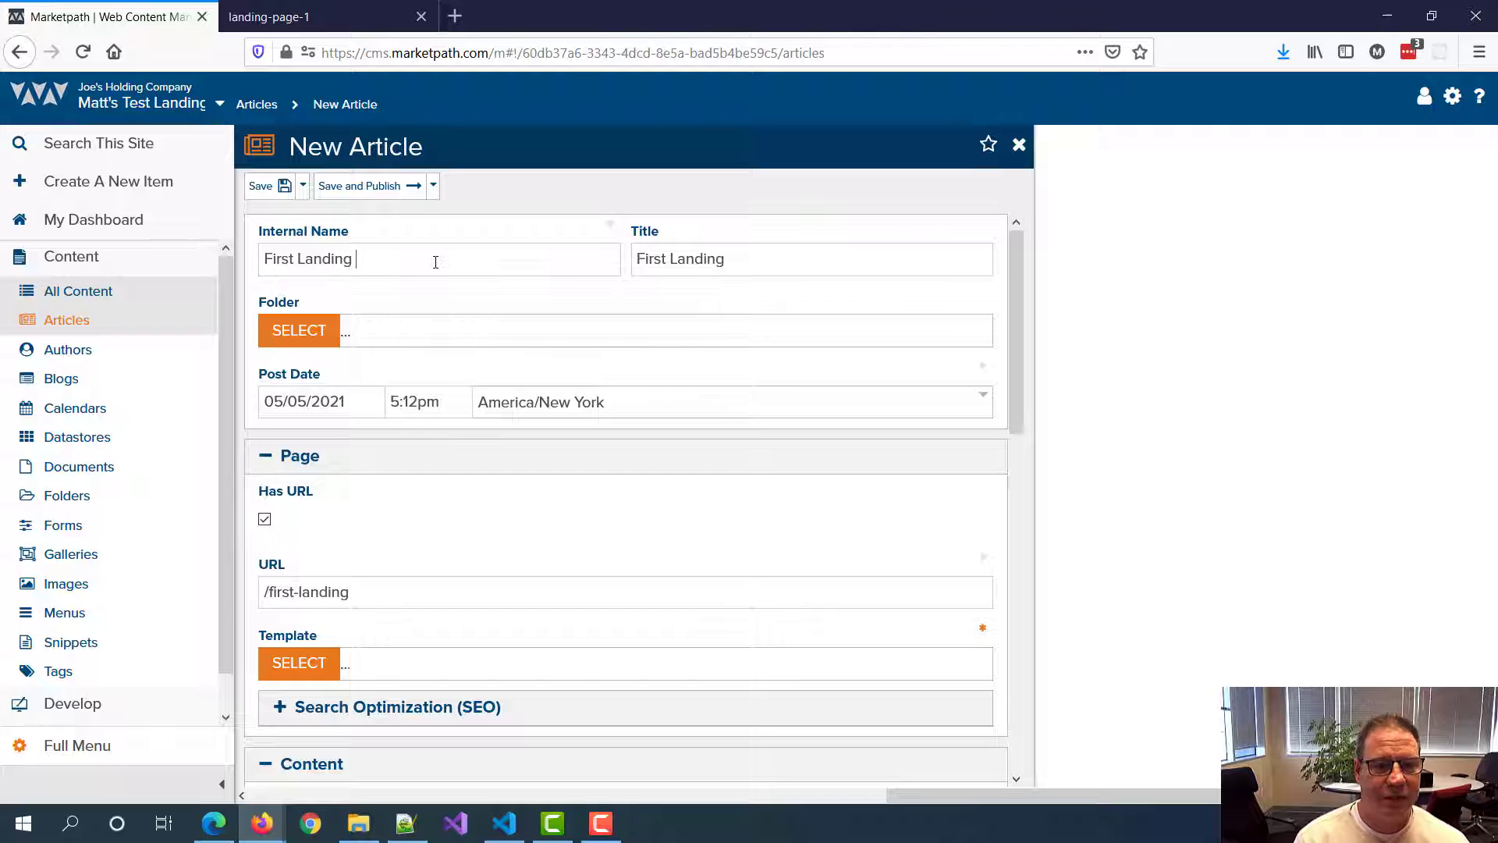
type("Page")
Step: Review the new article's page settings and assign the Grid Builder template to it
scroll(535, 278, "down", 3)
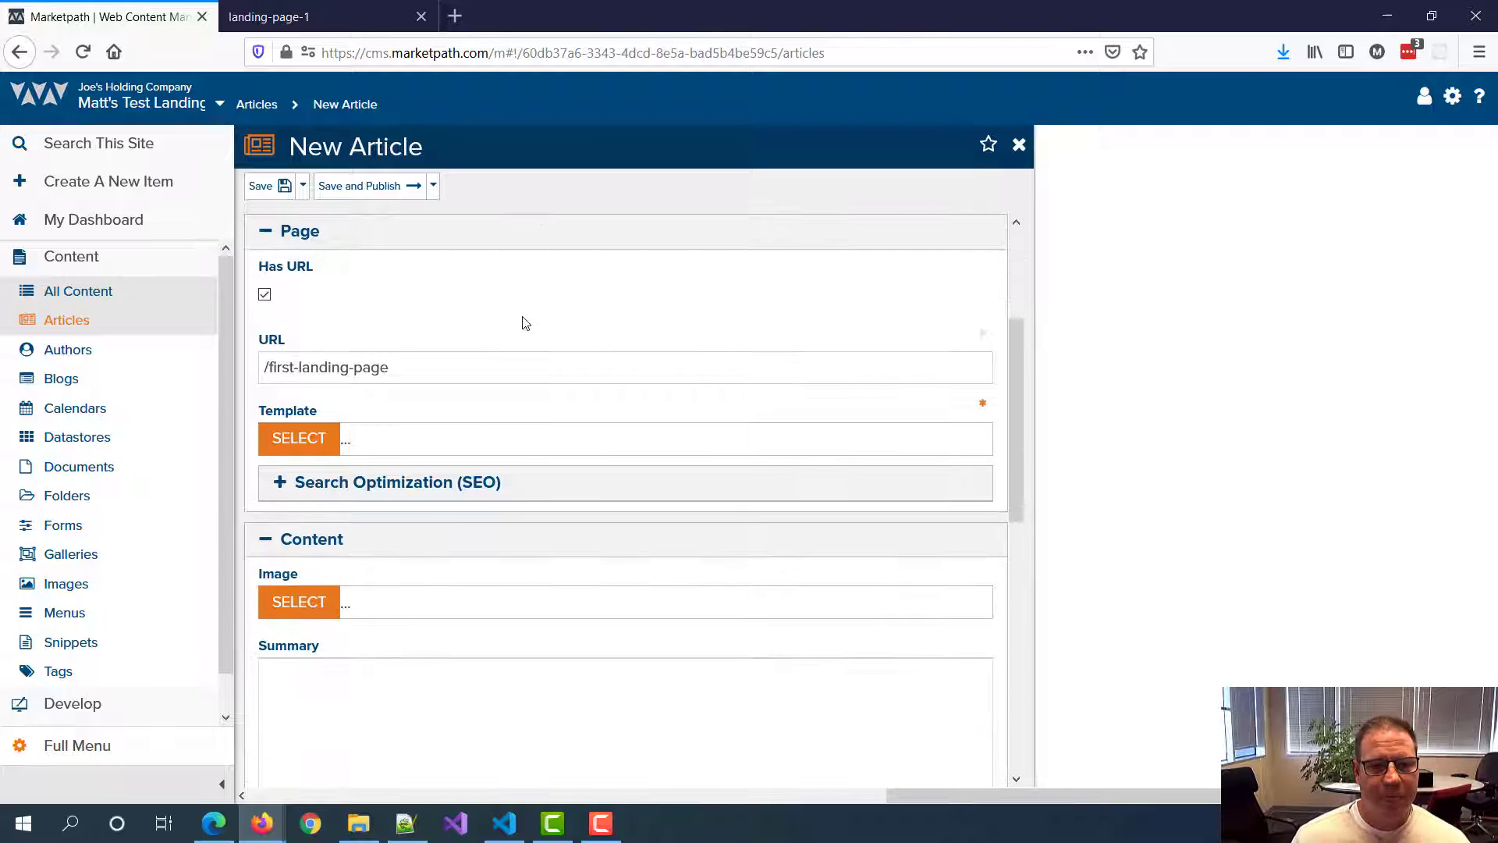
scroll(562, 298, "up", 3)
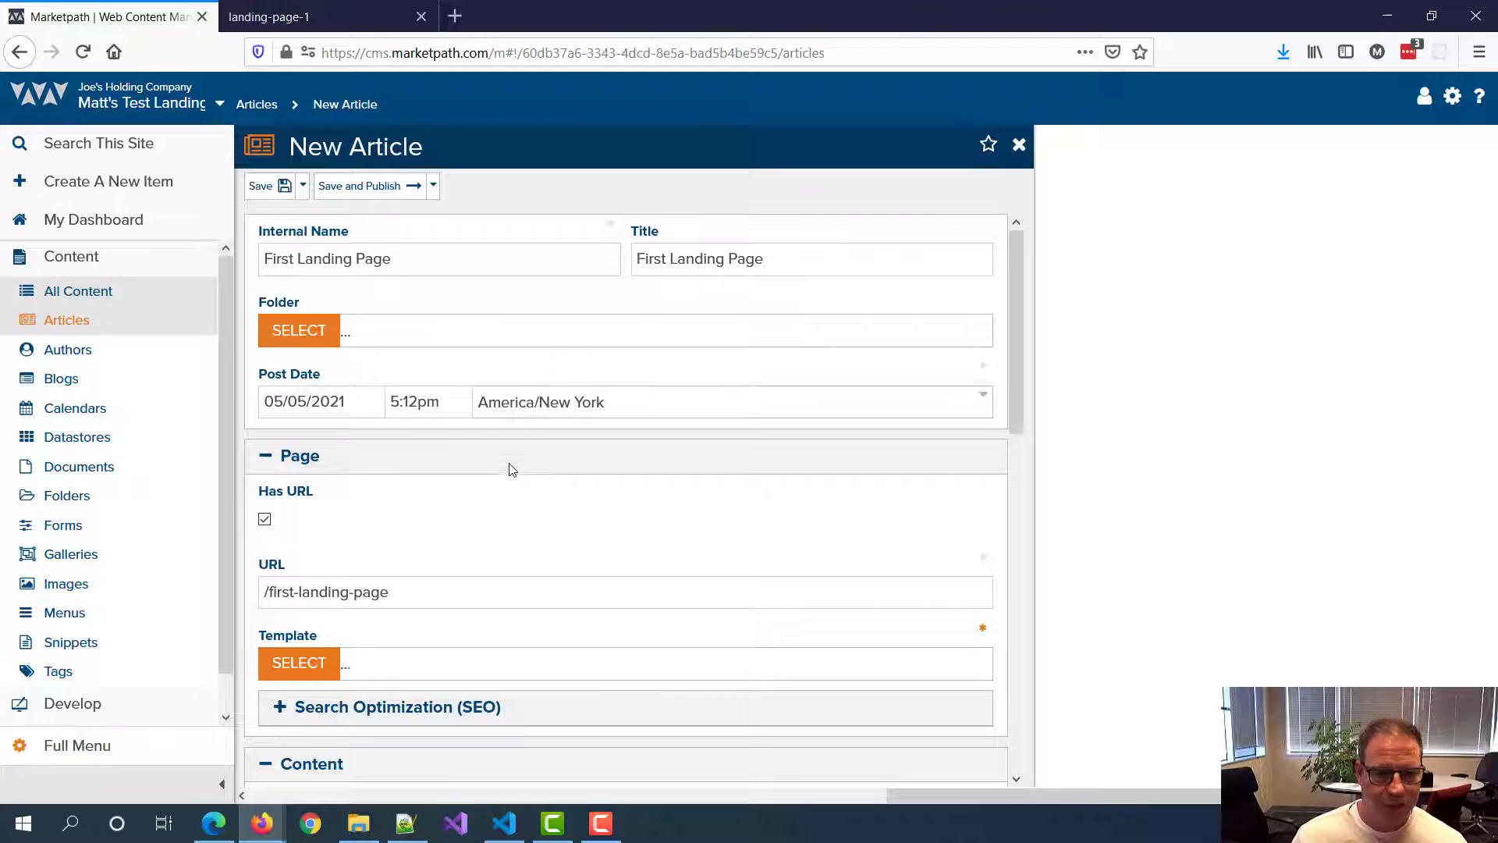
scroll(511, 468, "down", 3)
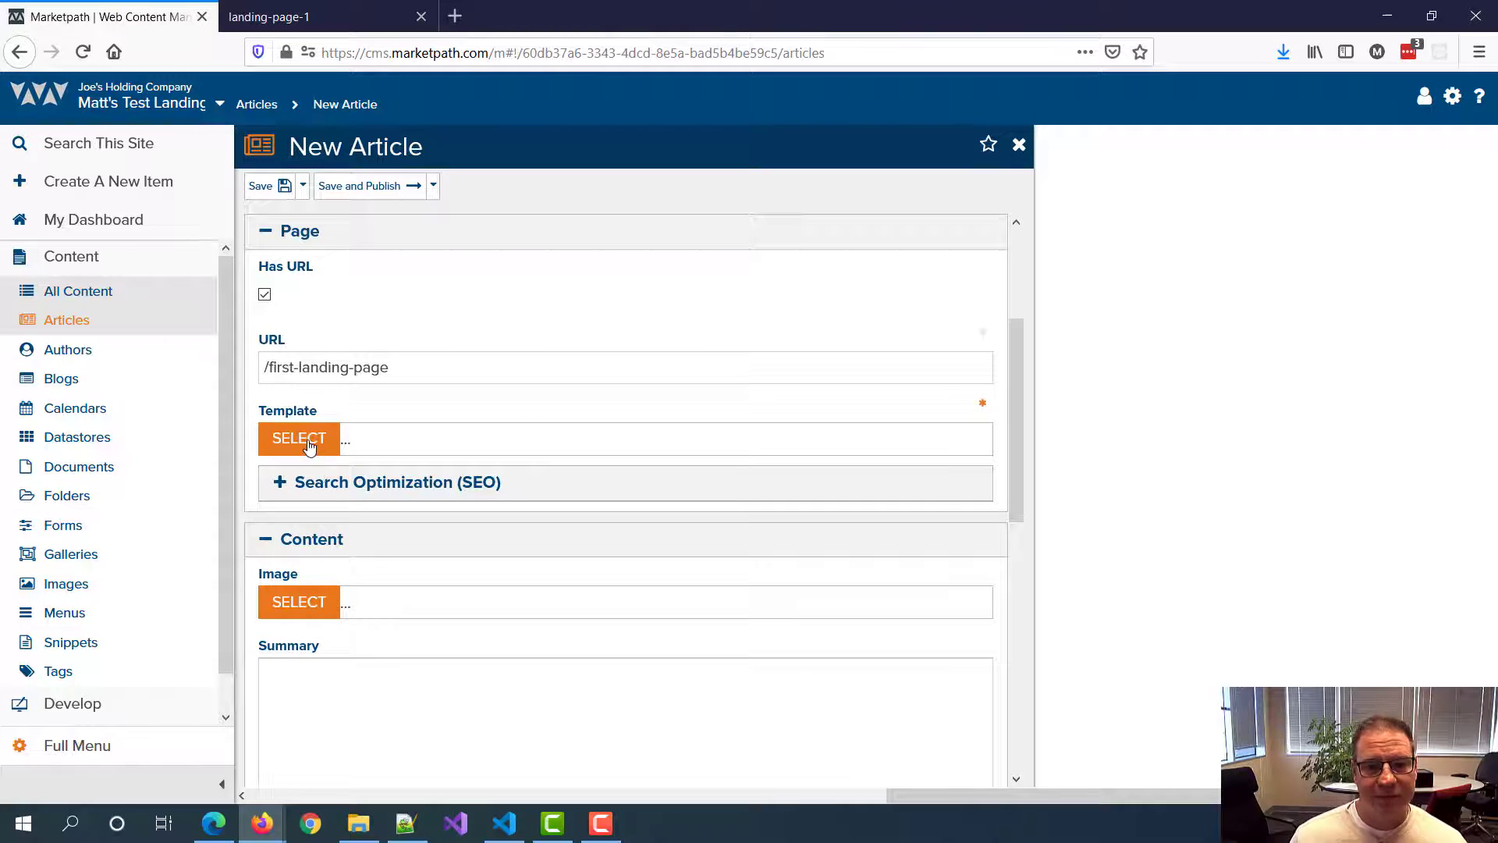
left_click(309, 443)
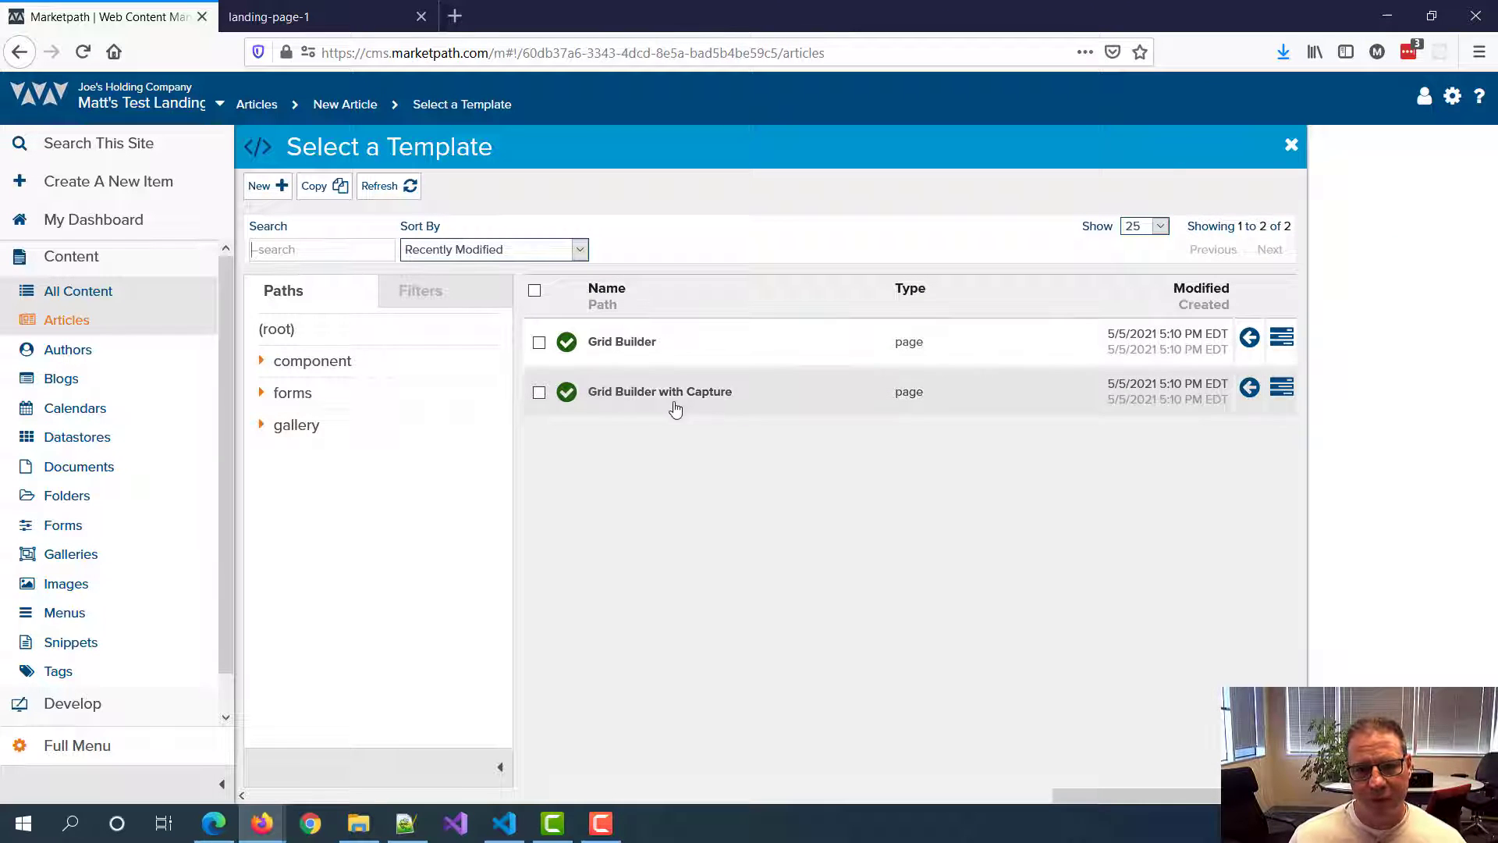
left_click(654, 346)
scroll(635, 465, "down", 4)
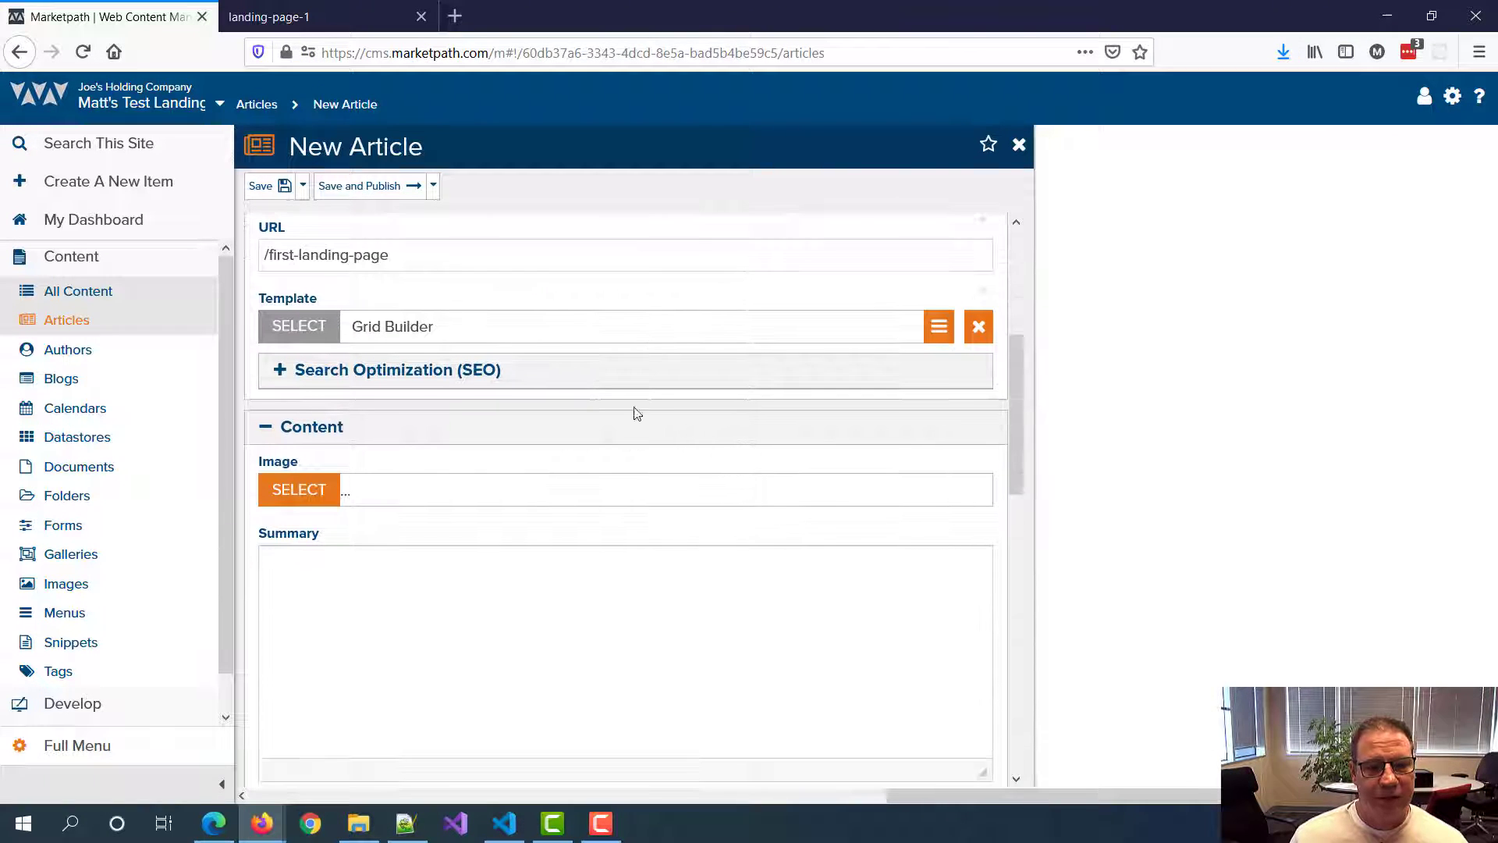
Step: Examine the new article's search optimization settings, summary and content editors, and the Banner and Content Rows custom fields
scroll(637, 414, "up", 3)
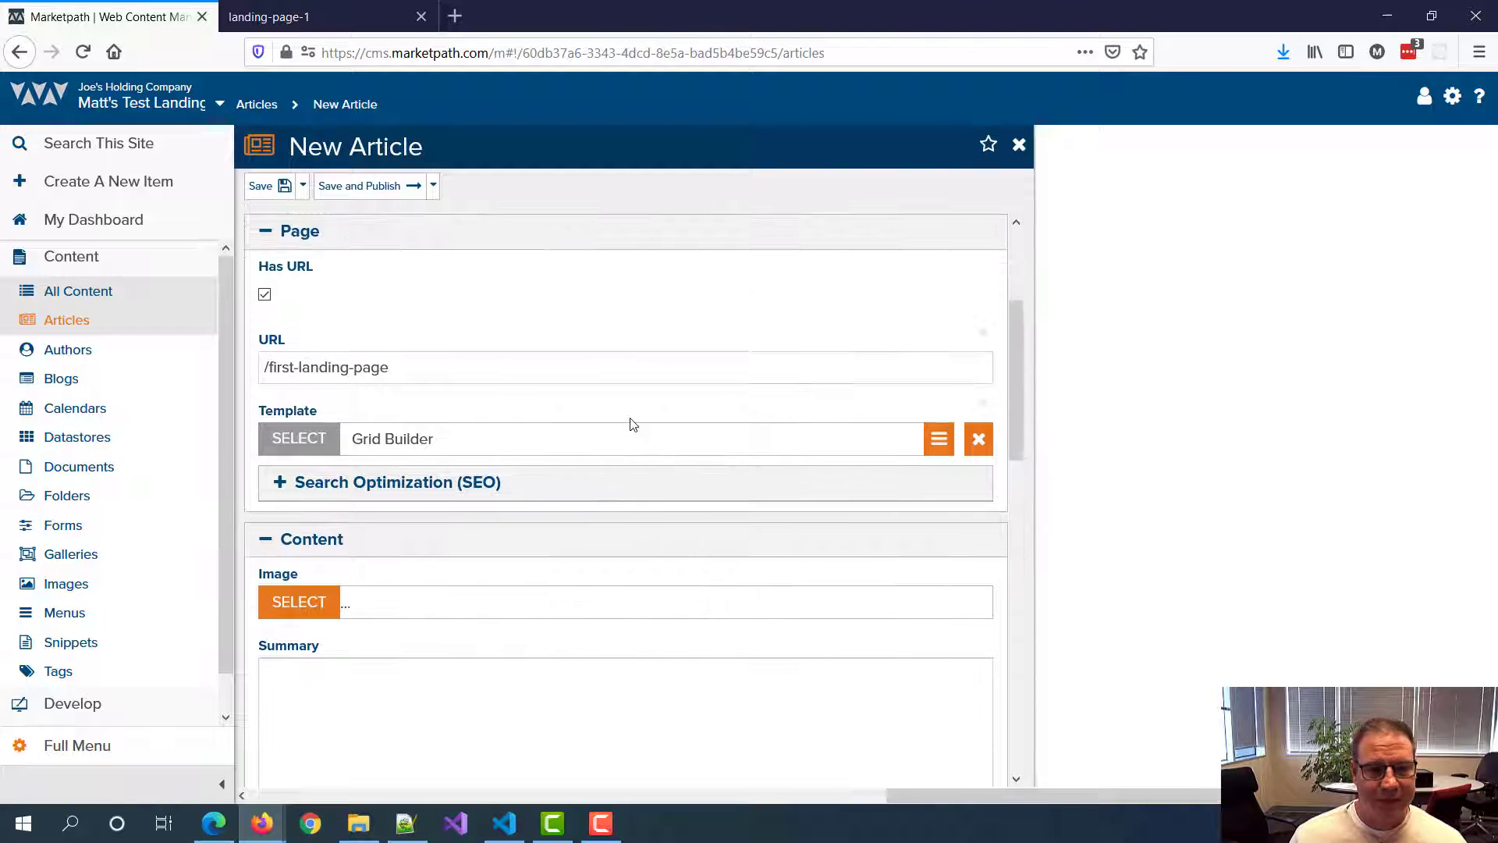
left_click(280, 483)
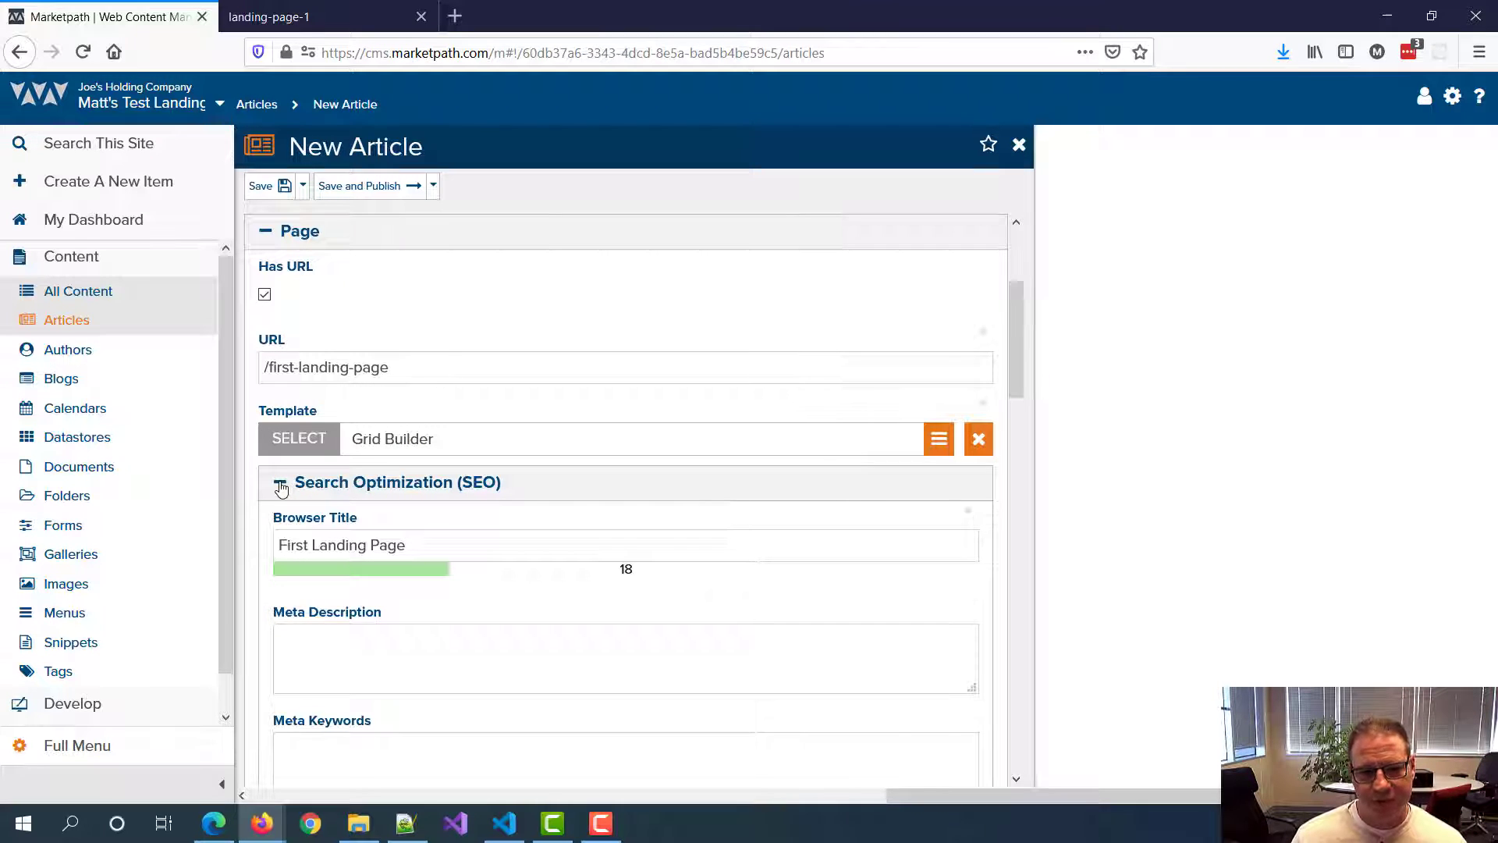
scroll(445, 605, "down", 3)
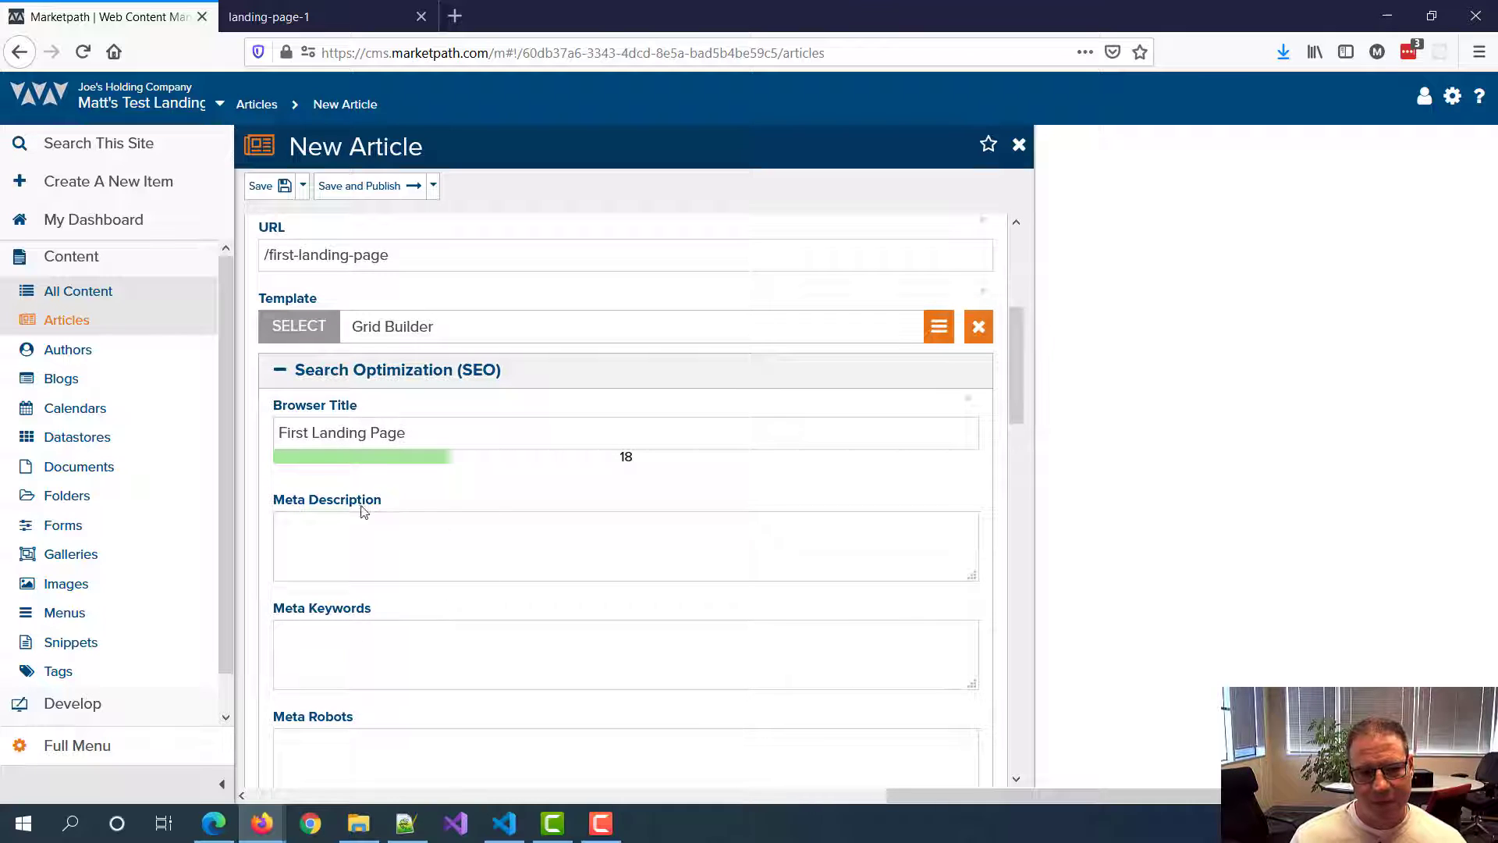
left_click(280, 375)
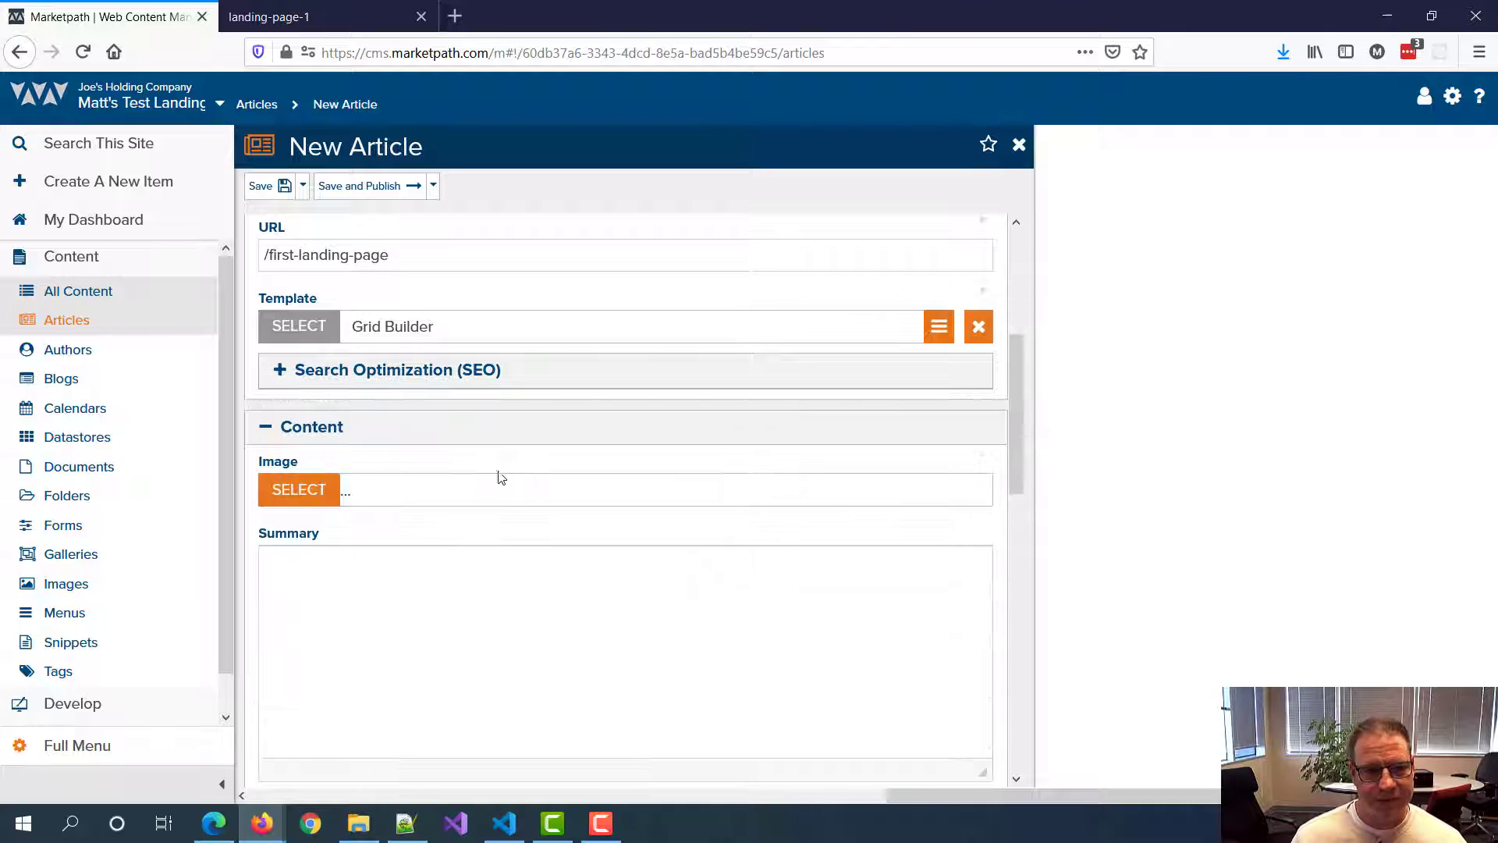
scroll(512, 444, "down", 5)
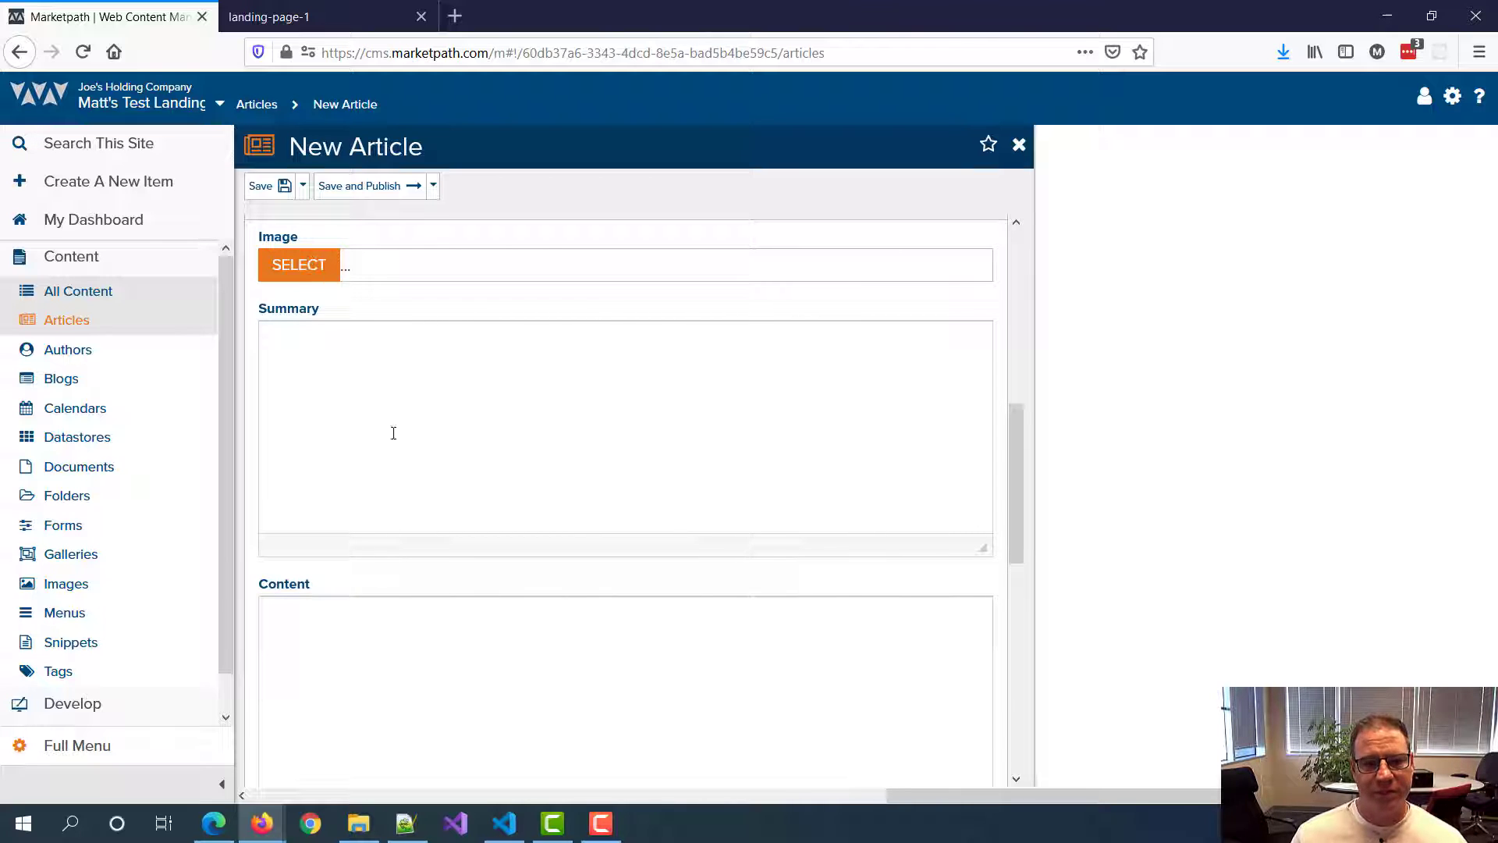
scroll(598, 528, "down", 5)
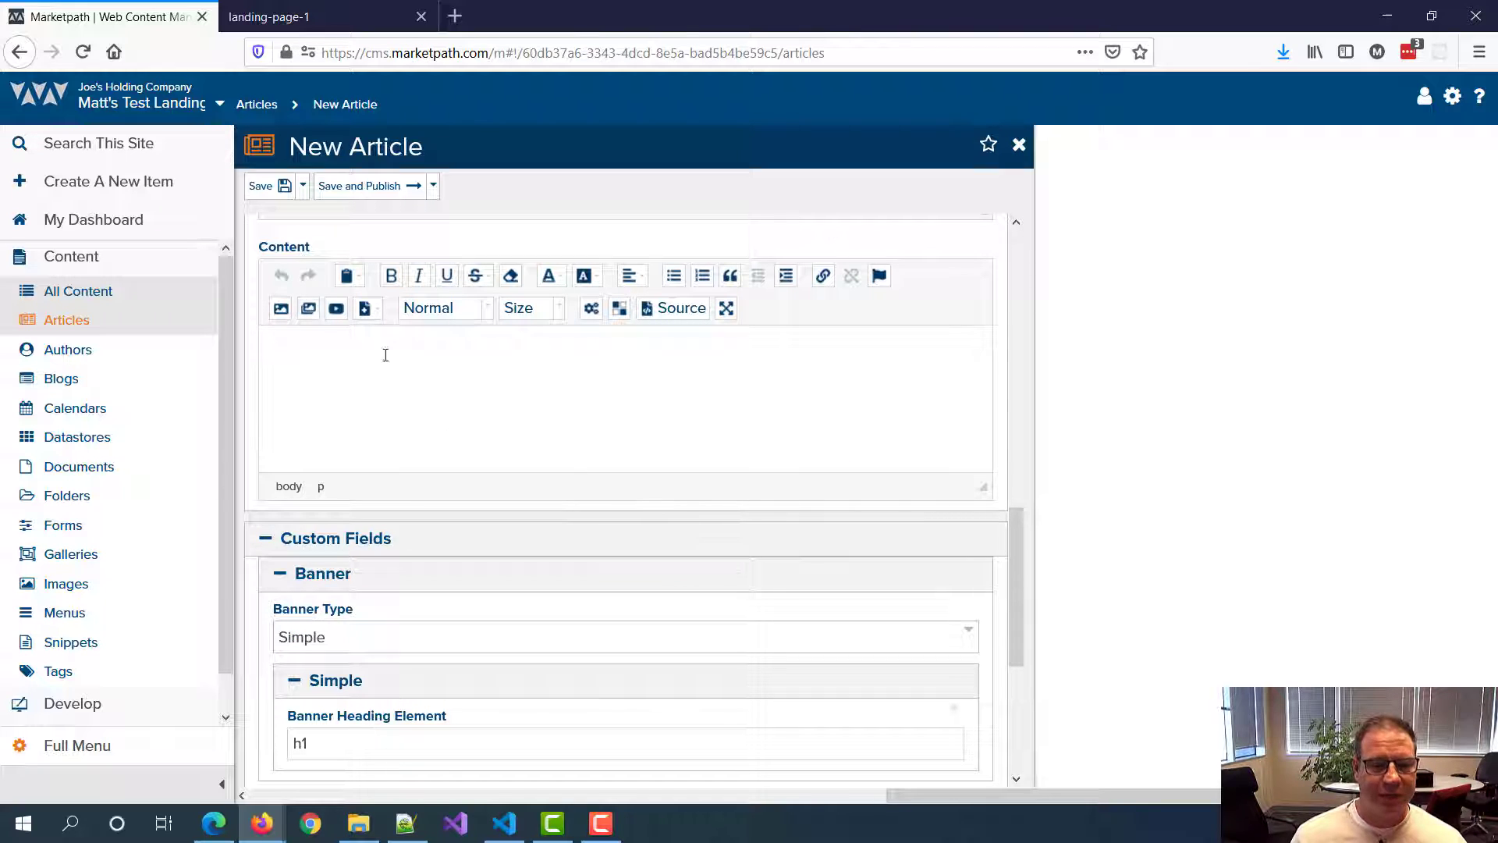
scroll(508, 443, "down", 3)
scroll(593, 374, "up", 2)
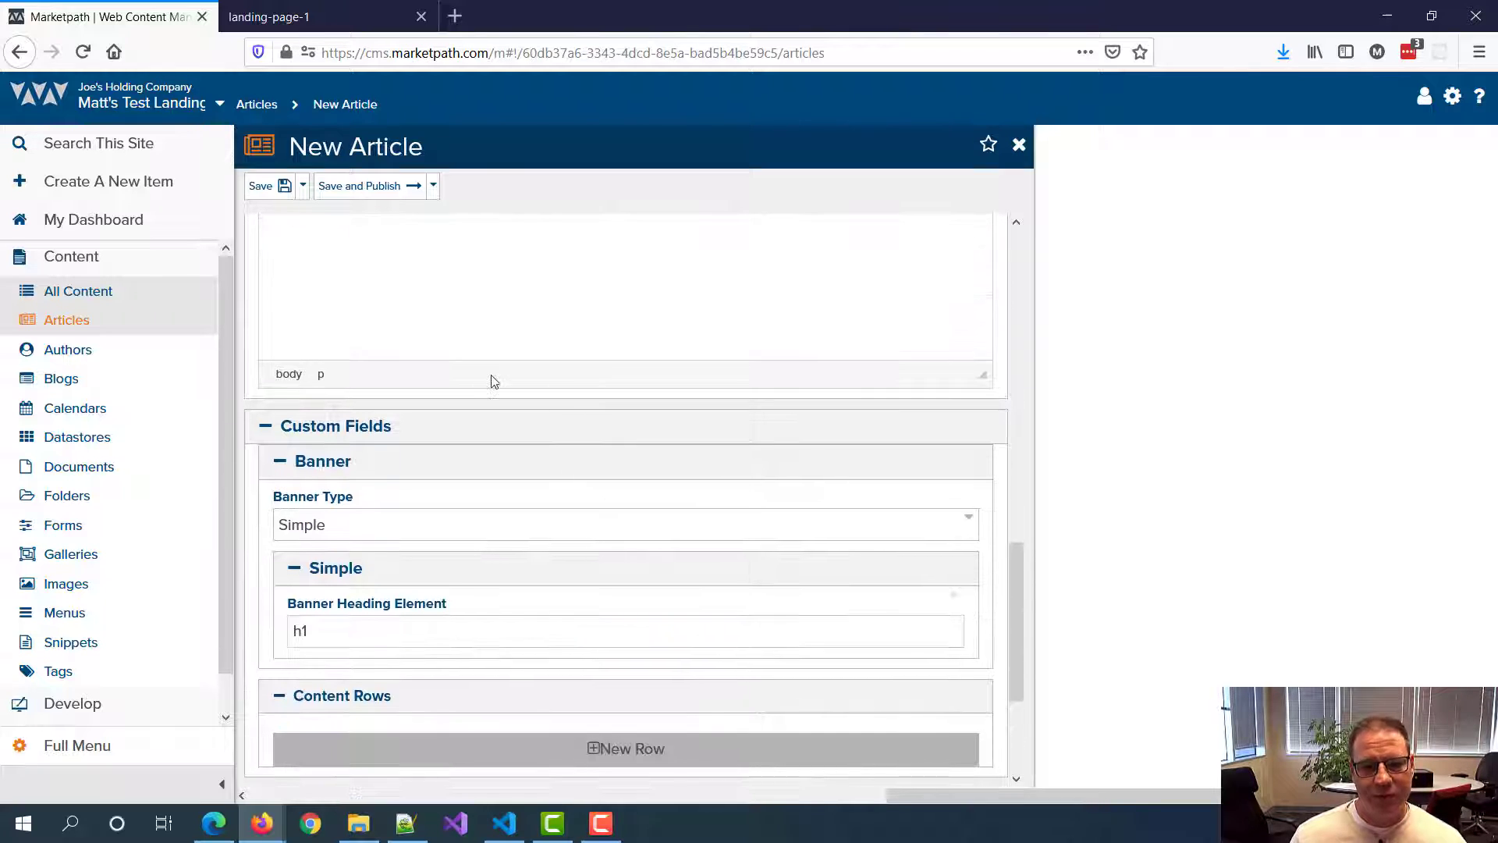
left_click(280, 465)
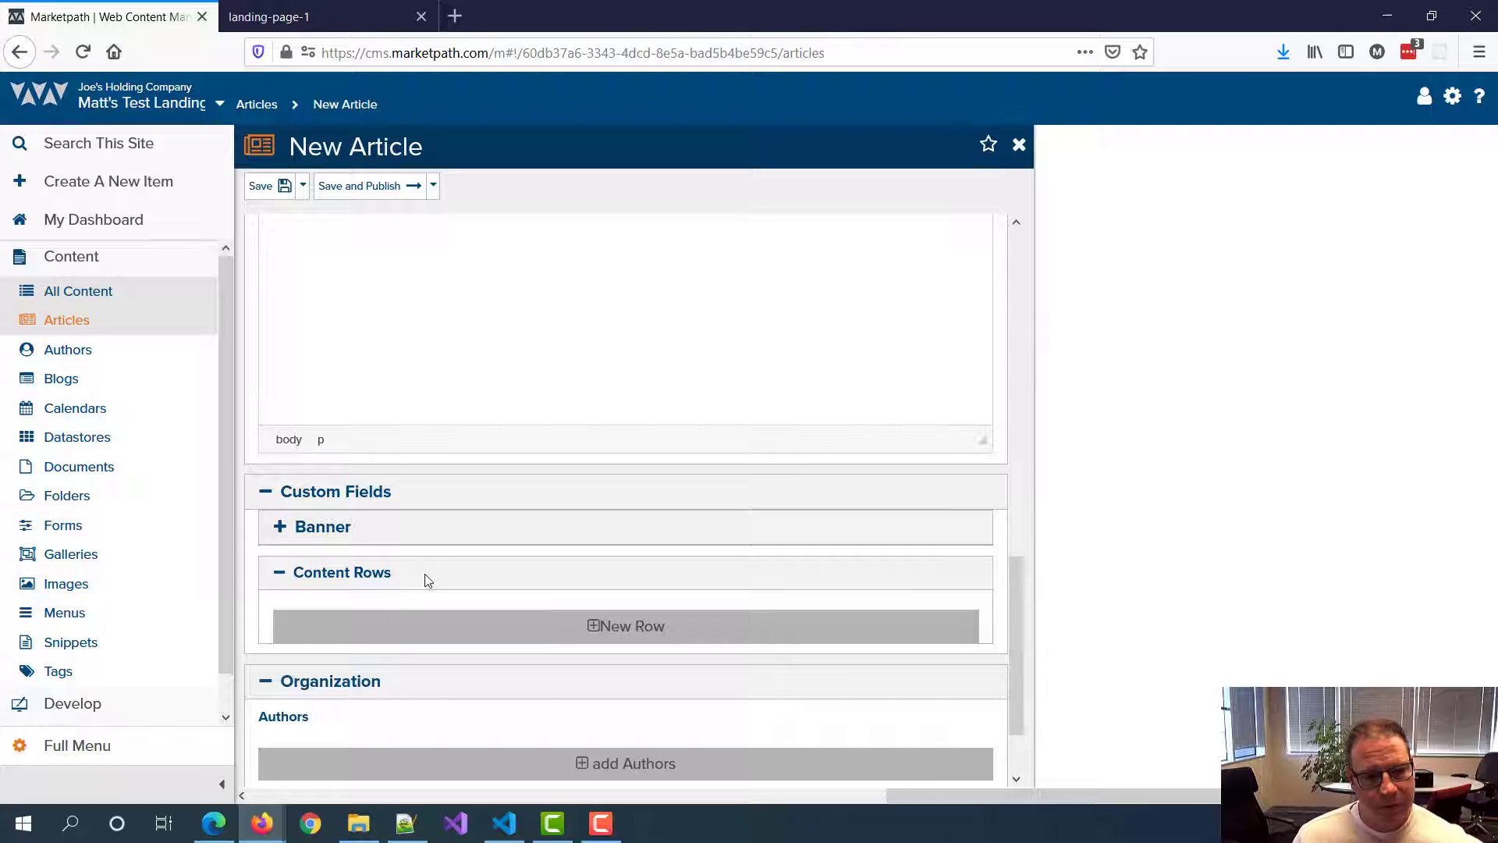
left_click(281, 527)
scroll(468, 511, "down", 3)
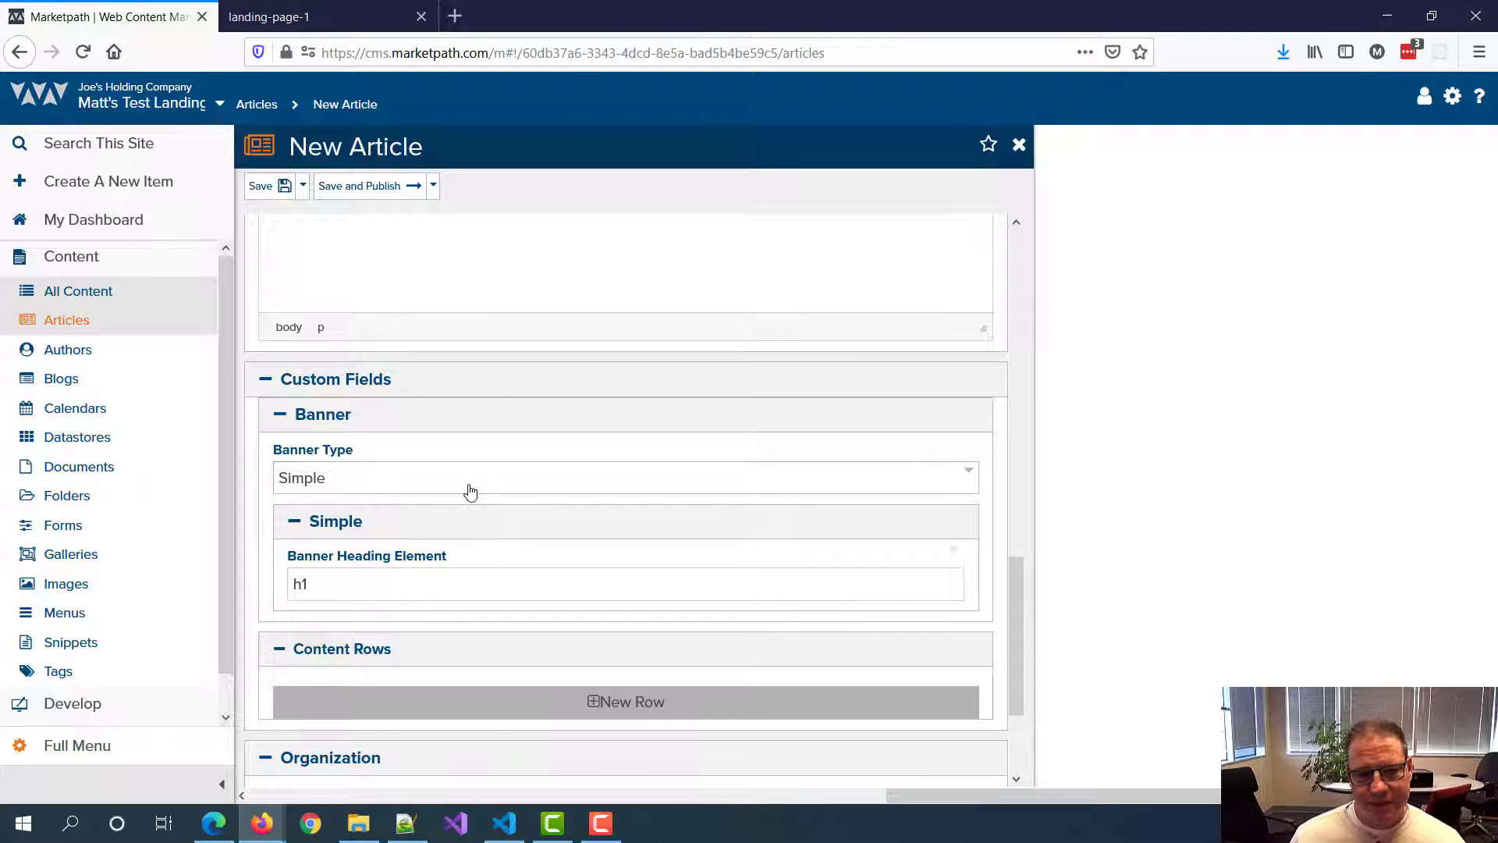
Step: Save and publish the article and preview the page to check its simple banner heading
left_click(359, 188)
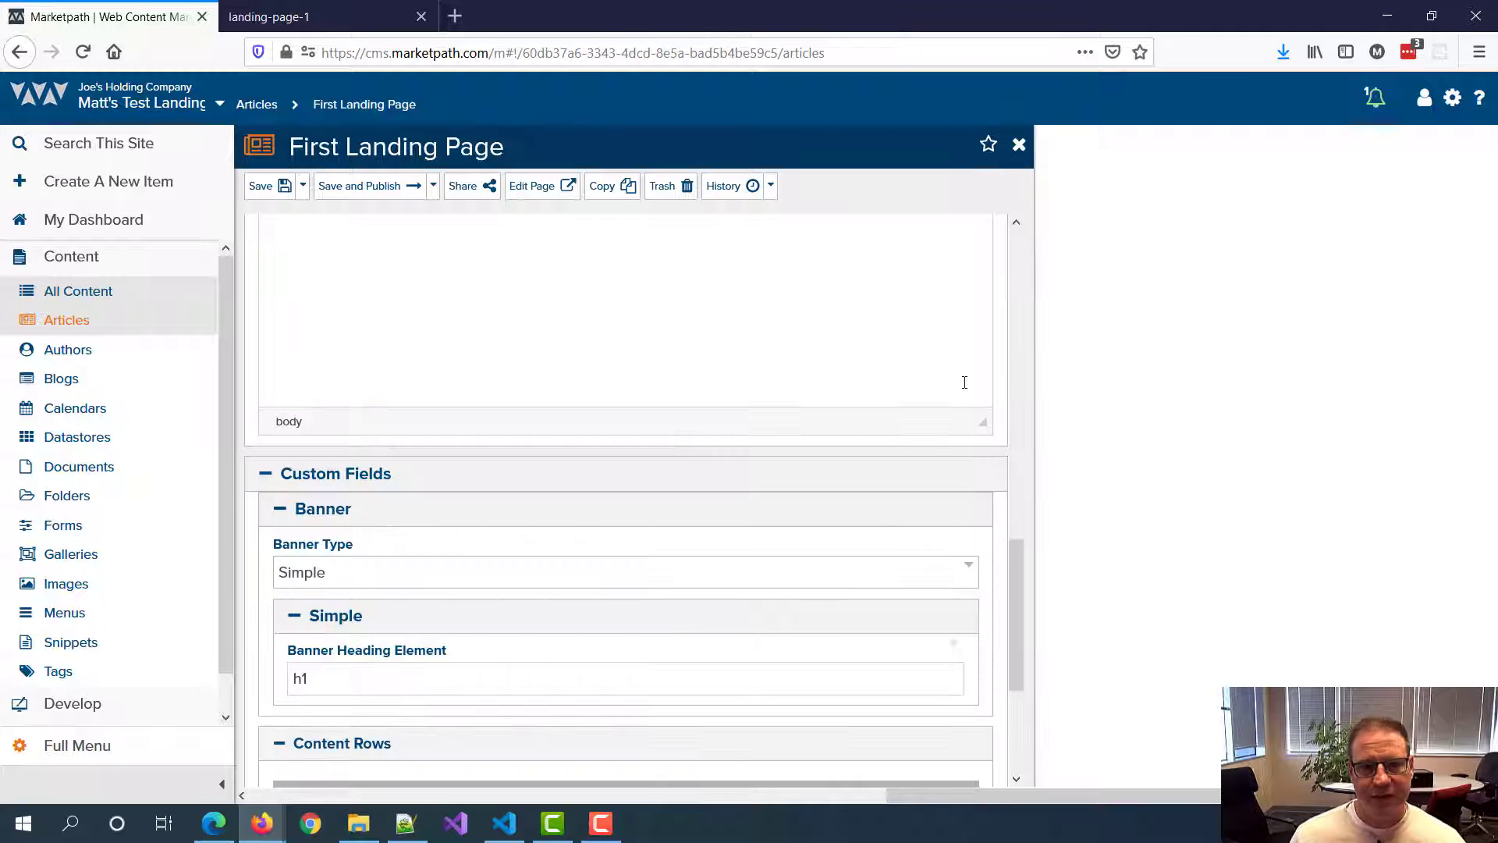
left_click_drag(1013, 621, 1013, 357)
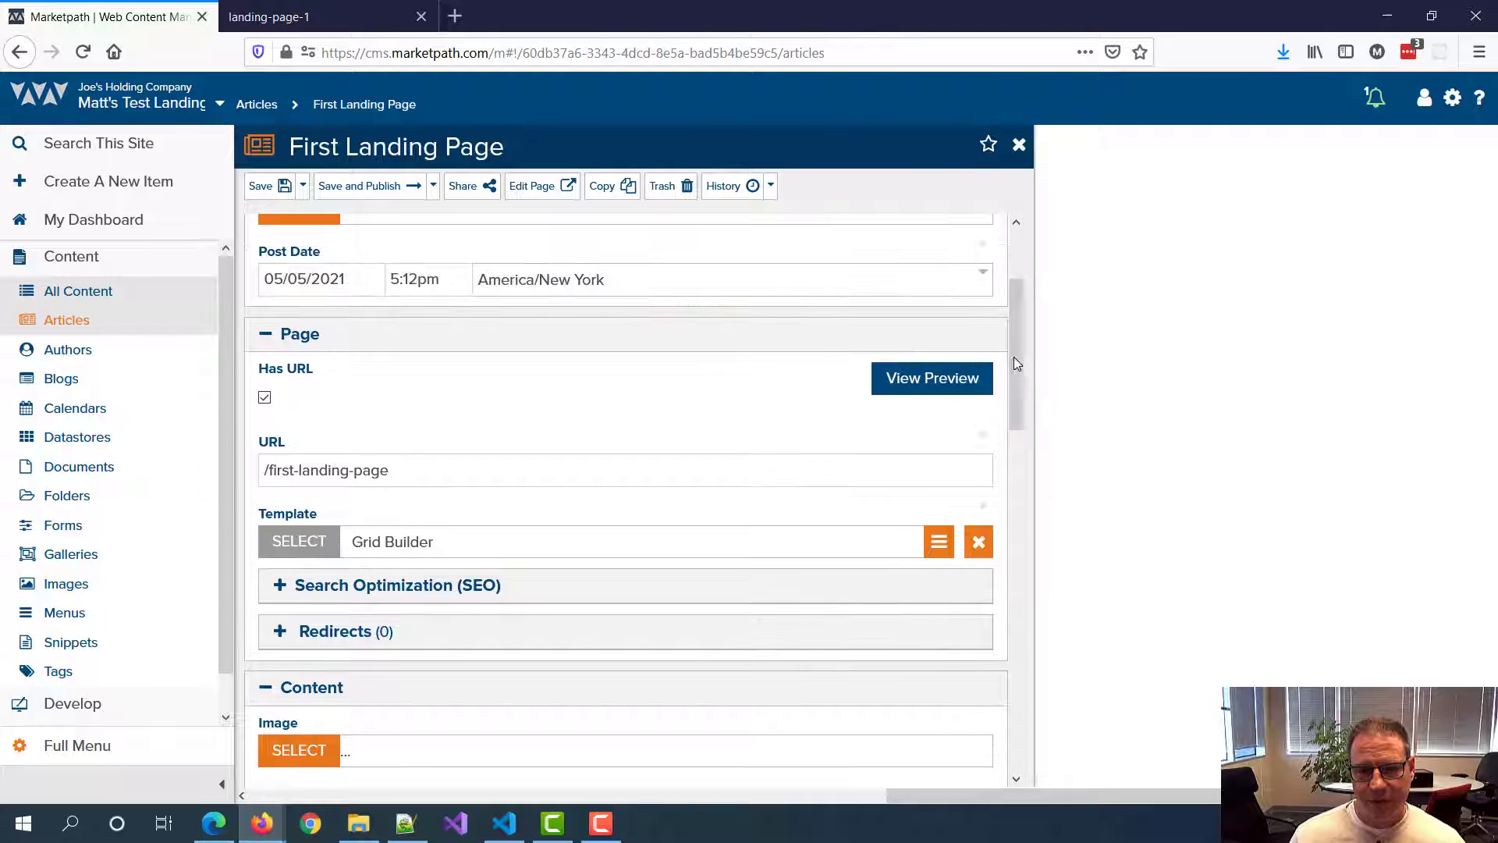
left_click(921, 386)
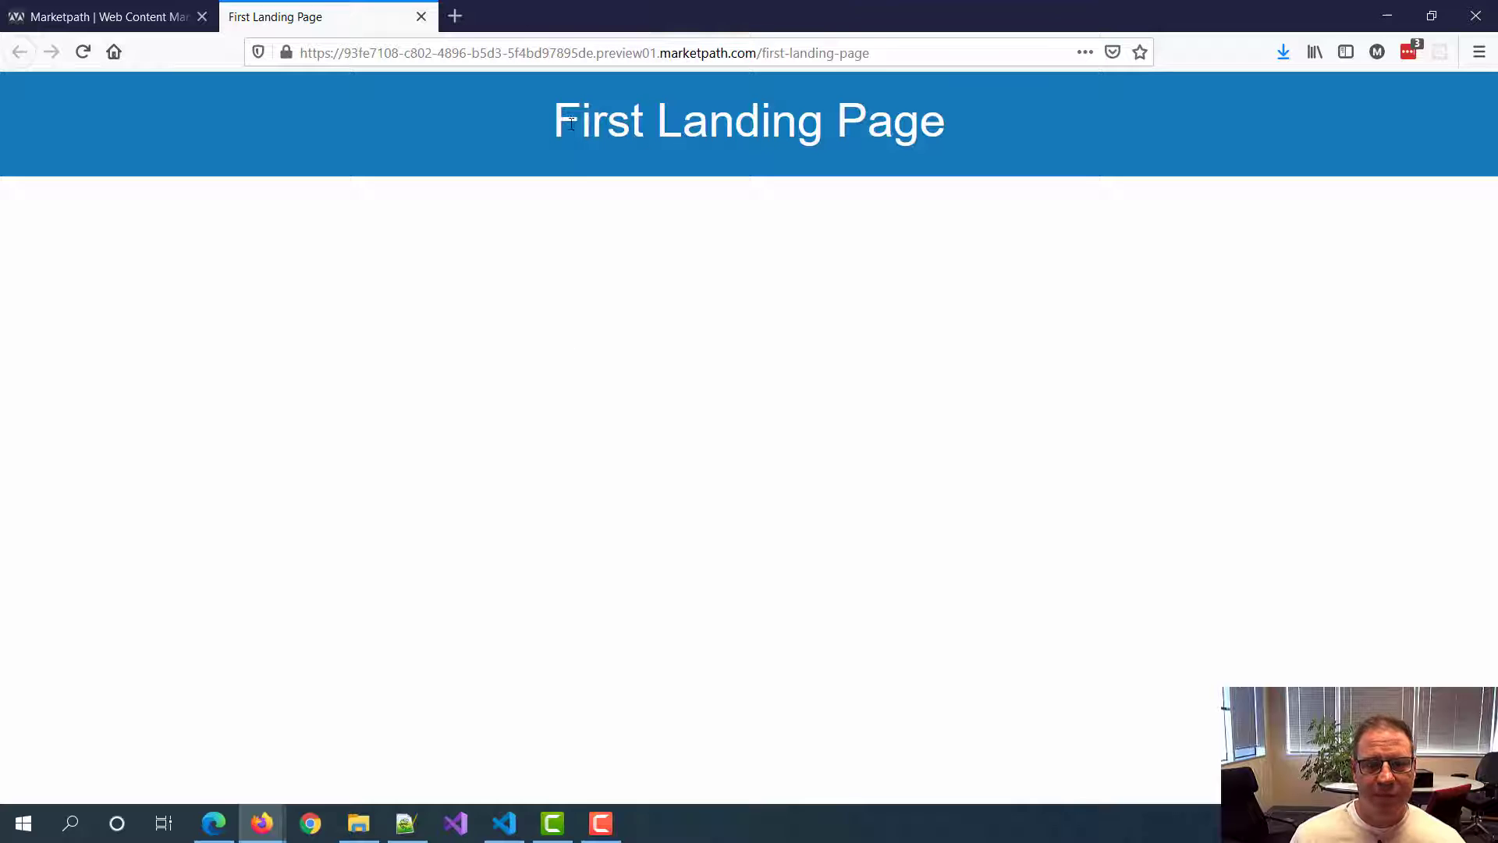
left_click_drag(551, 134, 1067, 126)
left_click(1069, 129)
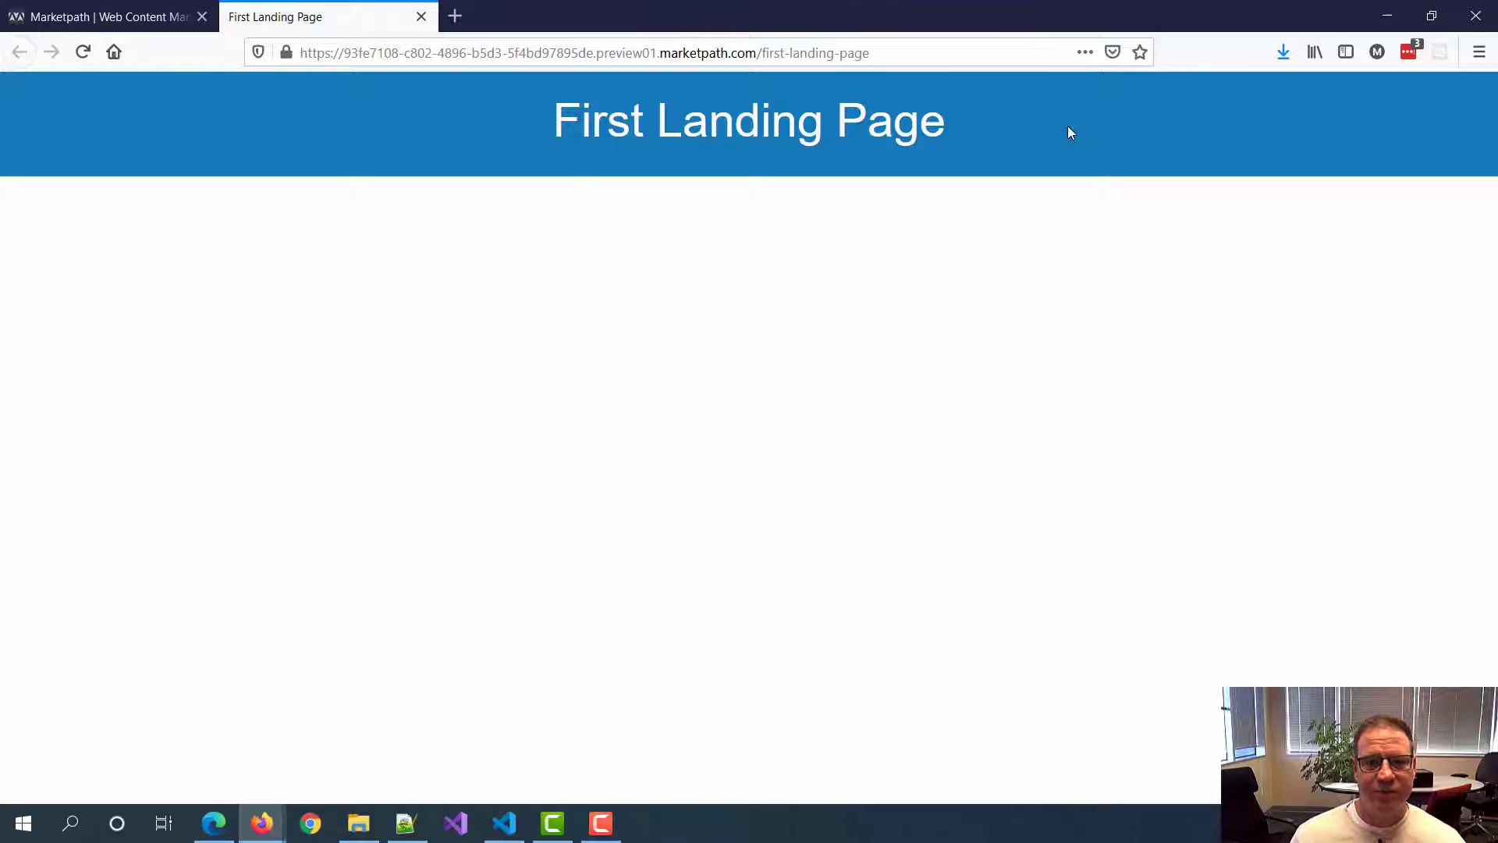
Step: Back in the CMS, set the article's banner type to Slider and open the list of available banner slides
left_click(117, 16)
scroll(616, 433, "down", 13)
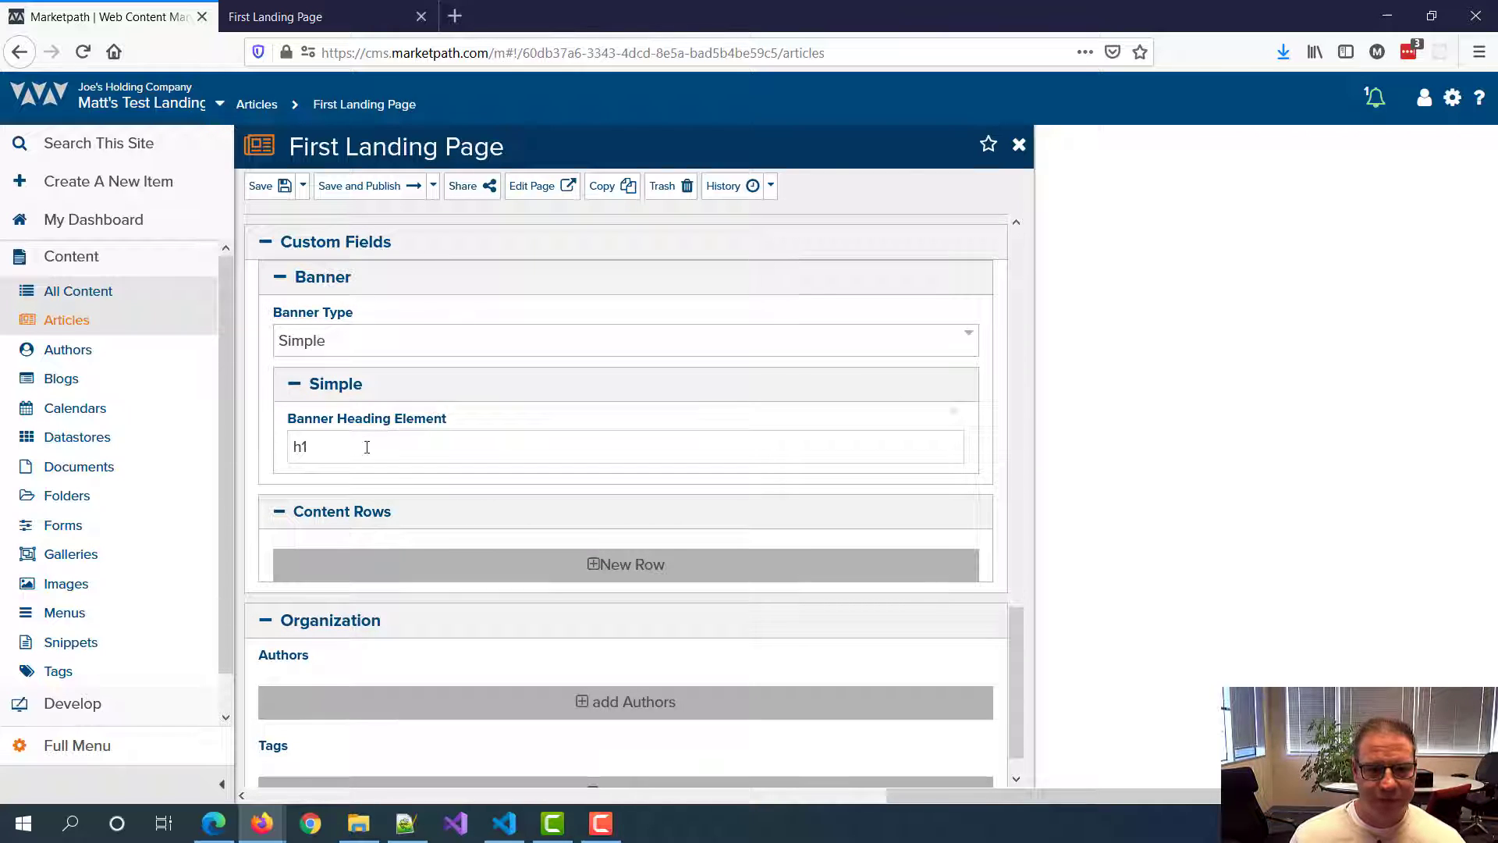
left_click(357, 348)
left_click(317, 413)
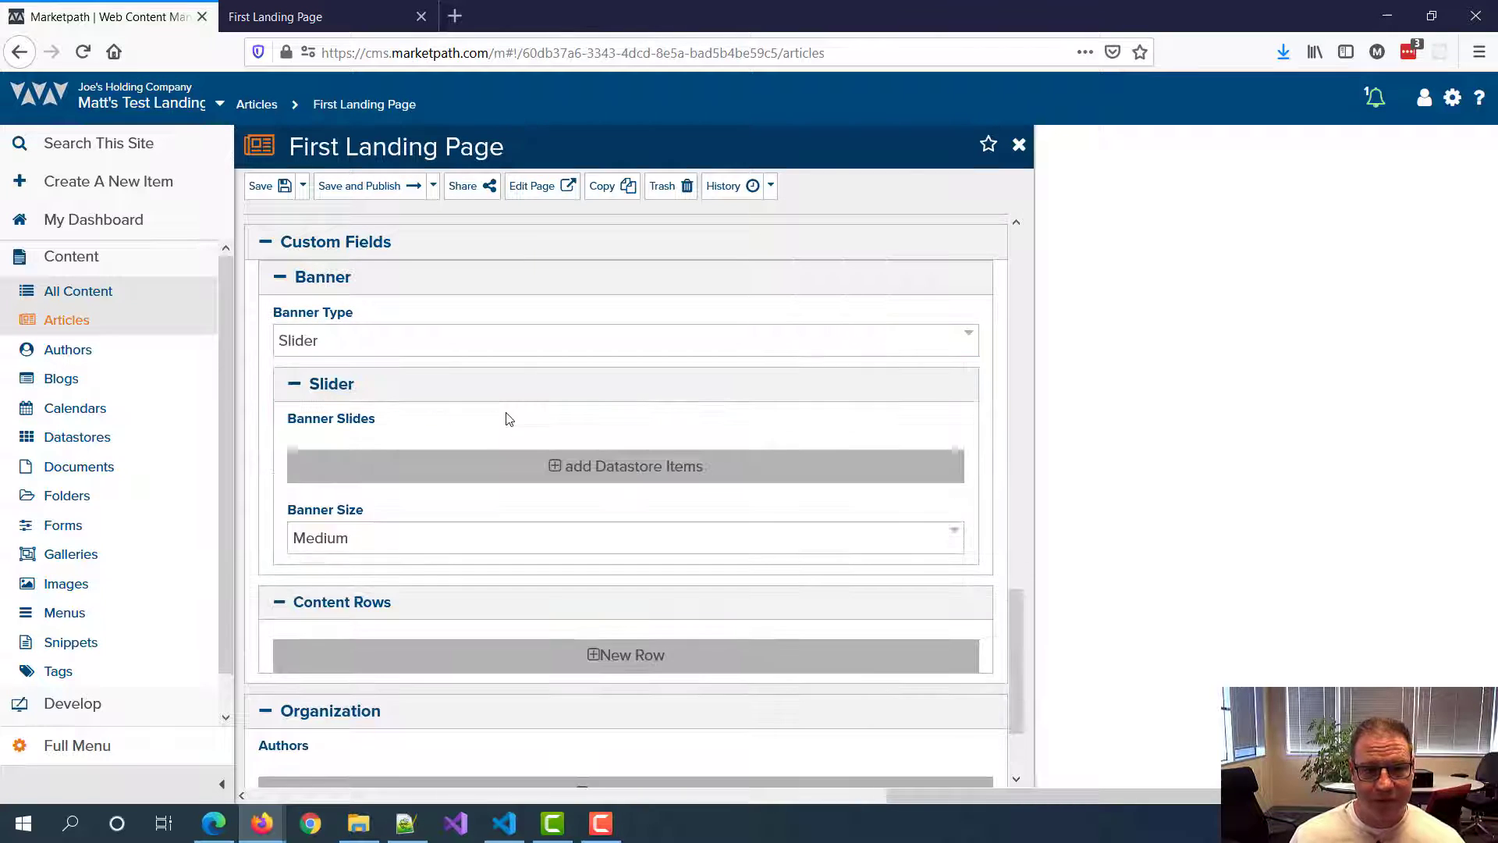
left_click(597, 468)
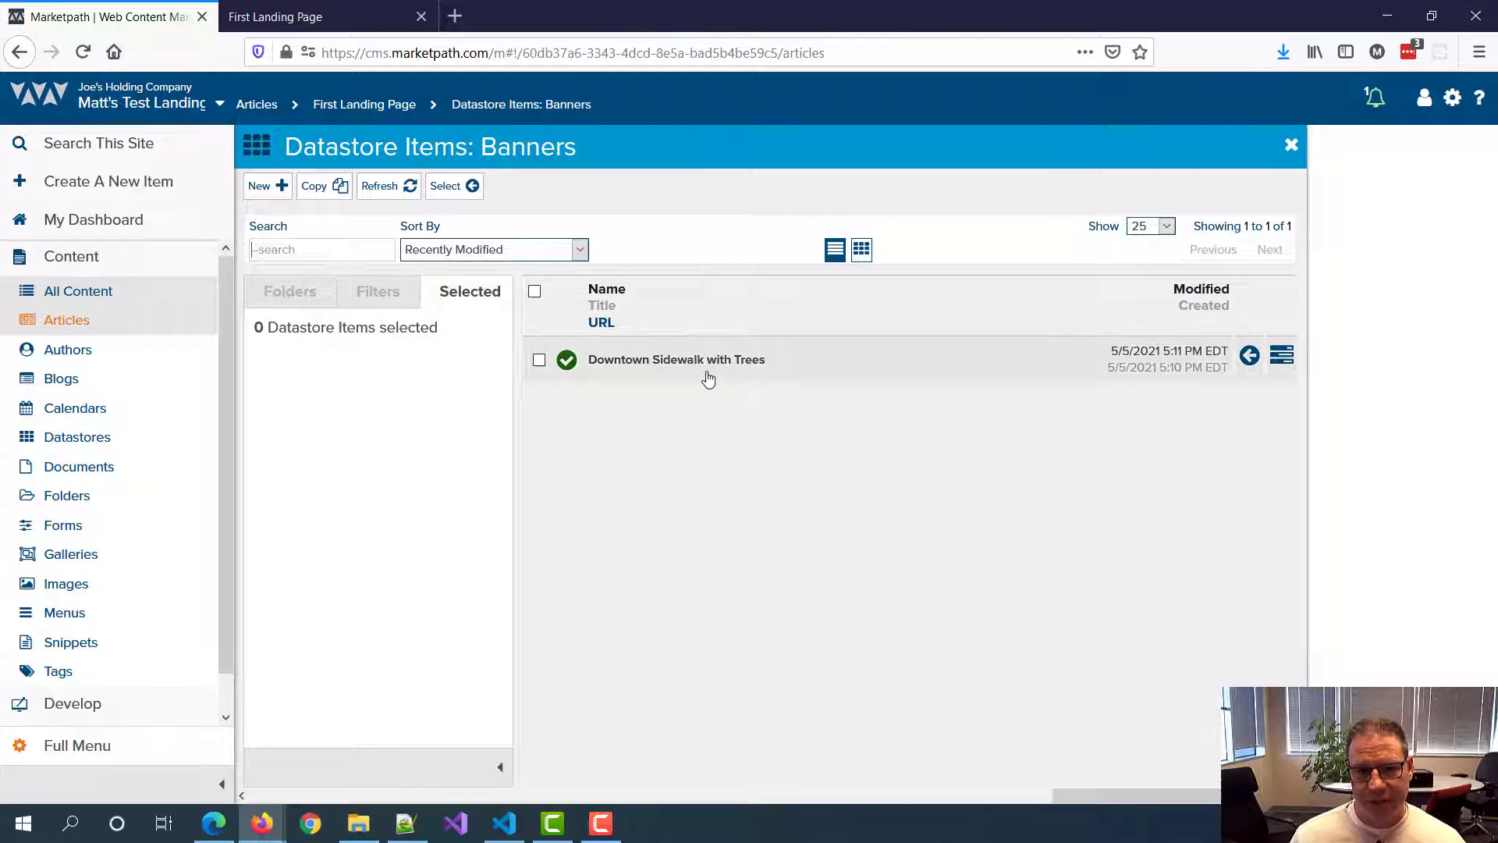
Step: Open a blank banner item, review its image, header, subheader, button and text position fields, and close it unsaved
left_click(270, 190)
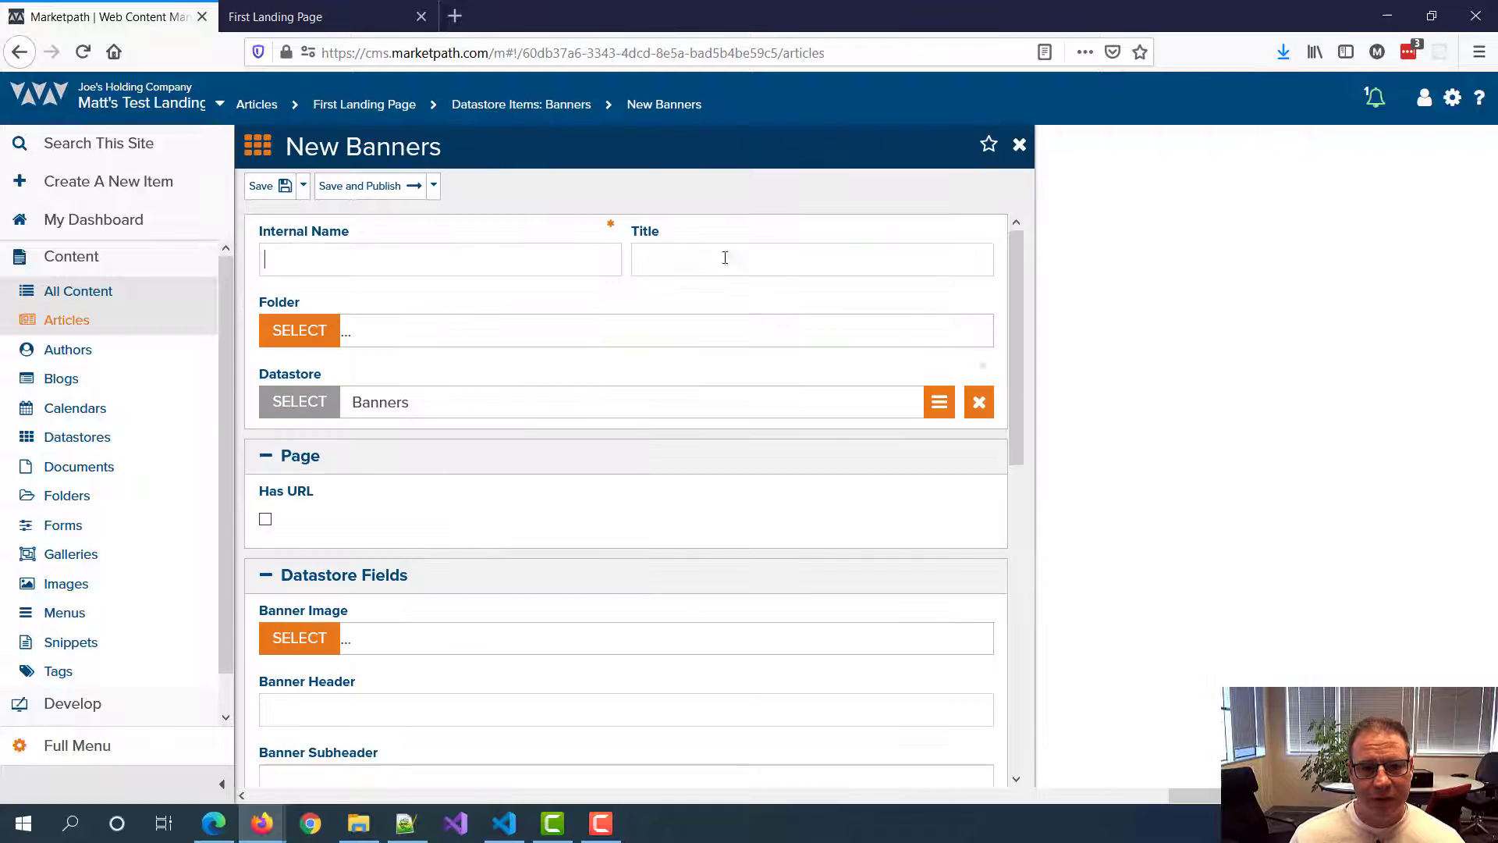
scroll(678, 324, "down", 5)
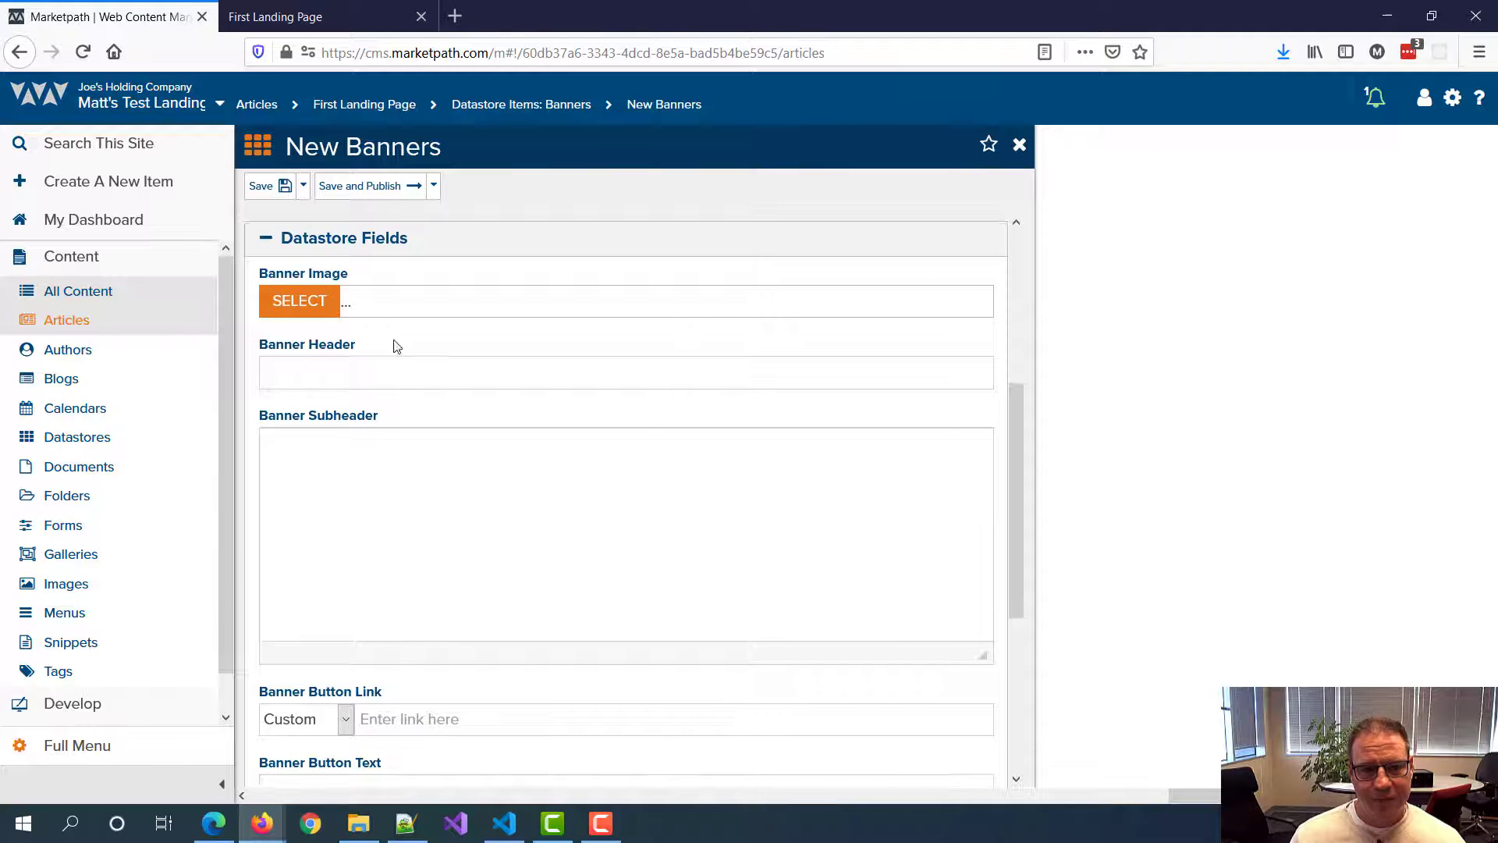
left_click(401, 369)
left_click(375, 480)
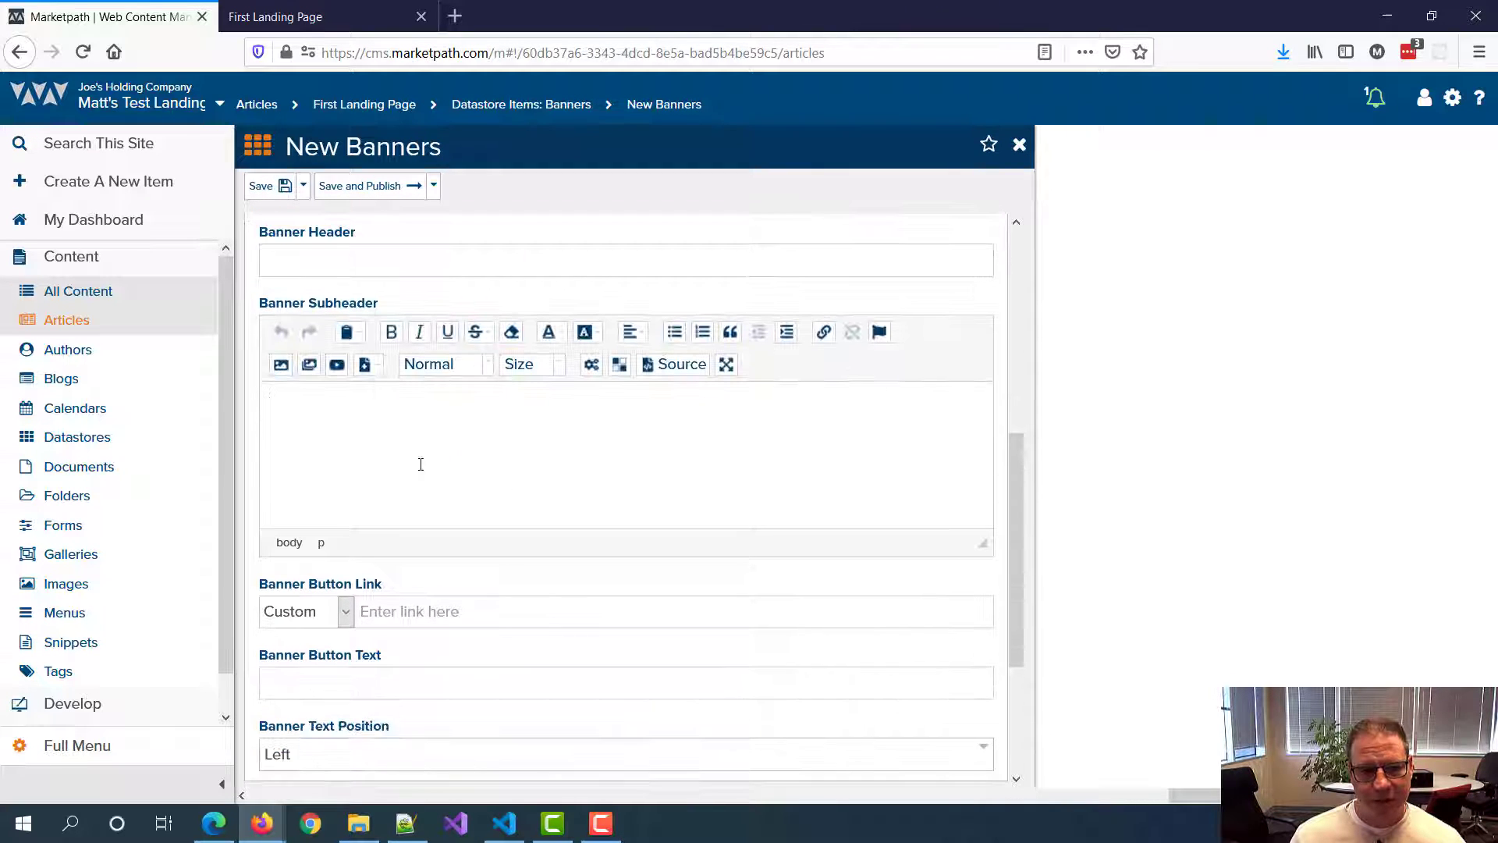
scroll(379, 428, "down", 2)
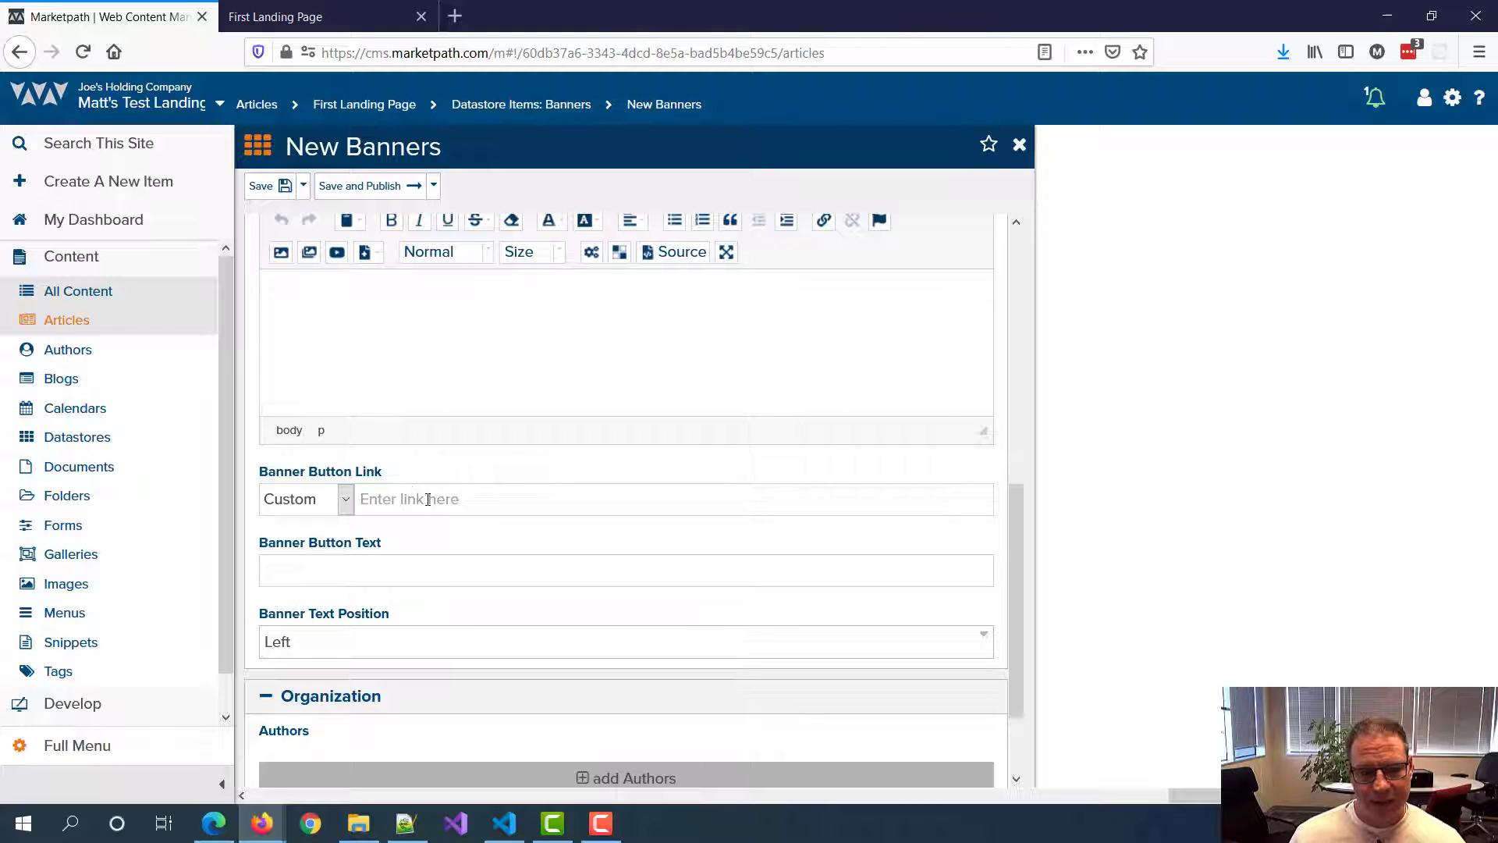
left_click(409, 566)
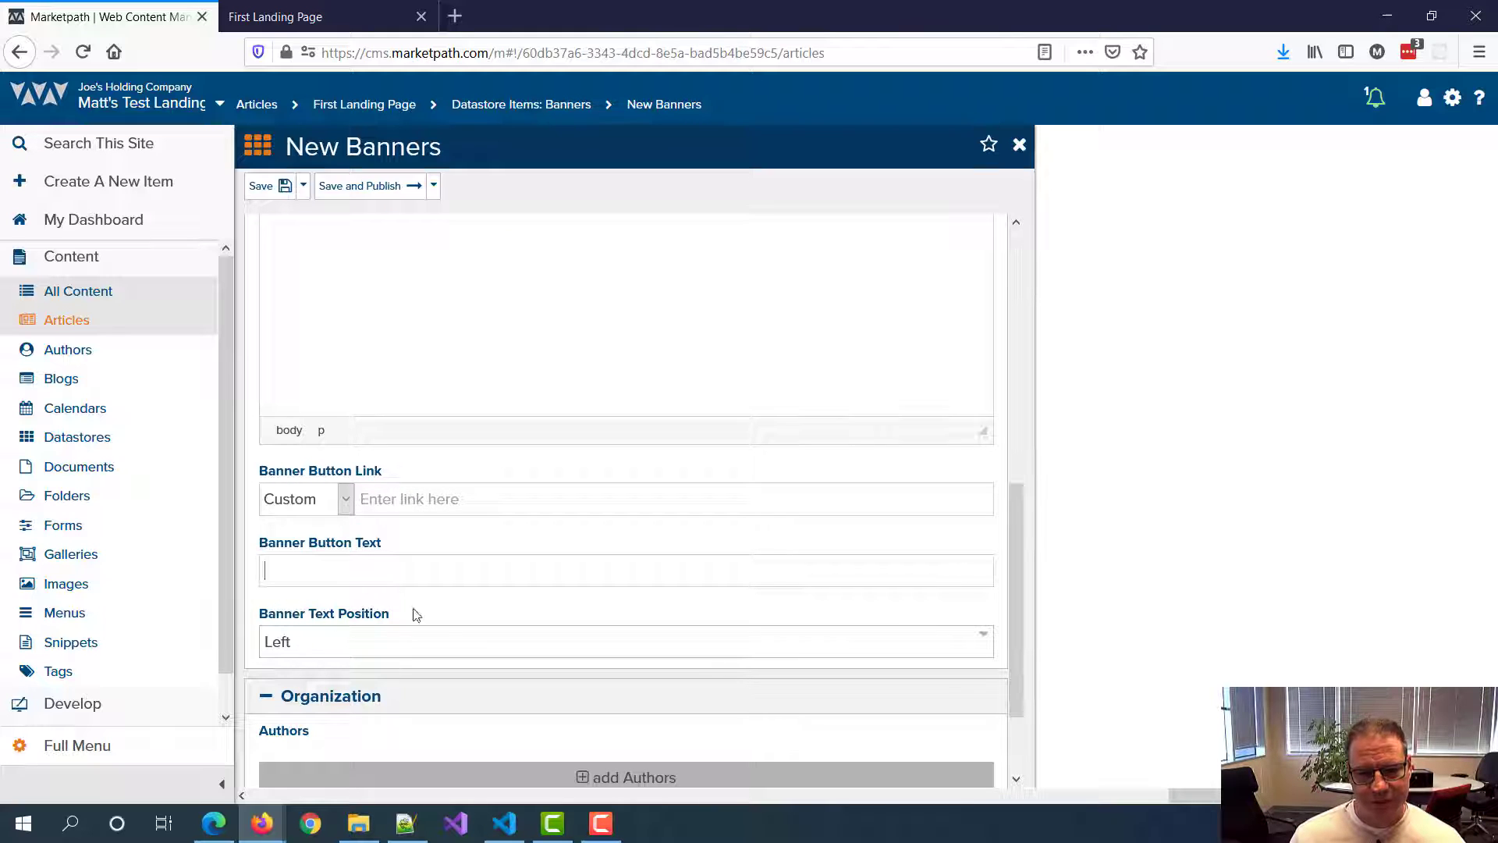
left_click(1018, 145)
Step: Add the existing Downtown Sidewalk with Trees banner as the article's slide, and save and publish the article
left_click(716, 367)
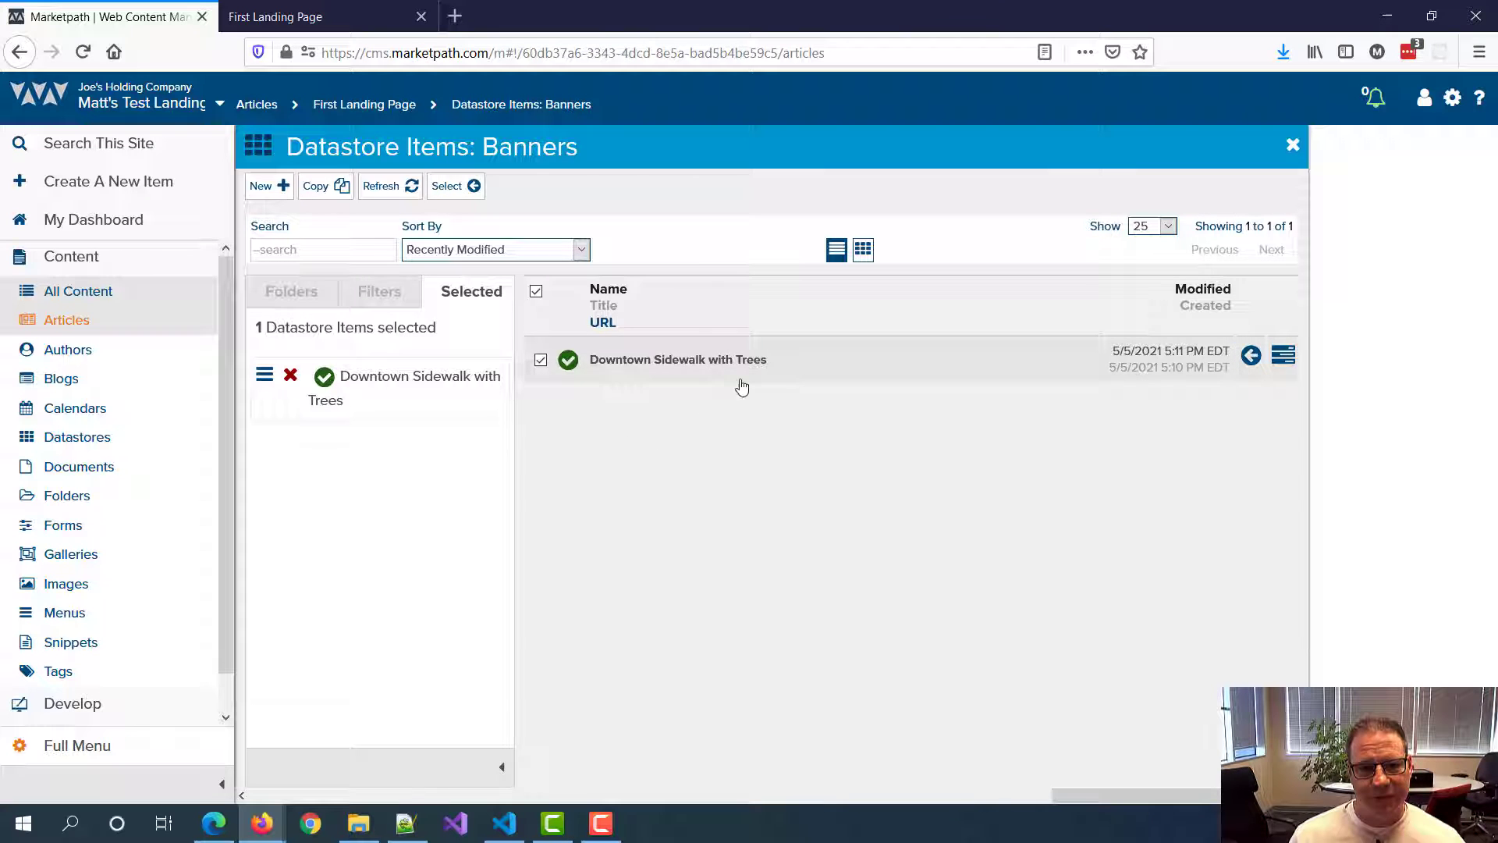
left_click(451, 186)
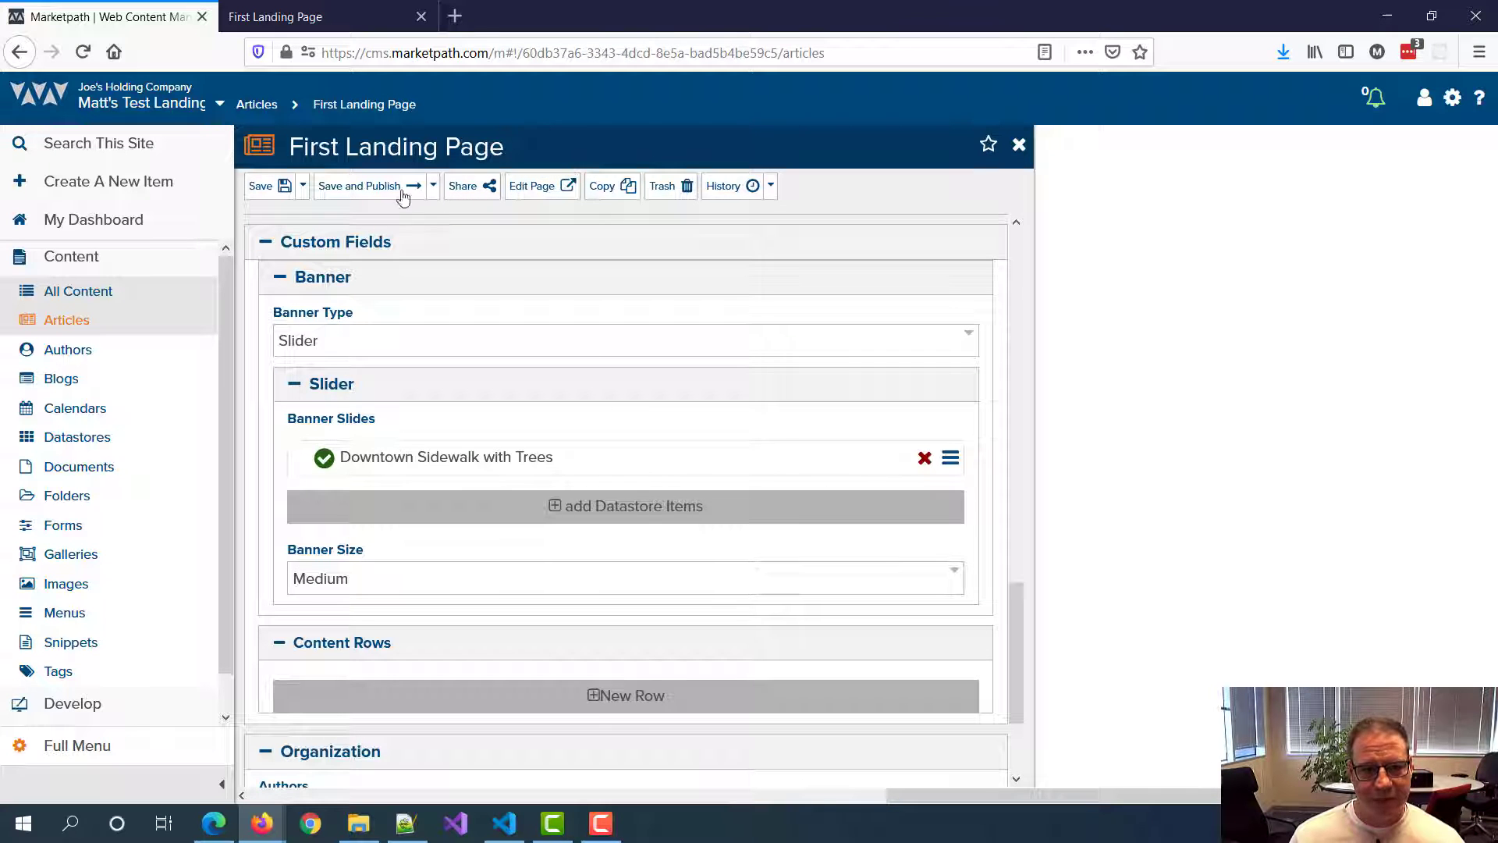
left_click(378, 186)
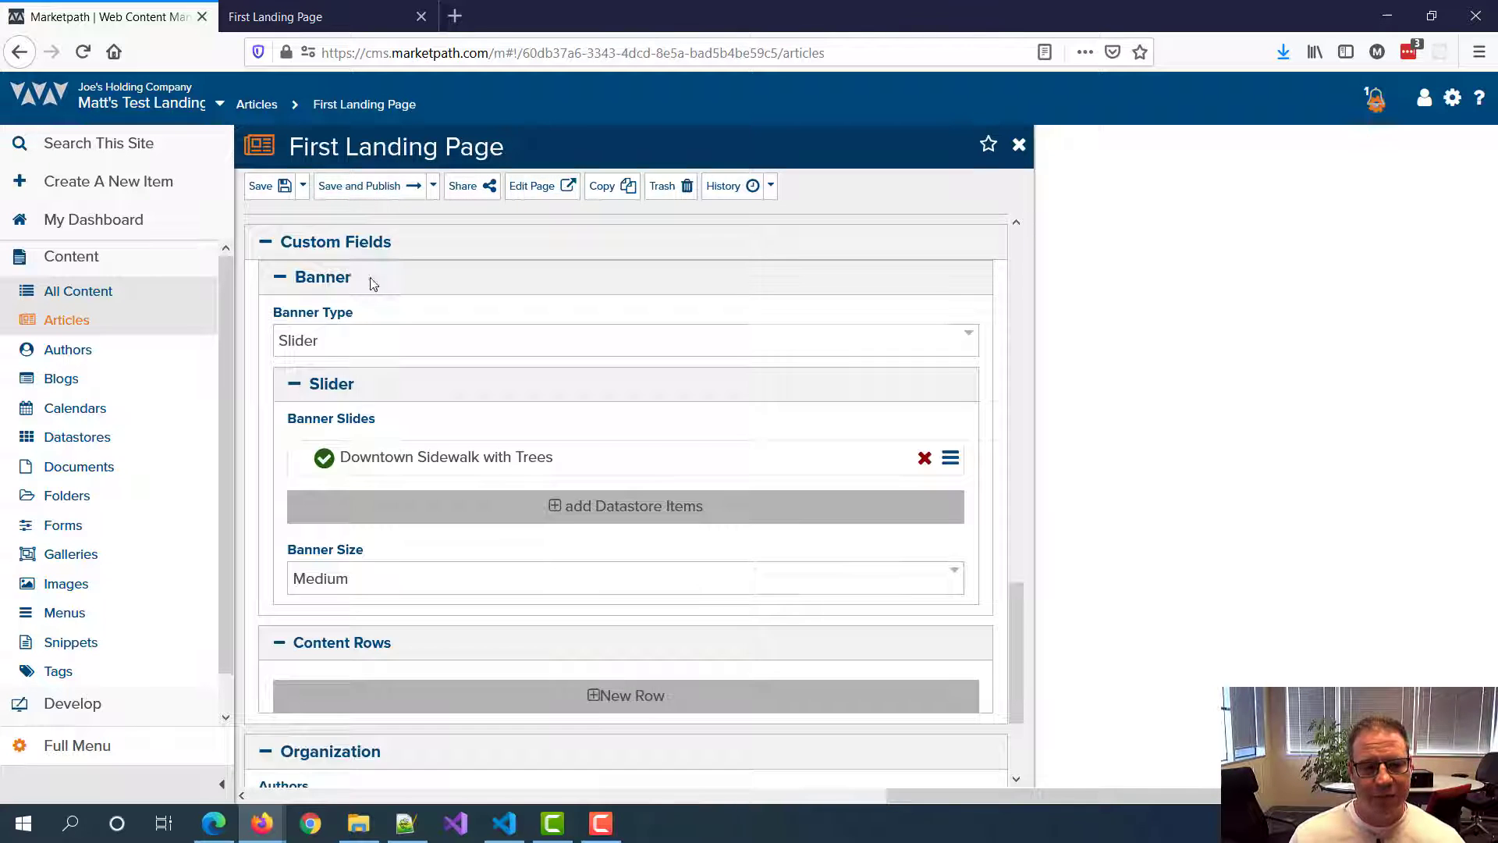
Step: Review the banner size options, keep Medium, and refresh the page preview to check the slider banner
left_click(366, 583)
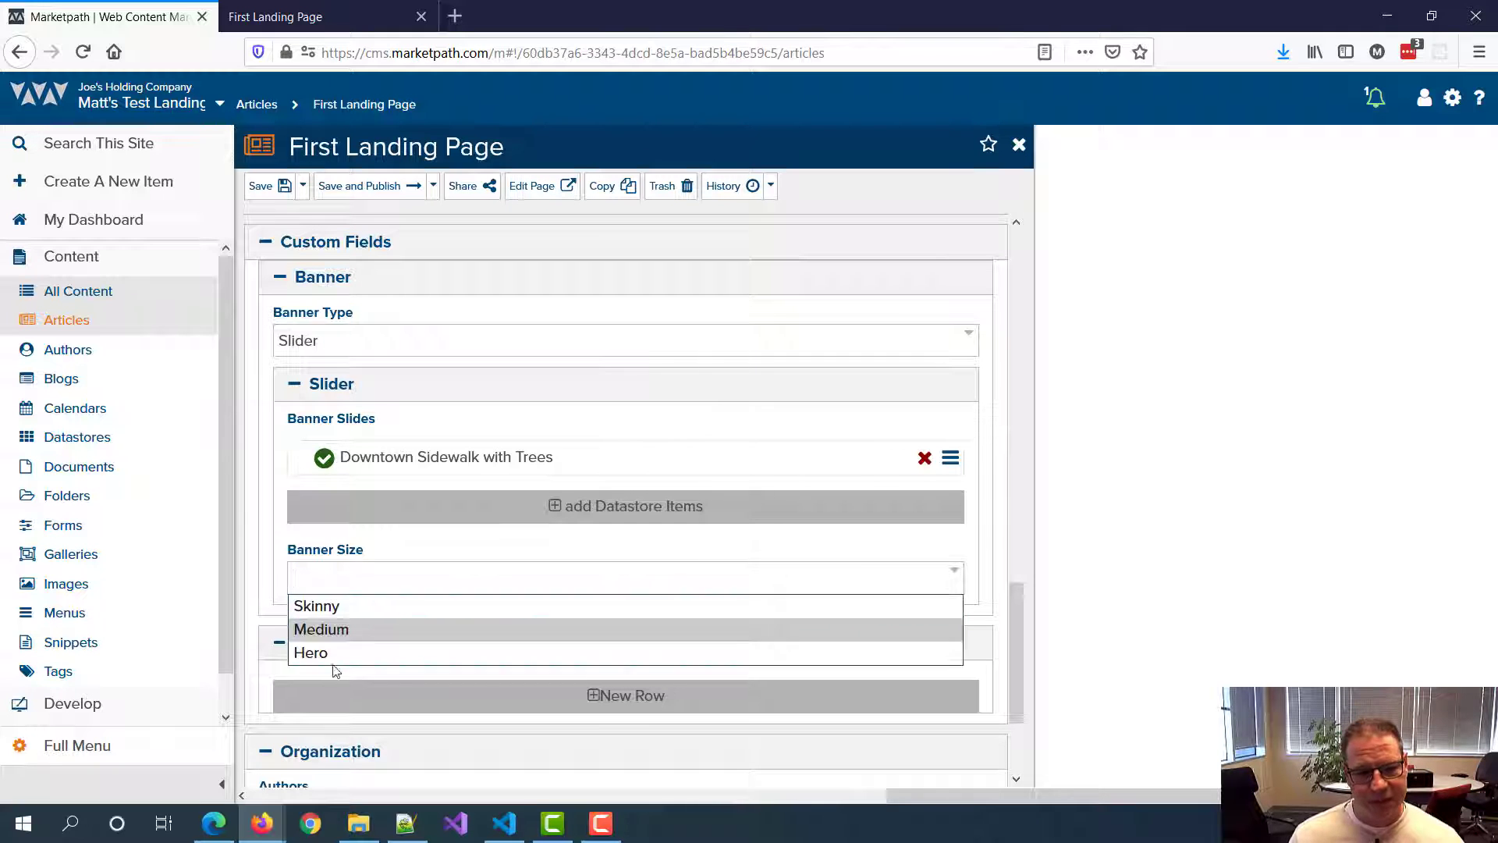
left_click(320, 628)
left_click(274, 16)
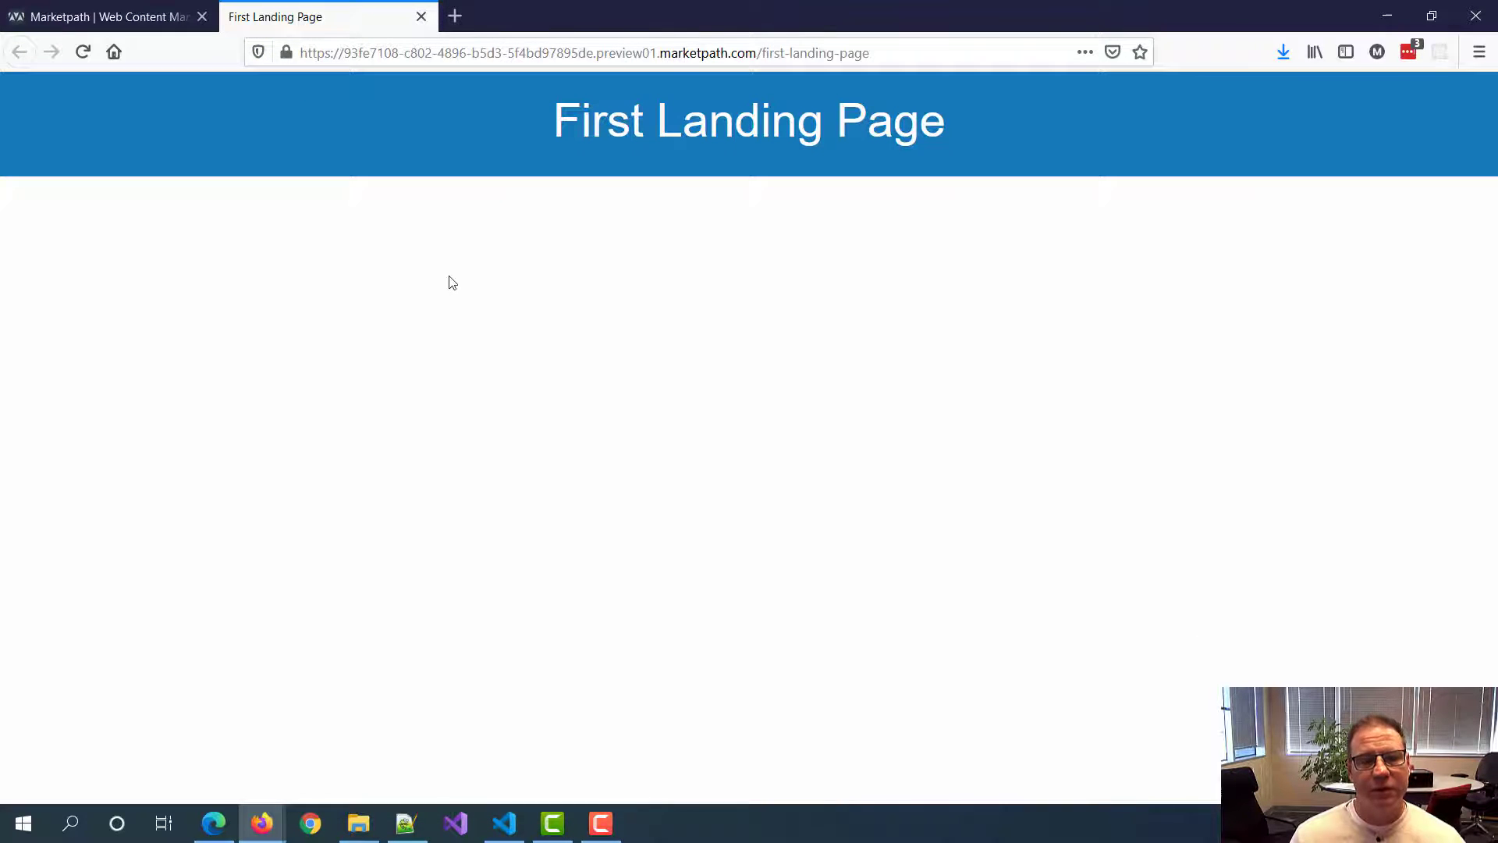
key("F5")
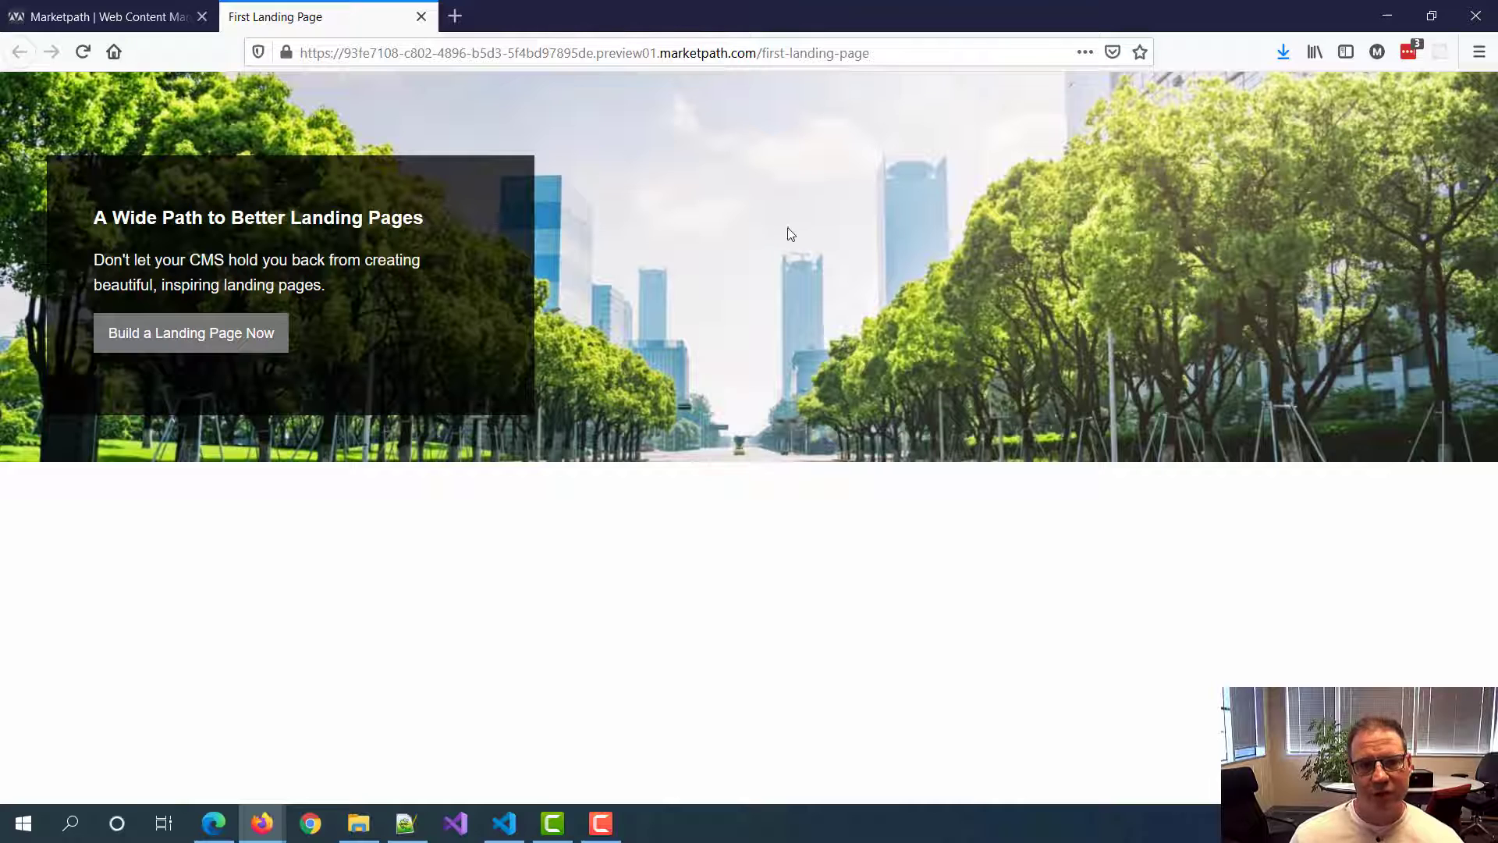
Step: Back in the CMS, add a content row to the article with the row description "Primary Message"
left_click(187, 16)
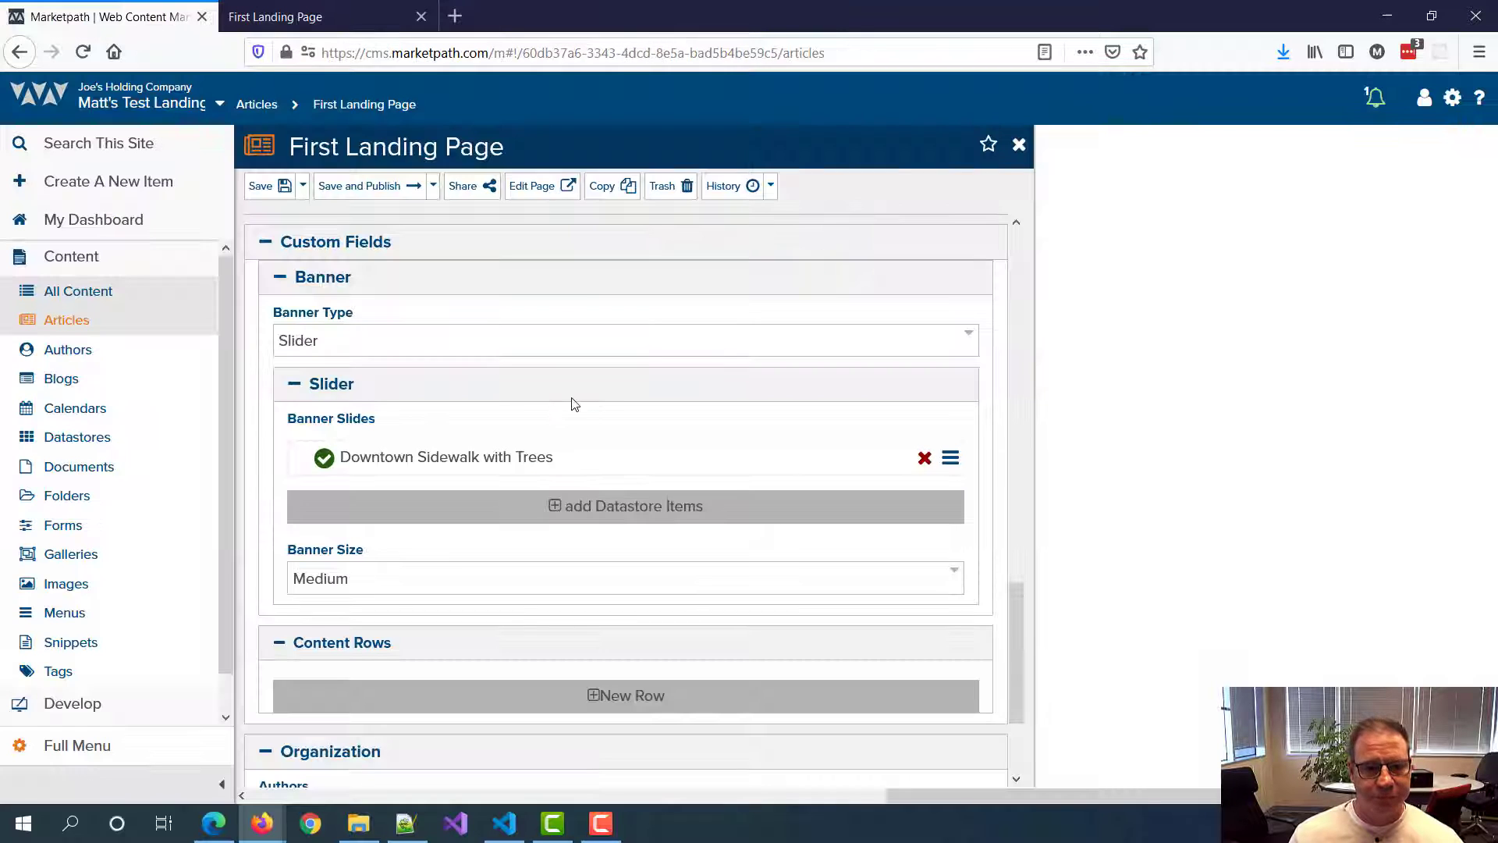
scroll(572, 404, "down", 2)
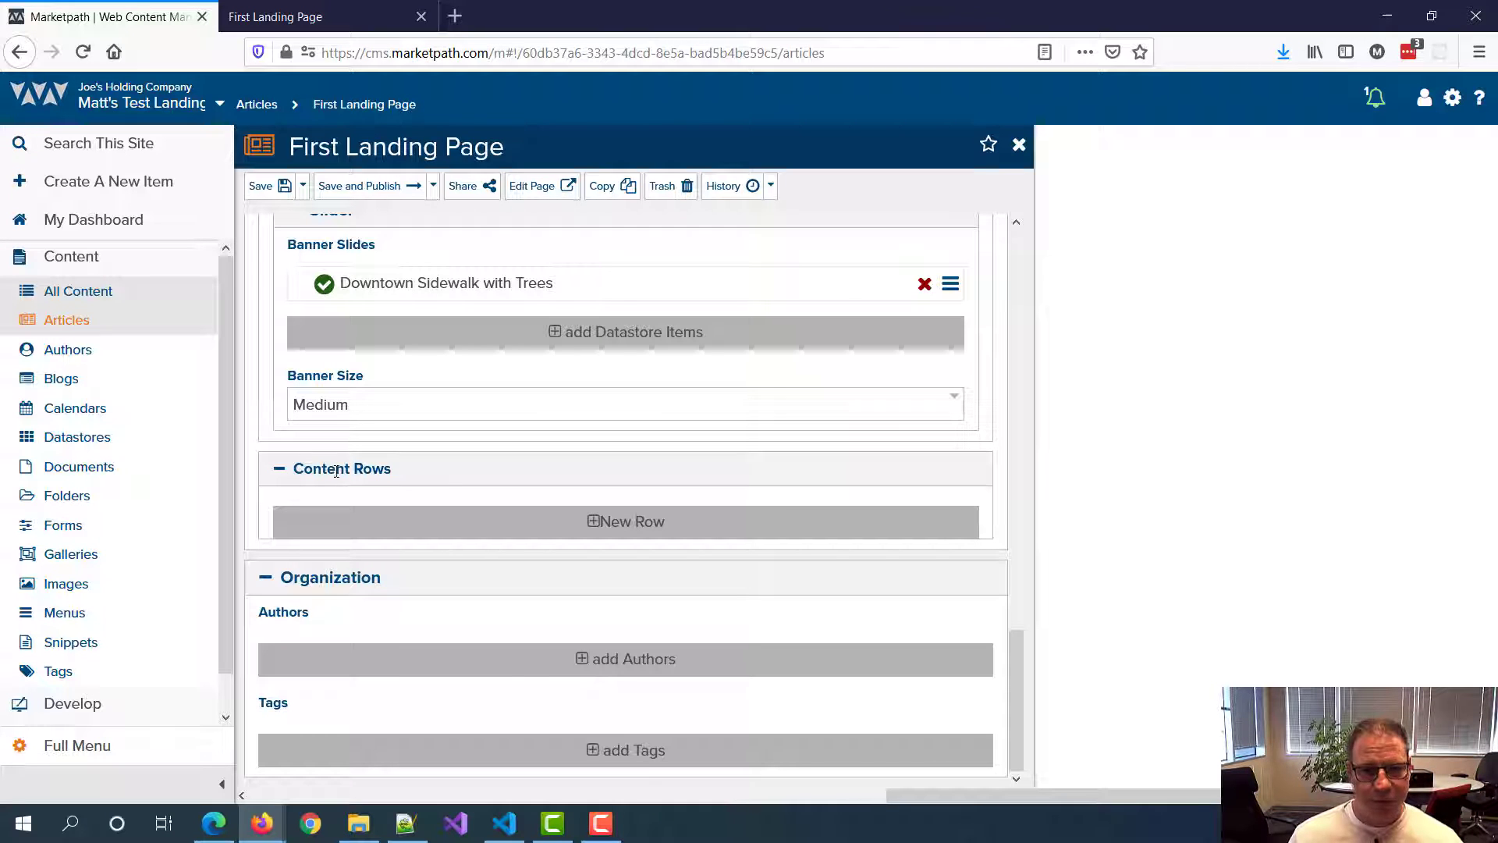
left_click(652, 528)
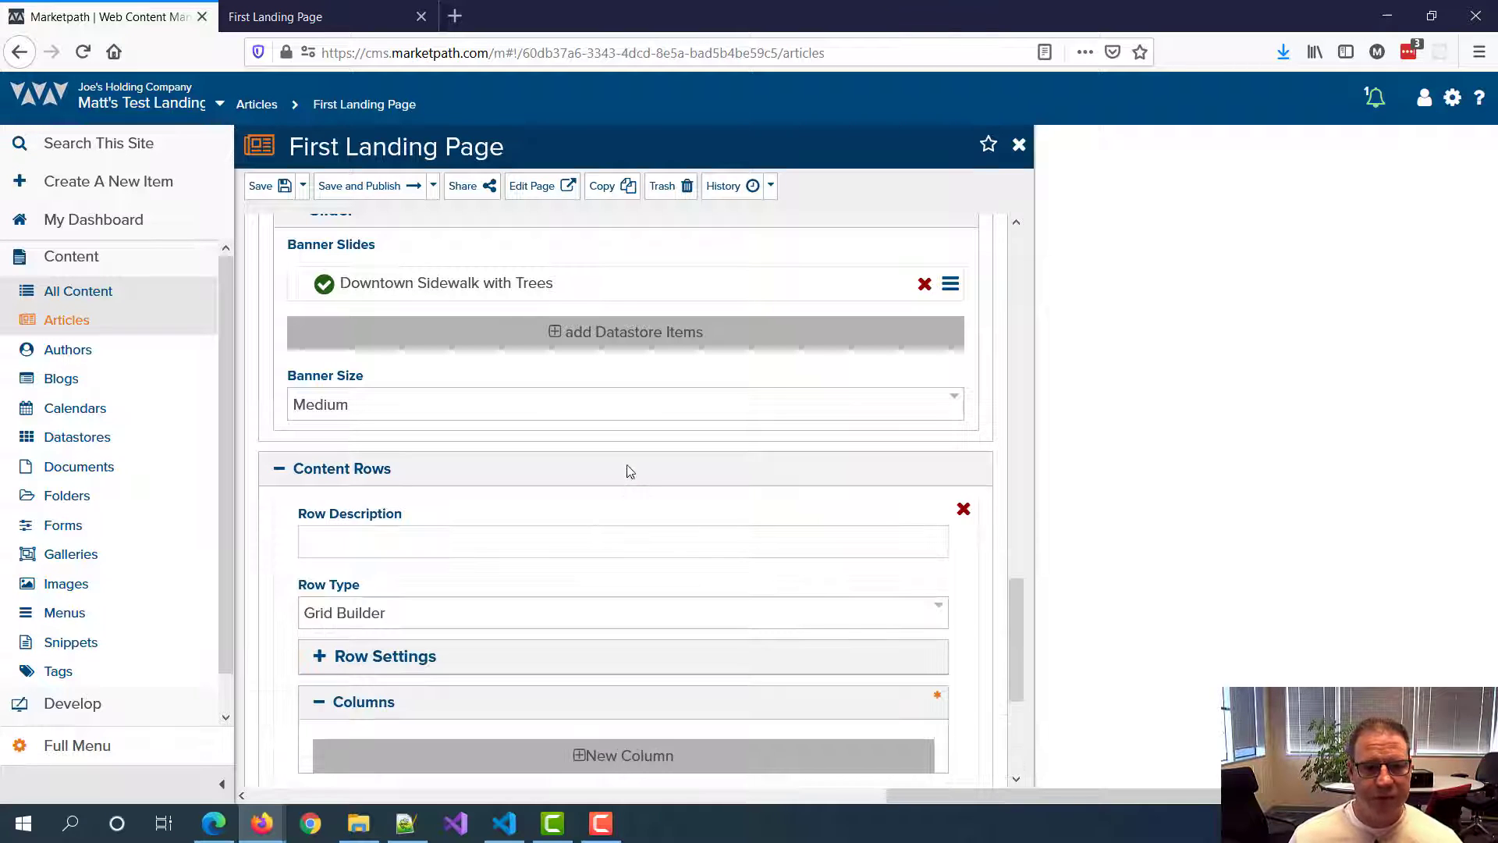
scroll(624, 447, "down", 3)
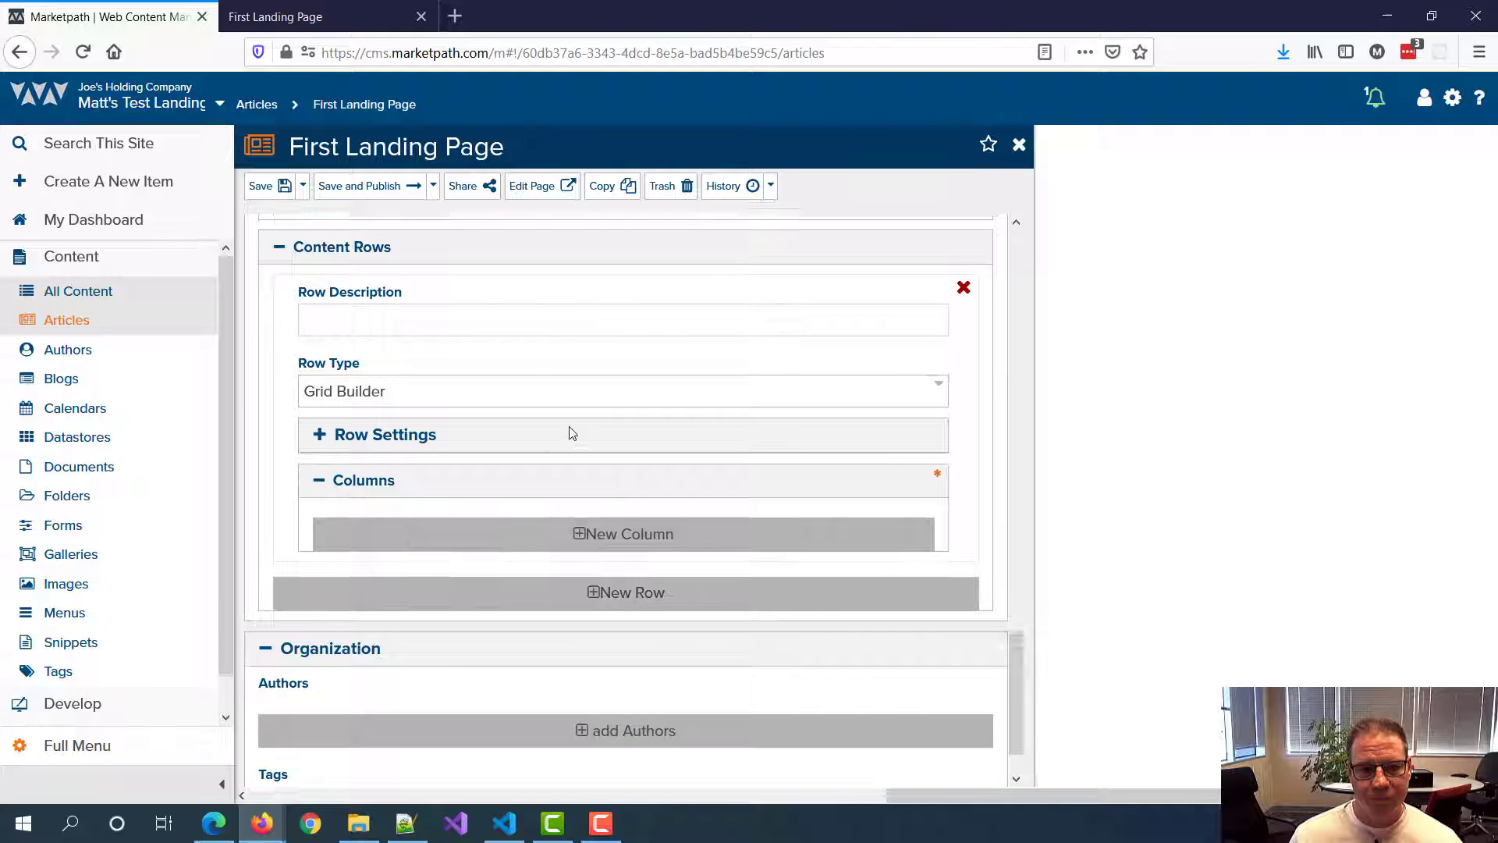
scroll(414, 382, "up", 2)
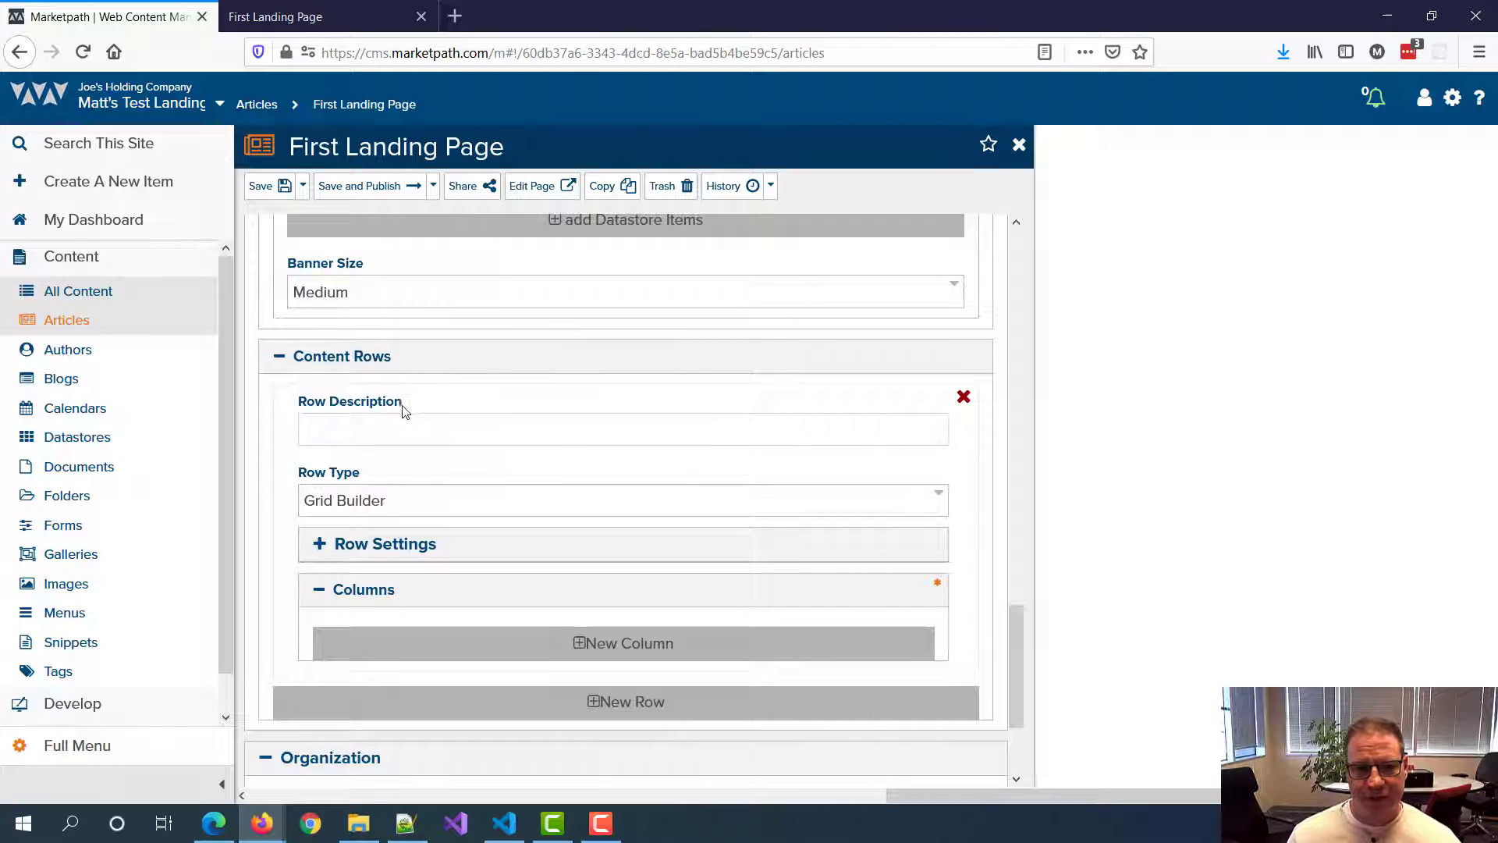
left_click(362, 430)
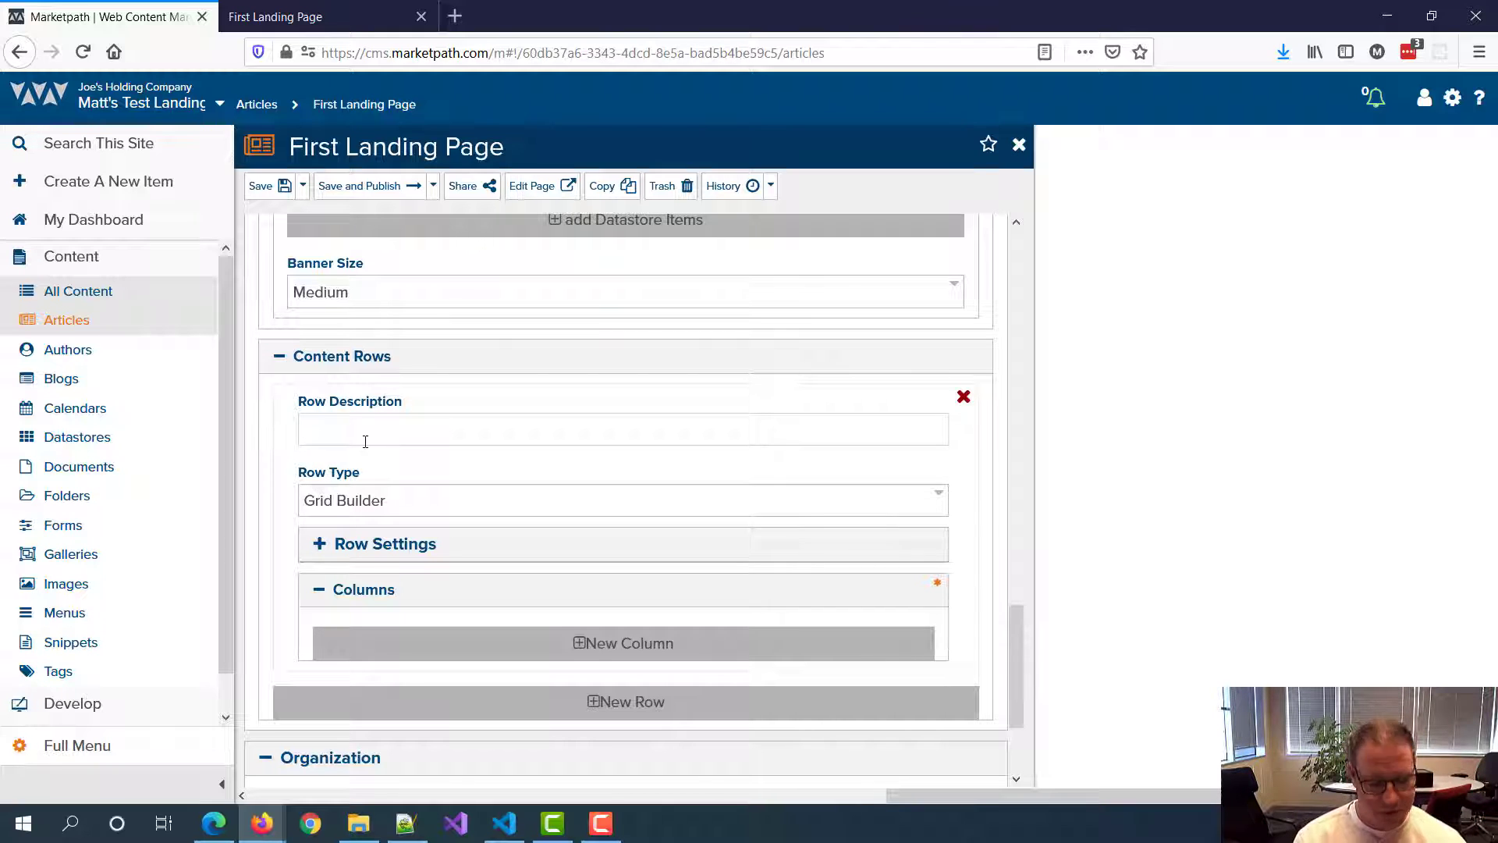
type("Primary ")
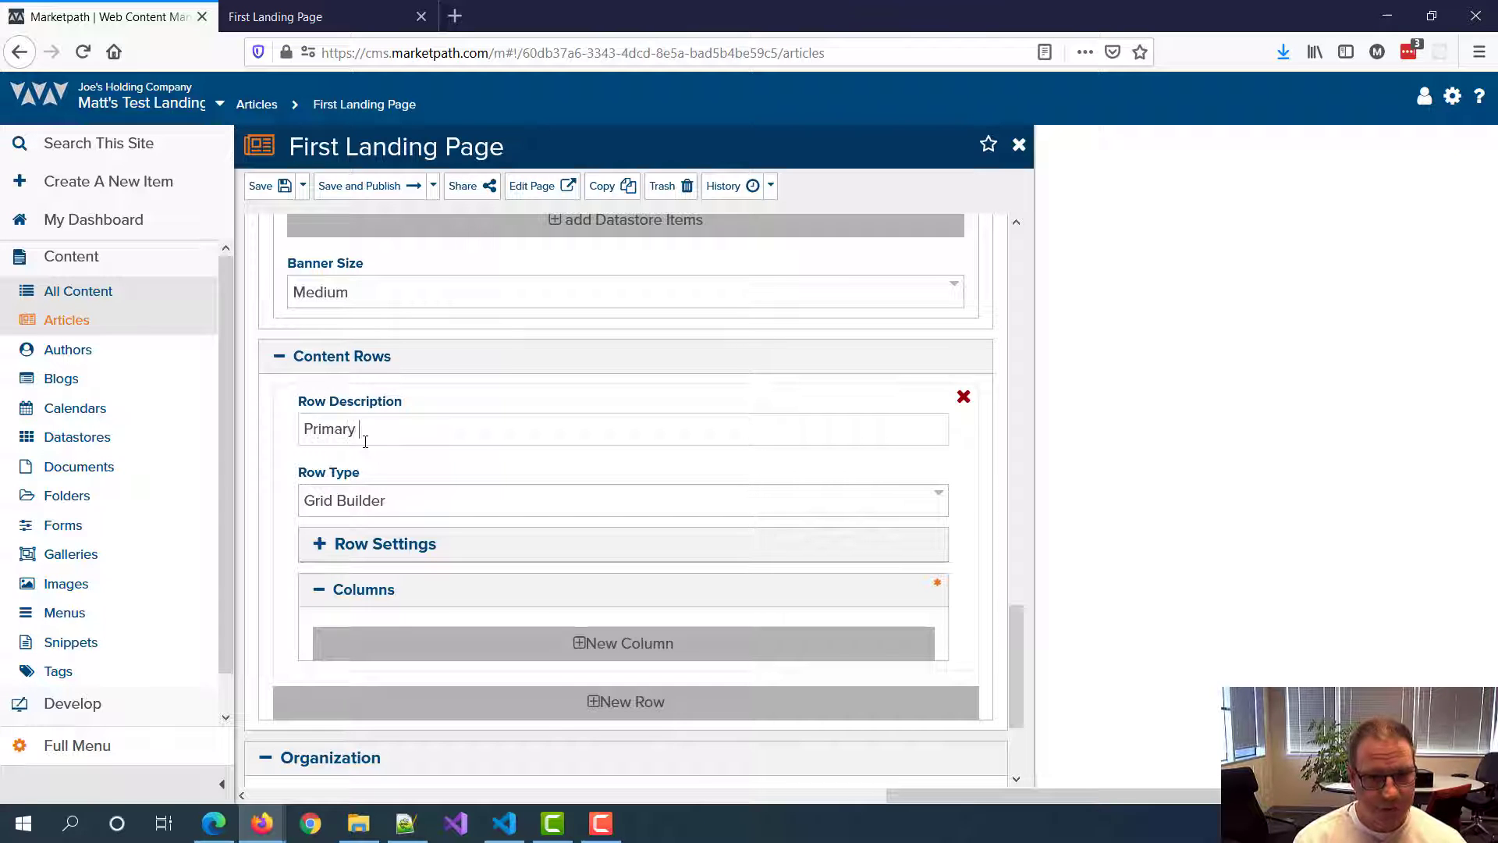
type("Message")
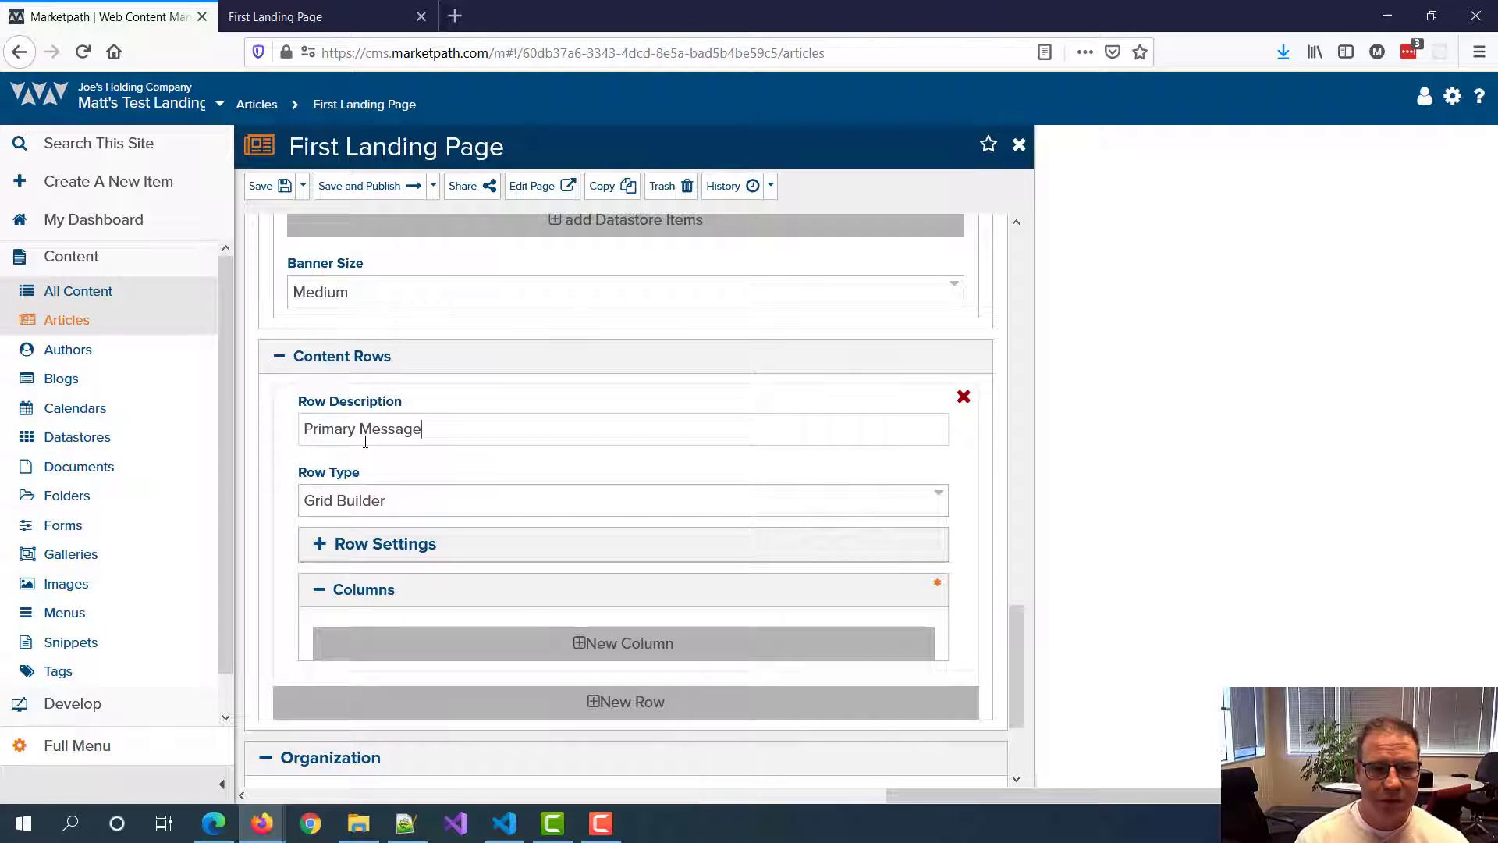
Step: Try to save the article with no column in the Primary Message row, and locate the section flagged as incomplete
key("alt+Tab")
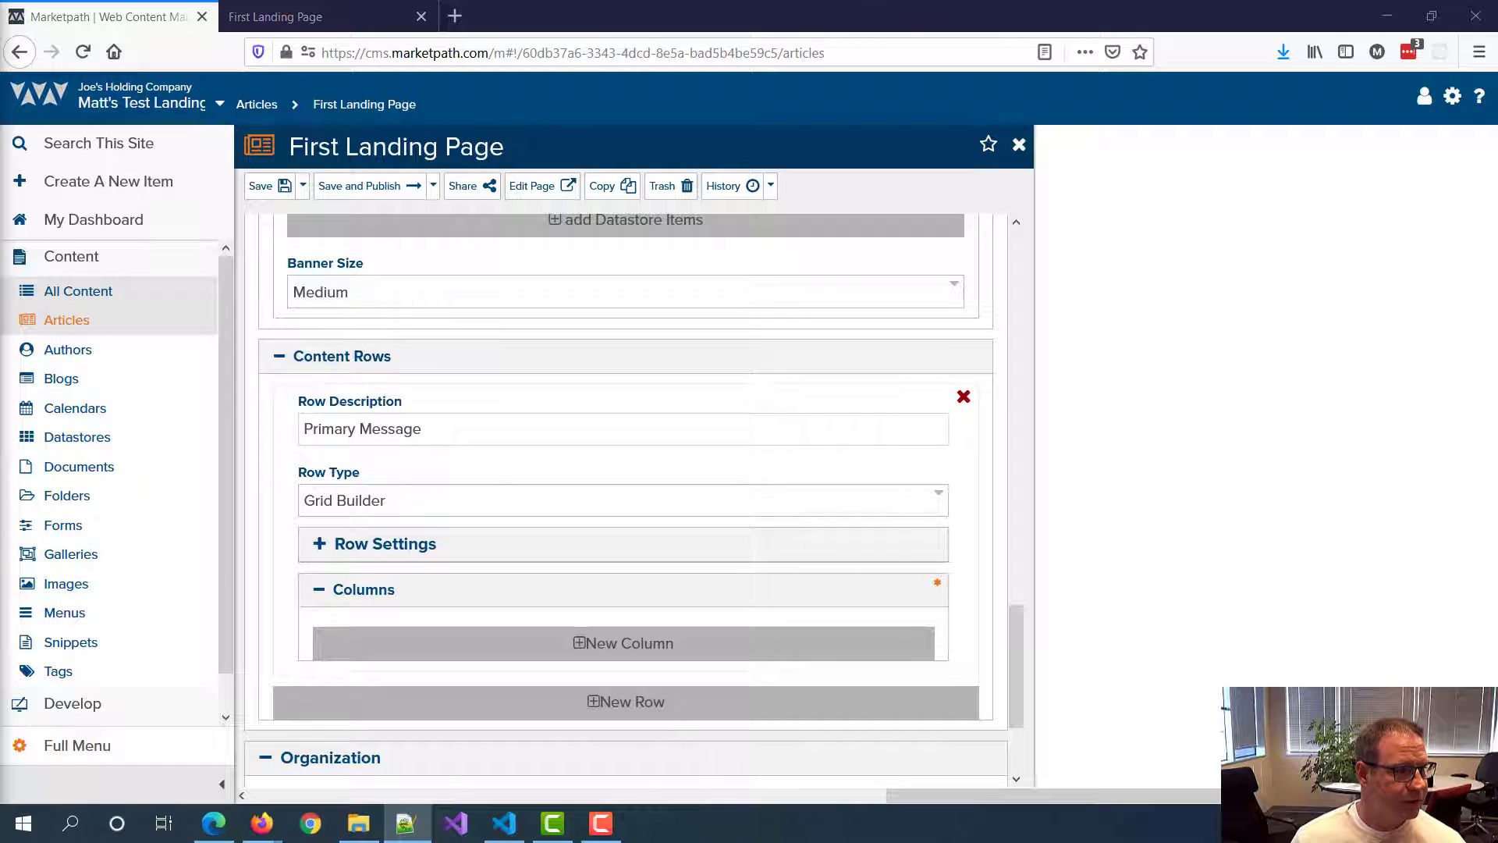
key("alt+Tab")
key("alt+Tab")
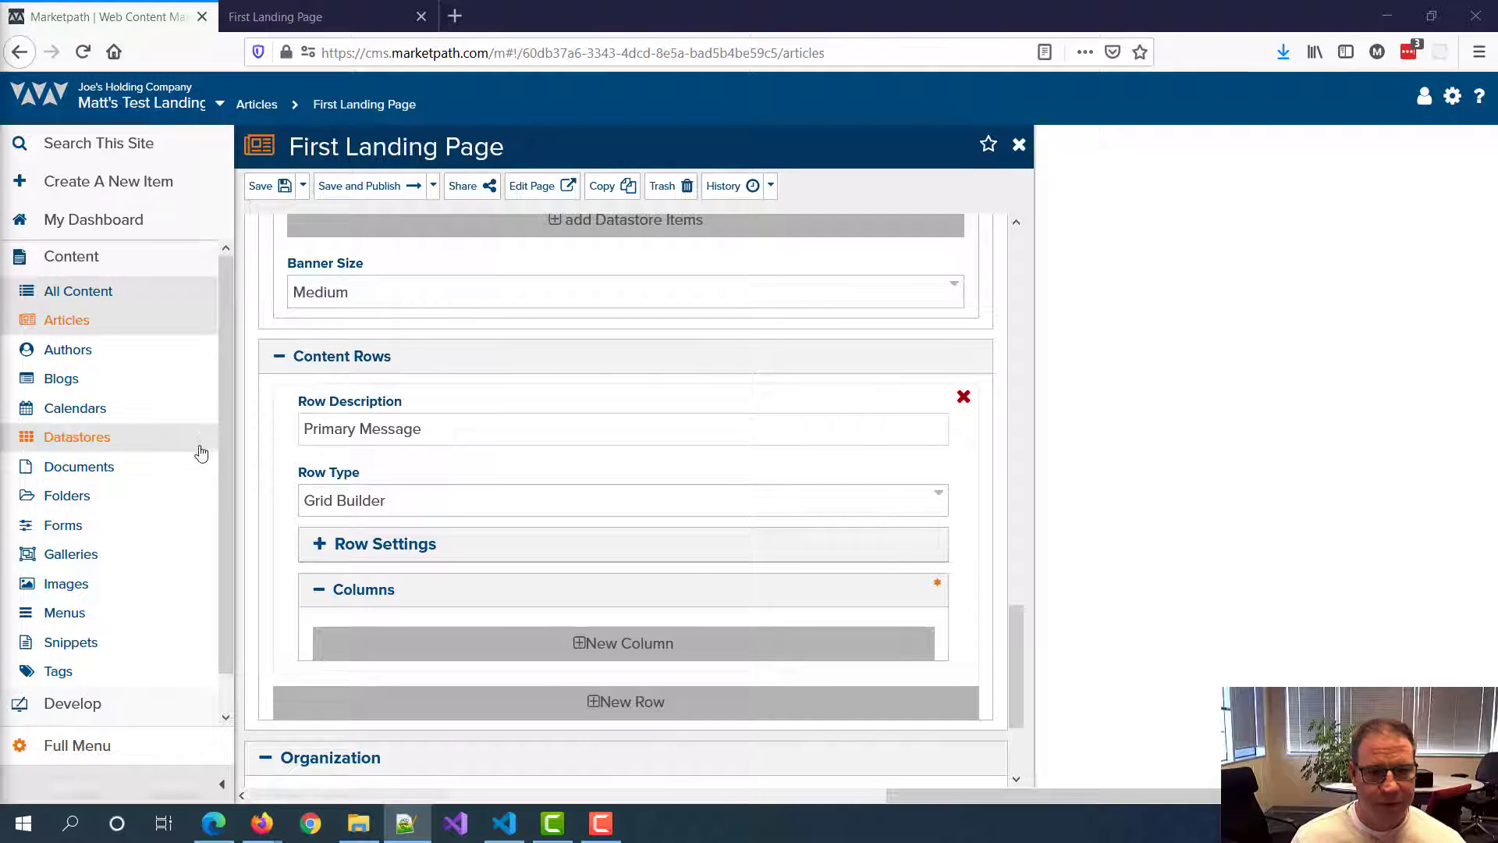
scroll(476, 421, "down", 2)
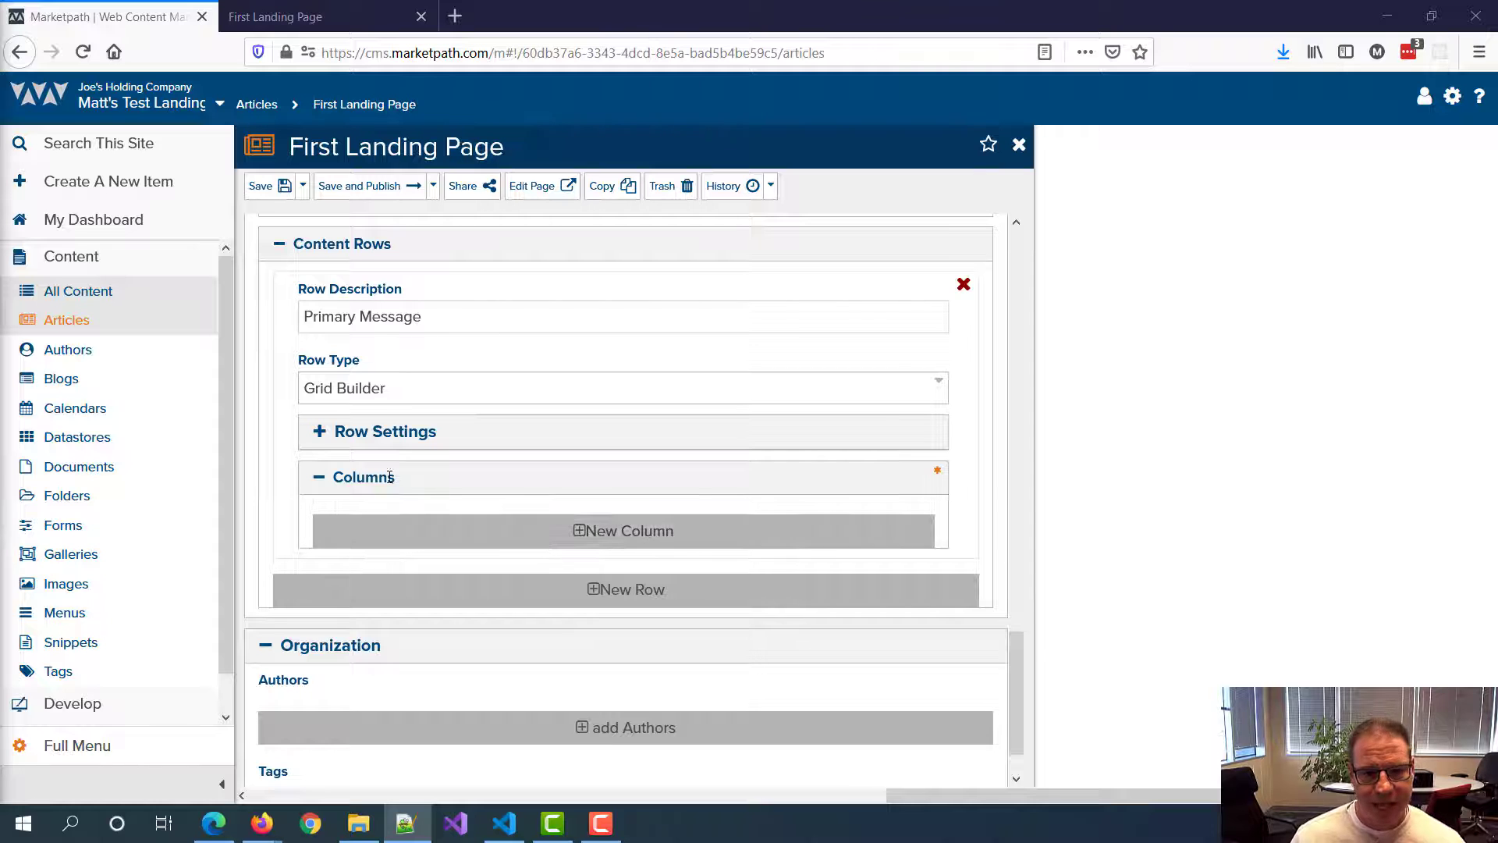
left_click(265, 186)
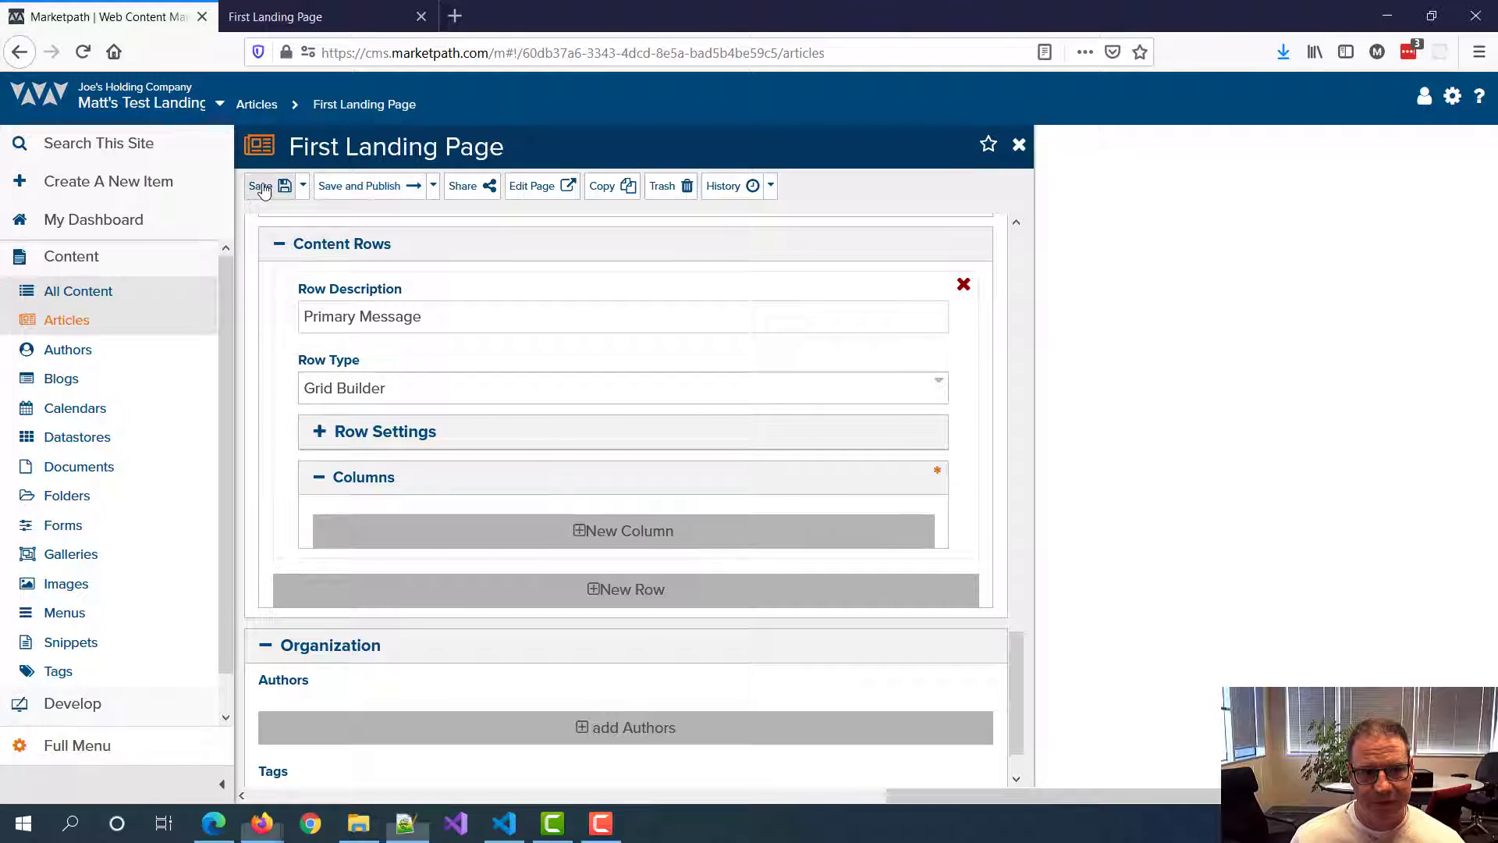
scroll(417, 347, "up", 6)
scroll(398, 351, "down", 10)
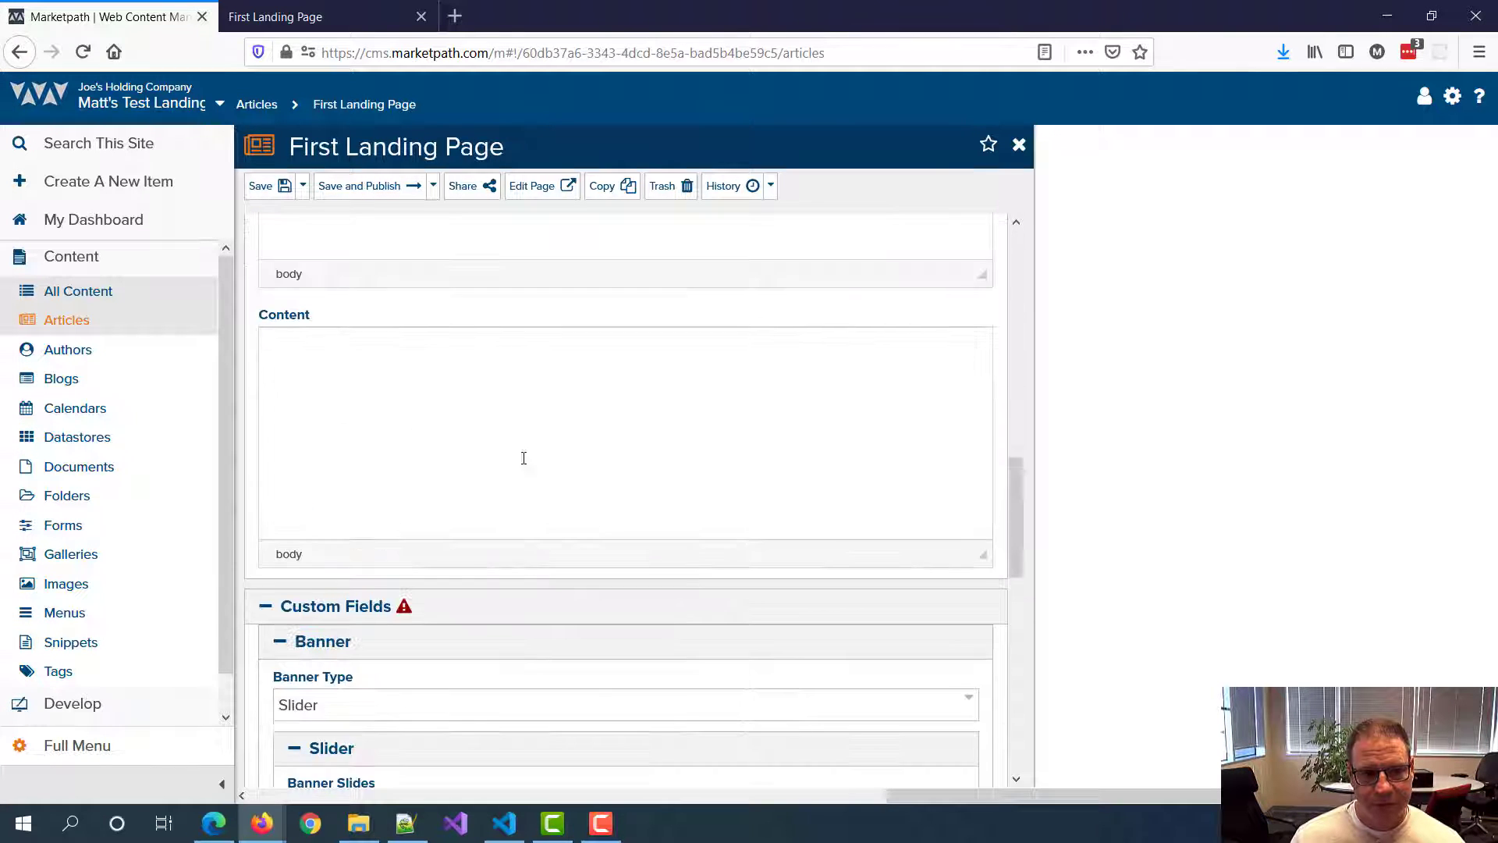
scroll(407, 388, "down", 8)
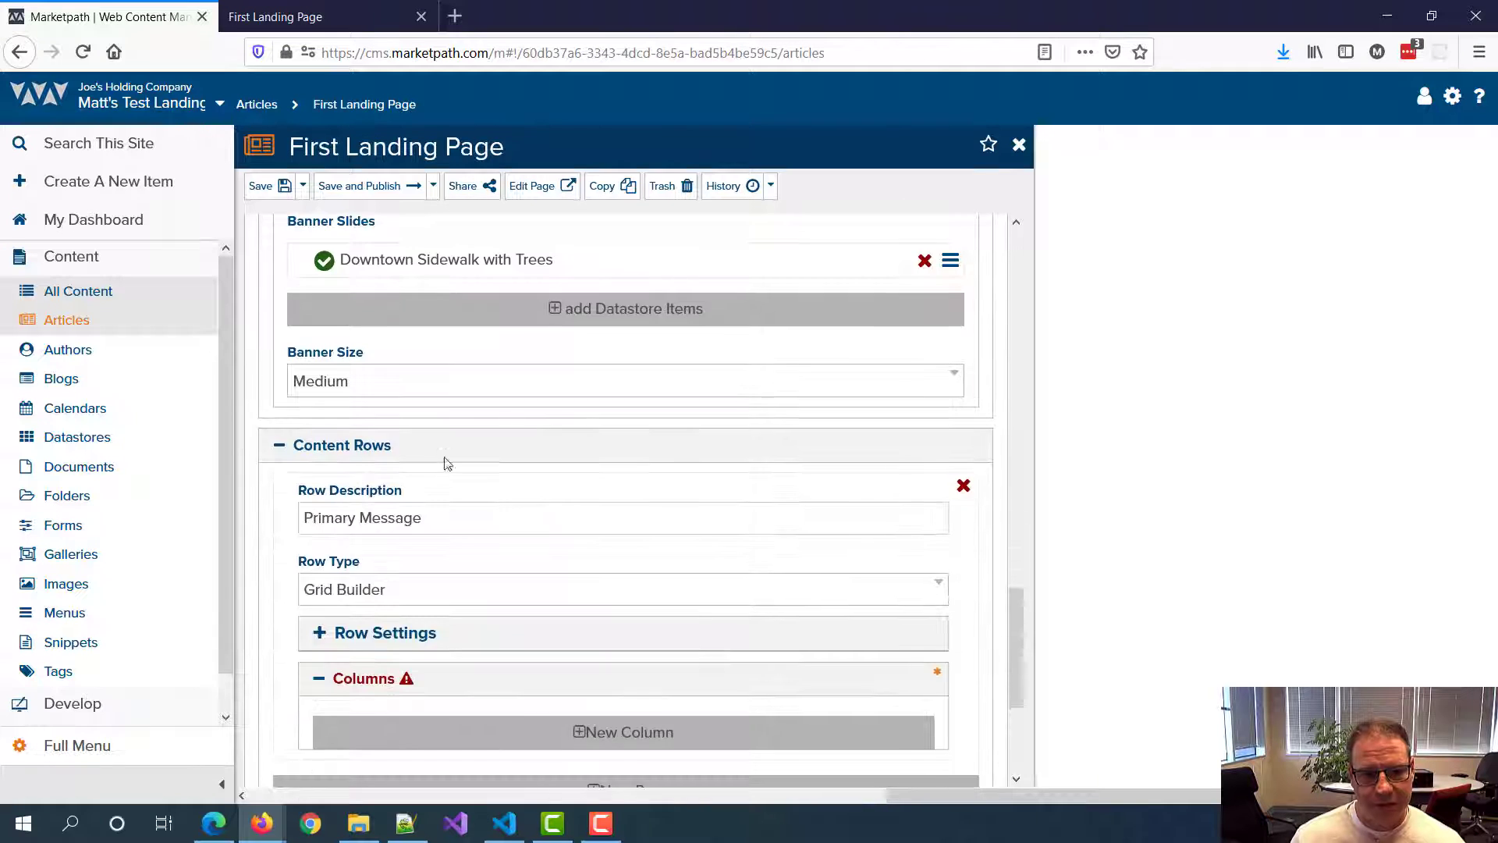
mouse_move(408, 414)
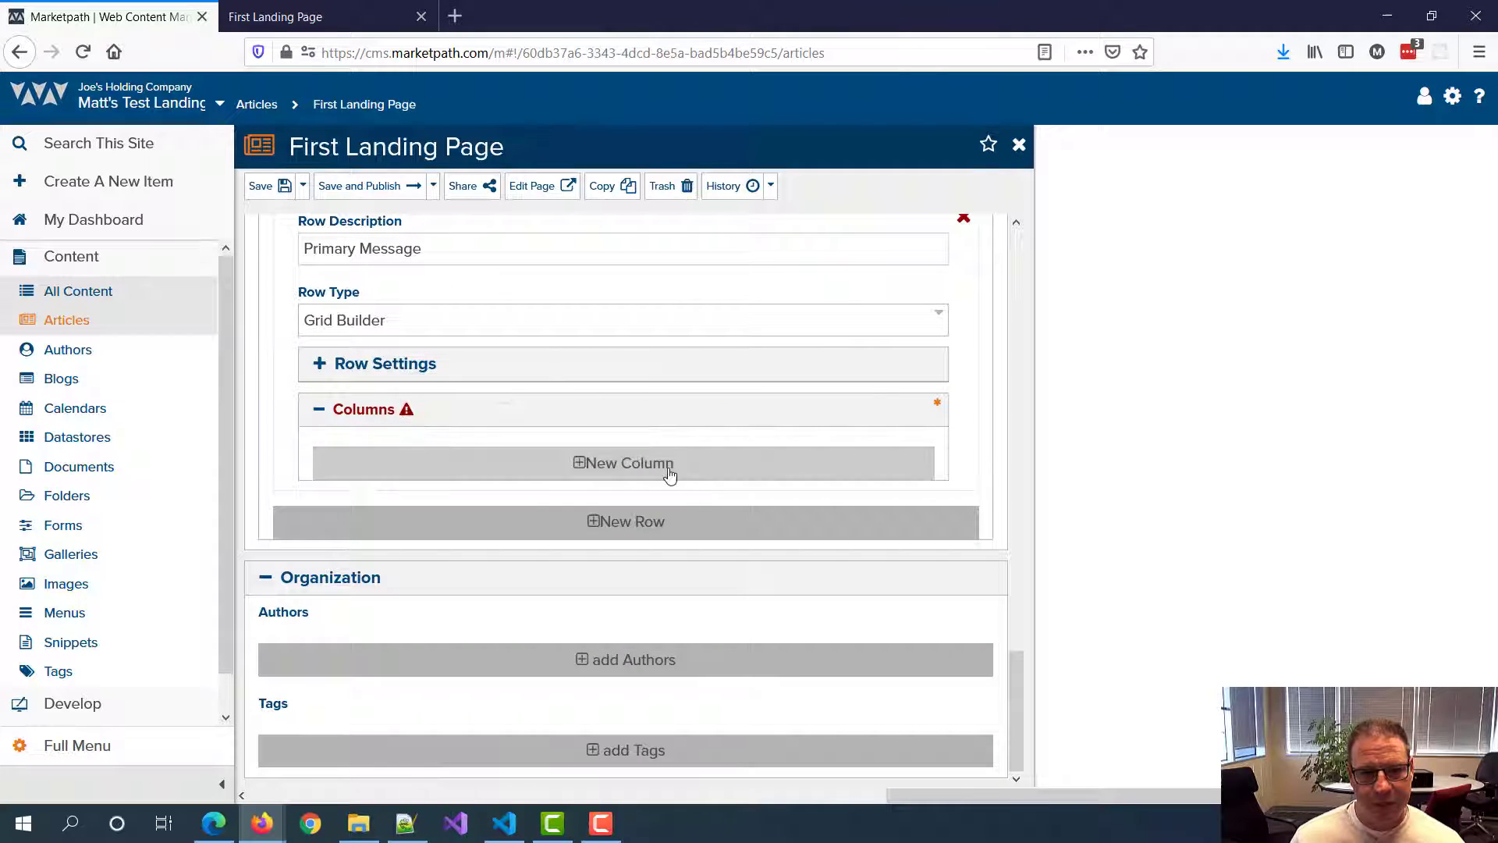
Step: Add a column to the Primary Message row containing "Landing Pages that Convert" as a centered Heading 1
left_click(618, 463)
type("Landing Pages that Convert")
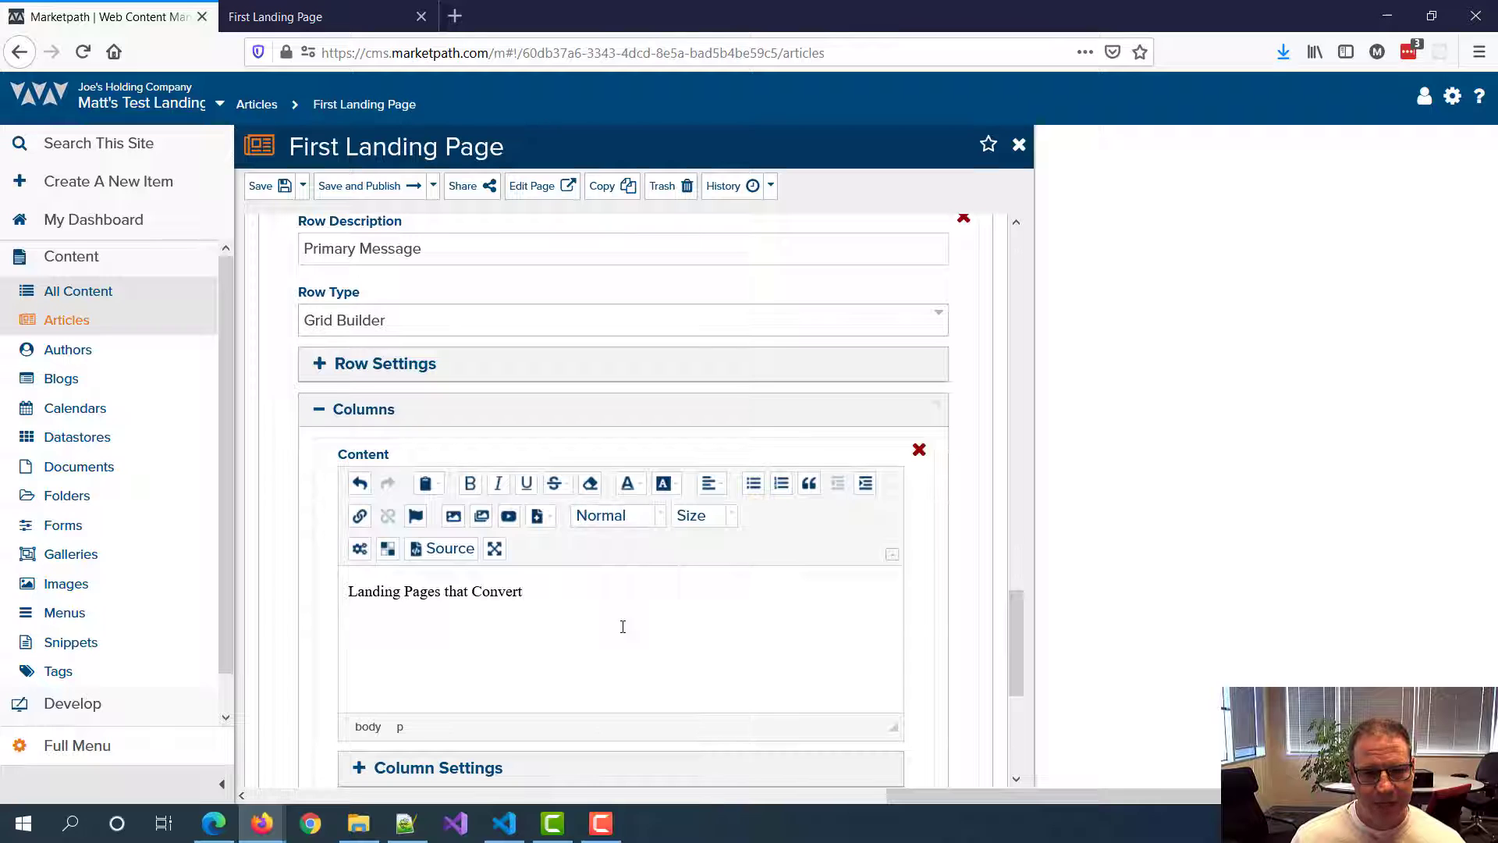
left_click(620, 516)
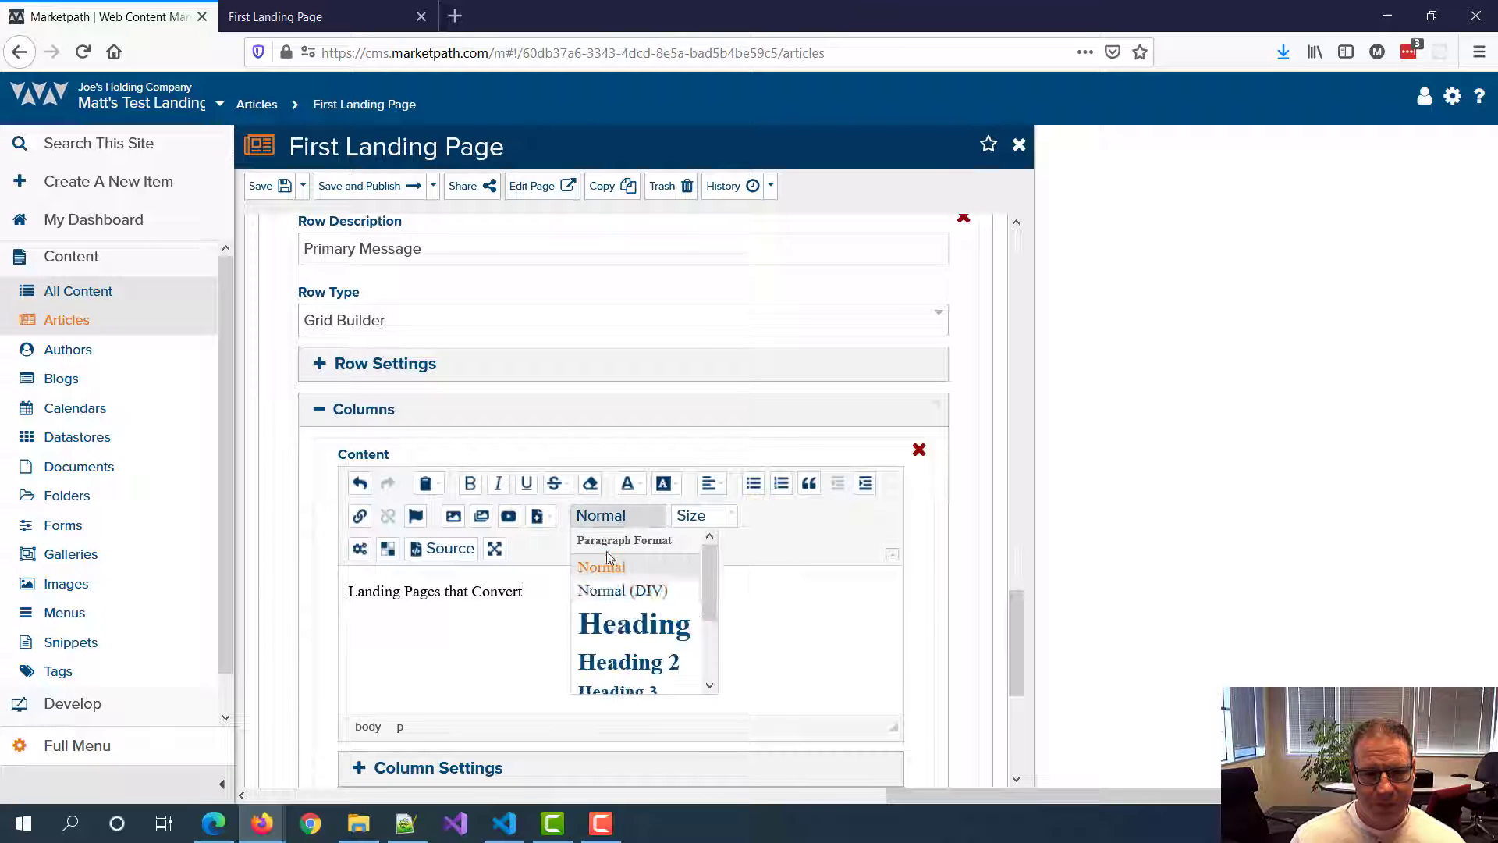
left_click(620, 631)
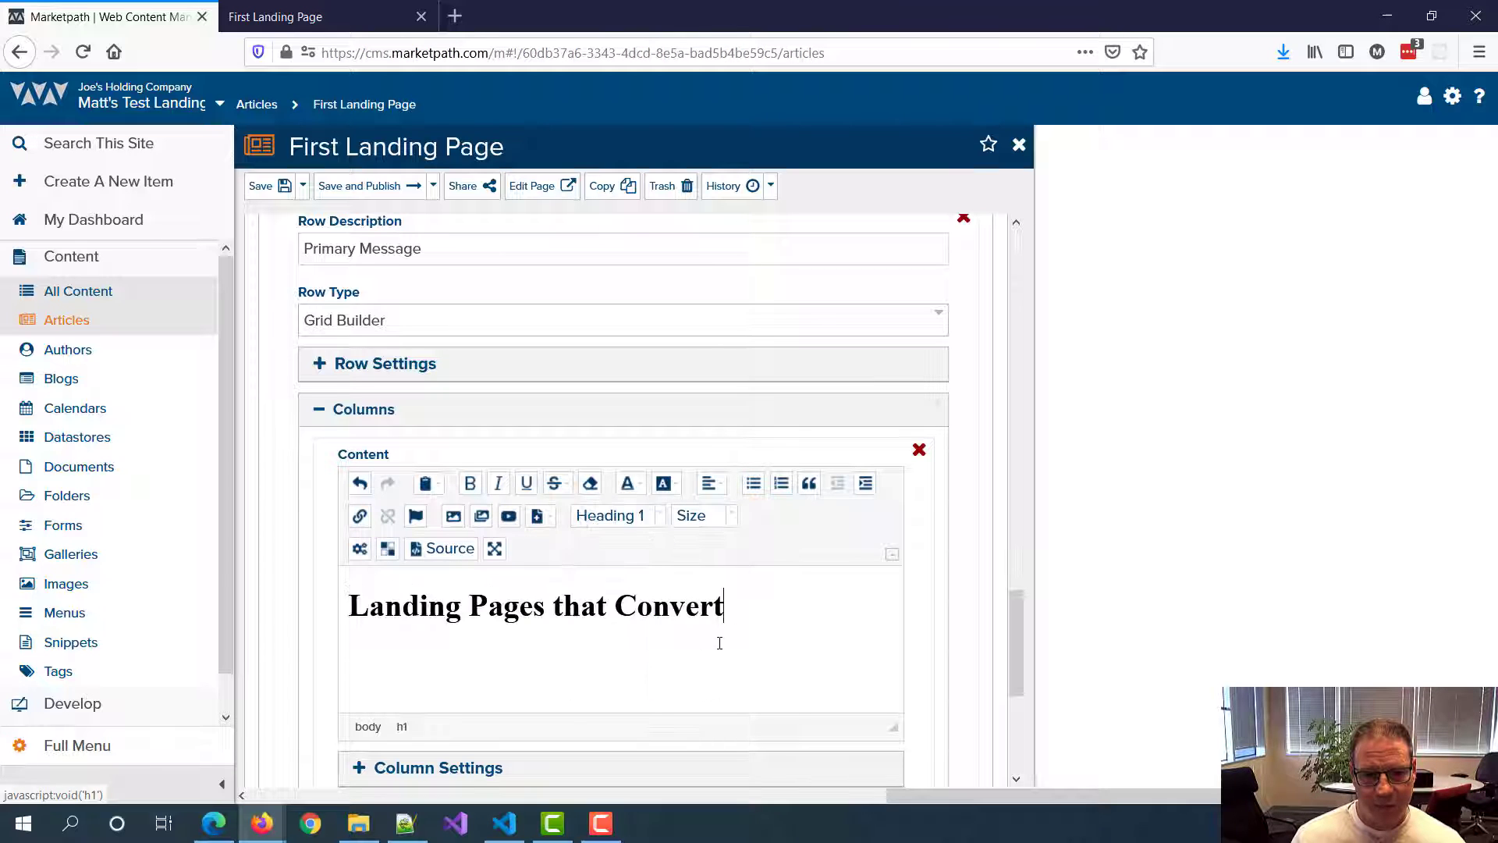
left_click(713, 487)
left_click(761, 540)
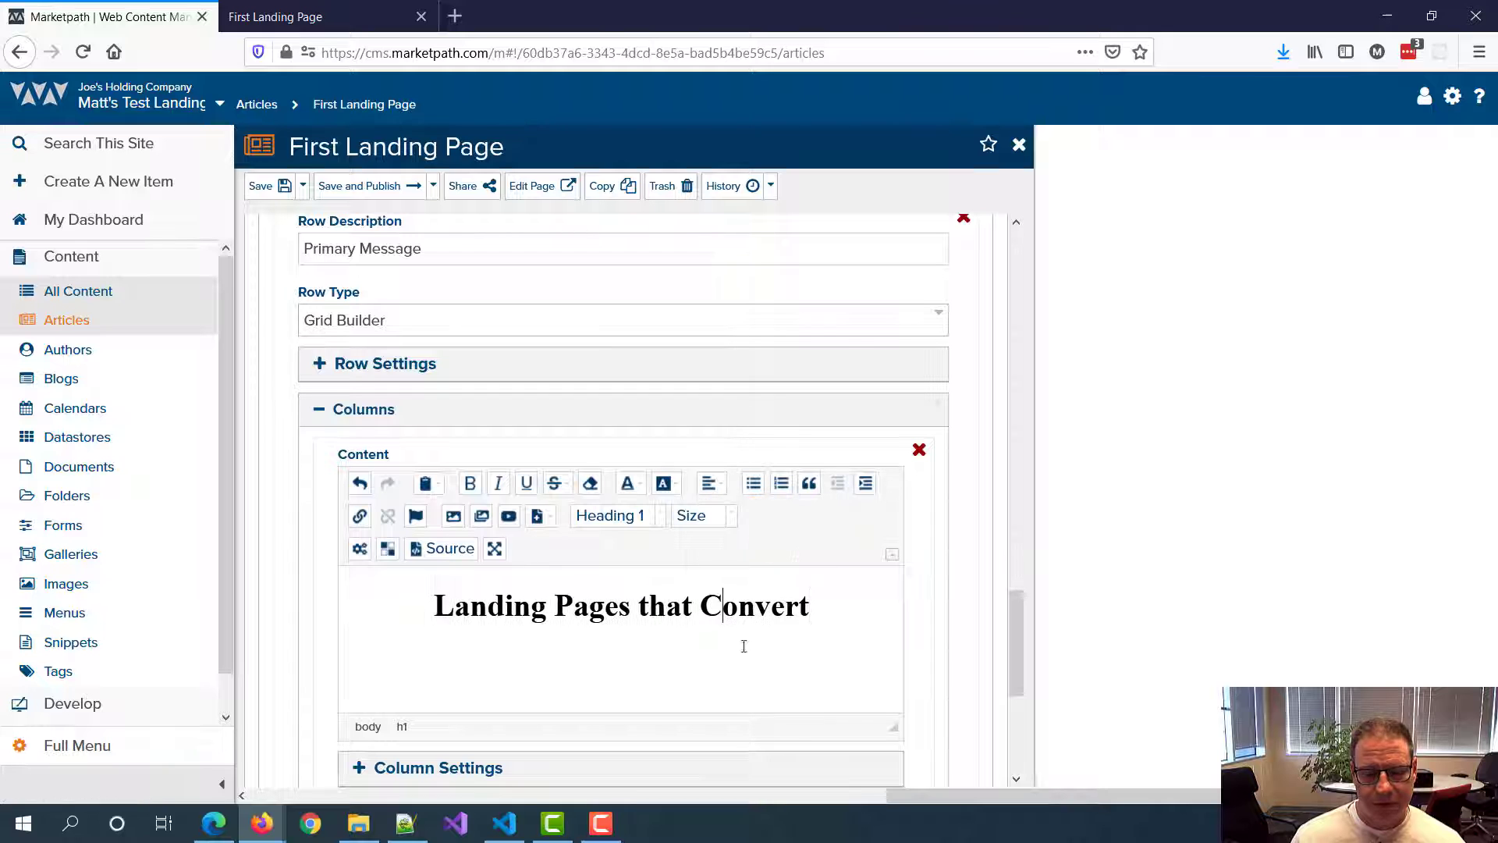
Step: Save and publish the article, and refresh the page preview to check the new heading row
scroll(653, 406, "down", 2)
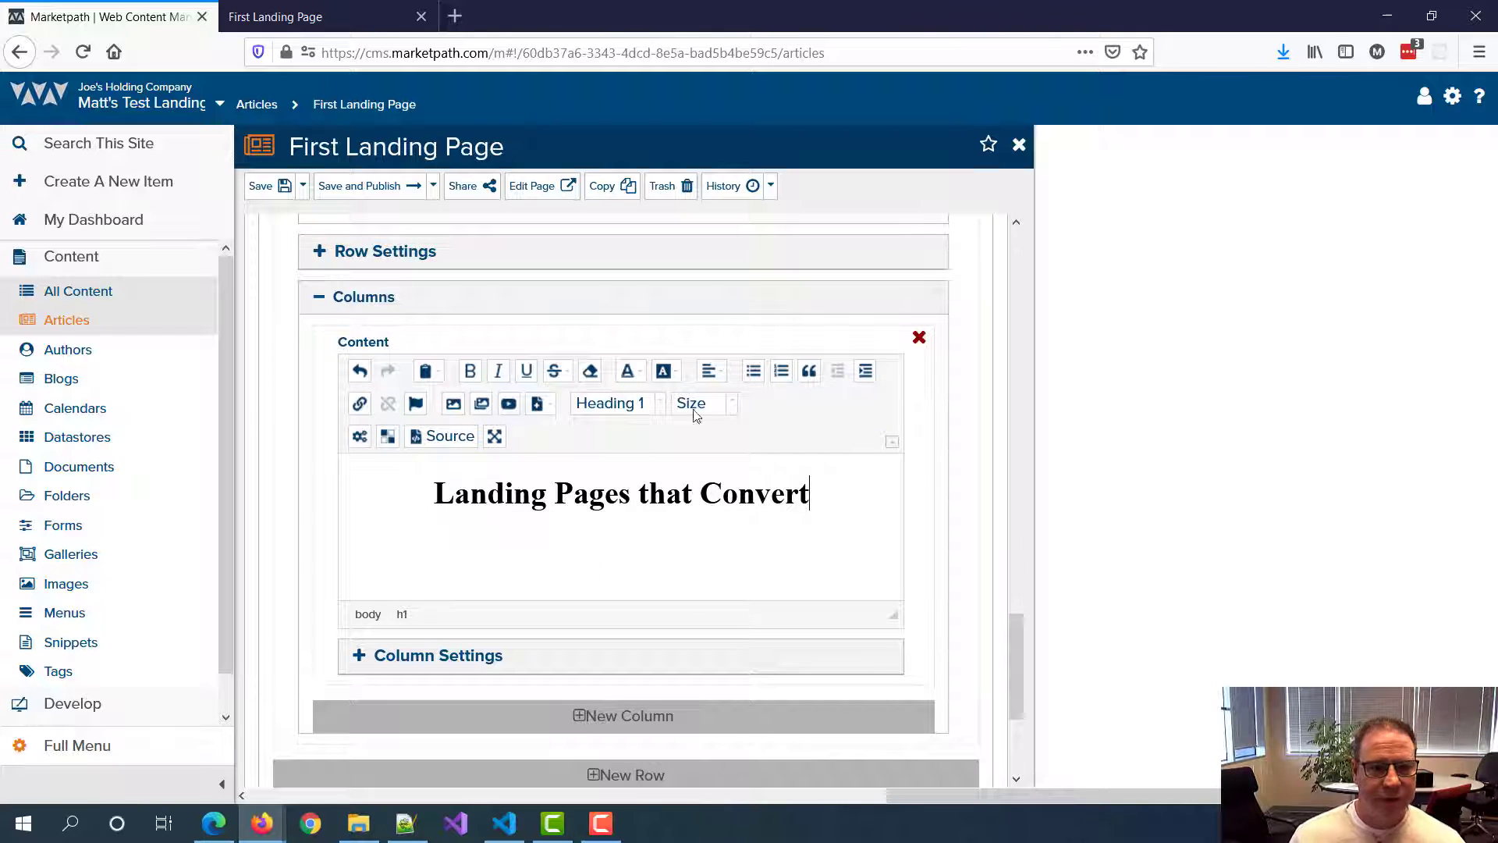
scroll(697, 415, "down", 2)
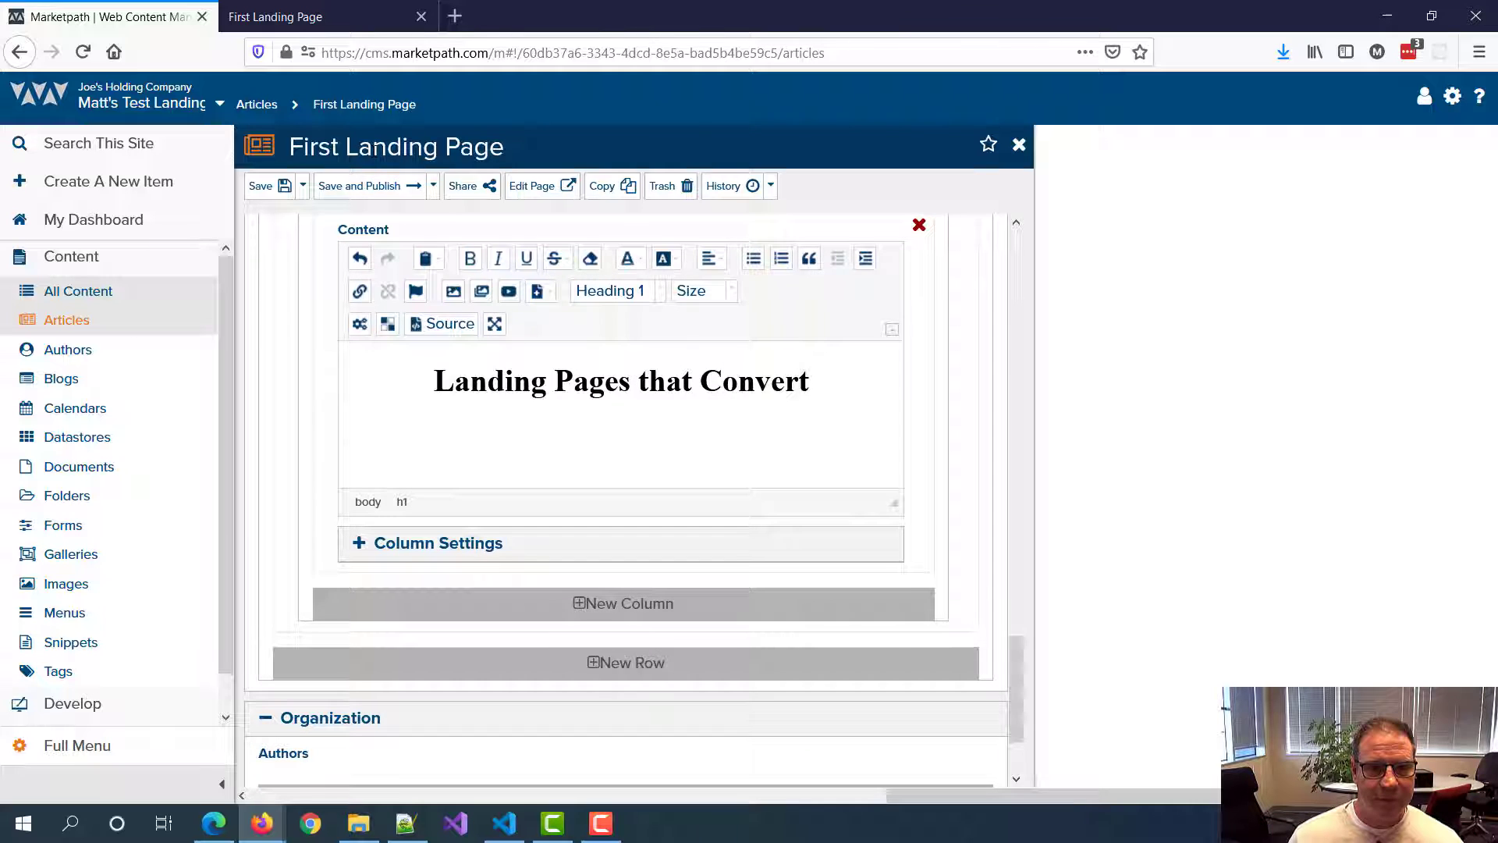
left_click(379, 185)
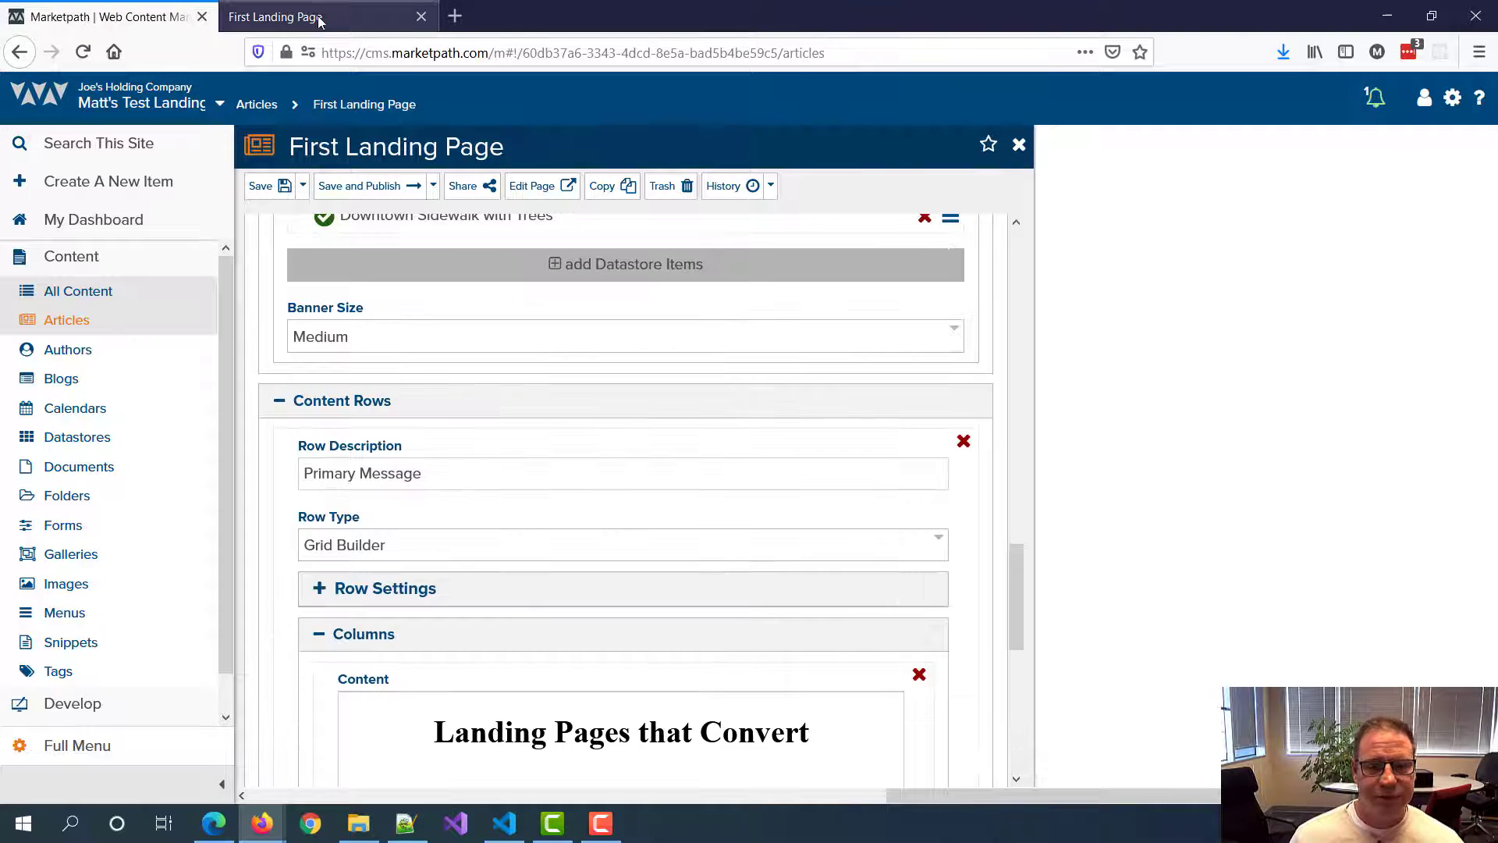
left_click(323, 17)
key("F5")
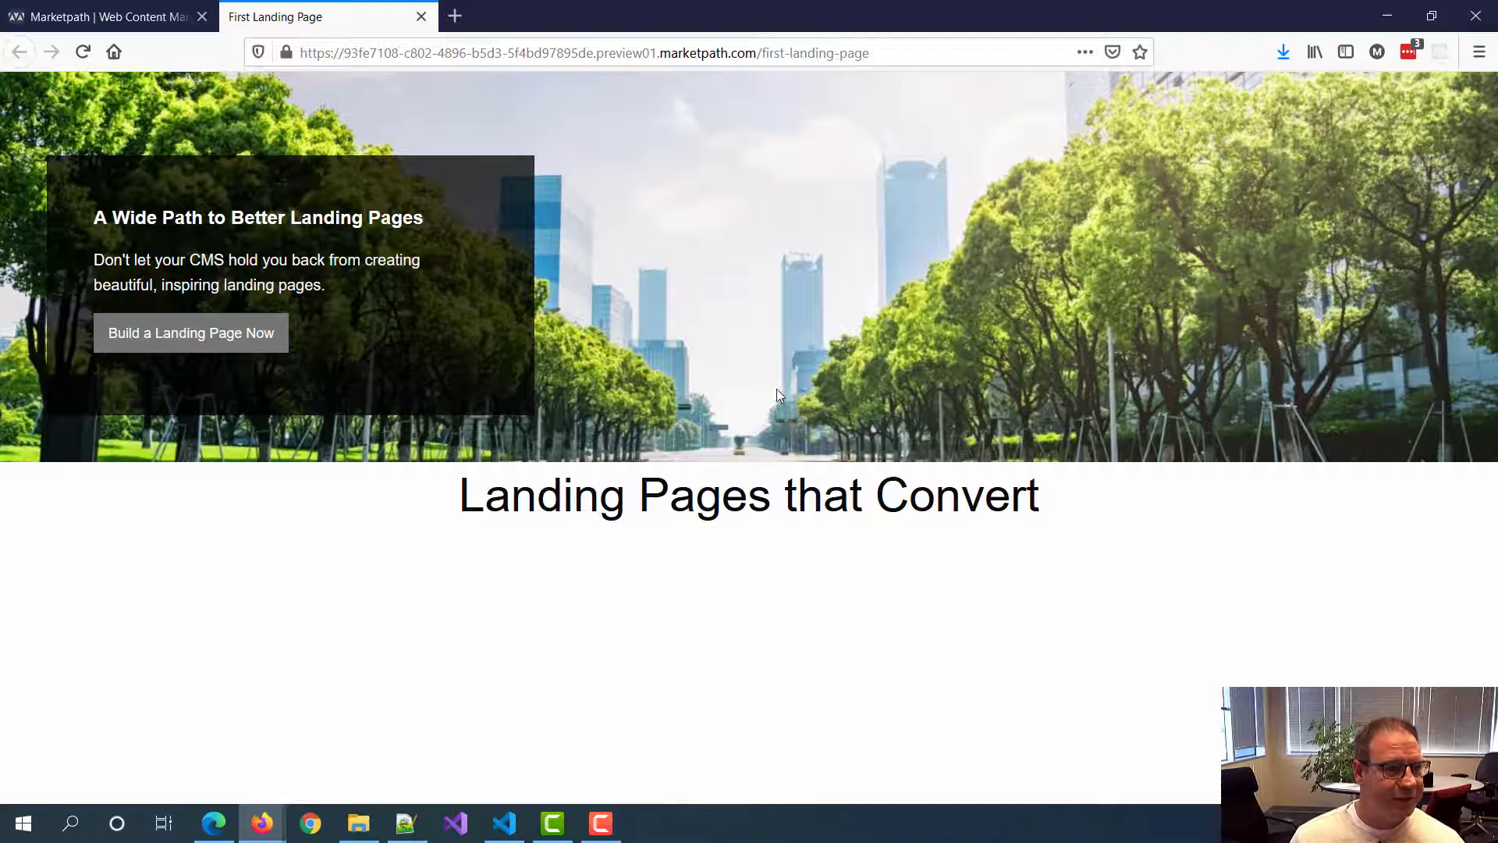
Step: Back in the CMS, add the custom background style to the Primary Message row with background color #82caaf
key("alt+Tab")
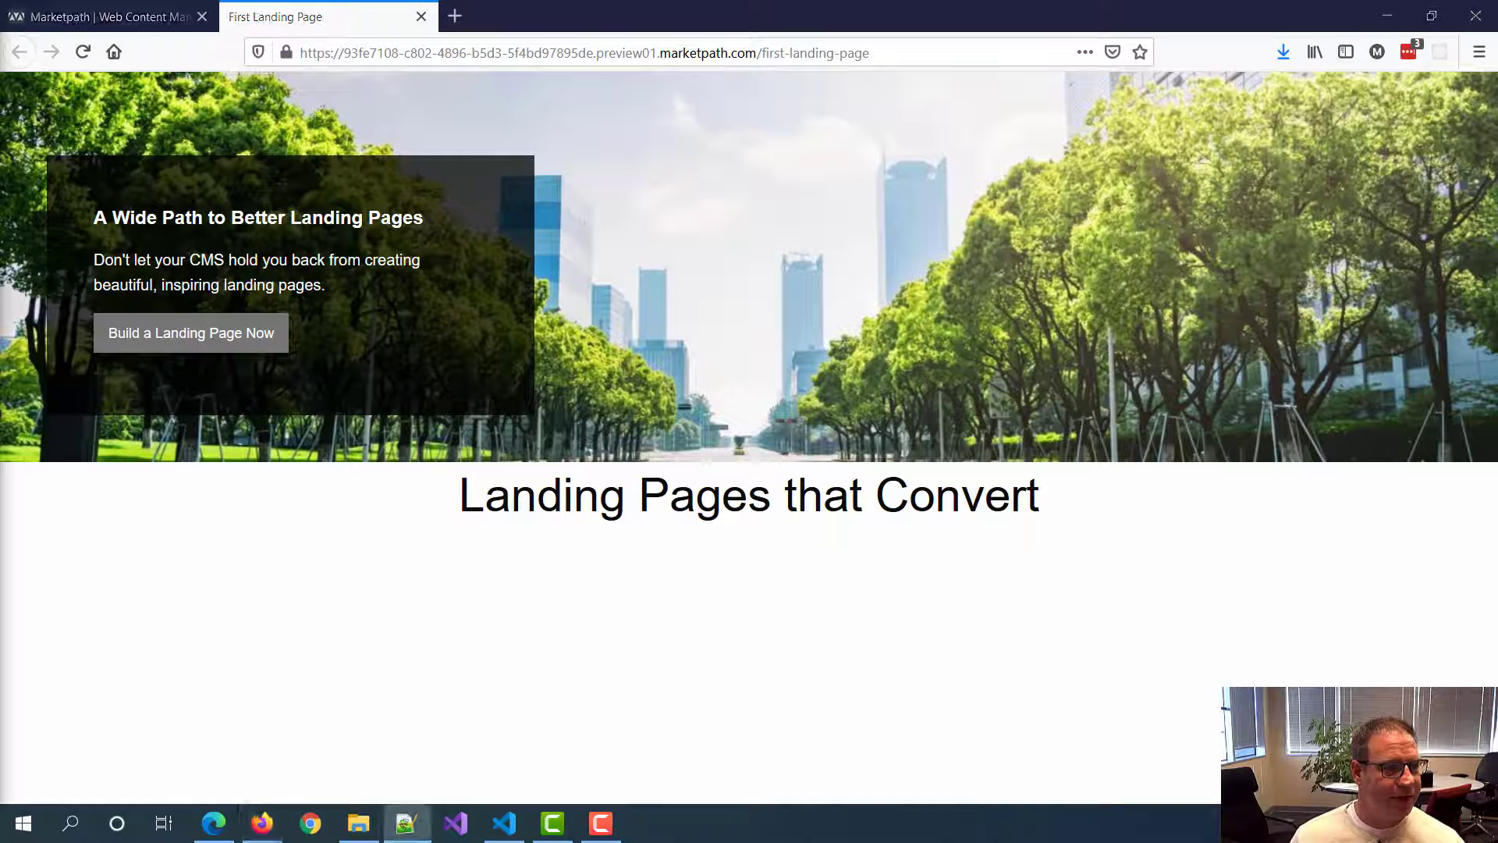
left_click(109, 17)
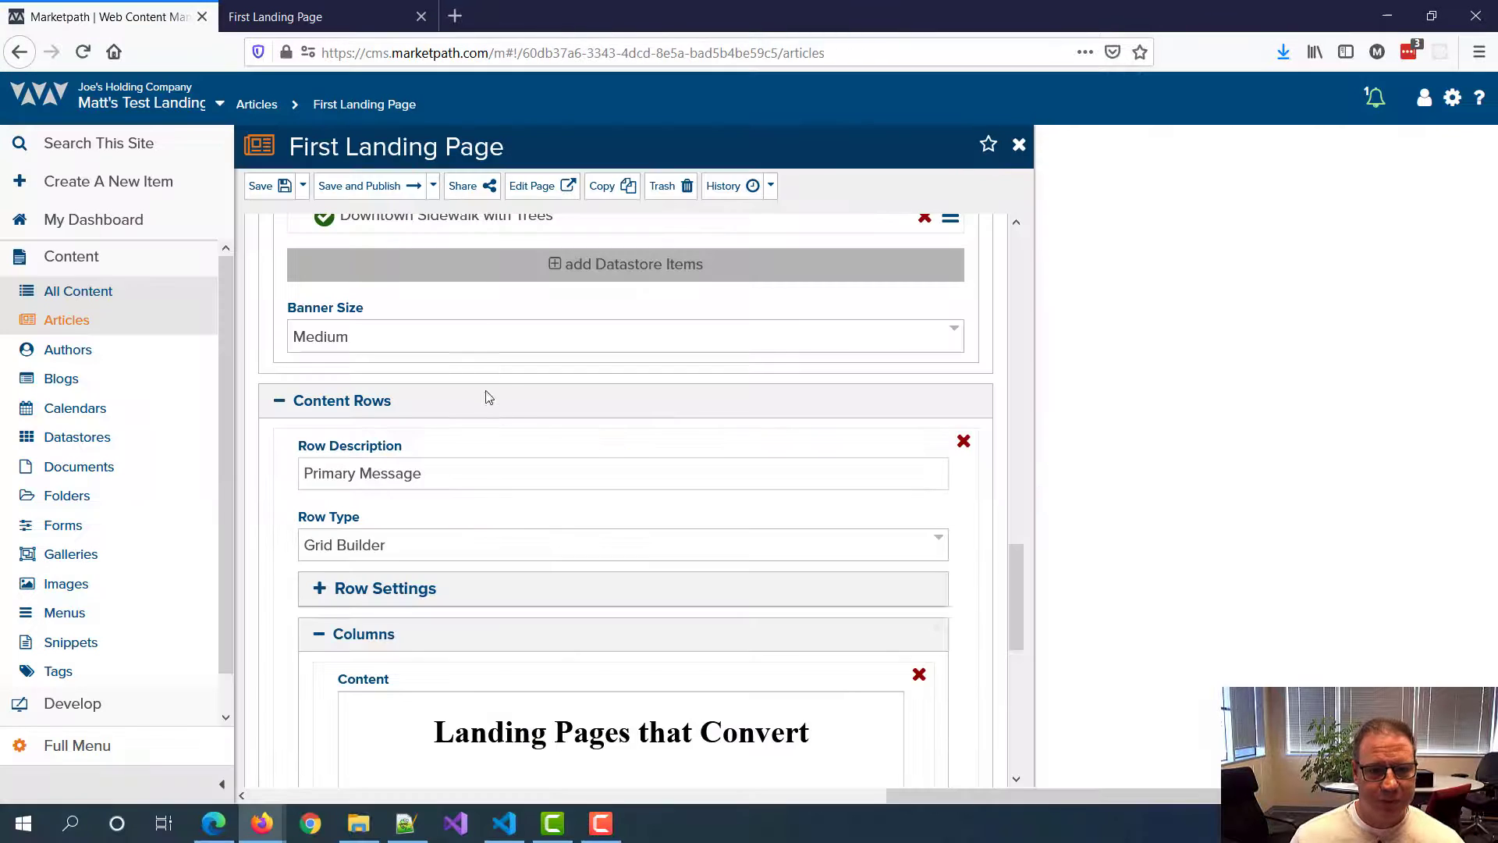
scroll(519, 441, "down", 2)
left_click(319, 364)
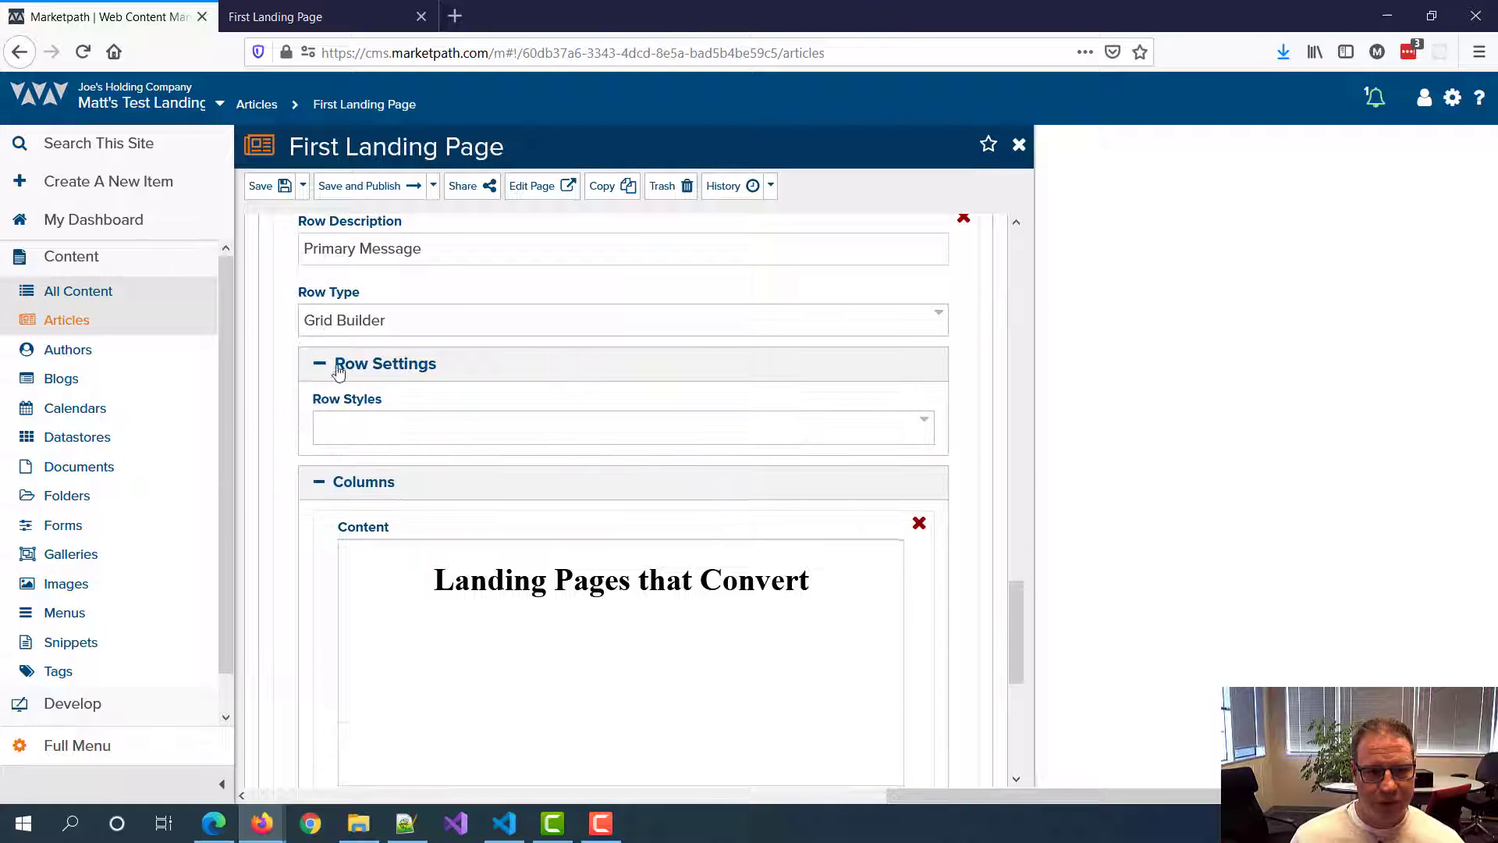
left_click(484, 433)
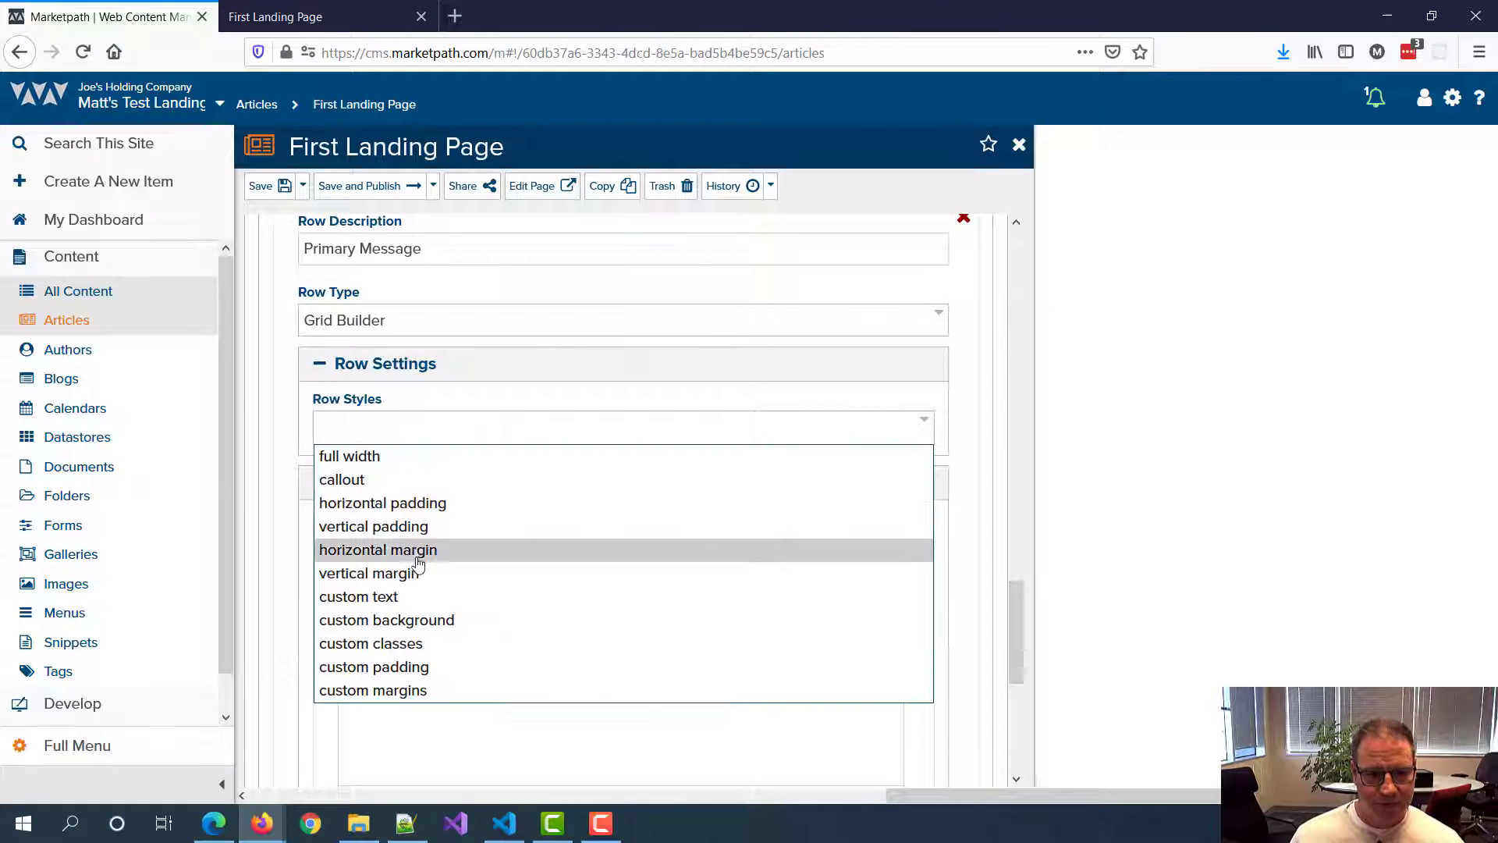
left_click(420, 621)
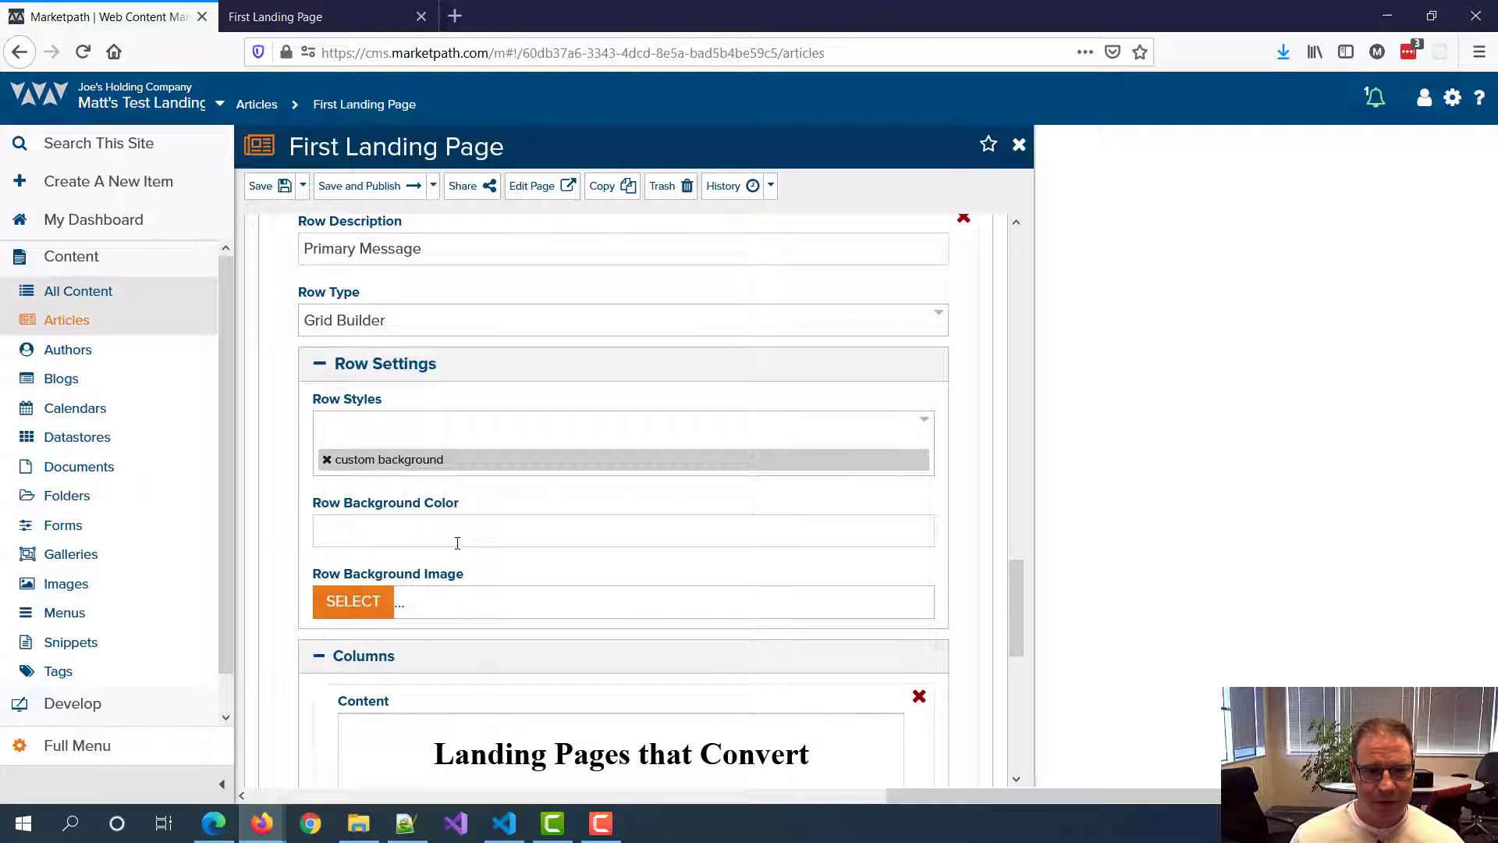
left_click(458, 542)
type("#82caaf")
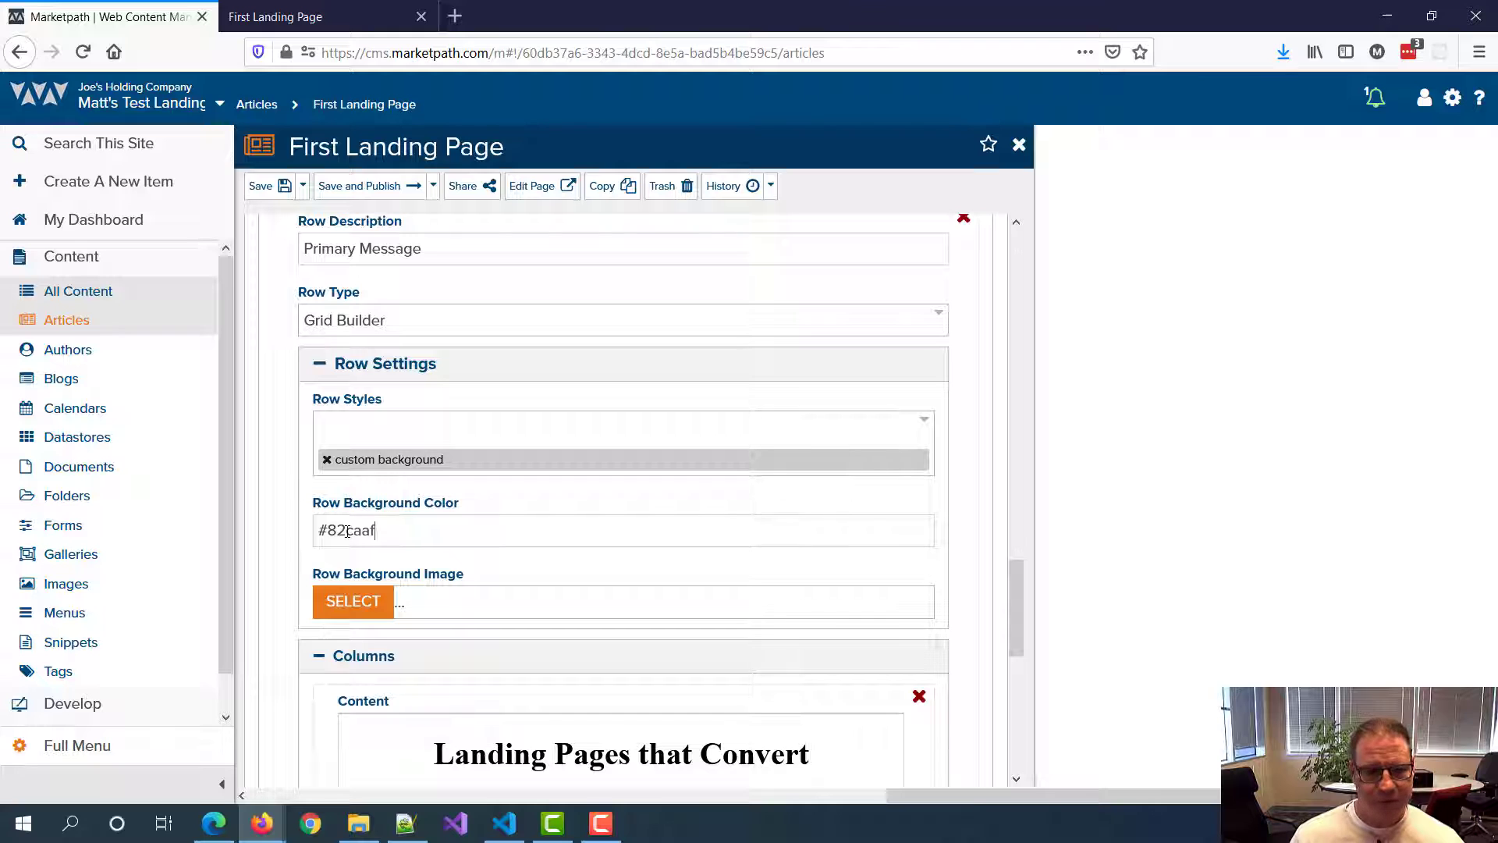
Step: Try the color names red and white as the row background color, and restore #82caaf
left_click_drag(422, 530, 271, 537)
key("ctrl+c")
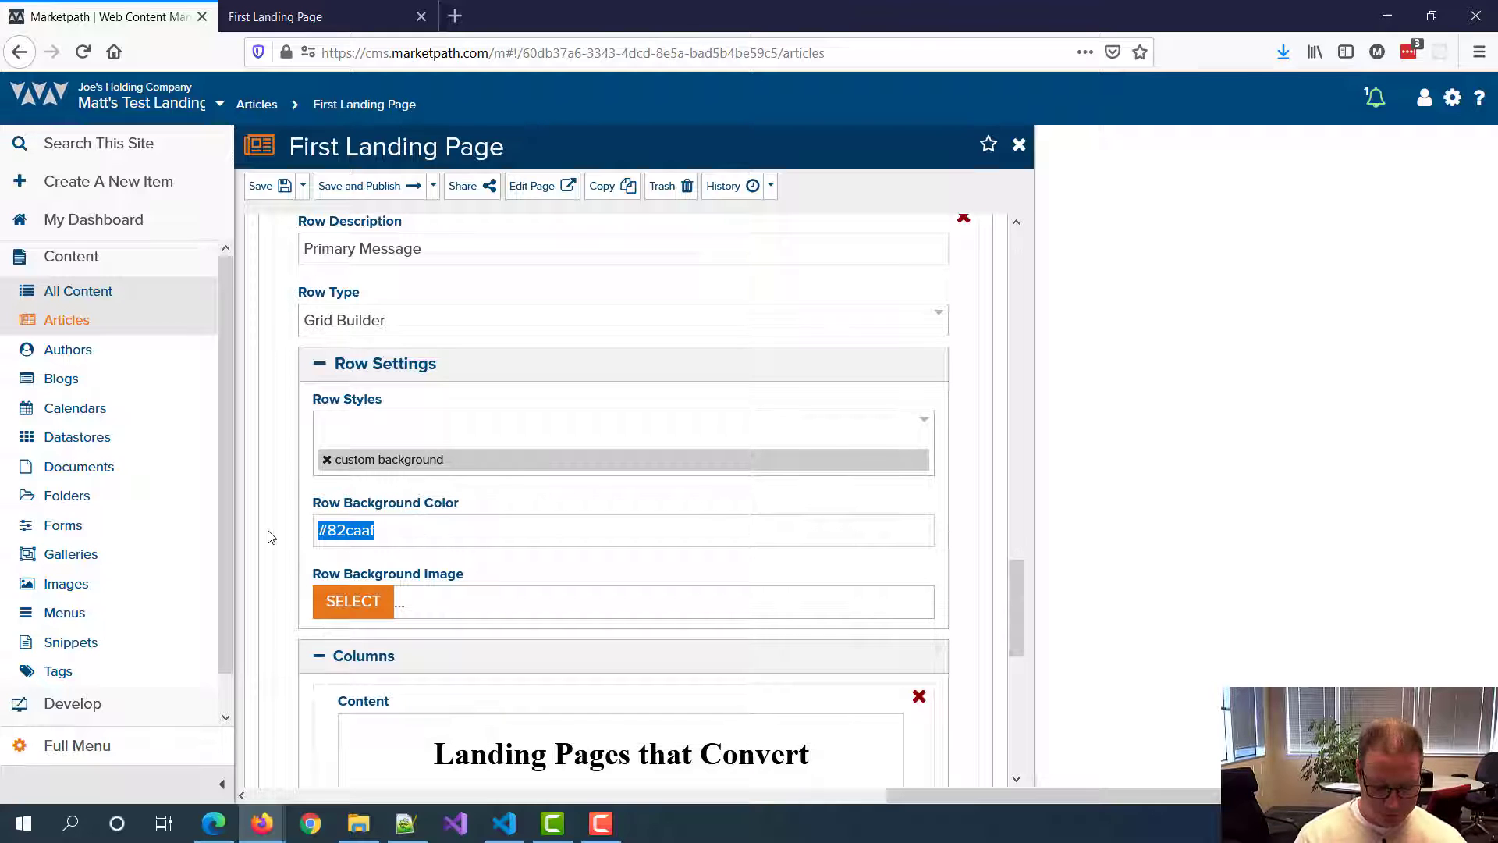
type("redwhite")
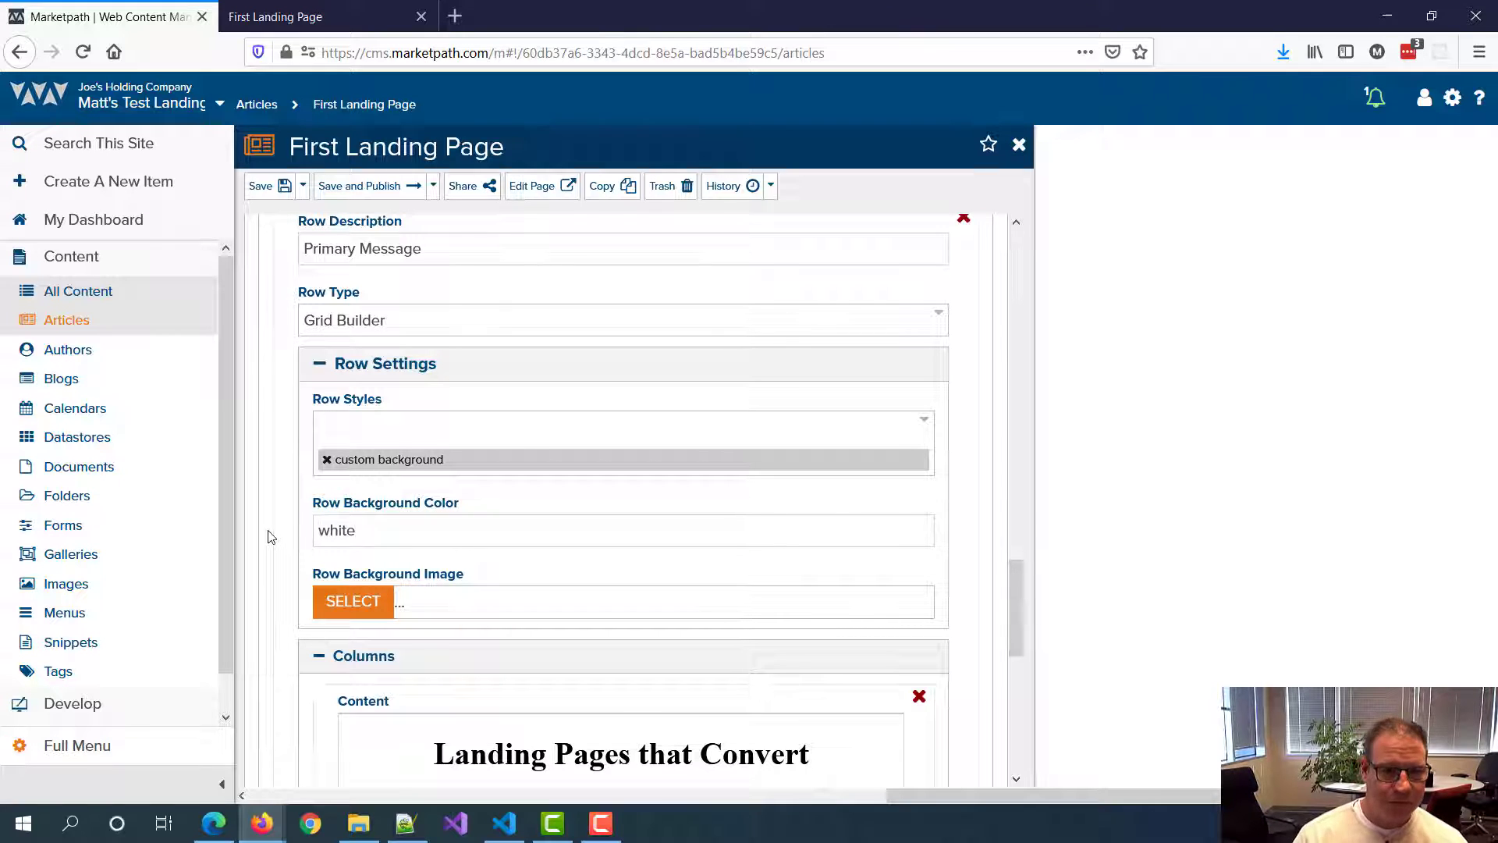
key("ctrl+a")
key("ctrl+v")
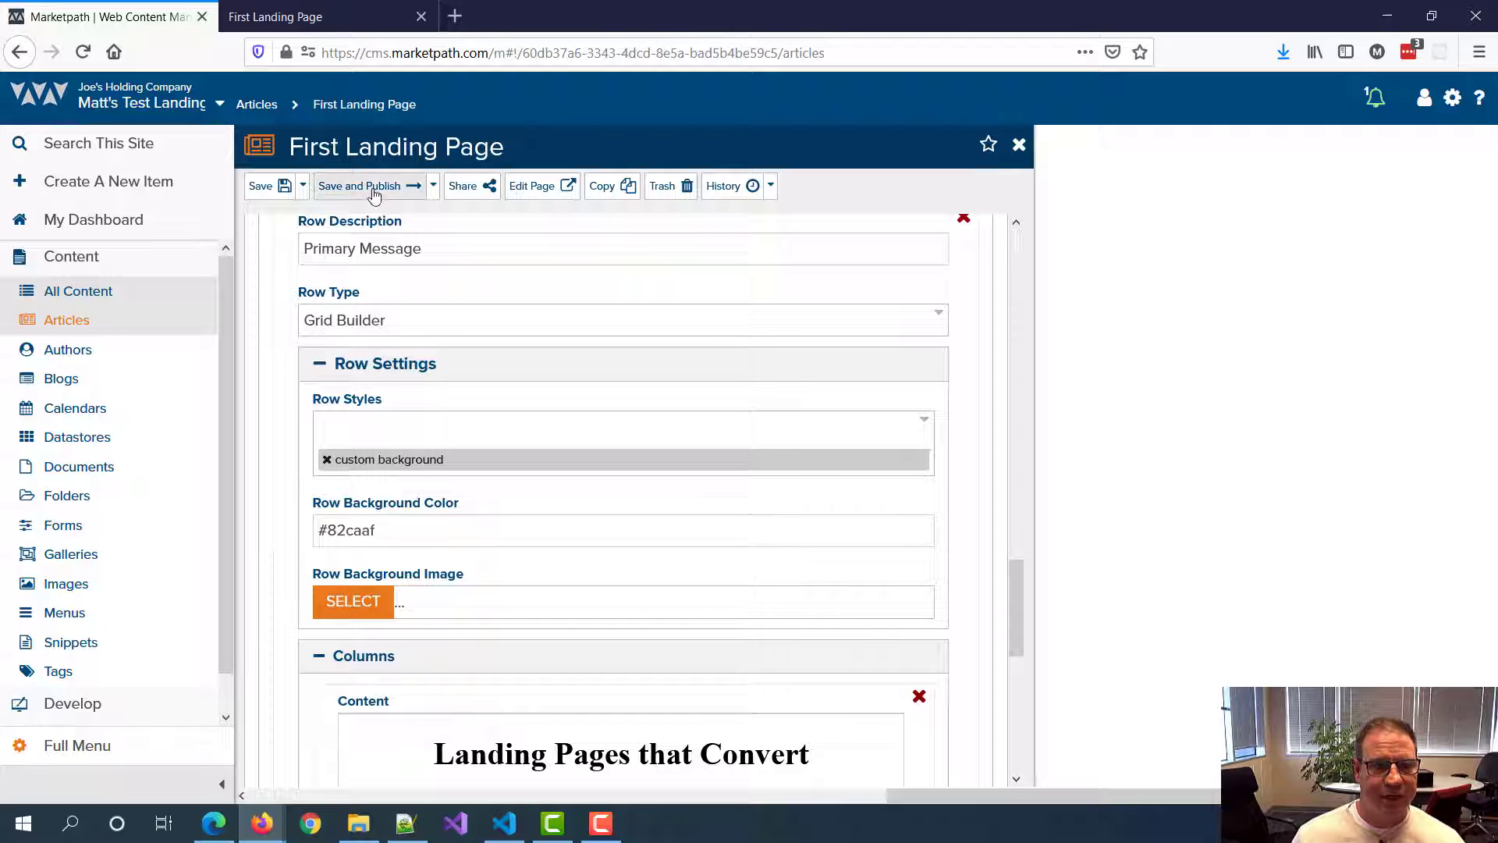
Step: Save and publish the article, and refresh the page preview to check the row's background color
scroll(493, 491, "down", 2)
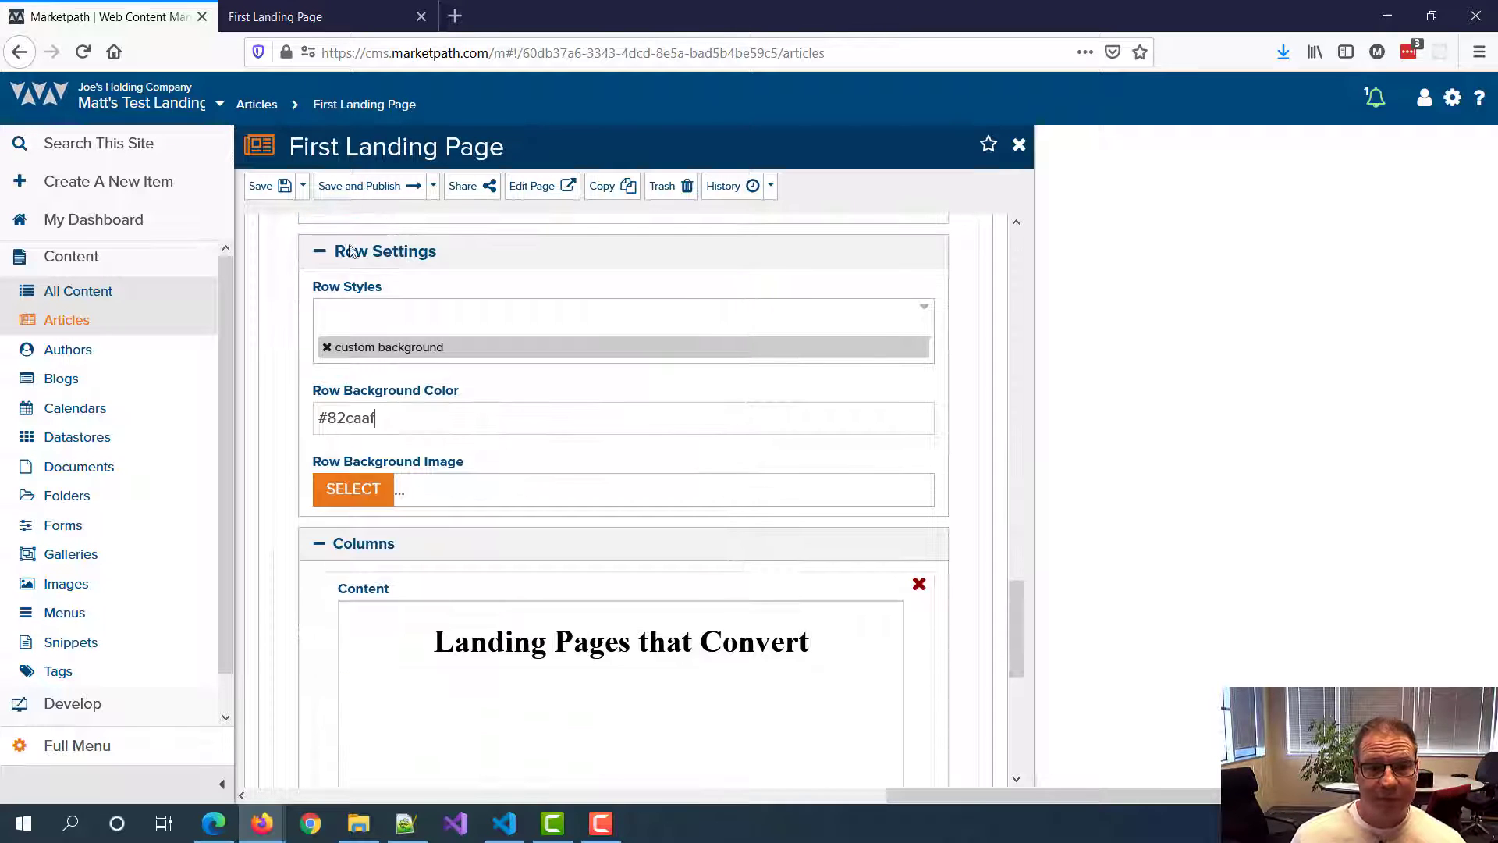
left_click(359, 186)
left_click(324, 17)
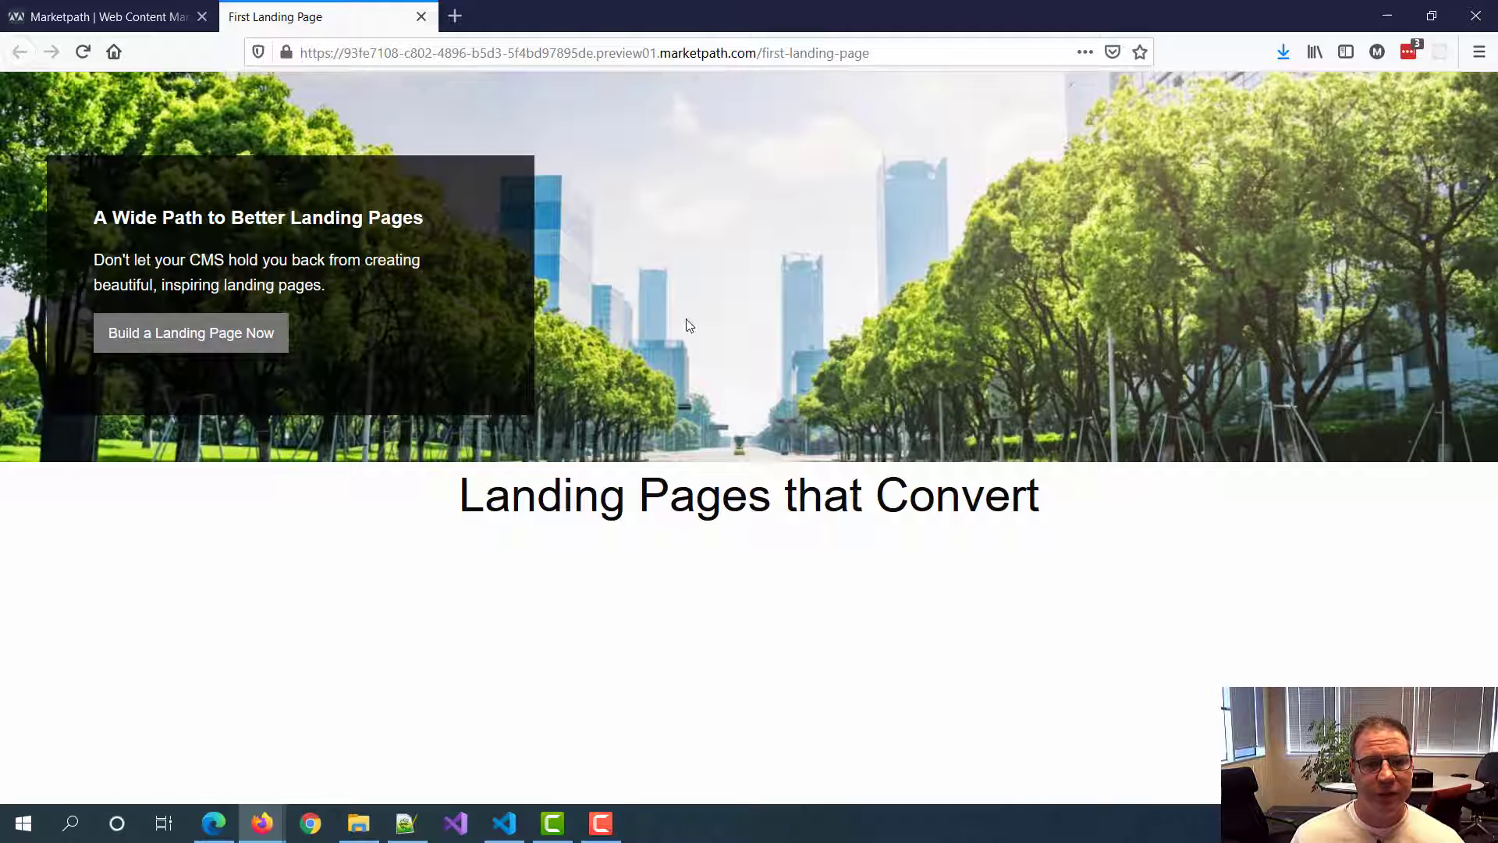
key("F5")
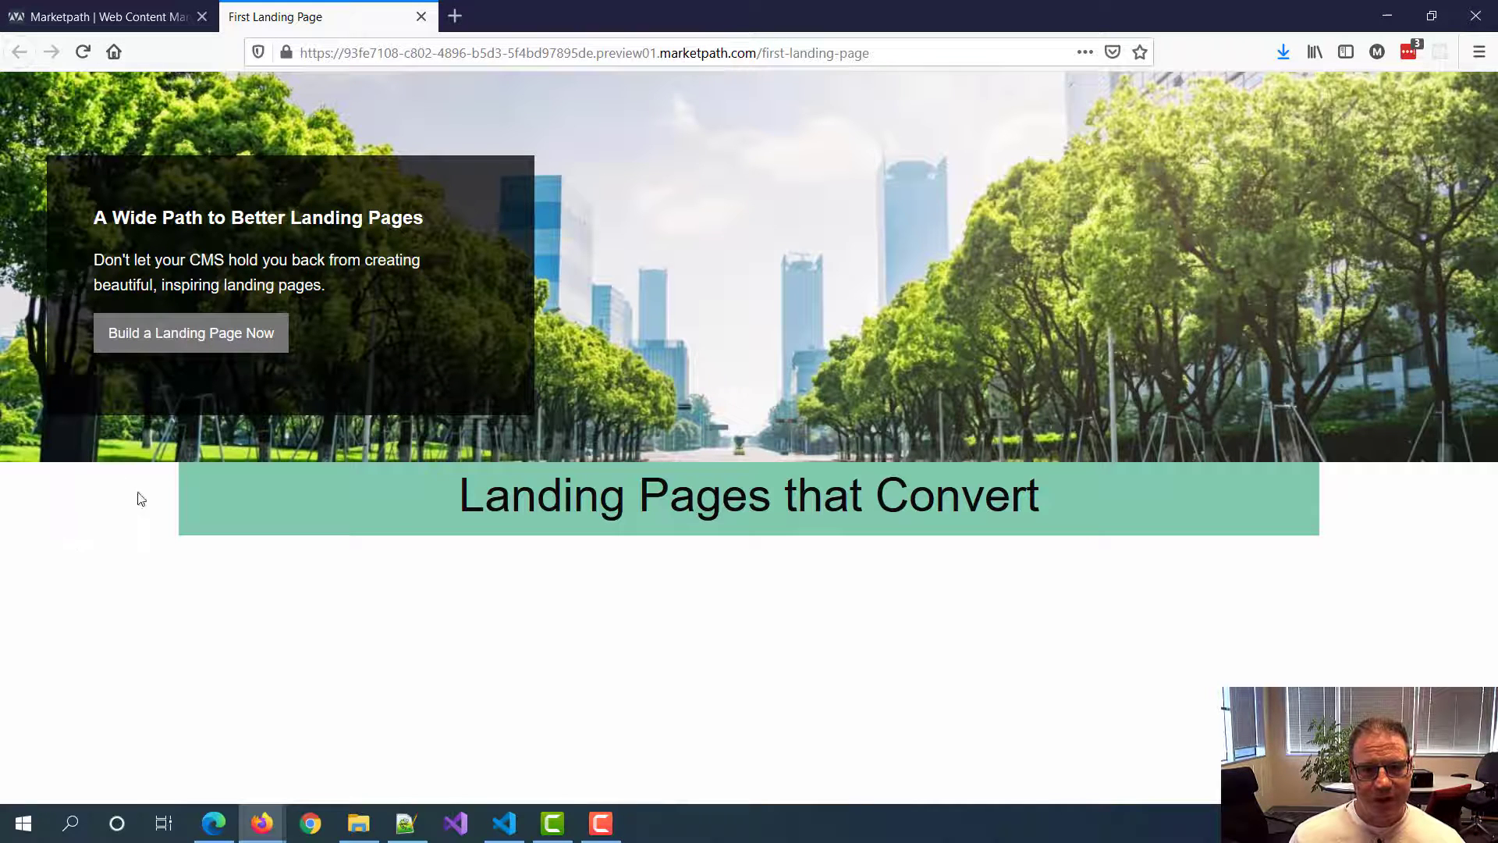
Step: Back in the CMS, add the full width style to the row and keep its full width style as full width content
left_click(77, 17)
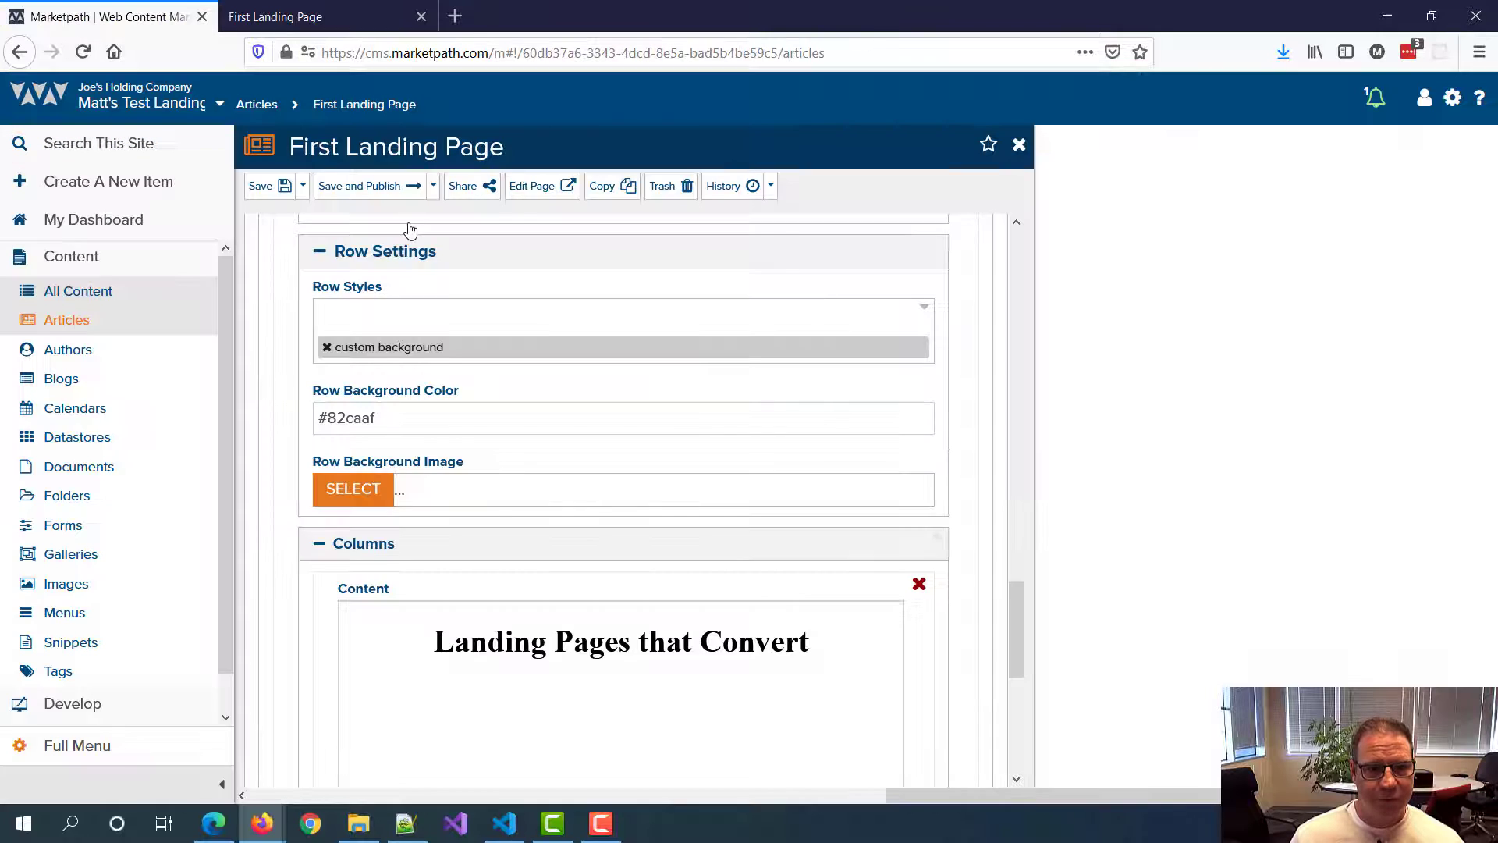
left_click(343, 316)
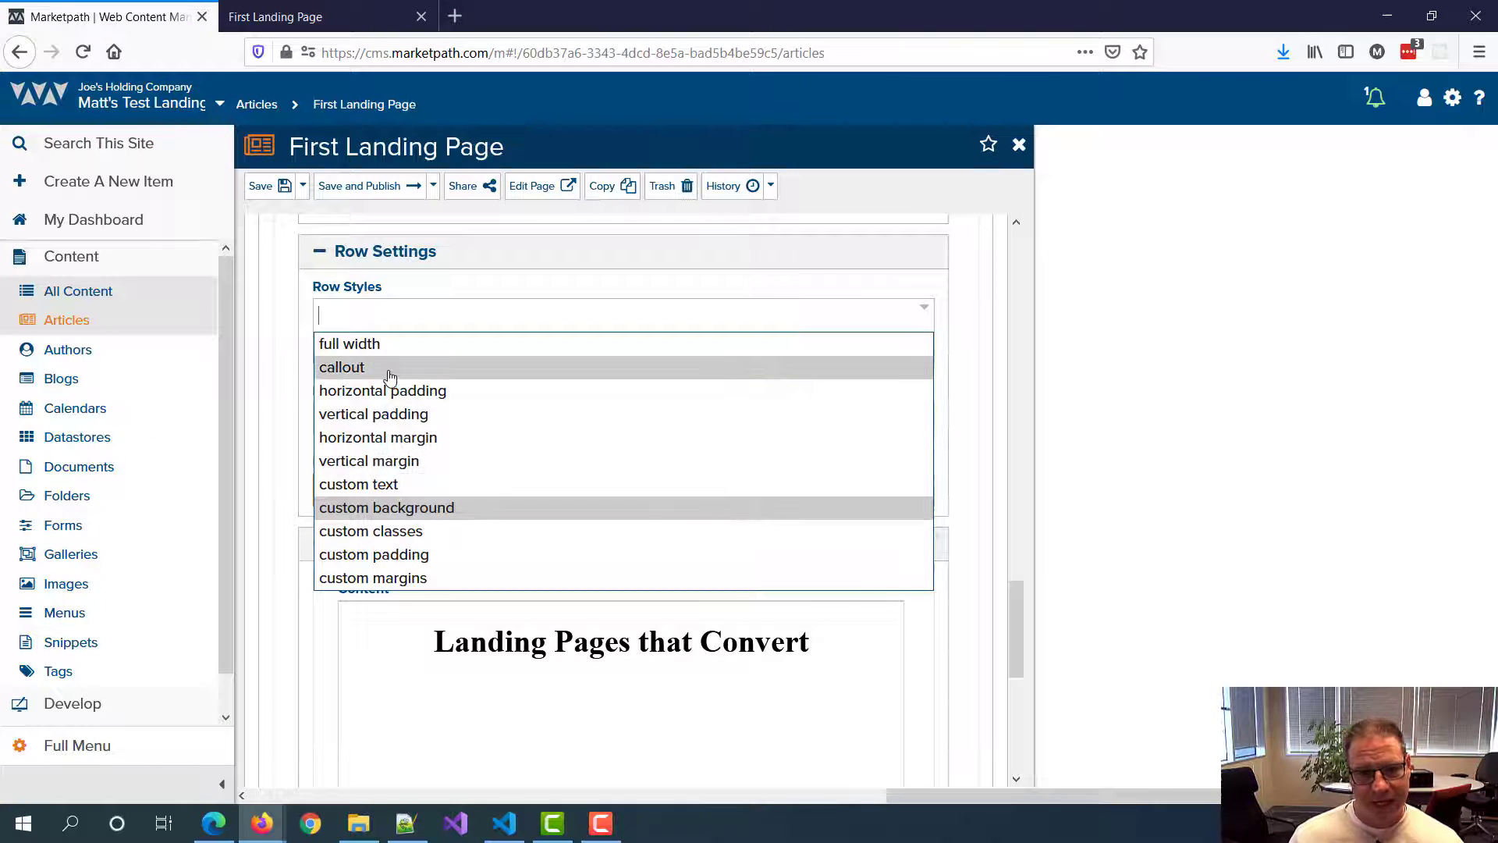
left_click(361, 345)
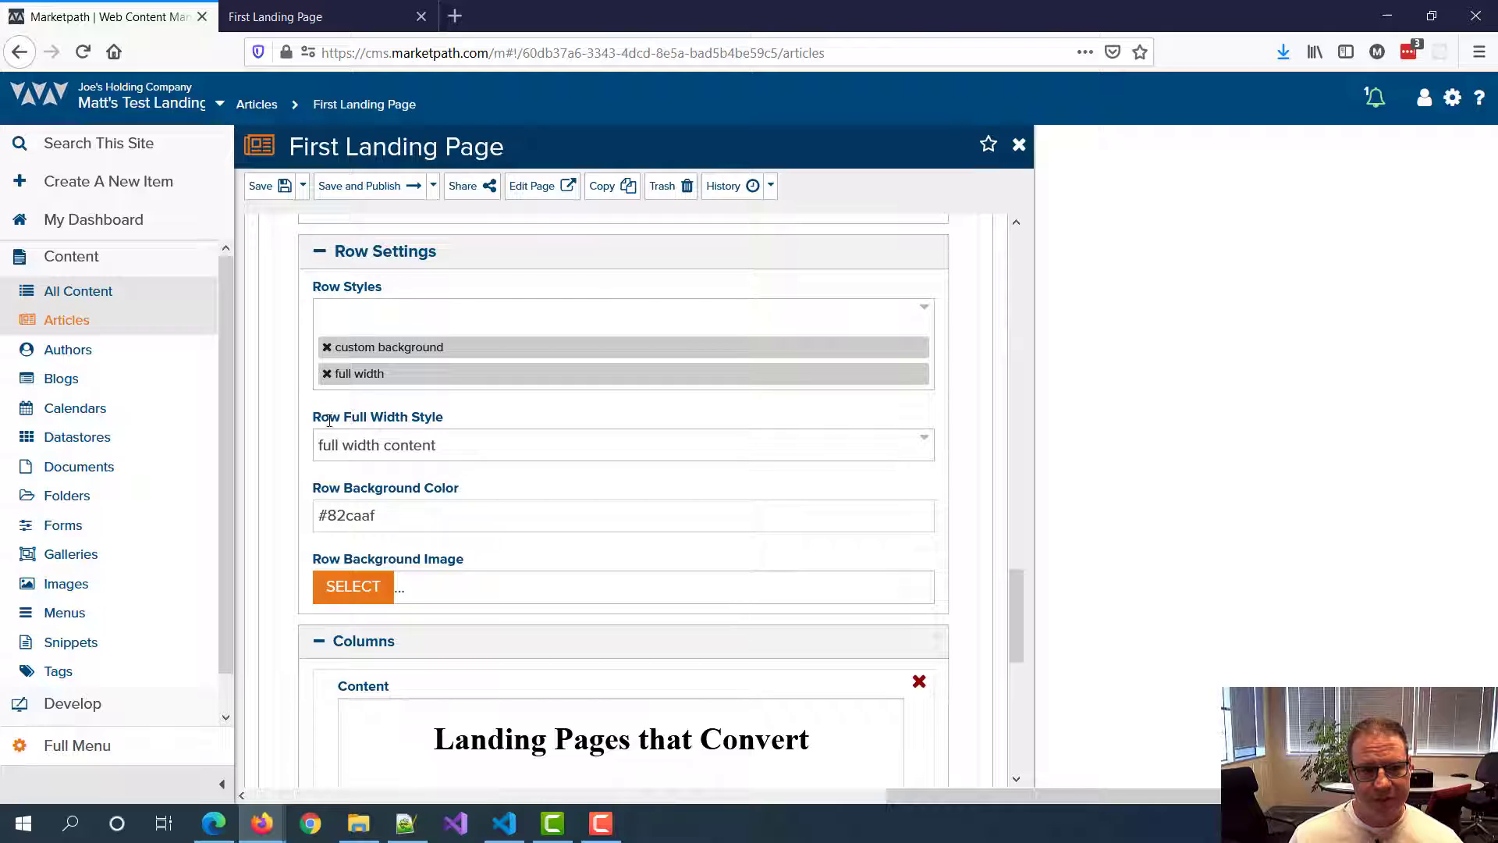
left_click(361, 450)
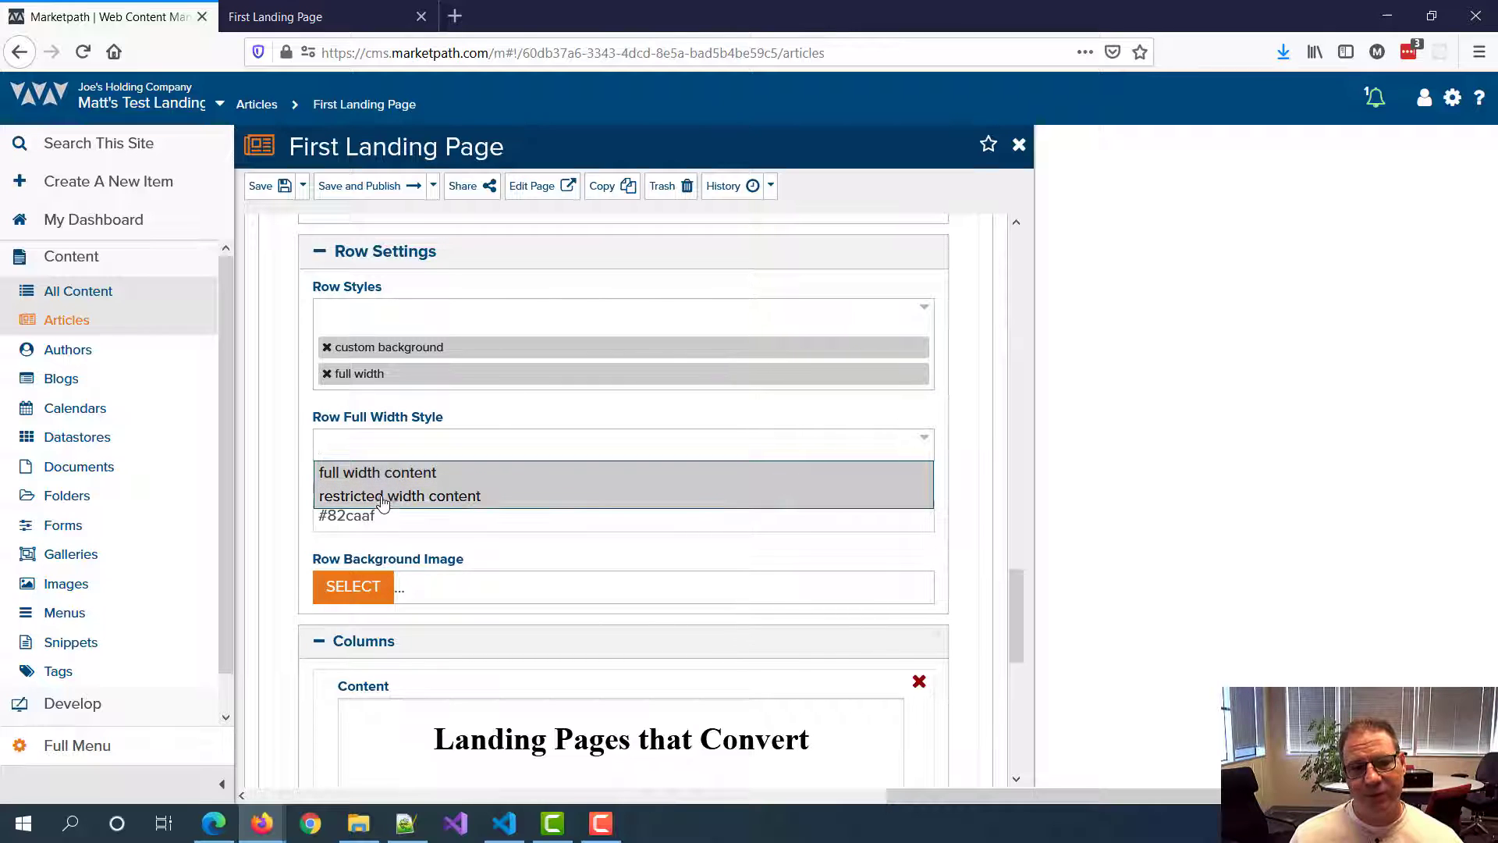
left_click(318, 26)
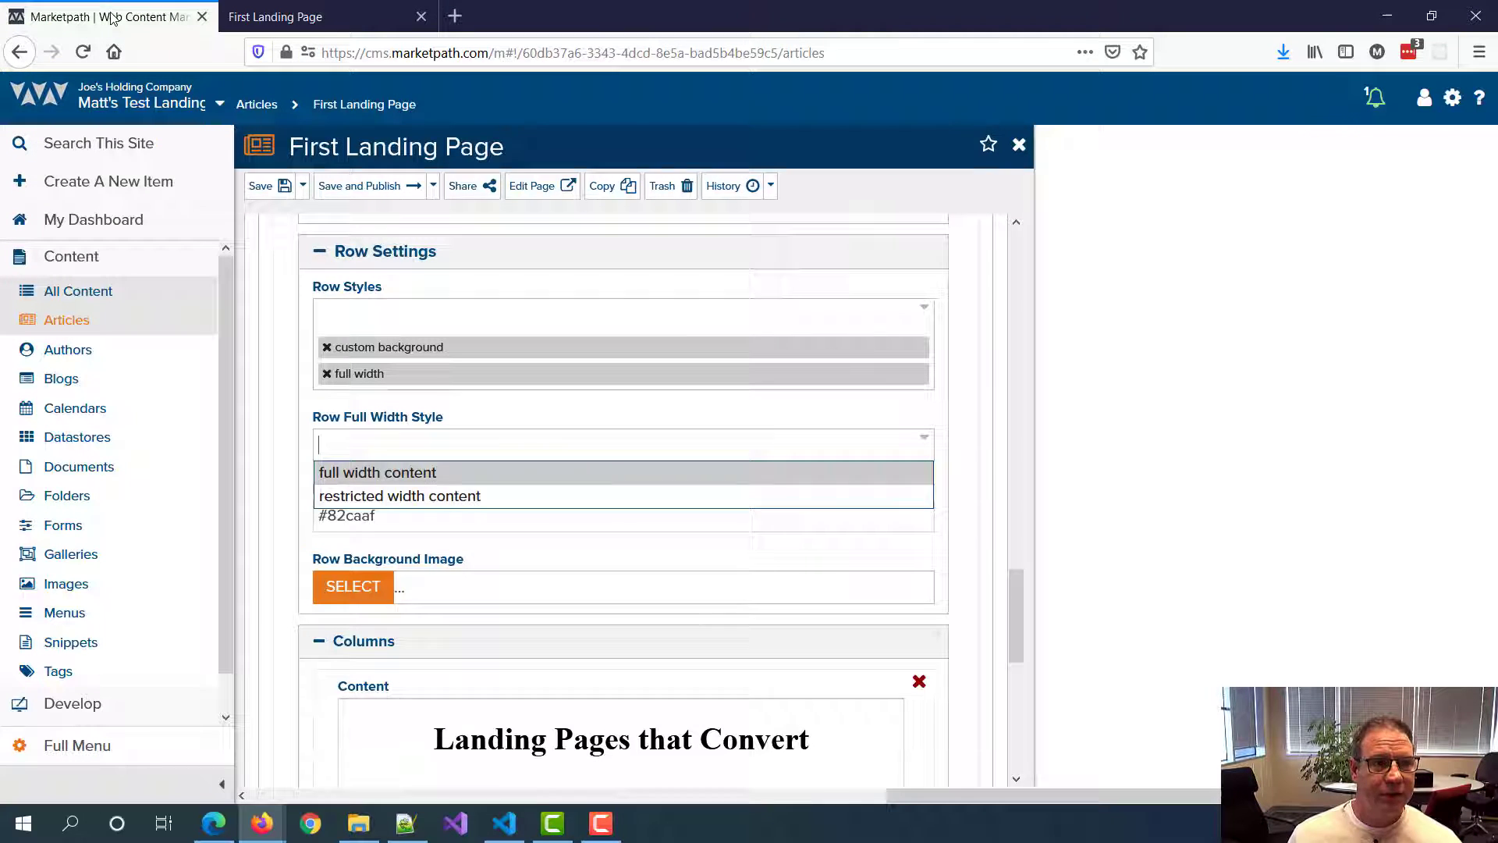
left_click(113, 17)
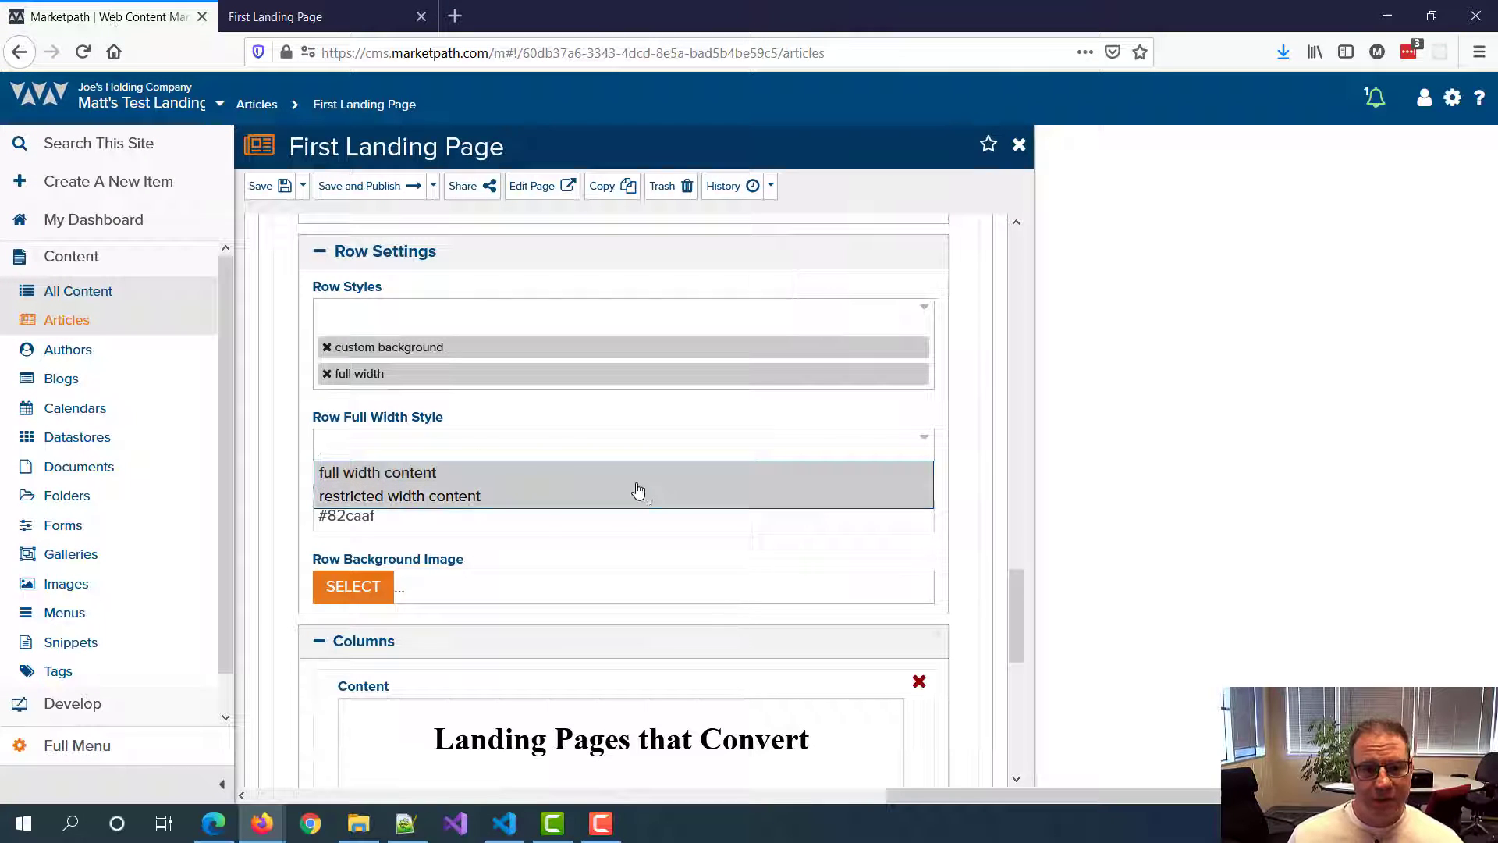
left_click(382, 472)
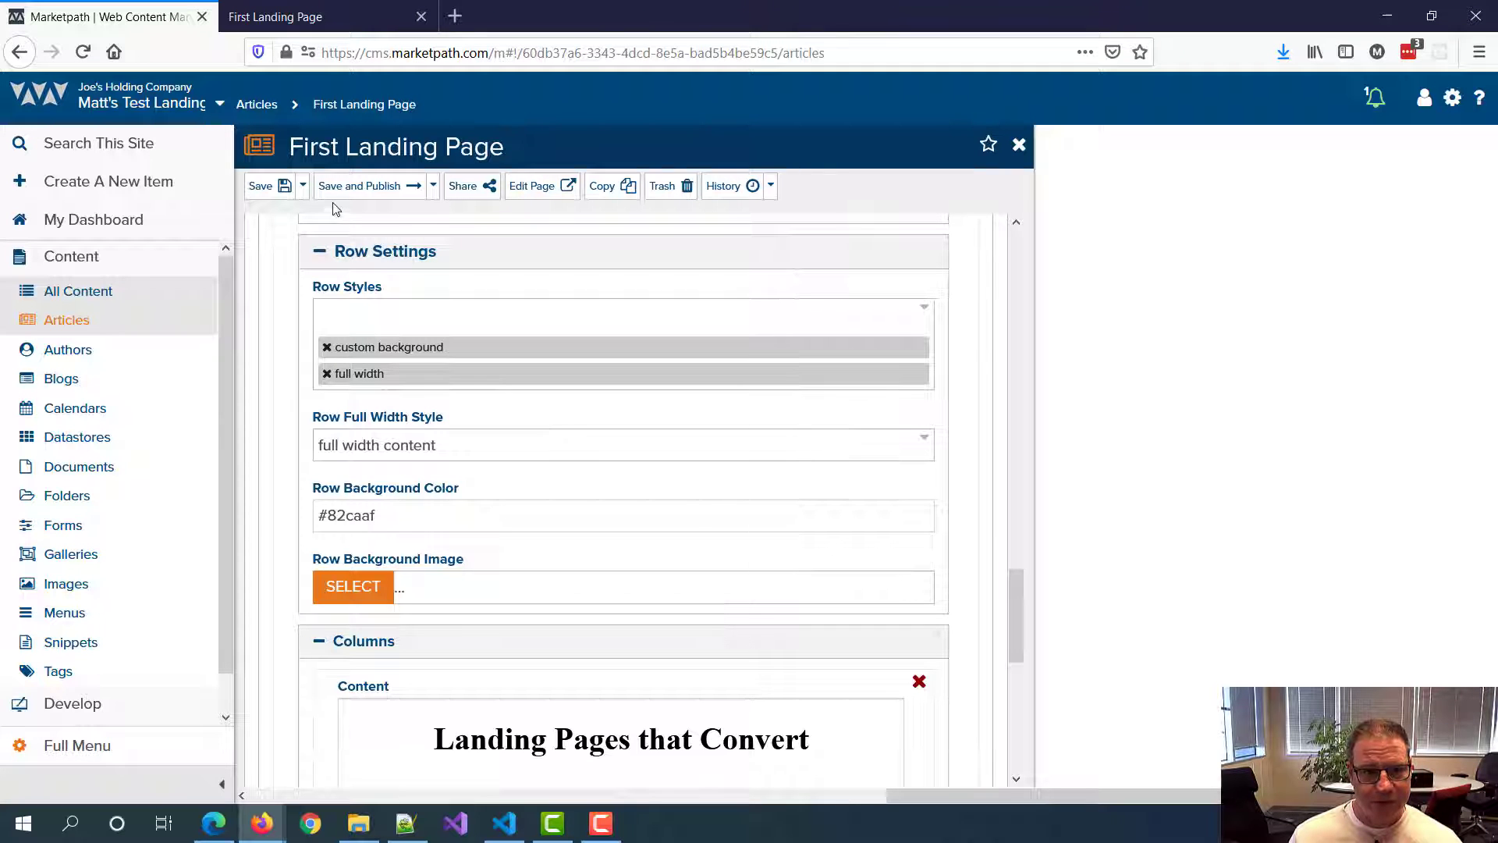
Step: Save and publish the article, and refresh the page preview to check the row's full width background
left_click(353, 187)
left_click(324, 15)
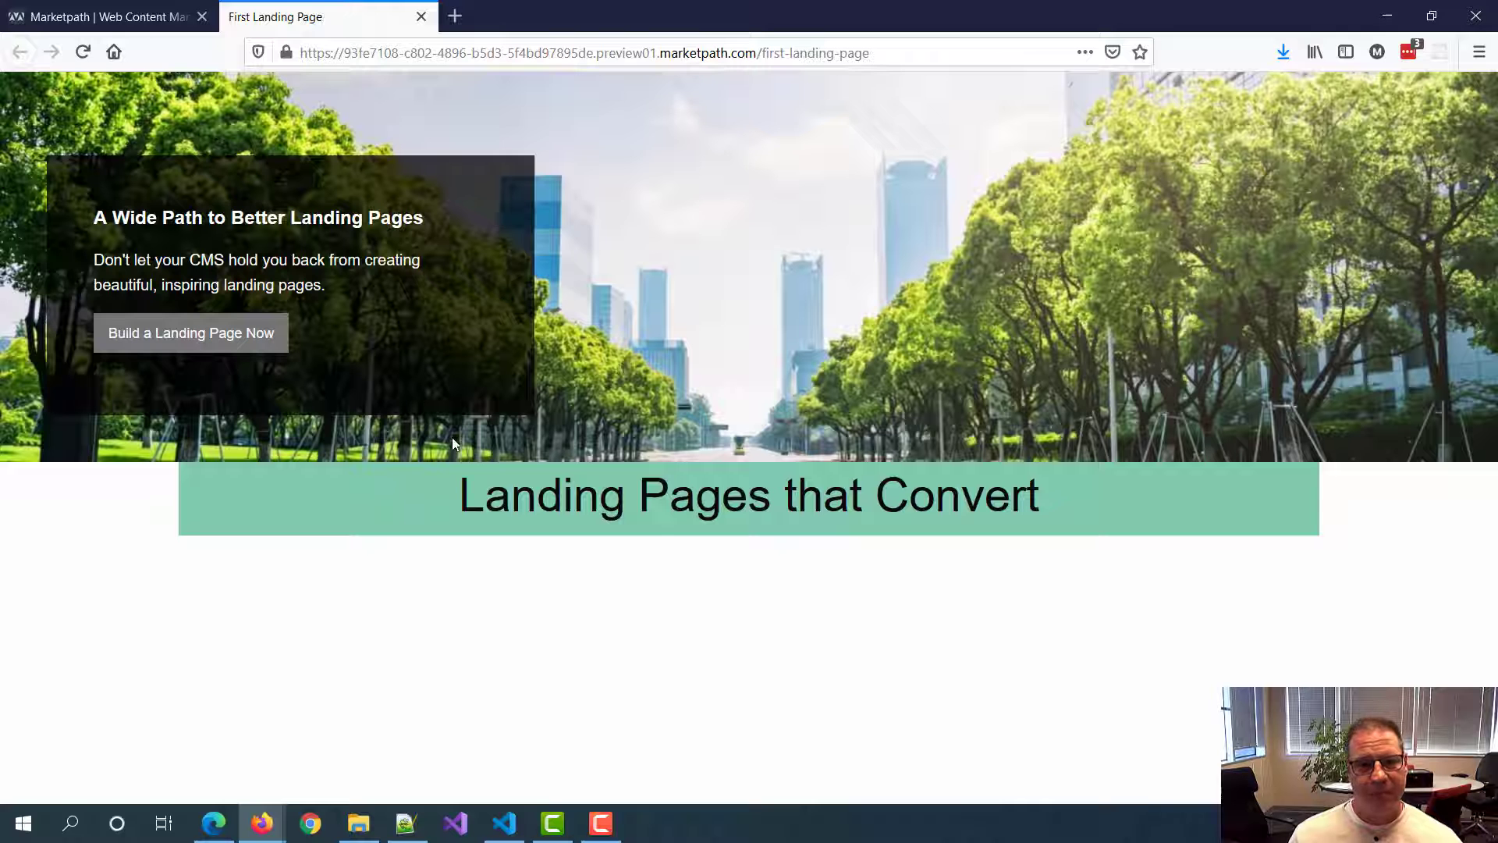
key("F5")
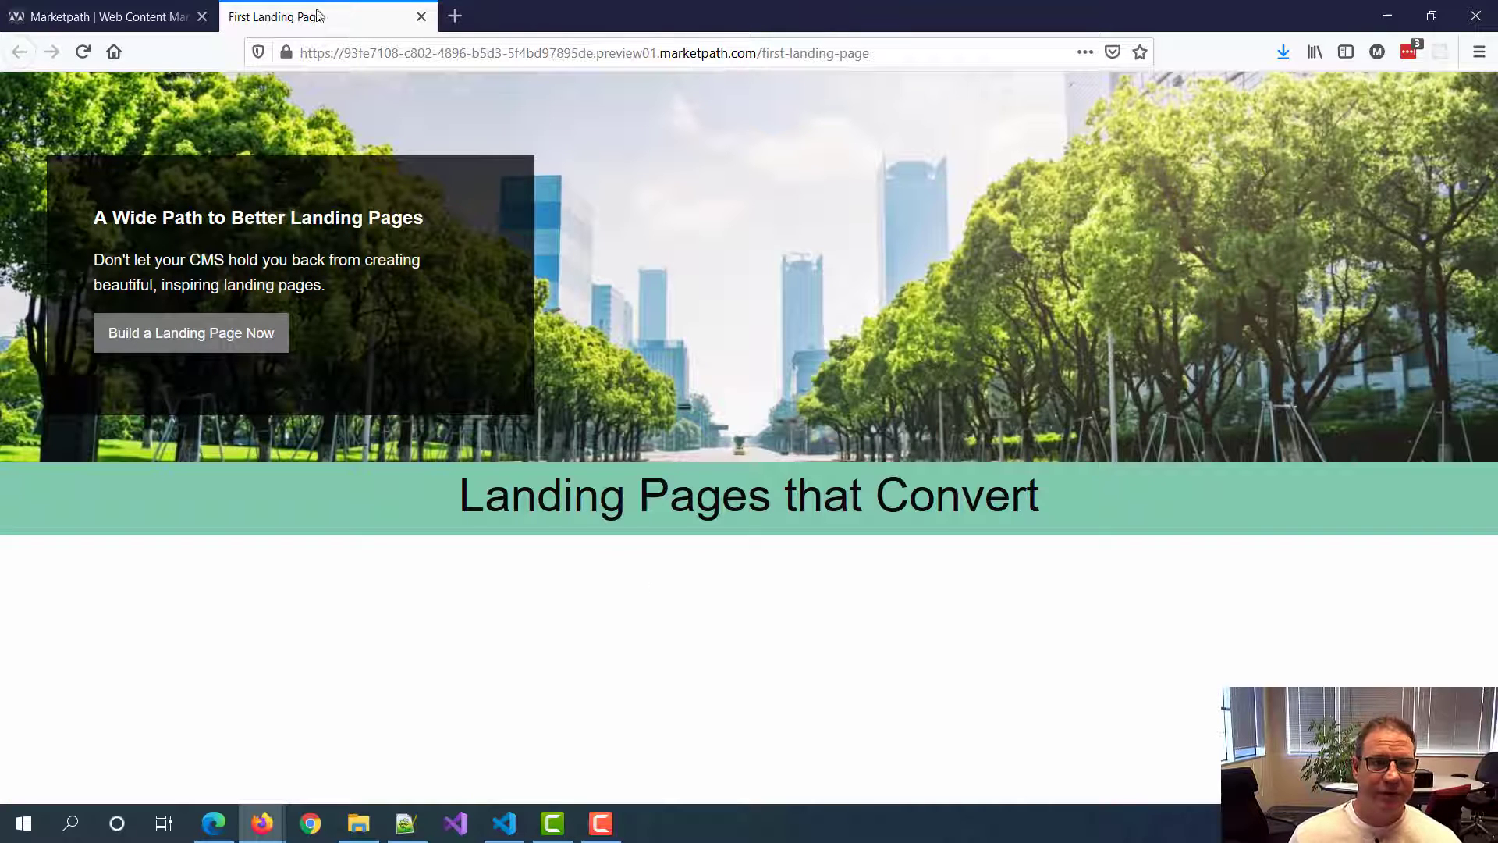
Step: Back in the CMS, add the custom padding style to the Primary Message row with top padding 2 and bottom padding 2
left_click(99, 20)
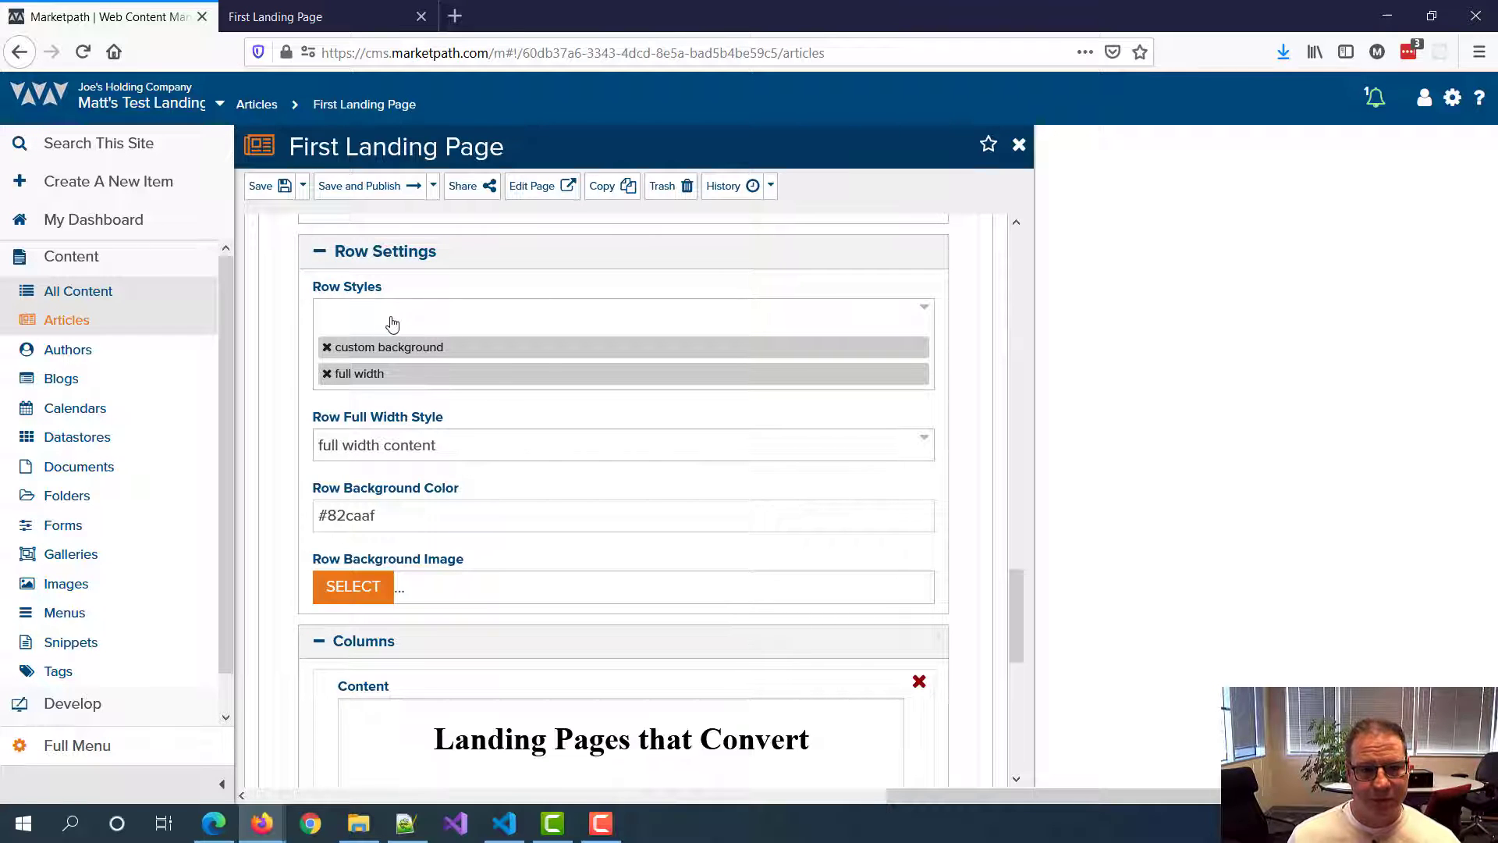
left_click(393, 323)
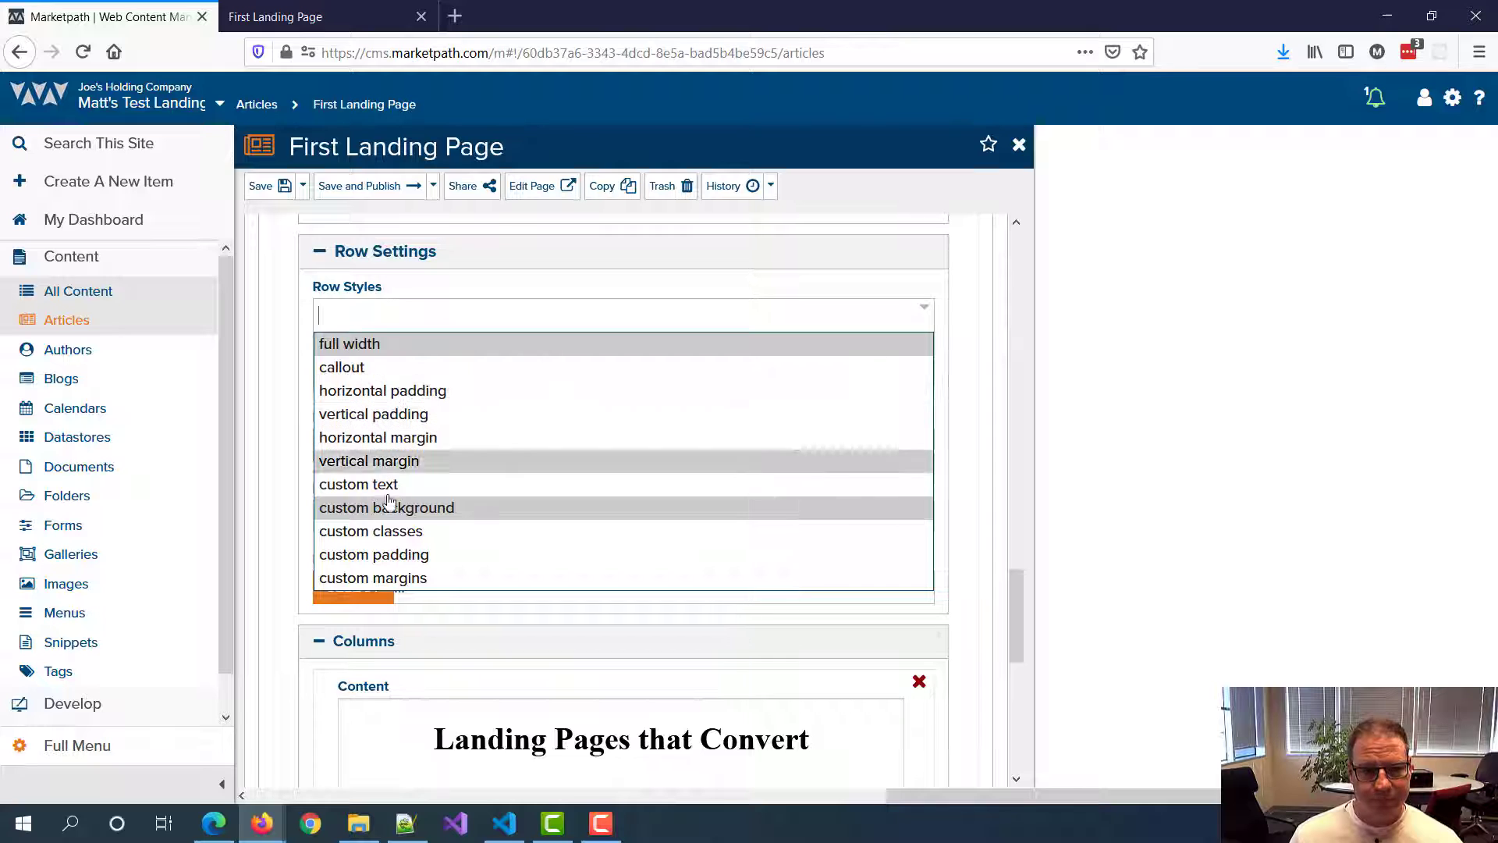
left_click(387, 562)
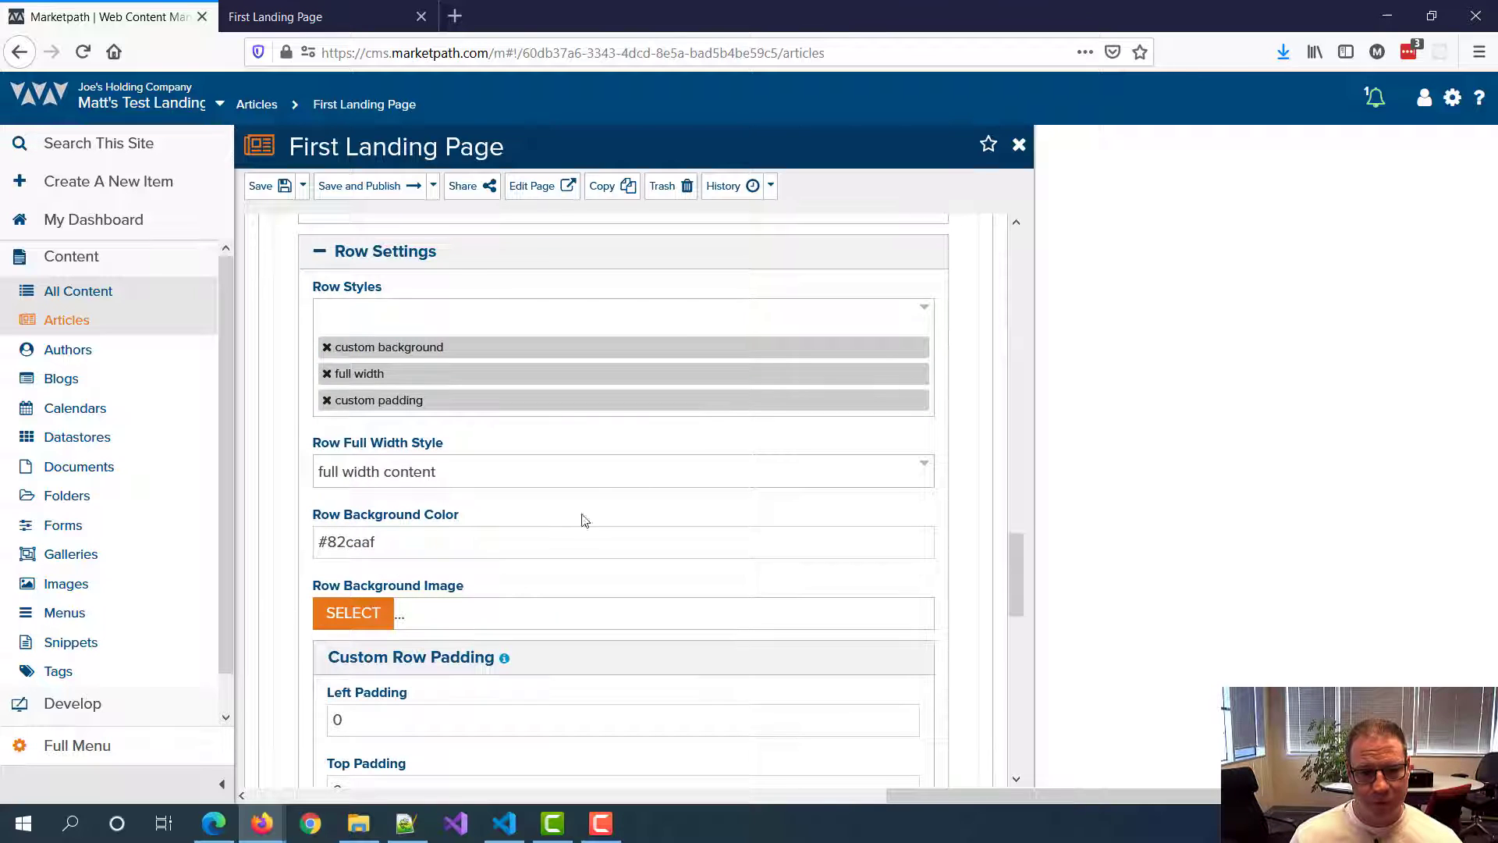
scroll(577, 511, "down", 5)
scroll(425, 421, "up", 2)
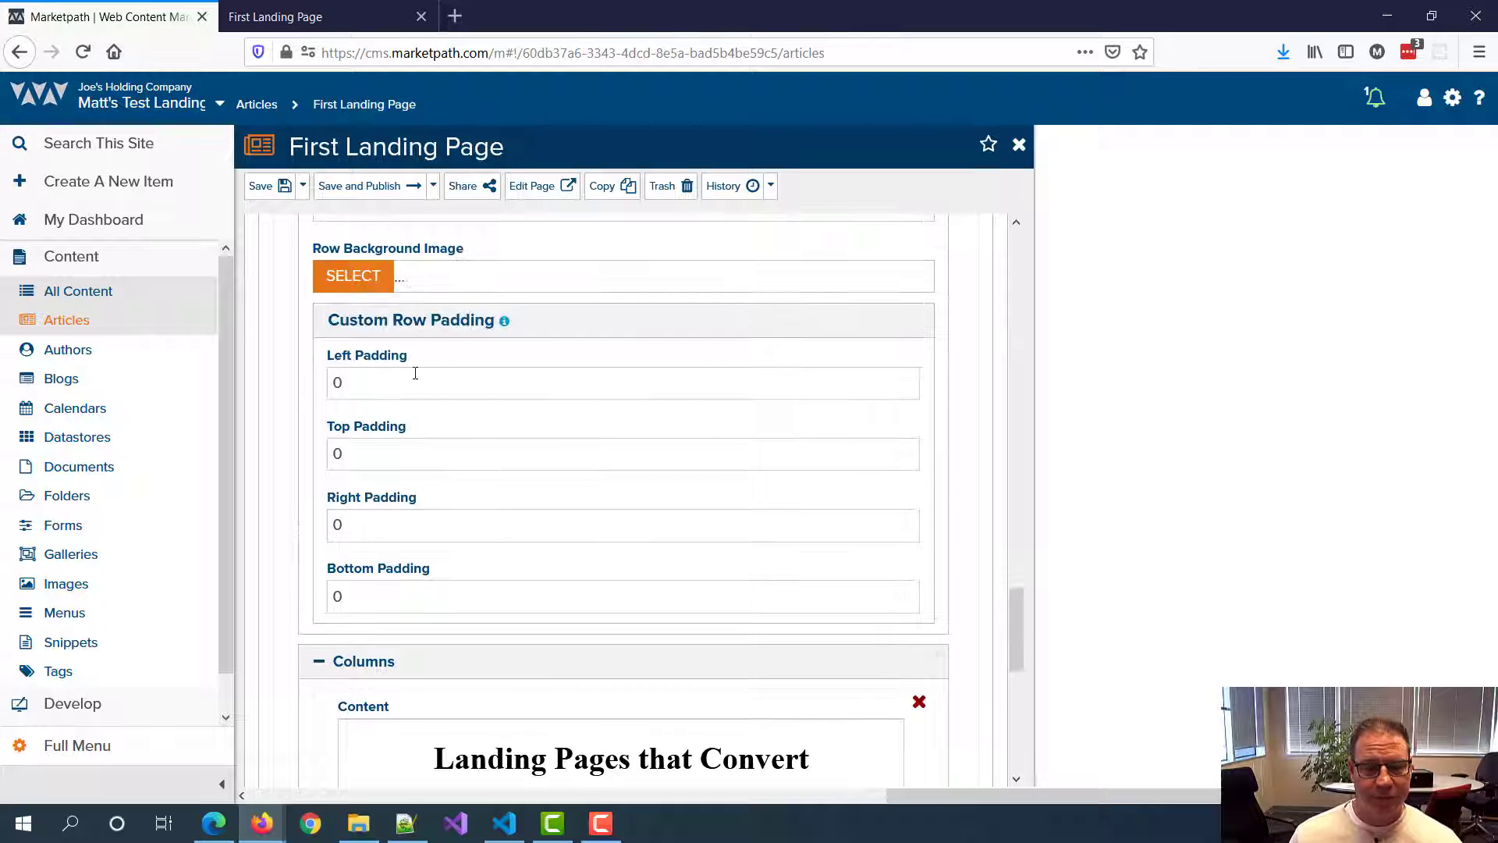
double_click(409, 451)
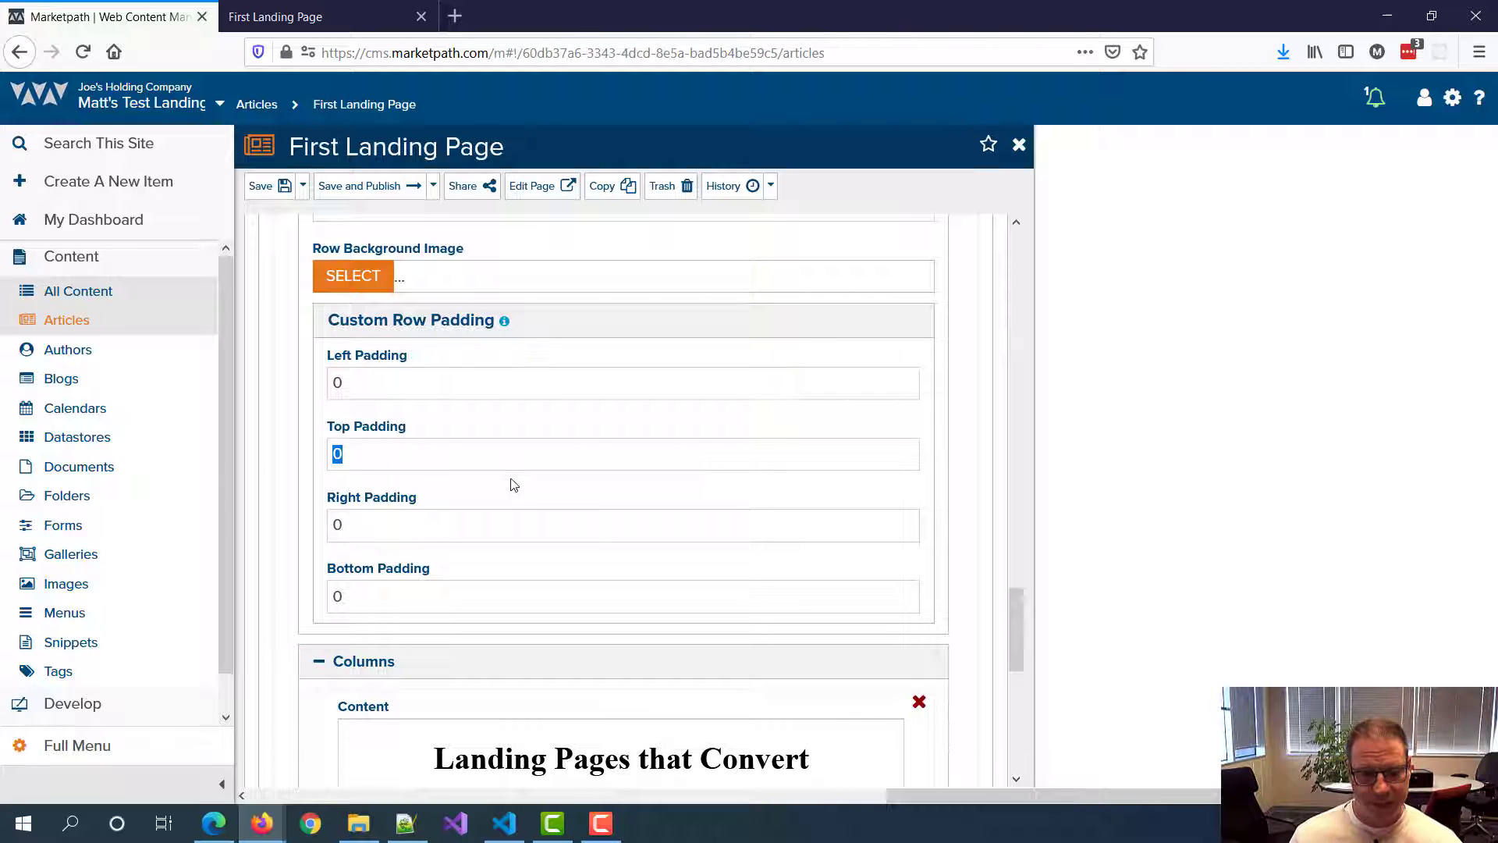
type("2")
double_click(479, 589)
type("2")
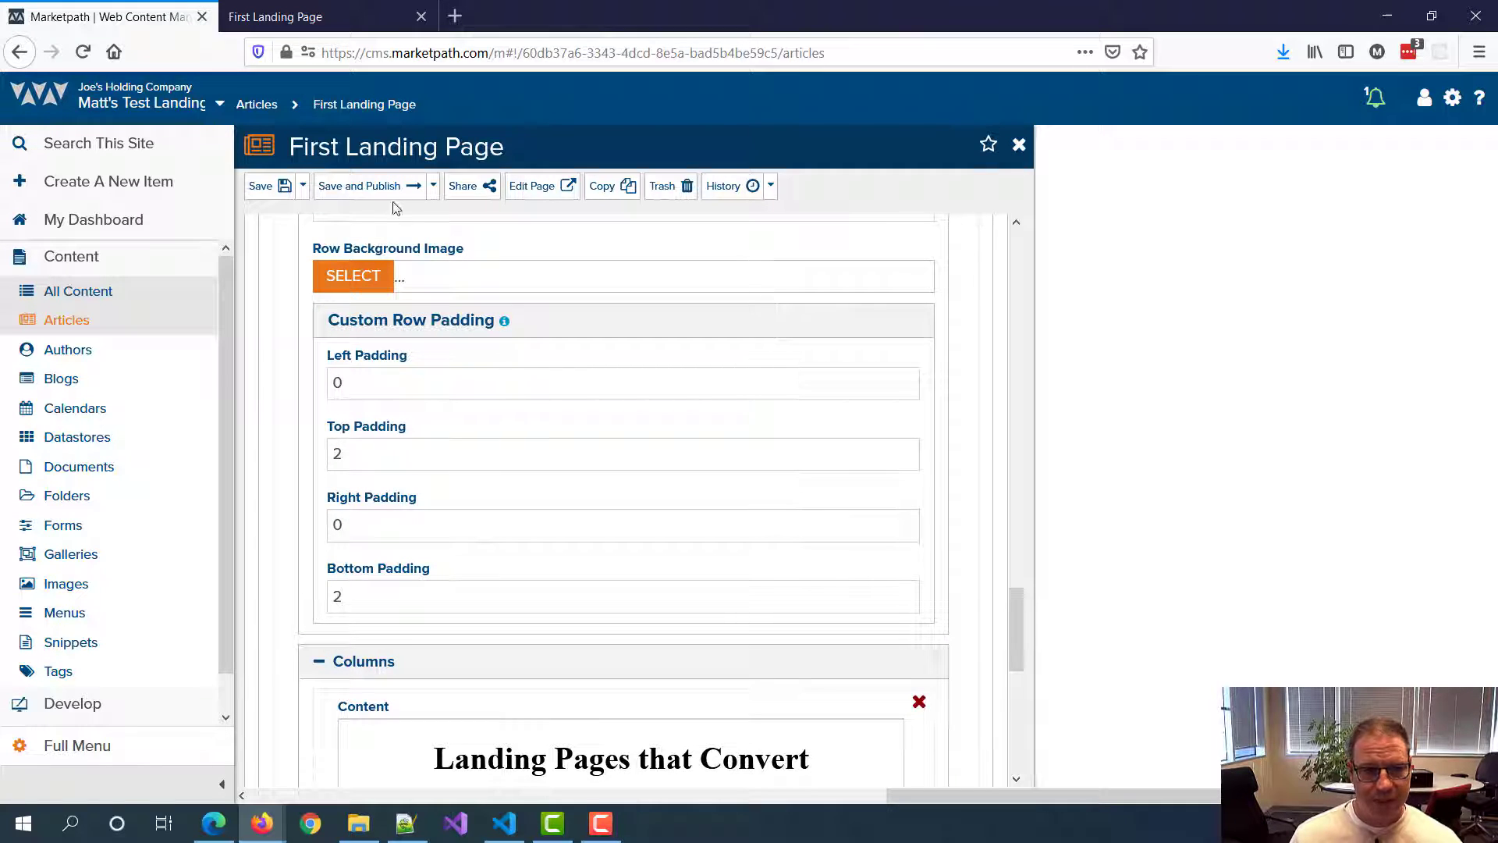
Step: Save and publish the article, and refresh the page preview to check the row's padding
left_click(374, 187)
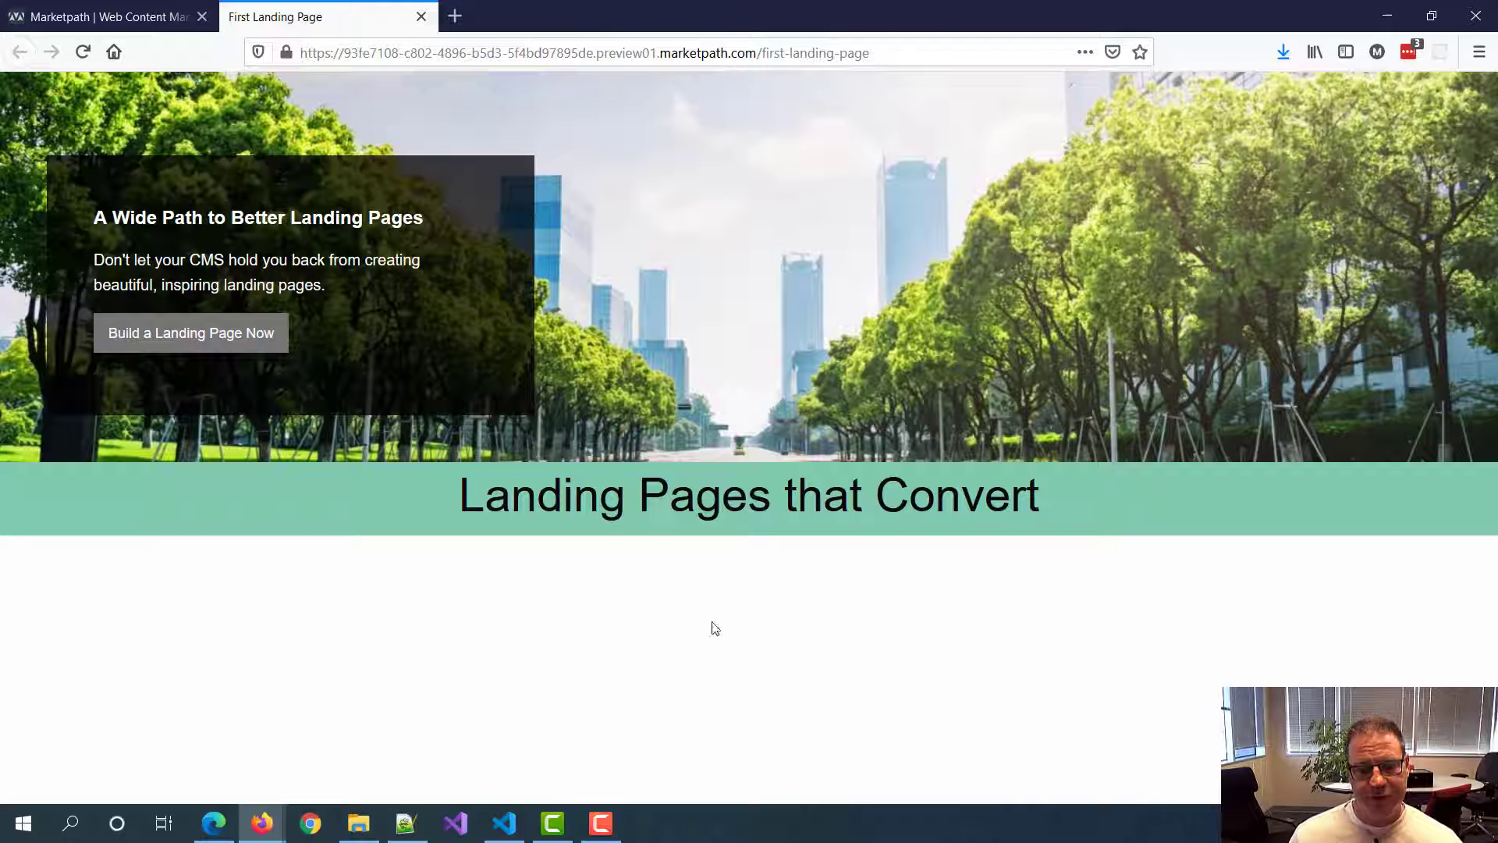
key("F5")
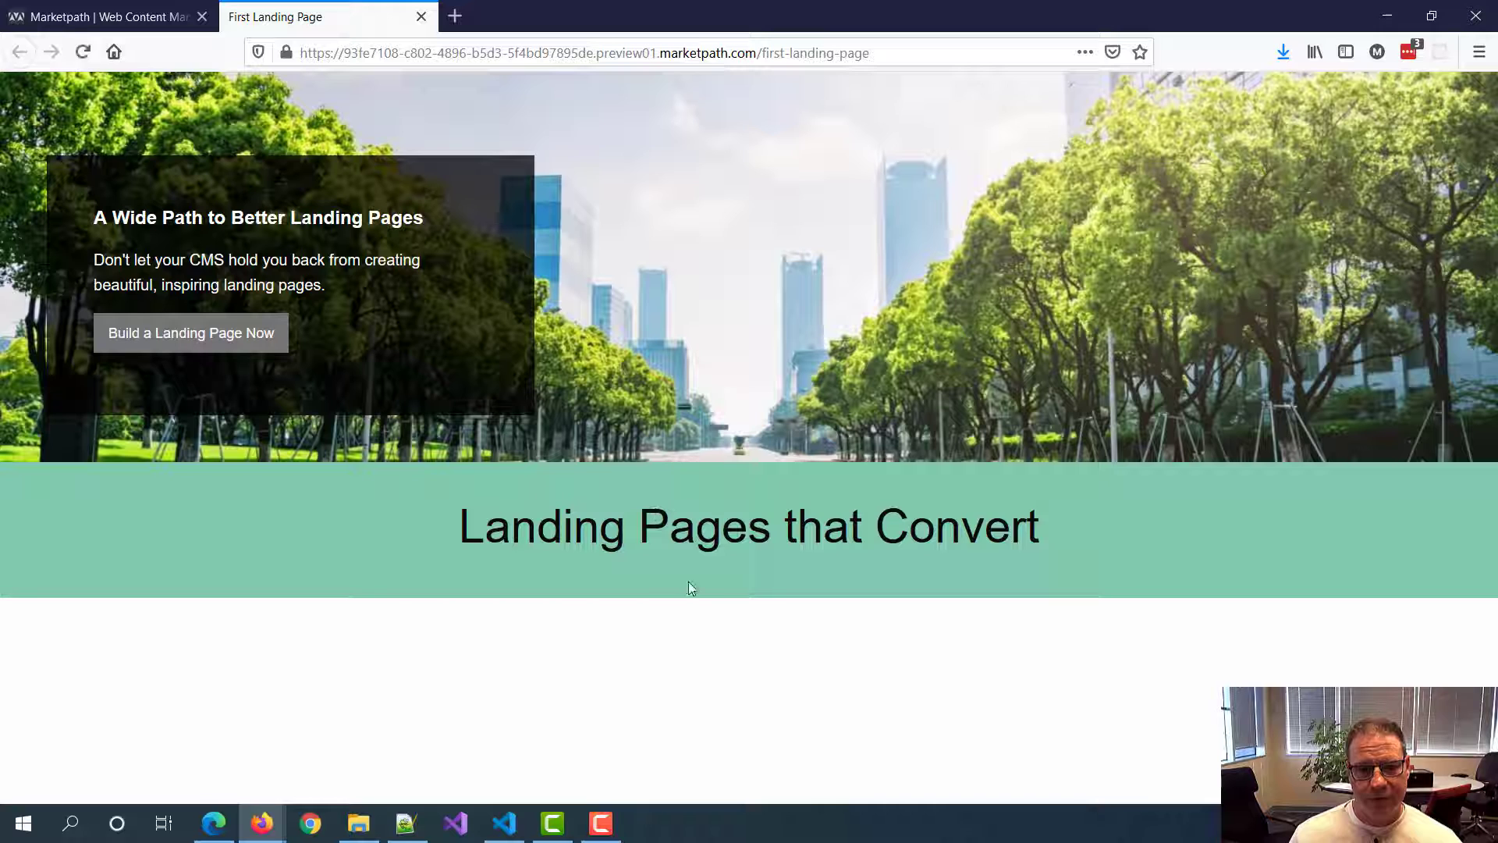
Step: Back in the CMS, add a row below the Primary Message row, describe it as 3 Buckets and keep its row type as Grid Builder
left_click(113, 18)
scroll(652, 462, "down", 1)
scroll(654, 461, "up", 4)
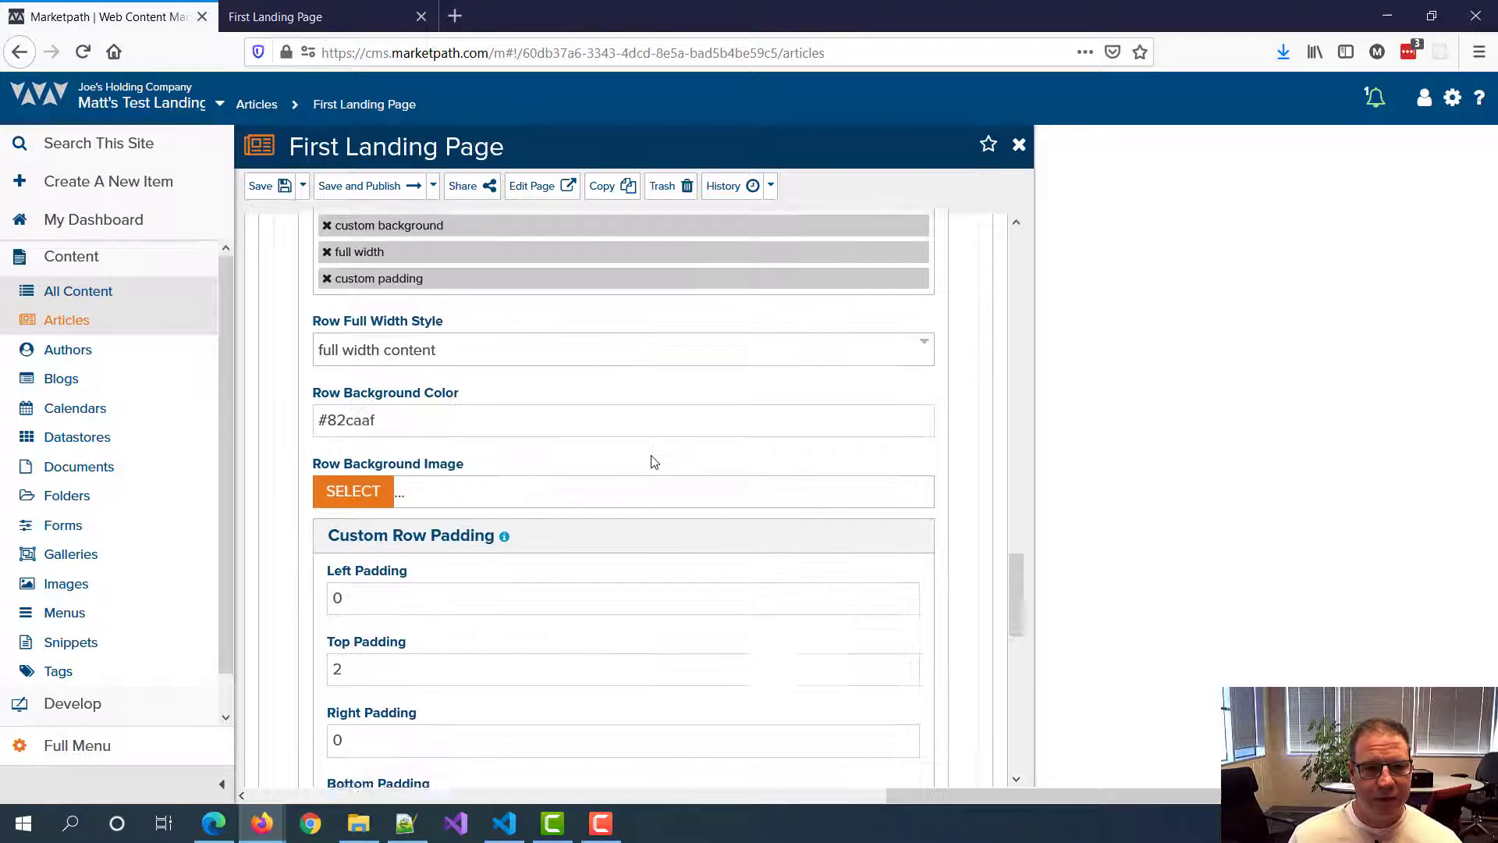
scroll(654, 462, "down", 8)
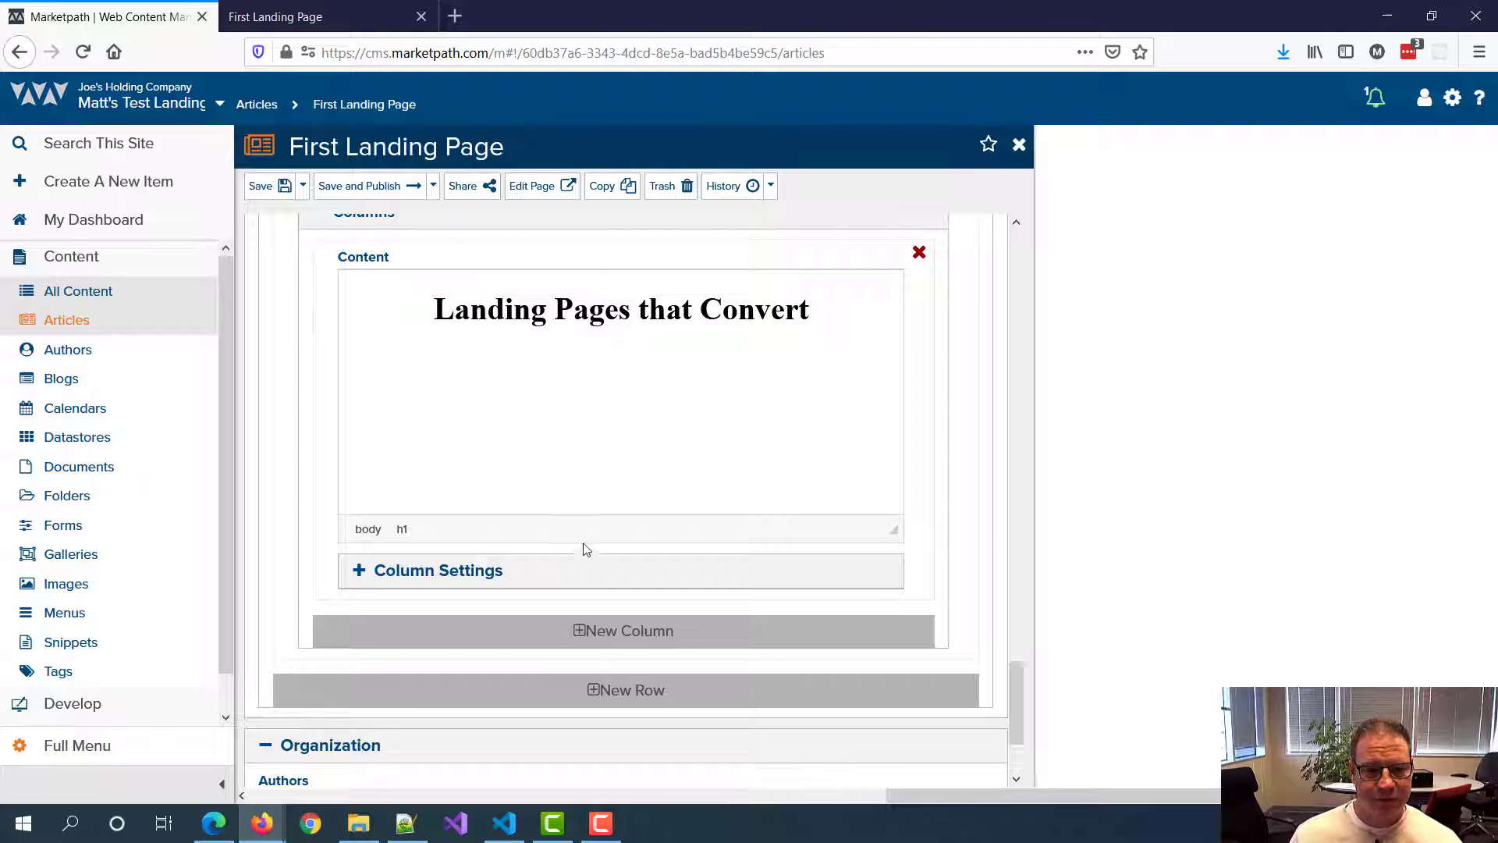
left_click(646, 688)
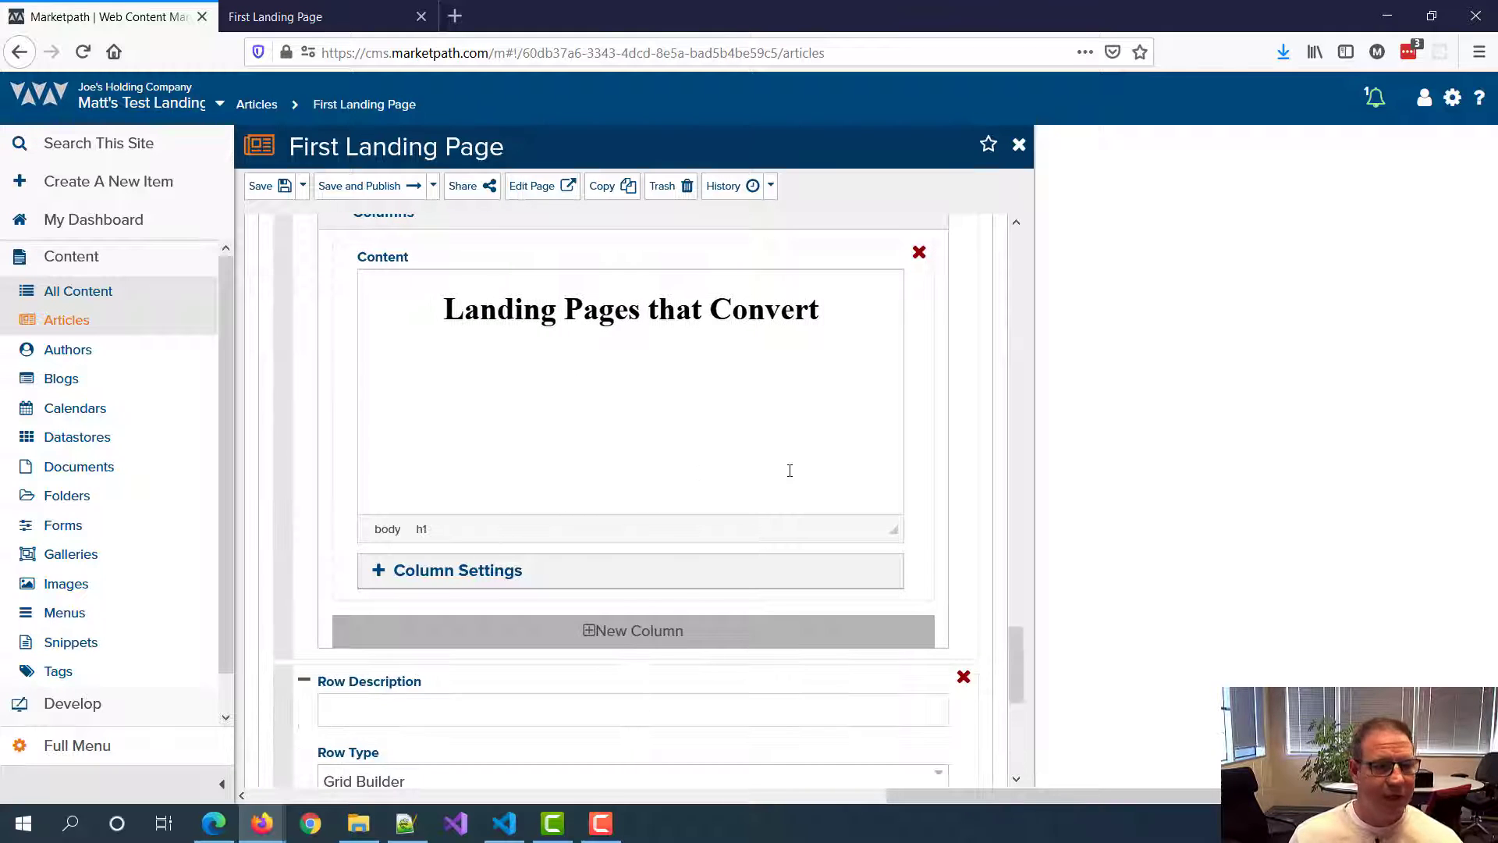
scroll(732, 455, "down", 4)
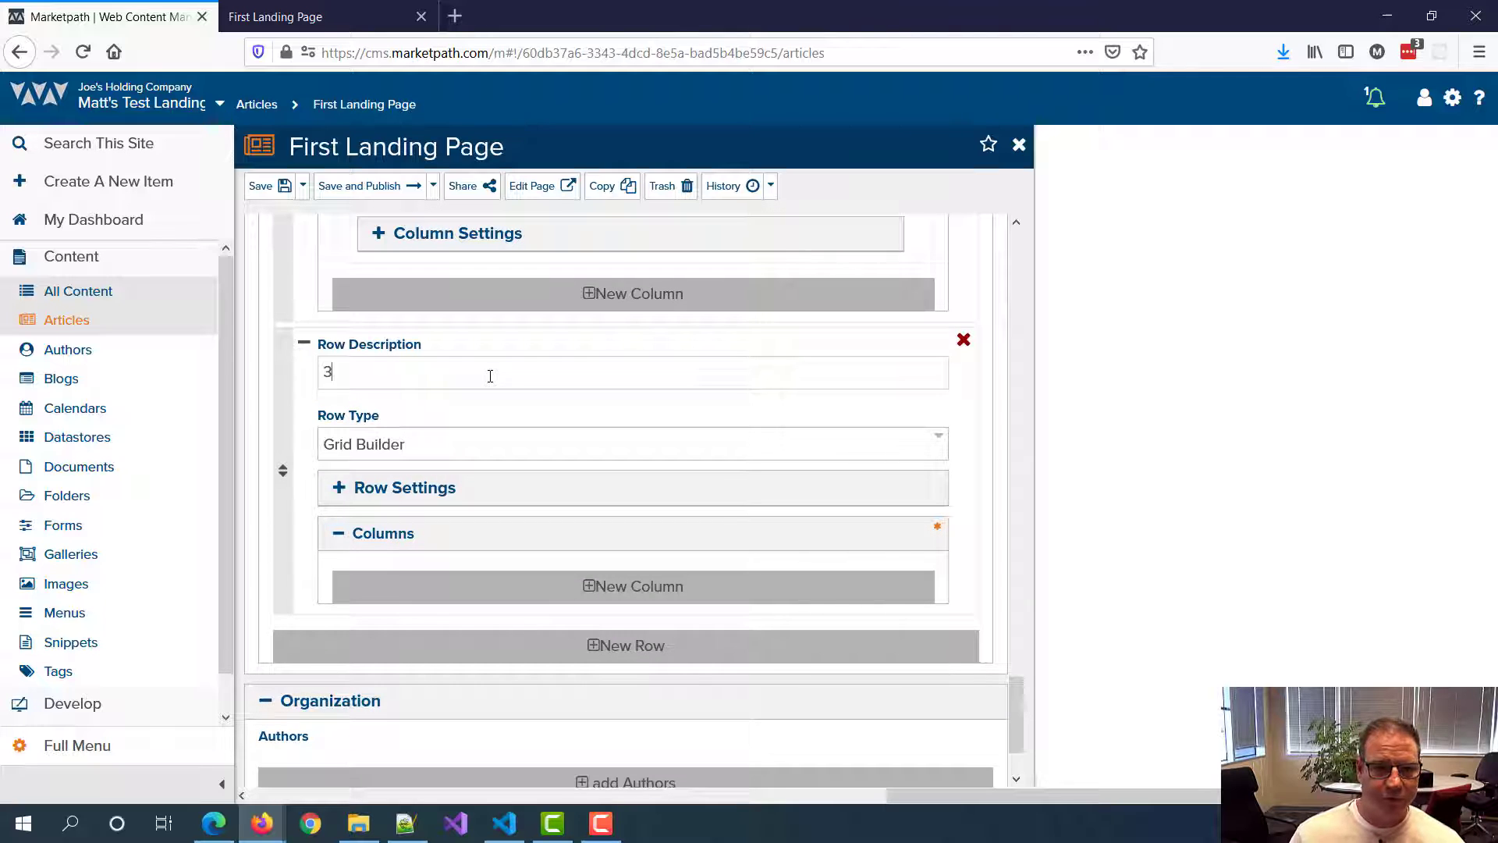
left_click(490, 376)
type("3 Buckets")
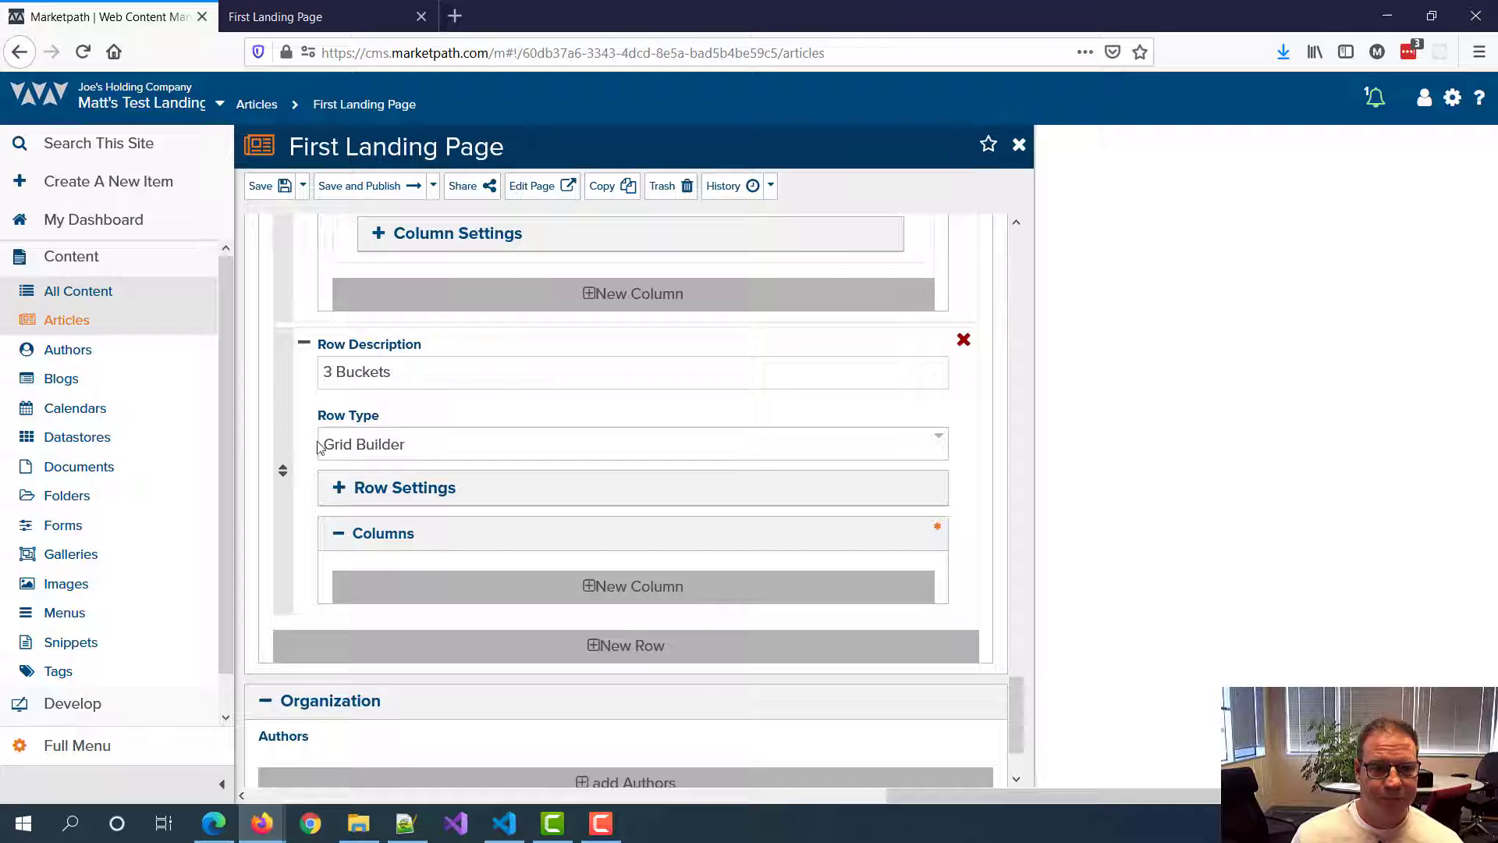
left_click(358, 446)
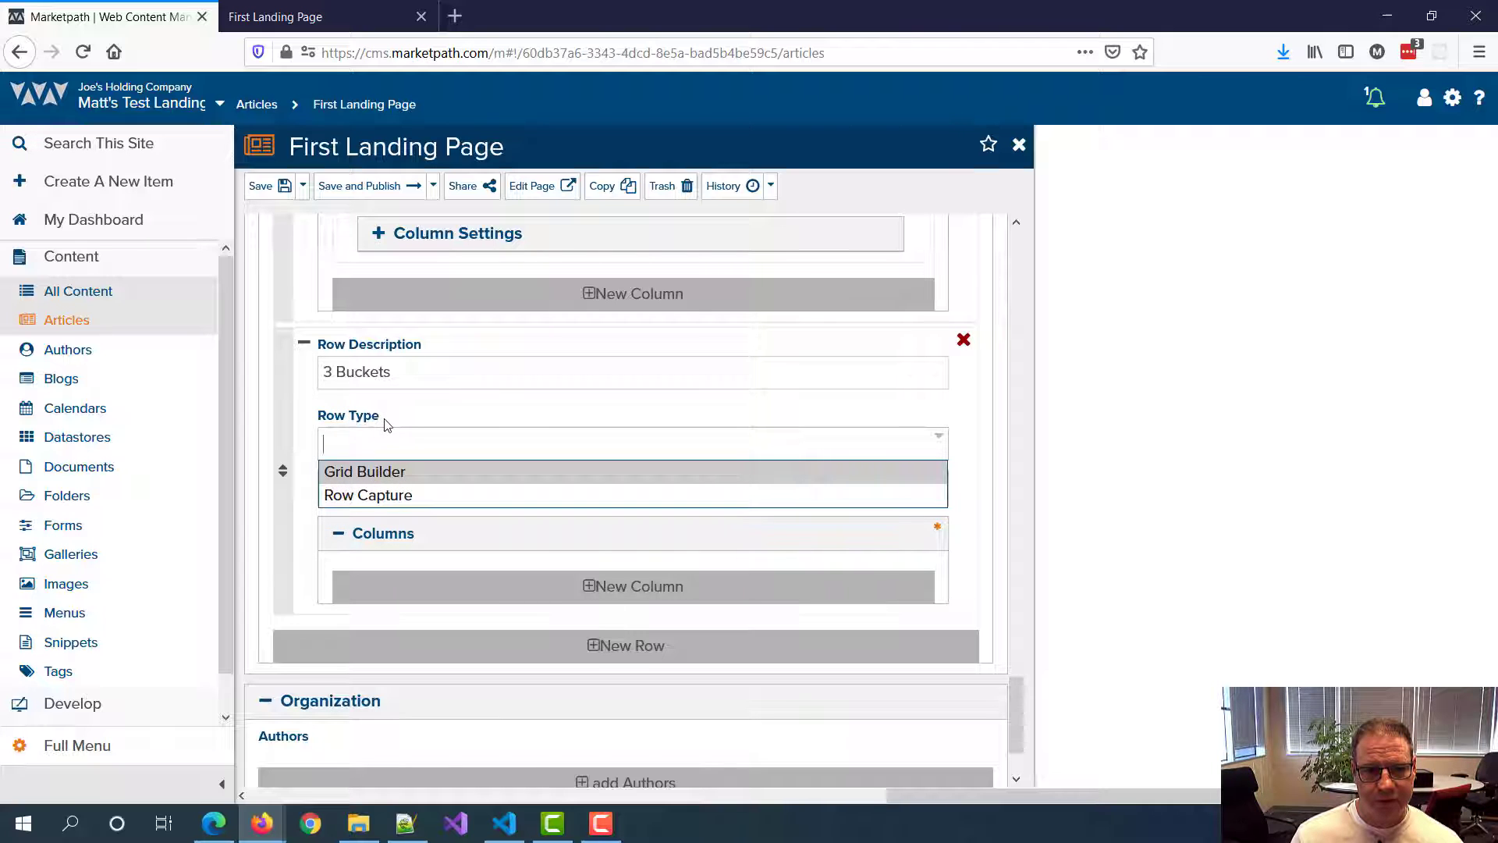
left_click(367, 470)
left_click(387, 444)
left_click(378, 415)
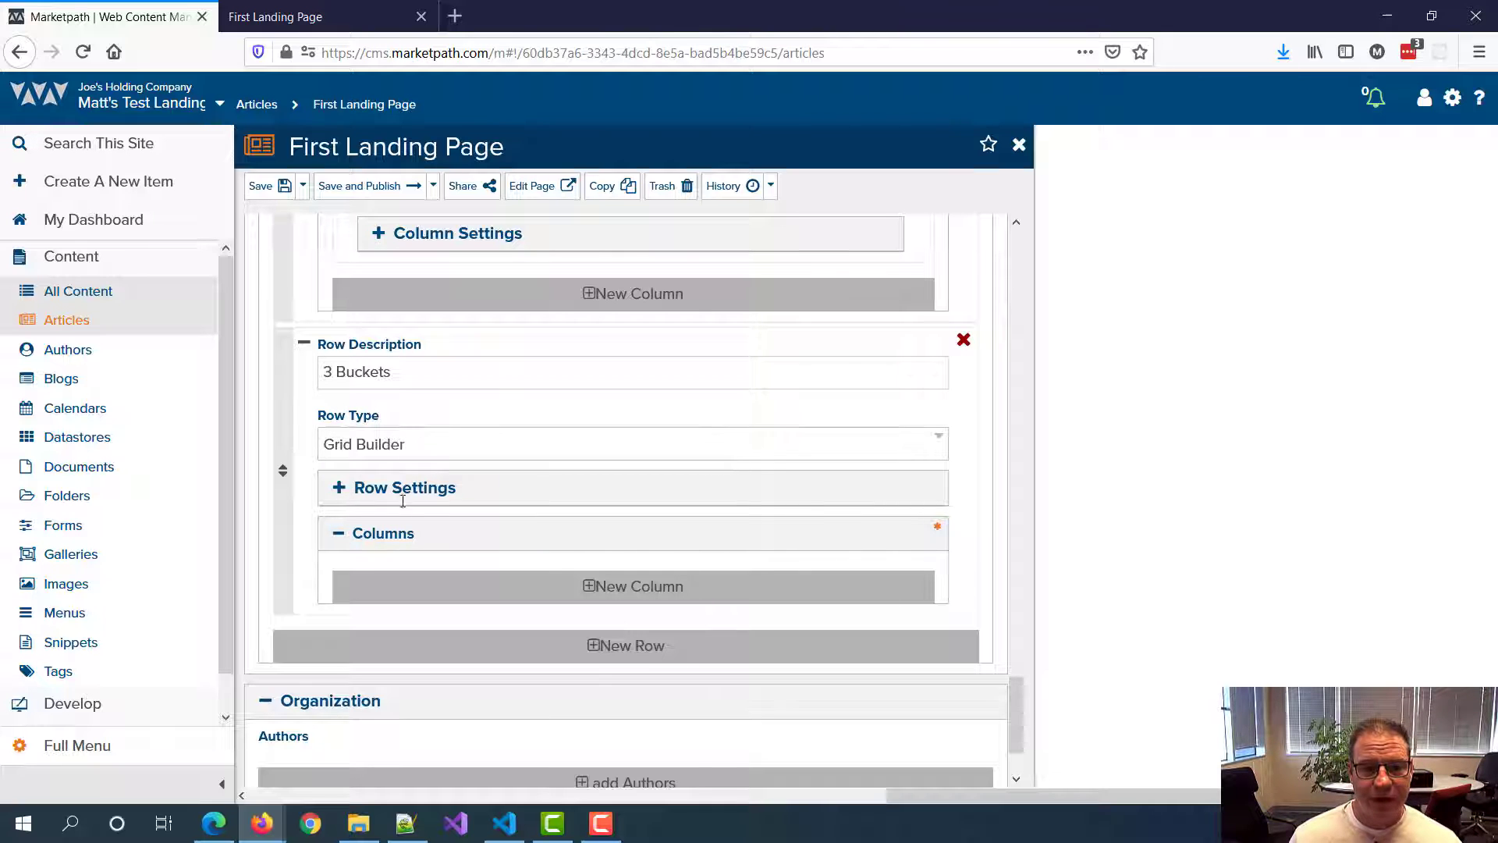
Step: Add a column to the 3 Buckets row and insert the beautiful-foliage-carpet-scenic-autumn-foggy-woo image in its content with width 400
left_click(632, 593)
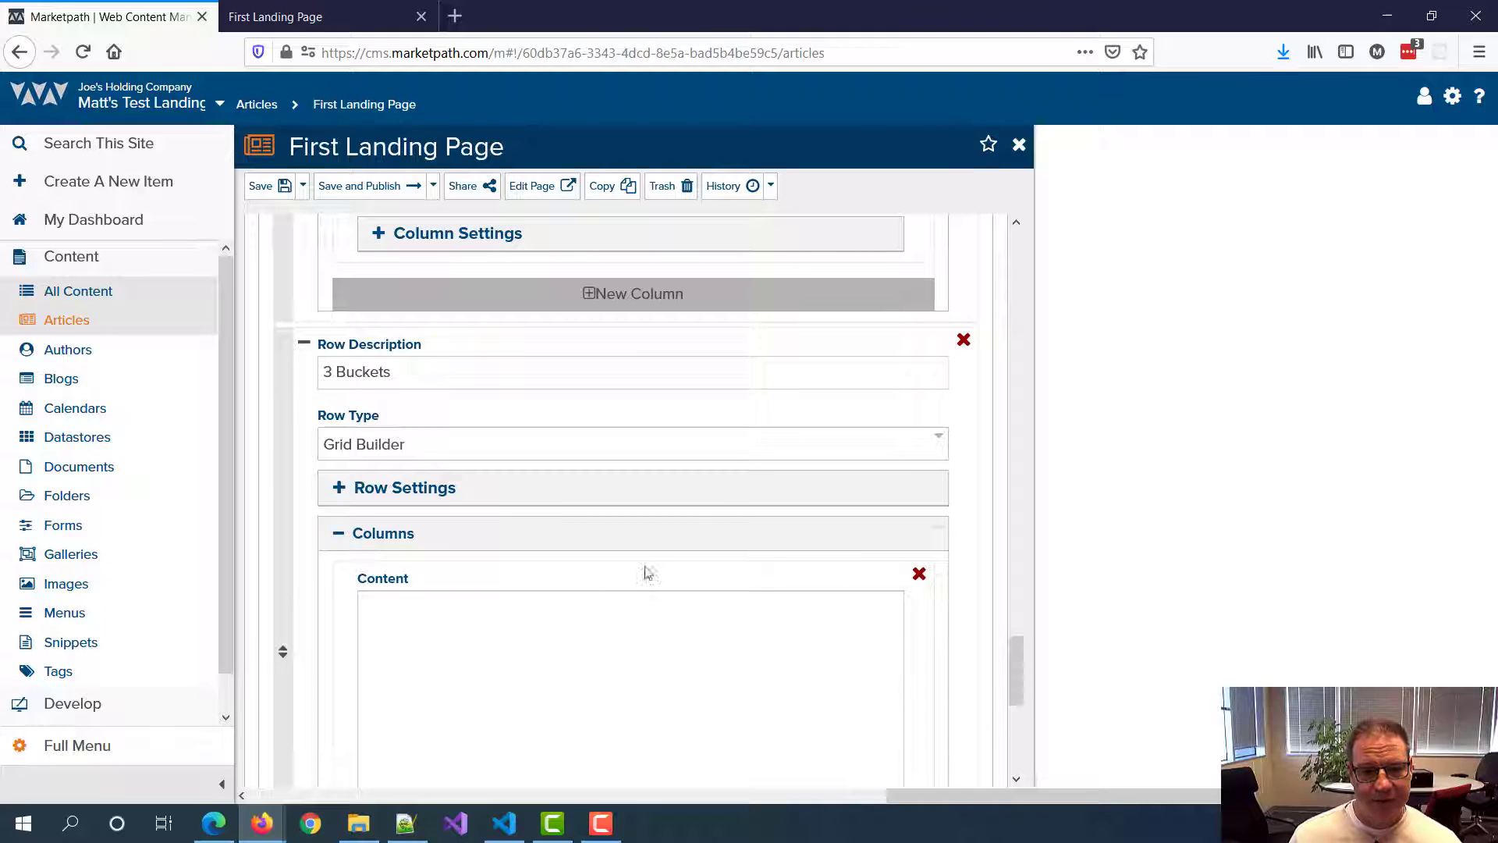
scroll(645, 572, "down", 3)
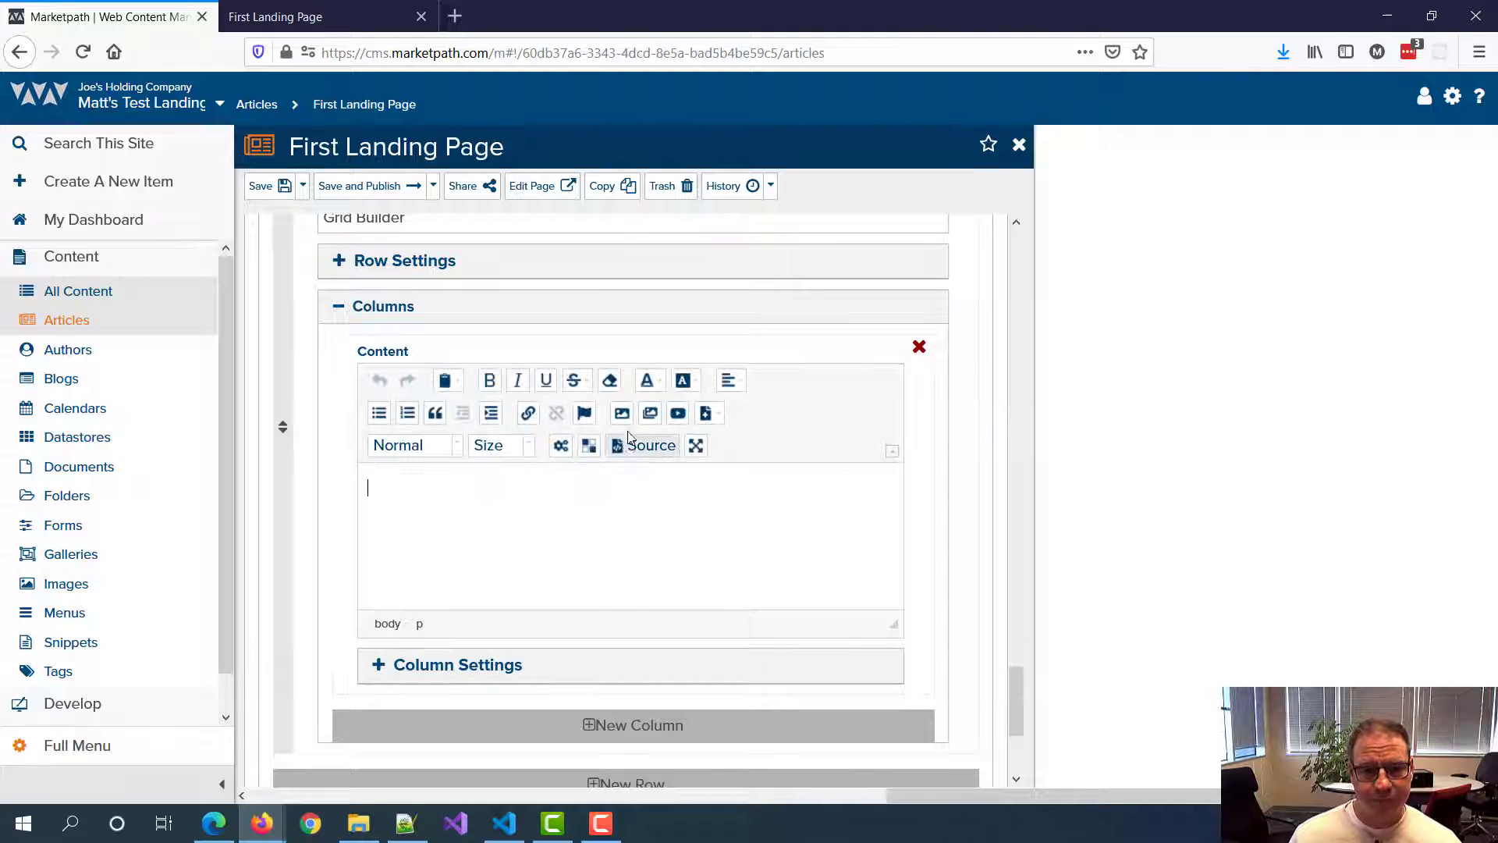
left_click(623, 414)
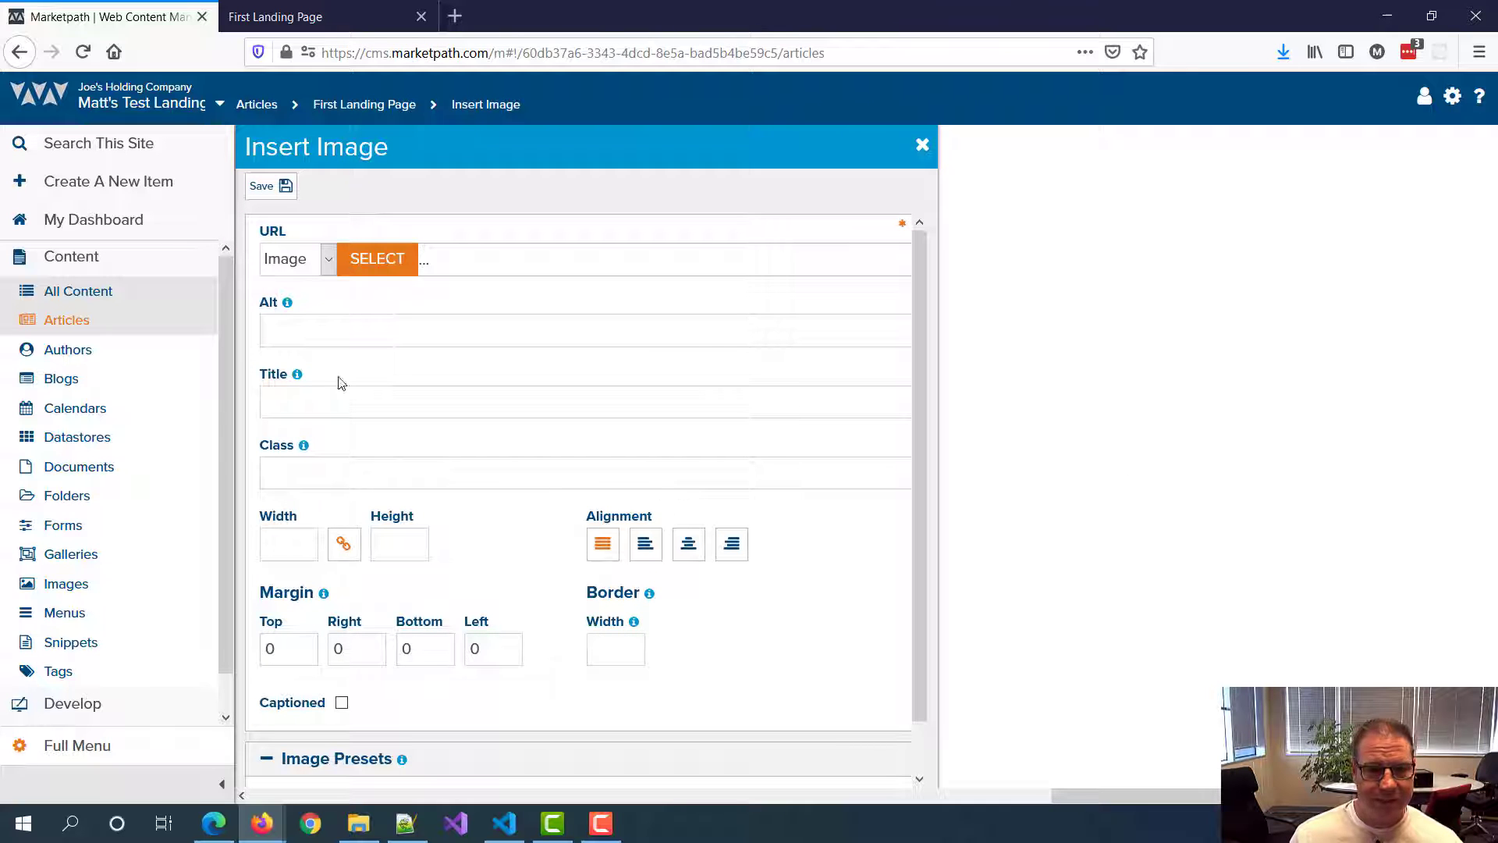
left_click(371, 260)
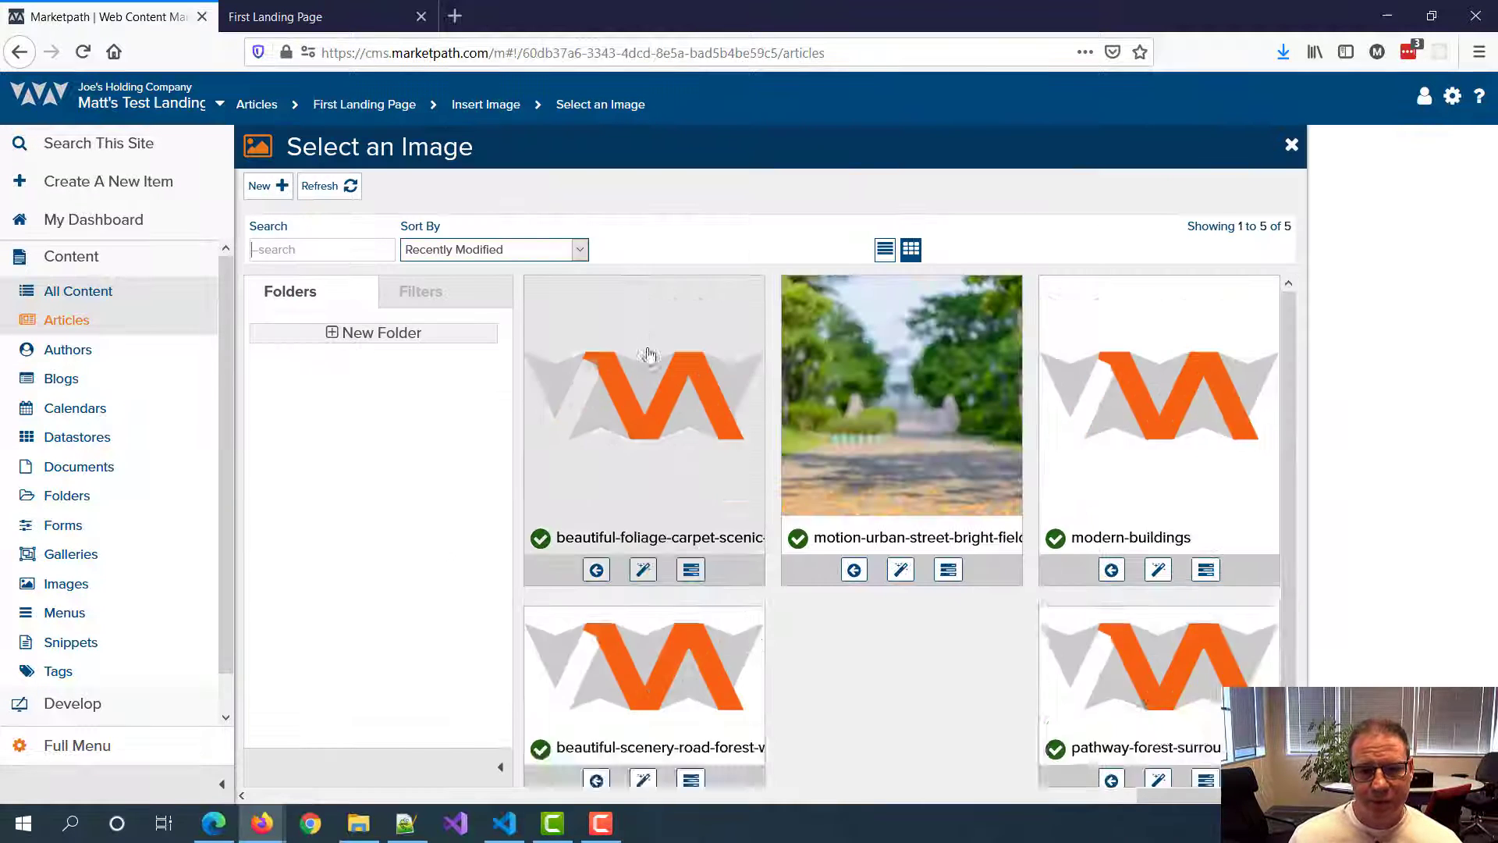
left_click(639, 391)
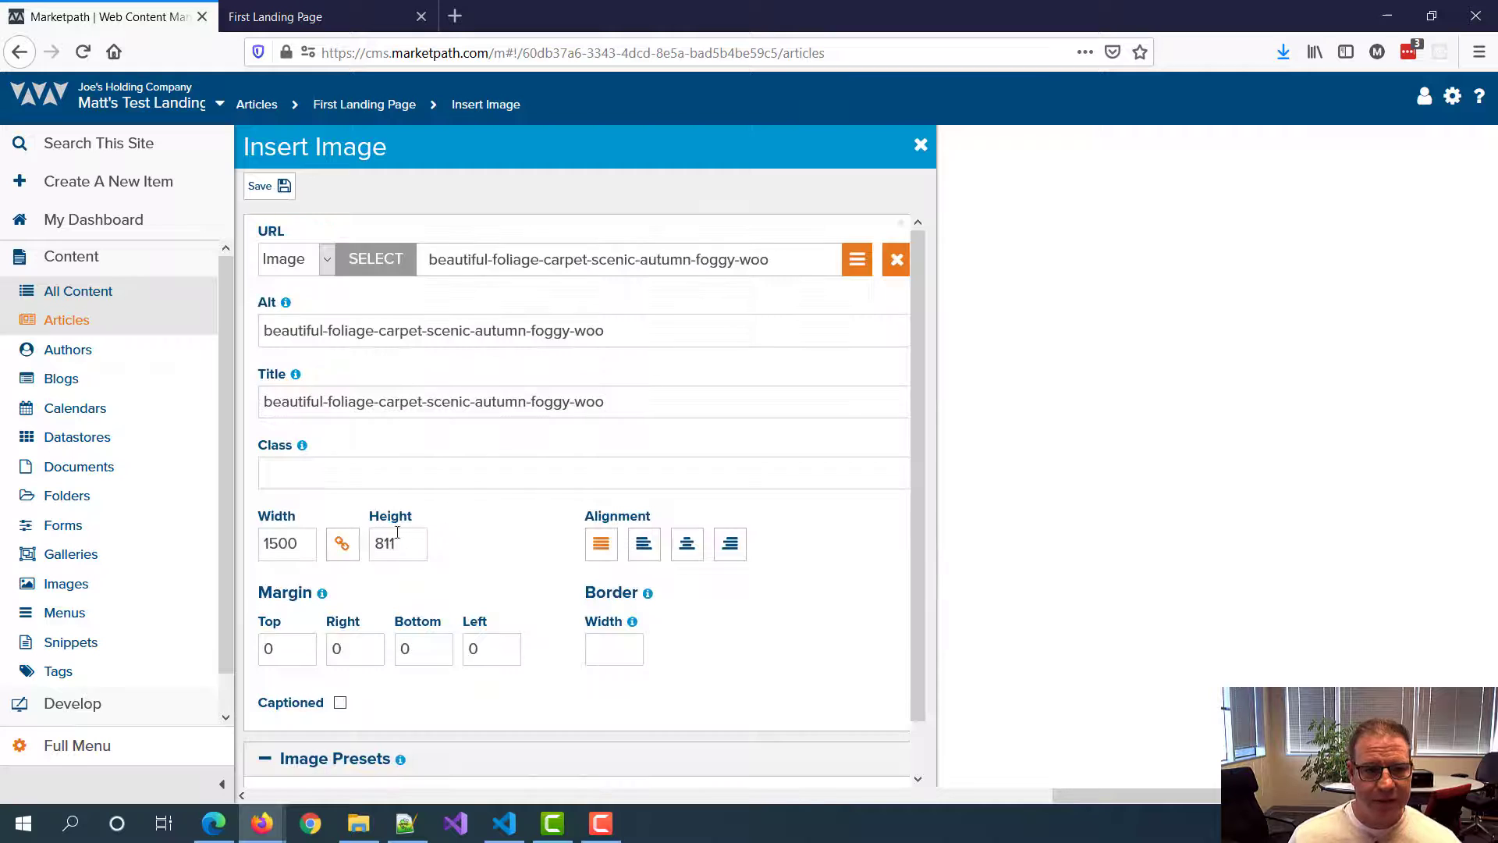
double_click(303, 540)
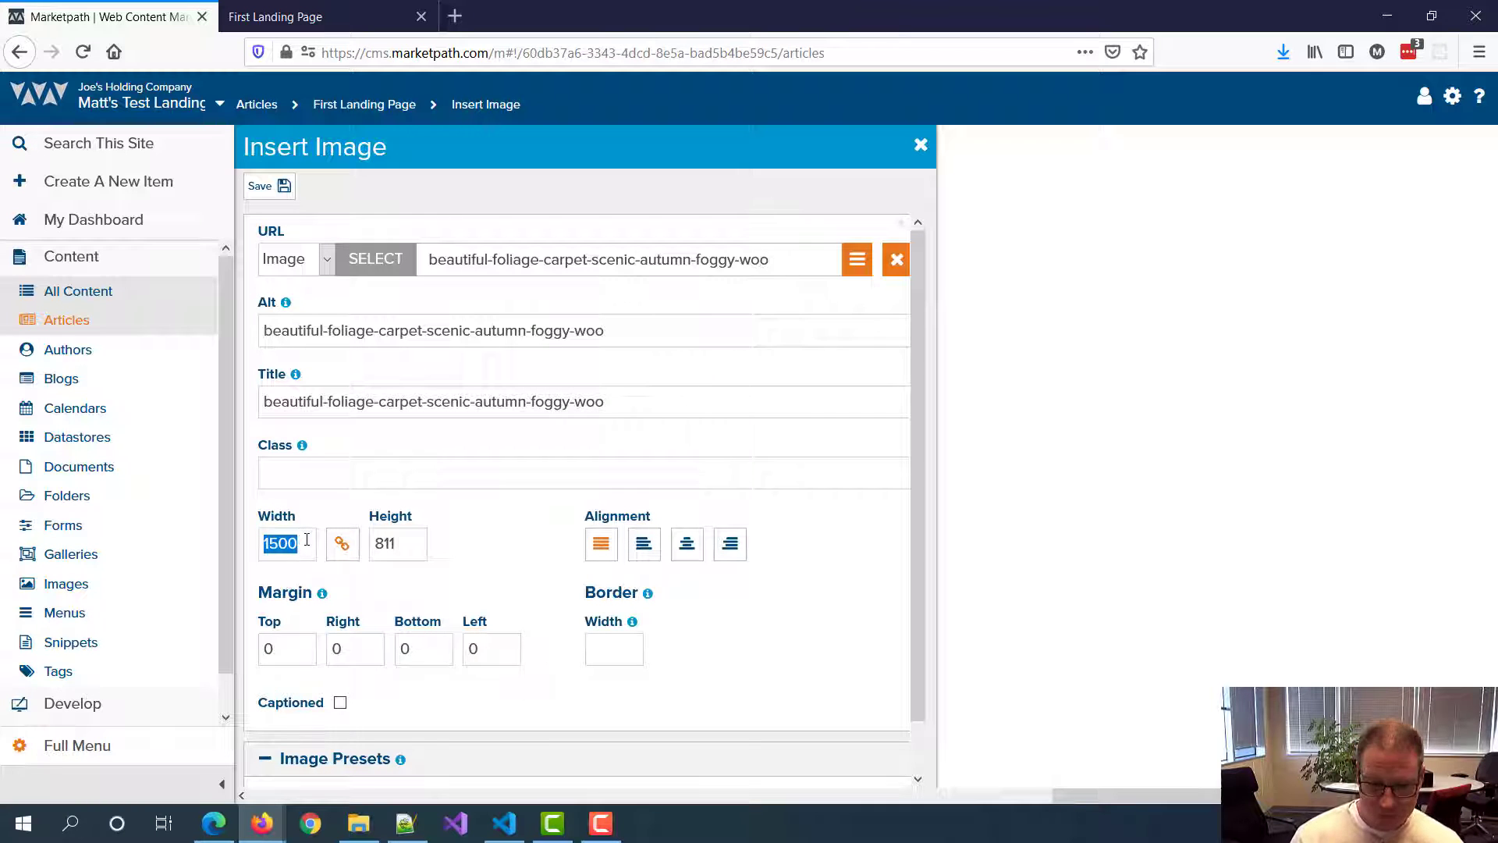
type("400")
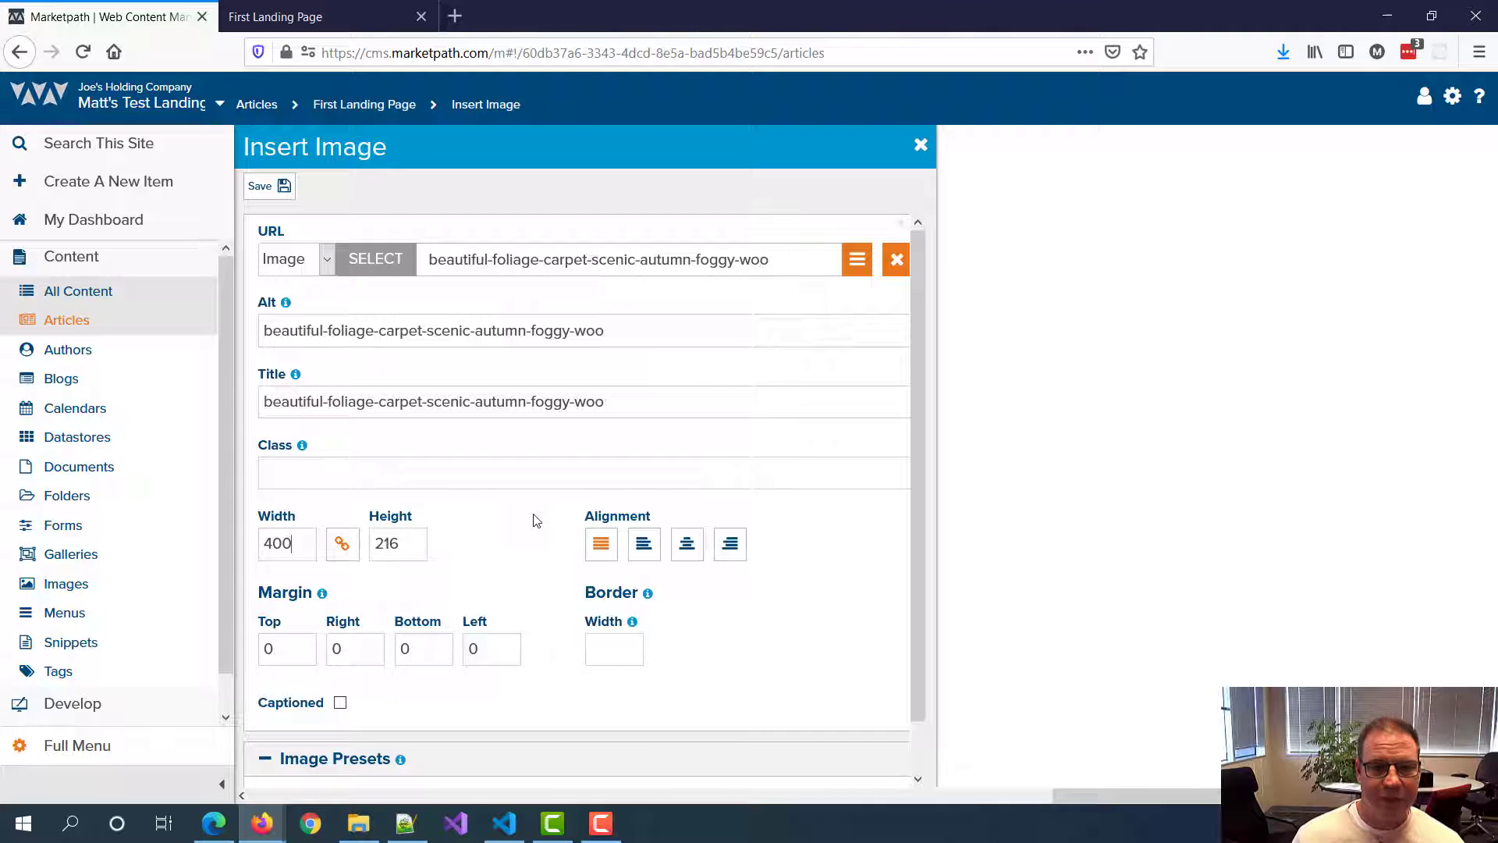
left_click(266, 185)
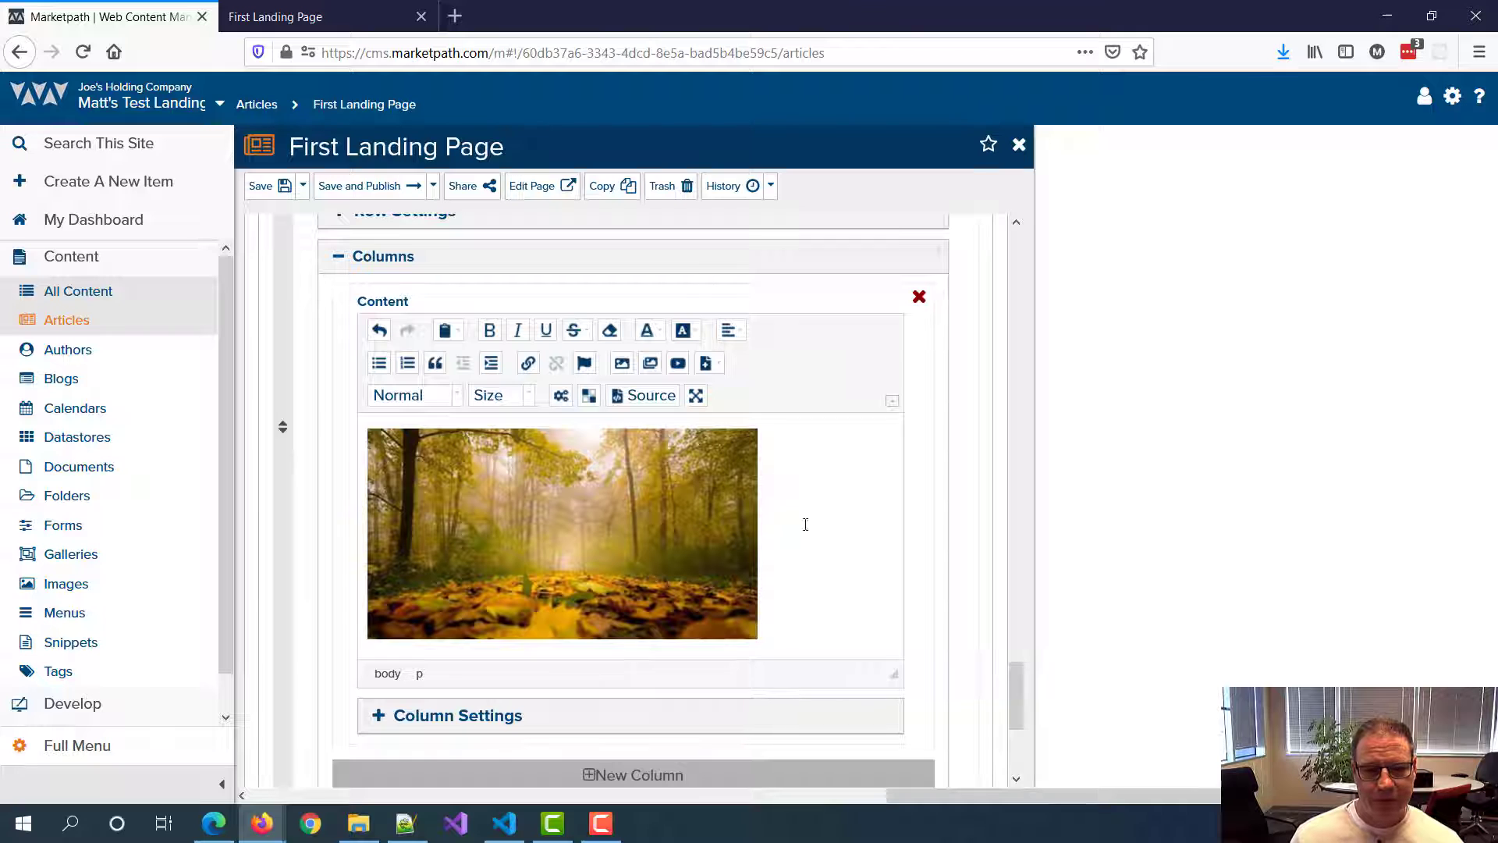
Step: Add the text First Item below the image and format it as Heading 3
key("Return")
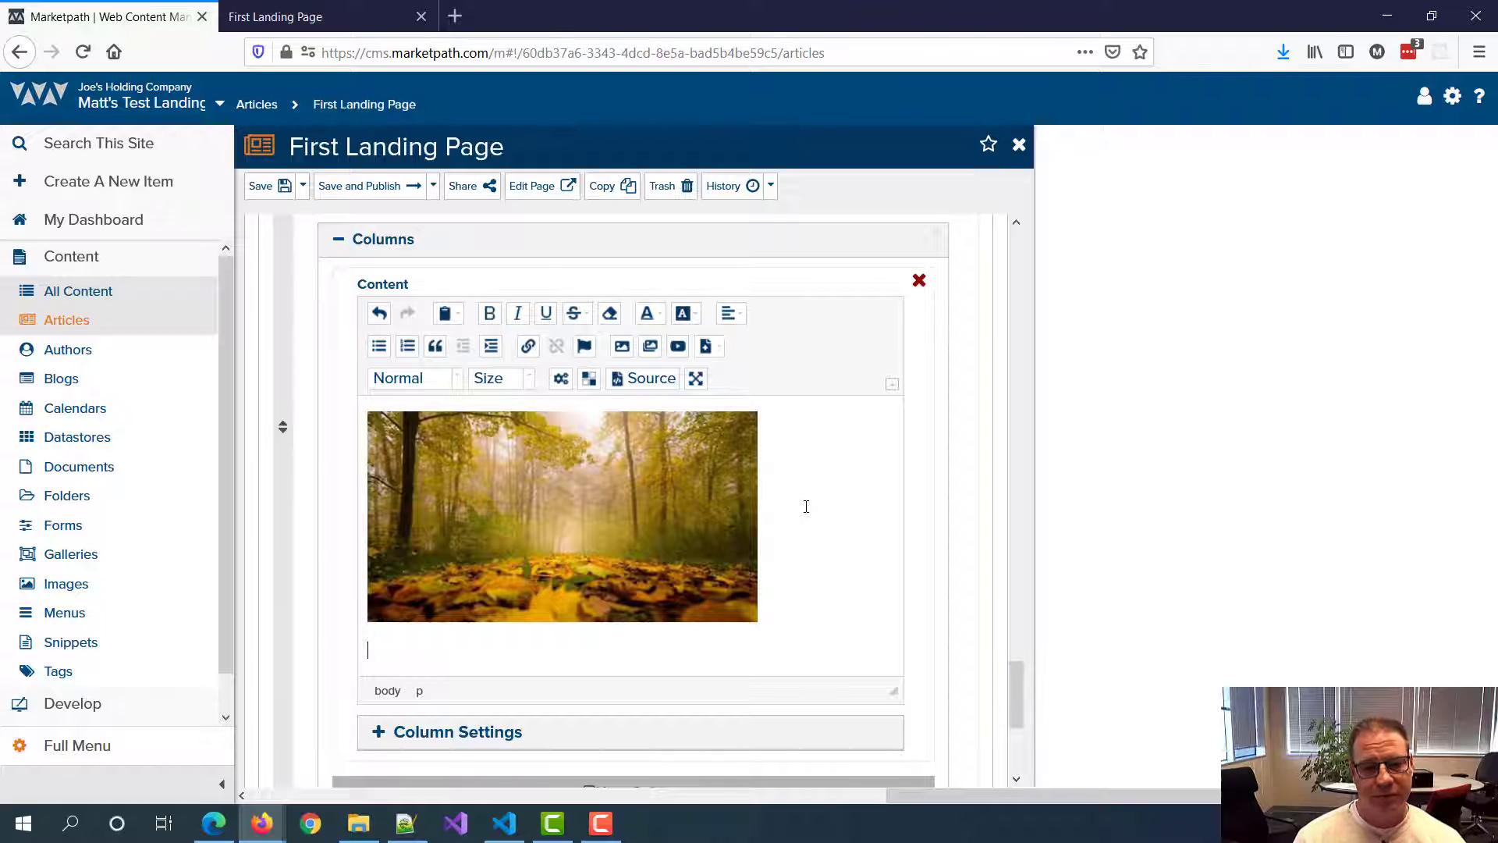
type("First Item")
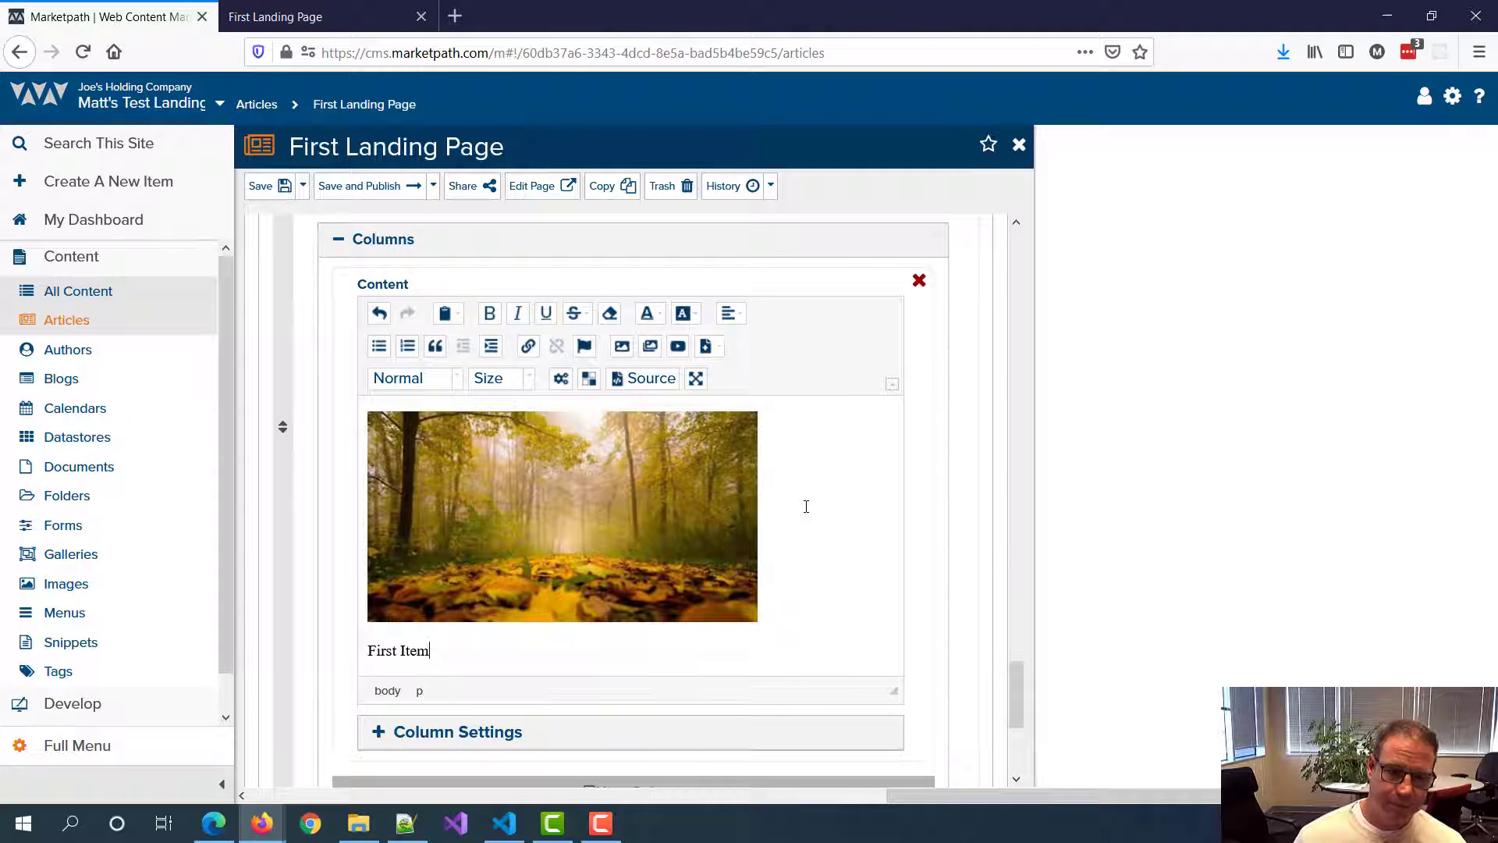
scroll(465, 432, "down", 1)
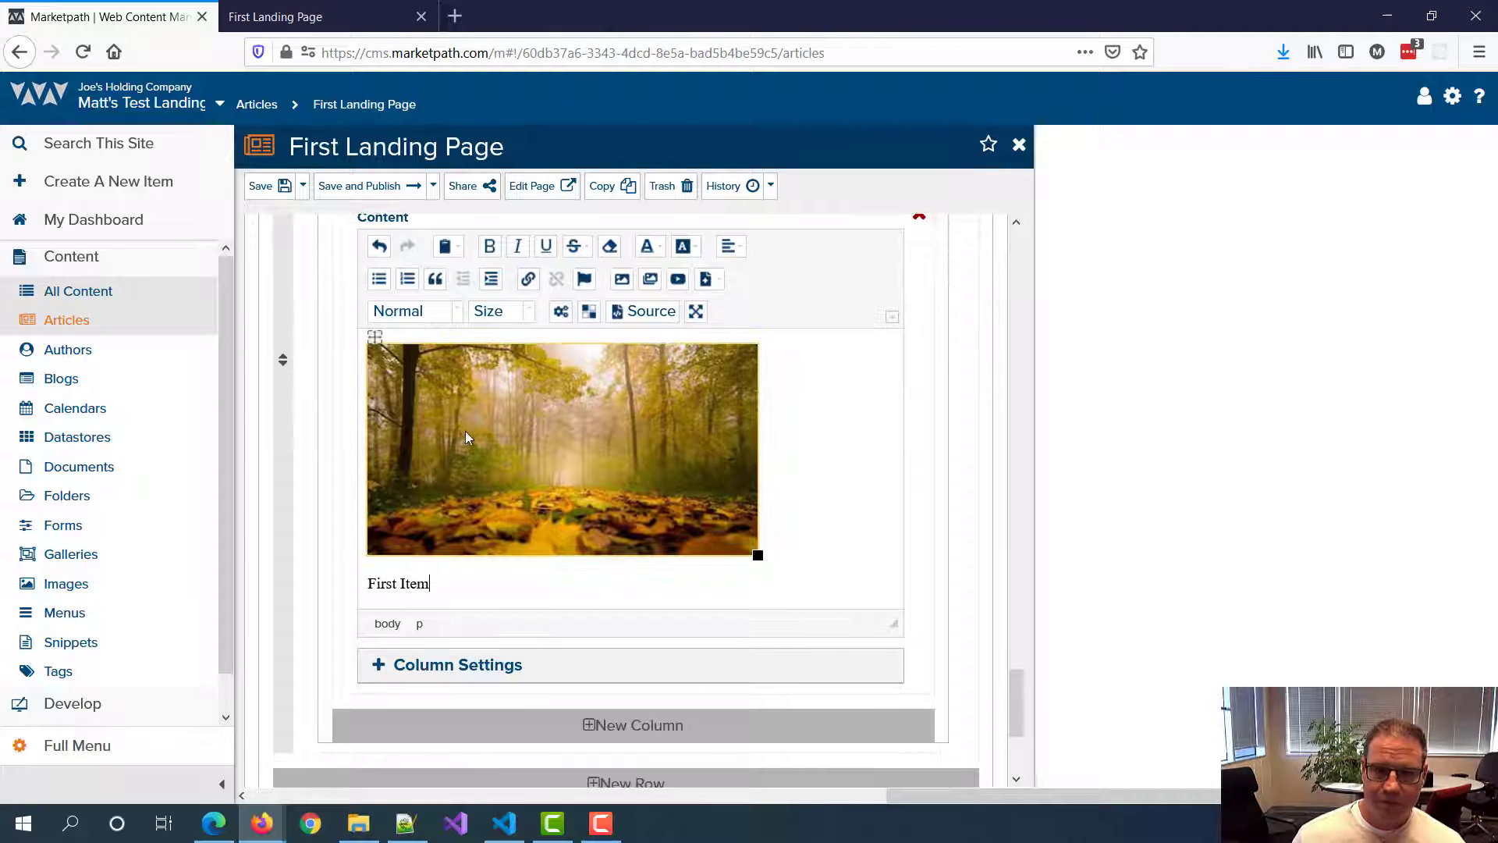
left_click(437, 311)
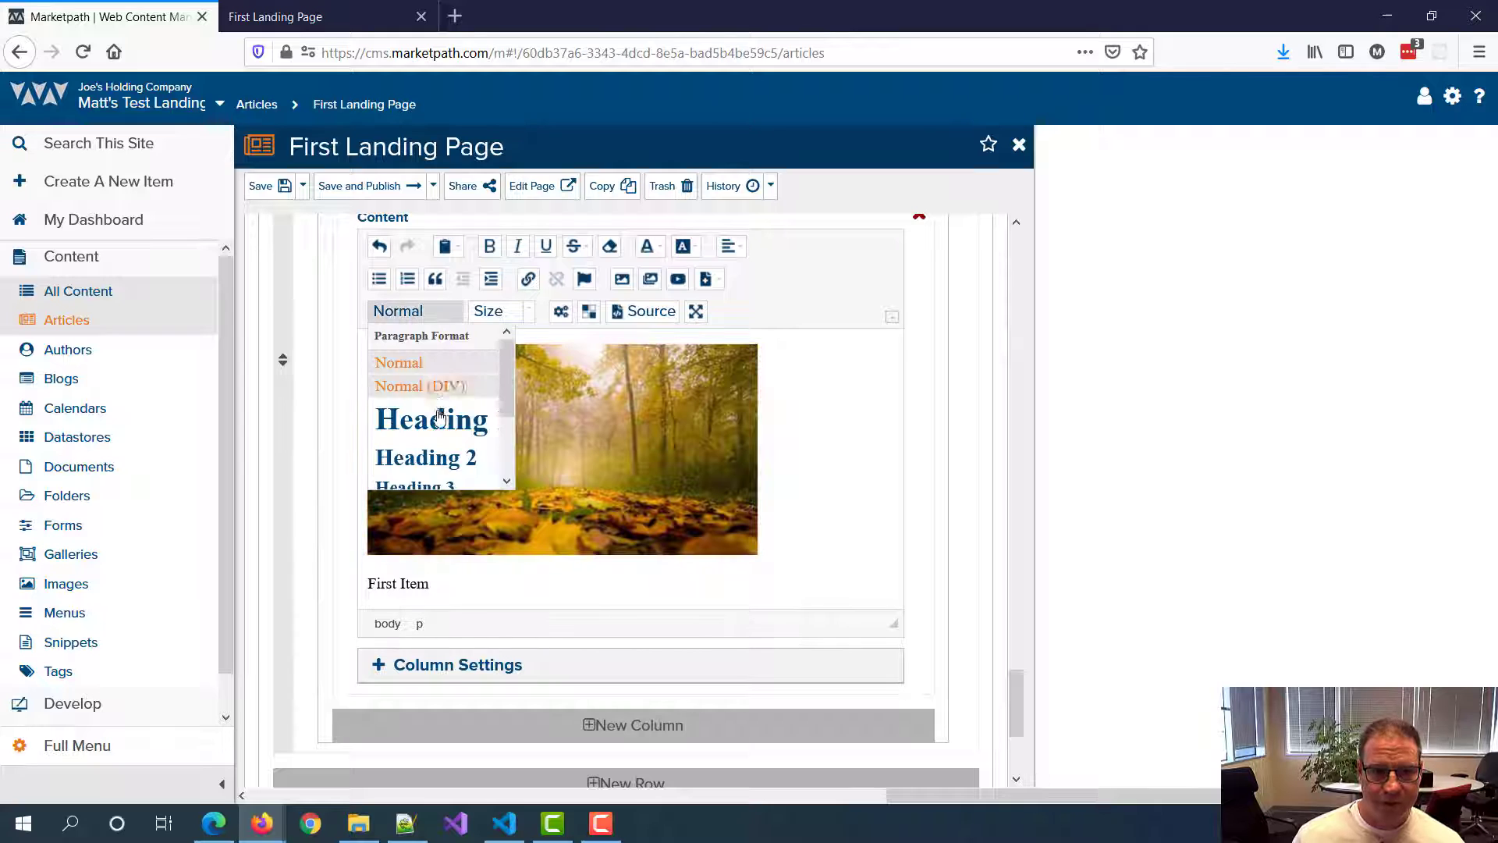
left_click(441, 487)
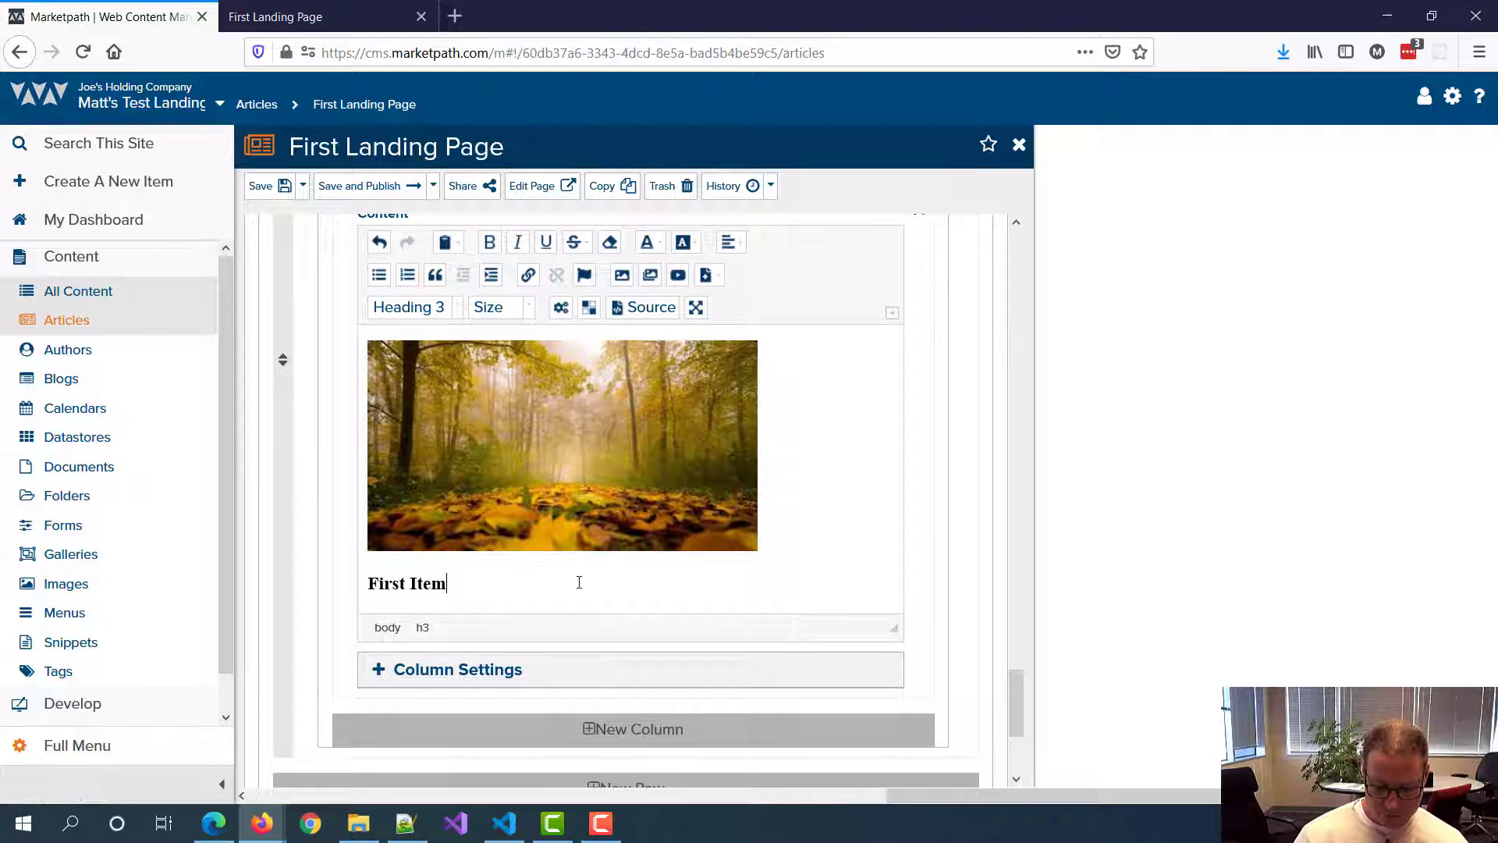
Step: Below the First Item heading, add a placeholder paragraph copied from the text editor, running from "Lorem ipsum dolor sit amet" to "orci id massa."
key("Return")
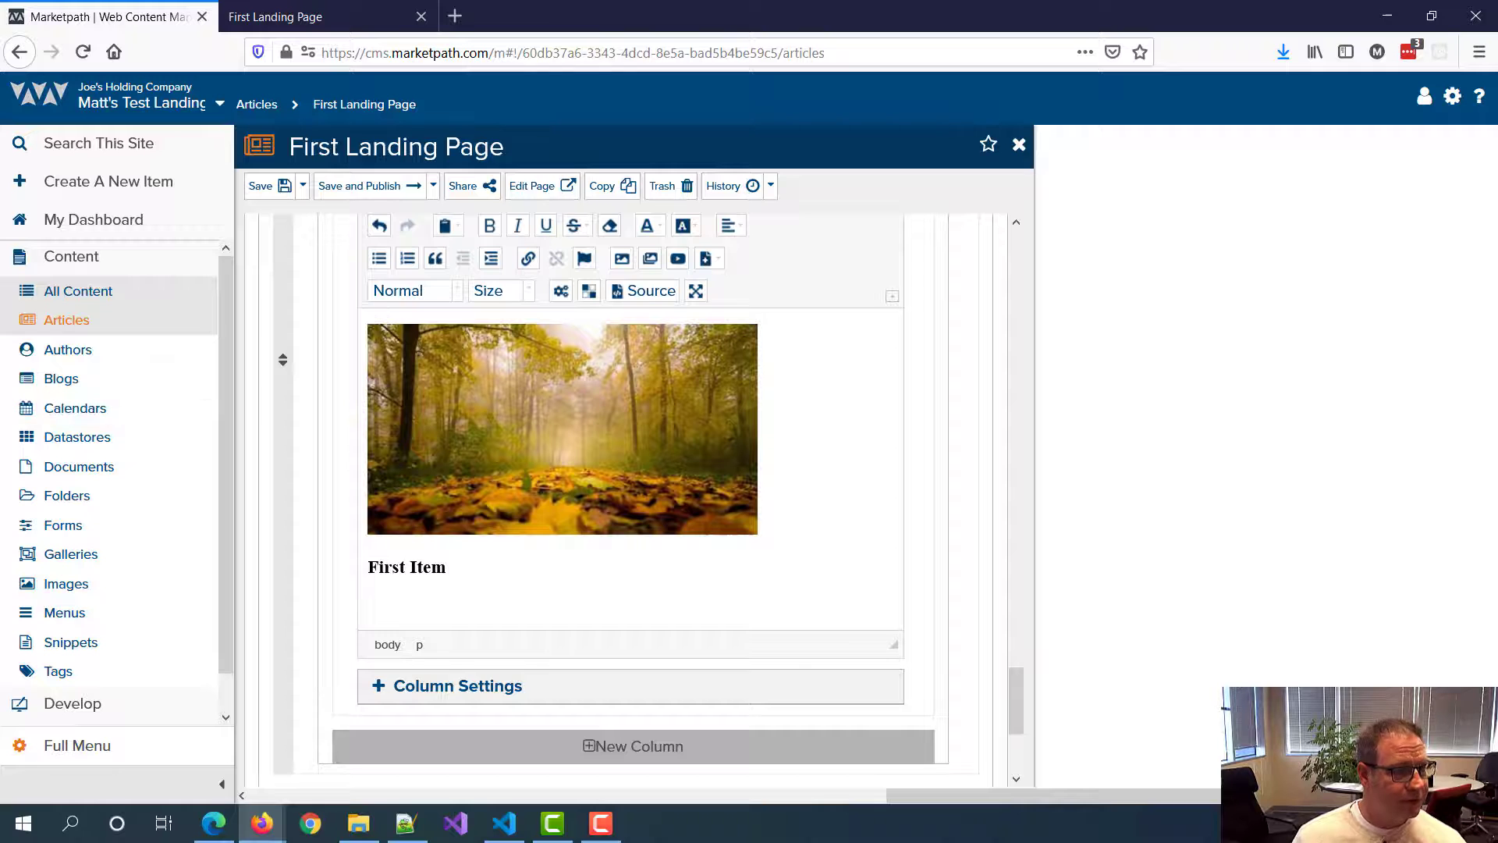
key("alt+Tab")
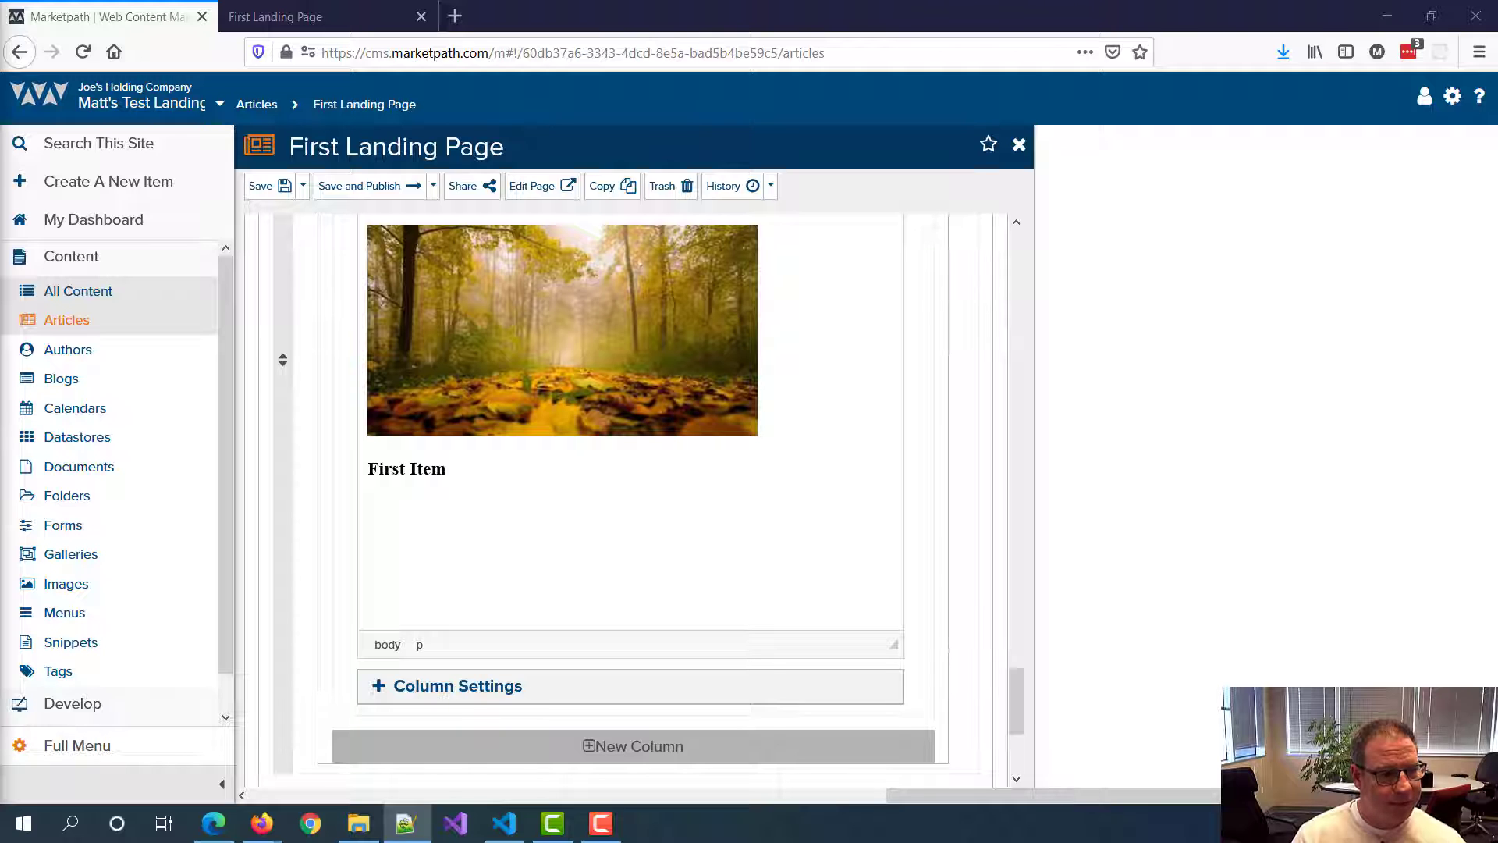
left_click(592, 557)
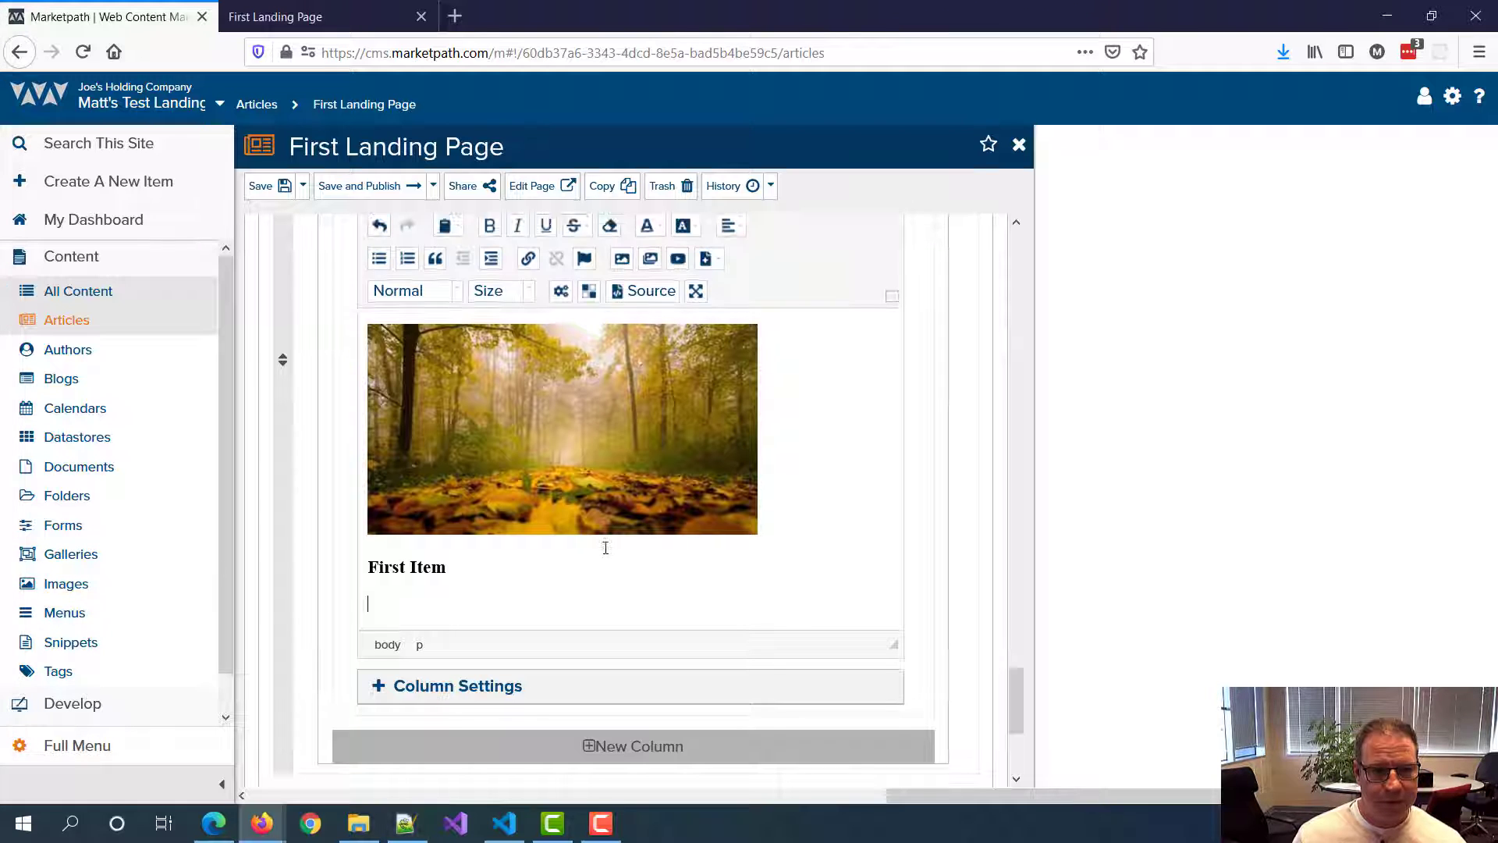
type("Lorem ipsum dolor sit amet, consectetur adipiscing elit. Nunc sodales, velit at pulvinar auctor, nunc nibh euismod metus, ut accumsan lorem orci id massa.")
left_click(799, 422)
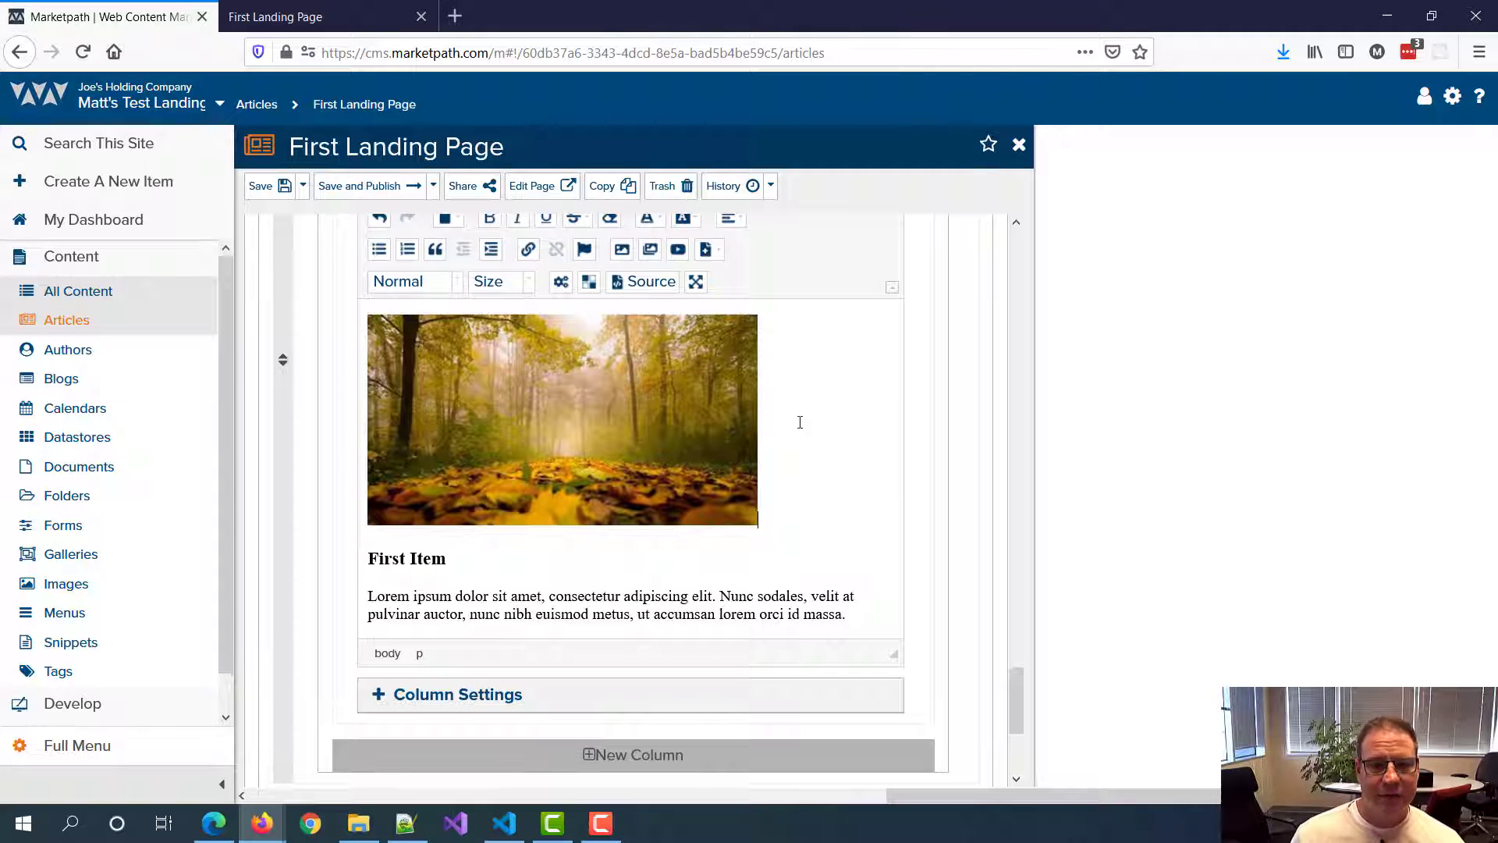
key("ctrl+a")
left_click(807, 484)
scroll(807, 480, "up", 2)
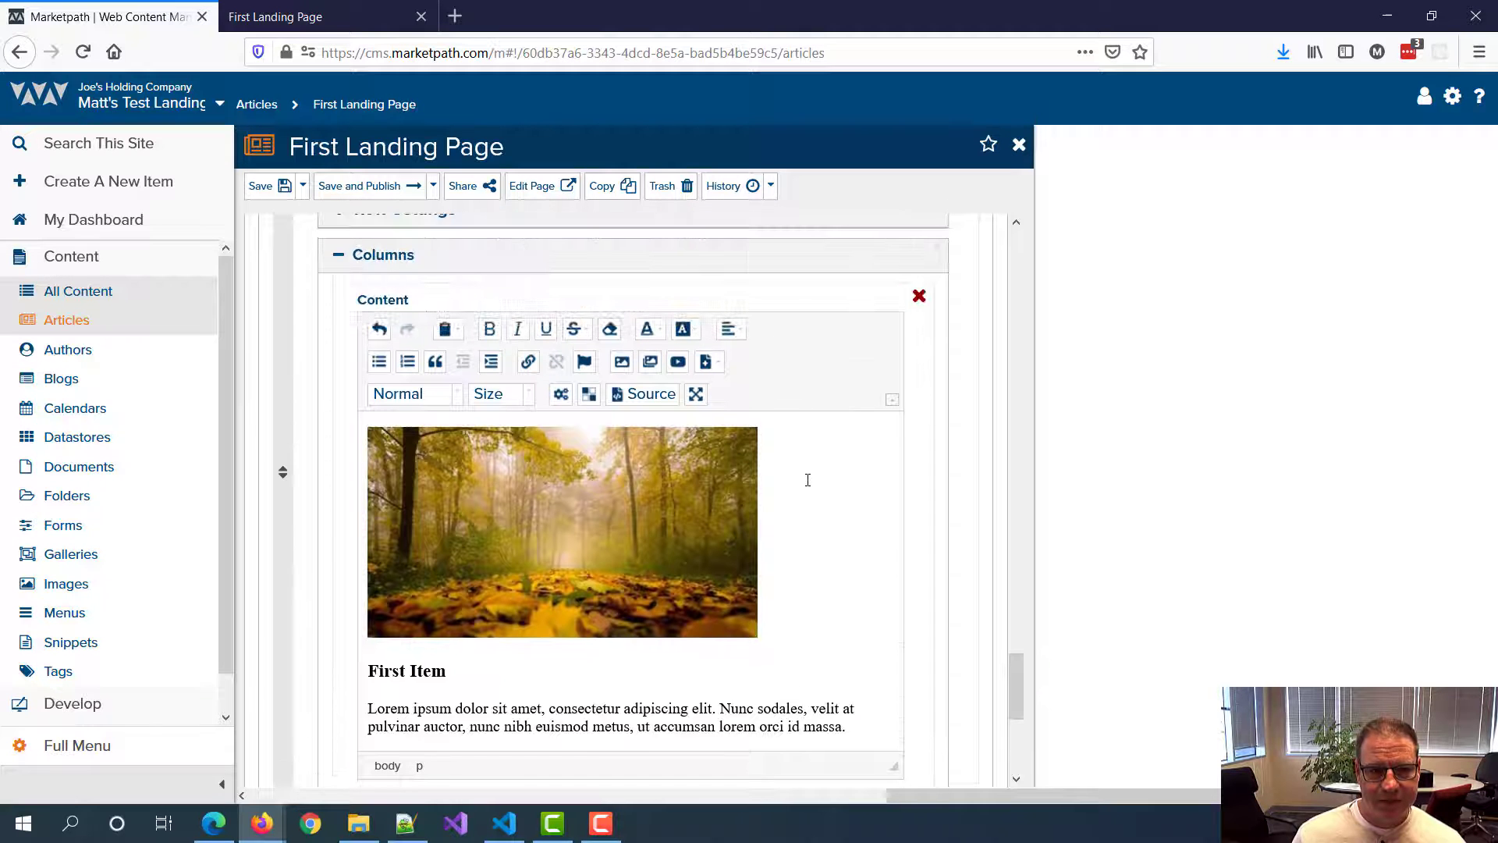
Step: Add two more columns to the 3 Buckets row below the First Item column
scroll(833, 444, "down", 4)
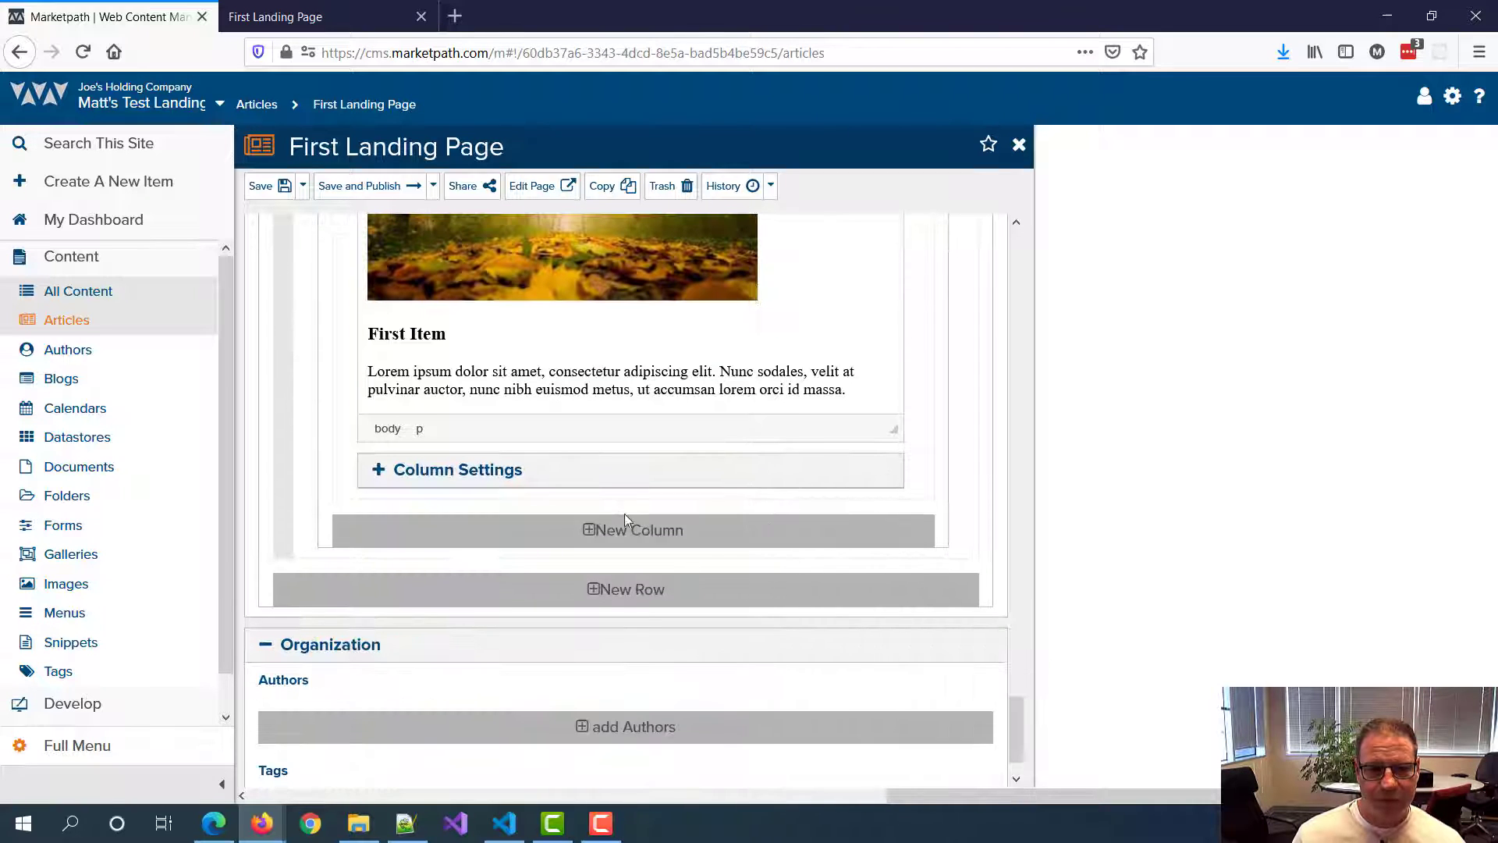
left_click(624, 519)
scroll(654, 490, "down", 4)
left_click(642, 575)
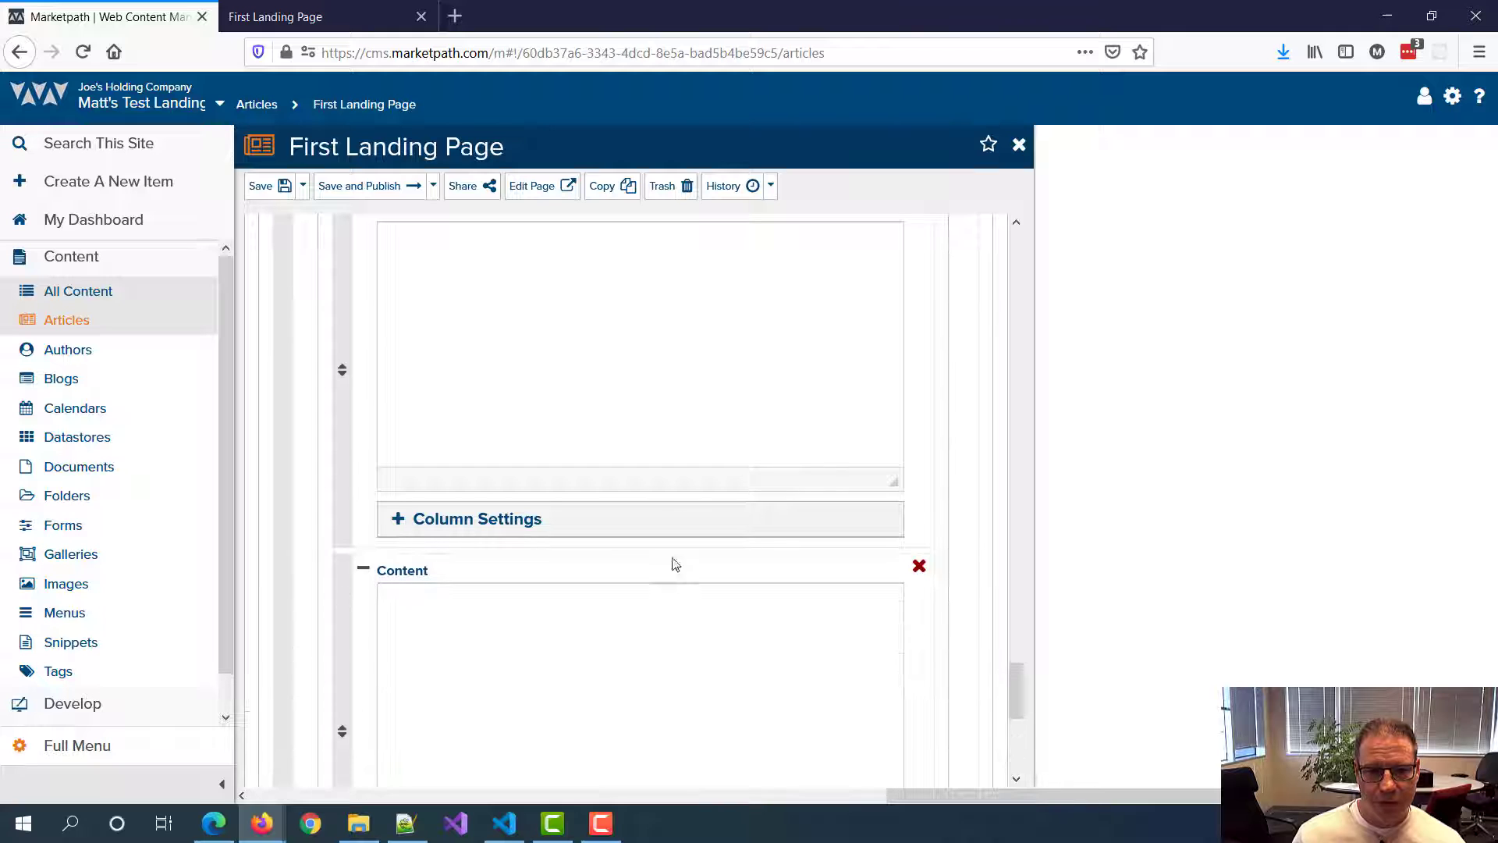
scroll(657, 465, "down", 2)
scroll(657, 465, "down", 3)
scroll(645, 452, "up", 5)
left_click(627, 440)
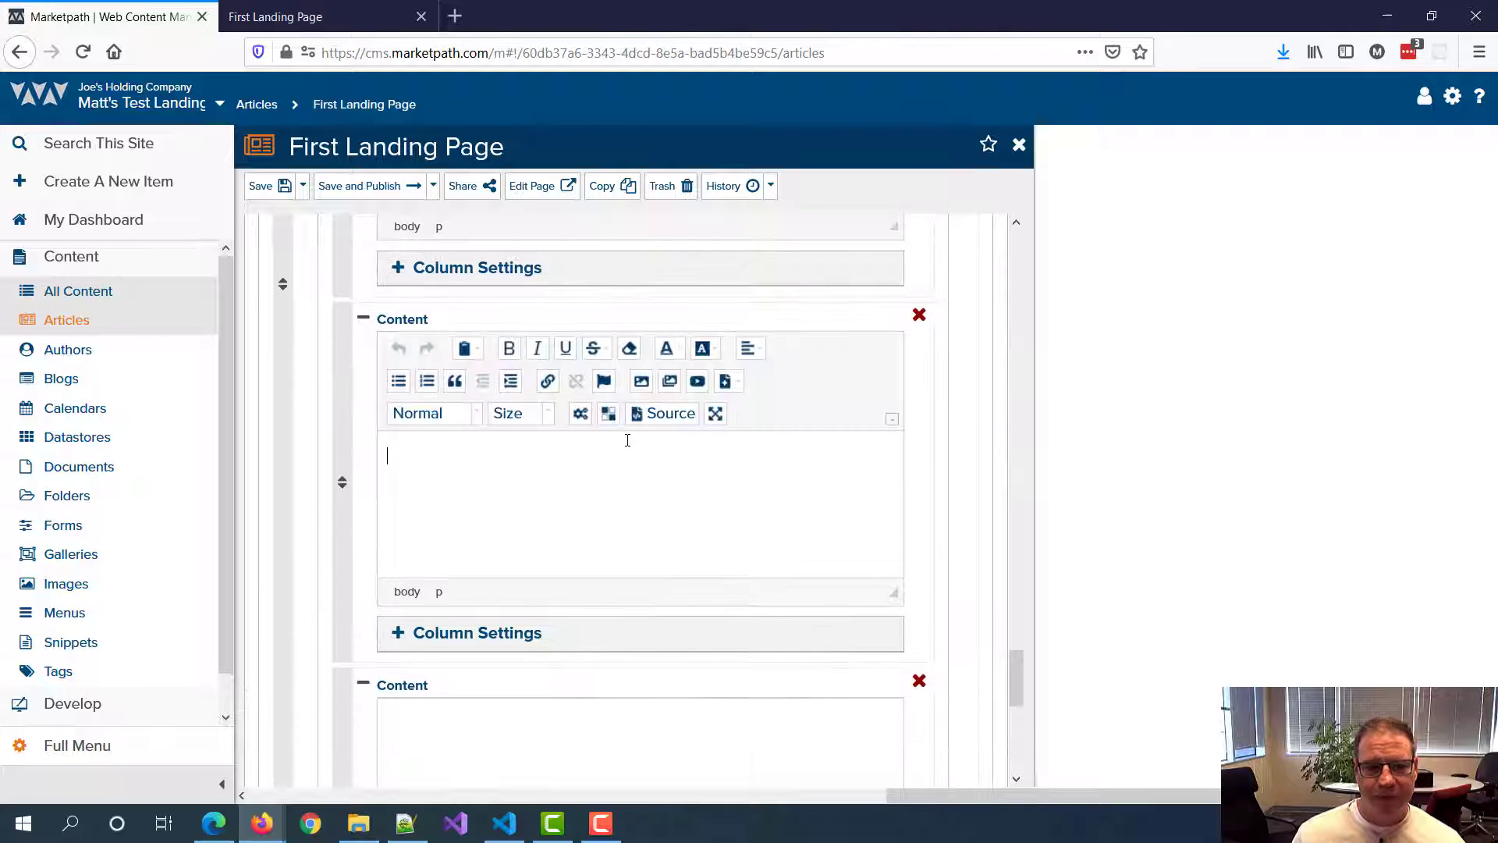
Step: Try to copy the first column's image, heading and paragraph directly into the second column's content
scroll(635, 421, "up", 5)
left_click(736, 428)
key("ctrl+a")
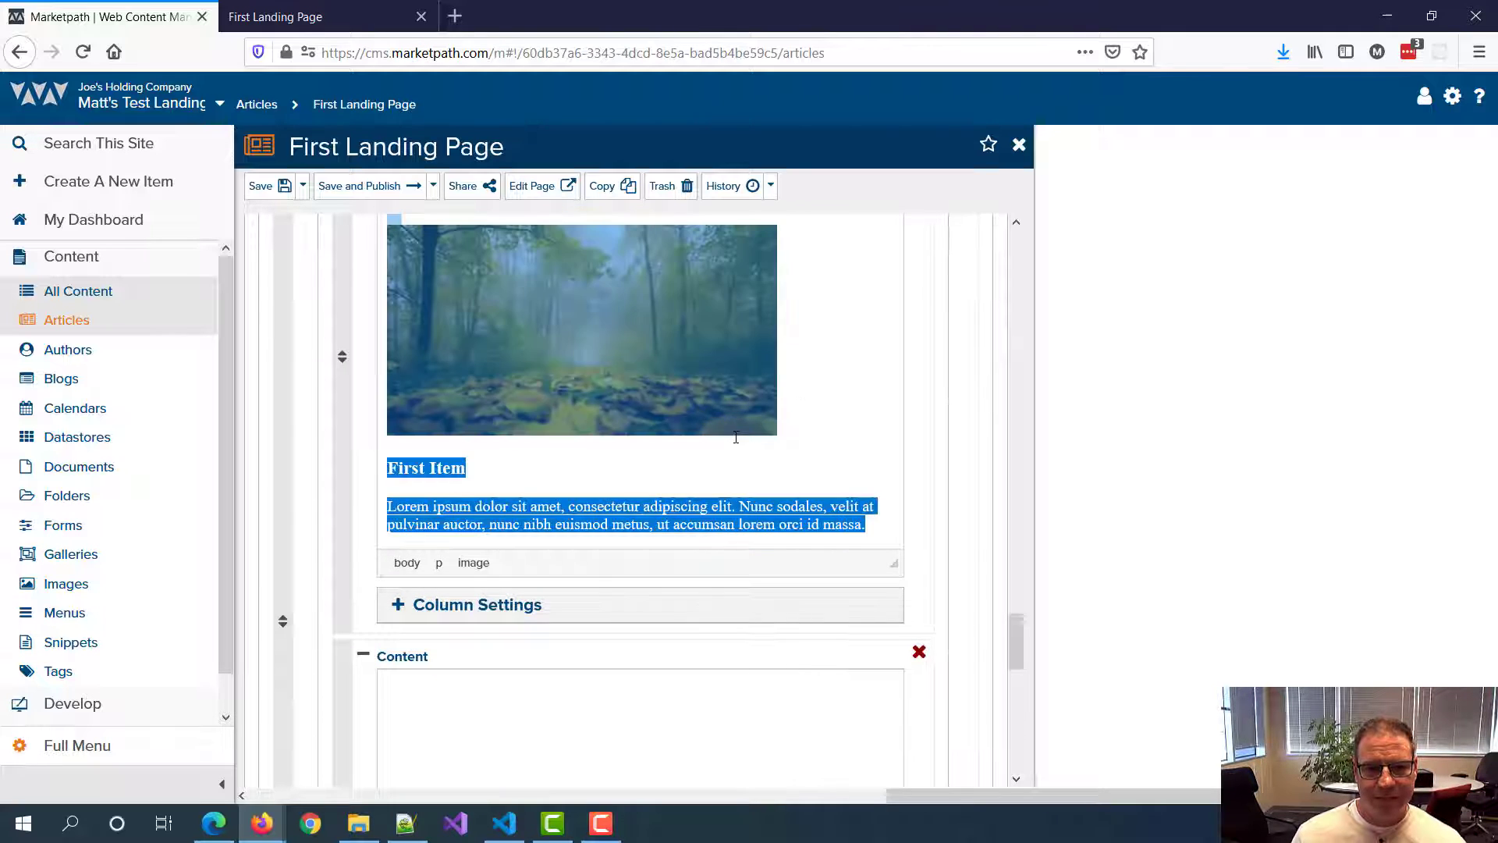
key("ctrl+c")
scroll(718, 434, "down", 3)
left_click(666, 441)
key("ctrl+v")
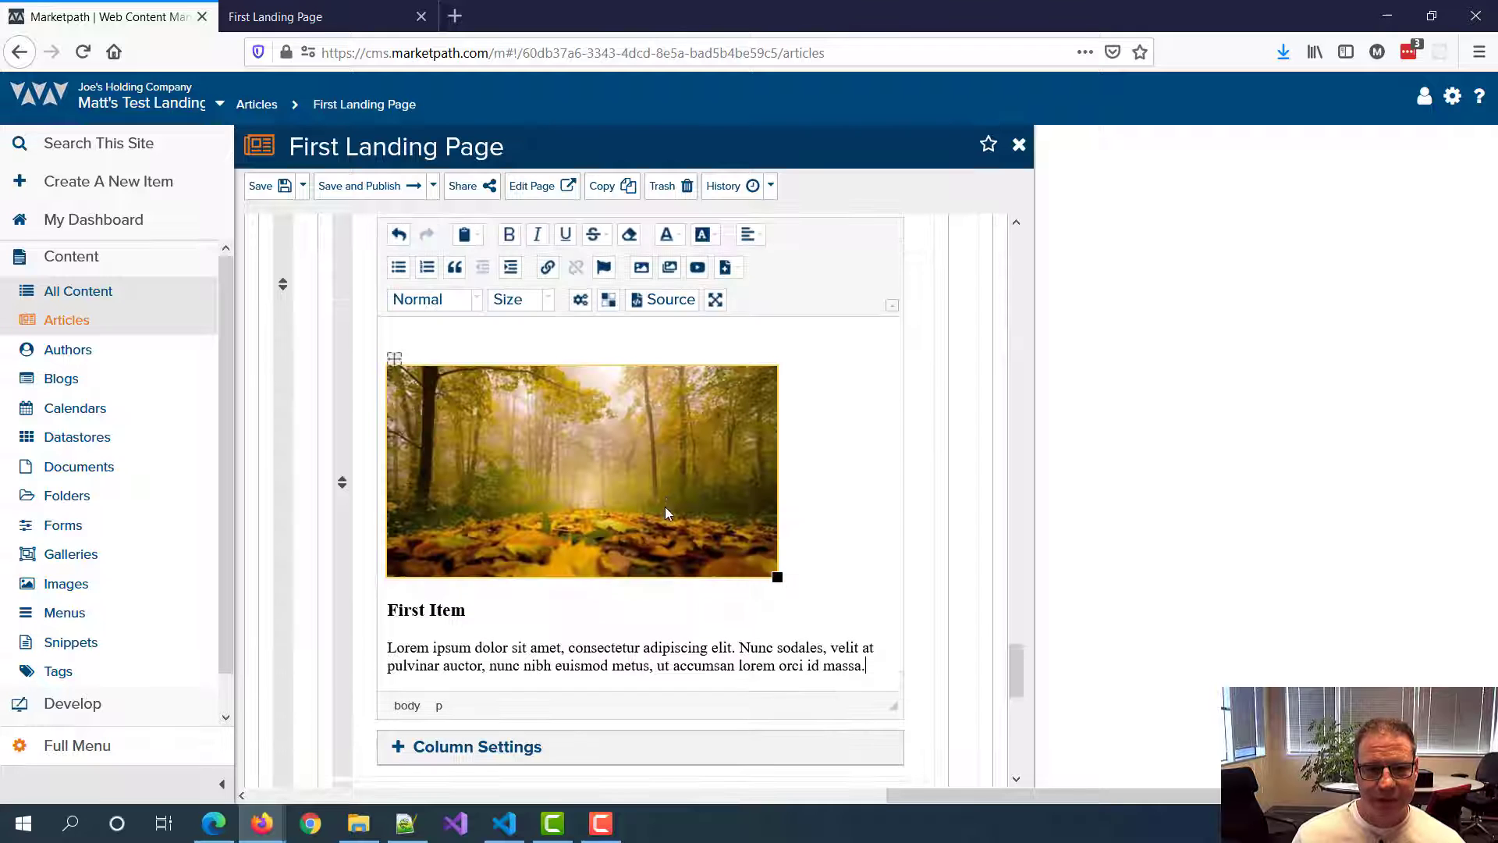
scroll(635, 512, "up", 2)
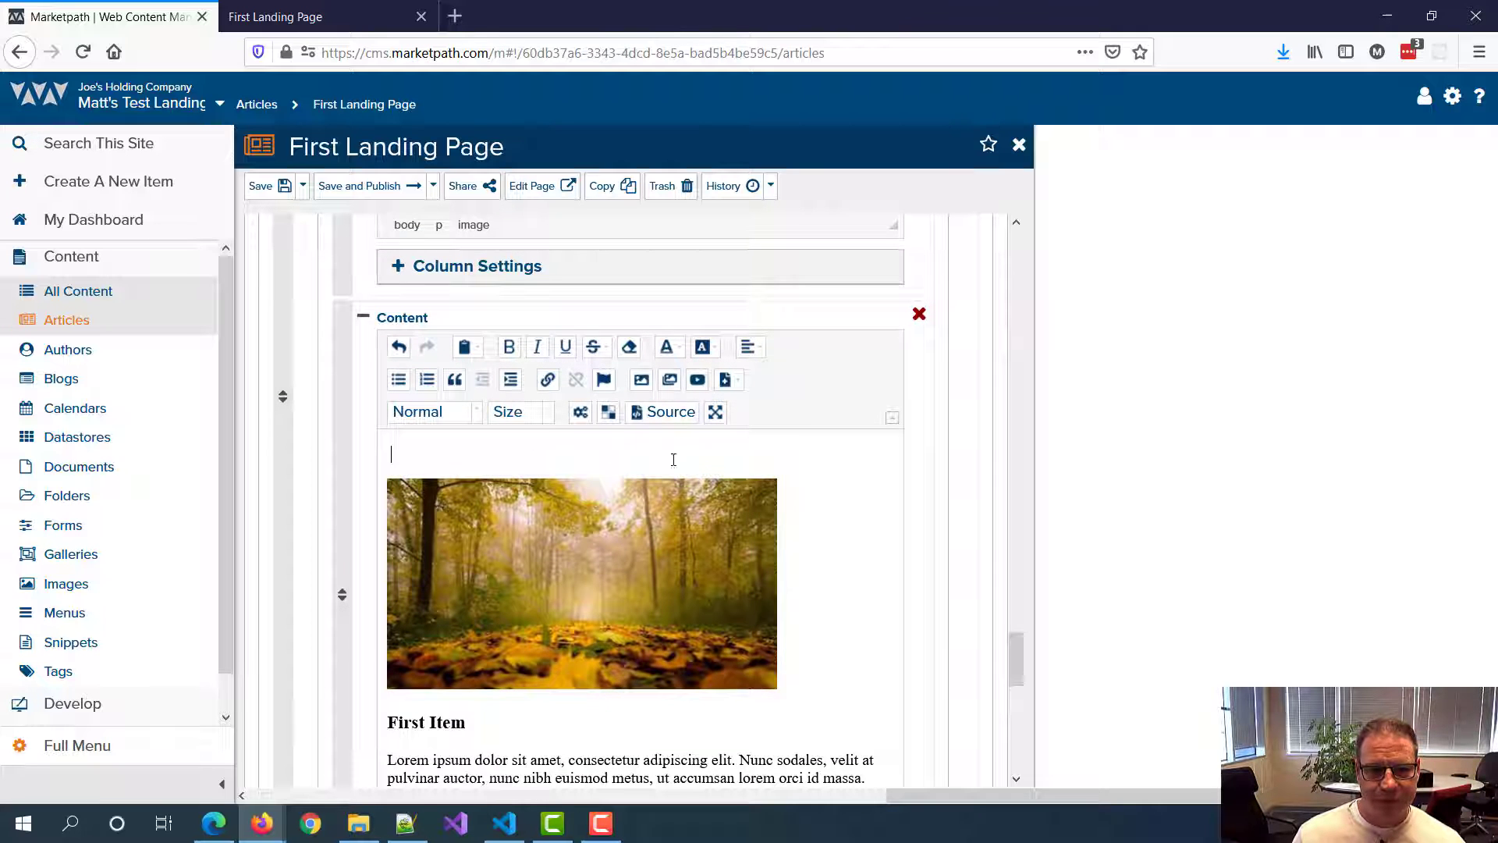
Step: Copy the entire HTML source of the first column's content and return it to the visual view
scroll(721, 494, "up", 5)
left_click(806, 471)
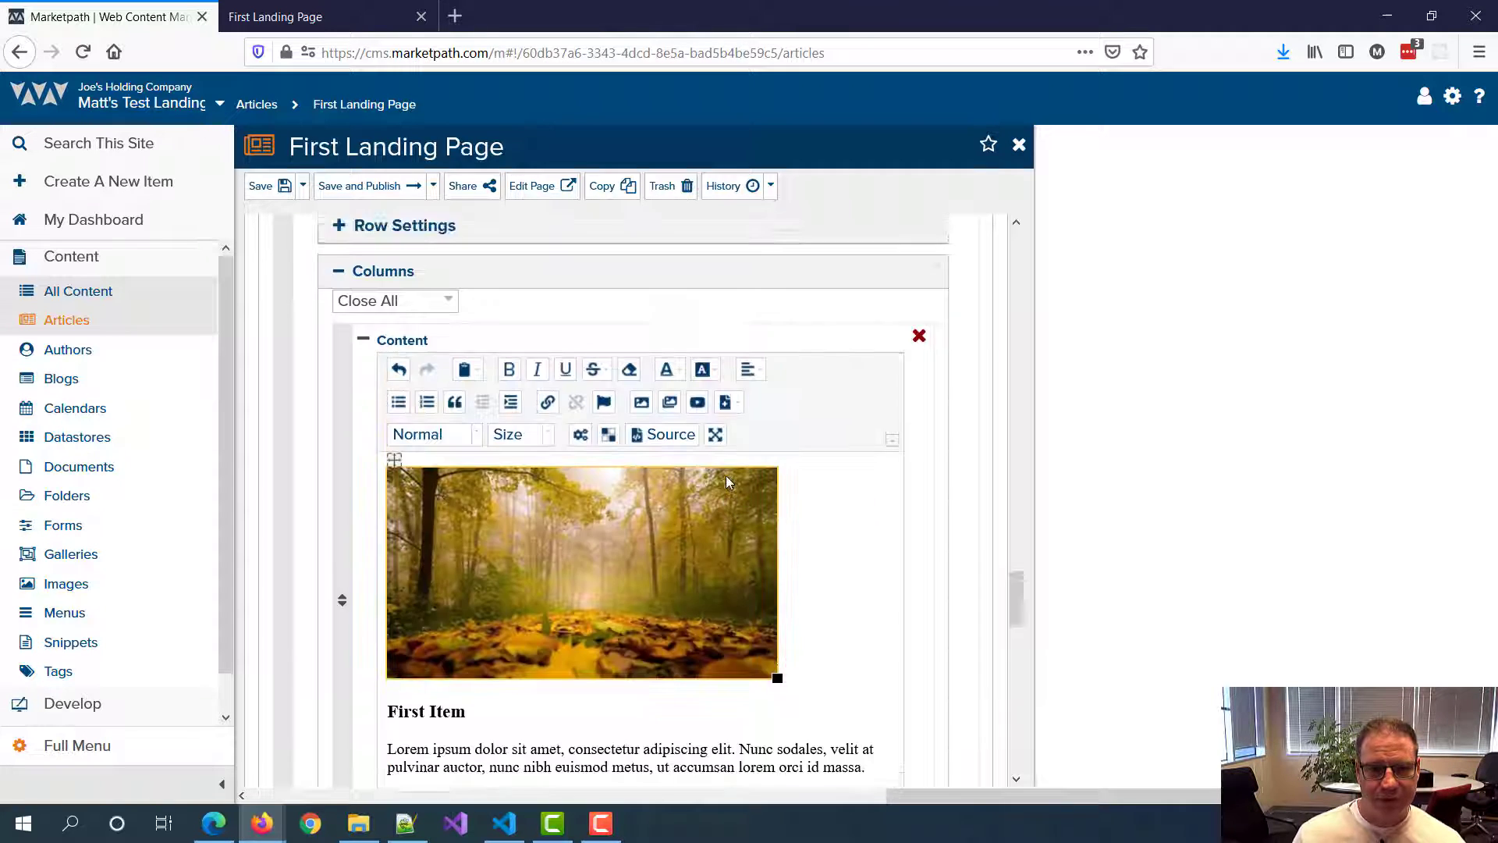
scroll(725, 478, "up", 2)
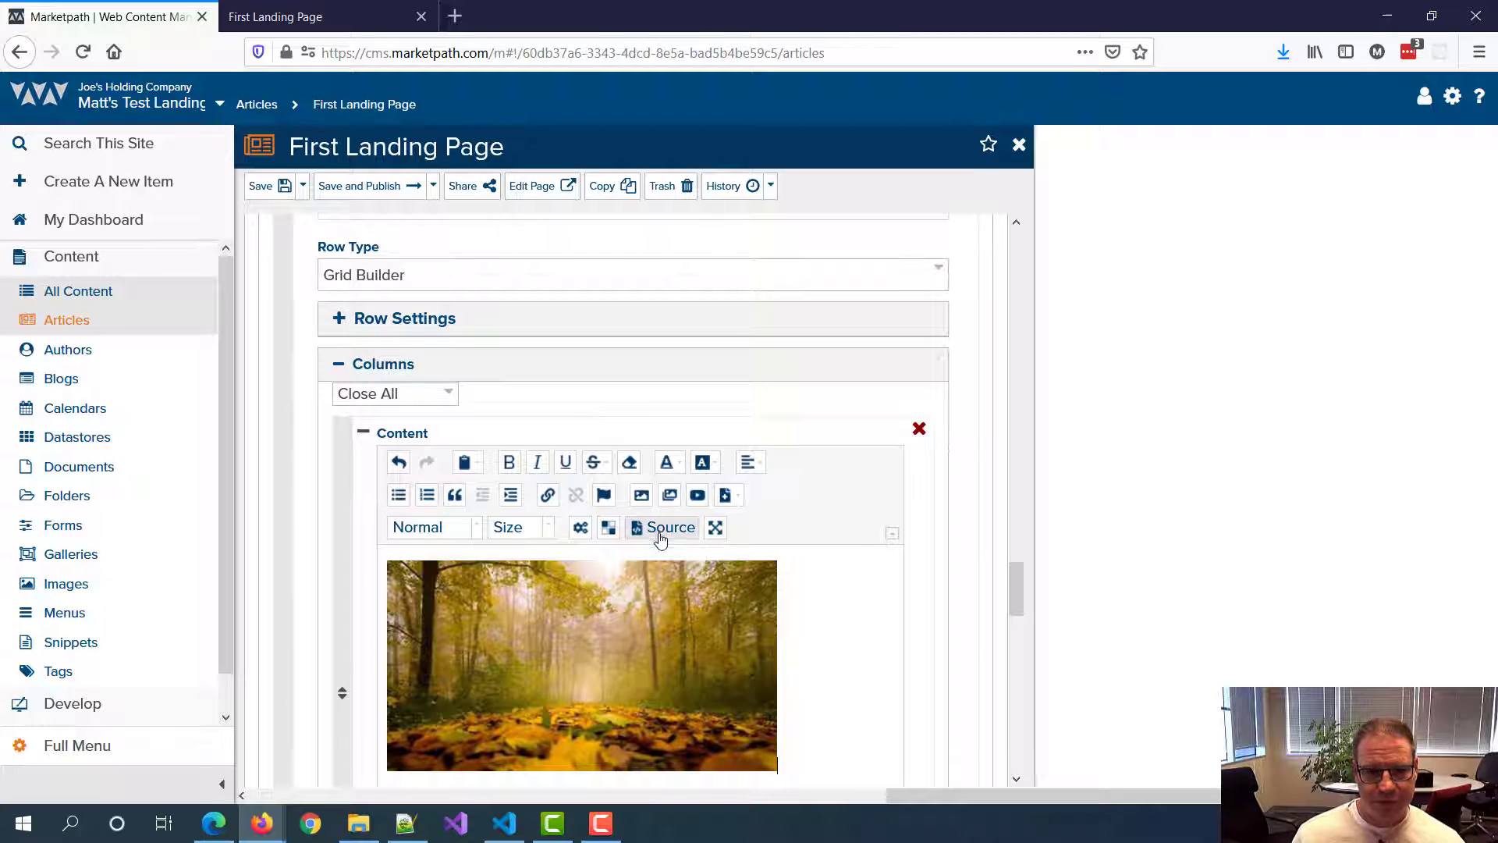
left_click(660, 529)
key("ctrl+a")
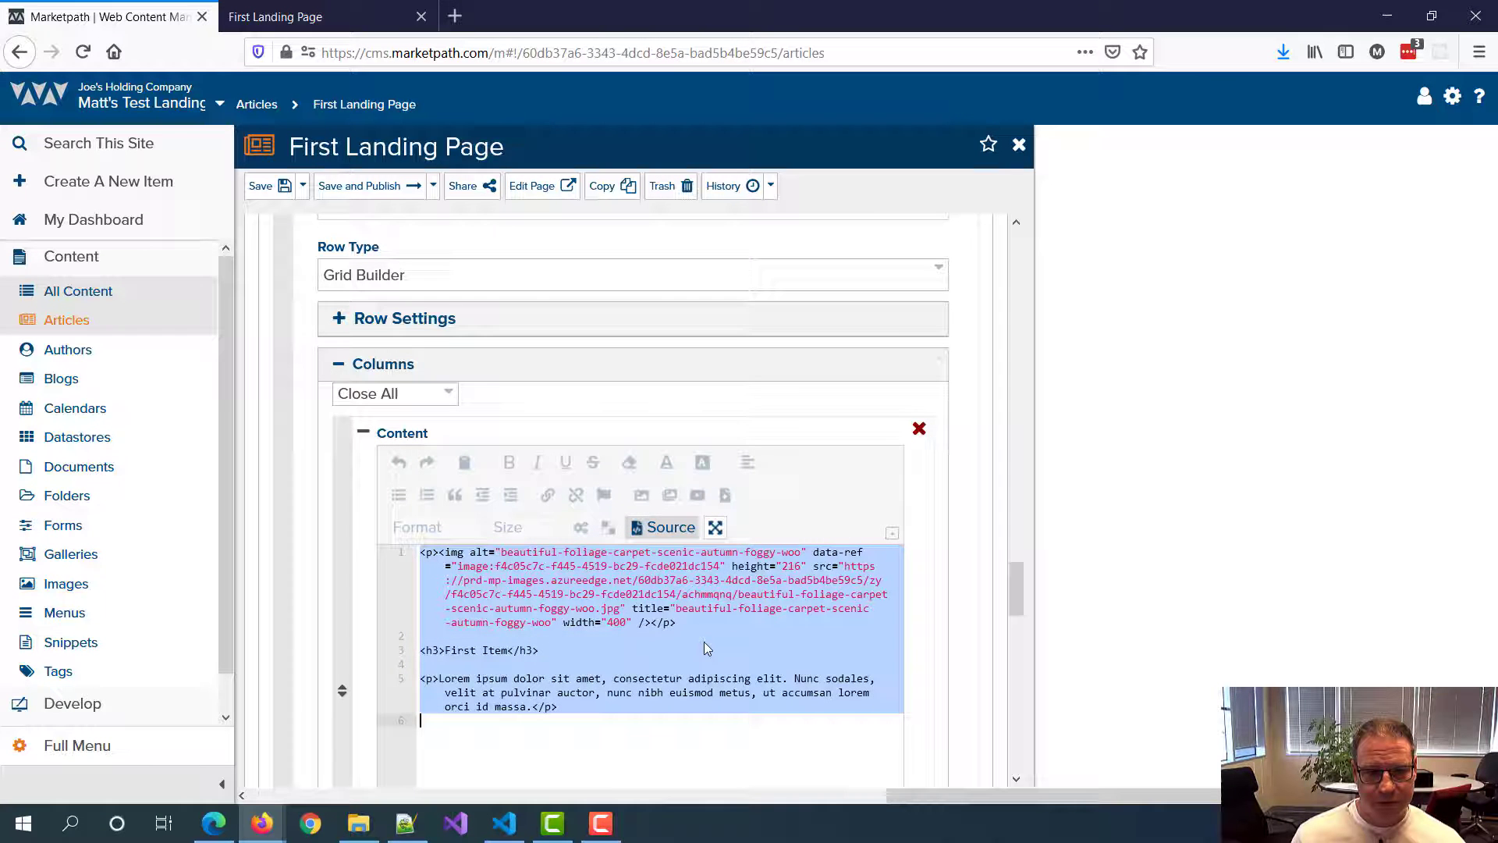
left_click(670, 528)
Step: Replace the second column's entire HTML source with the copied source and return it to the visual view
scroll(679, 546, "down", 7)
left_click(686, 583)
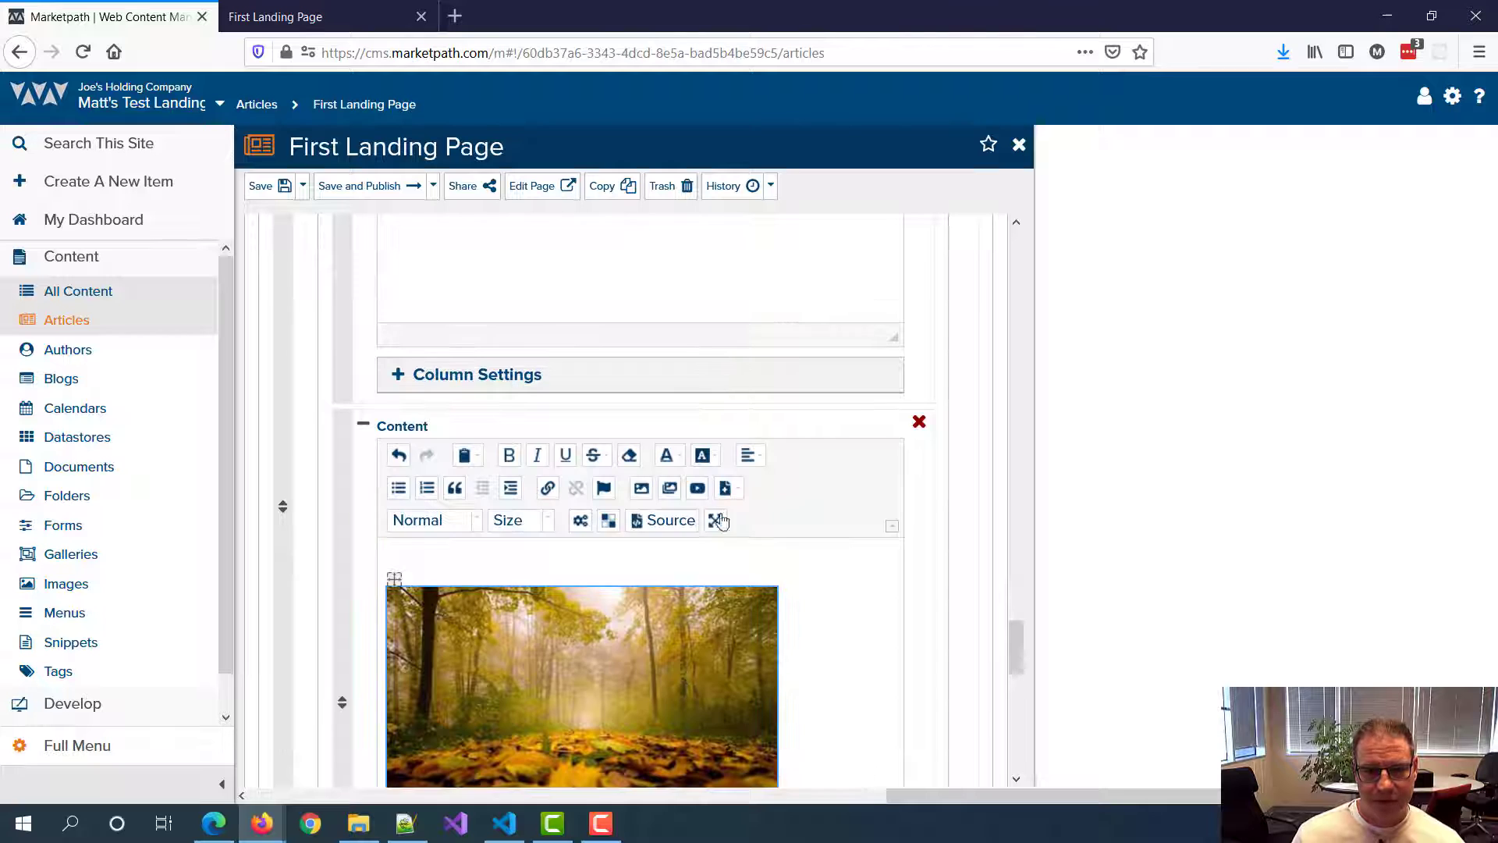
left_click(675, 520)
key("ctrl+a")
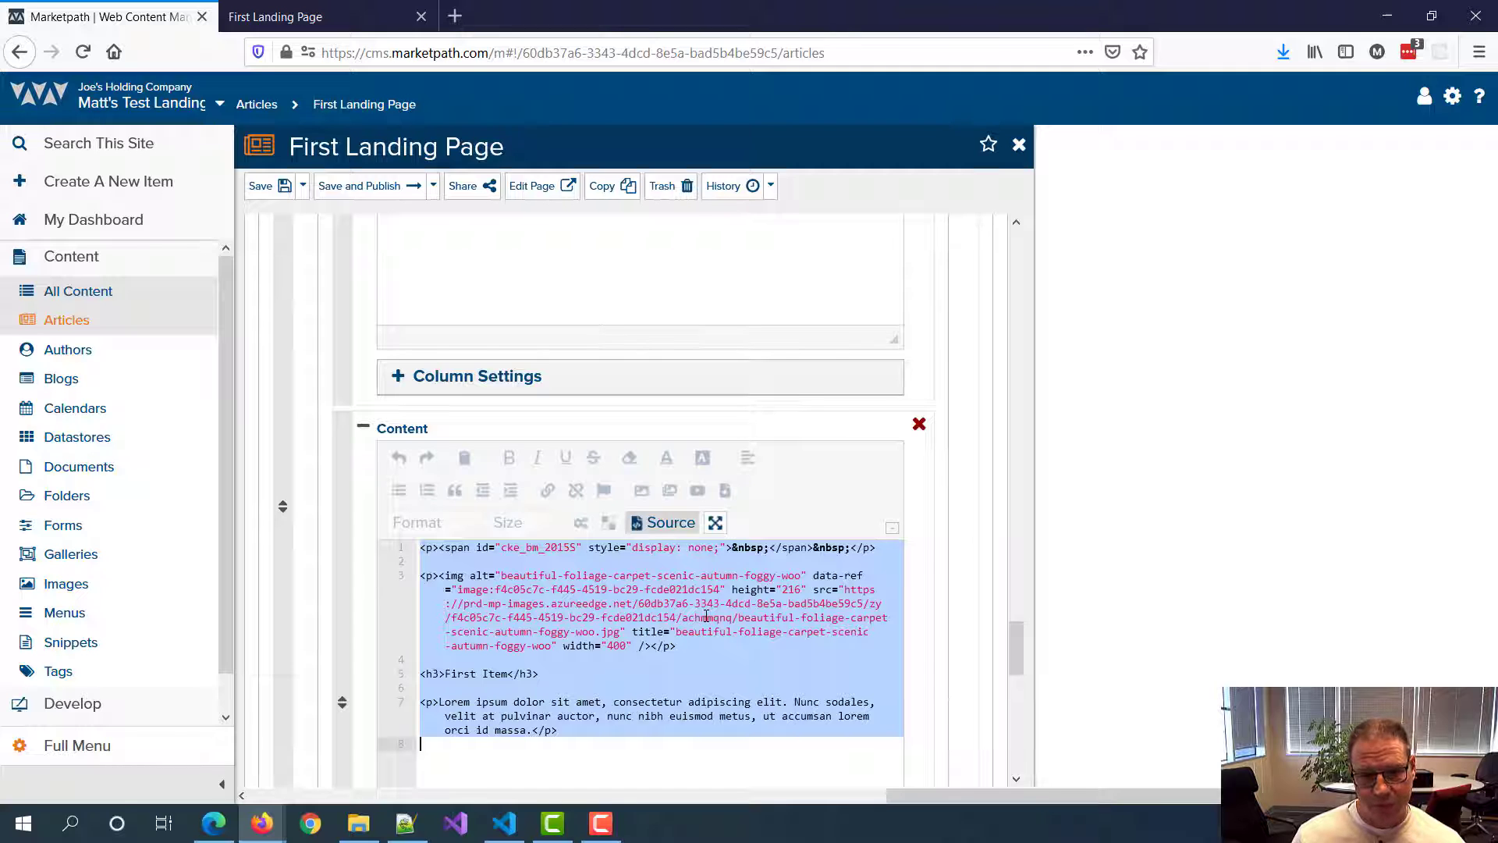
key("ctrl+v")
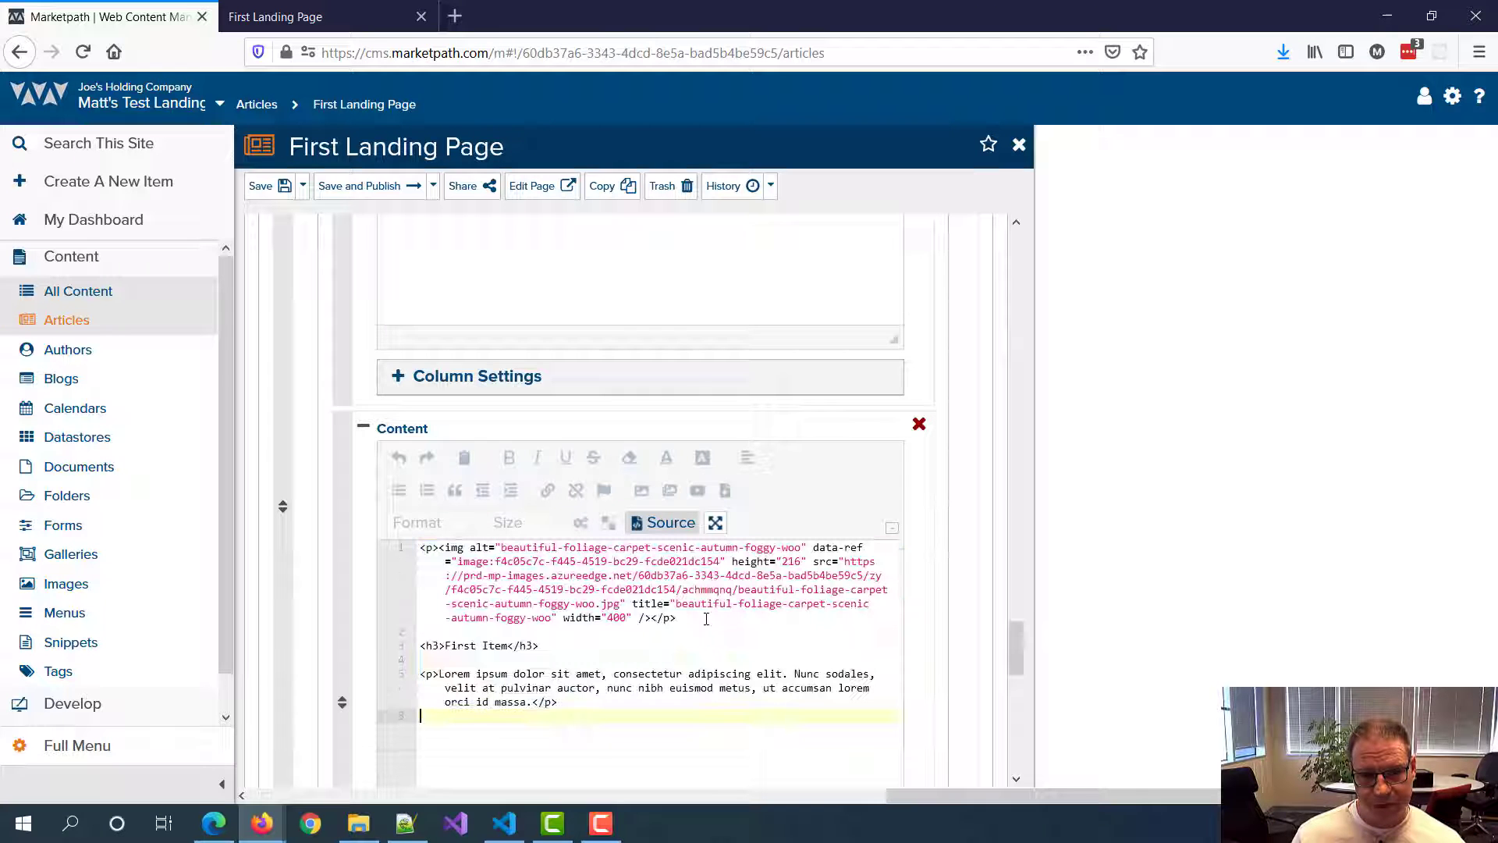
left_click(660, 529)
Step: Paste the copied HTML into the third column's empty source and return it to the visual view
scroll(690, 589, "down", 5)
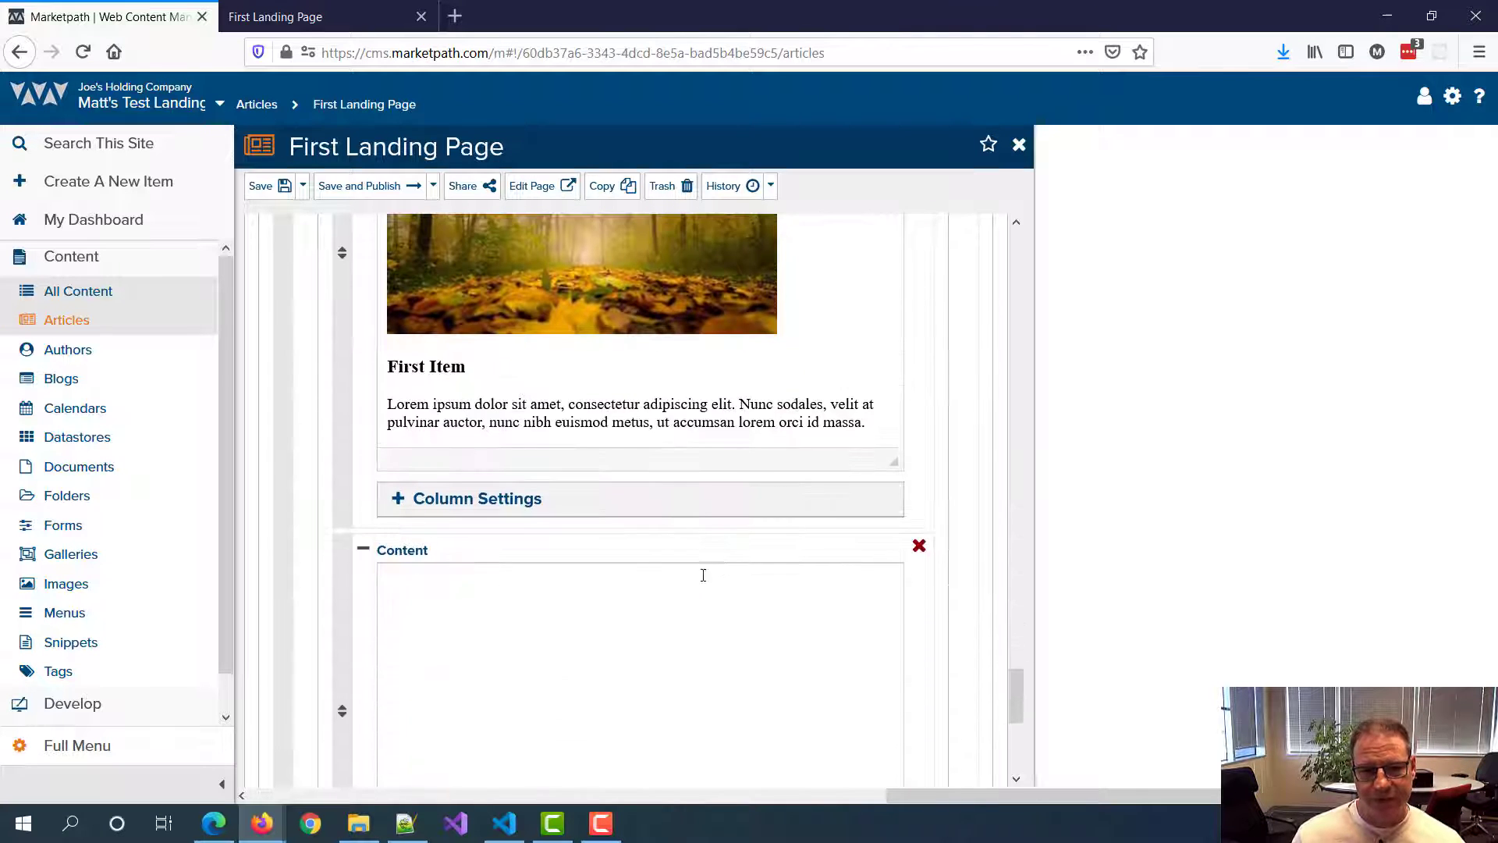
scroll(701, 566, "down", 2)
left_click(699, 552)
left_click(673, 533)
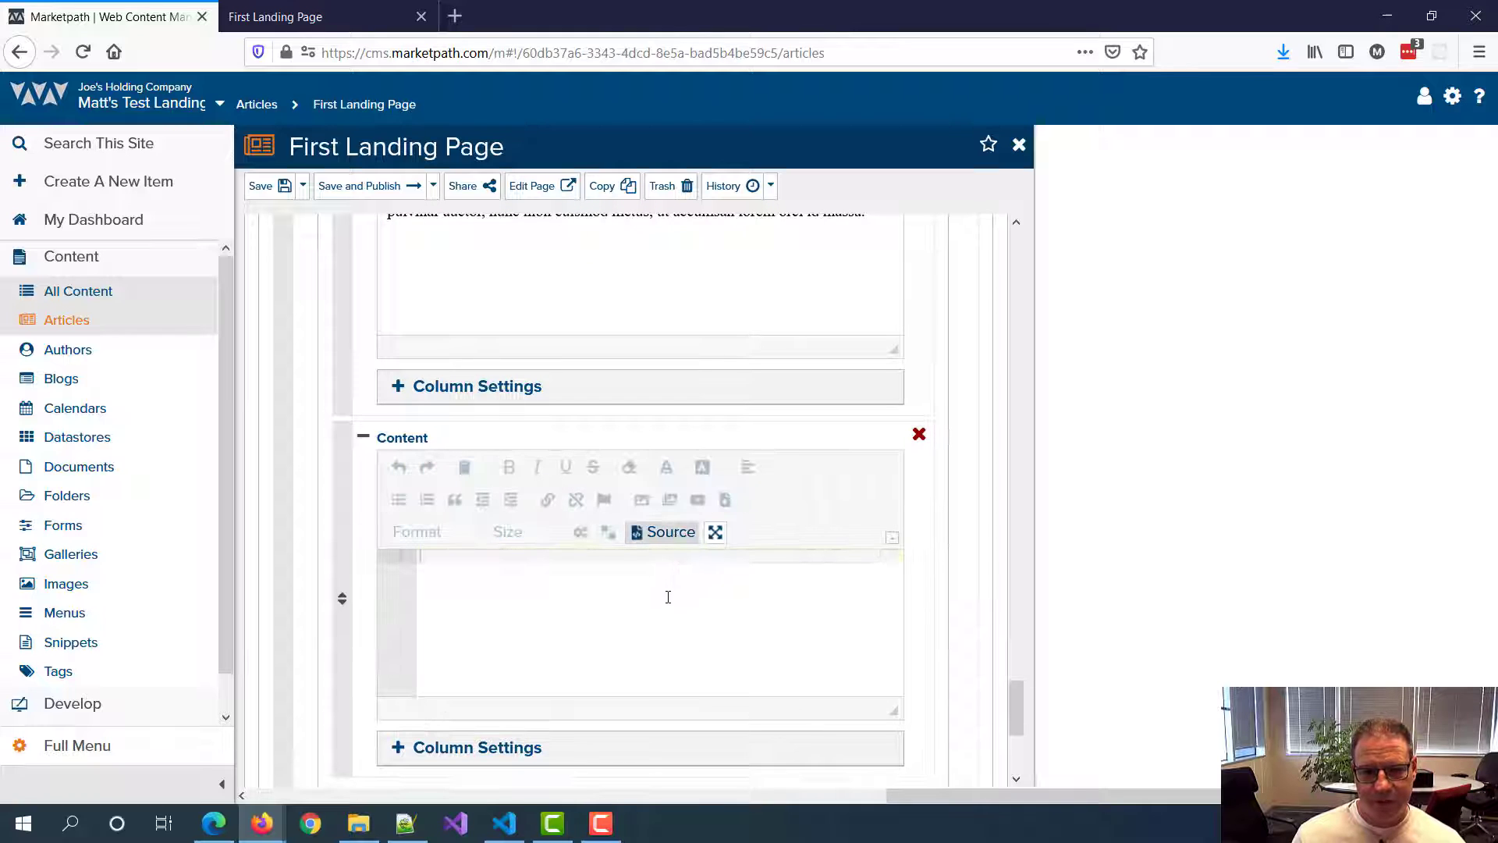
key("ctrl+v")
left_click(664, 531)
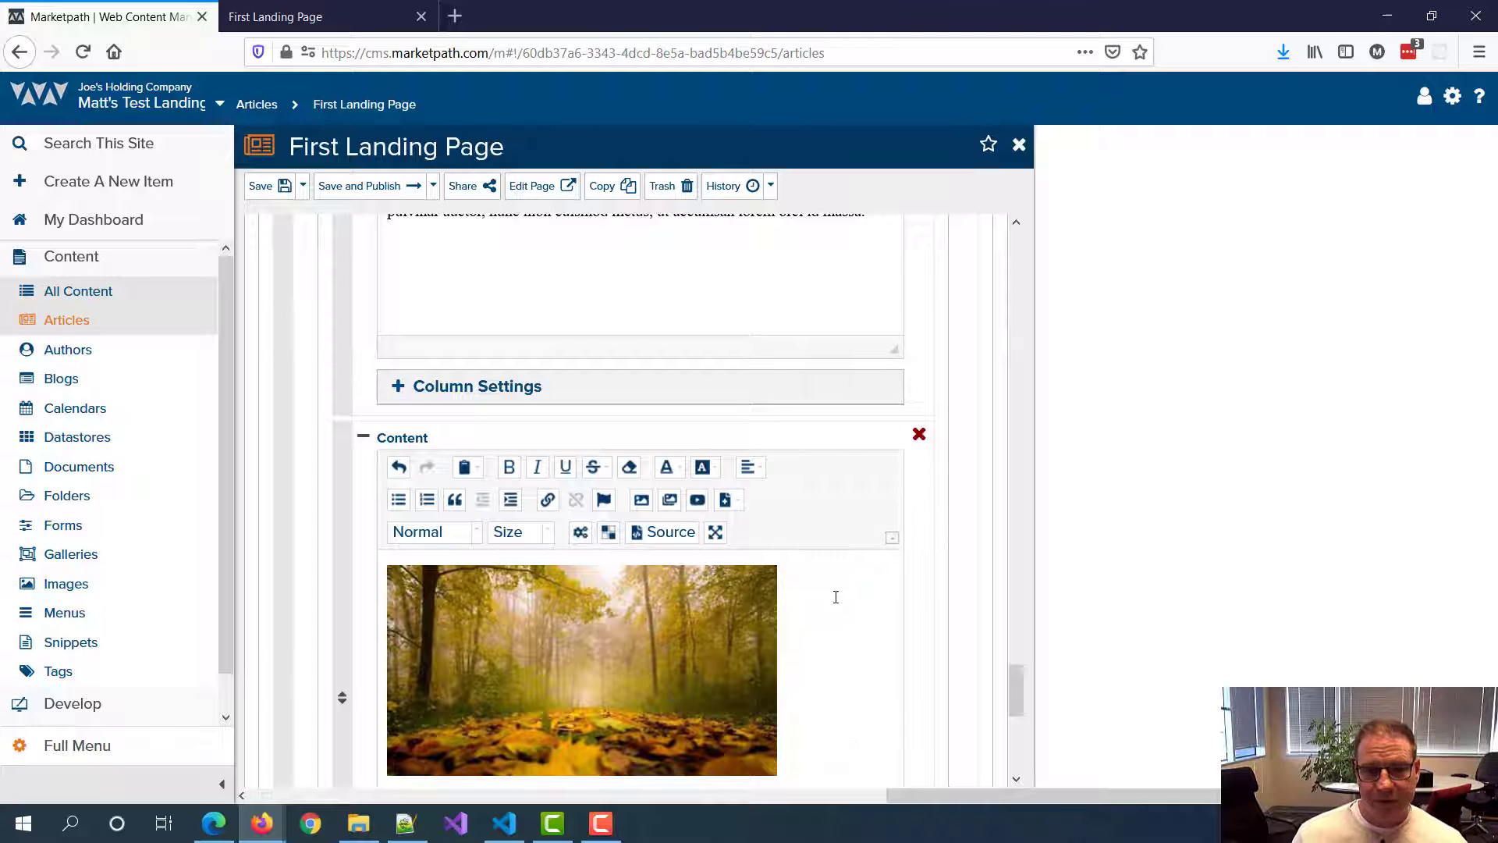
Step: Change the second column's heading to Second Item and the third column's heading to Third Item
scroll(832, 593, "down", 2)
scroll(582, 558, "up", 6)
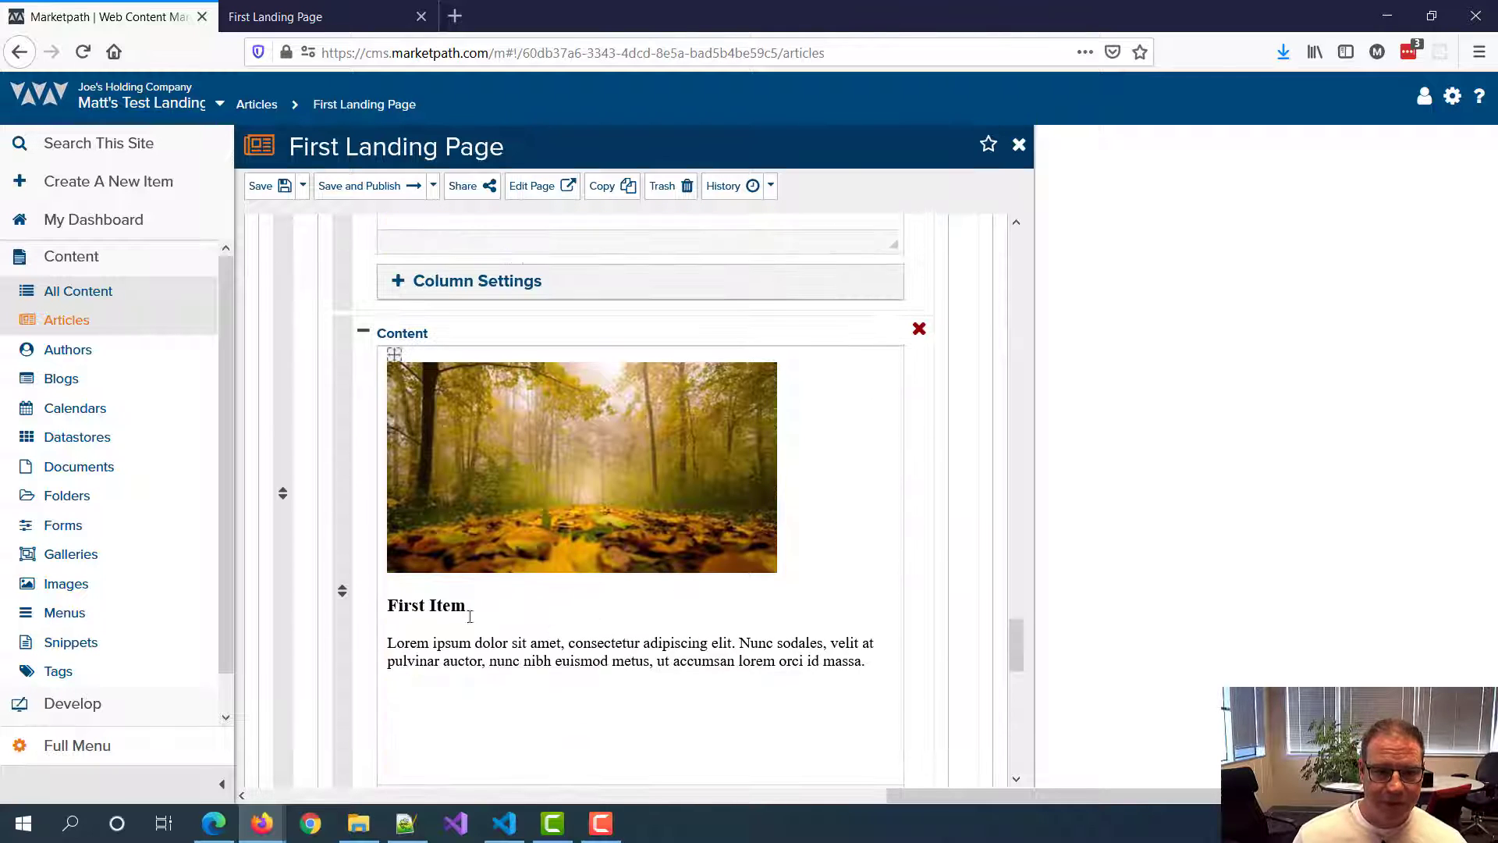
double_click(406, 604)
type("Seco")
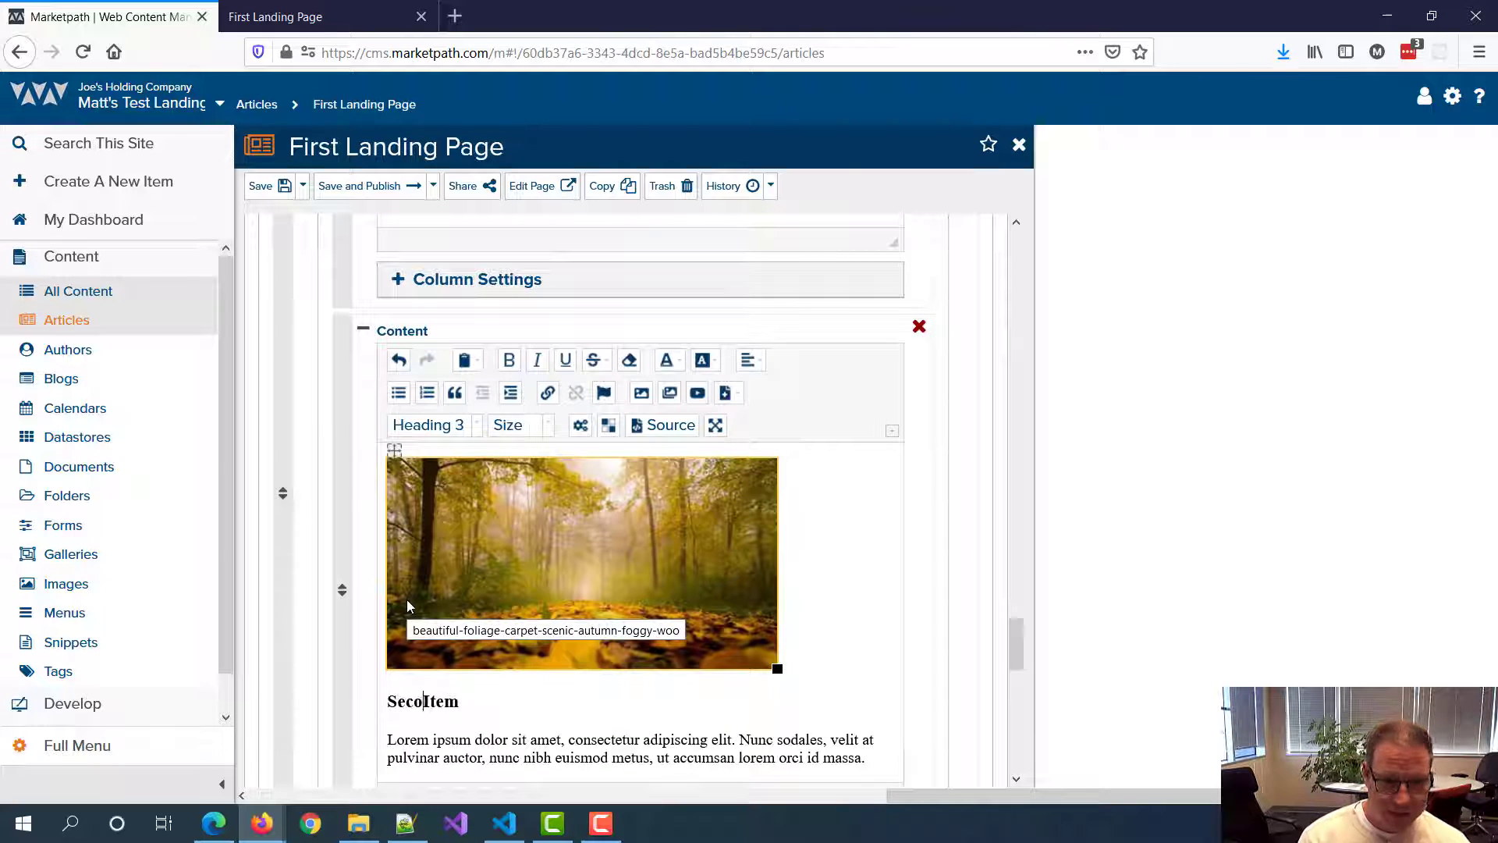
type("nd")
scroll(407, 606, "down", 5)
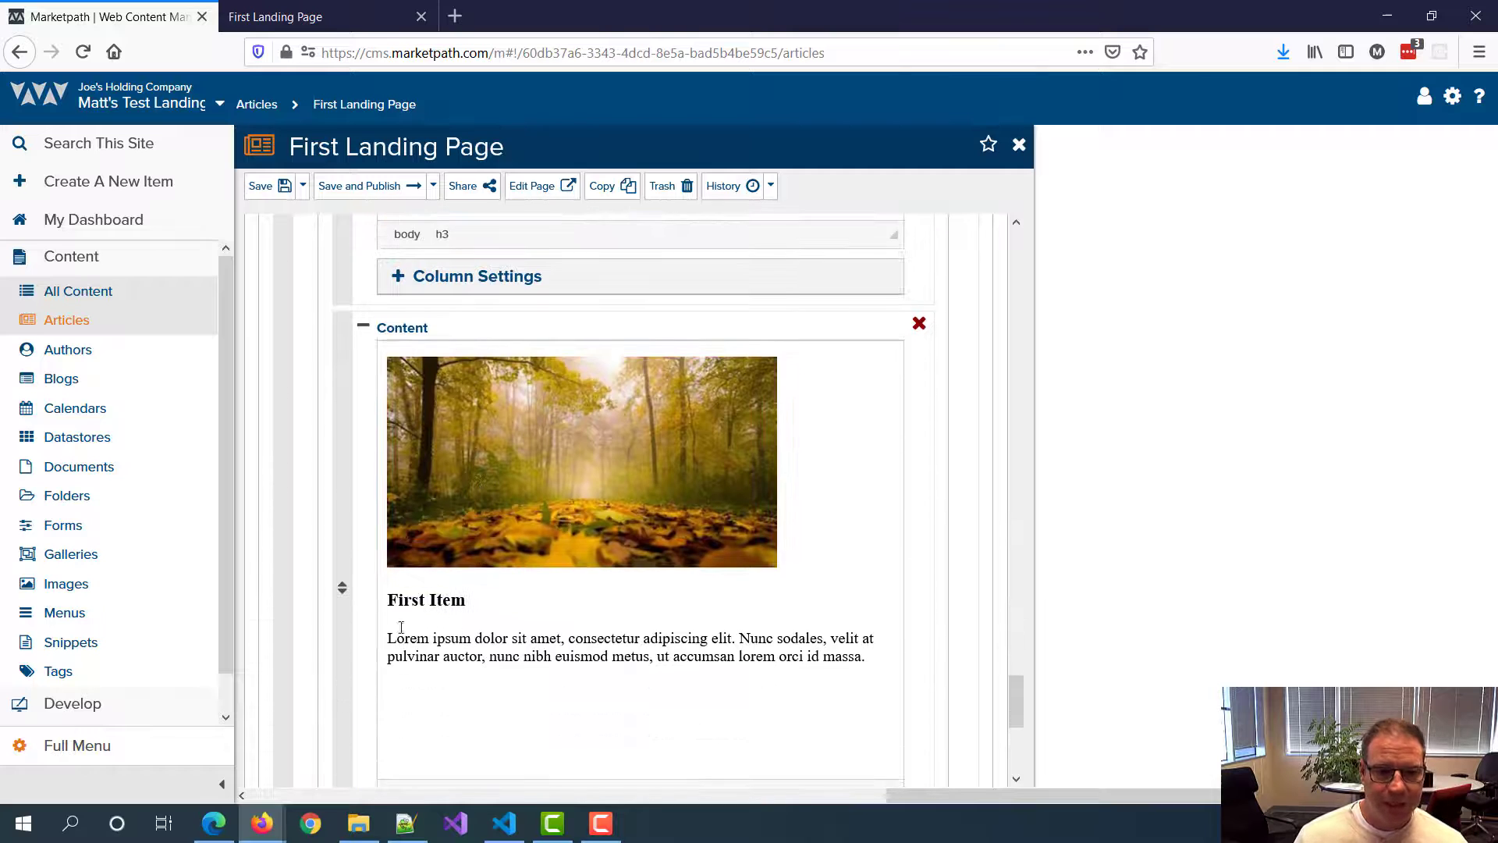
double_click(400, 603)
type("Third")
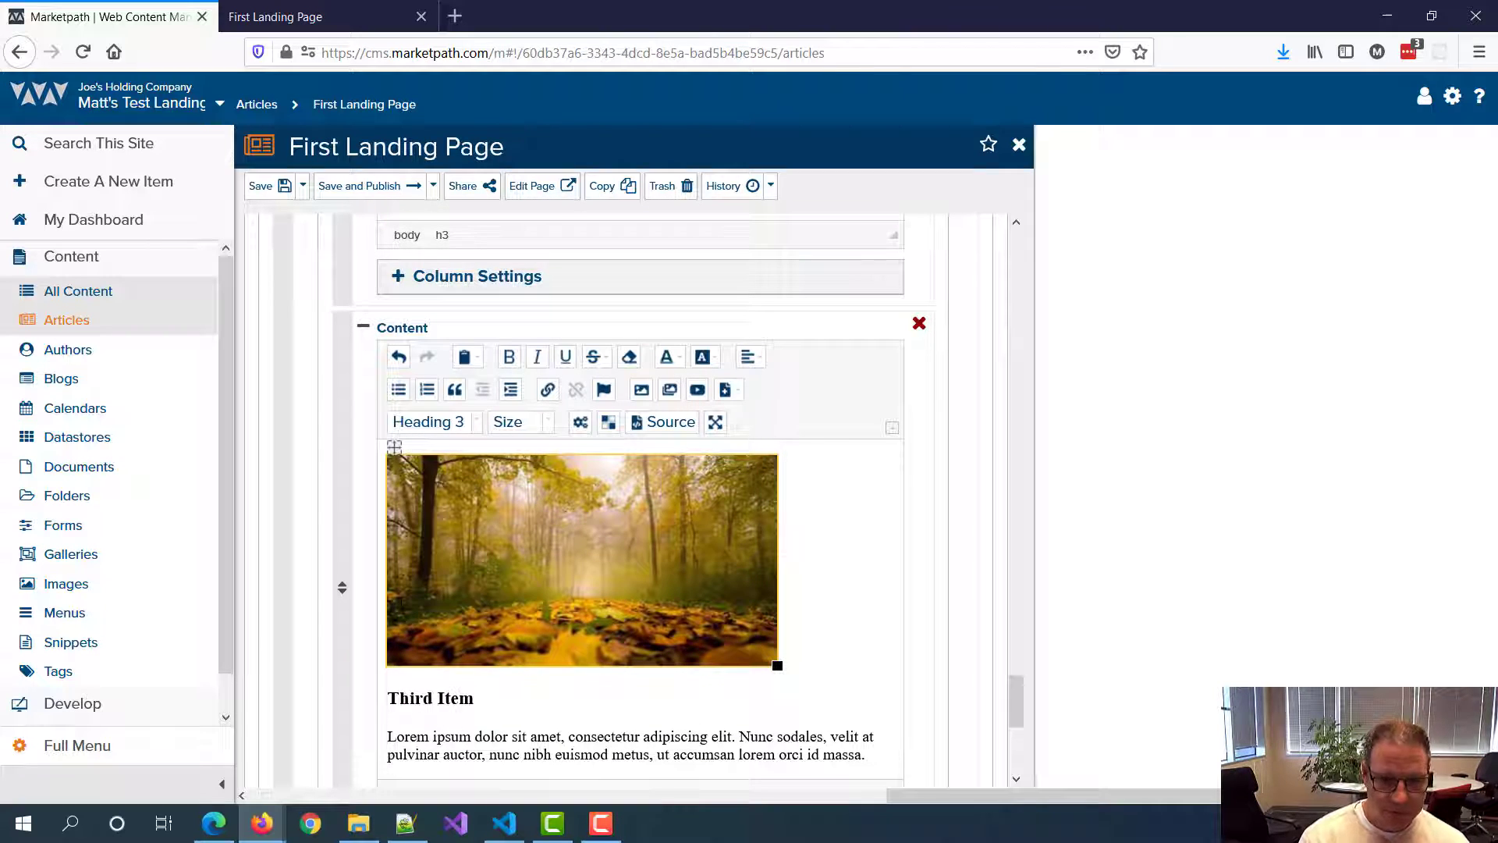
Step: Save and publish the landing page, and reload its preview to check the three-bucket row
left_click(365, 187)
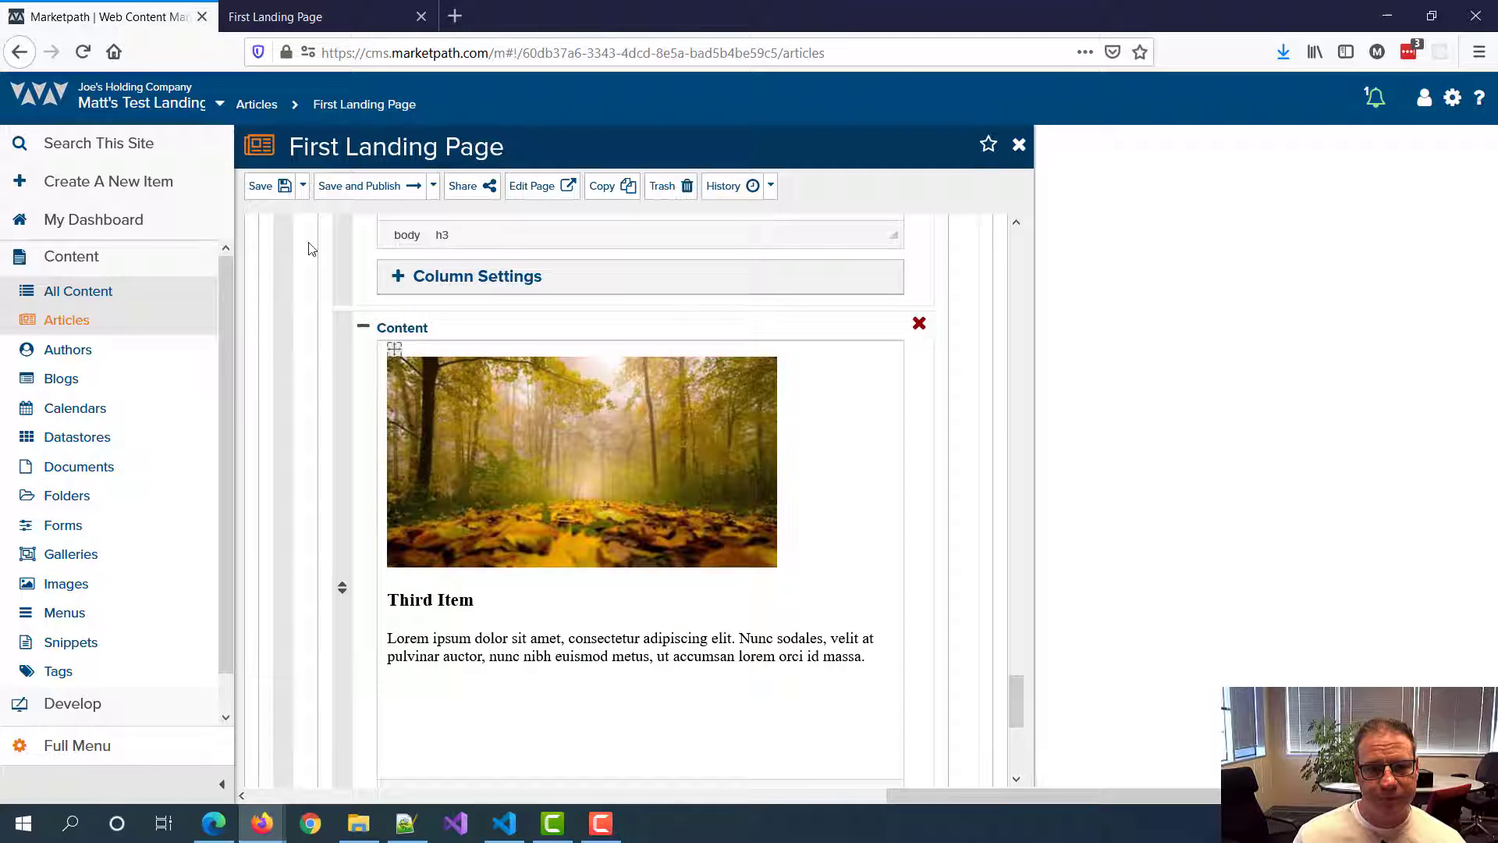
left_click(331, 17)
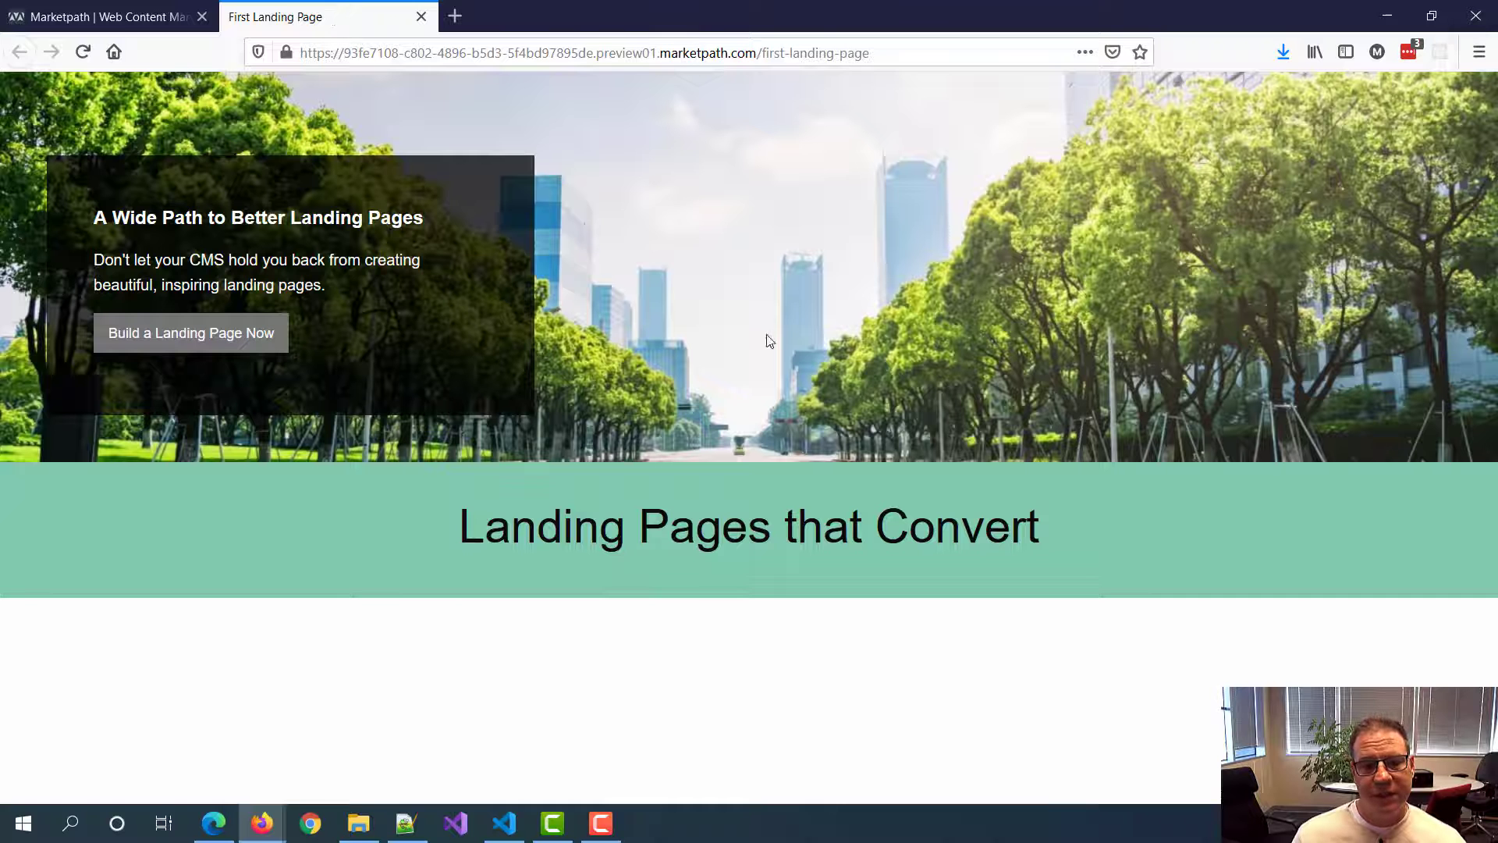
key("F5")
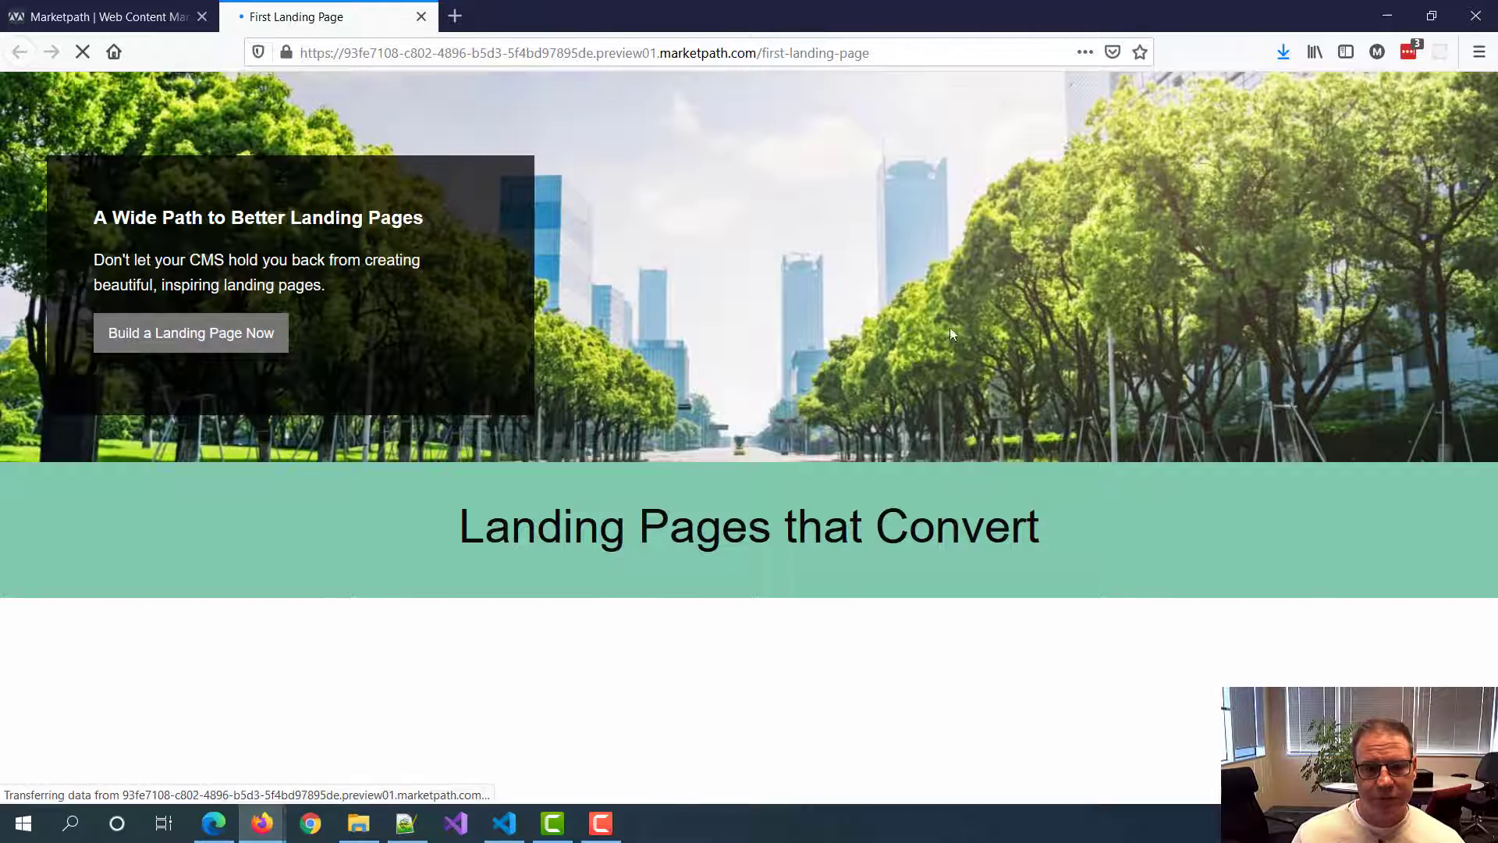
scroll(876, 305, "down", 3)
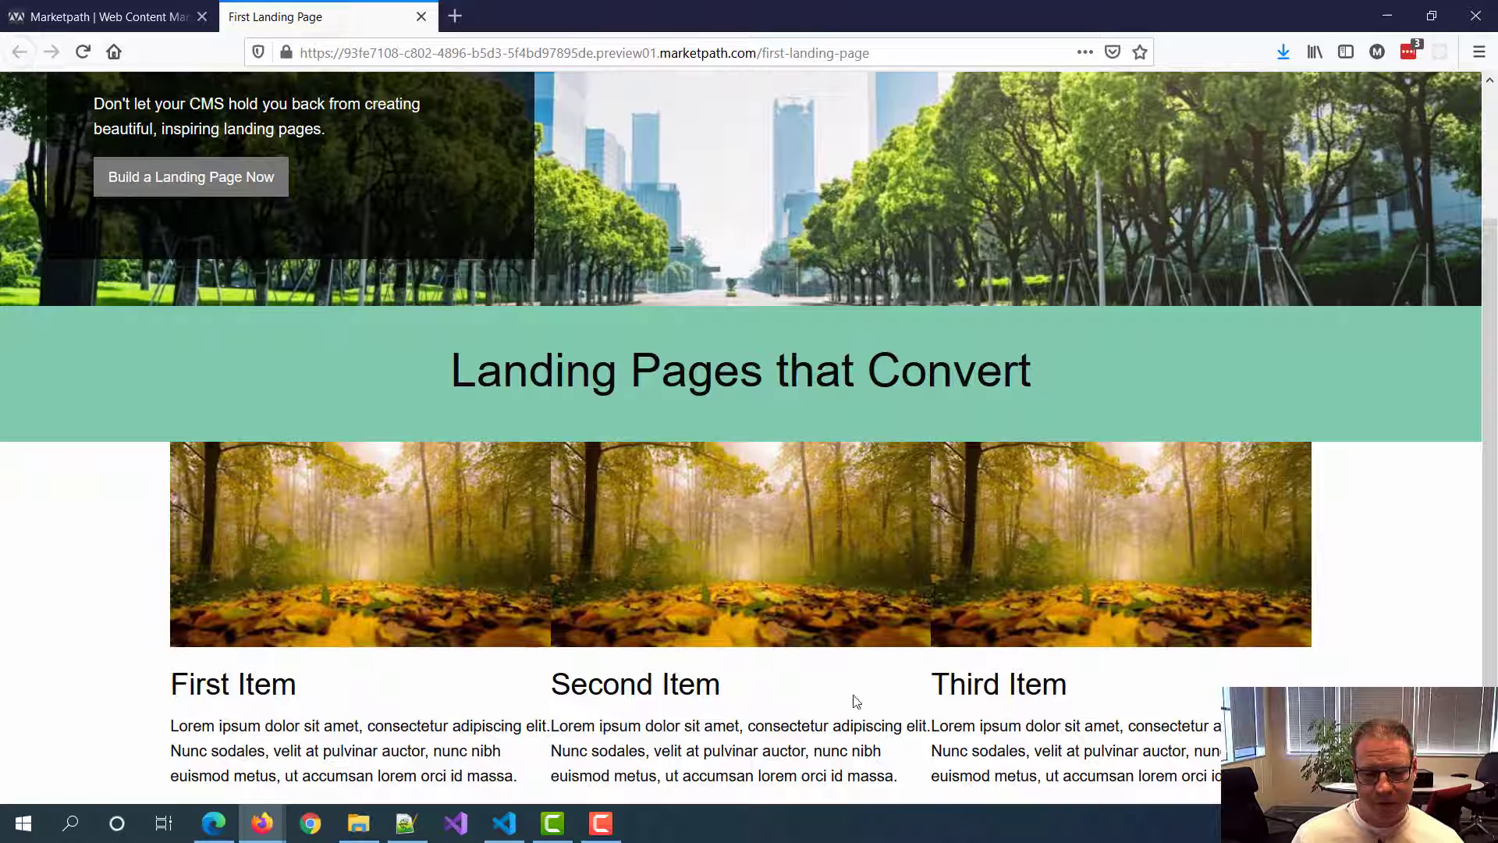
Step: Switch back to the CMS and expand the Row Settings of the 3 Buckets row
left_click(132, 16)
left_click(797, 637)
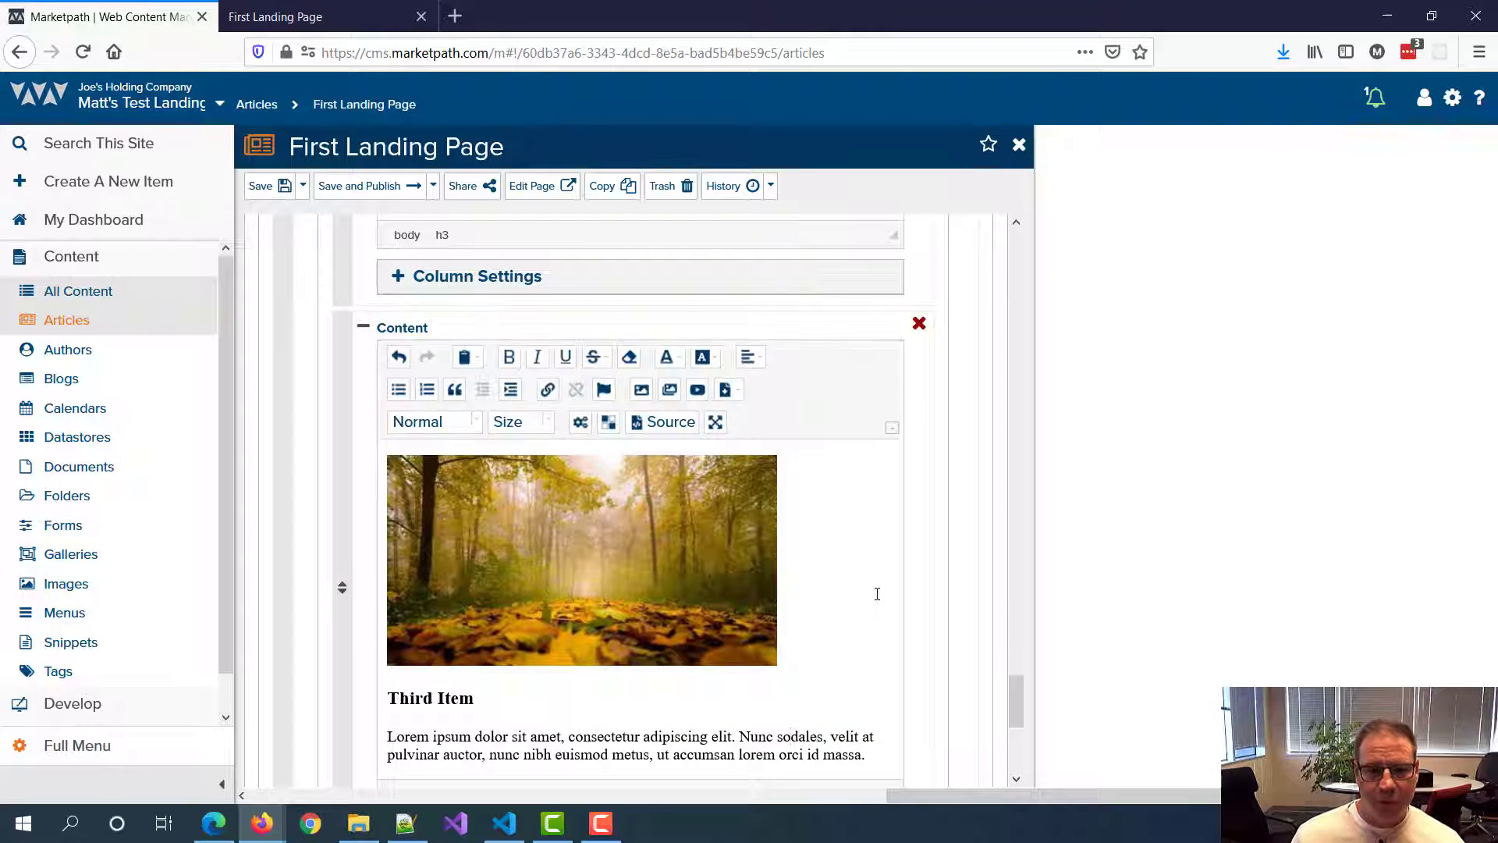
scroll(876, 592, "up", 12)
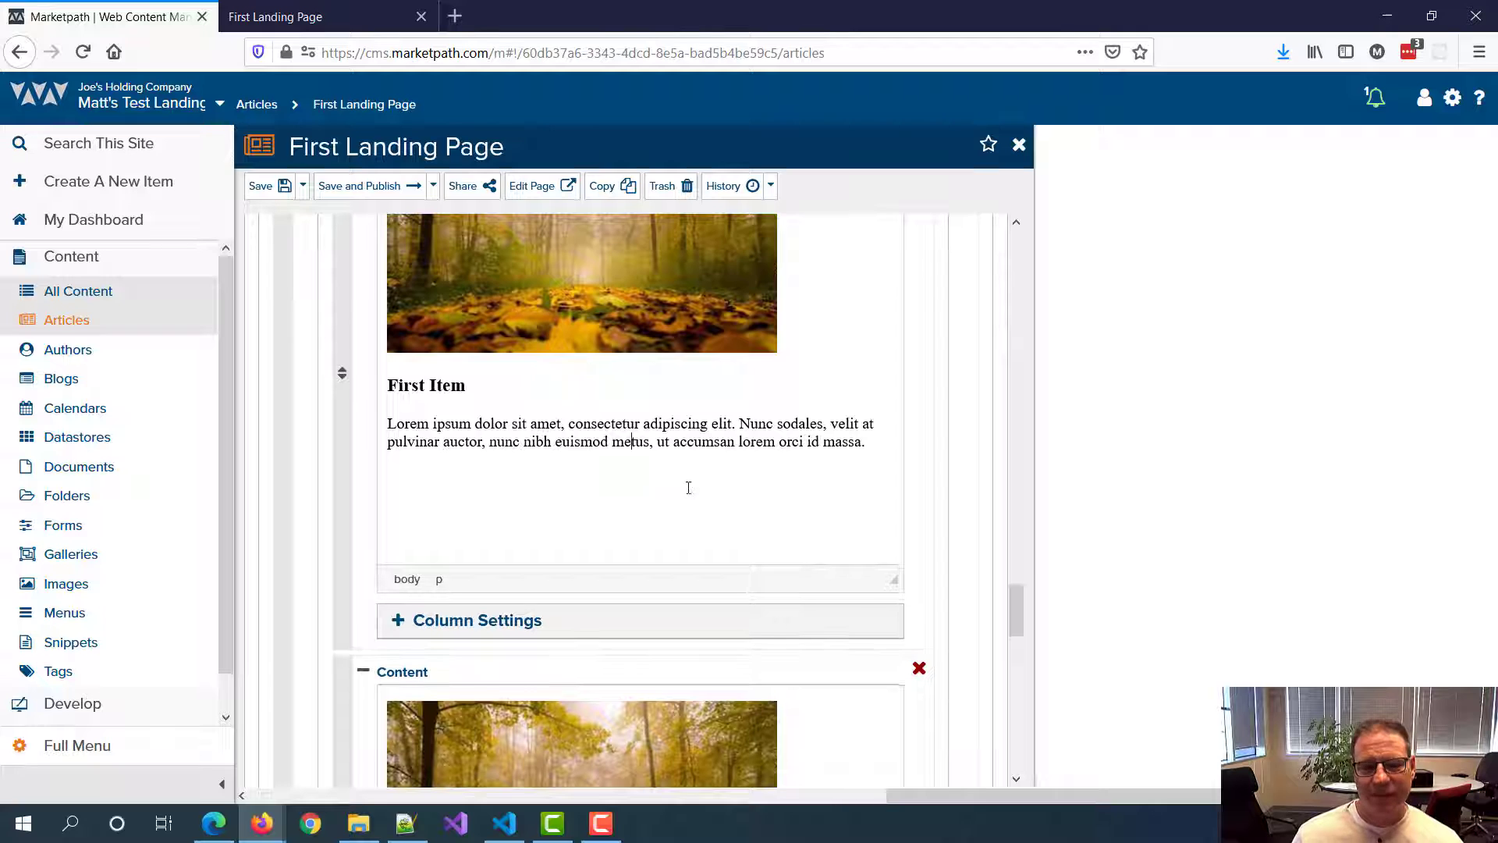
scroll(689, 488, "up", 4)
scroll(847, 552, "down", 3)
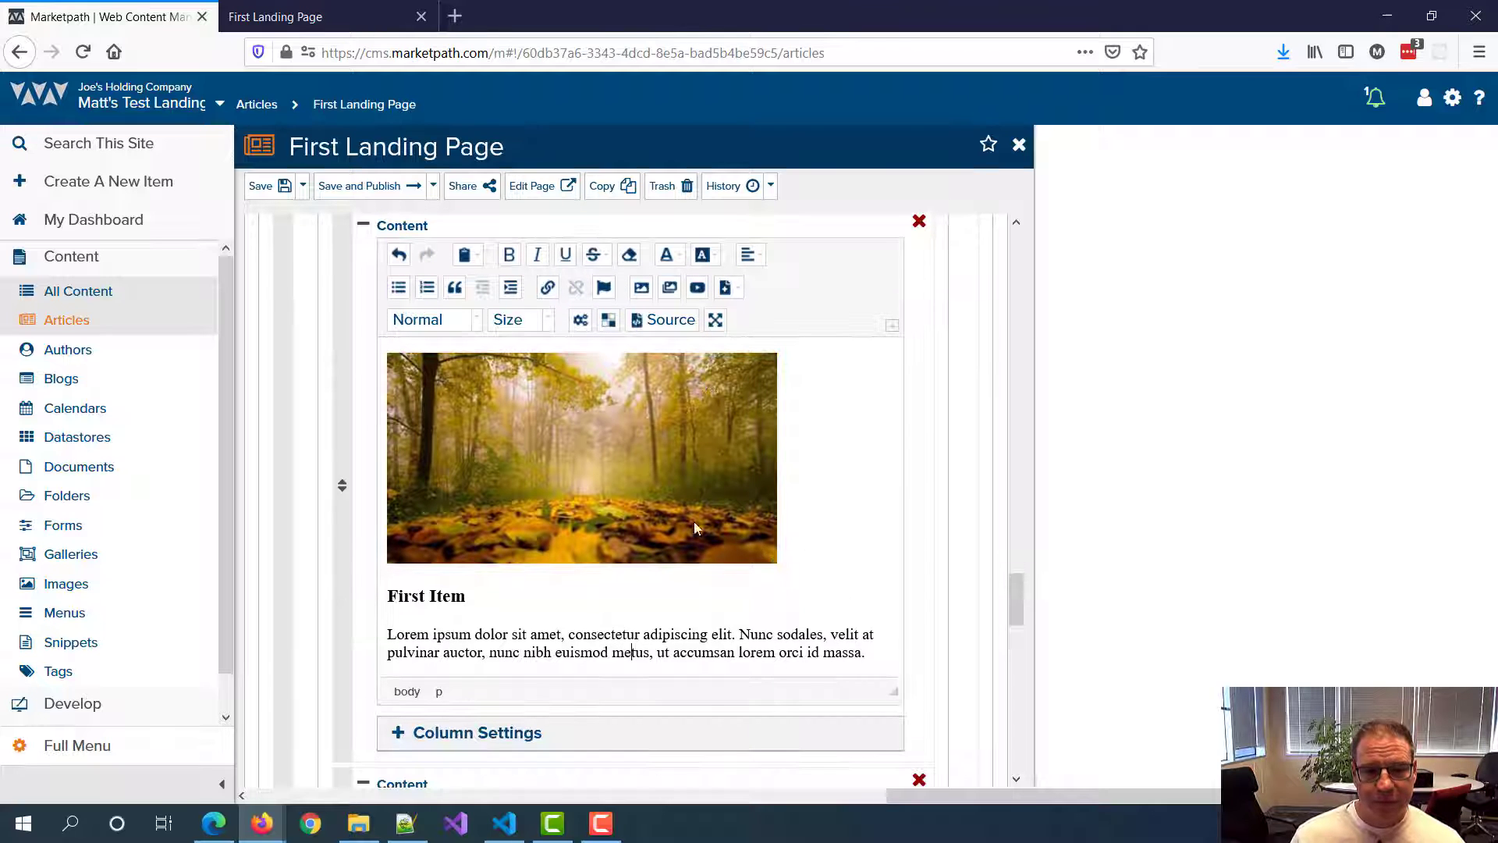
scroll(484, 434, "up", 3)
scroll(503, 438, "up", 6)
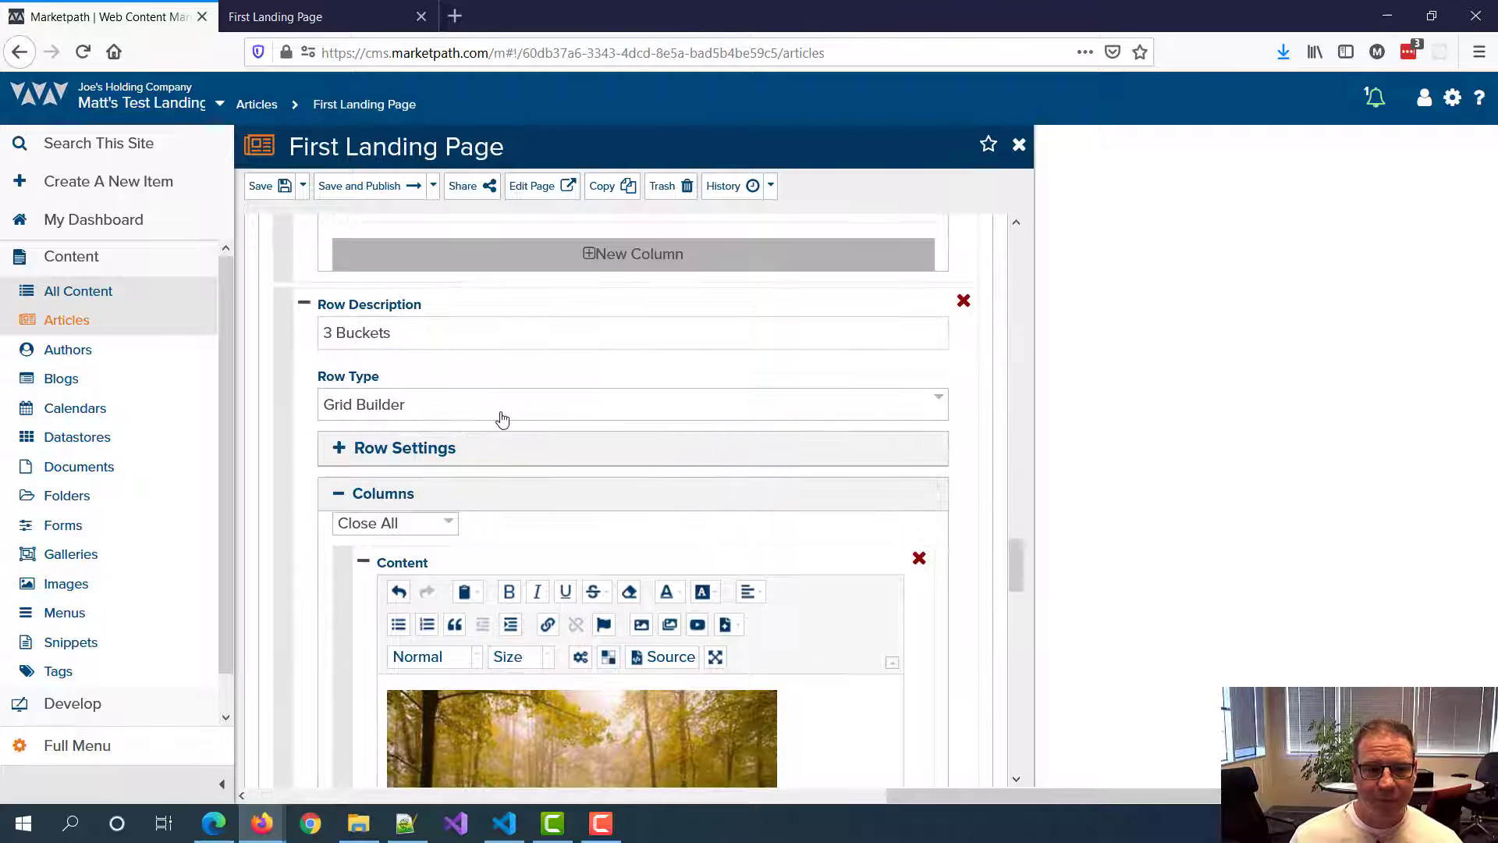
left_click(338, 449)
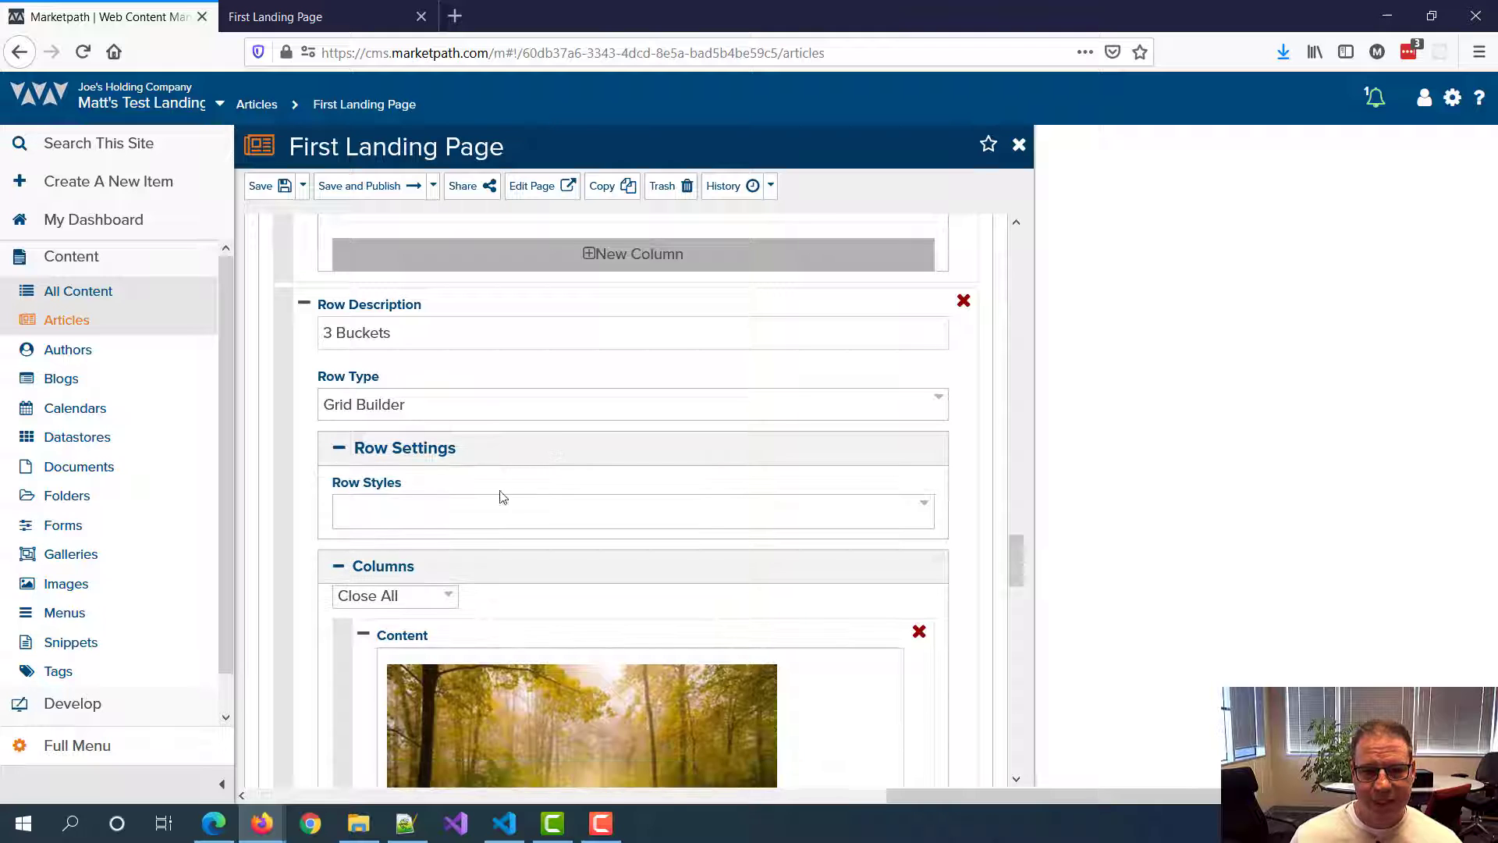
Step: Give the 3 Buckets row the horizontal padding, vertical padding, horizontal margin and vertical margin styles, and save and publish the page
left_click(438, 516)
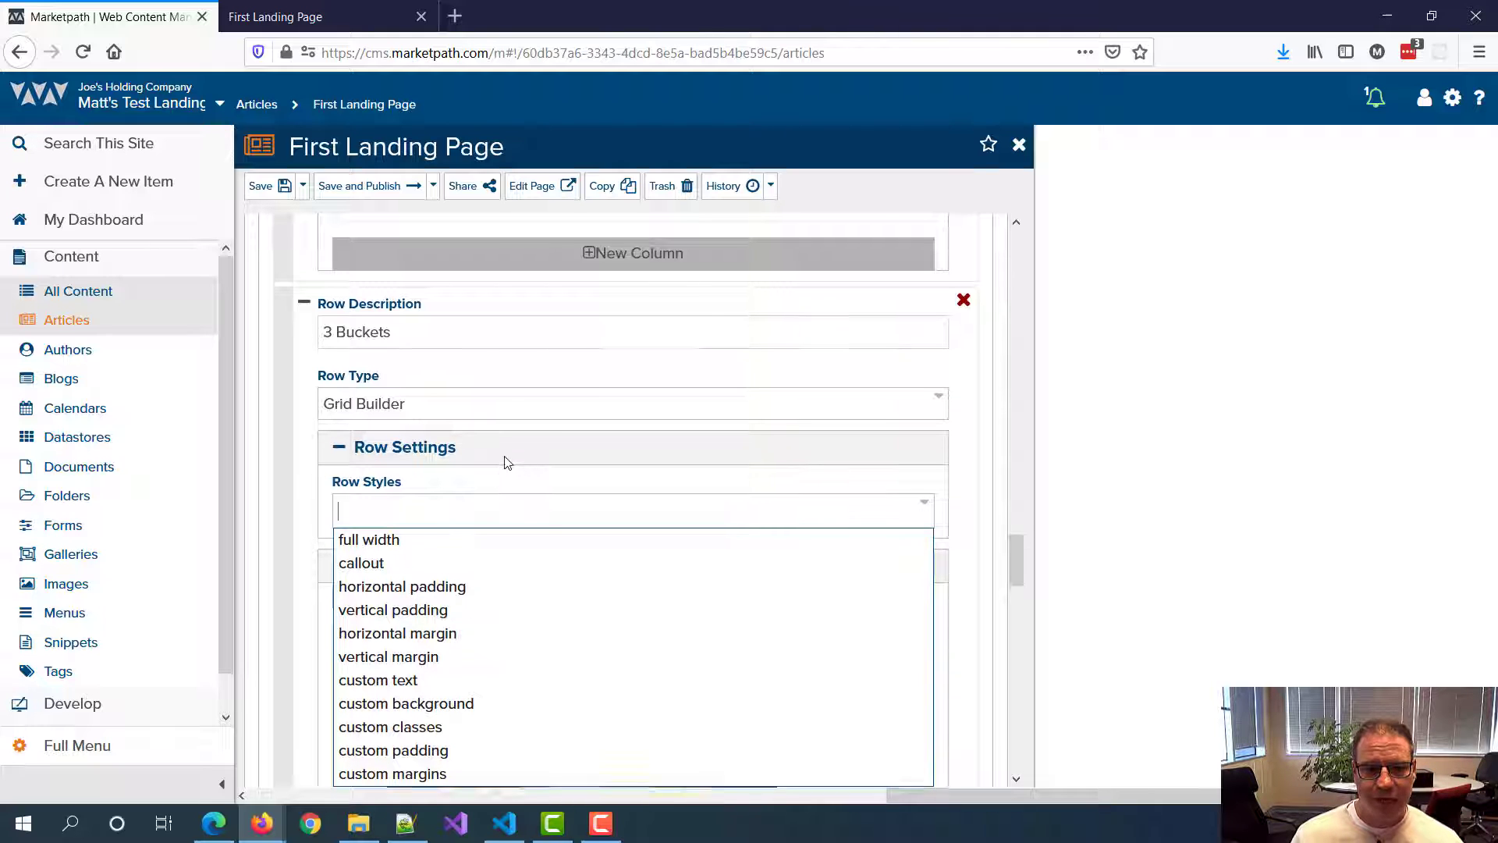
scroll(503, 462, "down", 3)
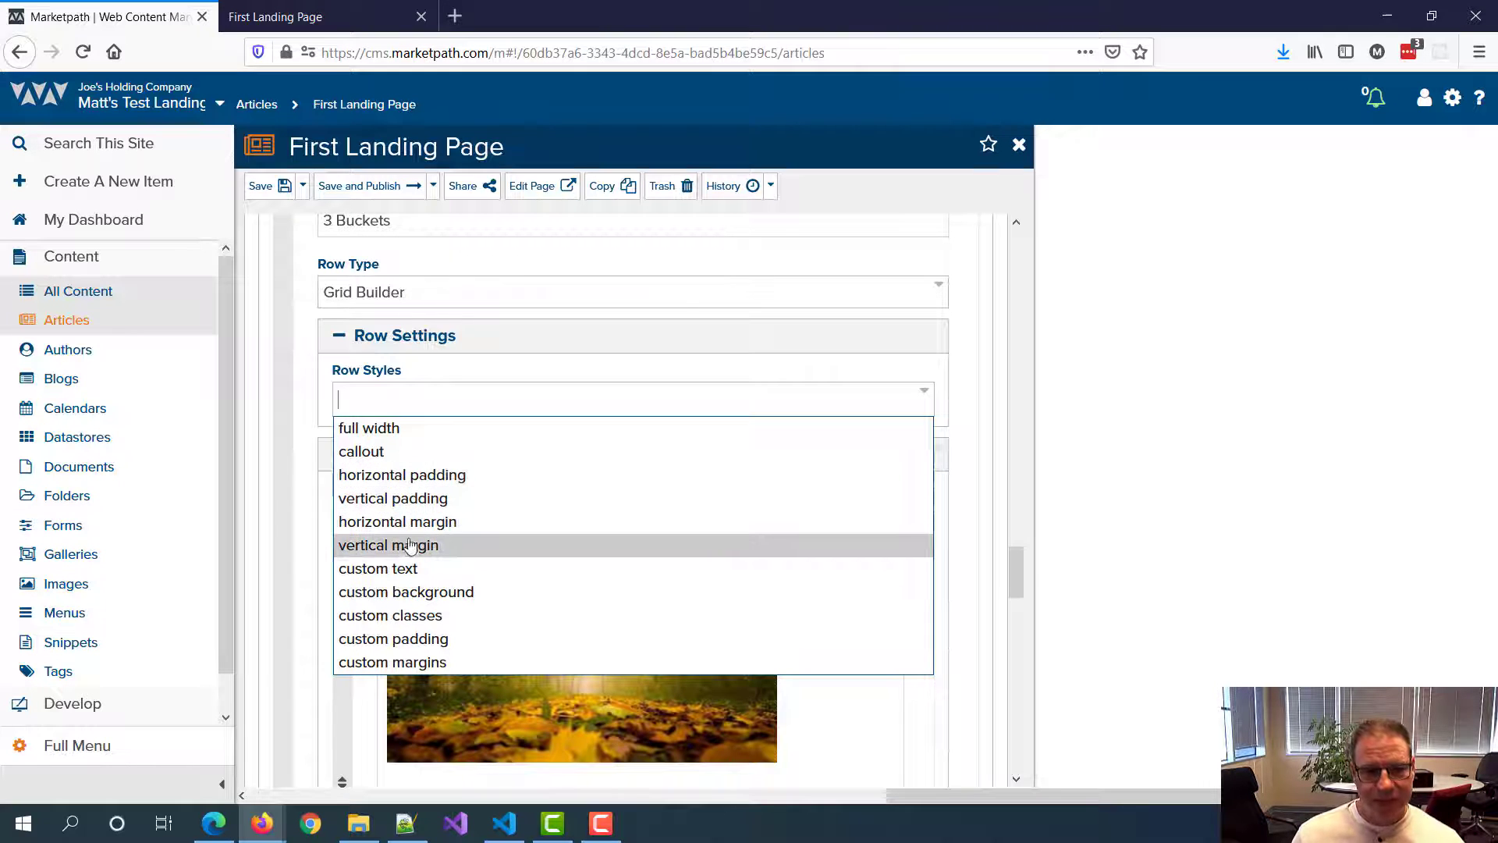
left_click(403, 482)
left_click(405, 400)
left_click(404, 498)
left_click(431, 401)
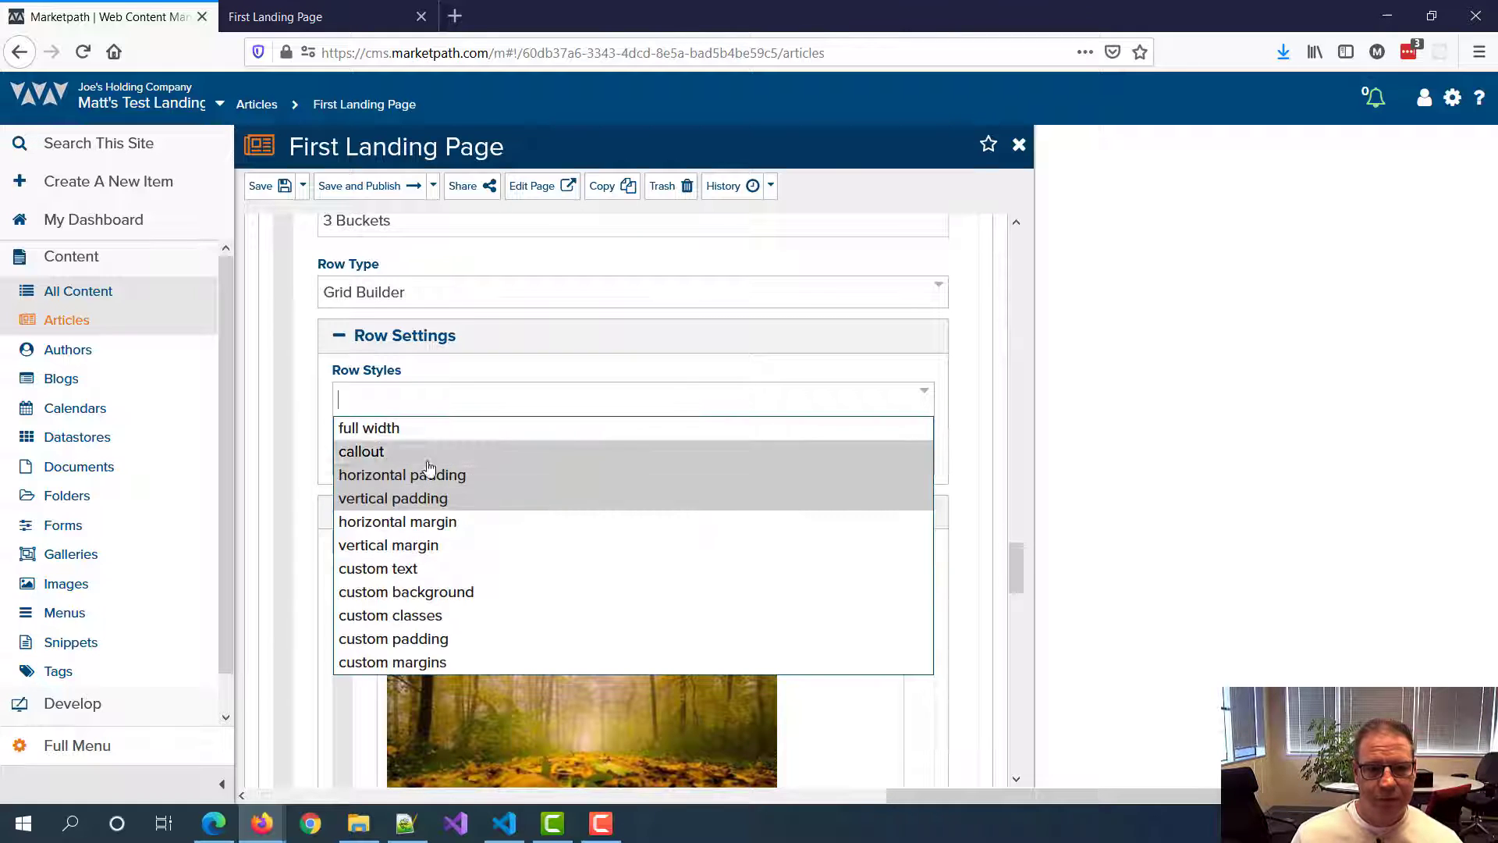
left_click(425, 521)
left_click(425, 399)
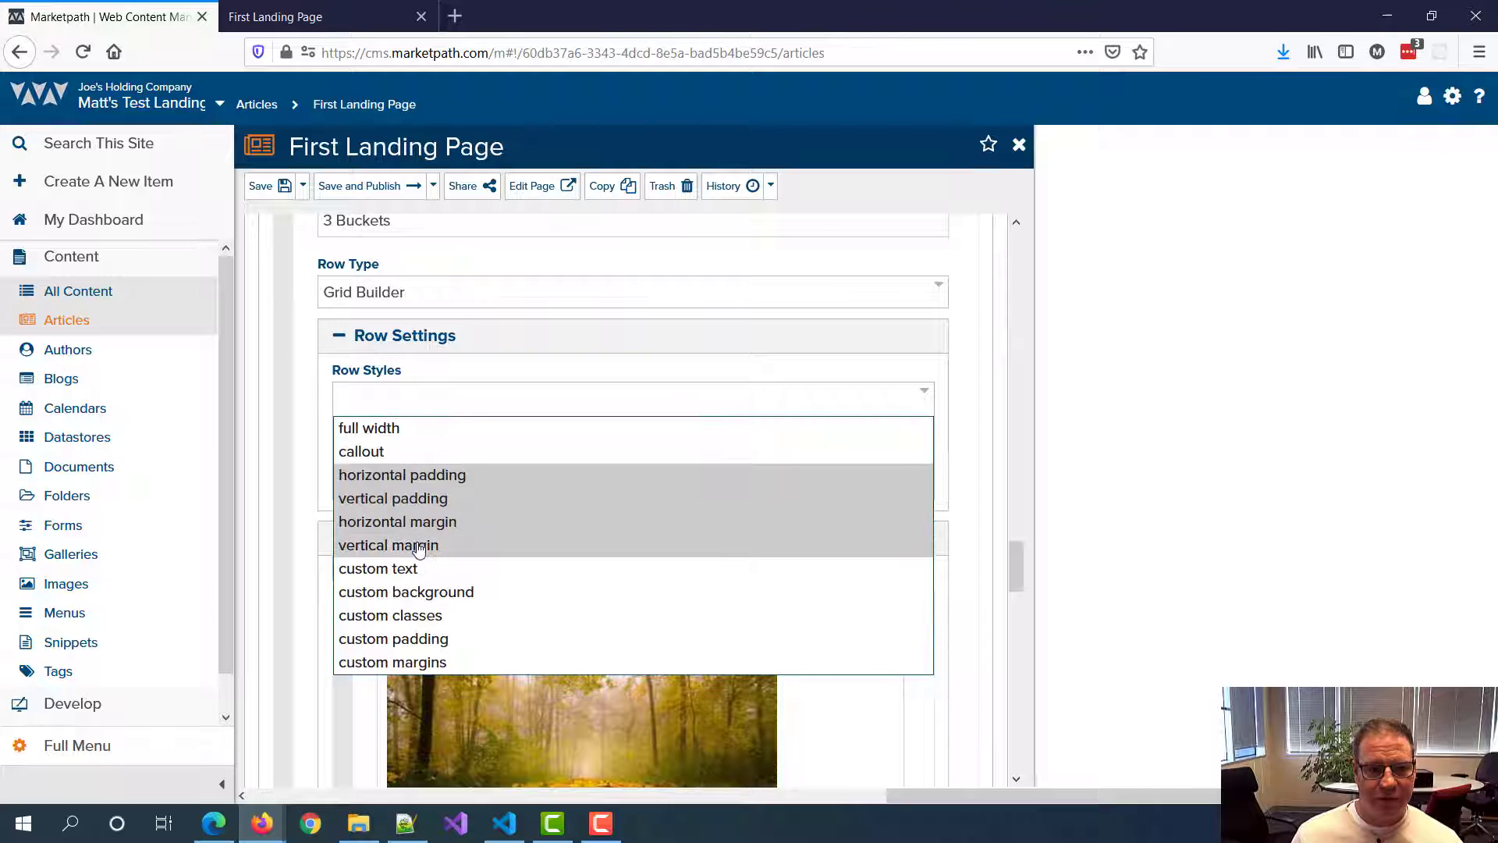
left_click(420, 546)
scroll(545, 666, "down", 3)
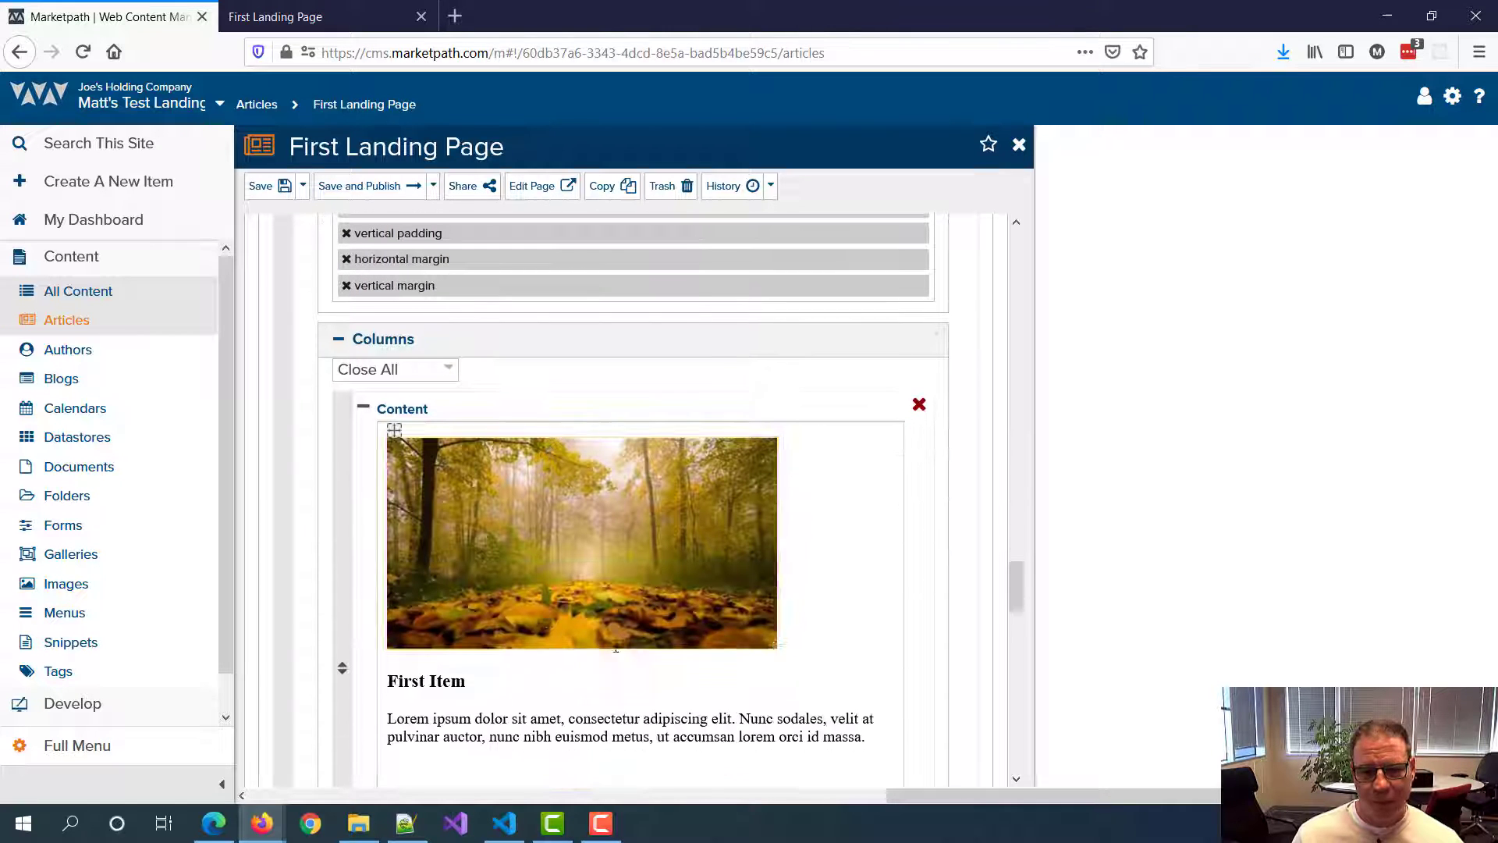
scroll(477, 511, "up", 4)
scroll(504, 513, "up", 1)
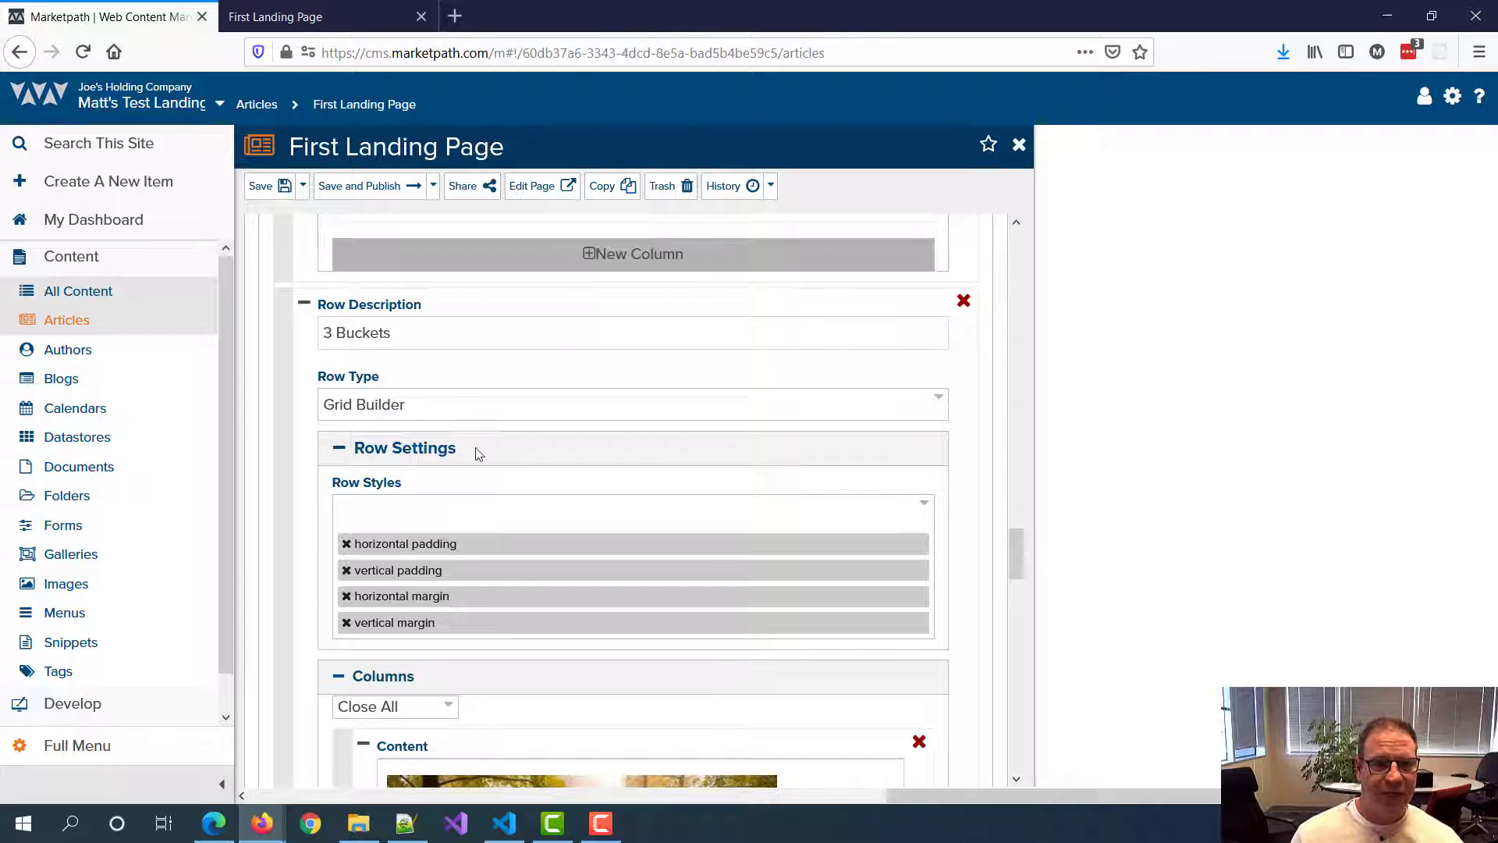
left_click(366, 190)
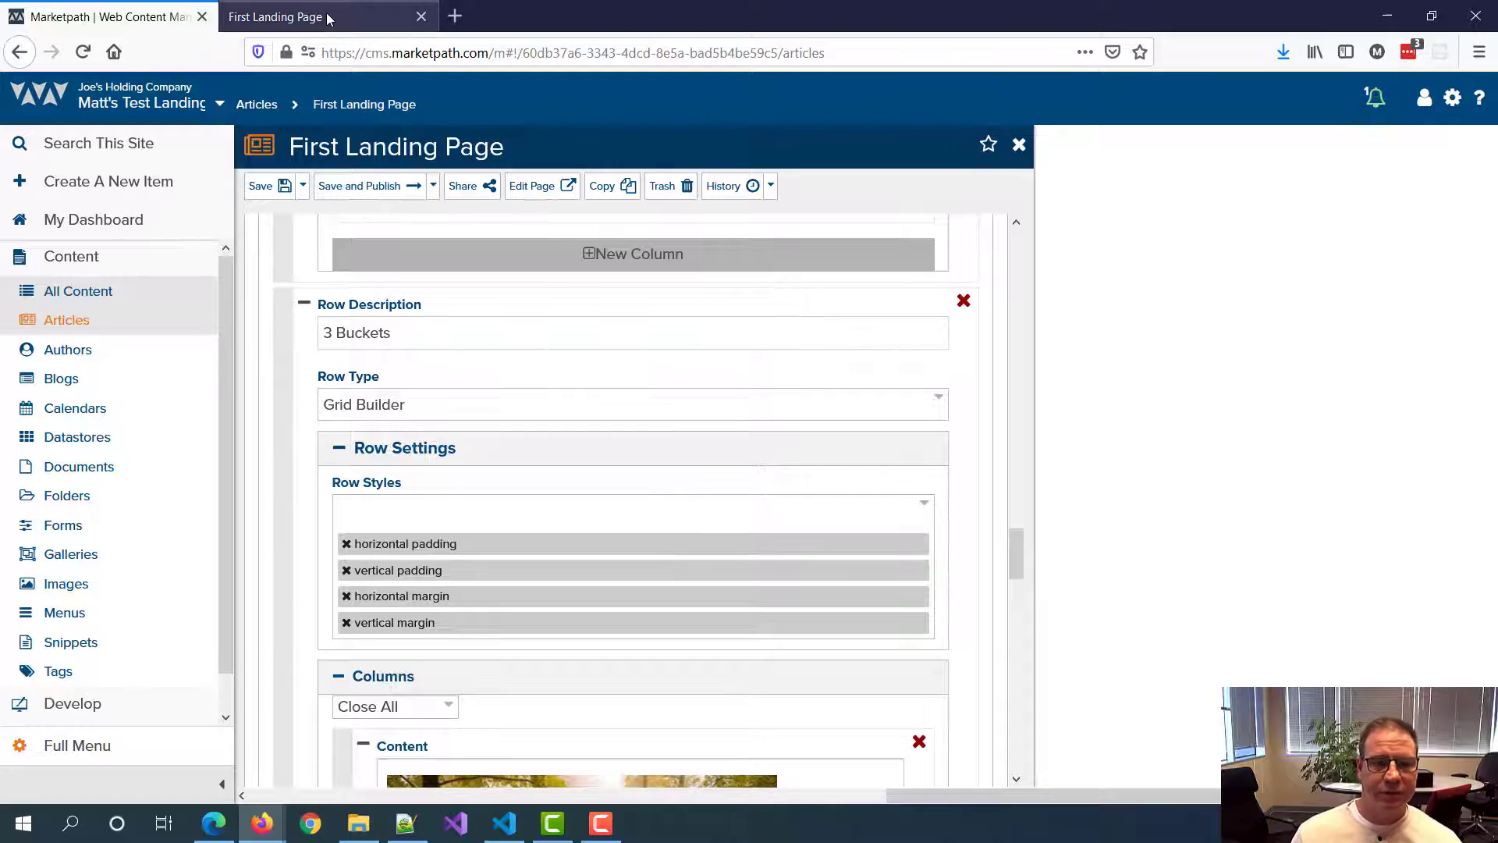
Step: Reload the landing page preview to check the 3 Buckets row's spacing, and return to the CMS editor
left_click(328, 18)
key("F5")
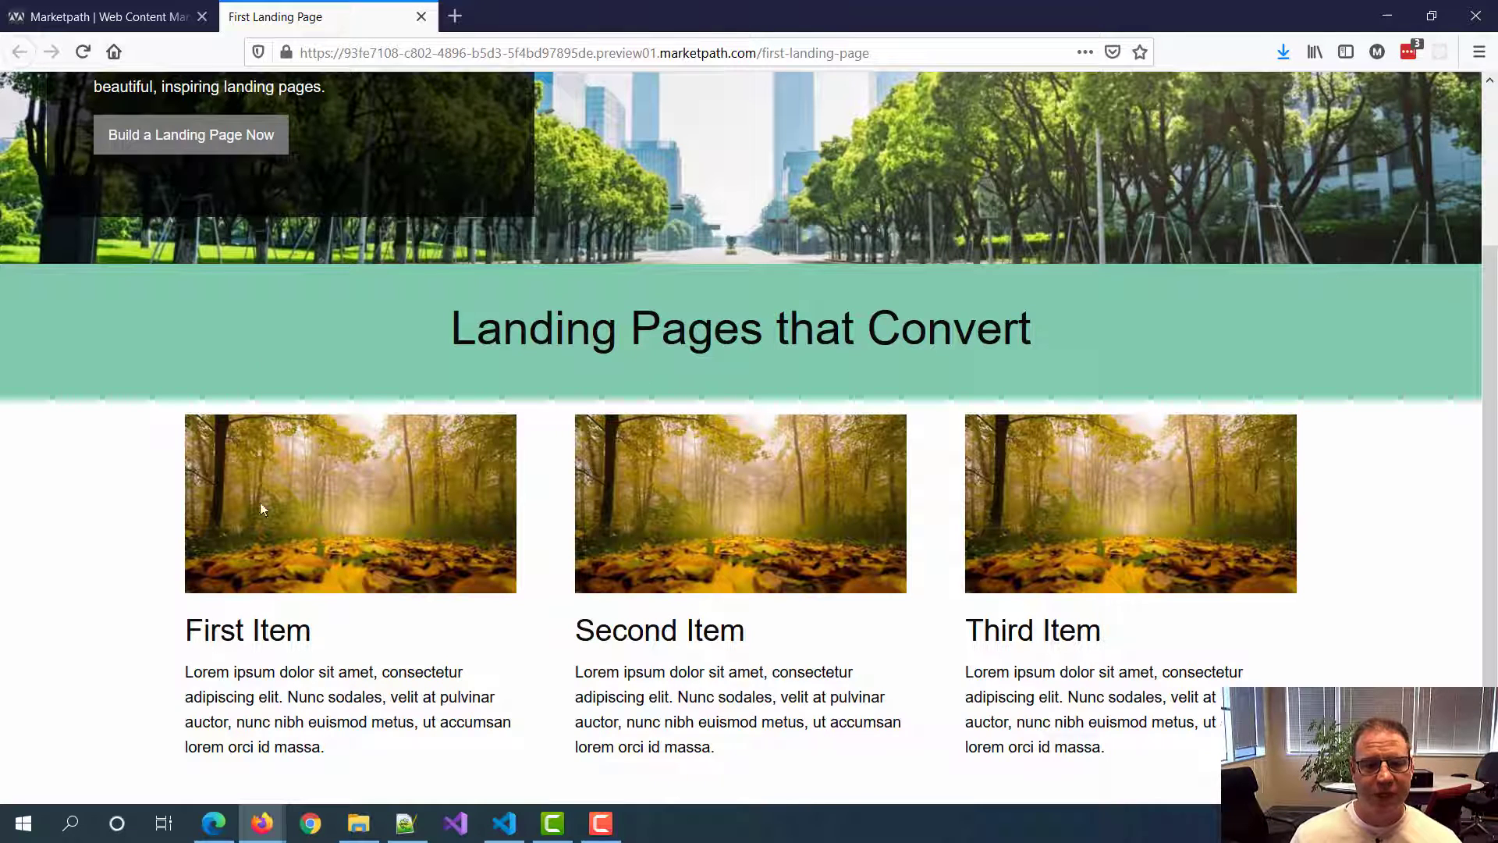
left_click(105, 16)
Step: Add a new Grid Builder row below the 3 Buckets row and describe it as Testimonial
scroll(565, 404, "down", 5)
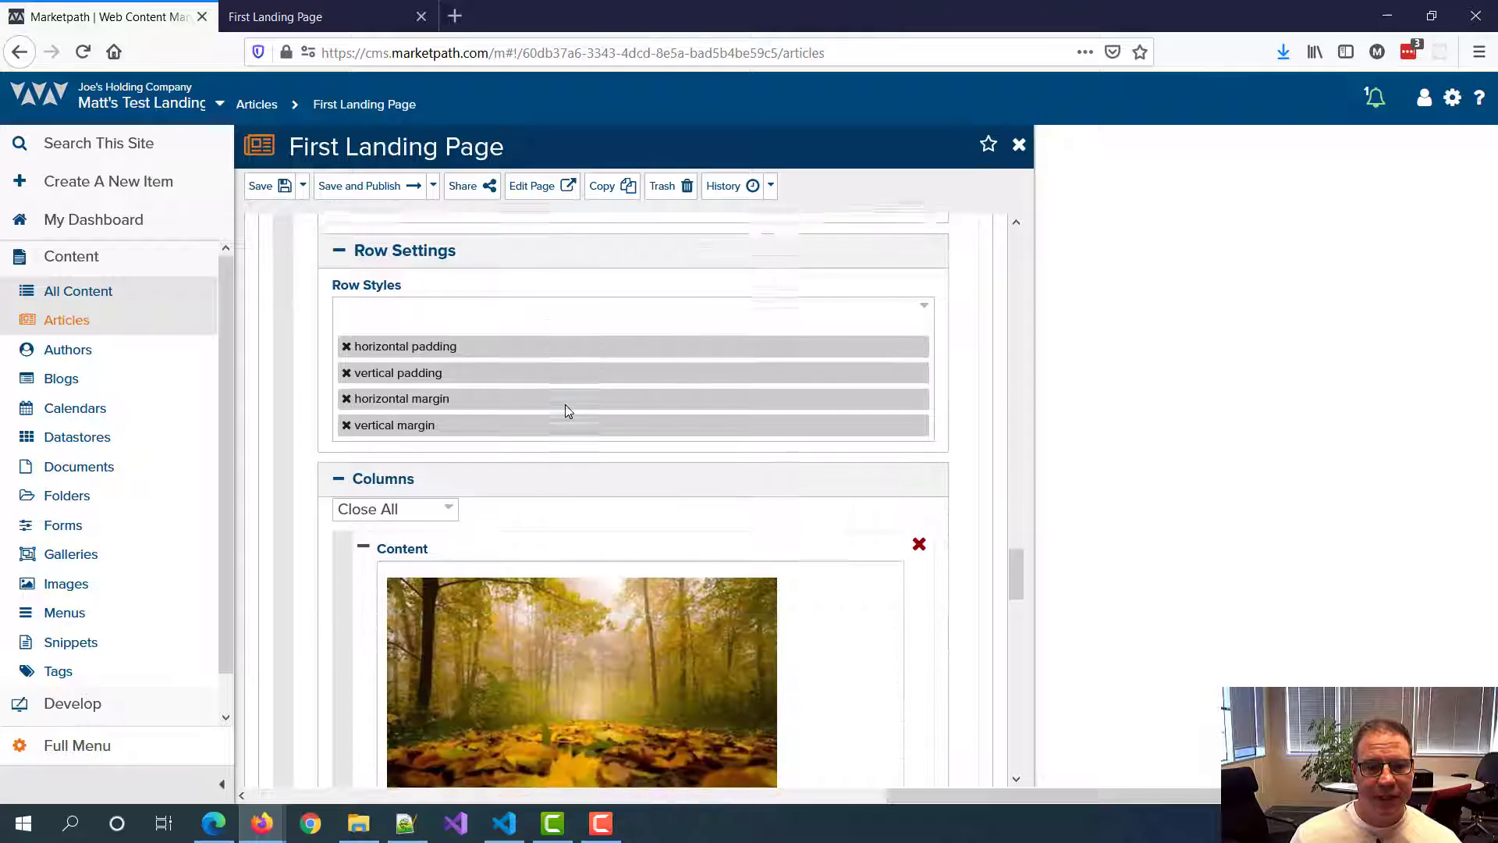
scroll(544, 403, "down", 3)
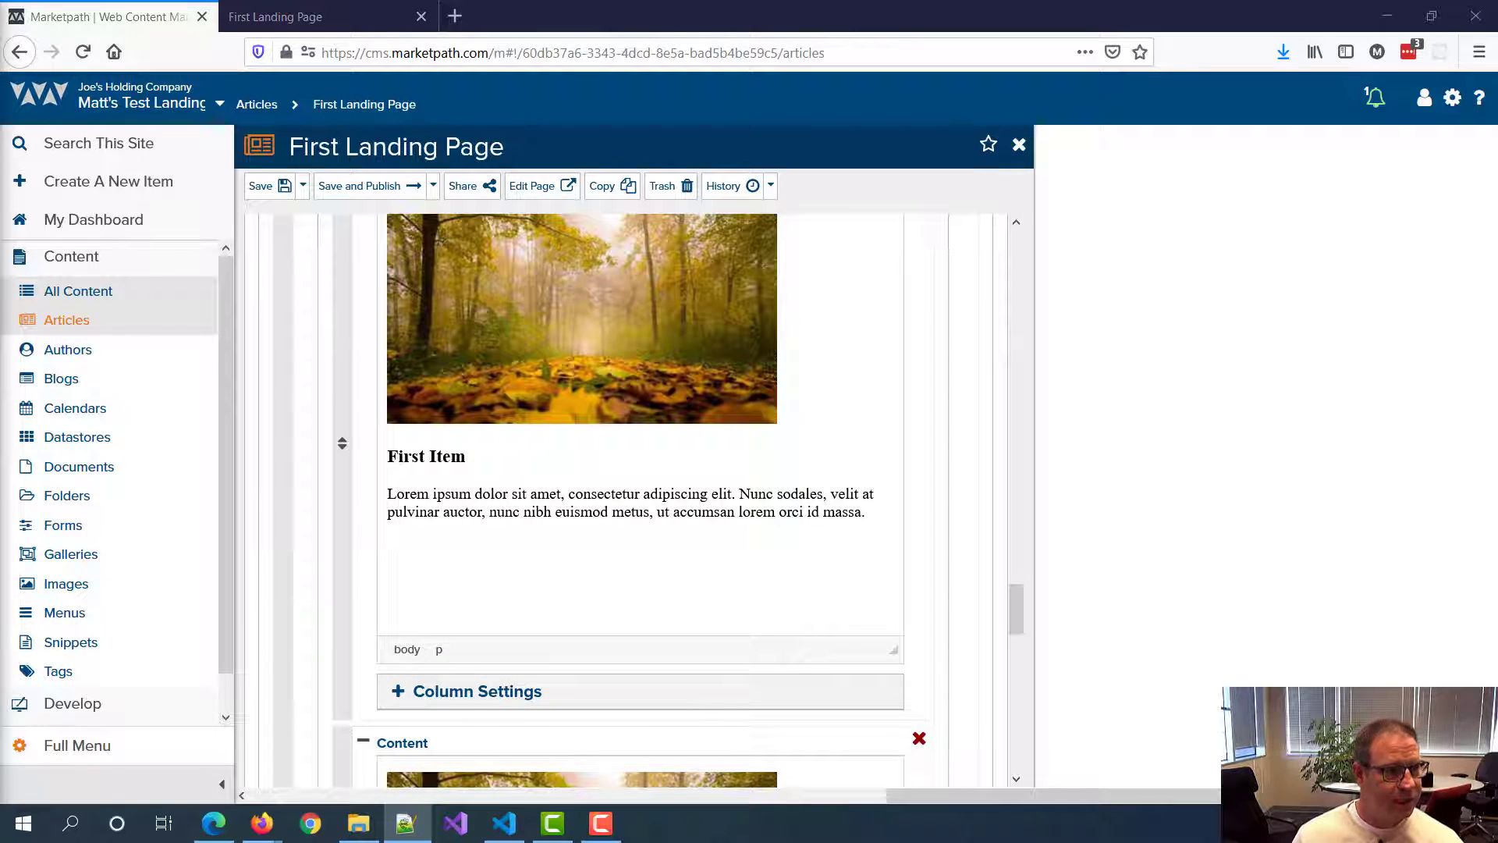
scroll(541, 468, "down", 2)
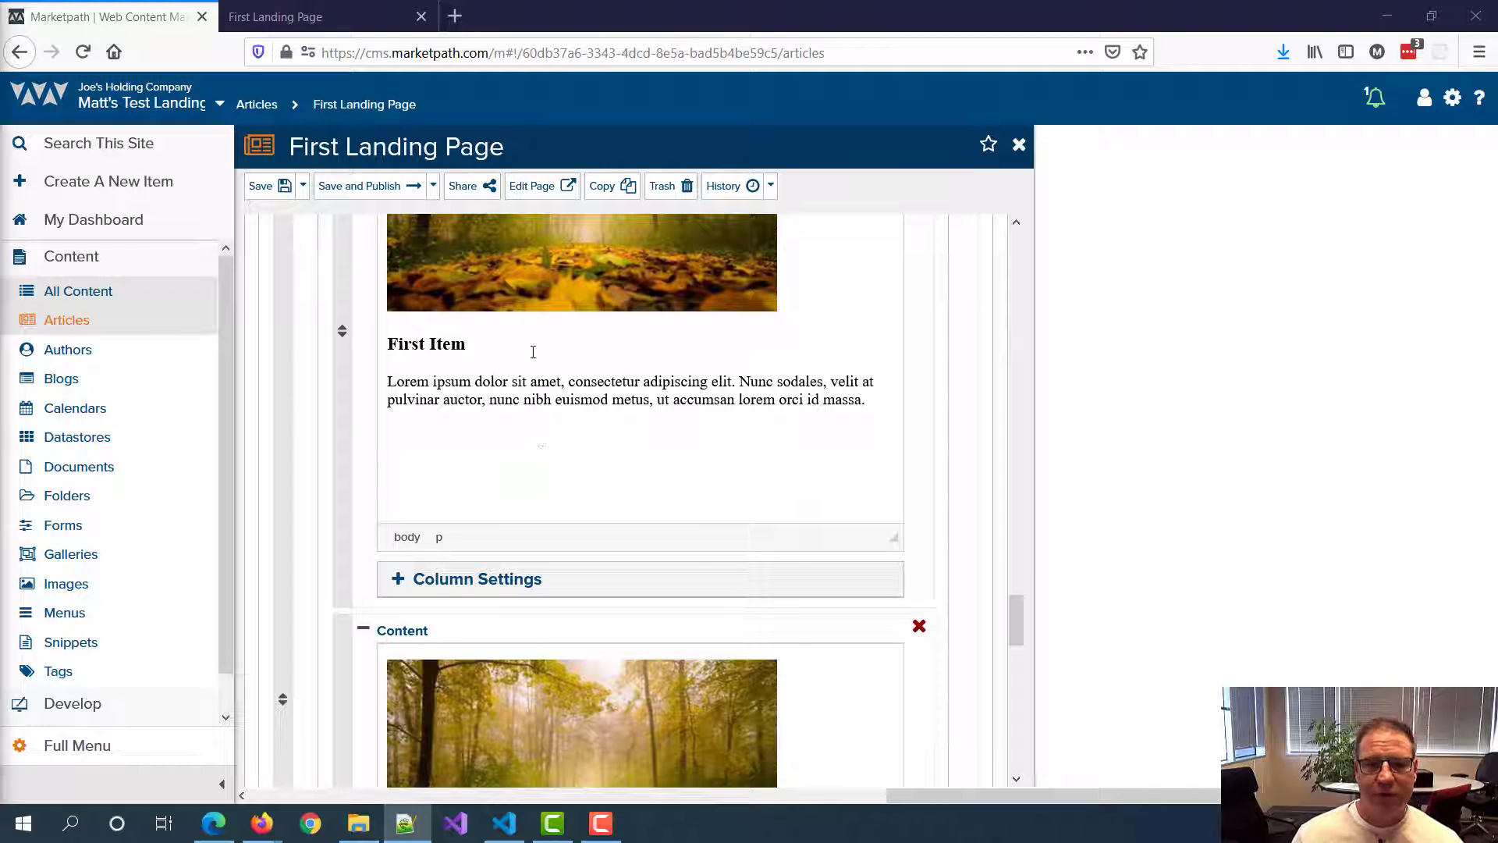
scroll(568, 472, "down", 15)
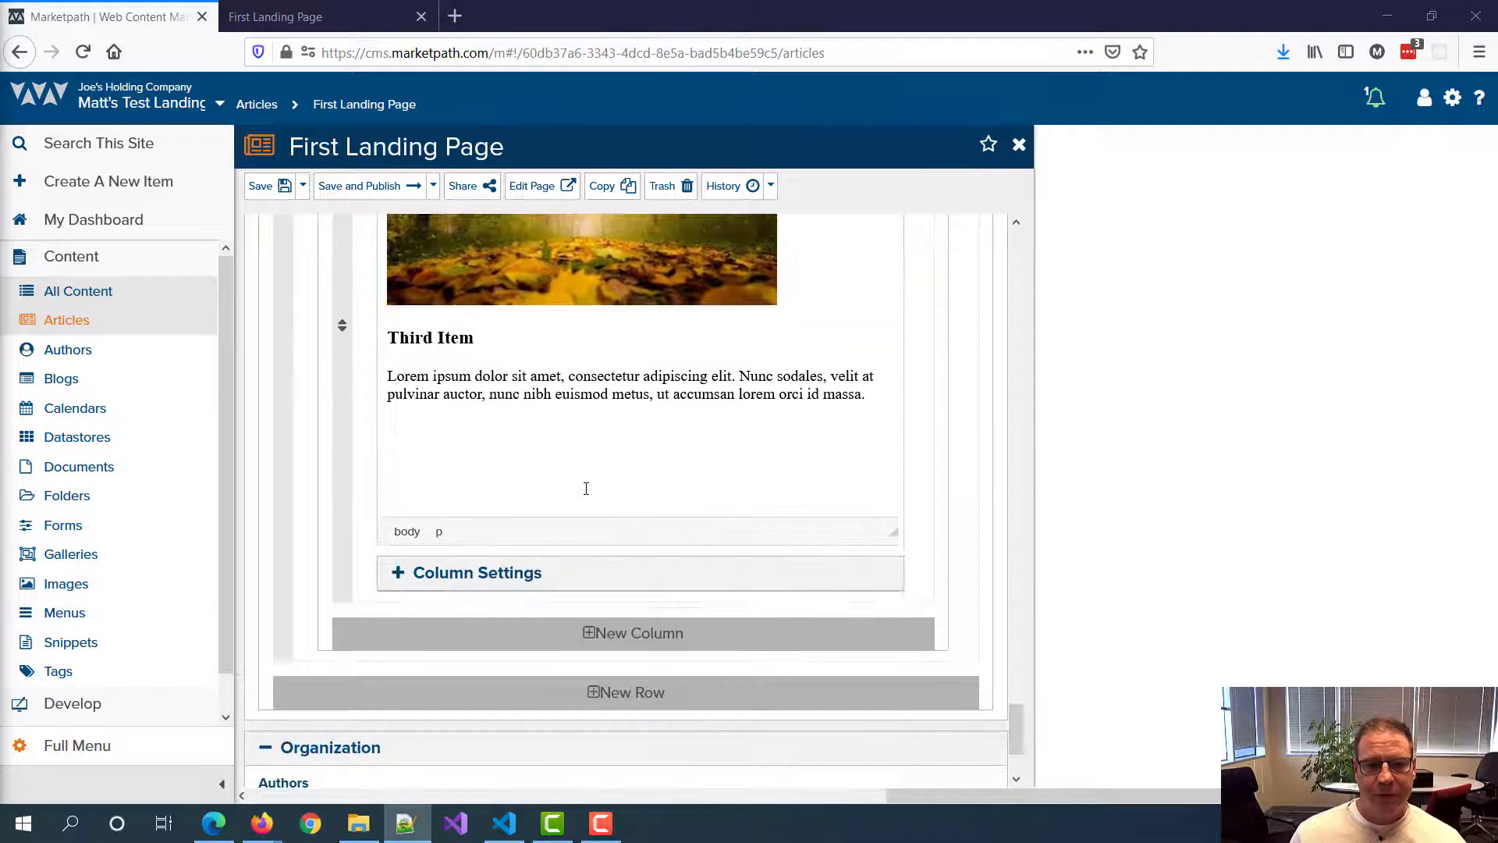
scroll(586, 488, "down", 3)
left_click(641, 522)
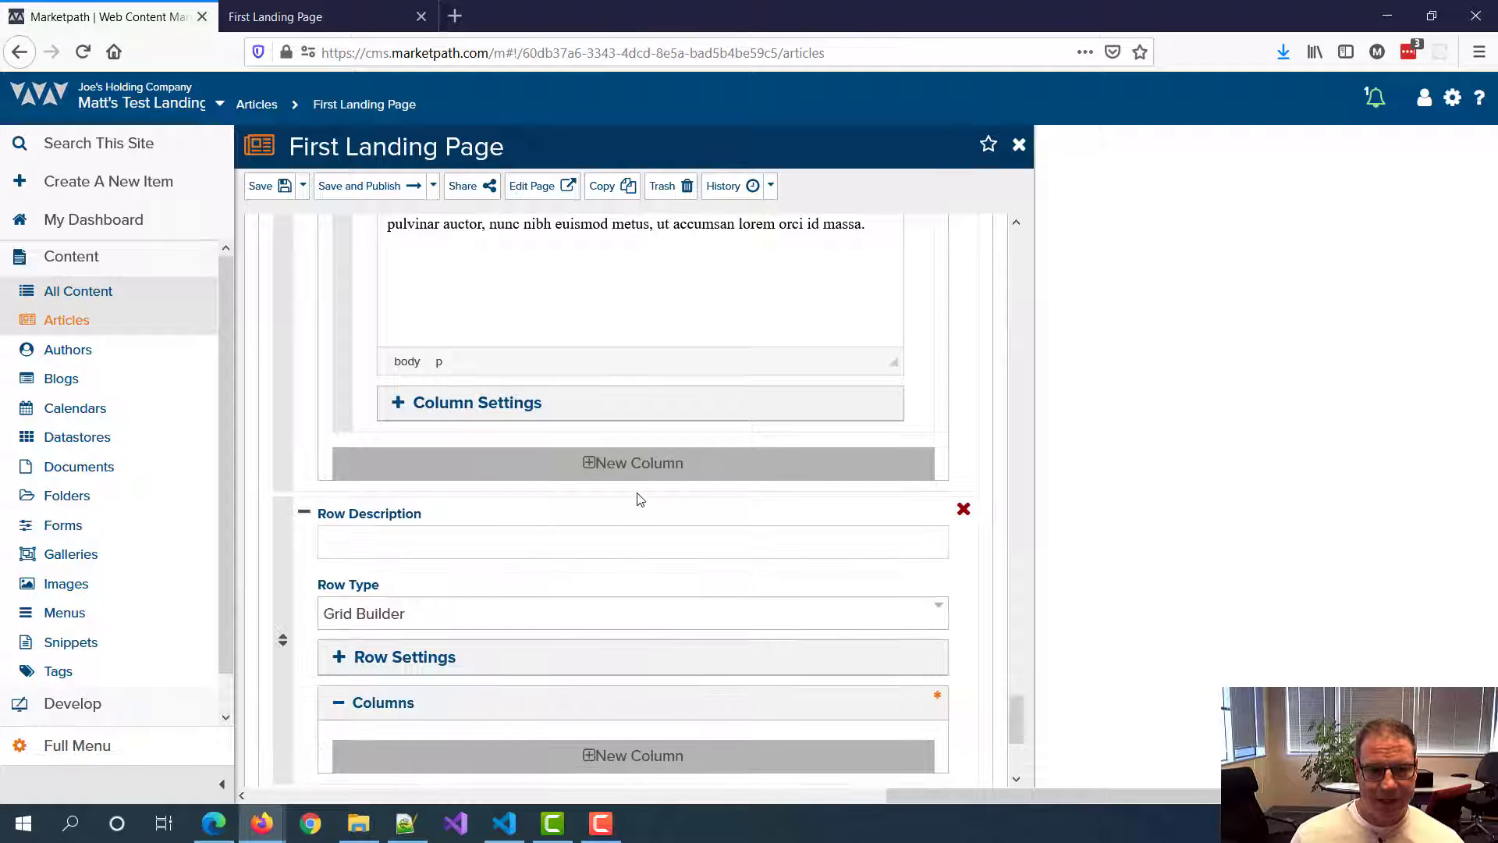
scroll(638, 499, "down", 2)
left_click(460, 428)
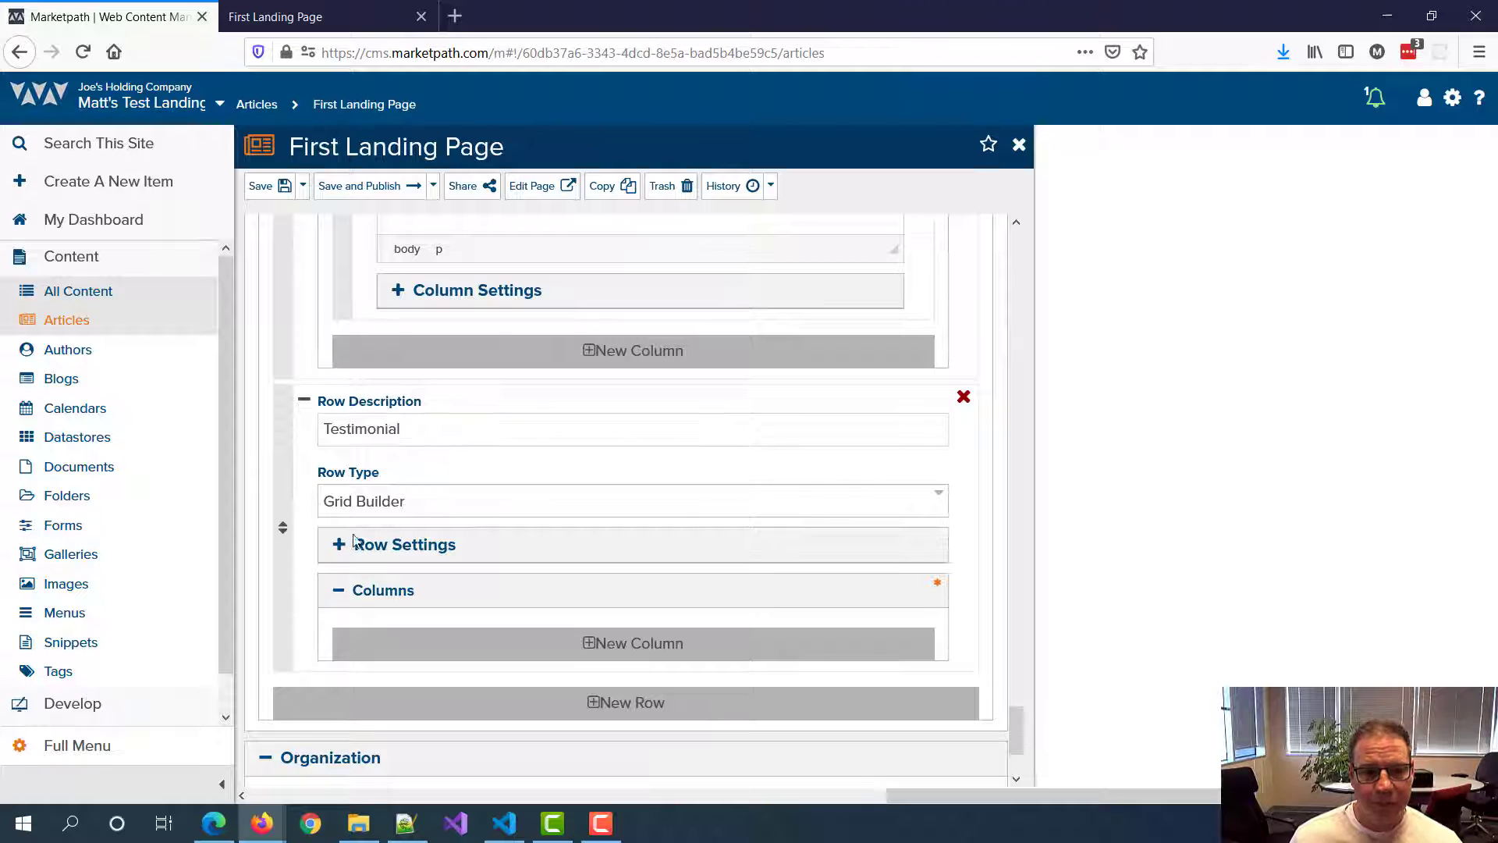
Step: Give the Testimonial row the custom background style with the row background color #b676b1
scroll(595, 475, "down", 3)
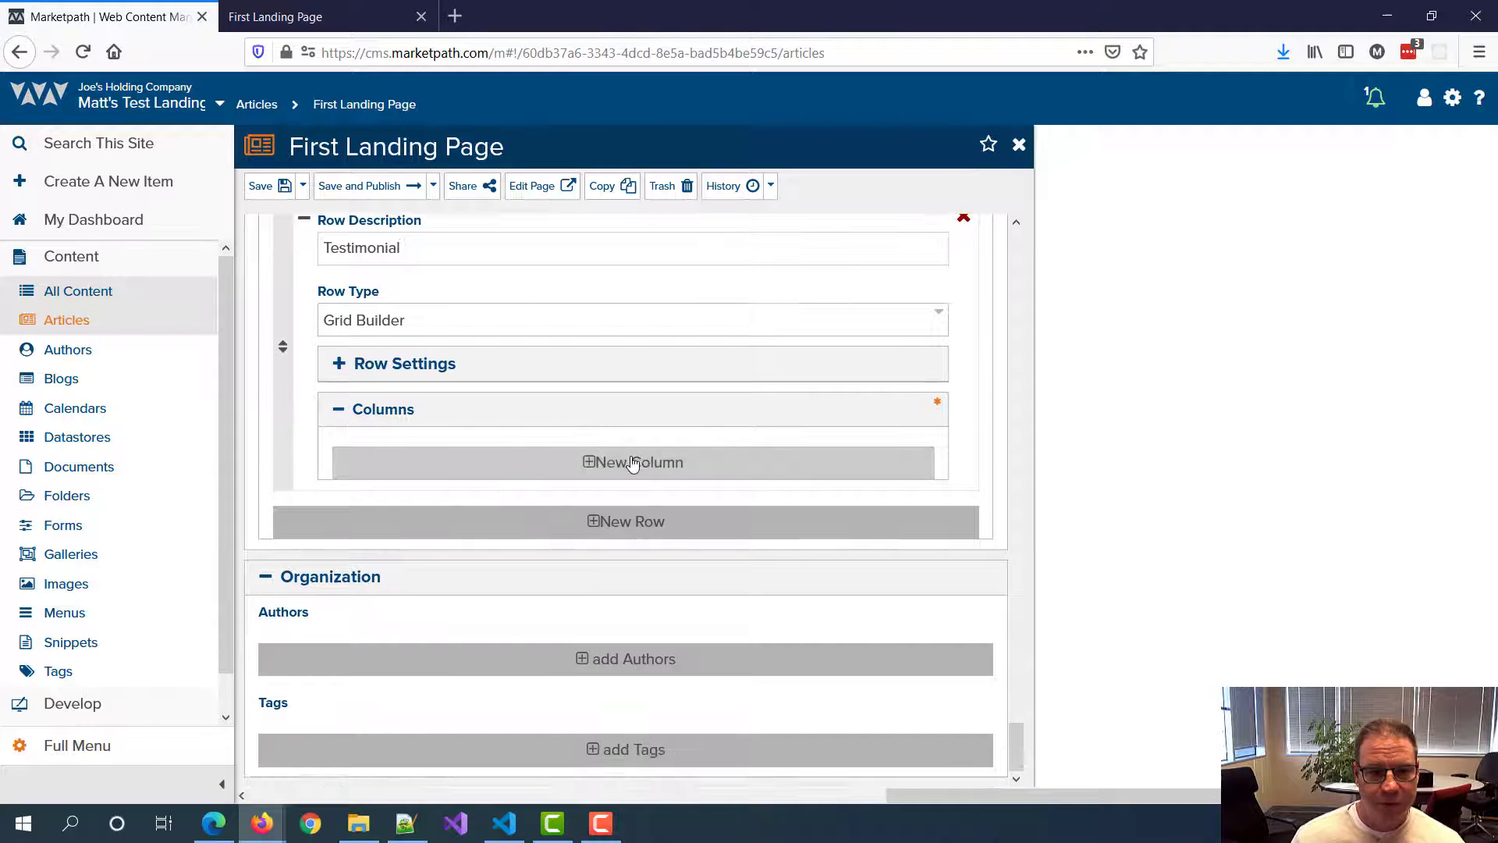
key("alt+Tab")
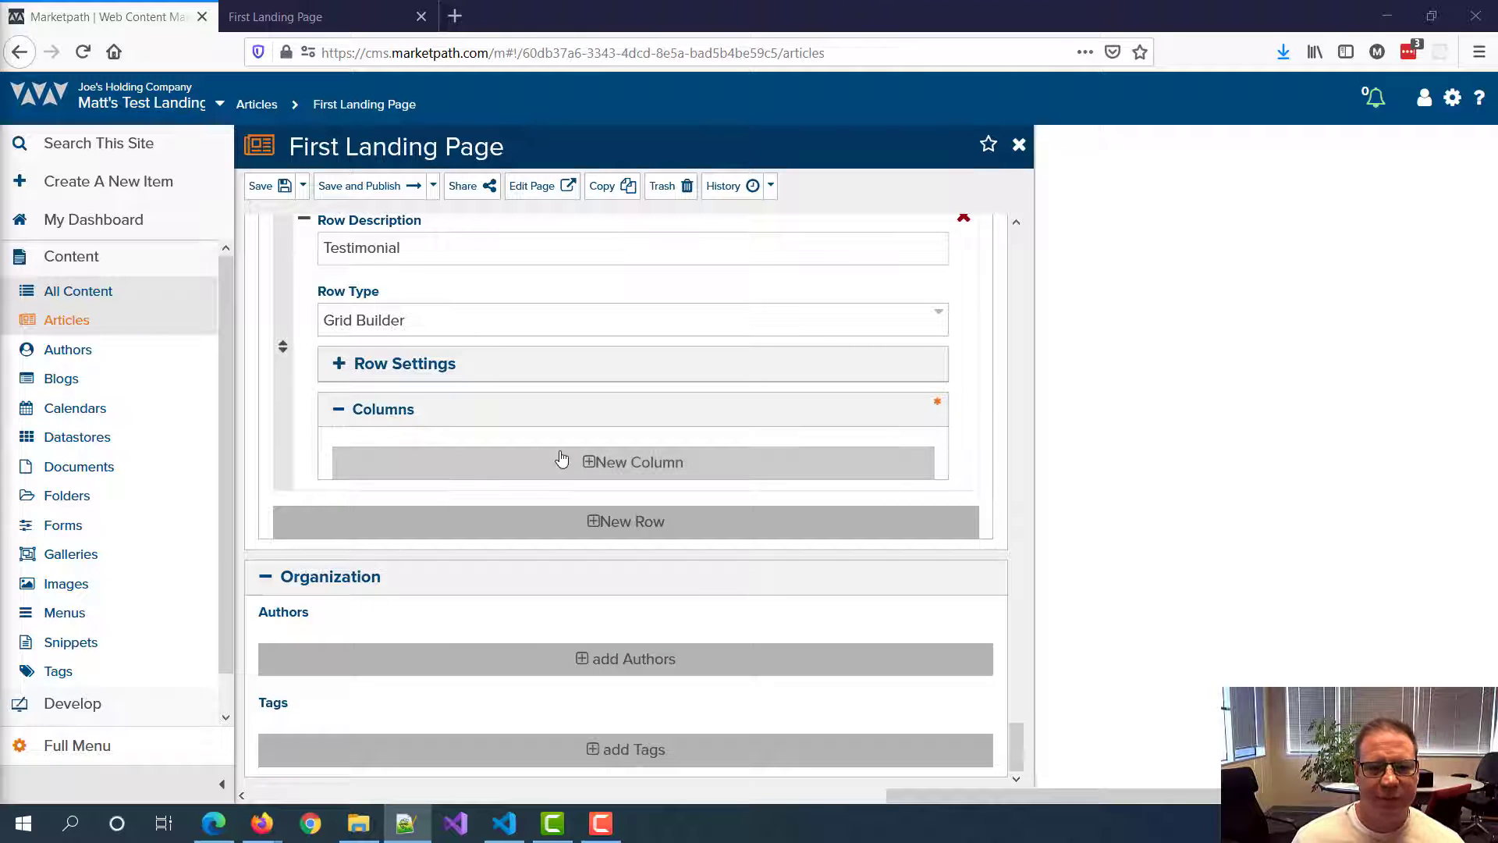
left_click(339, 363)
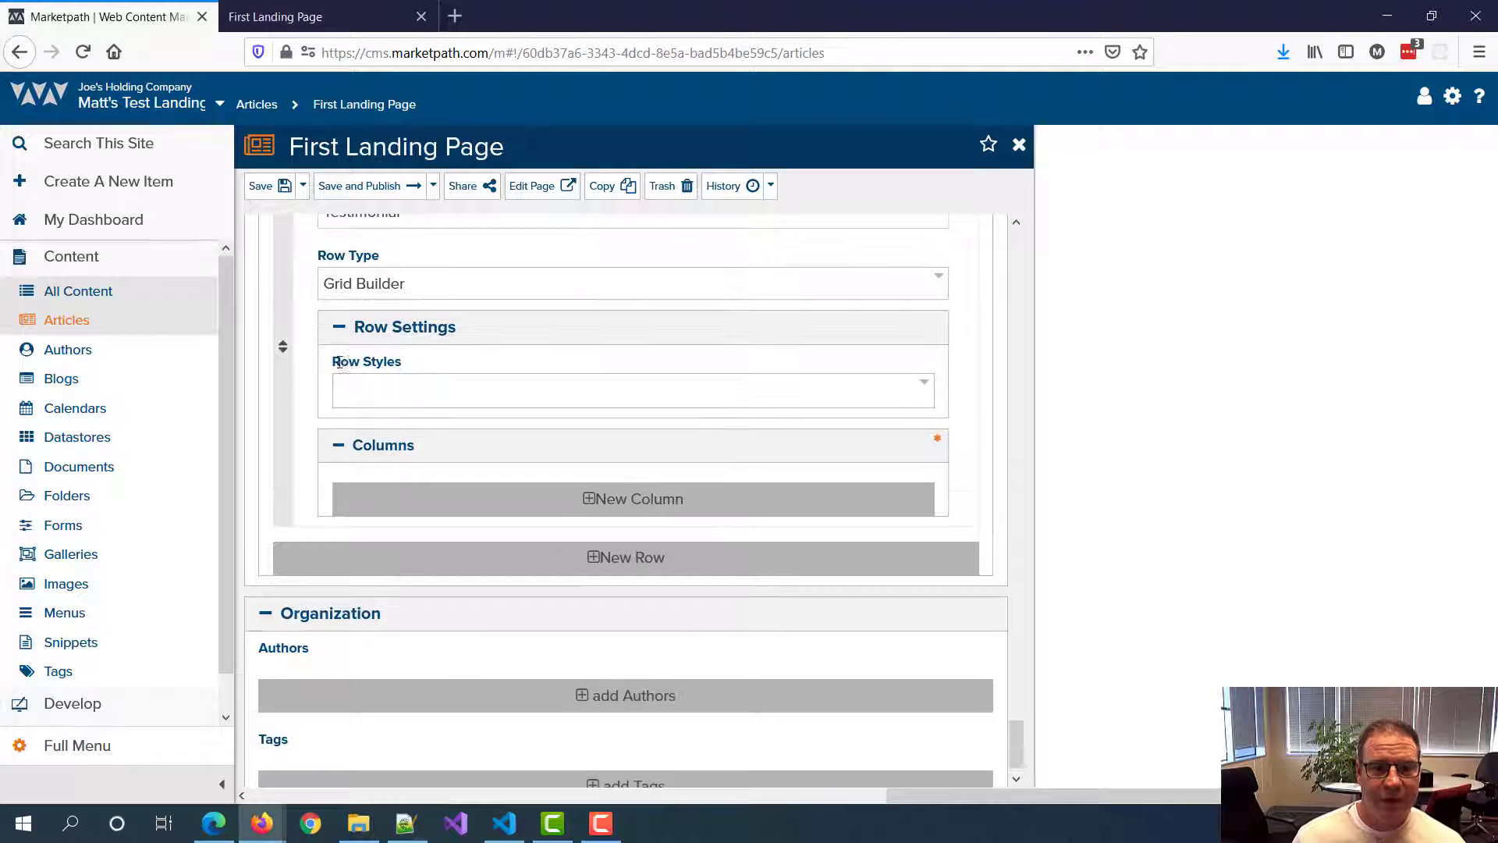
left_click(400, 394)
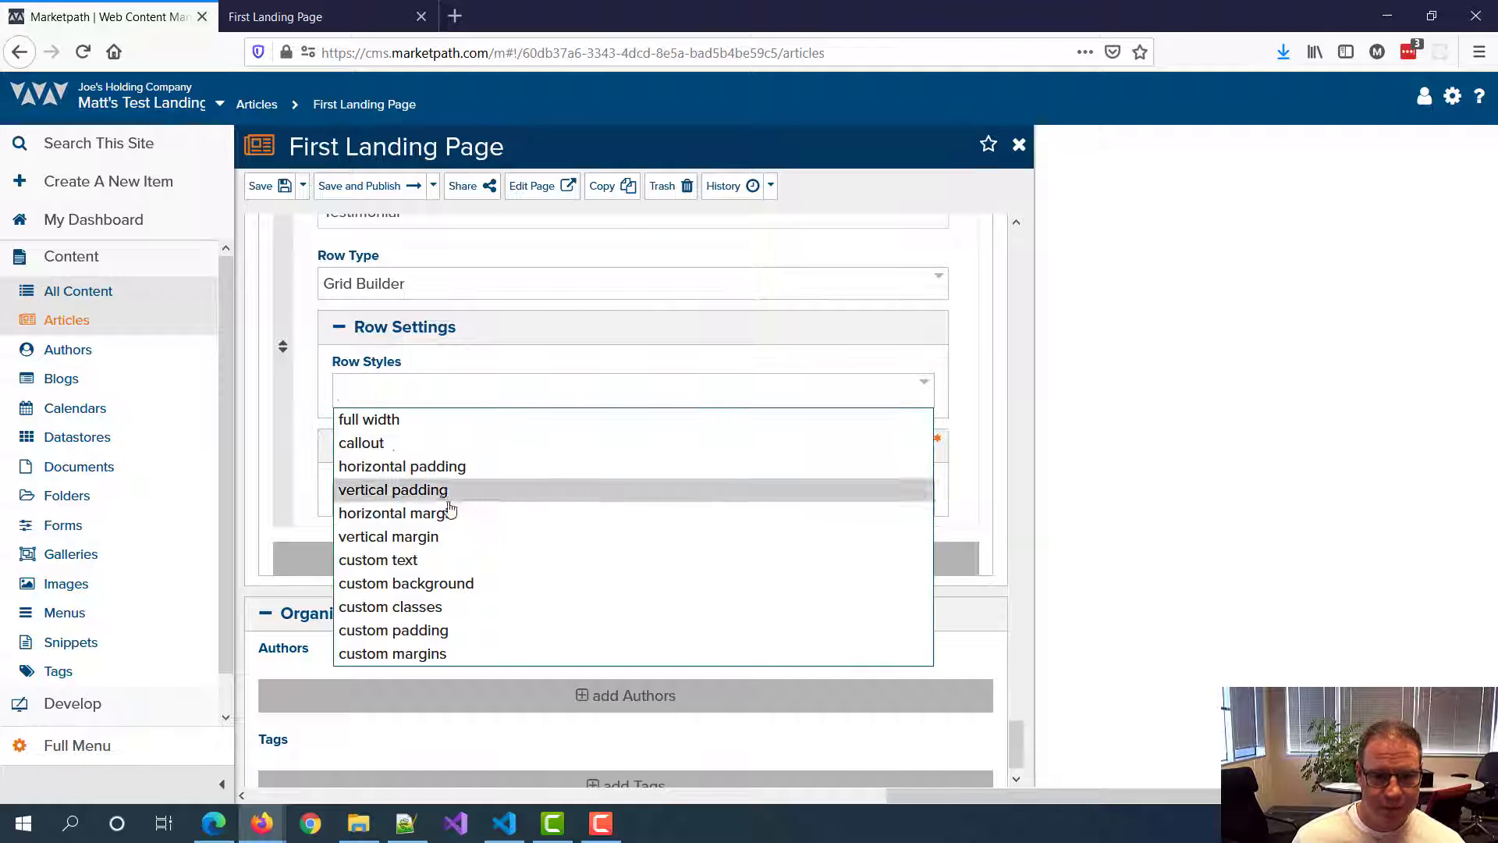
left_click(434, 587)
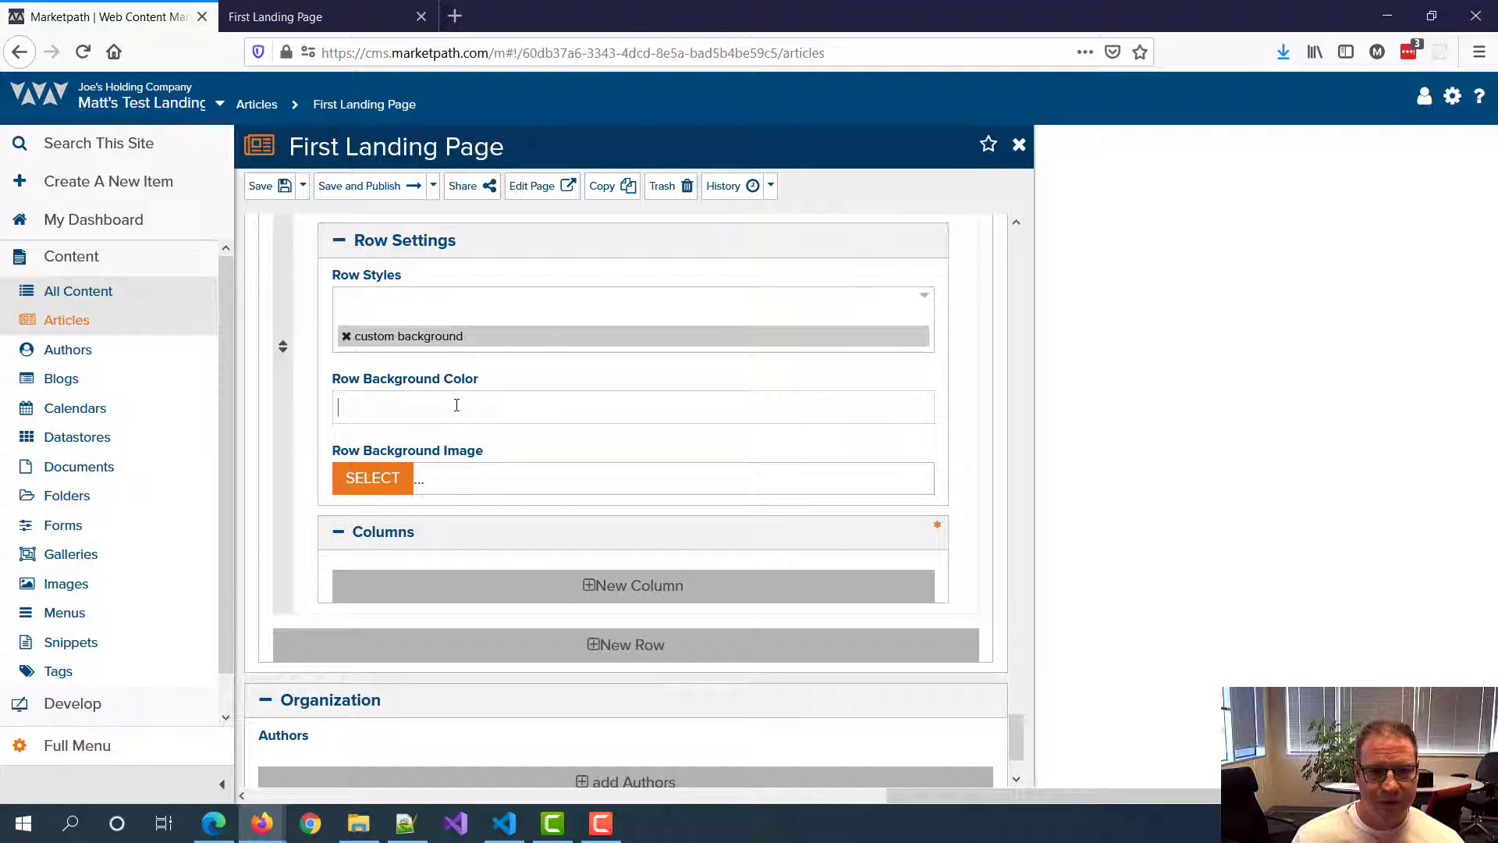
type("b676b1")
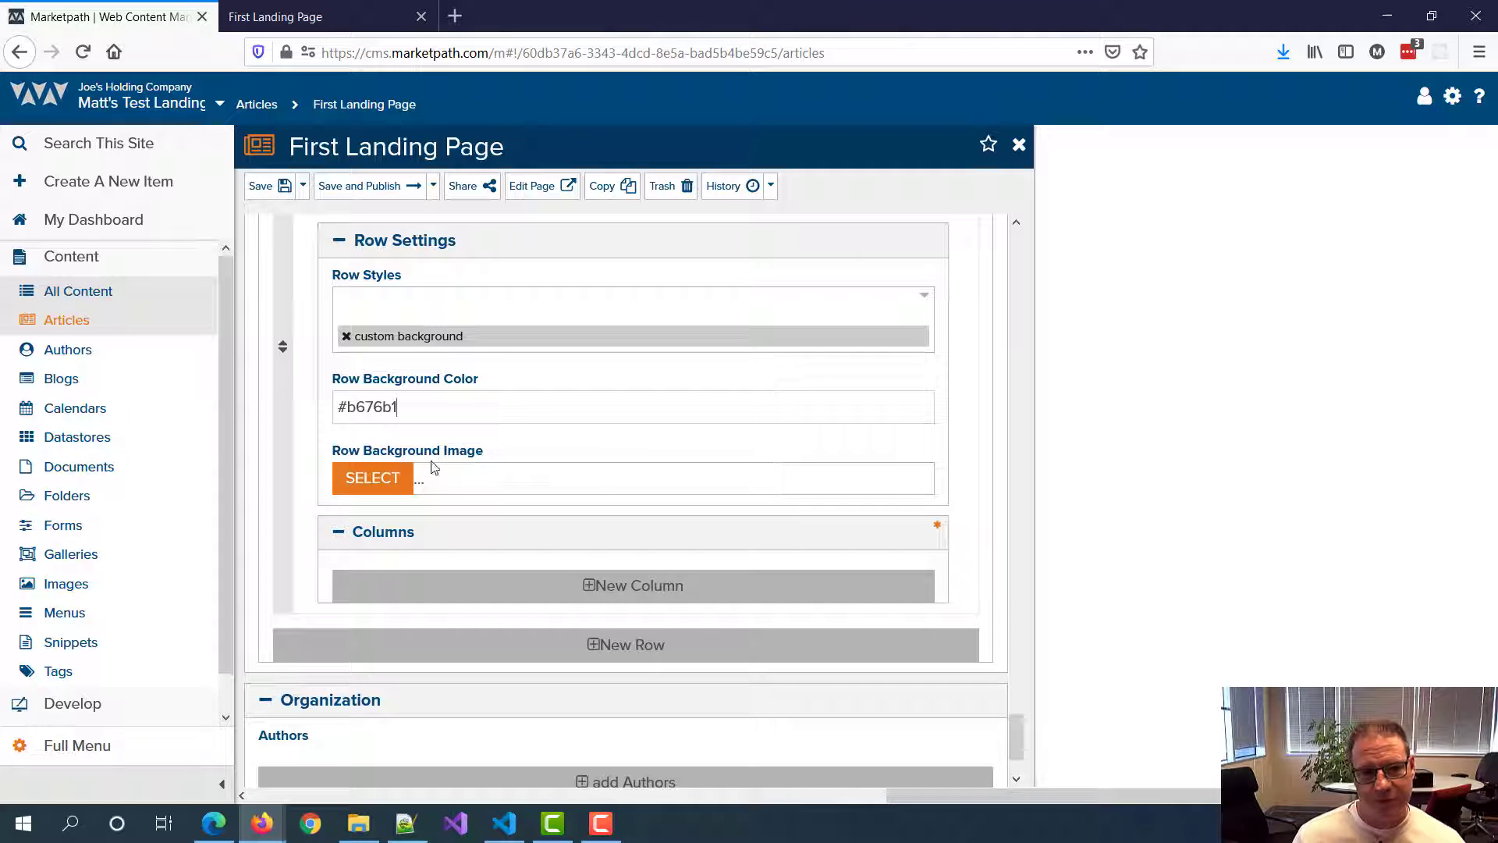
Step: Add a column to the Testimonial row containing the quote "These guys rock and make creating landing pages a snap!" in quotation marks
scroll(638, 446, "down", 2)
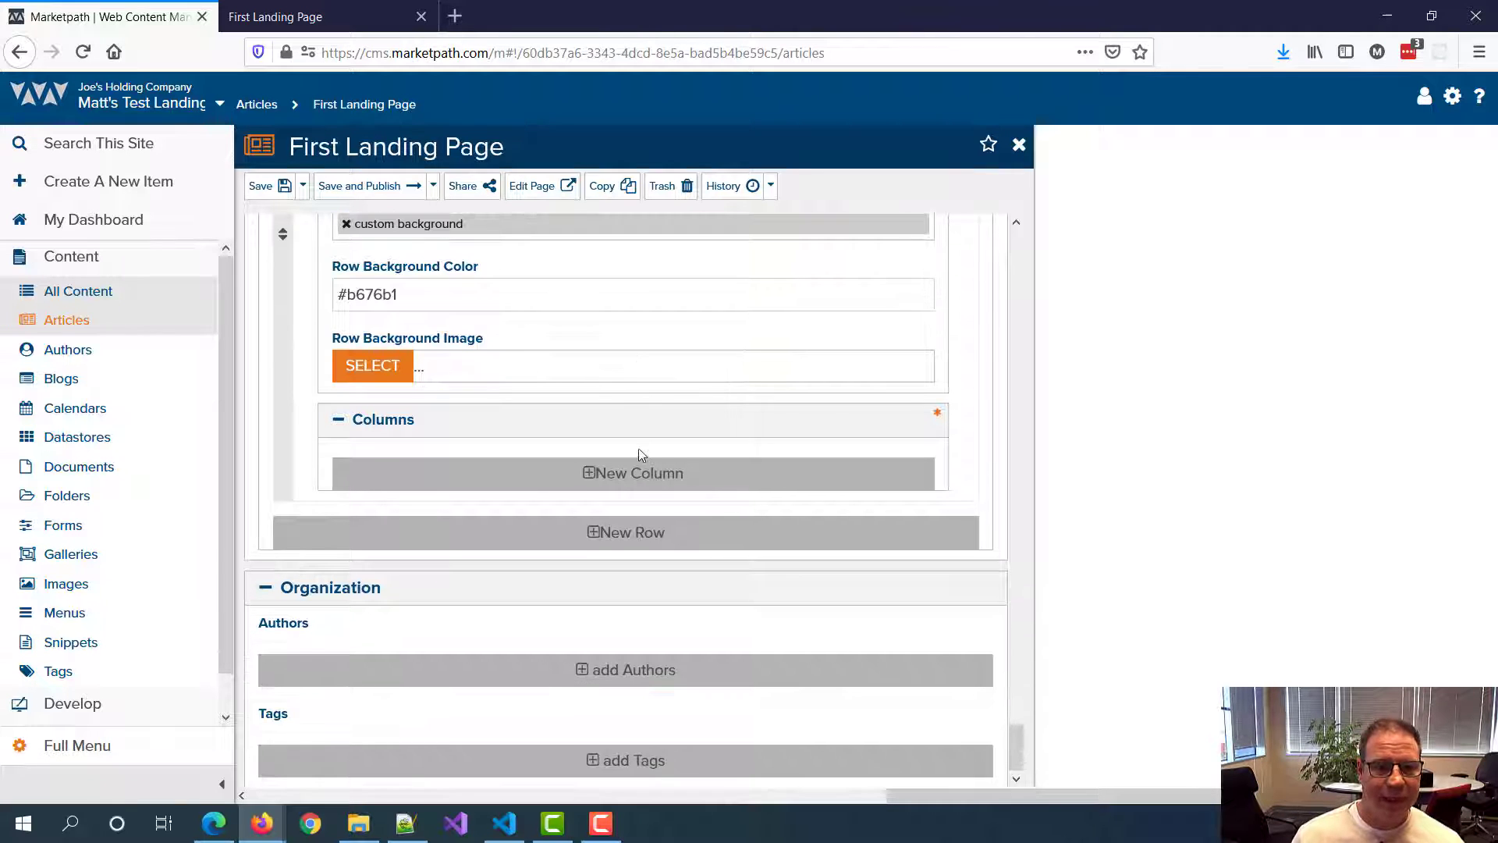
scroll(512, 391, "up", 3)
scroll(550, 506, "down", 1)
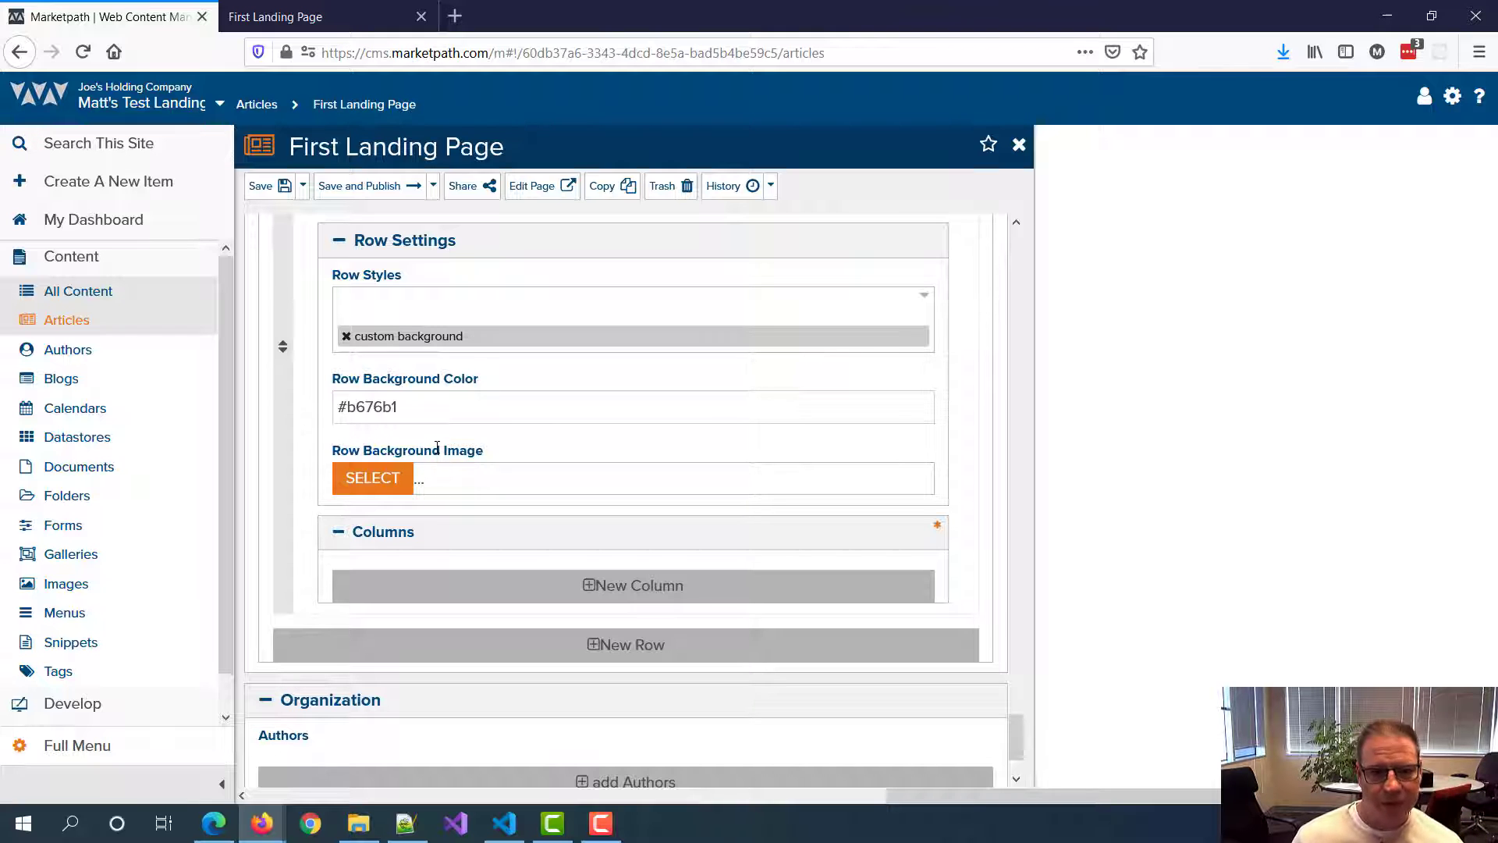
scroll(508, 394, "down", 2)
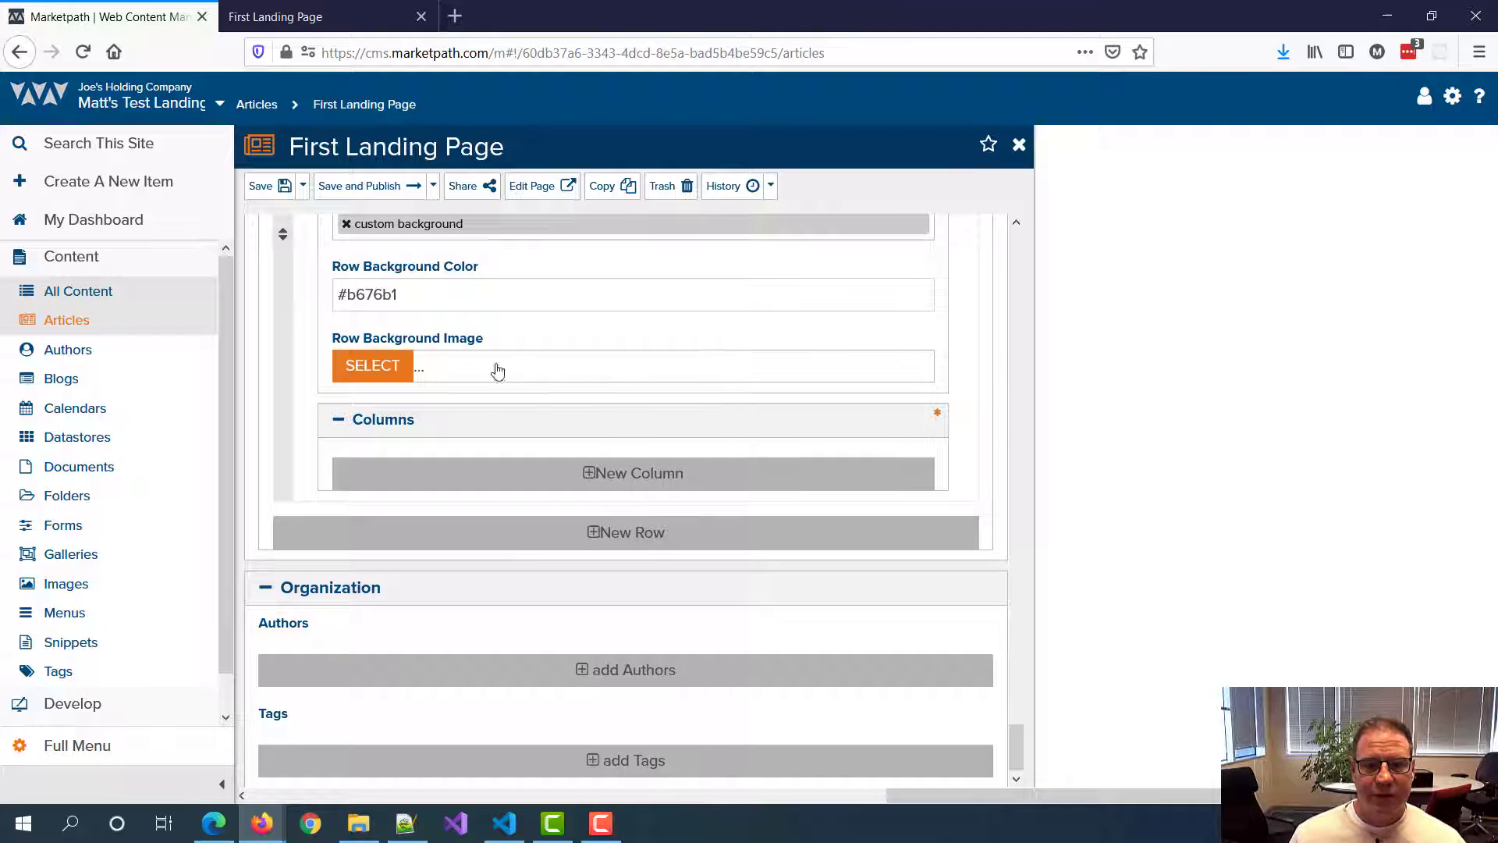
left_click(640, 474)
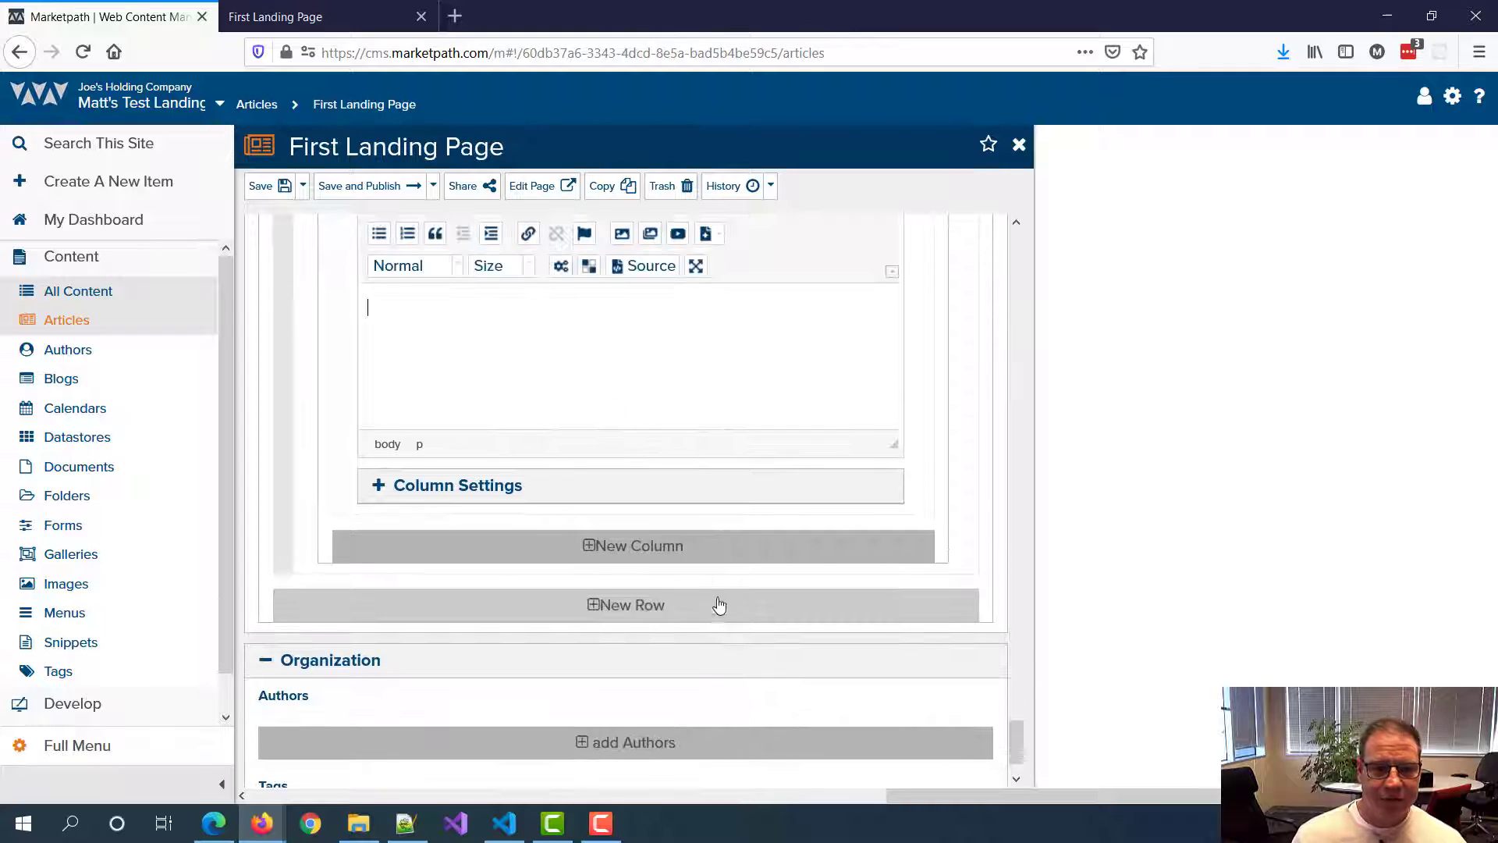
type("\"")
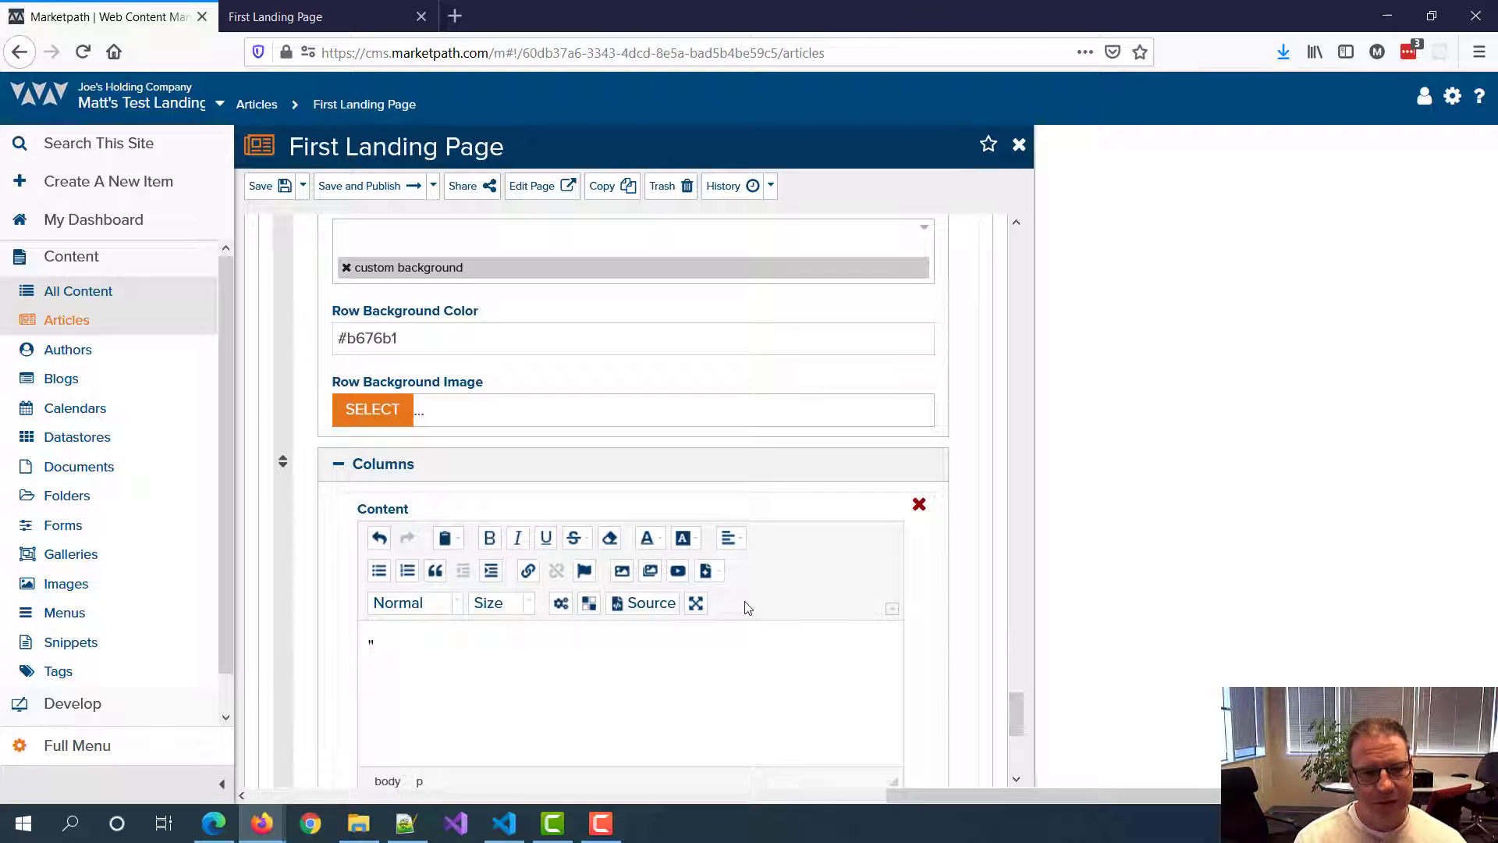
type("Th")
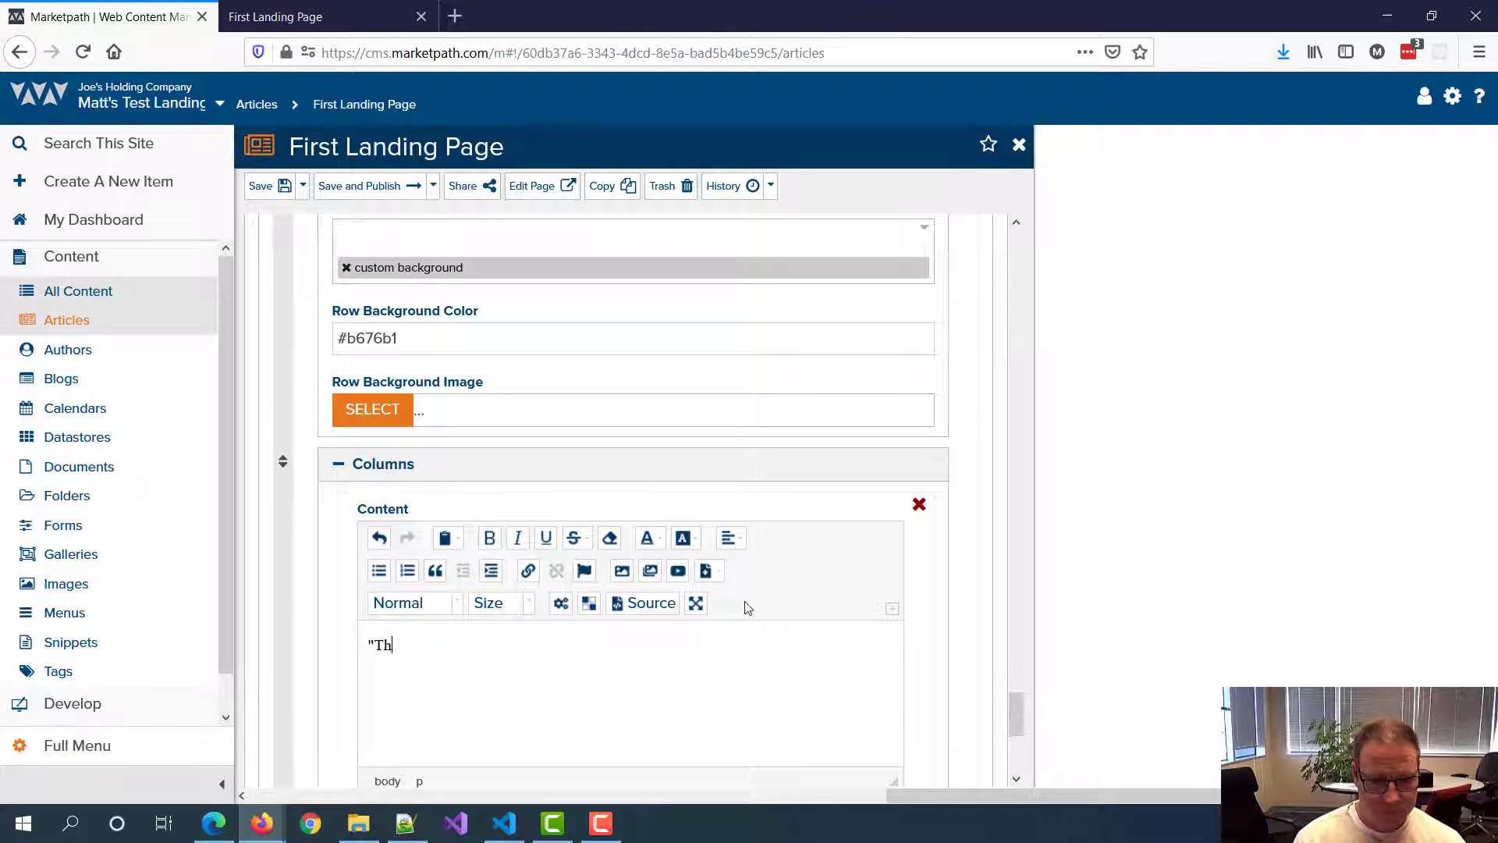
type("ese guys ro")
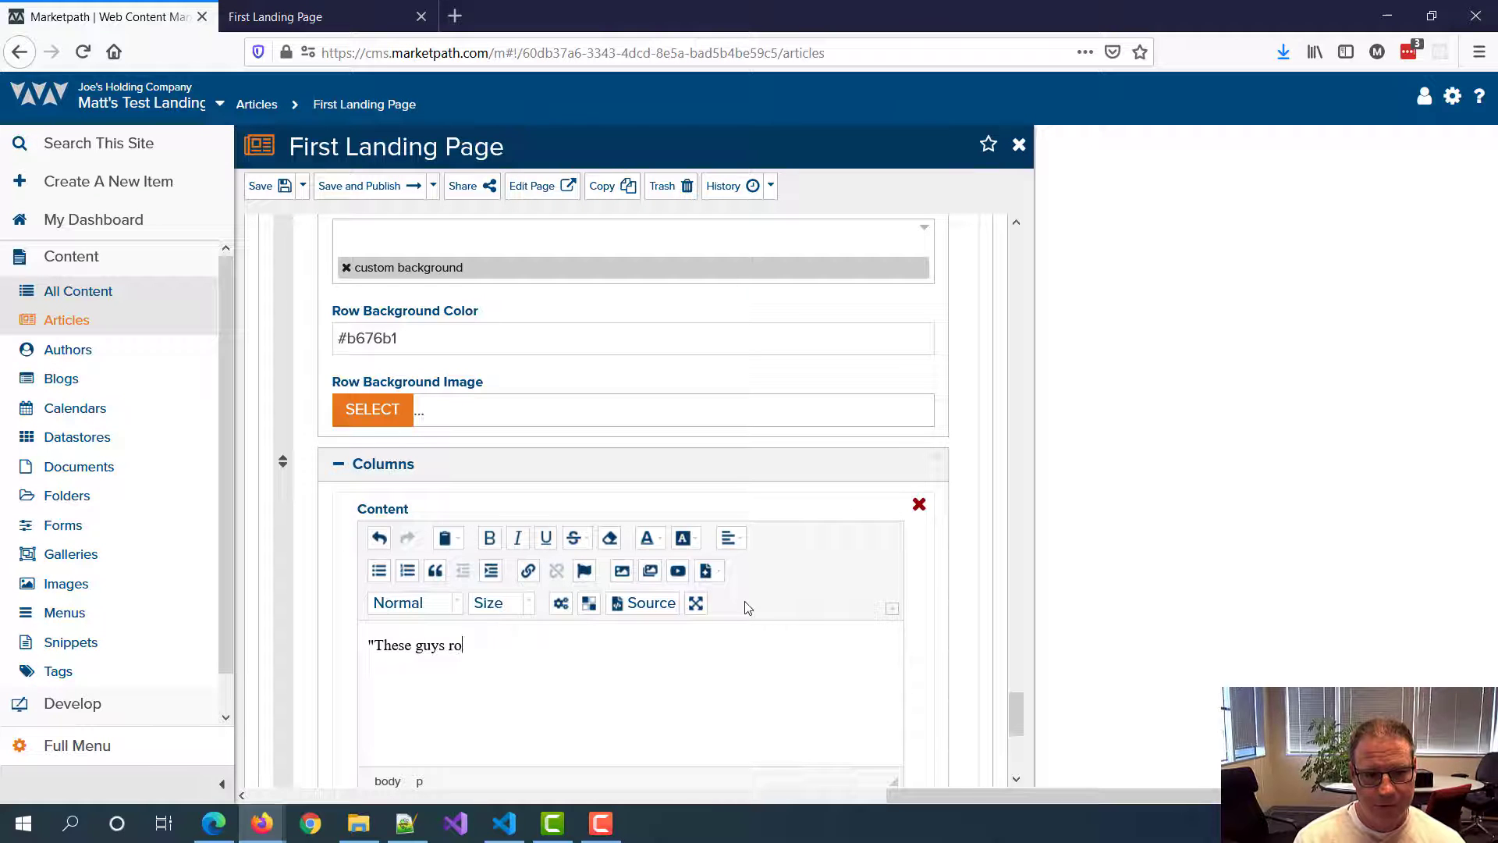
type("ck and make cr")
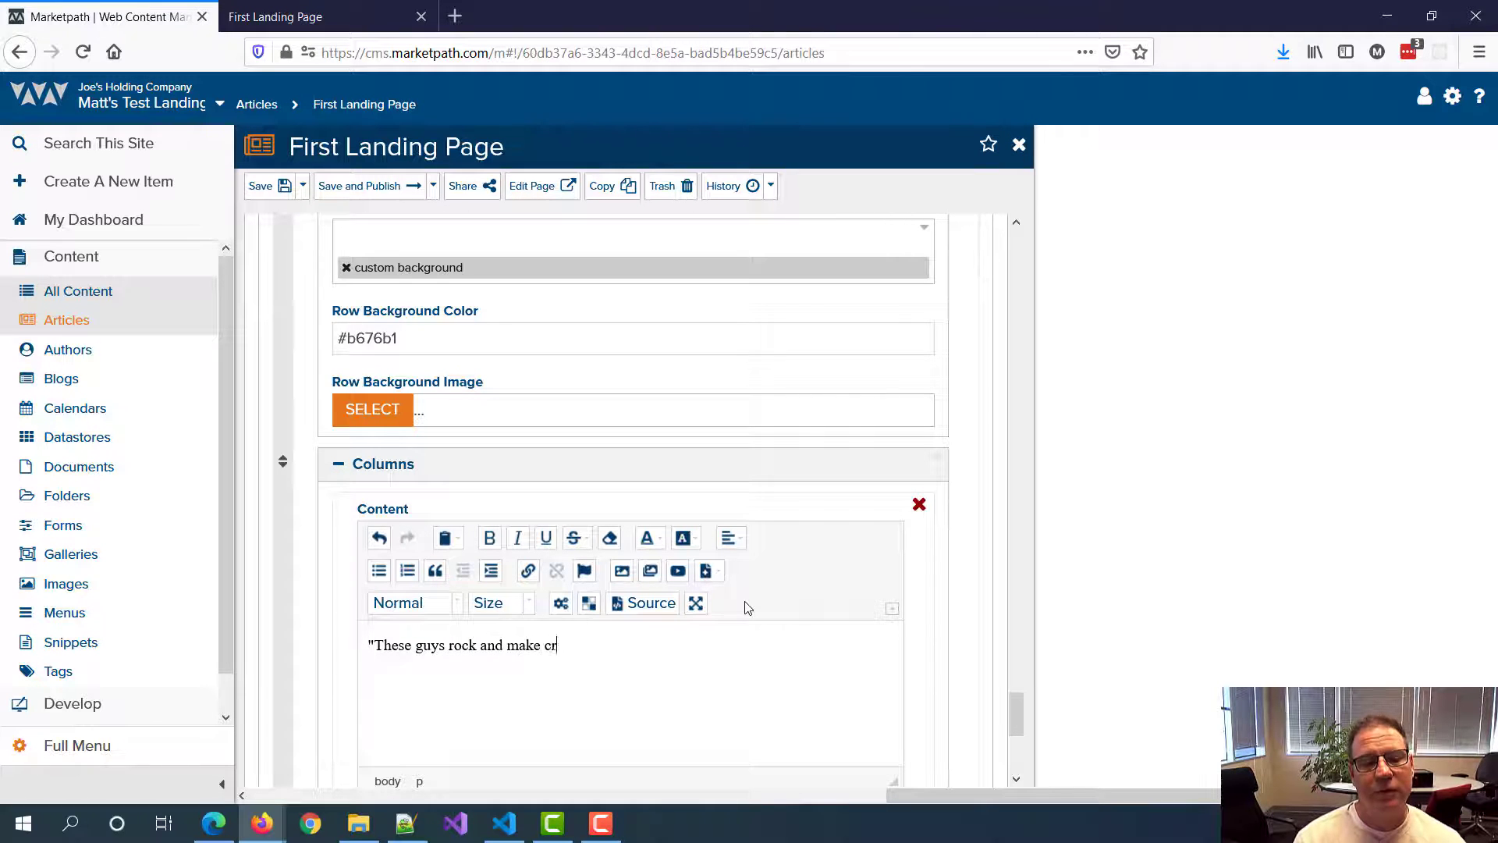
type("eating landing pages a snap!")
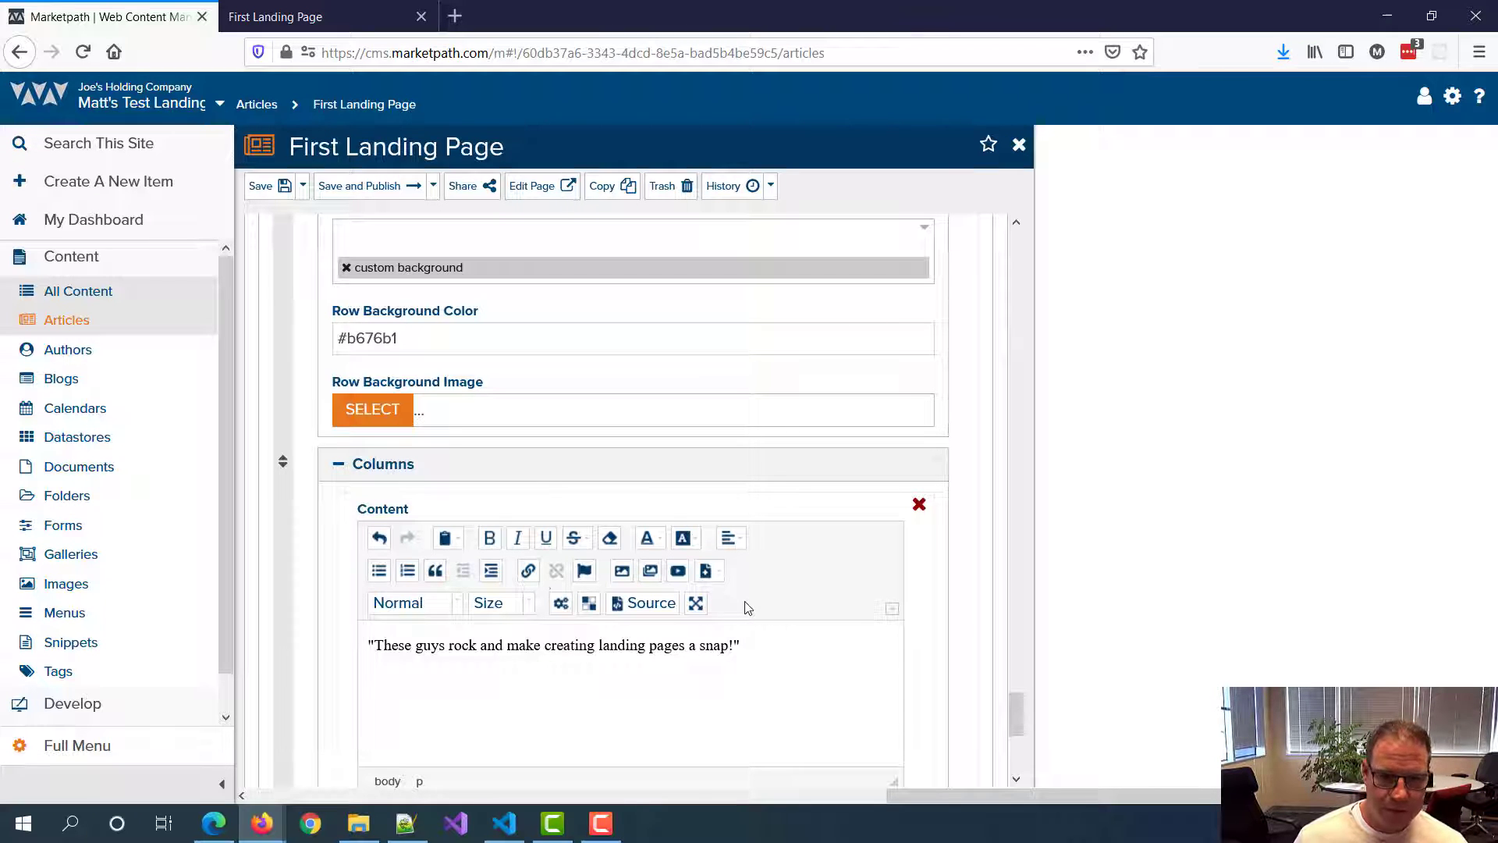
Step: Format the testimonial quote as Heading 3
left_click(408, 602)
scroll(433, 686, "down", 2)
left_click(465, 691)
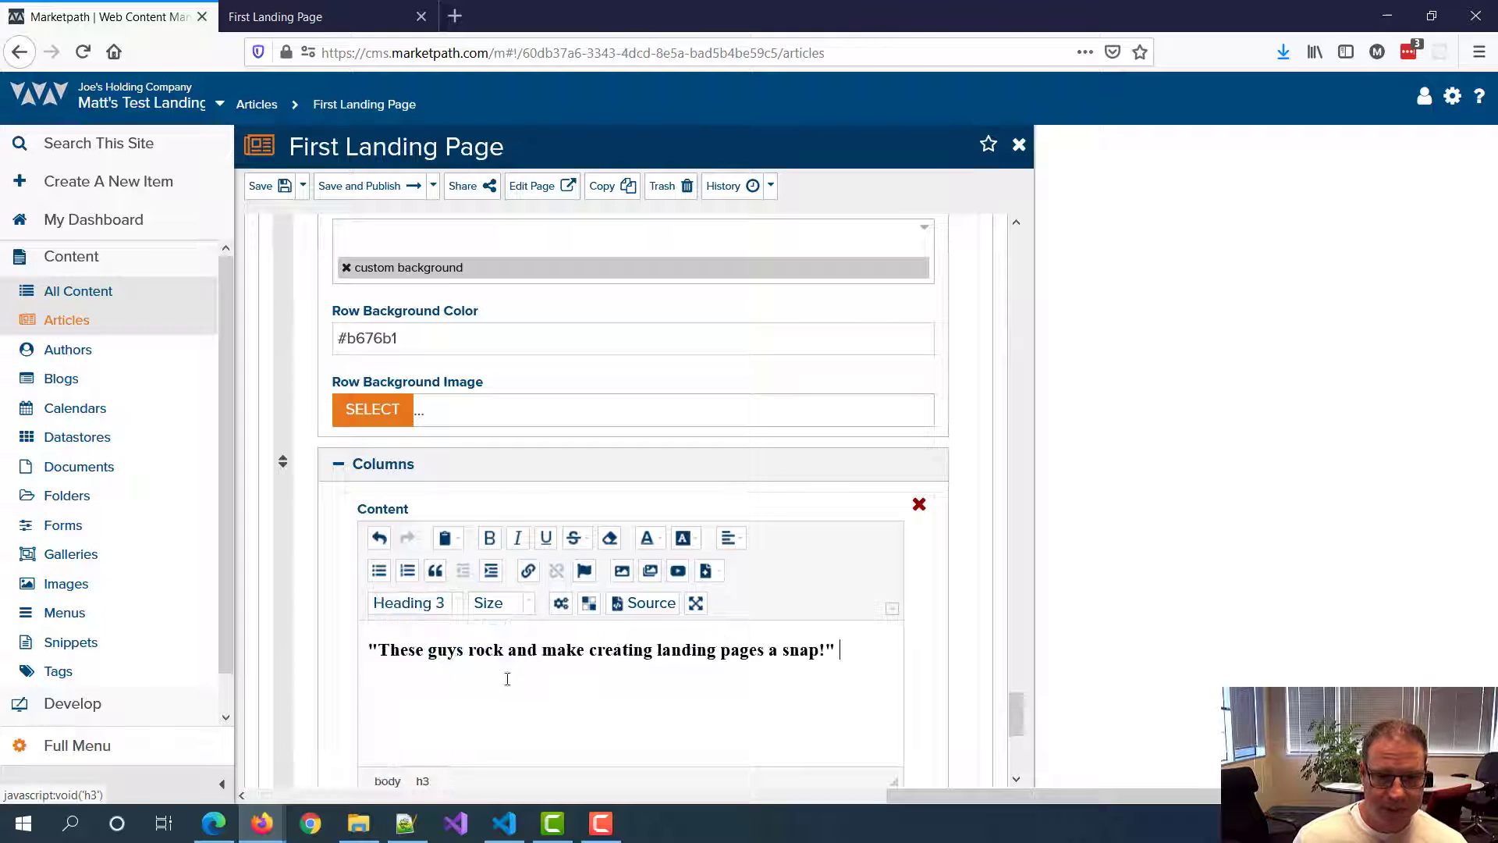
key("Return")
key("BackSpace")
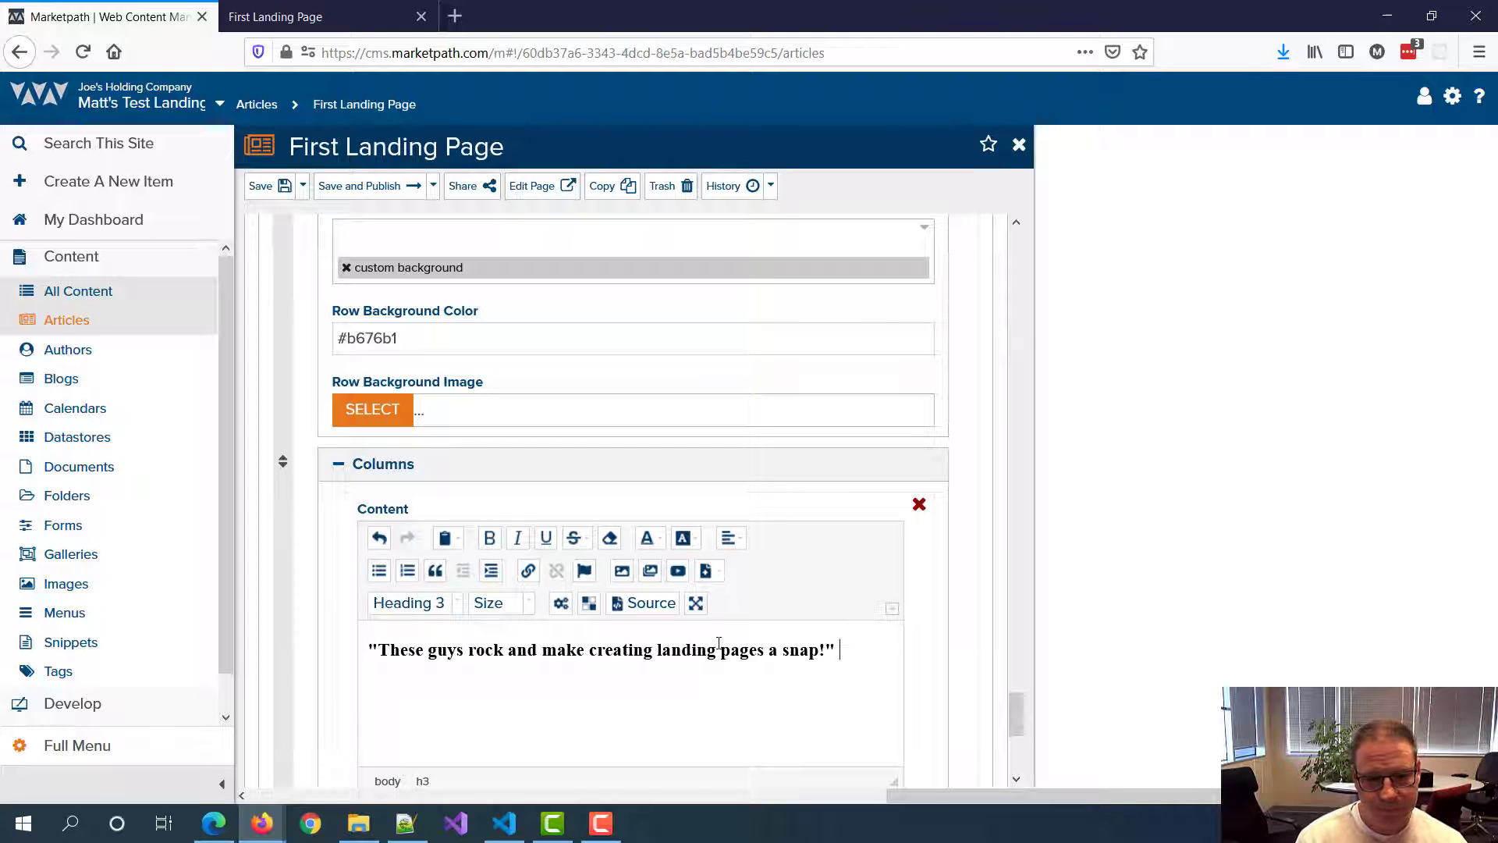
Step: Add an attribution line below the quote with a dash, the customer's full name and Indianapolis, IN
key("Return")
type("- Joe ")
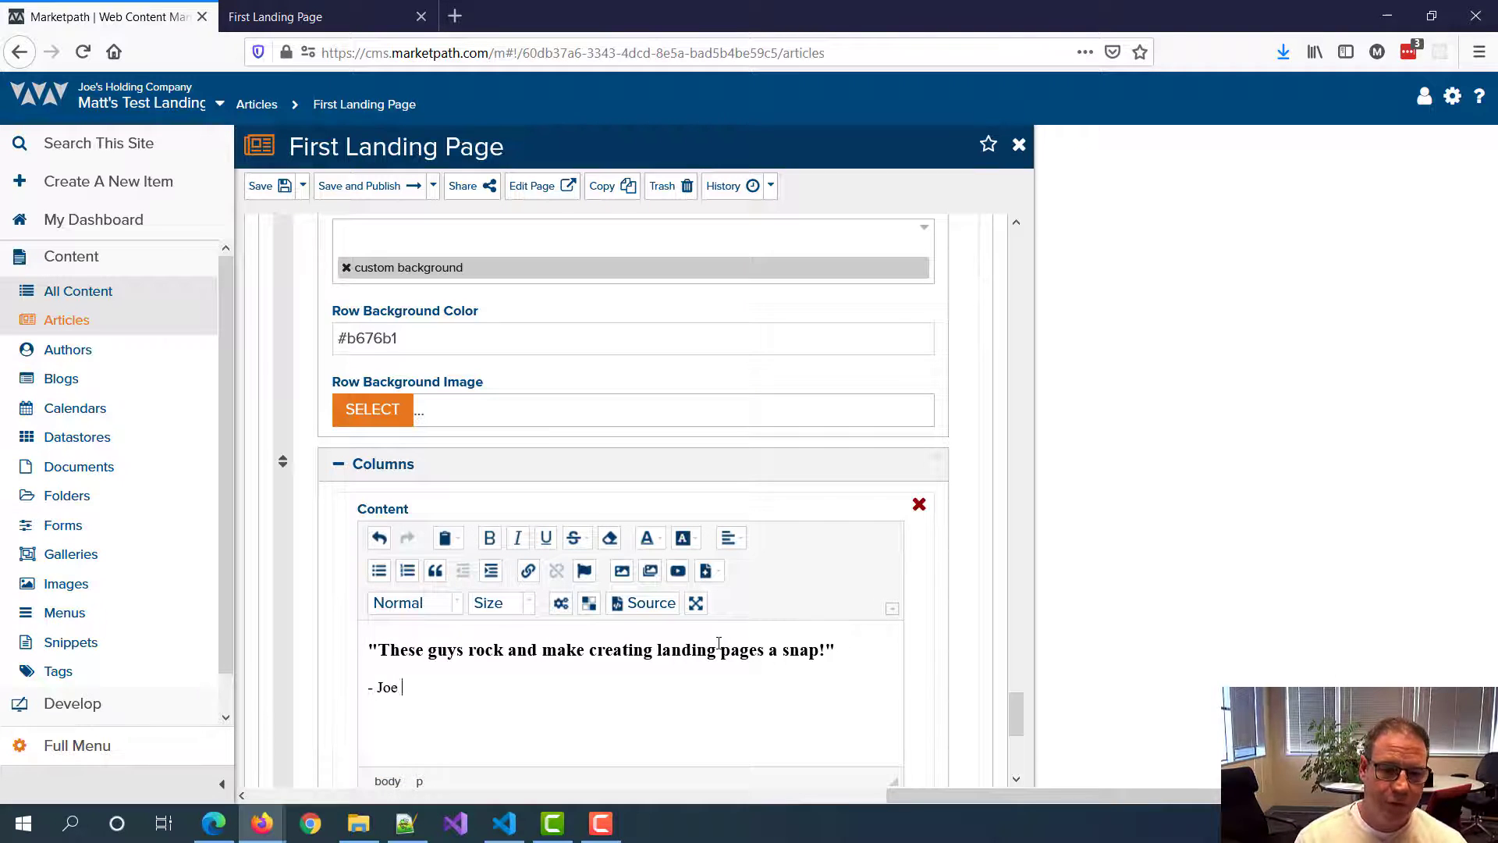
type("Schmoe")
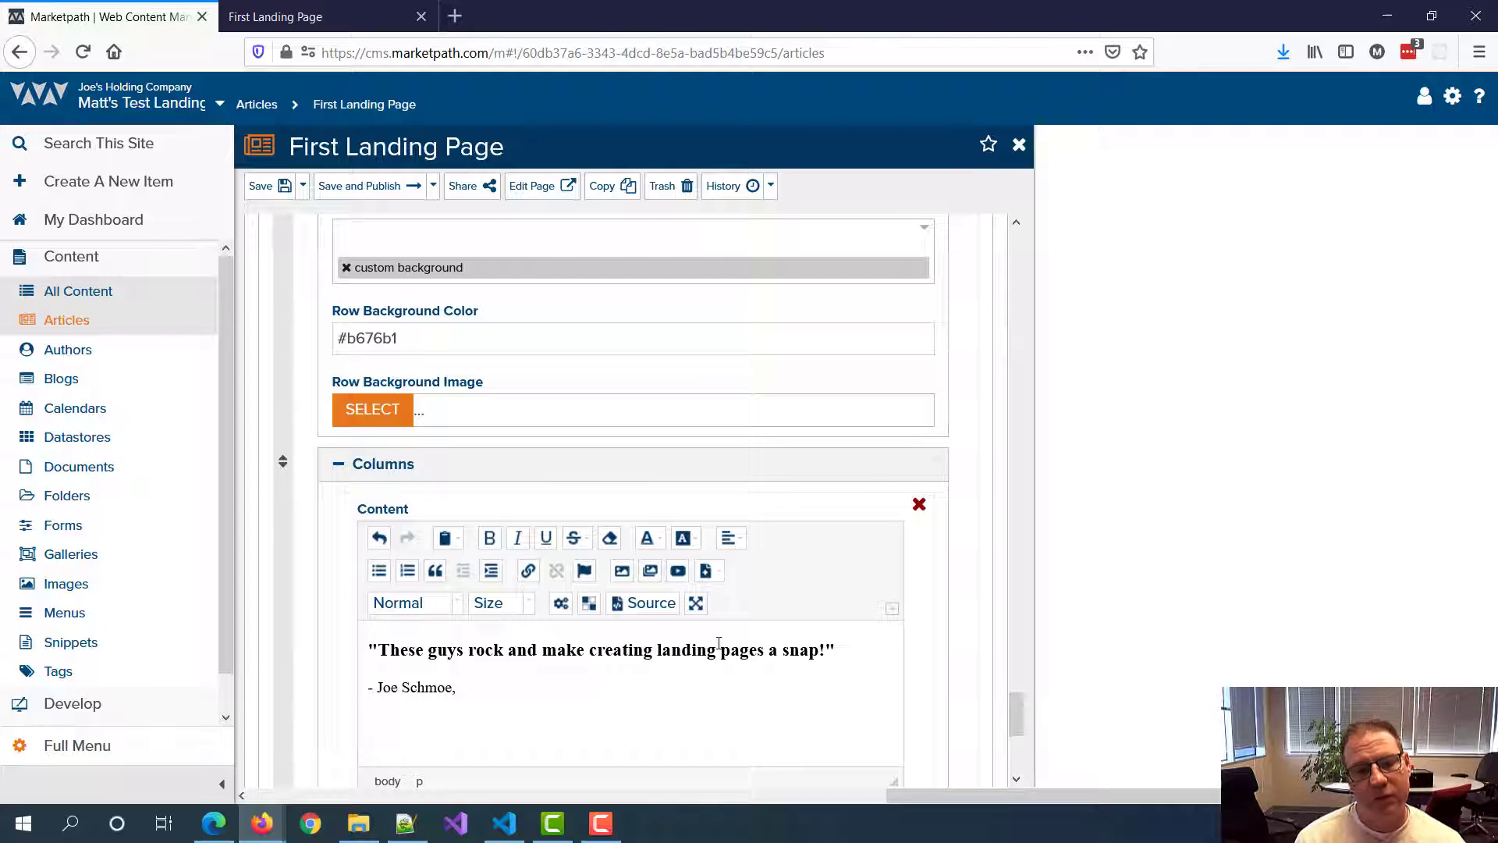
type(", Indianapolis, IN")
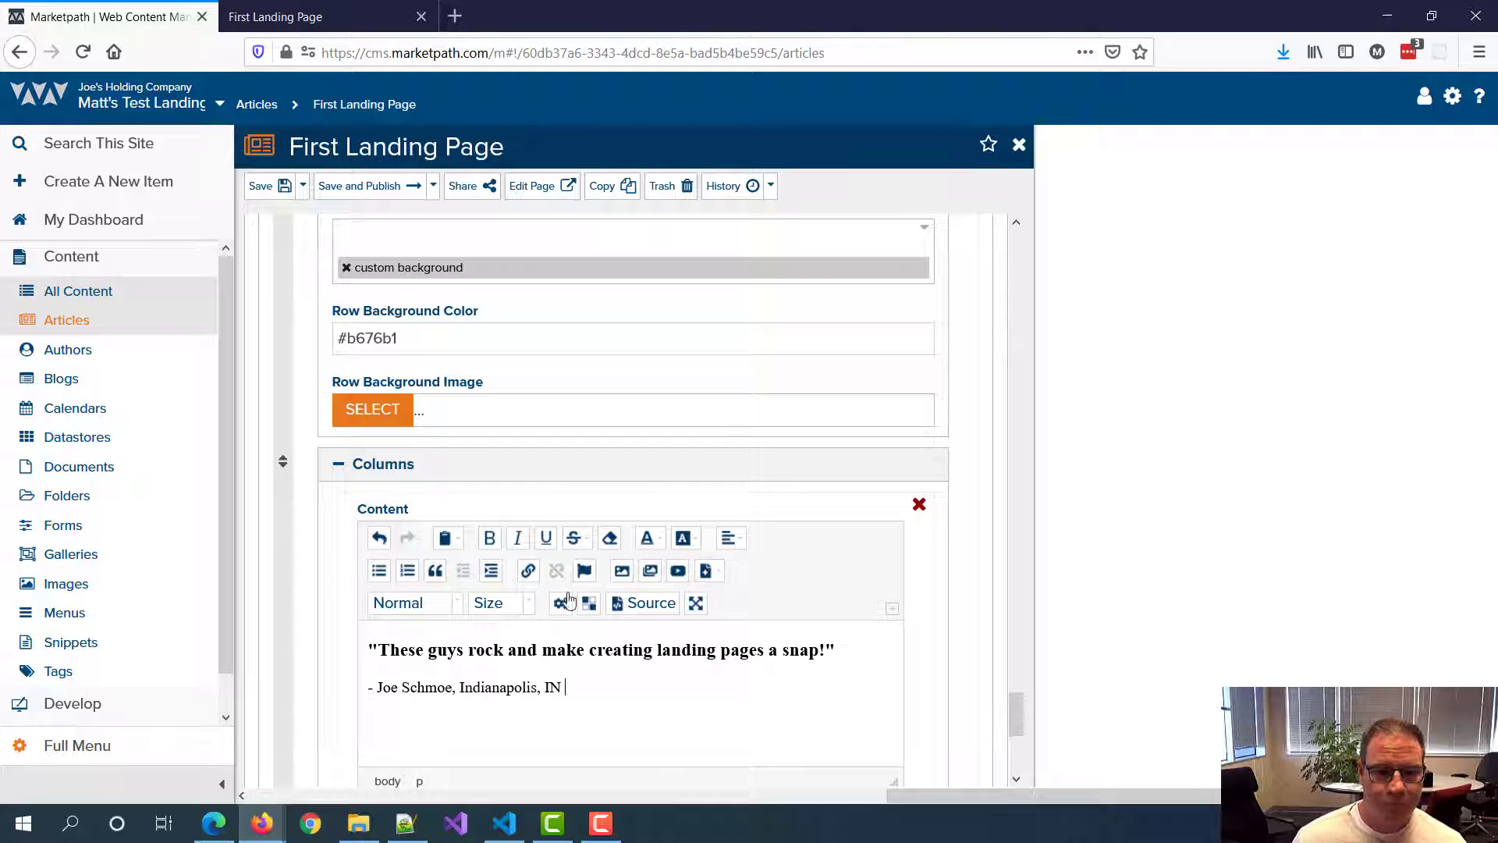
Step: Center both the testimonial quote and its attribution line
left_click(733, 541)
left_click(575, 699)
key("ctrl+a")
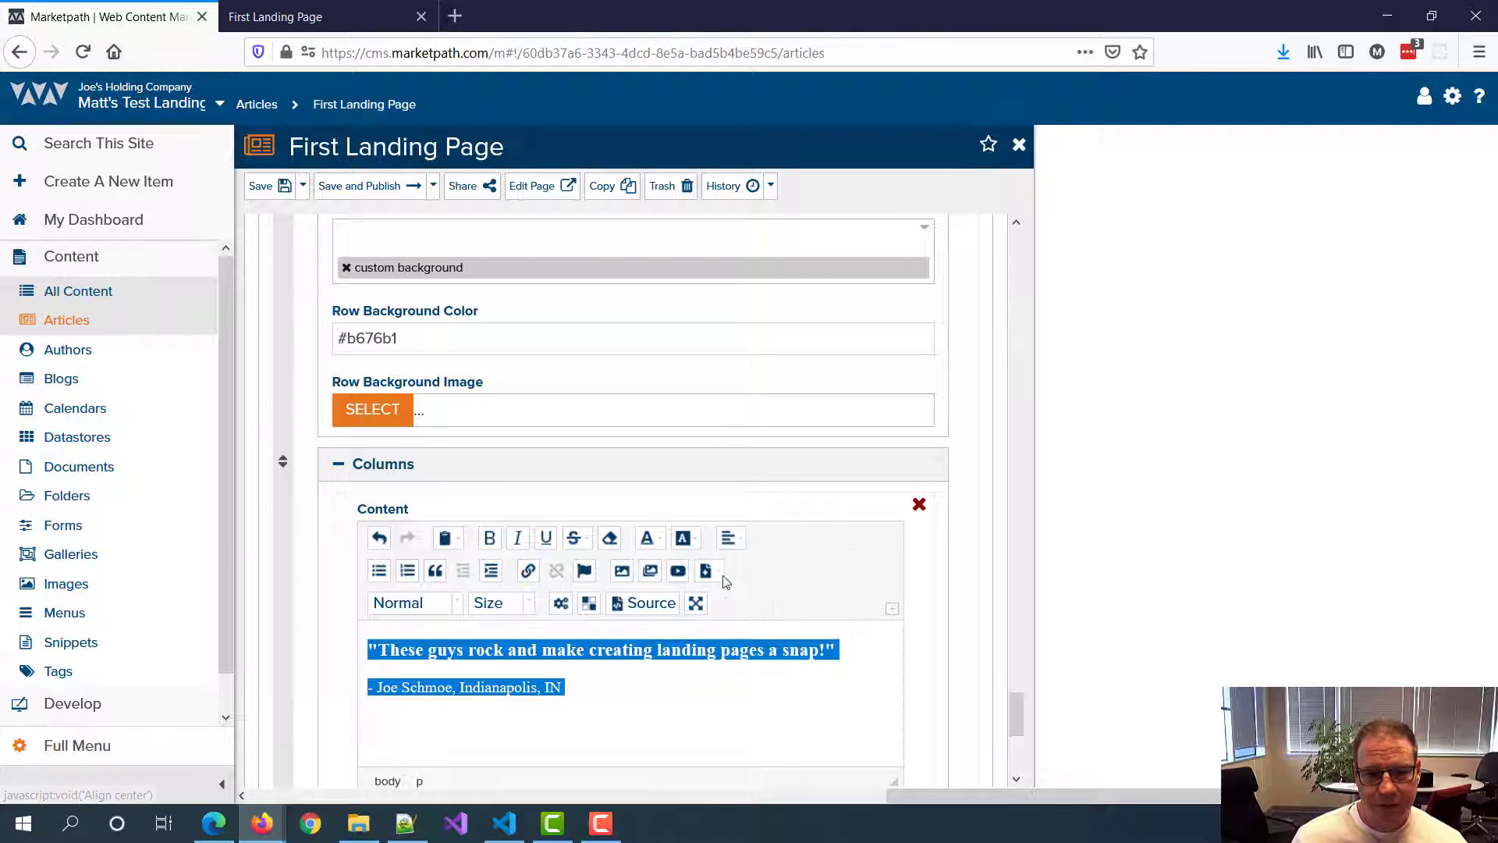
left_click(732, 545)
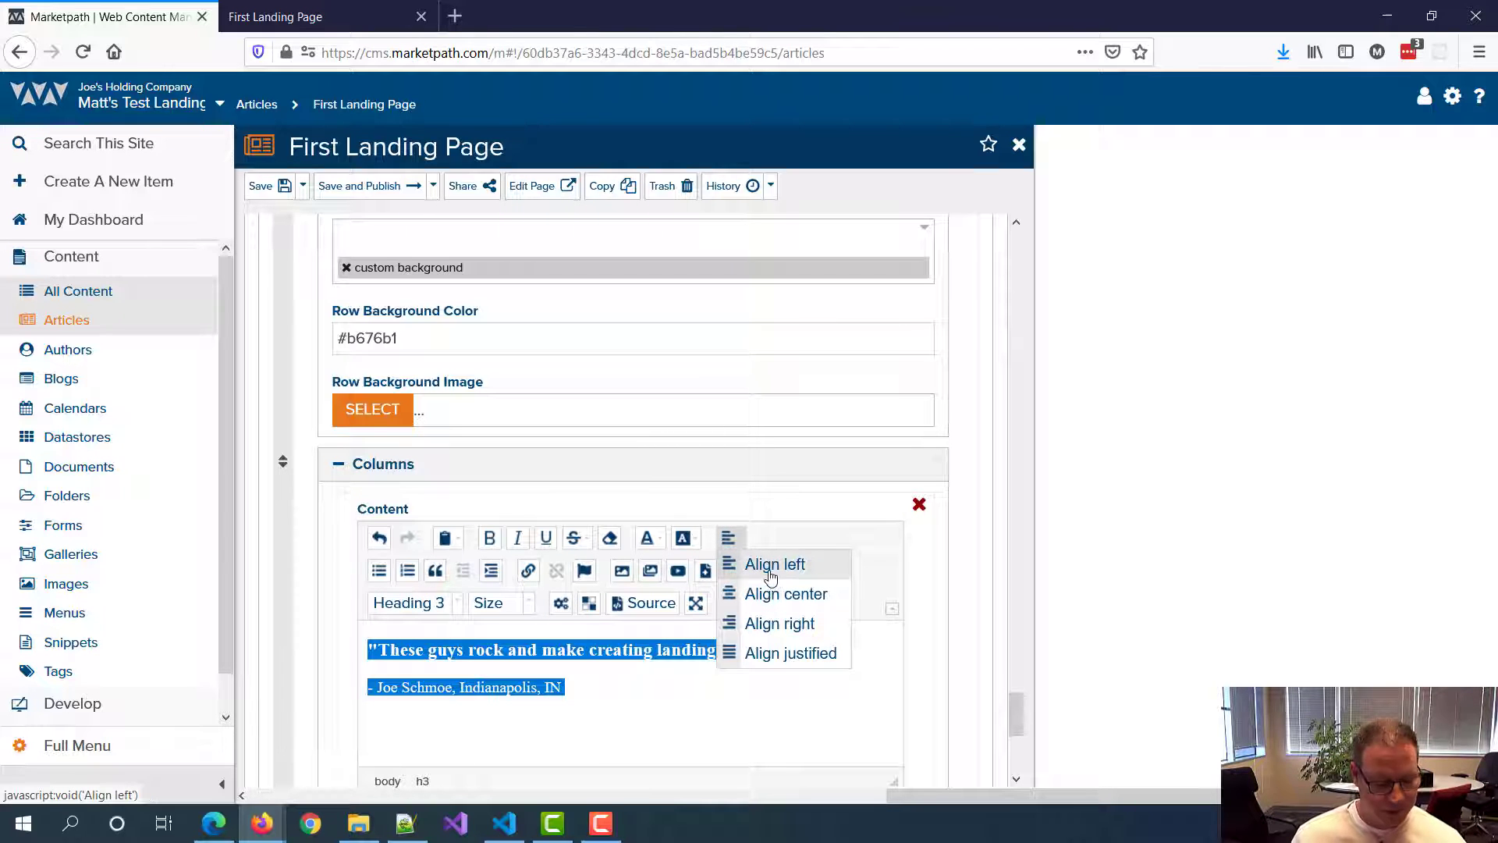
left_click(777, 594)
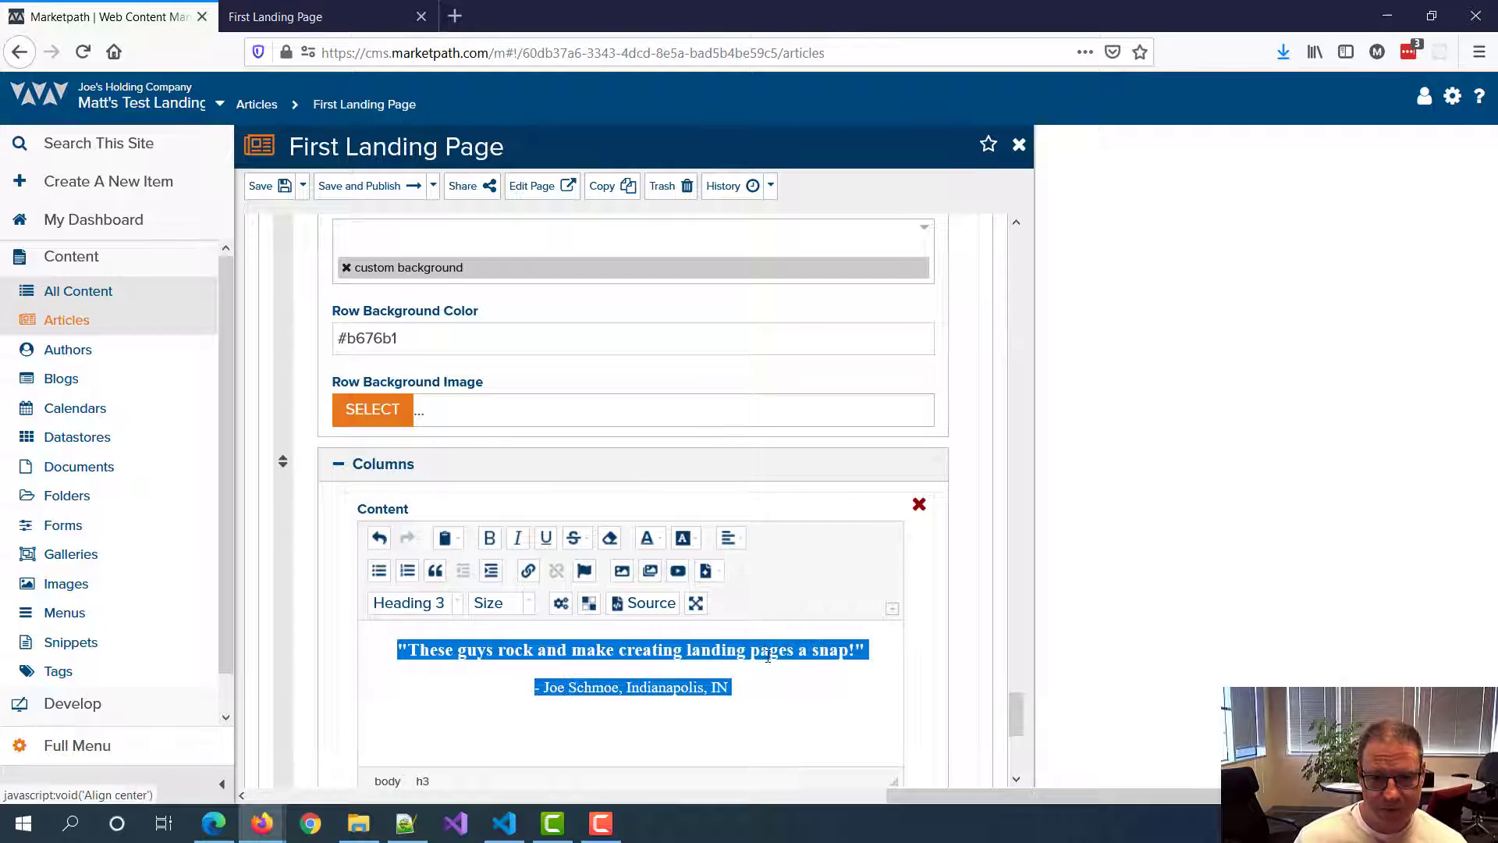
left_click(770, 651)
left_click(769, 684)
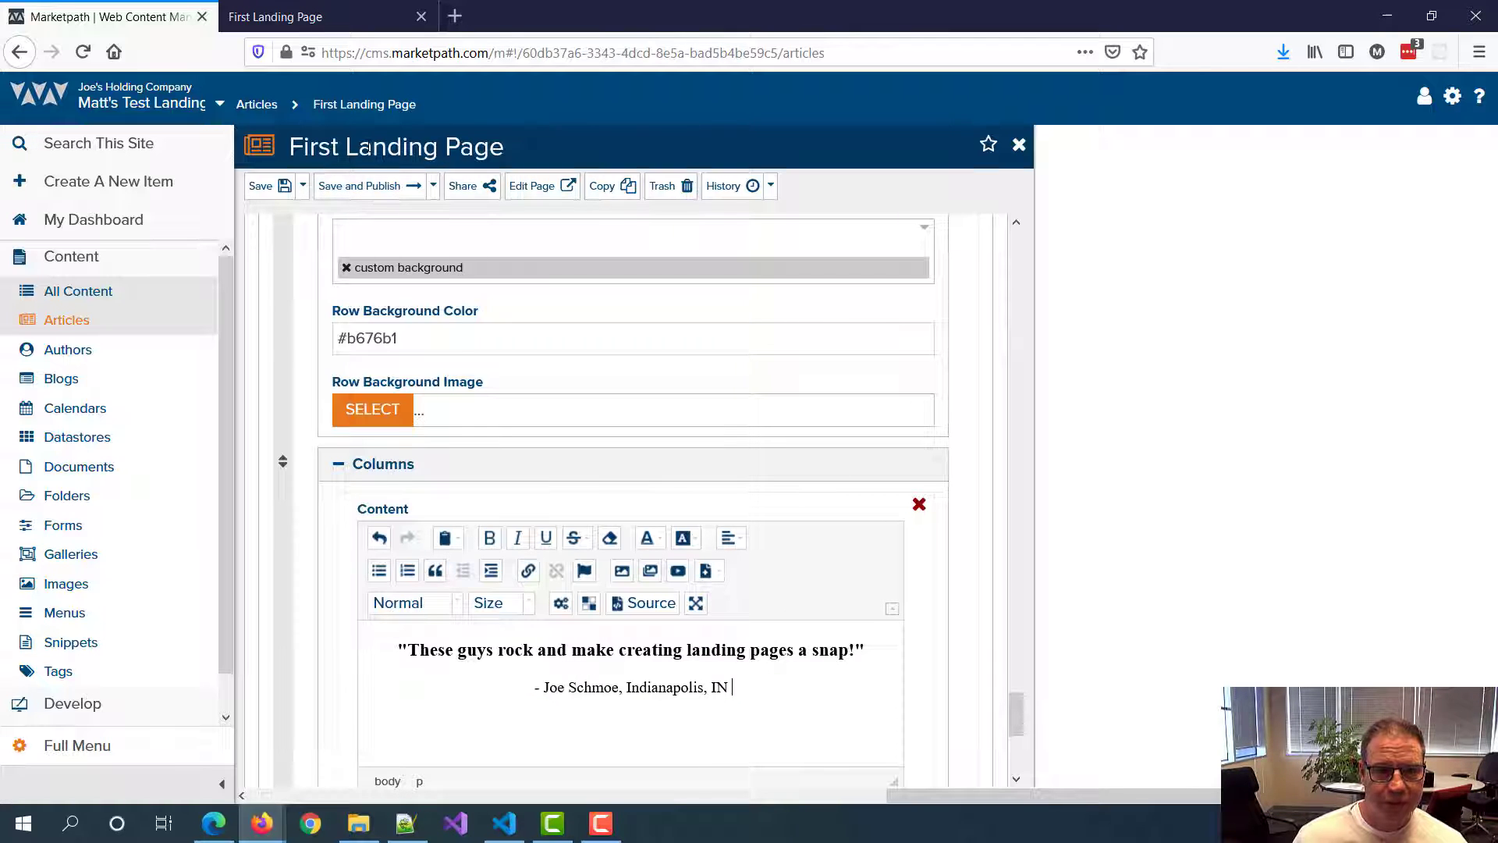
Step: Save and publish the landing page with its Testimonial row, and switch to the page preview
scroll(593, 434, "up", 1)
scroll(577, 435, "down", 1)
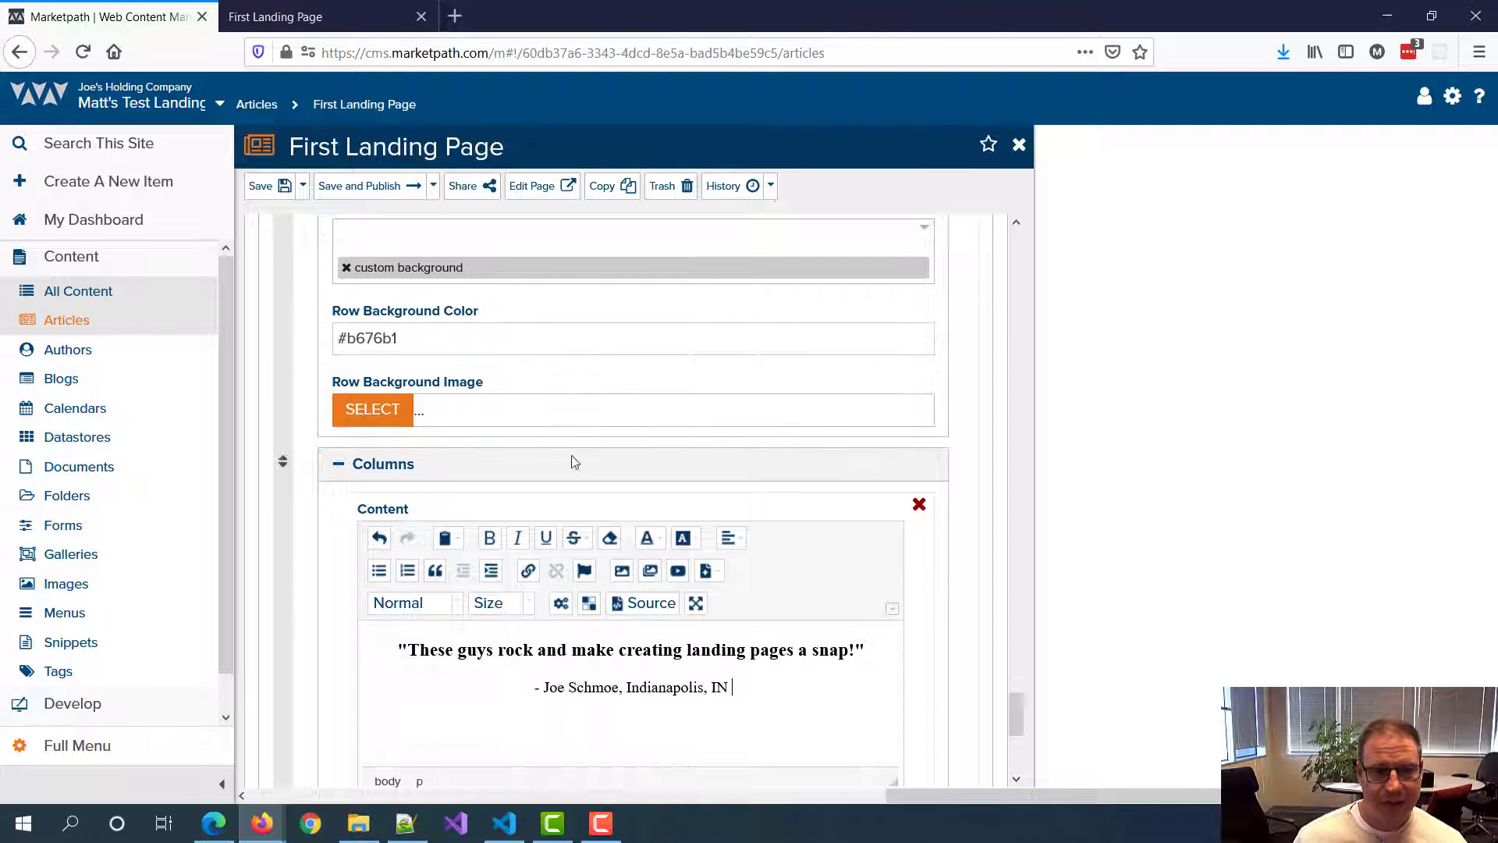
scroll(572, 461, "up", 1)
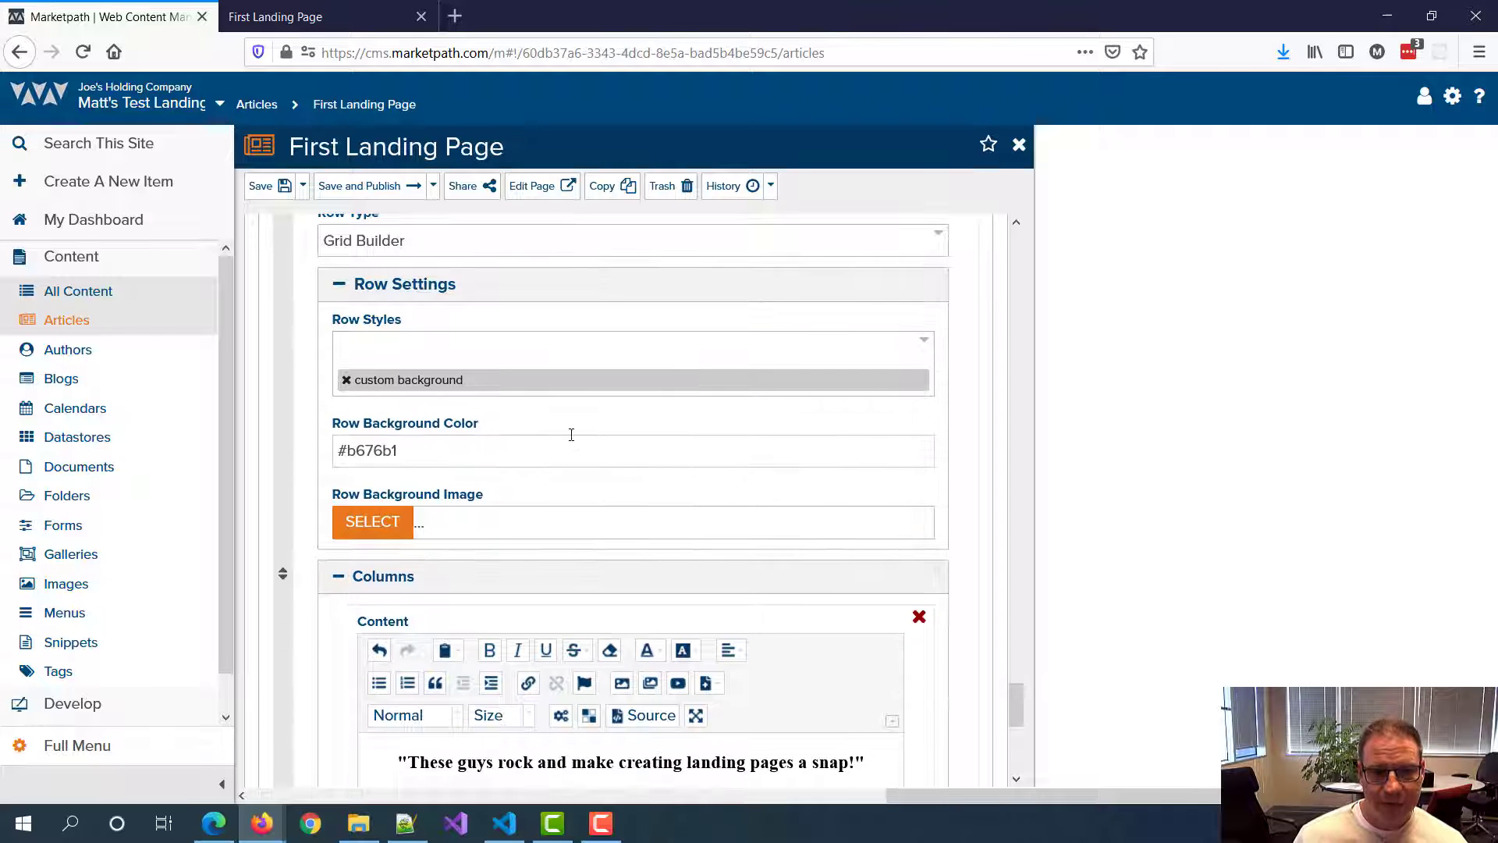
left_click(374, 186)
left_click_drag(567, 468, 528, 477)
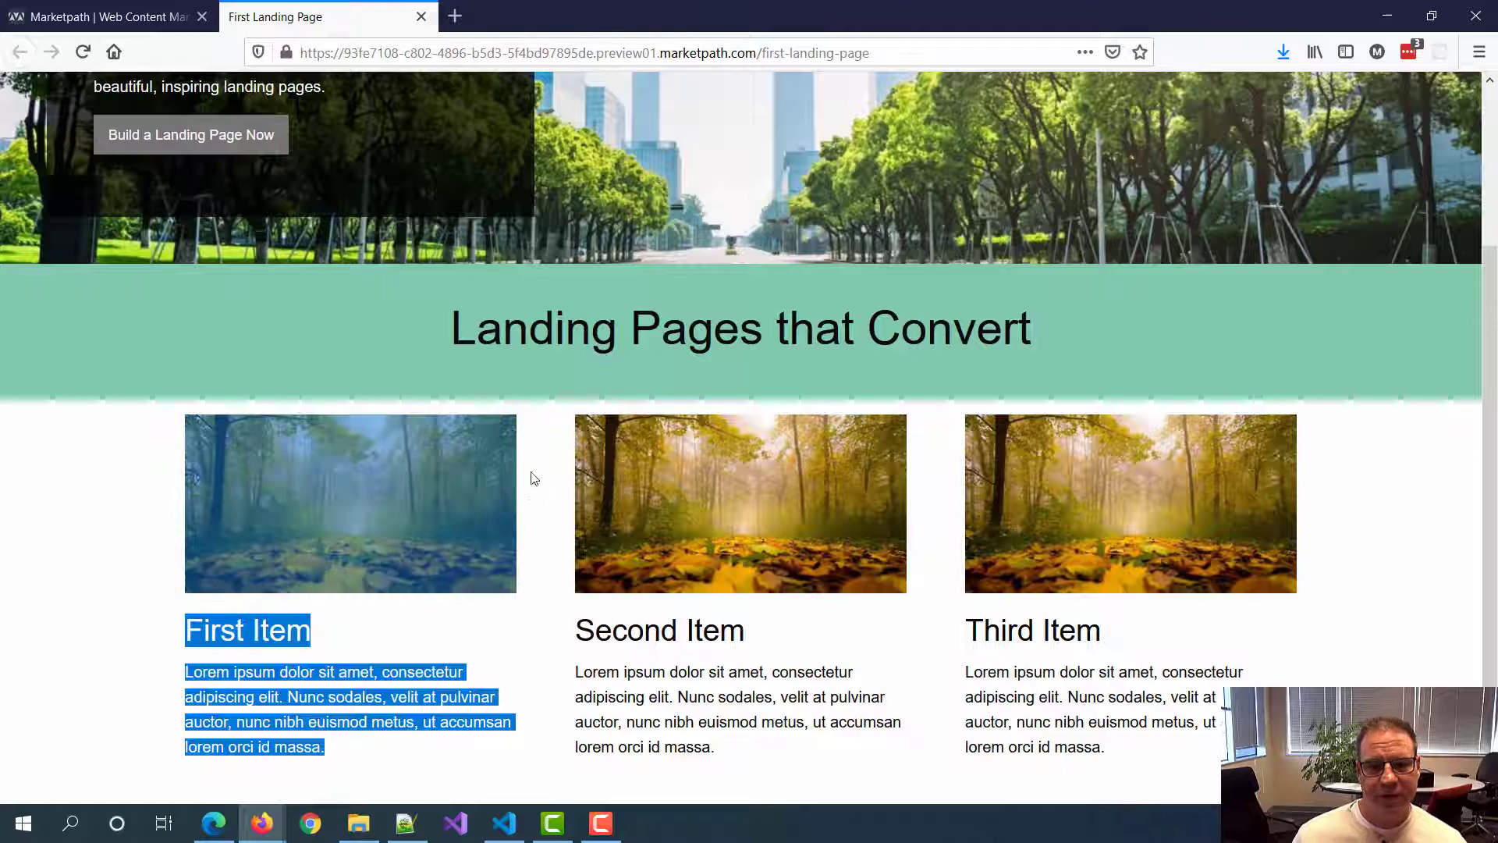
left_click(531, 507)
scroll(687, 292, "up", 2)
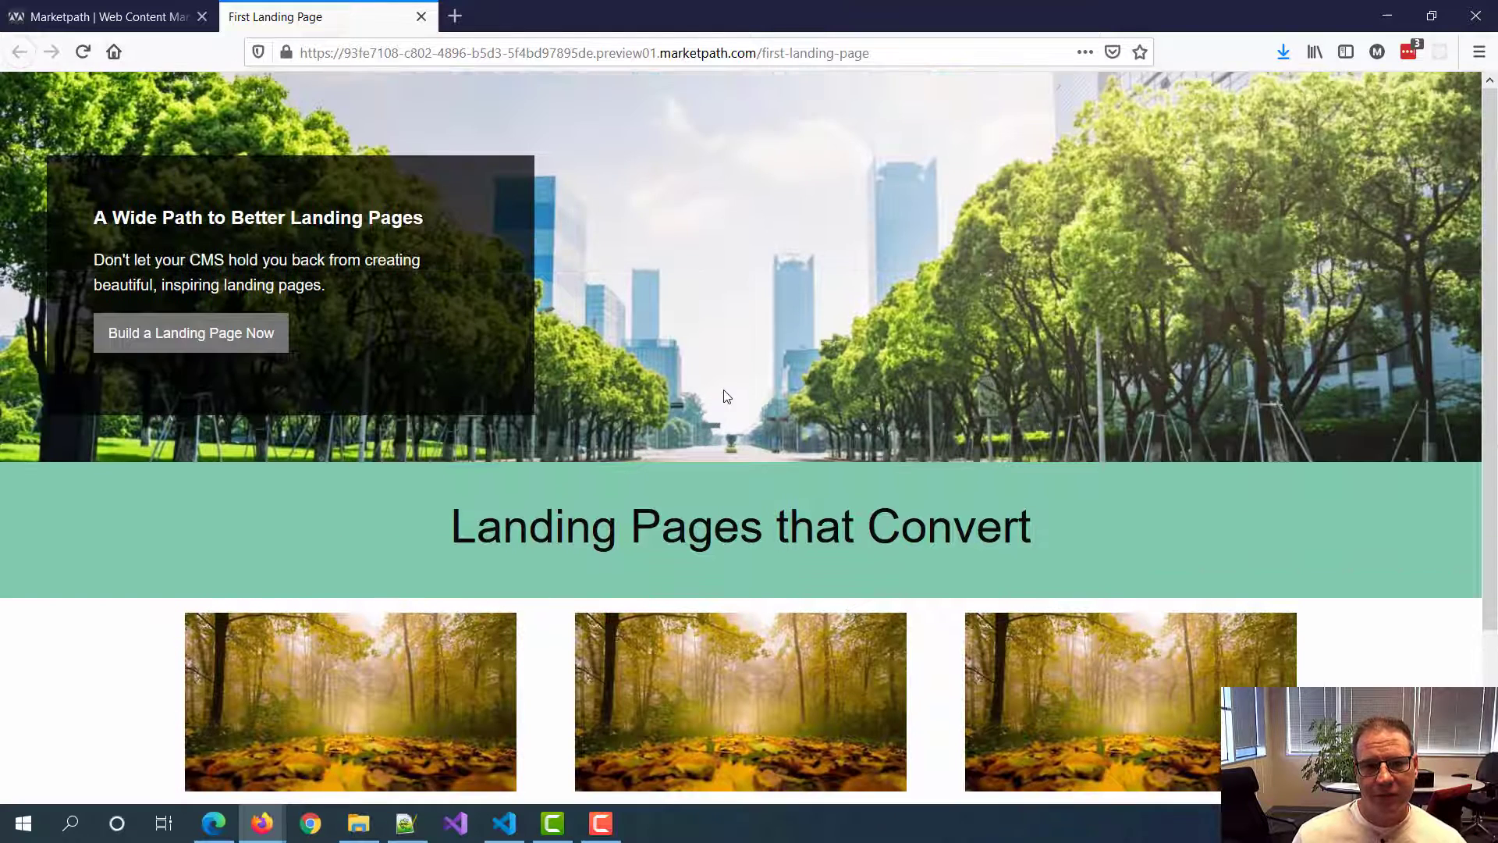
Step: Reload the landing page preview and check how the Testimonial row is displayed
scroll(721, 397, "down", 2)
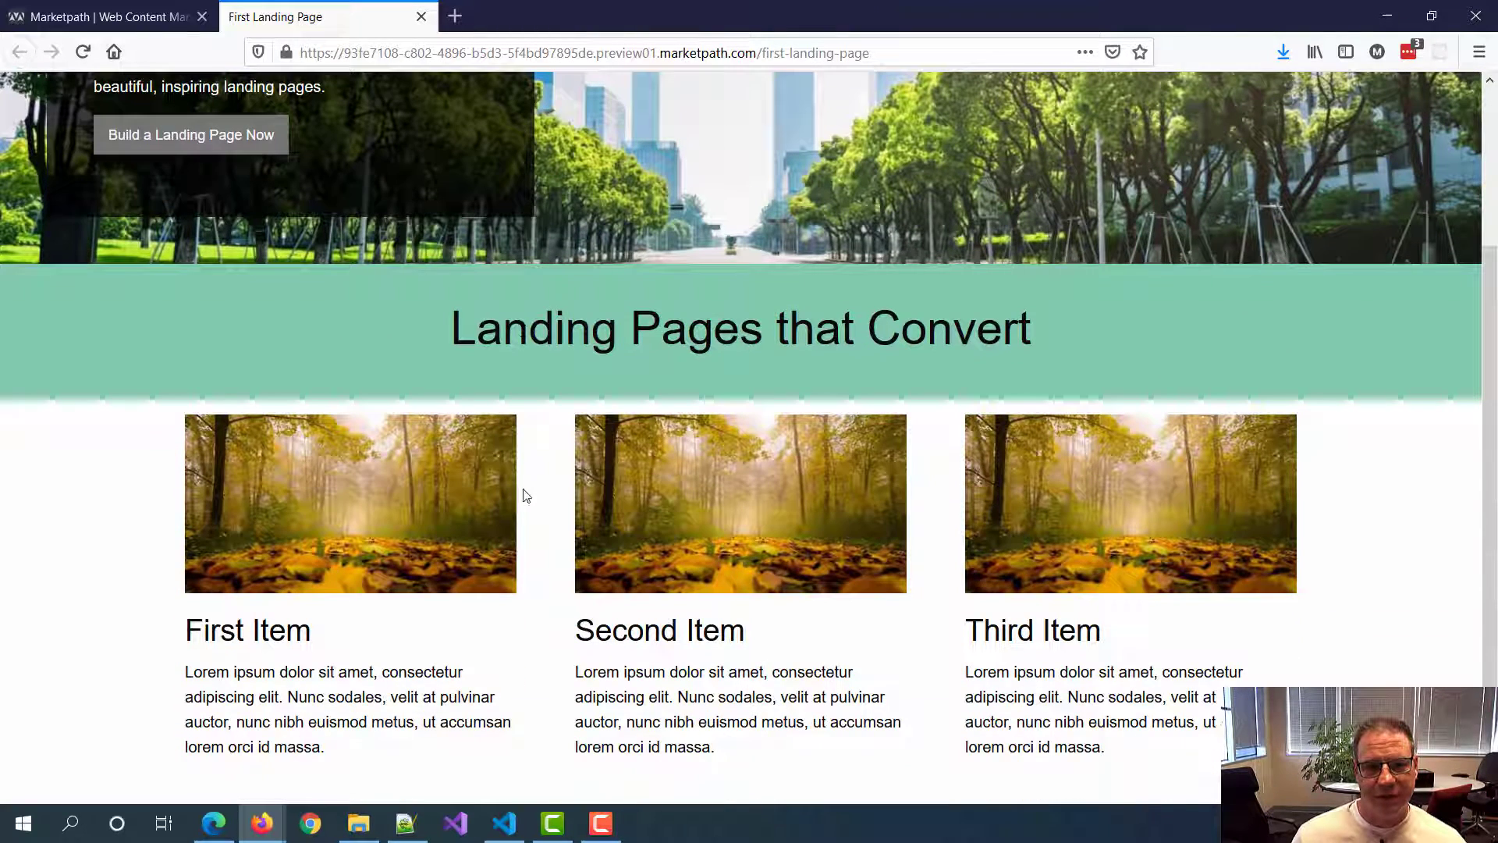
key("F5")
scroll(590, 474, "down", 1)
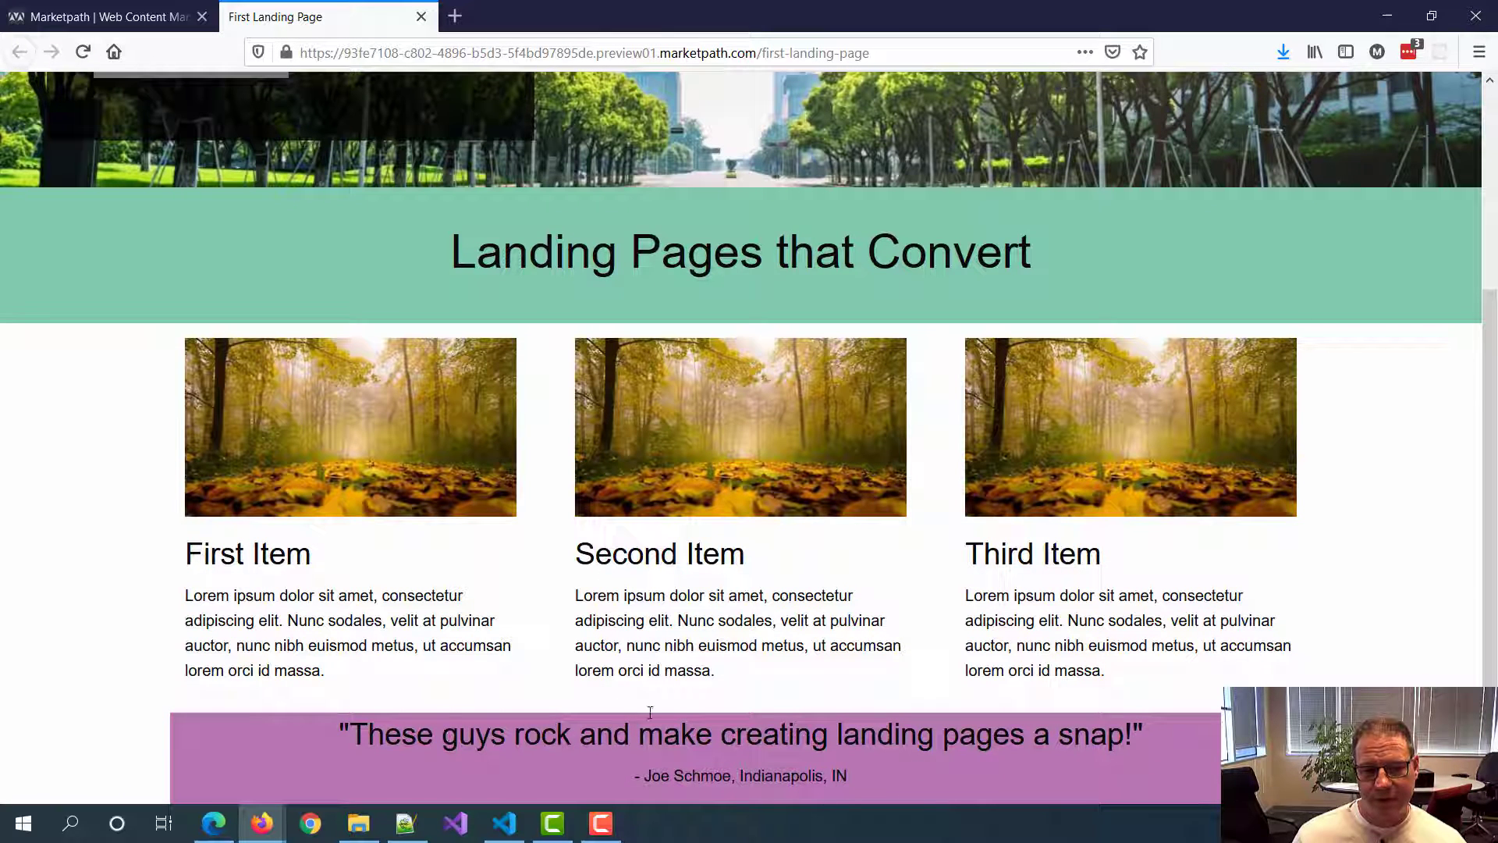
Step: Add the full width style to the Testimonial row with full width content
left_click(114, 17)
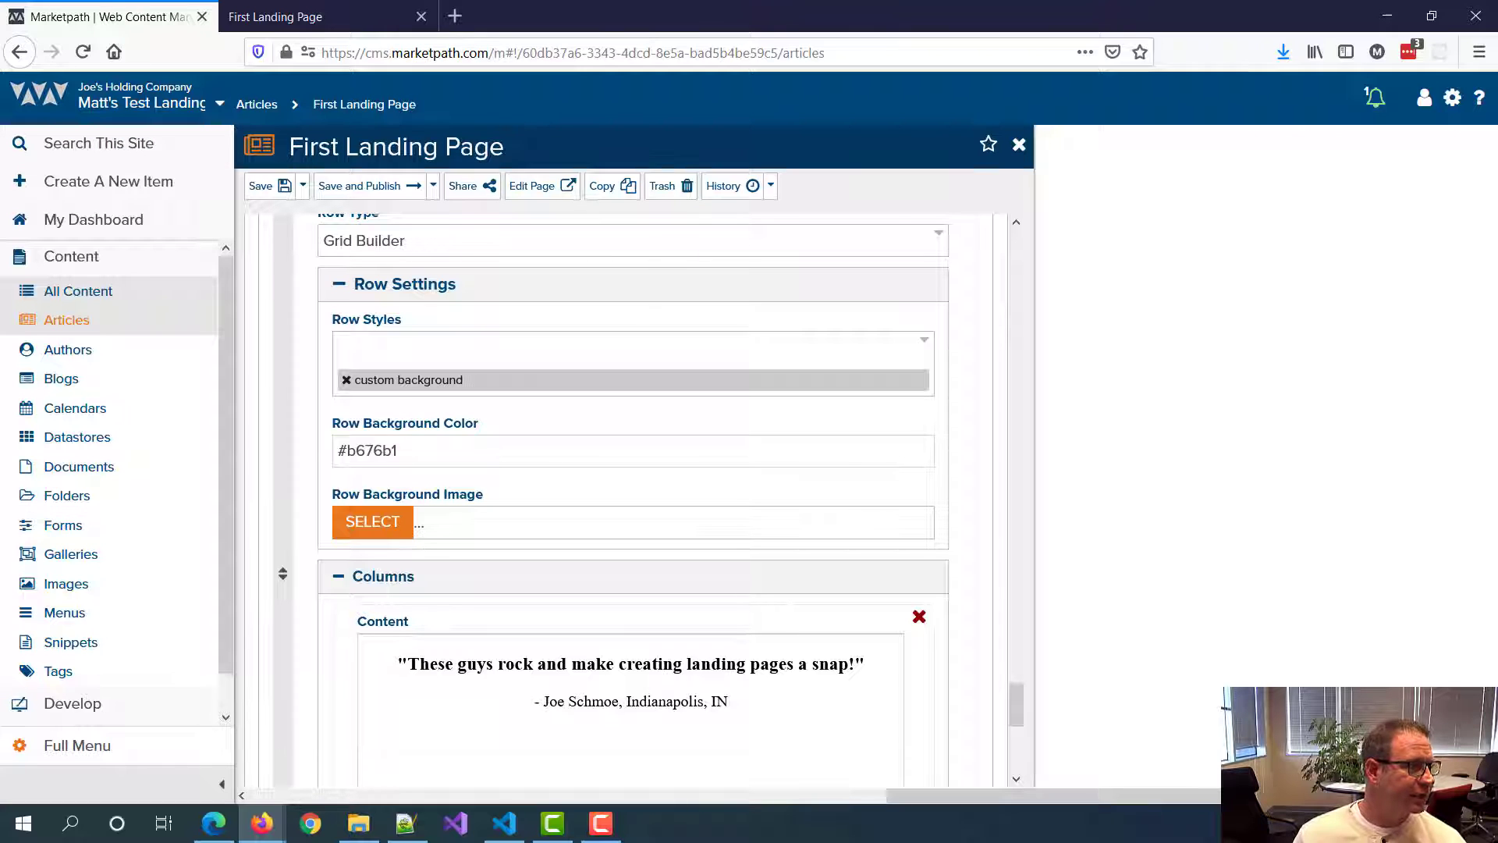
scroll(618, 503, "down", 3)
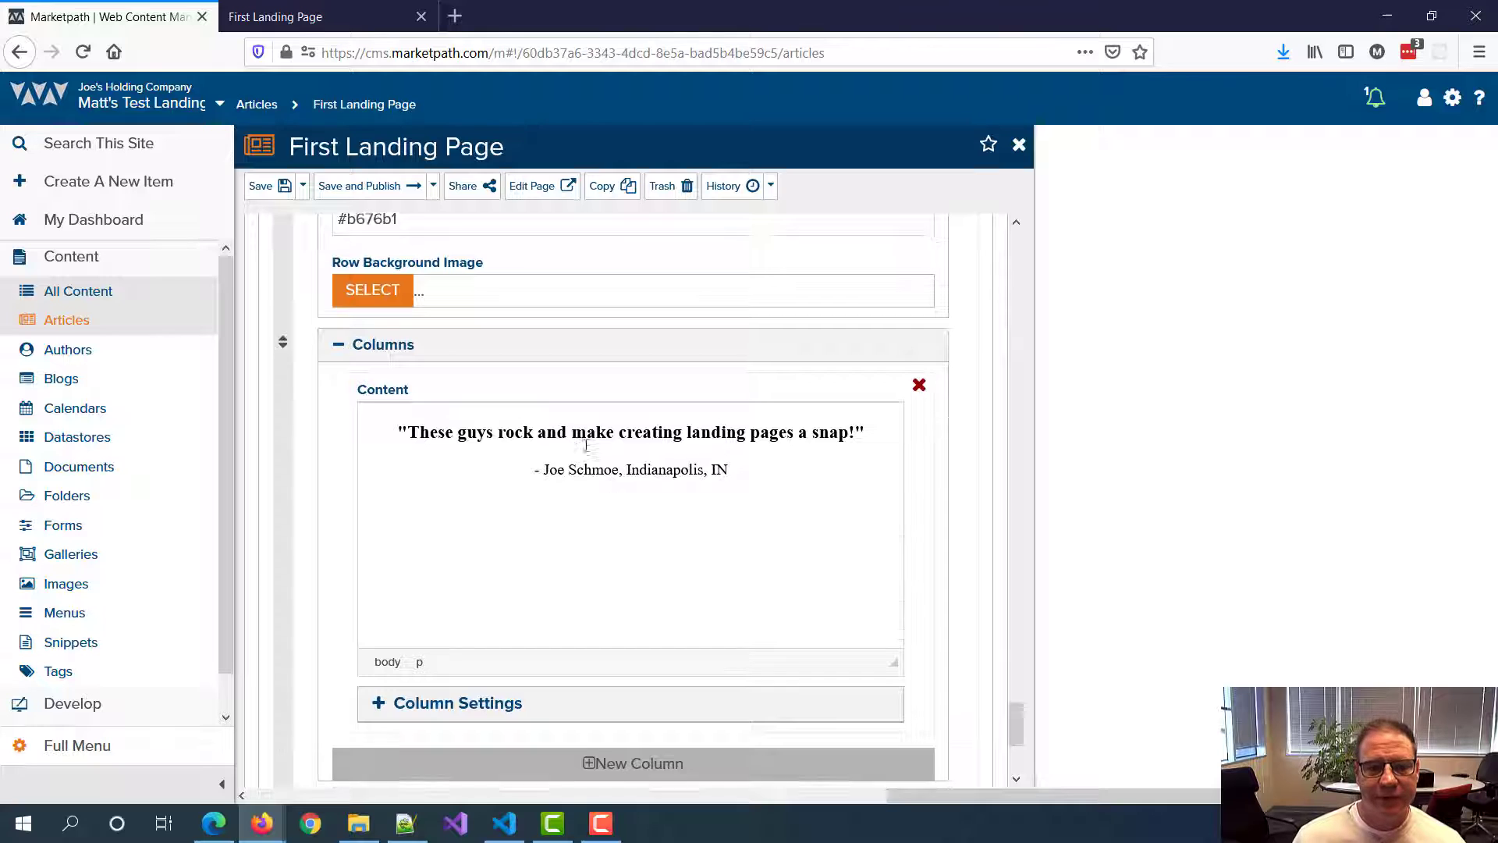
scroll(585, 479, "up", 5)
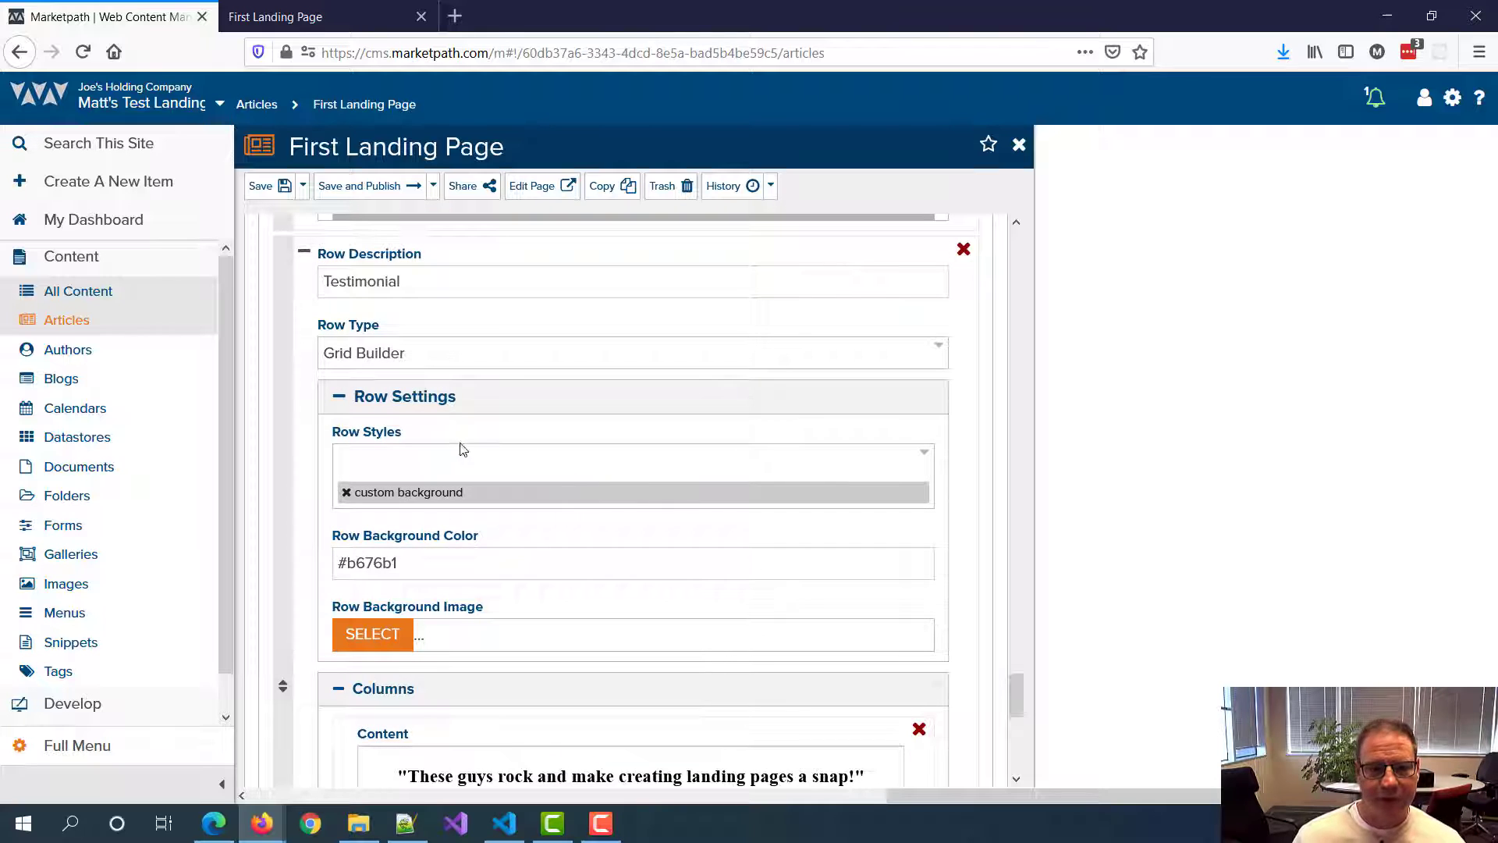
left_click(382, 468)
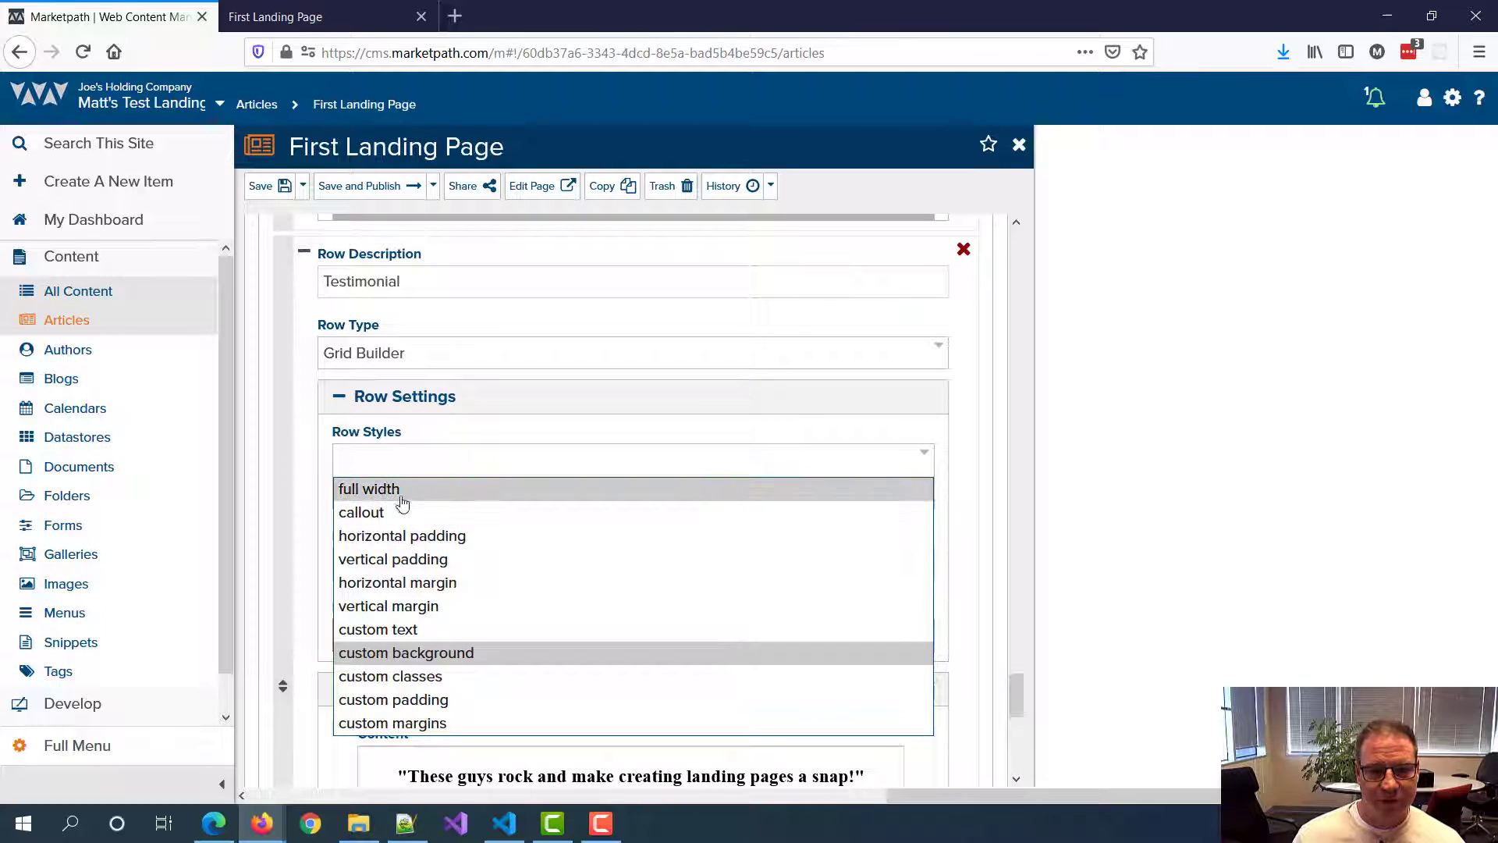
left_click(401, 490)
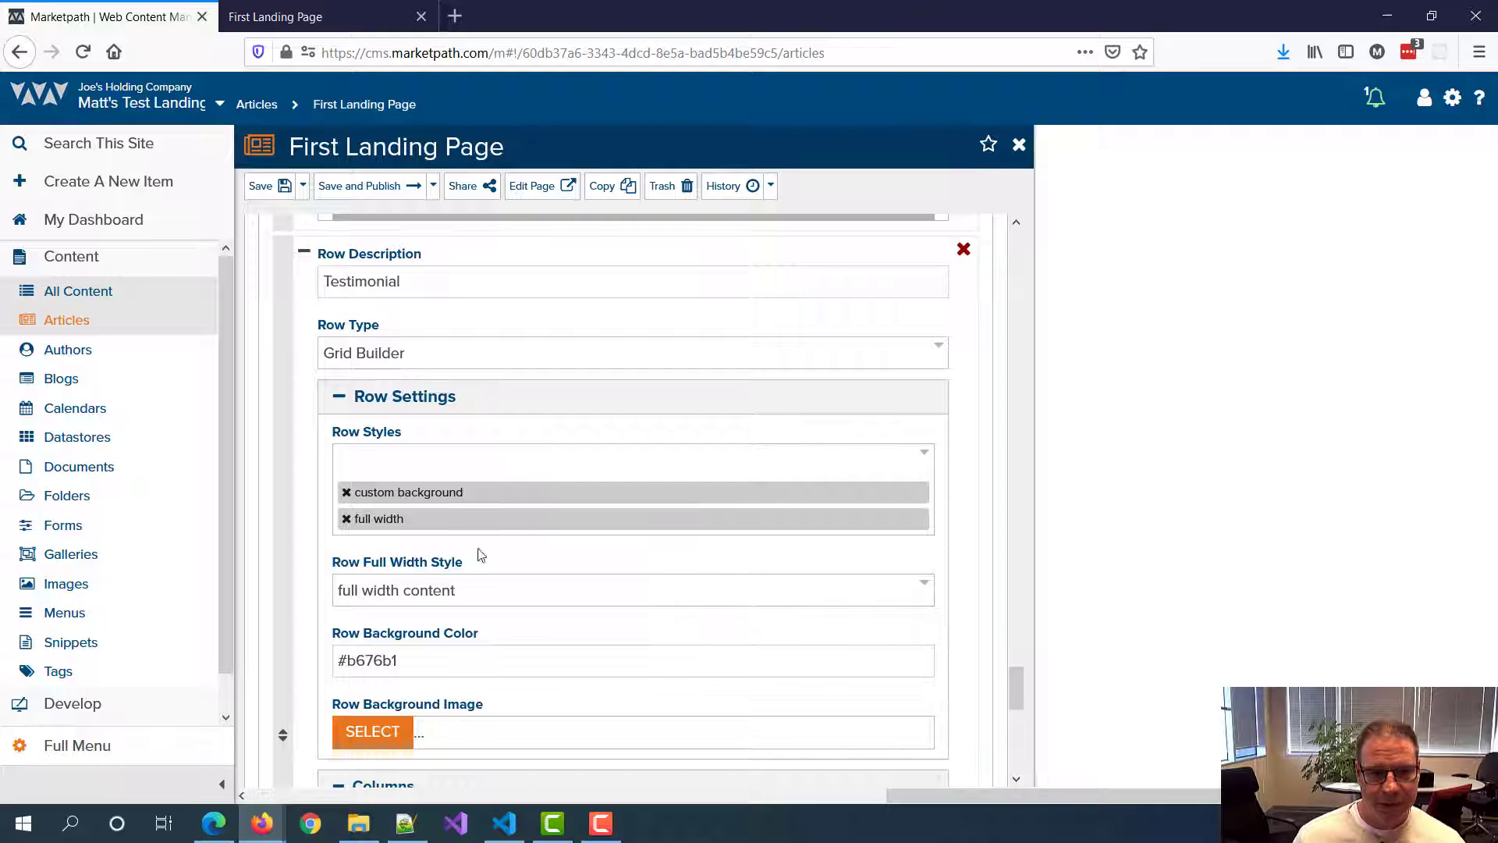
Step: Add custom padding to the Testimonial row, with top and bottom padding set to 1
left_click(406, 17)
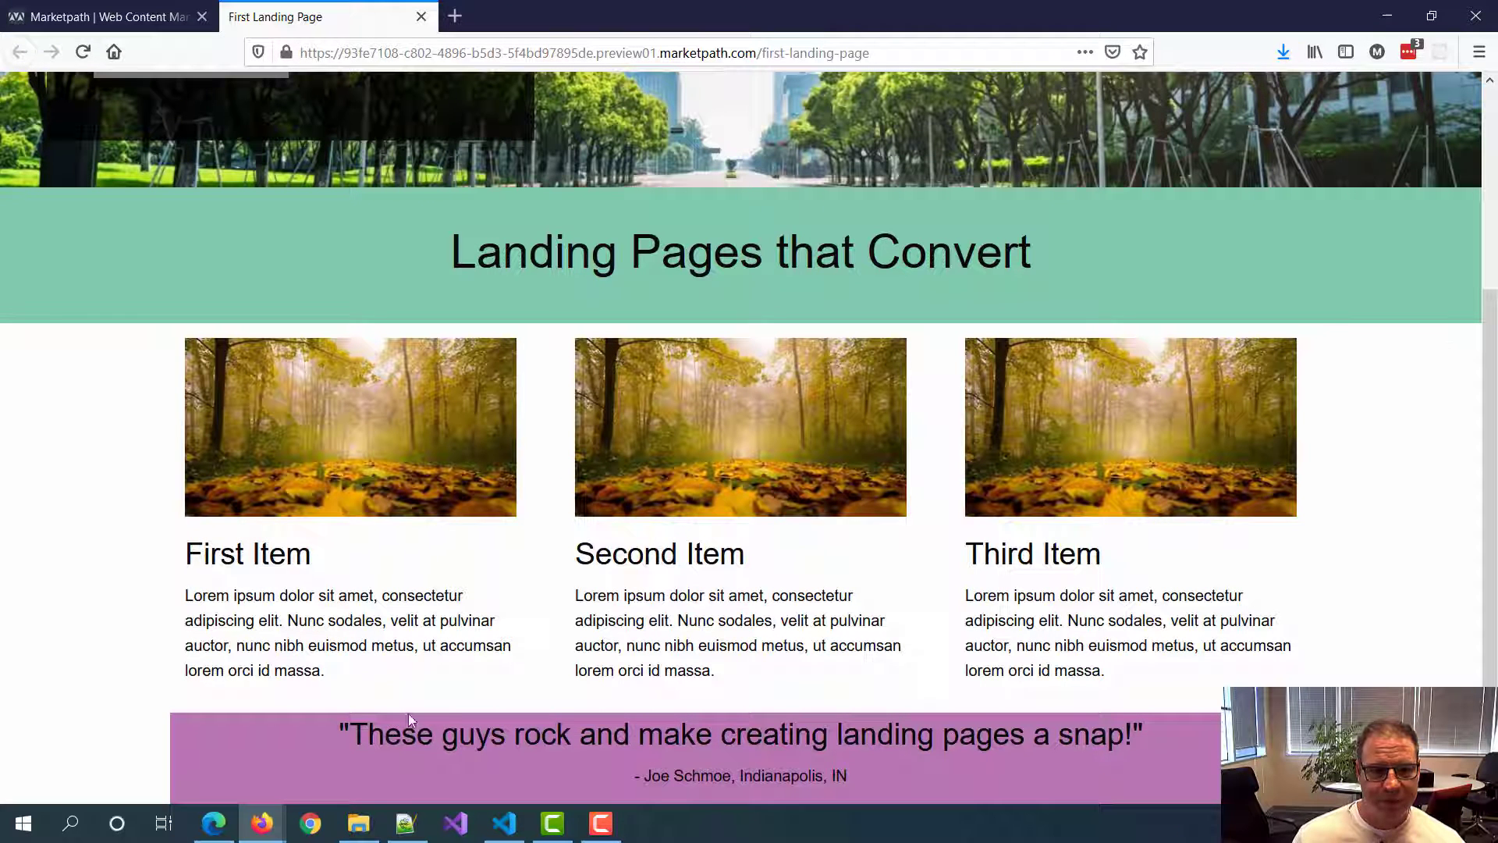
left_click(140, 17)
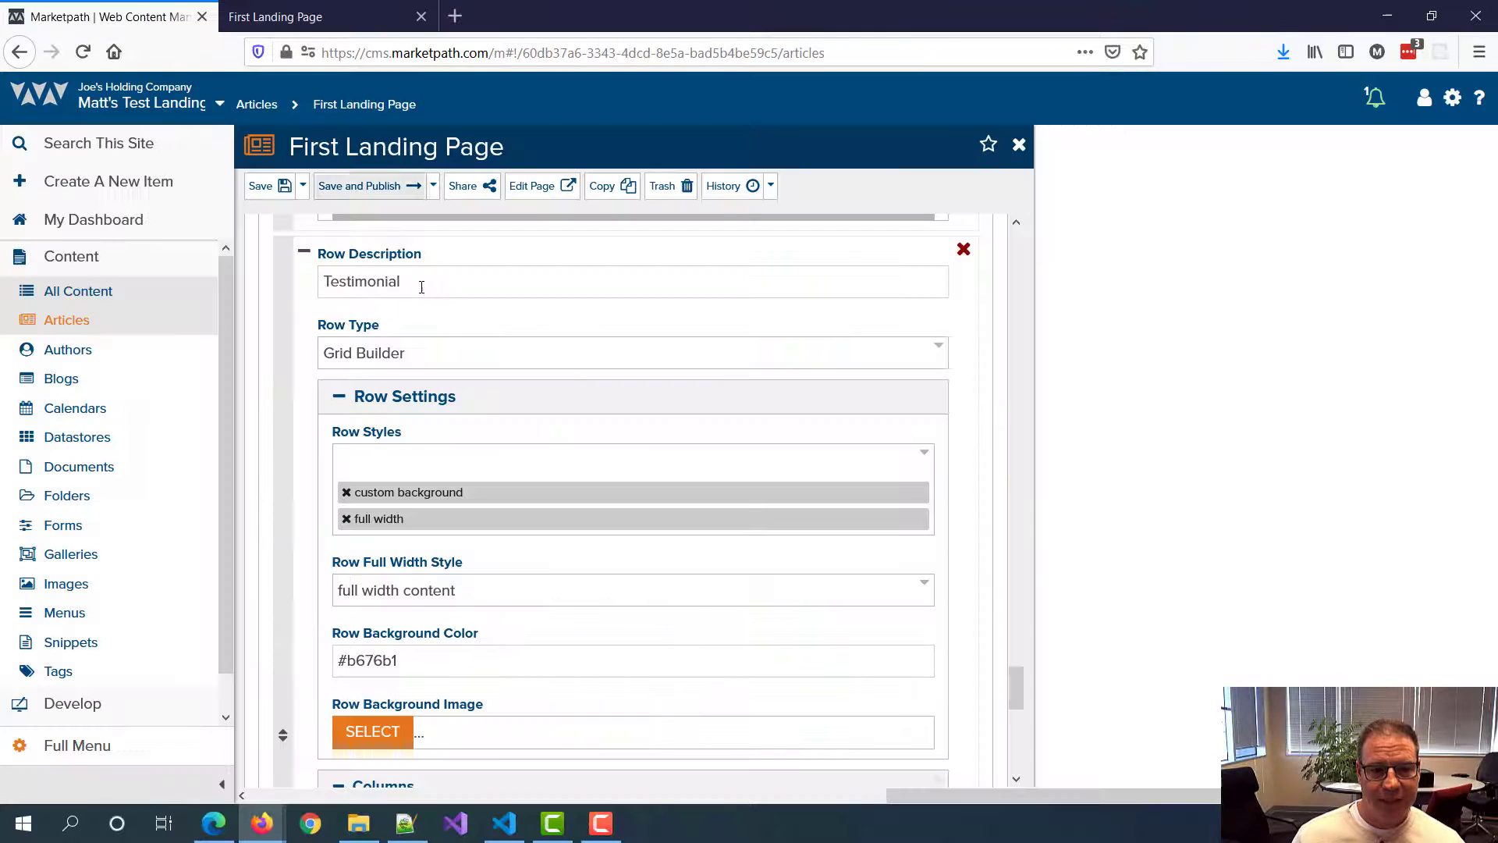
left_click(461, 464)
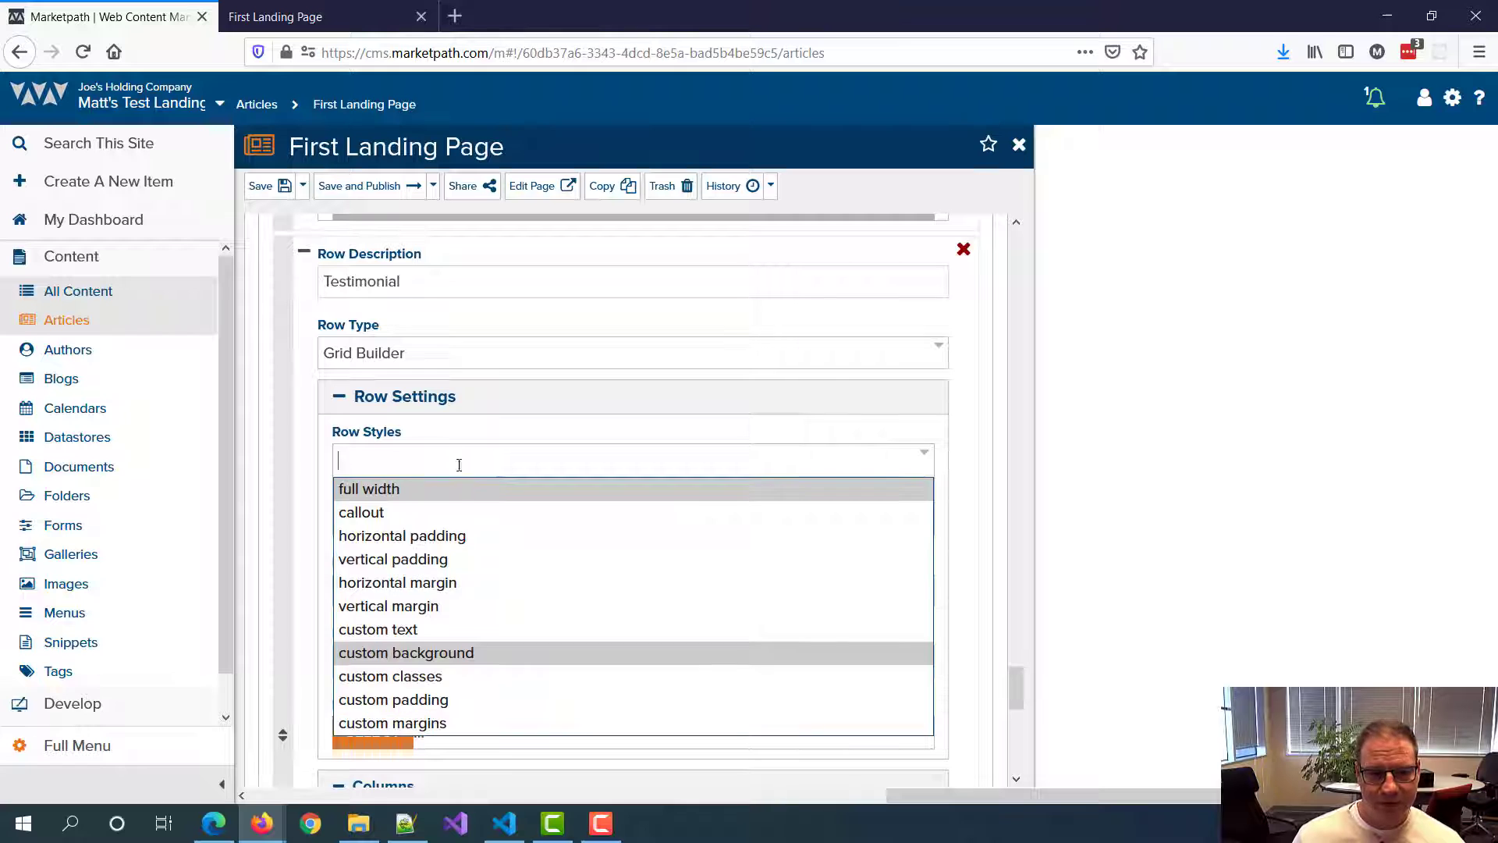
left_click(411, 706)
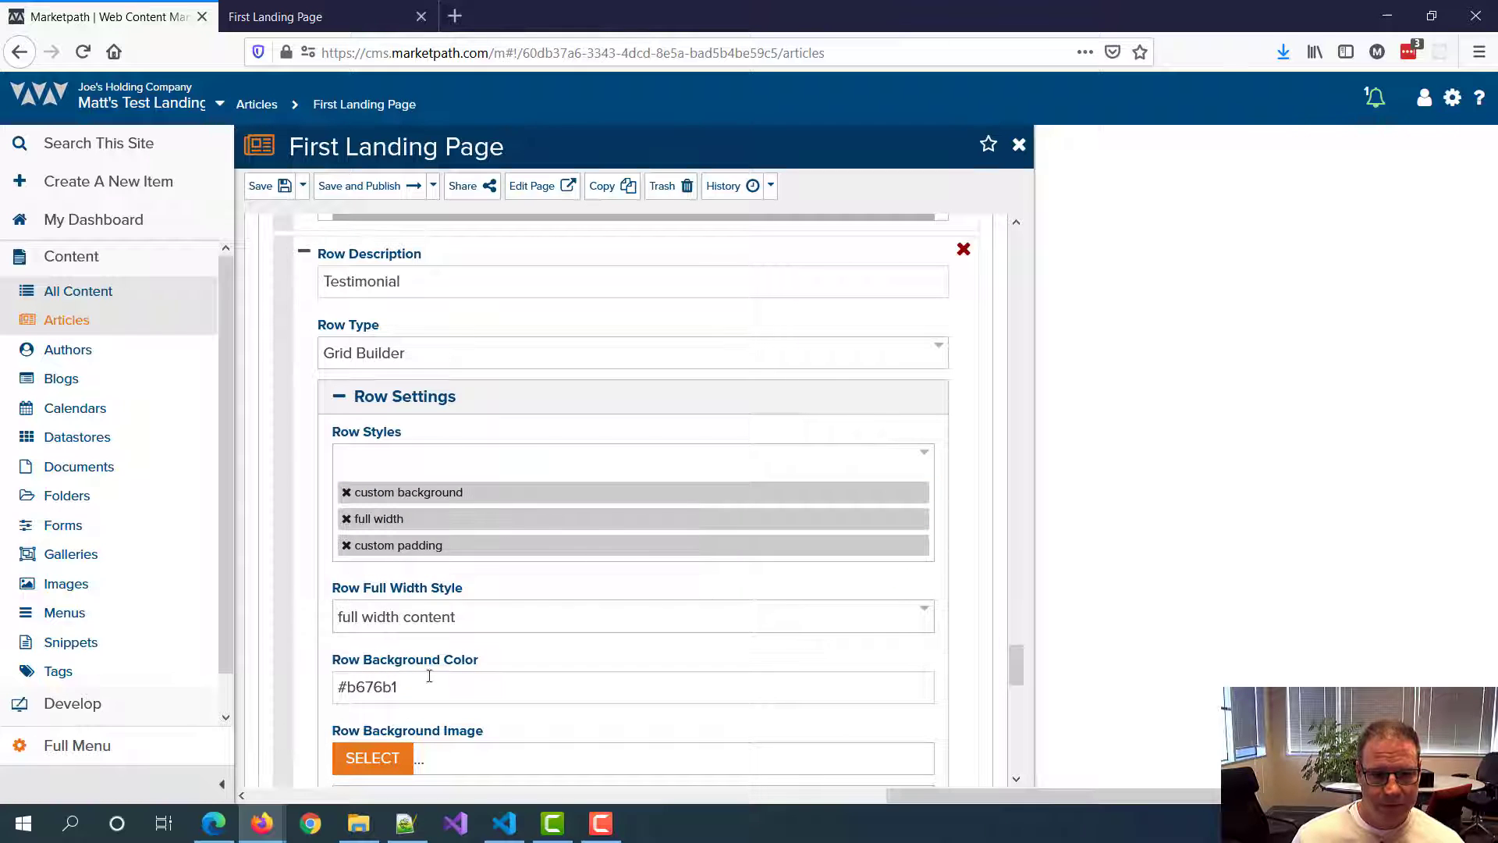
scroll(517, 447, "down", 4)
scroll(517, 447, "down", 3)
double_click(415, 485)
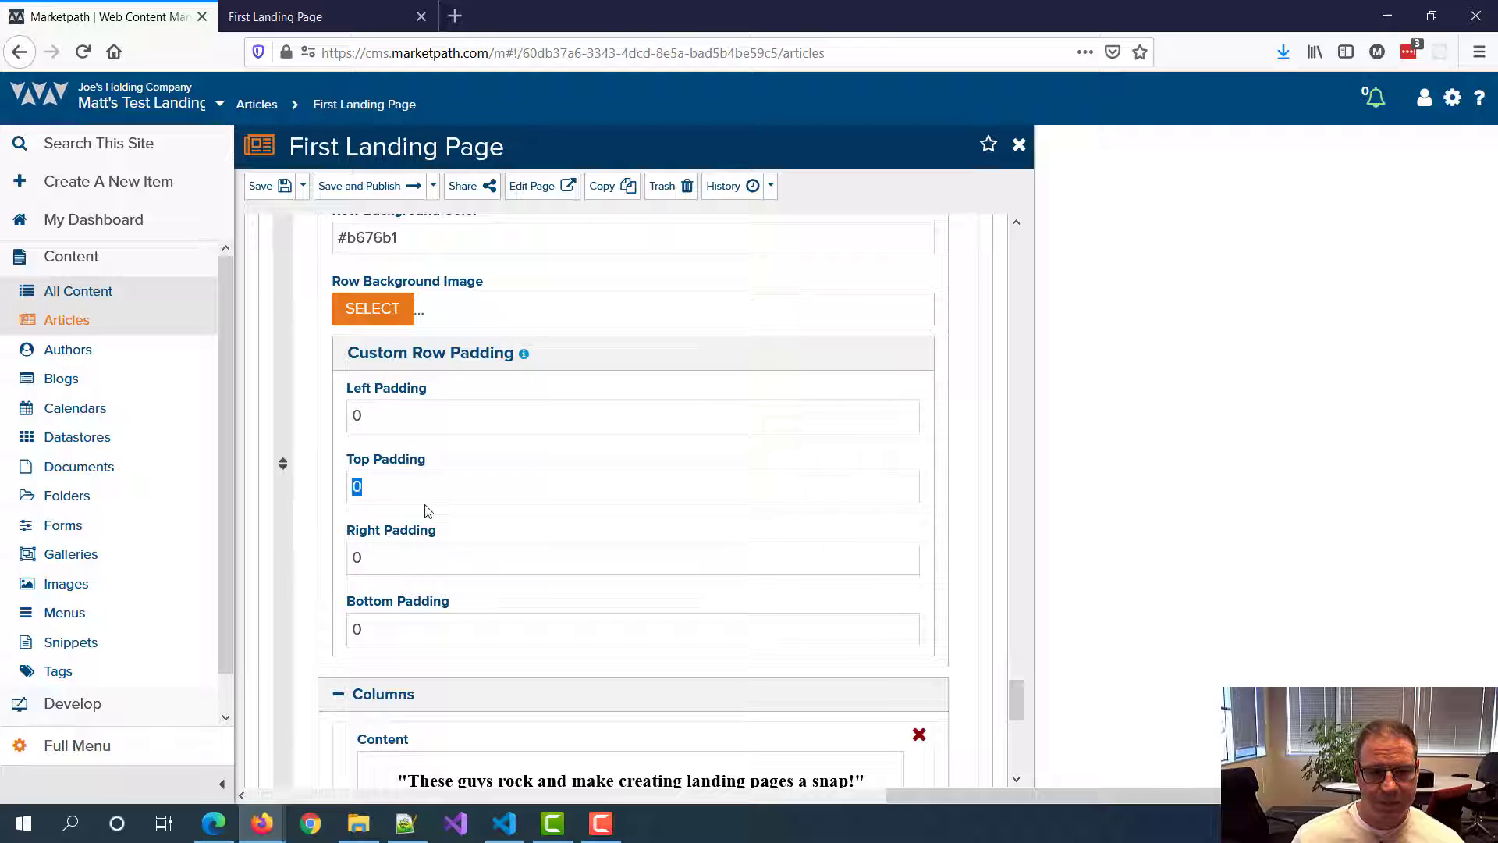
type("1")
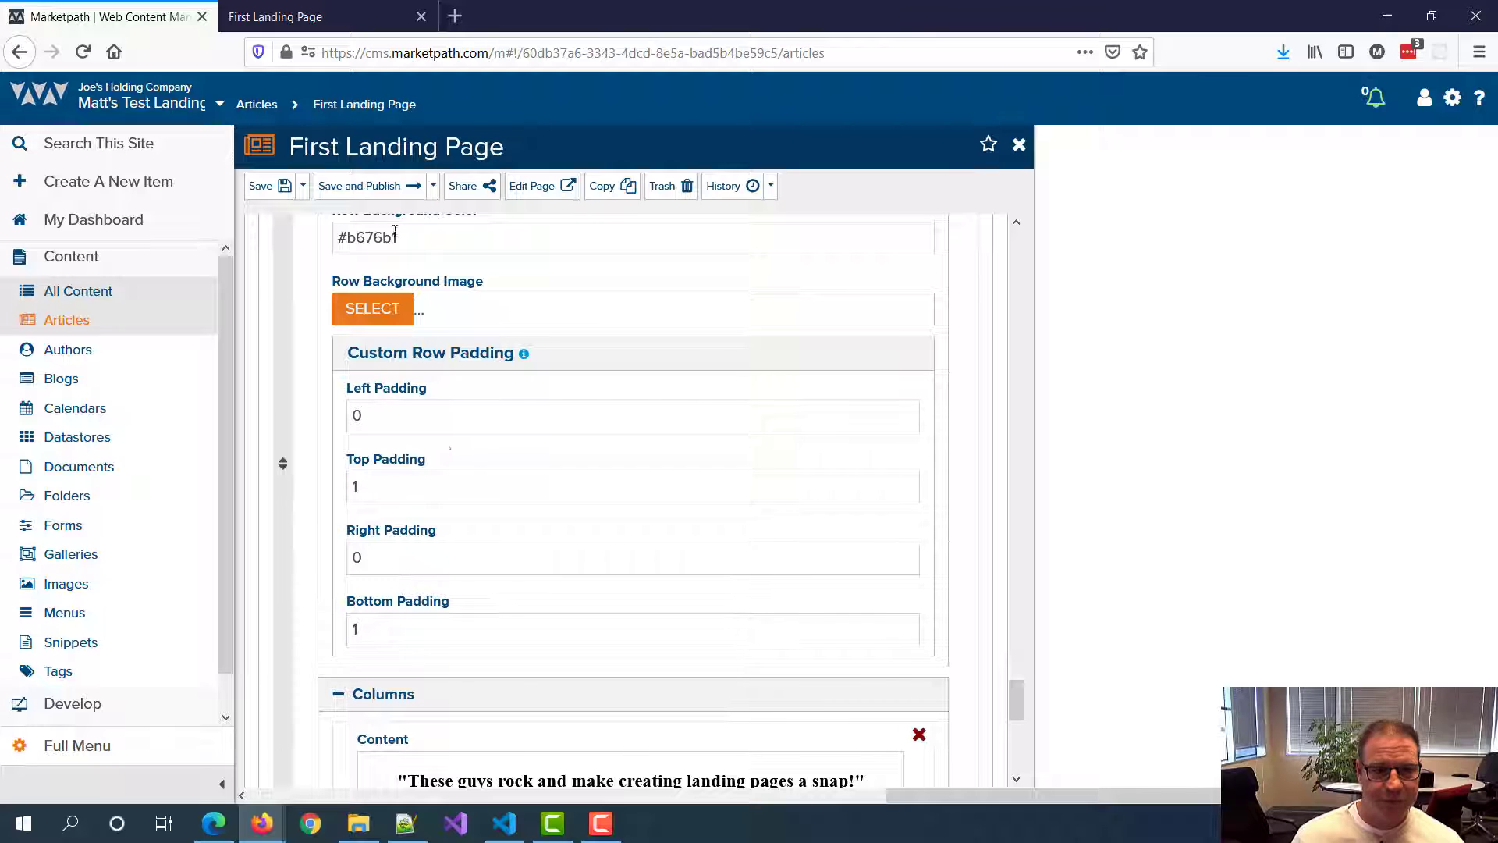
Step: Save and publish the Testimonial row's width and padding changes, and reload the page preview
left_click(370, 186)
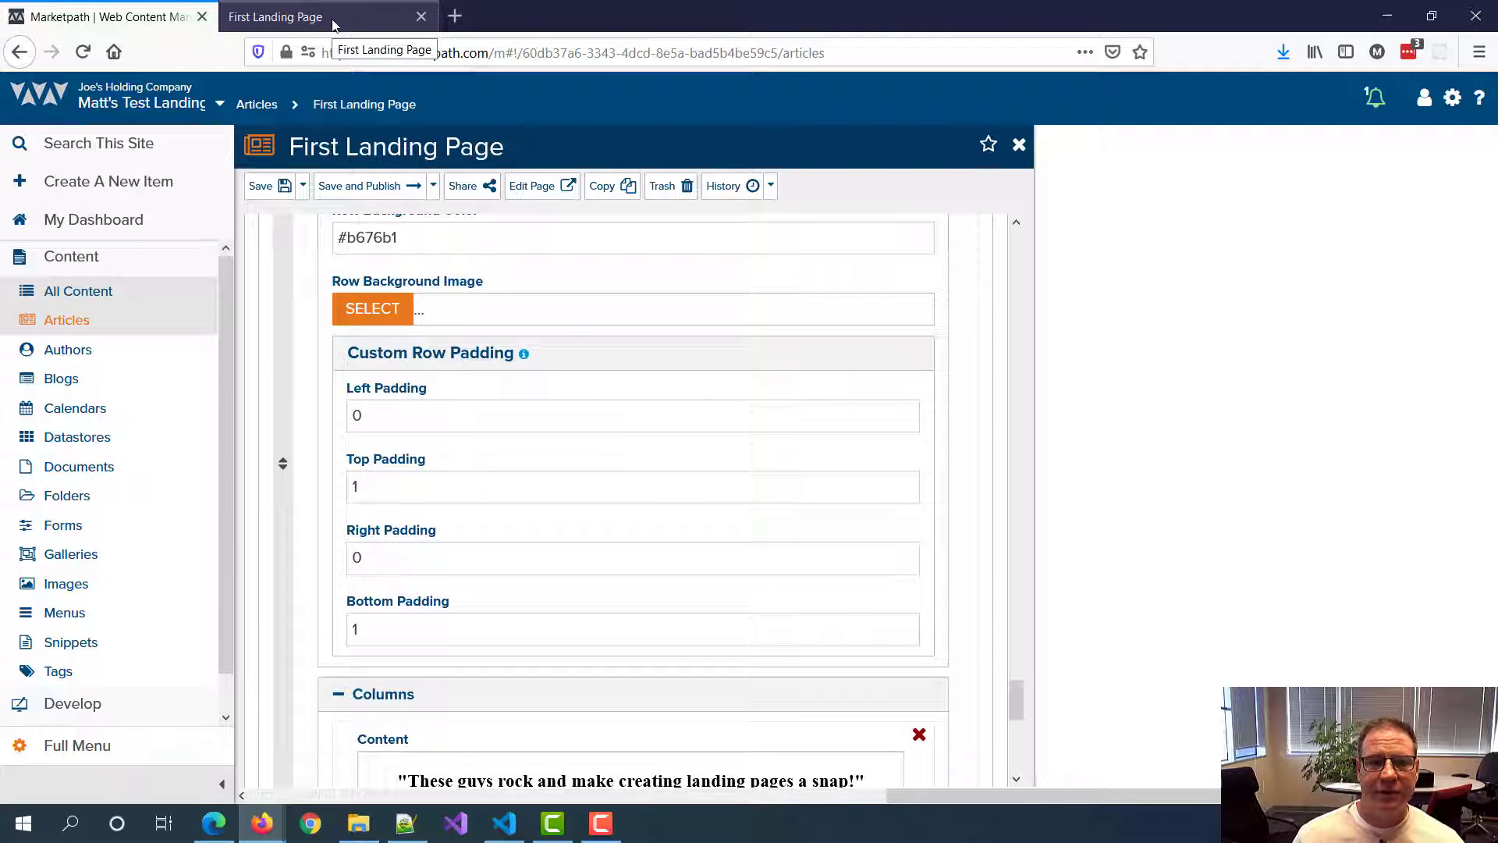
left_click(332, 22)
key("F5")
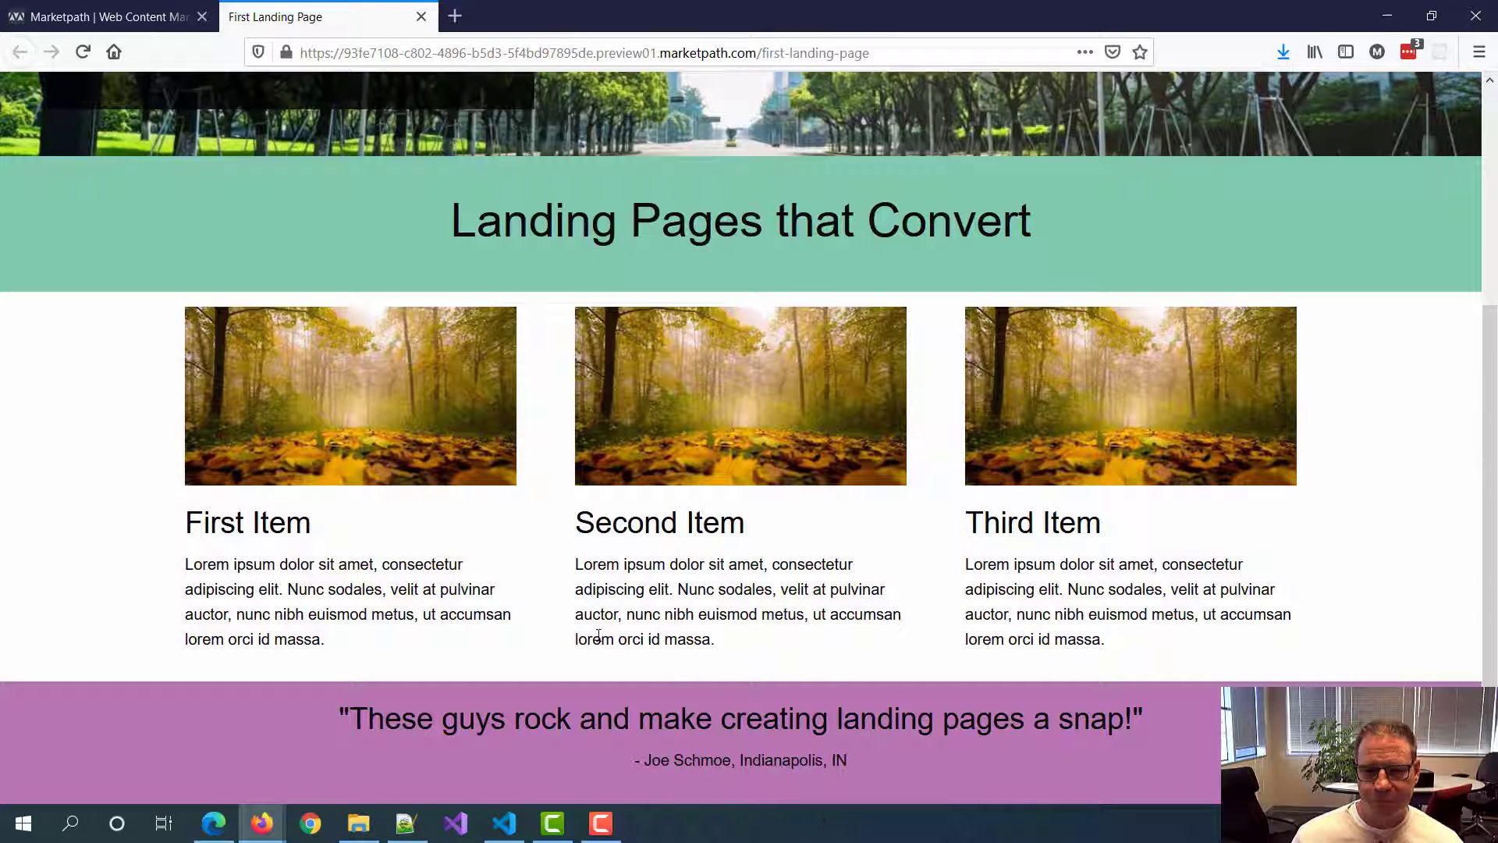
left_click(120, 19)
scroll(438, 401, "down", 6)
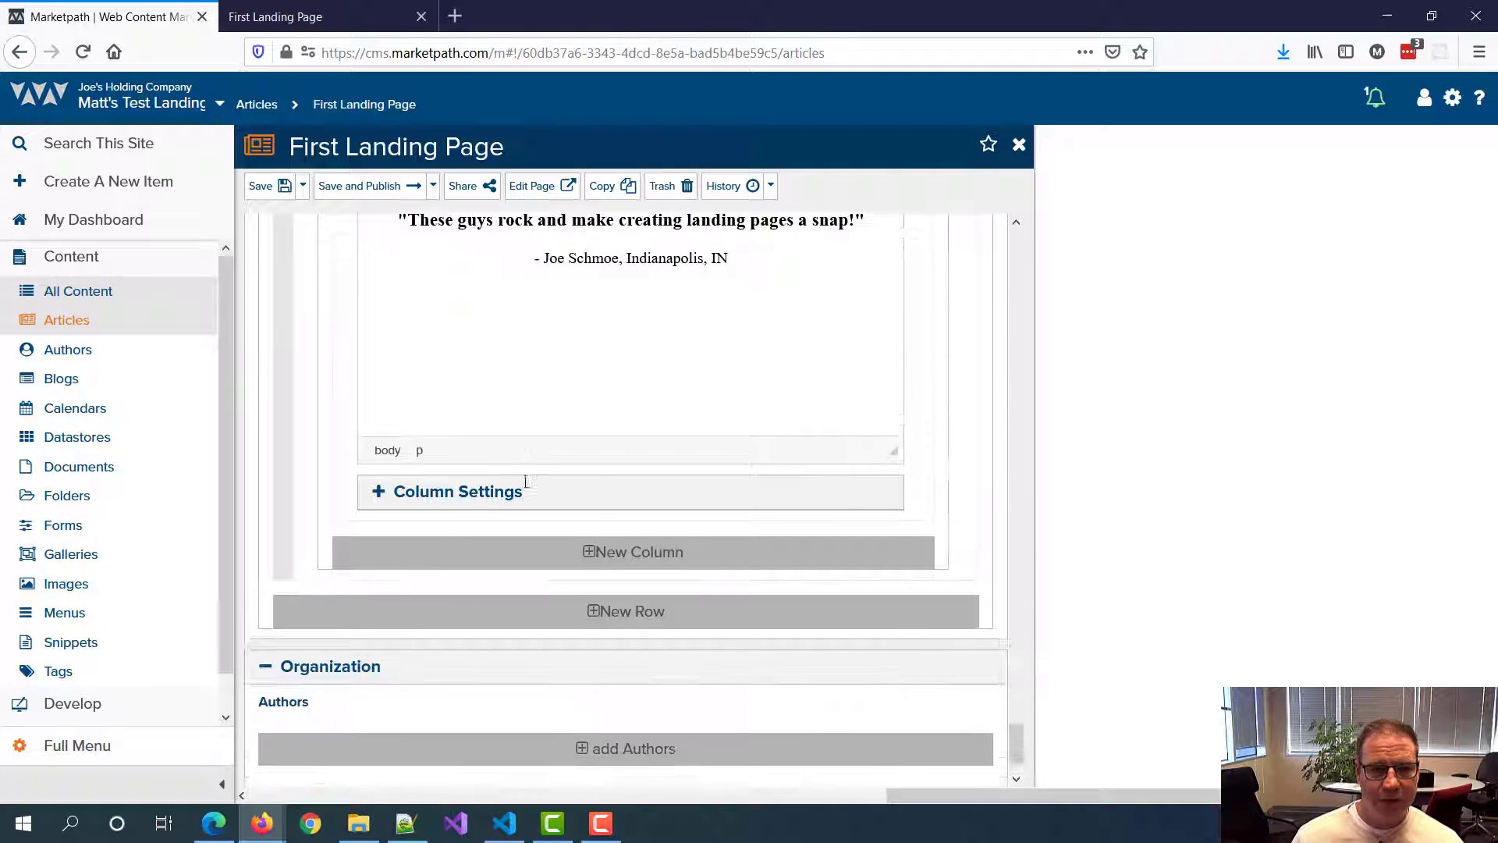
scroll(468, 499, "down", 1)
key("alt+Tab")
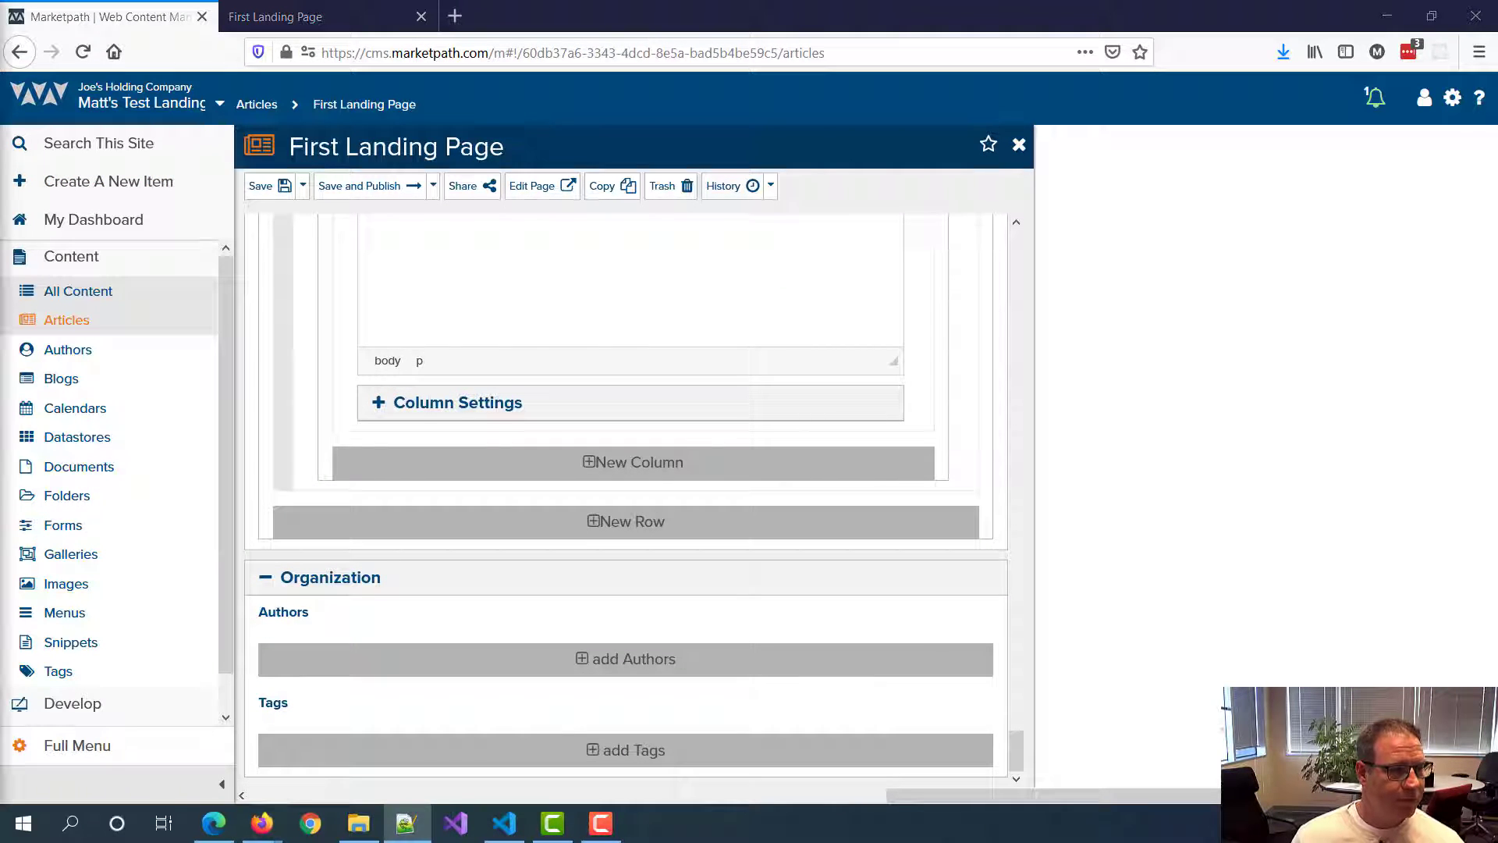
scroll(487, 251, "up", 4)
left_click(328, 23)
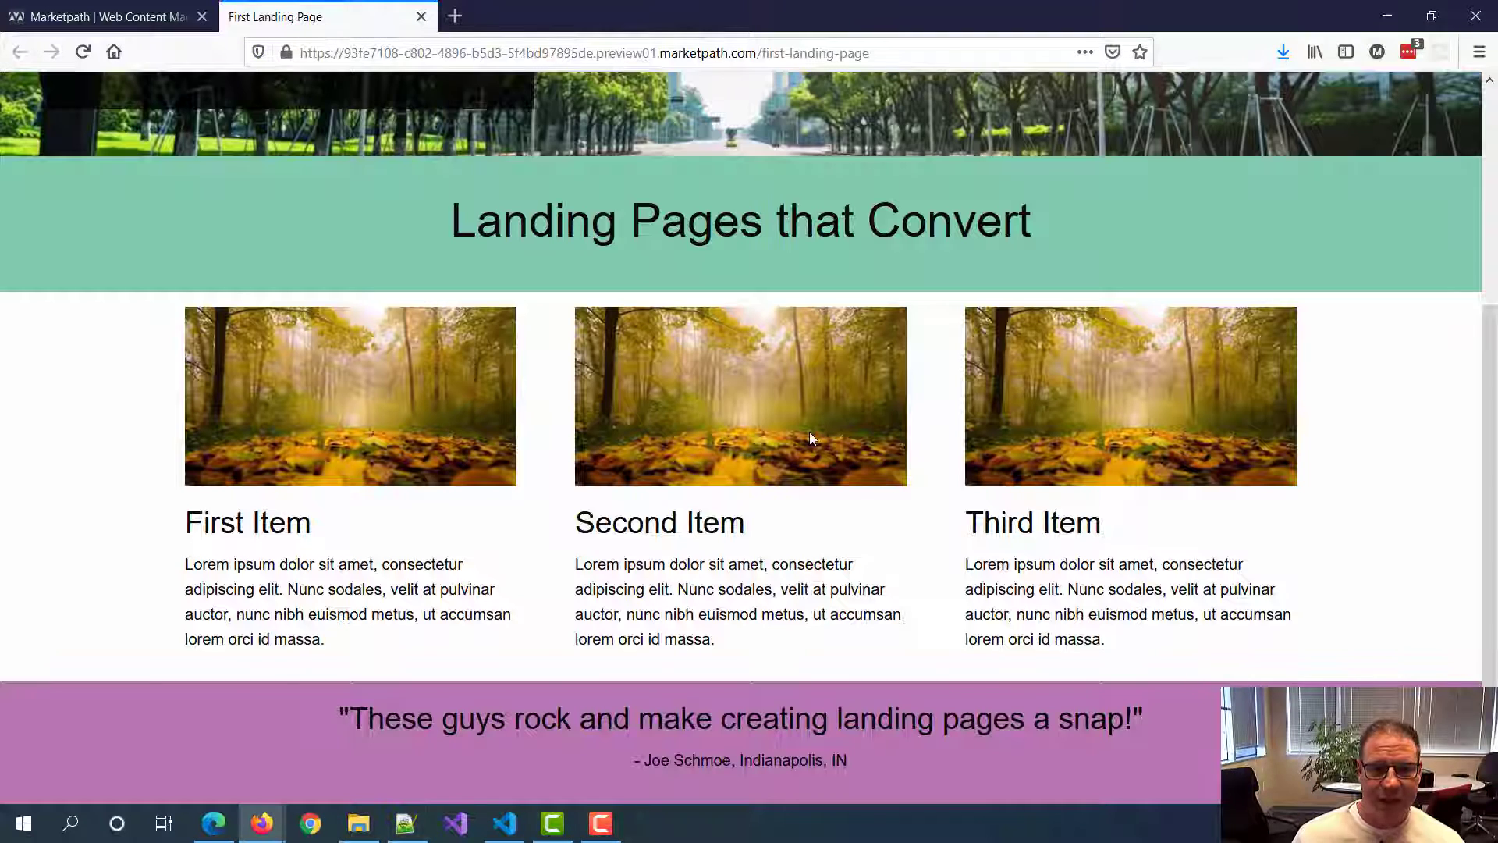
Step: Give the Second Item column in the 3 Buckets row a custom background with color #39a275
left_click(109, 18)
scroll(556, 475, "up", 10)
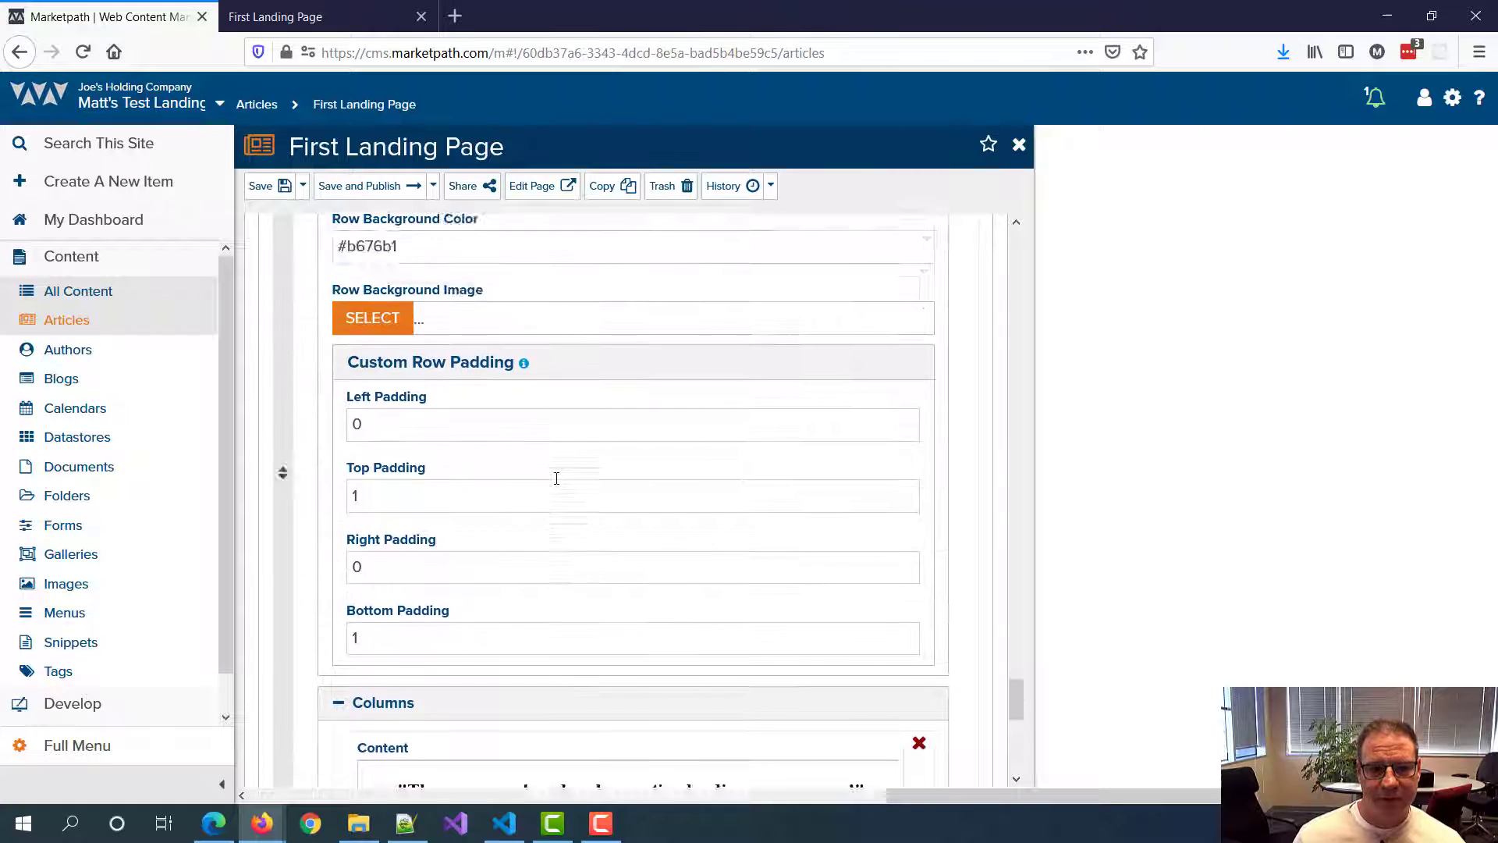
scroll(557, 488, "up", 6)
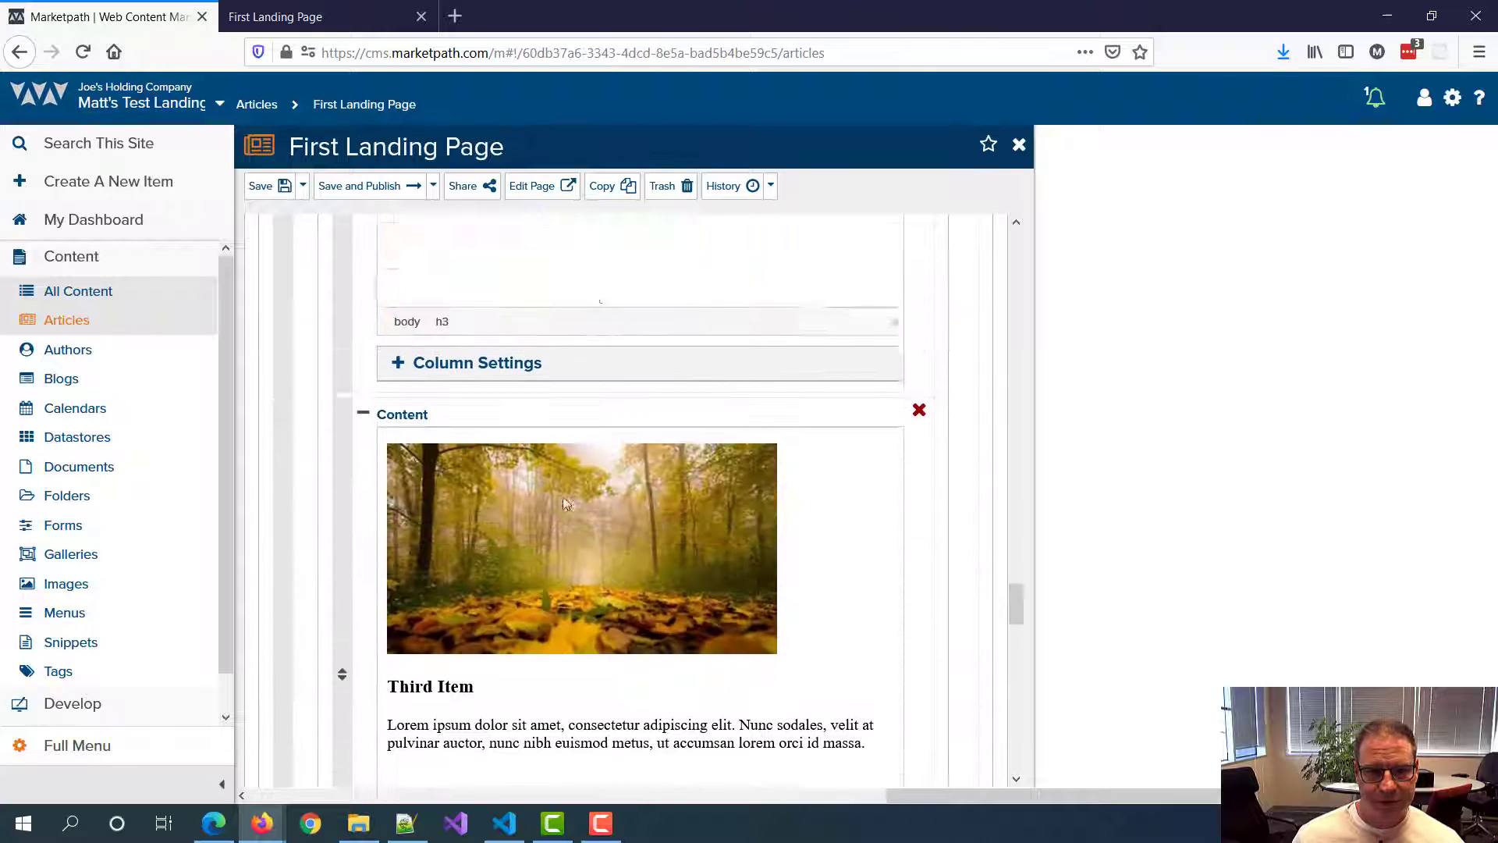
scroll(466, 661, "down", 3)
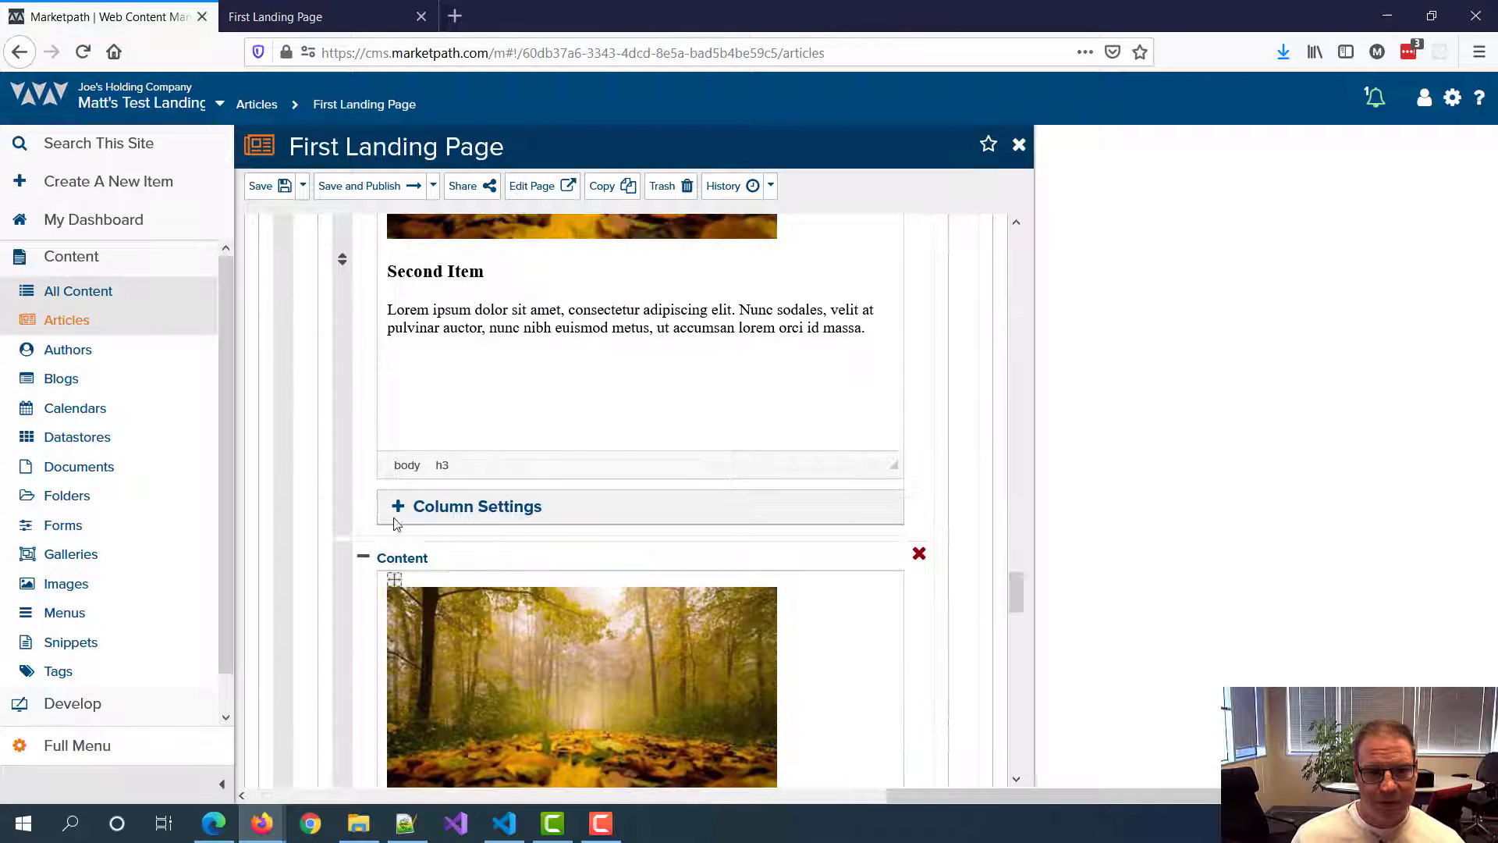
left_click(399, 507)
scroll(569, 422, "down", 3)
left_click(438, 347)
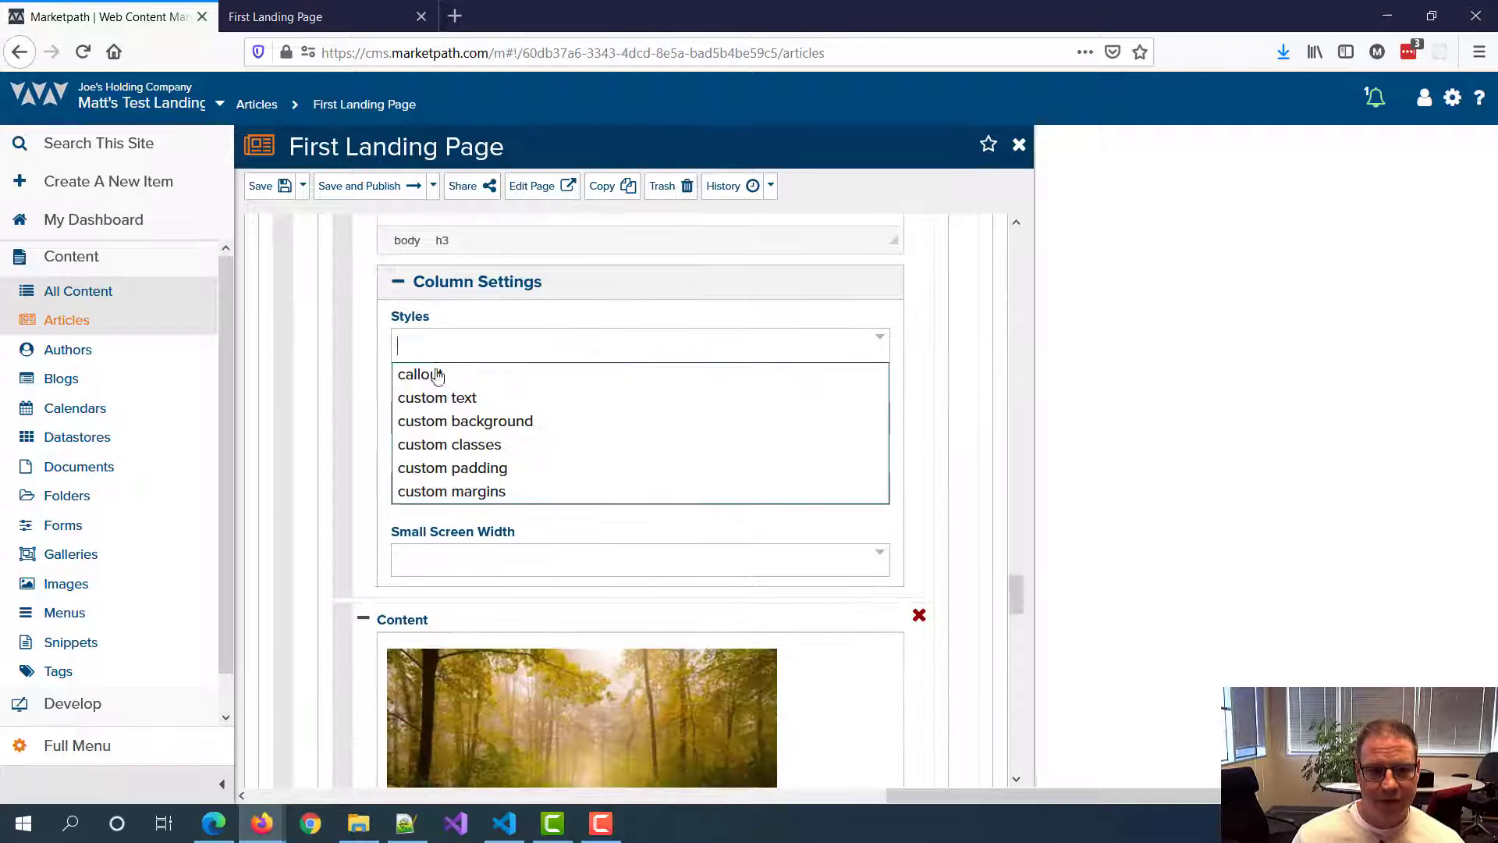
left_click(449, 421)
left_click(490, 447)
type("#39a275")
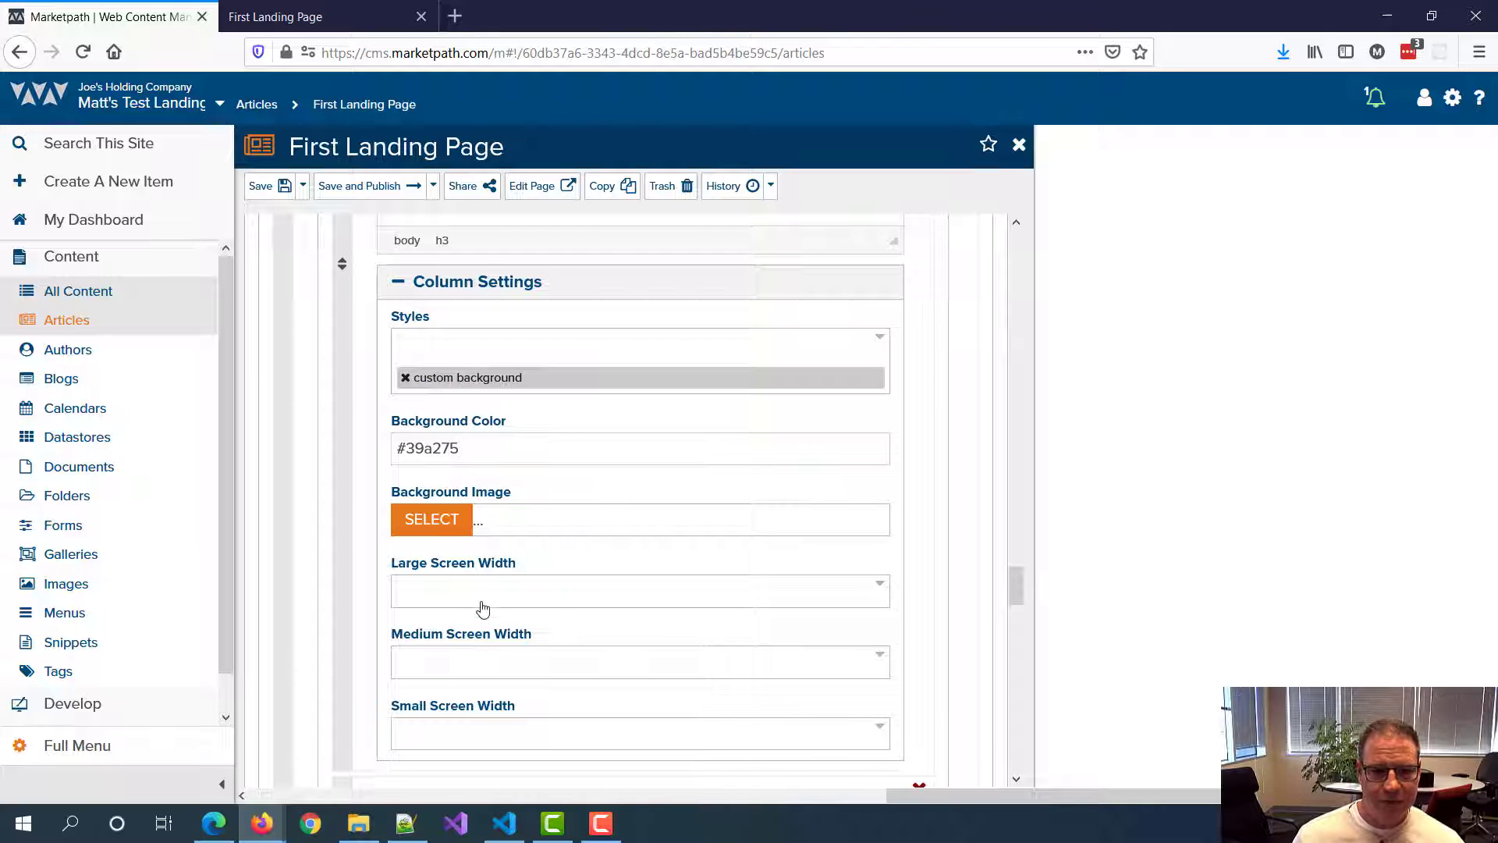
Step: Save and publish the Second Item column's background, and reload the page preview
left_click(358, 185)
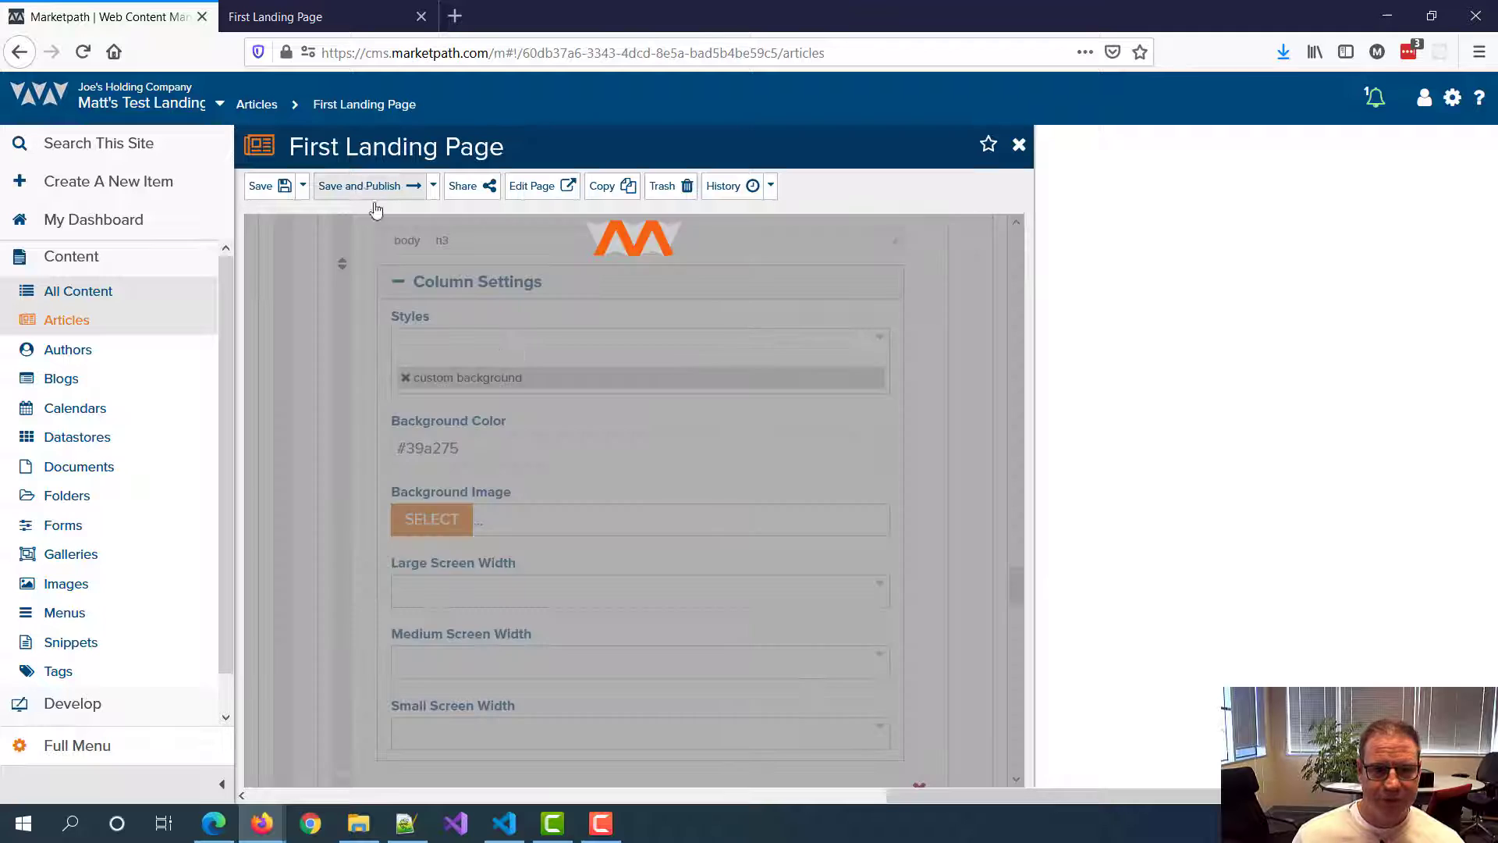
left_click(326, 19)
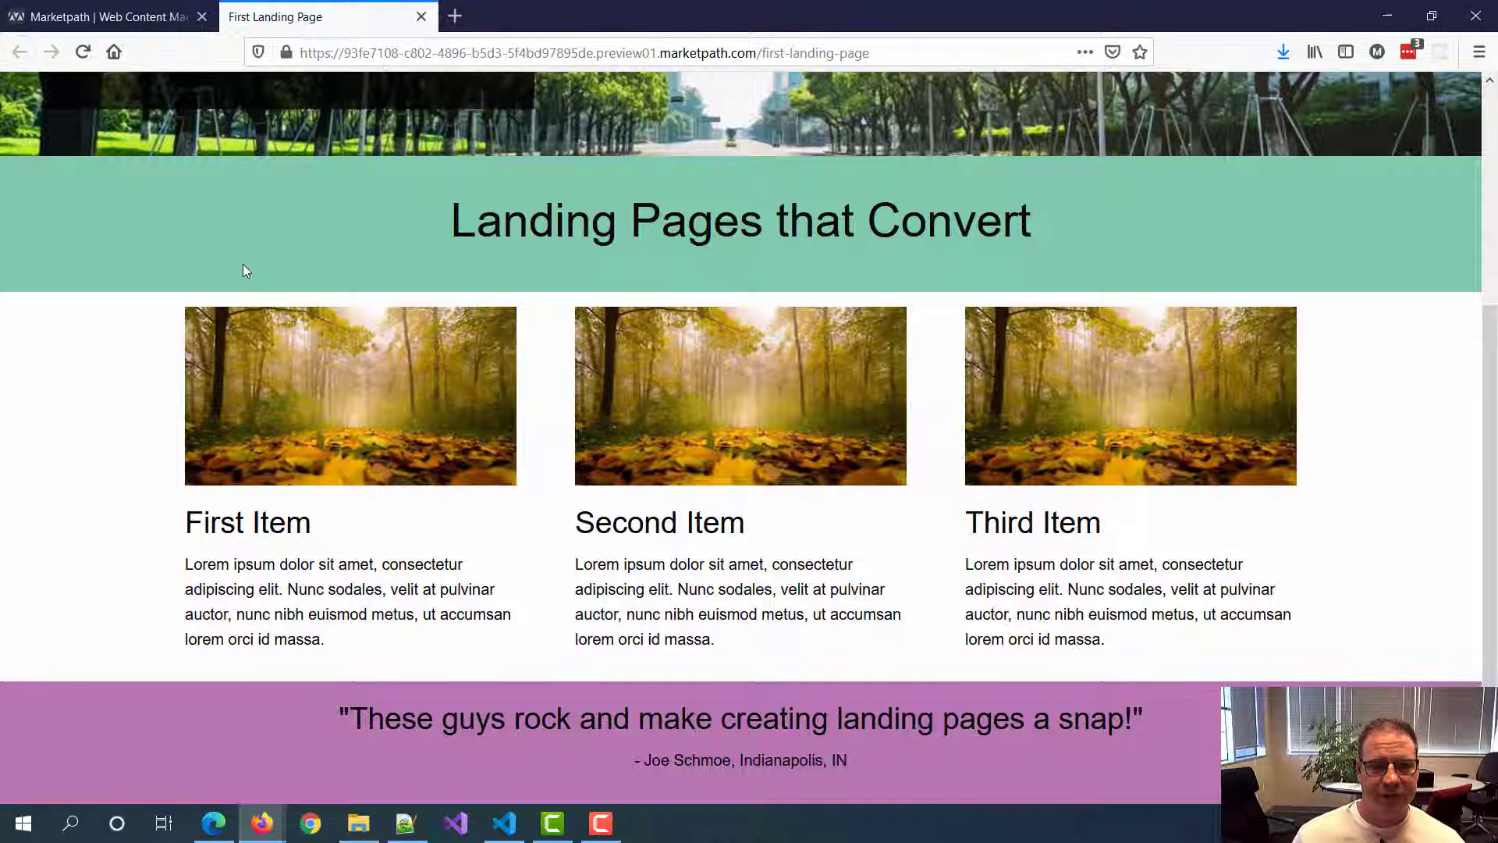
key("F5")
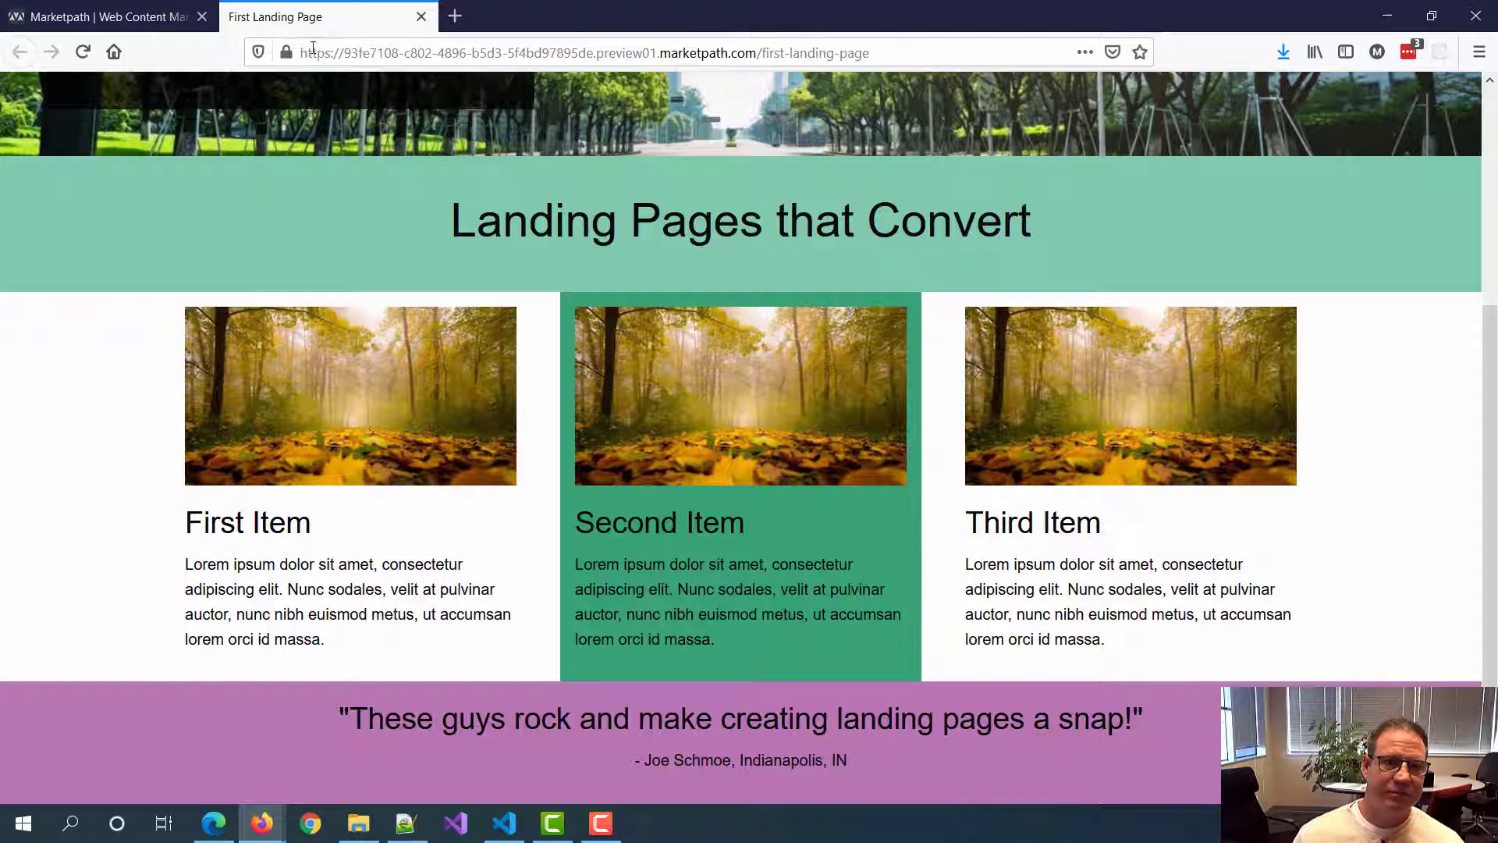
Step: Compare the Second Item column's style settings with how the column looks in the preview
left_click(99, 19)
scroll(578, 404, "up", 3)
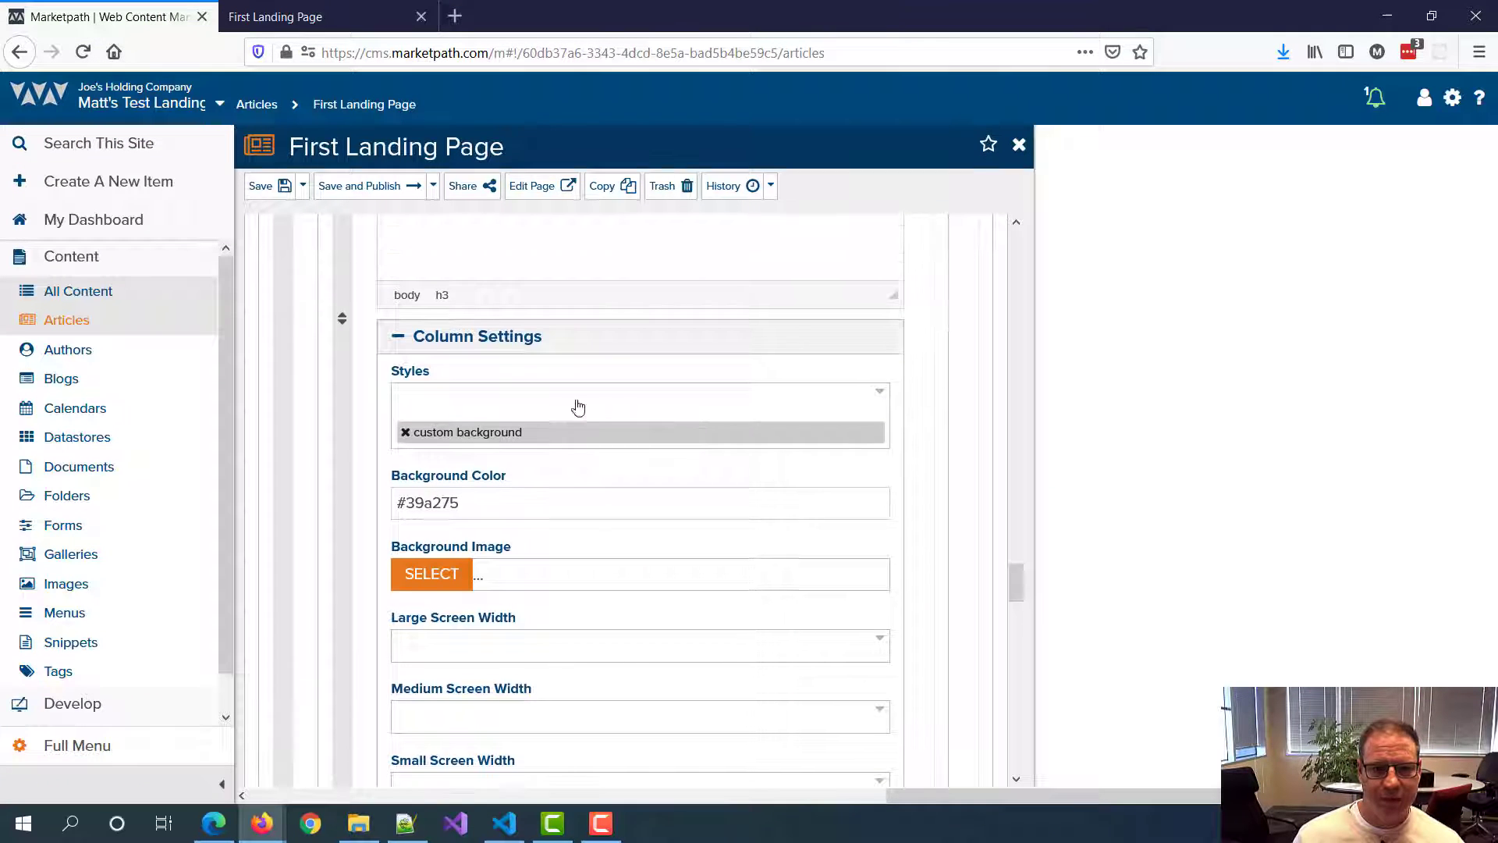
left_click(308, 24)
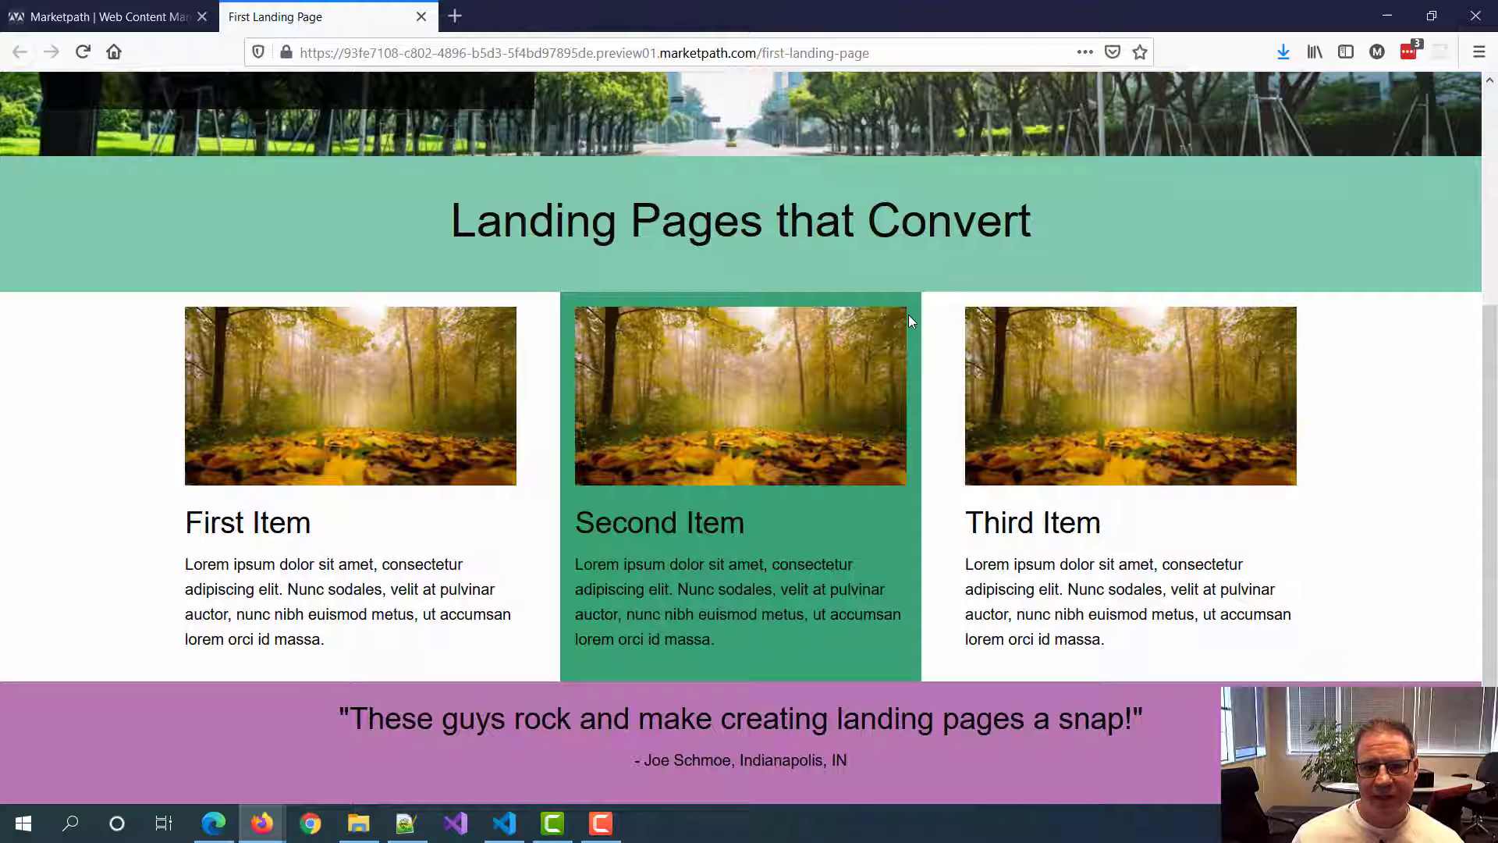
left_click(101, 19)
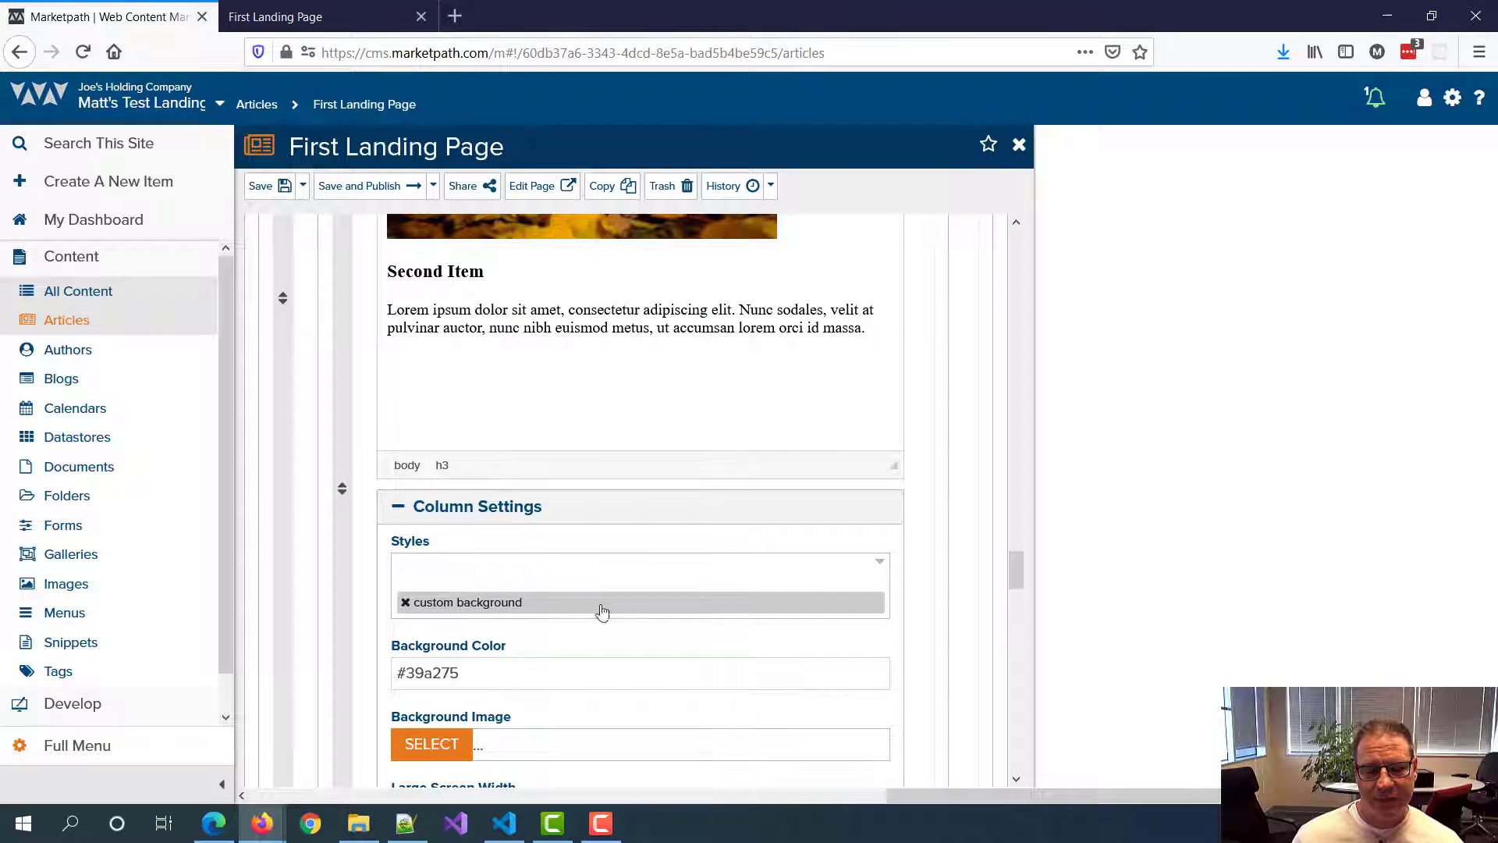
scroll(555, 656, "up", 1)
scroll(515, 561, "down", 4)
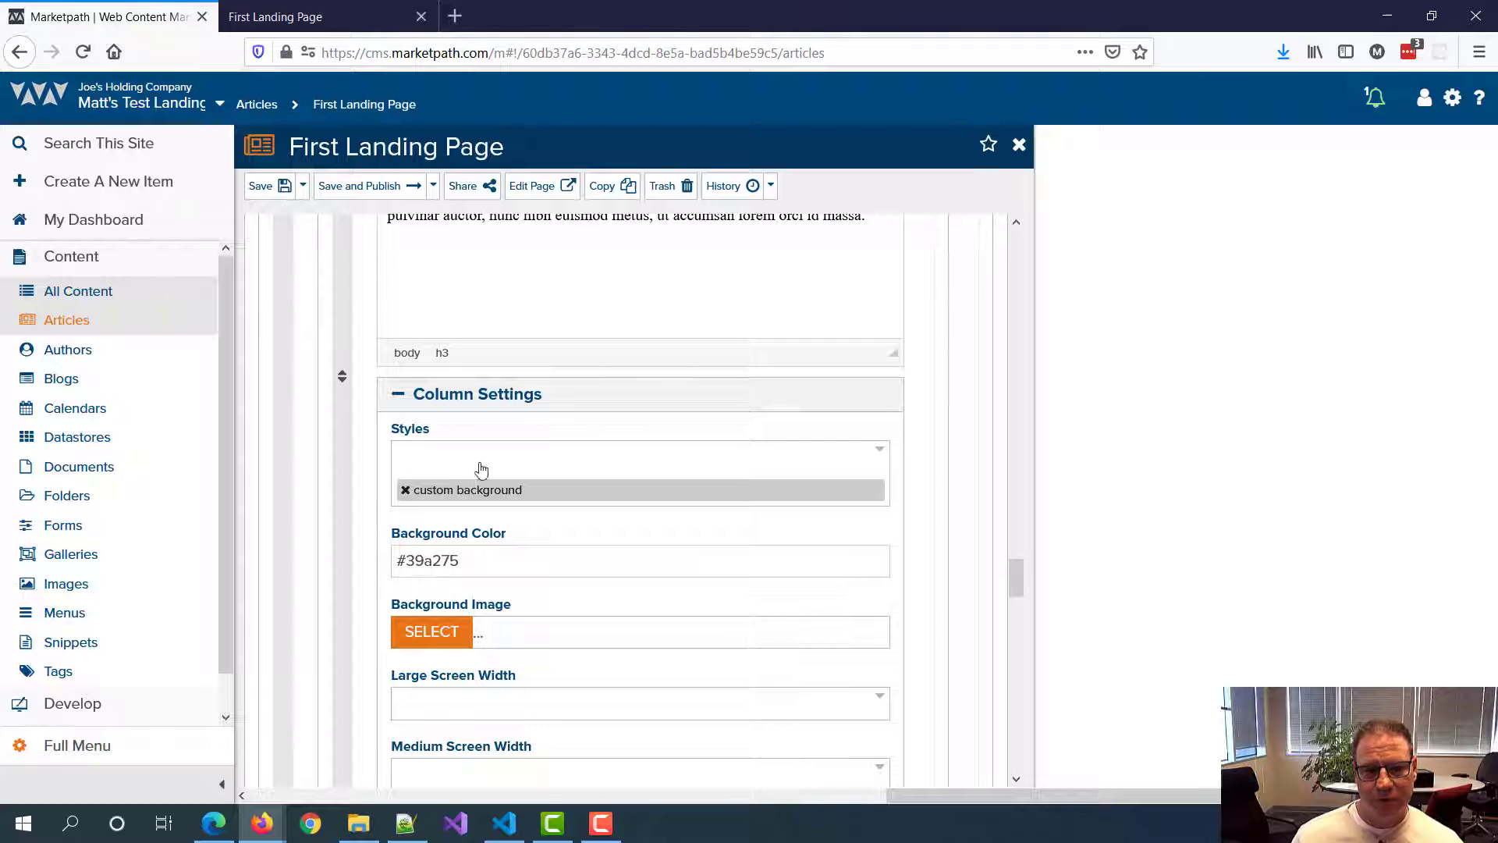
Step: Add the custom margins style to the 3 Buckets row and set its top and bottom margins to 1
scroll(482, 469, "up", 6)
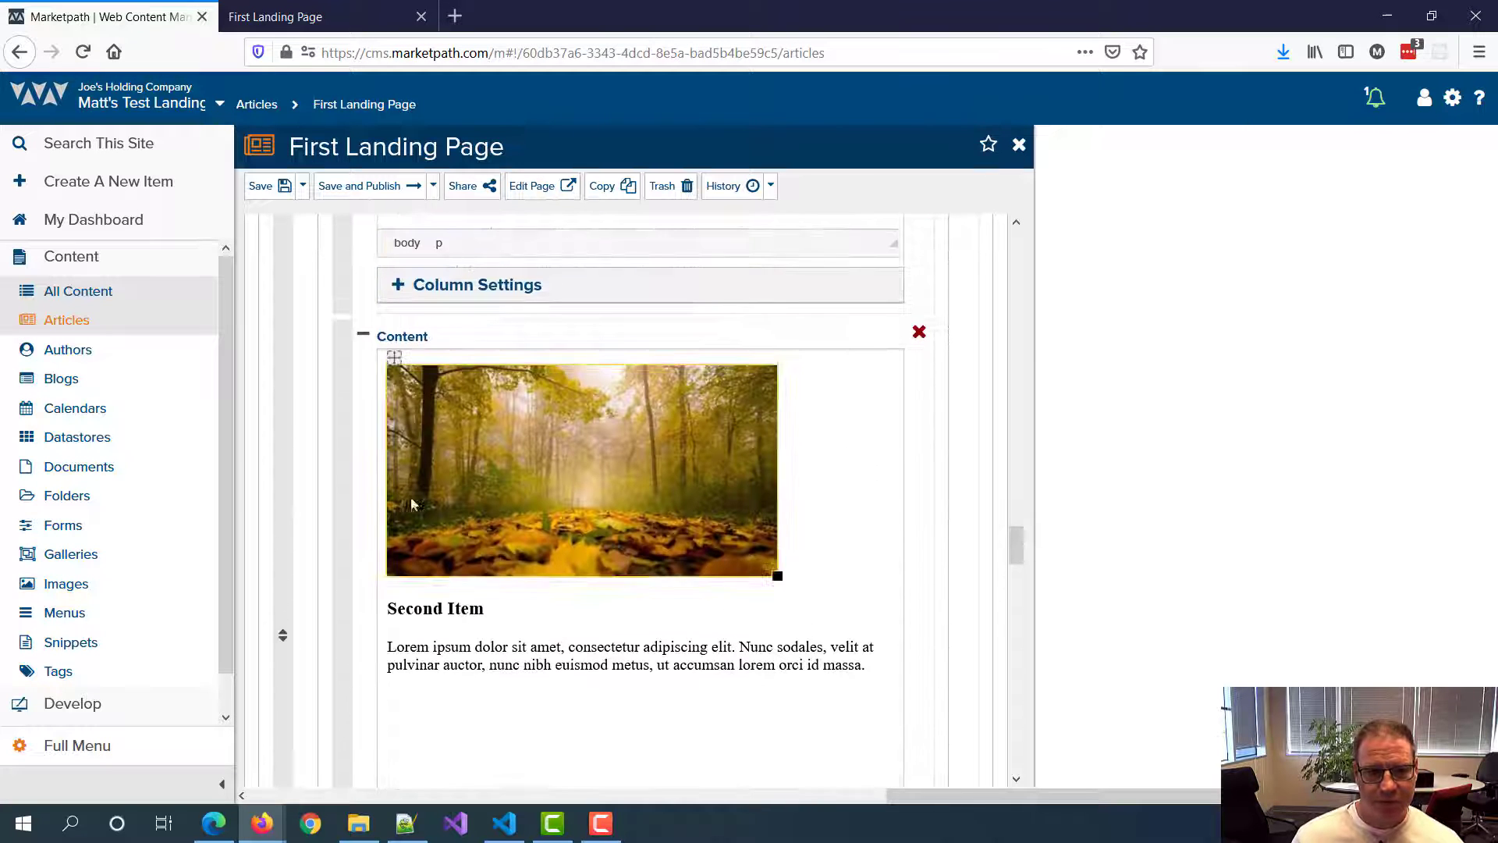
scroll(411, 500, "up", 8)
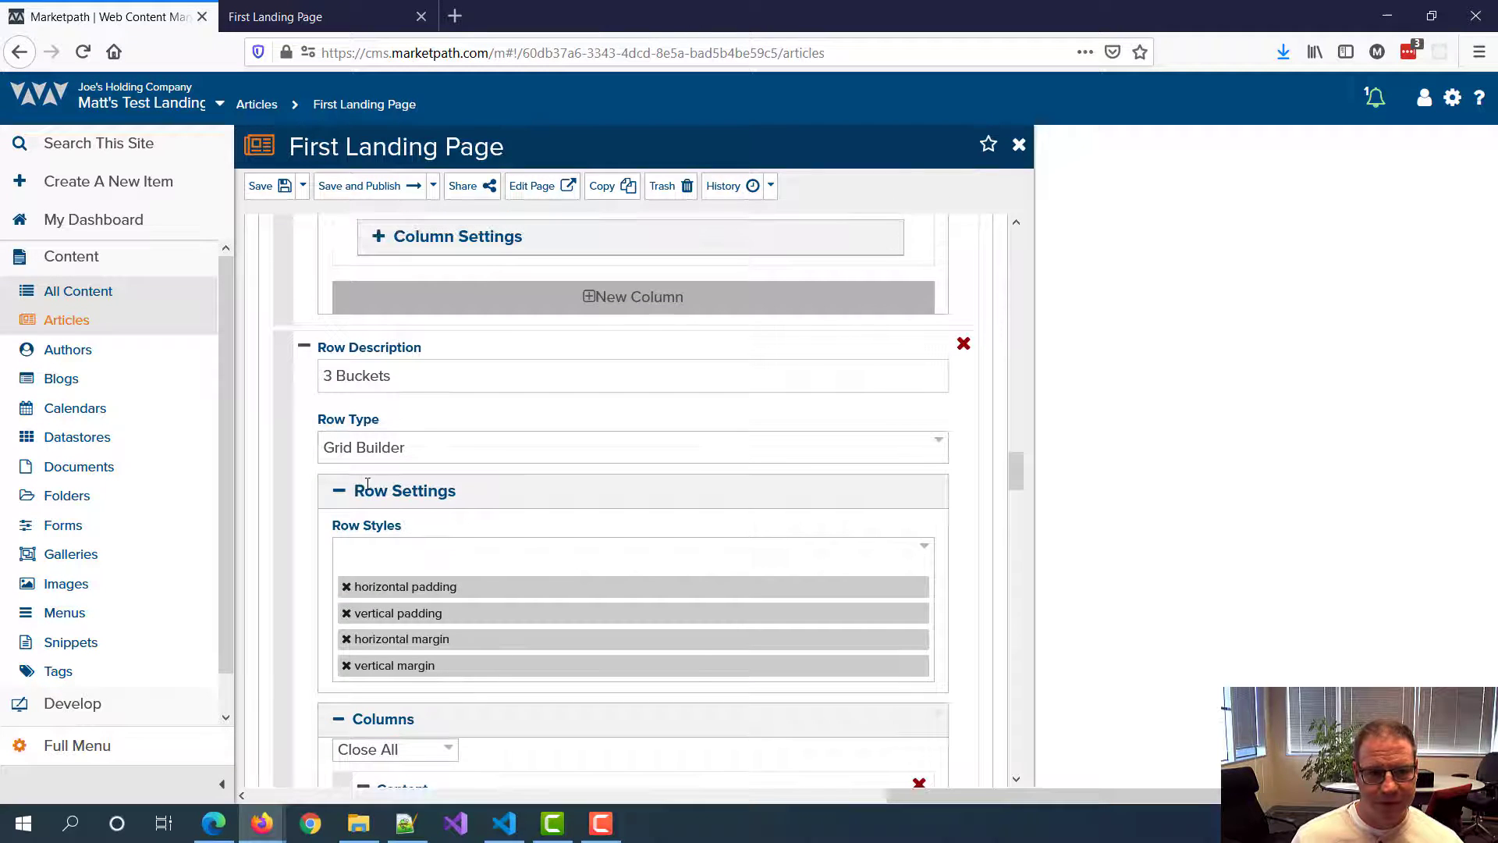
left_click(389, 552)
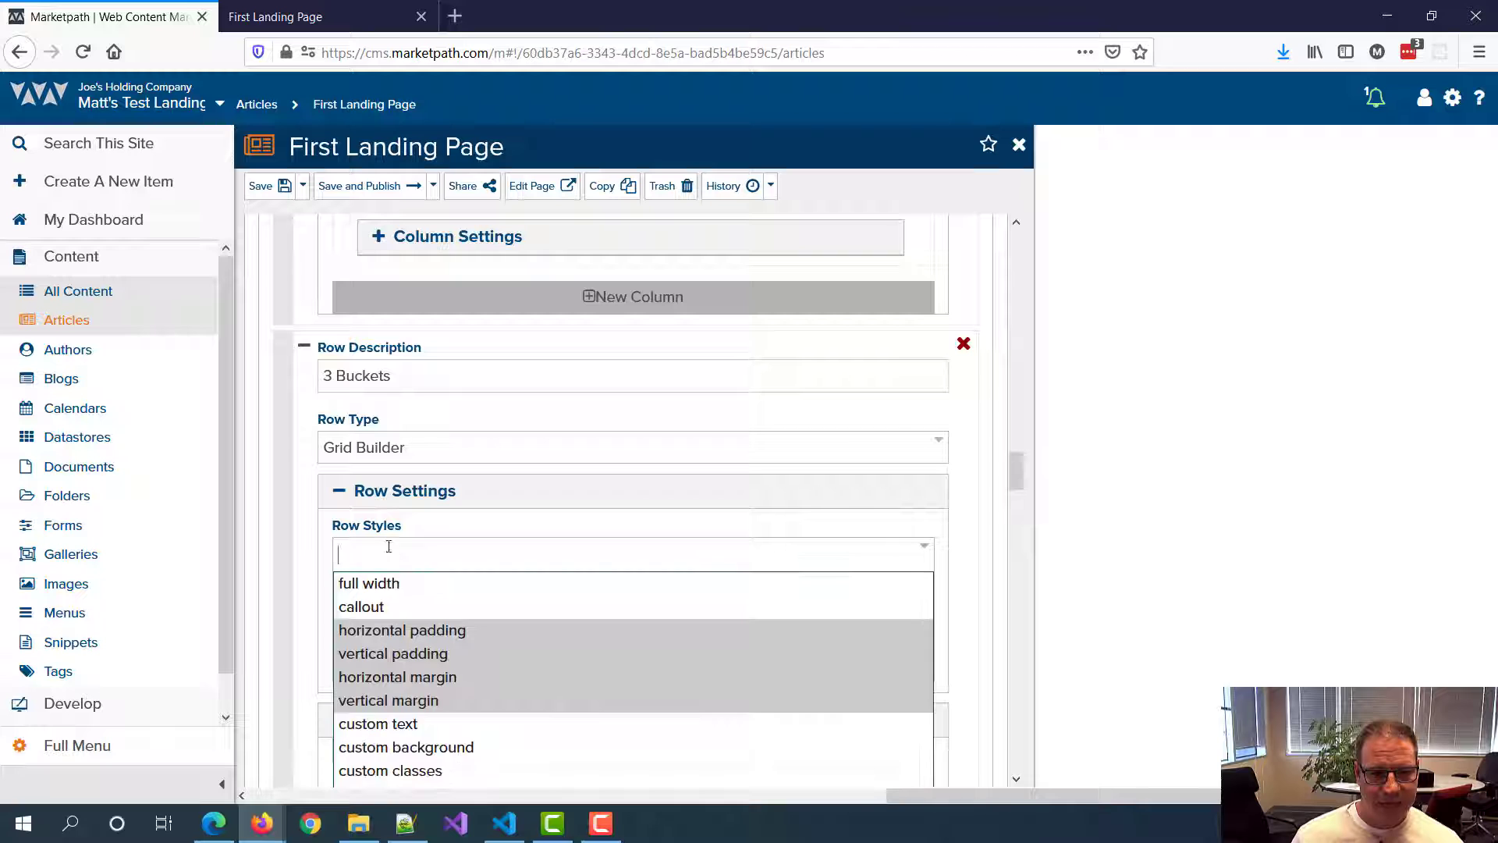
scroll(432, 716, "down", 2)
left_click(422, 704)
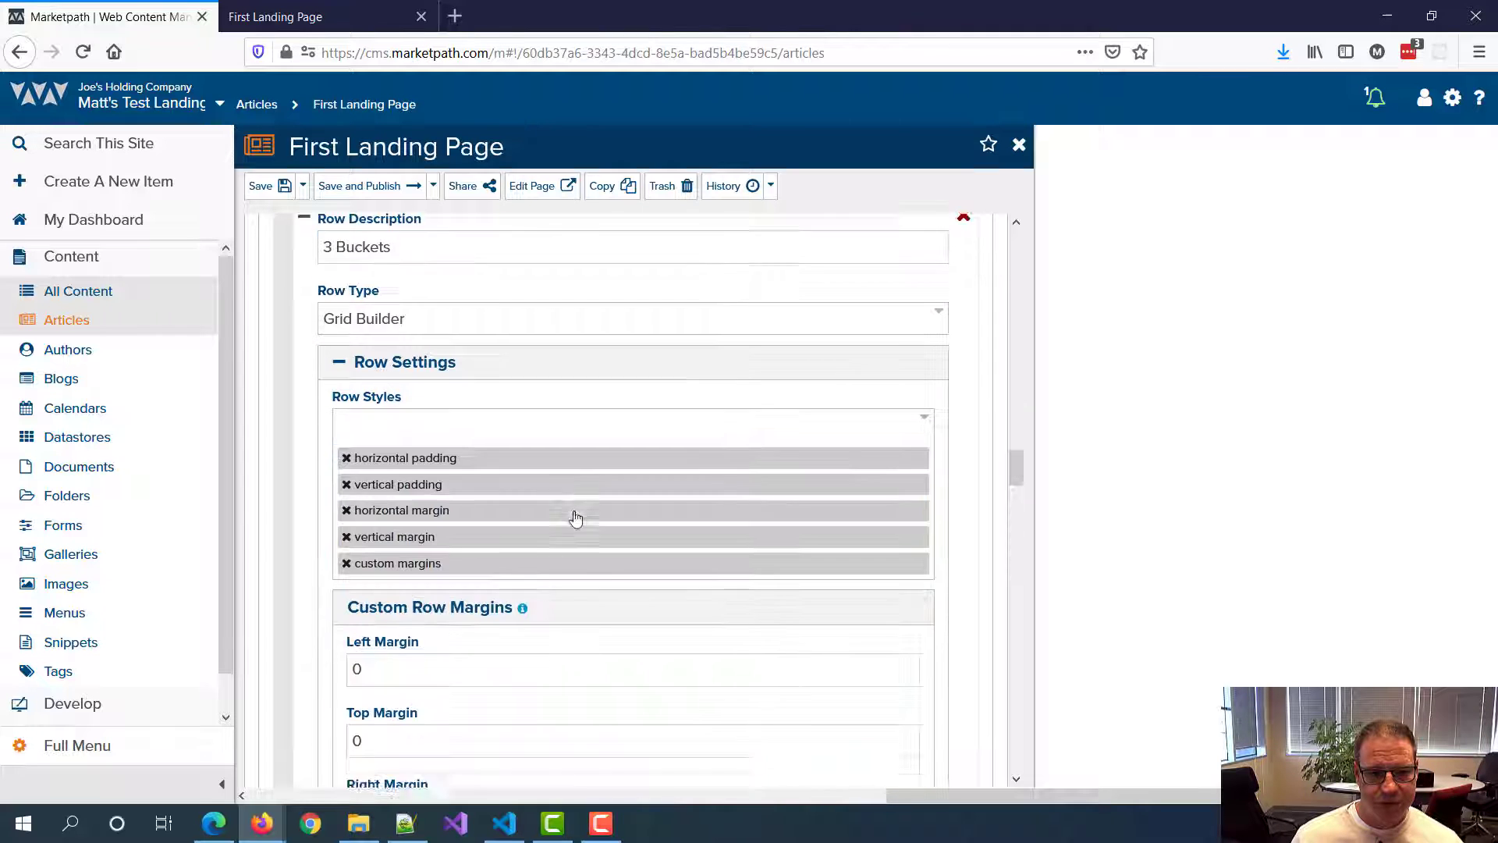
scroll(575, 518, "down", 5)
double_click(397, 418)
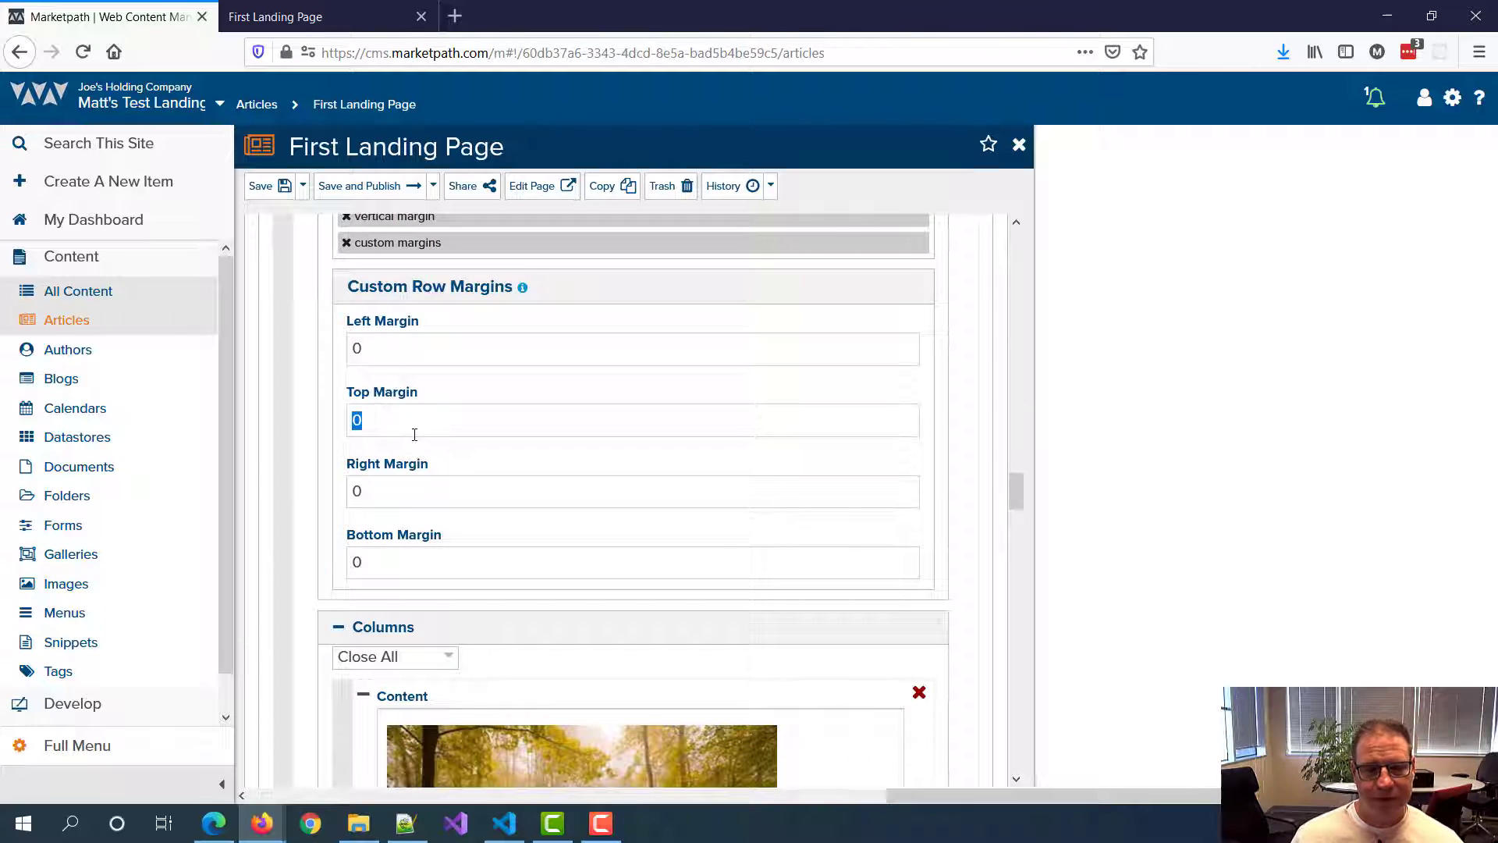
double_click(416, 558)
type("1")
Step: Save and publish the 3 Buckets row's custom margins, and check the row's spacing in the page preview
left_click(381, 187)
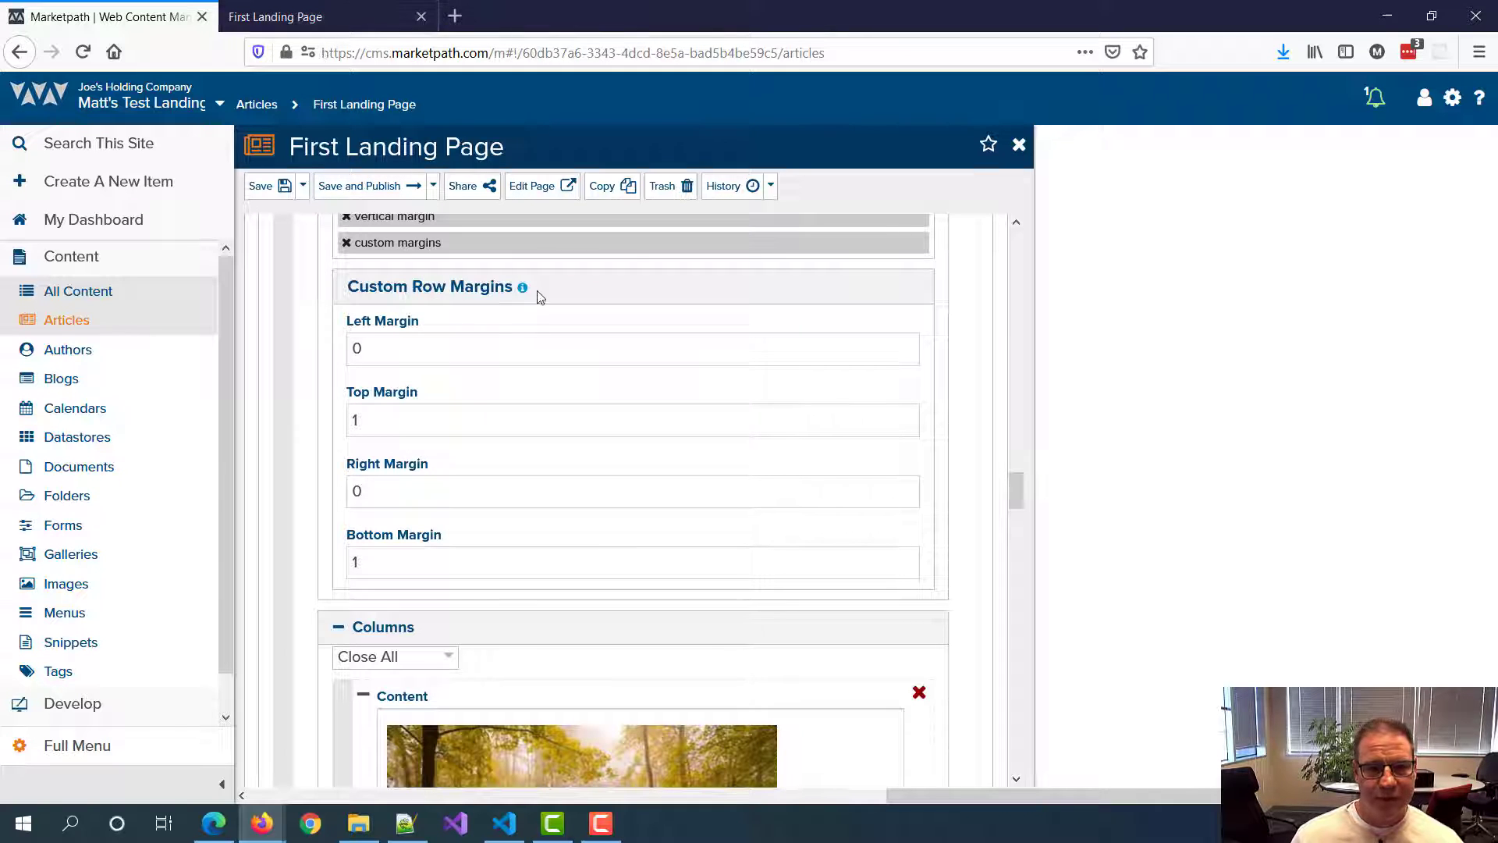
mouse_move(522, 290)
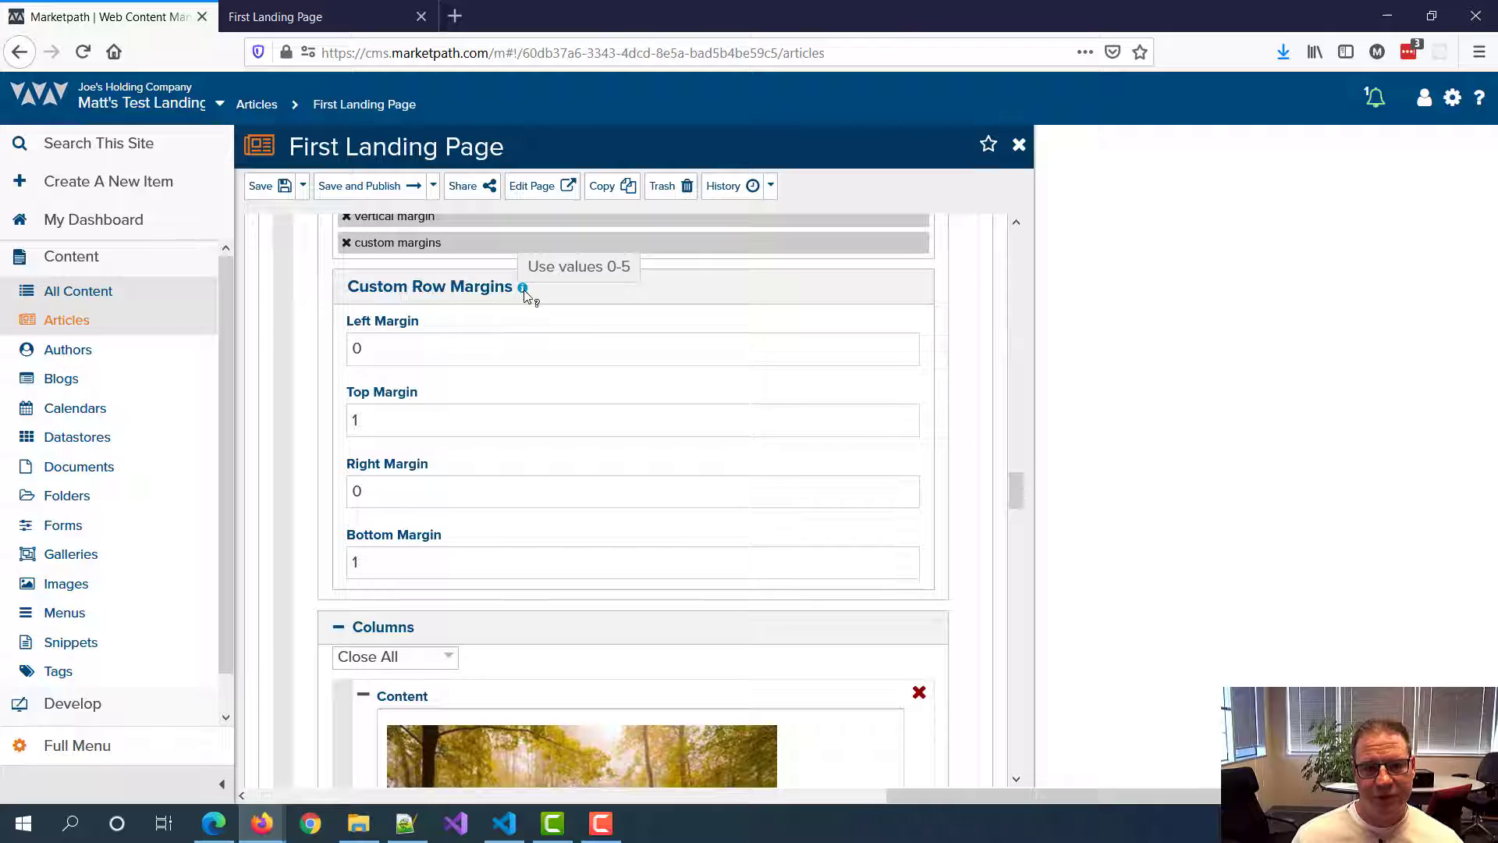
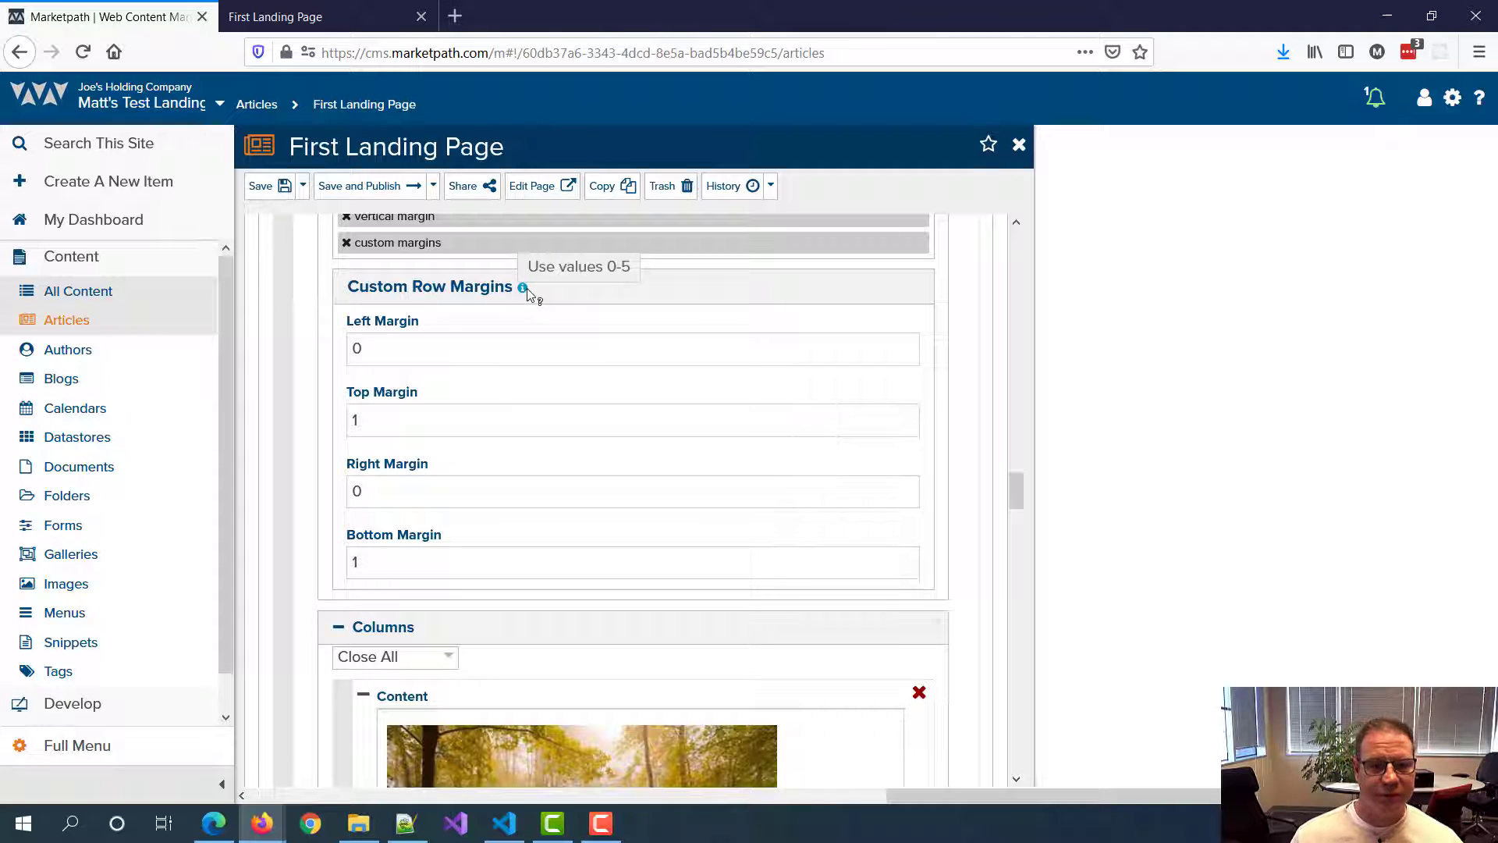
left_click(312, 16)
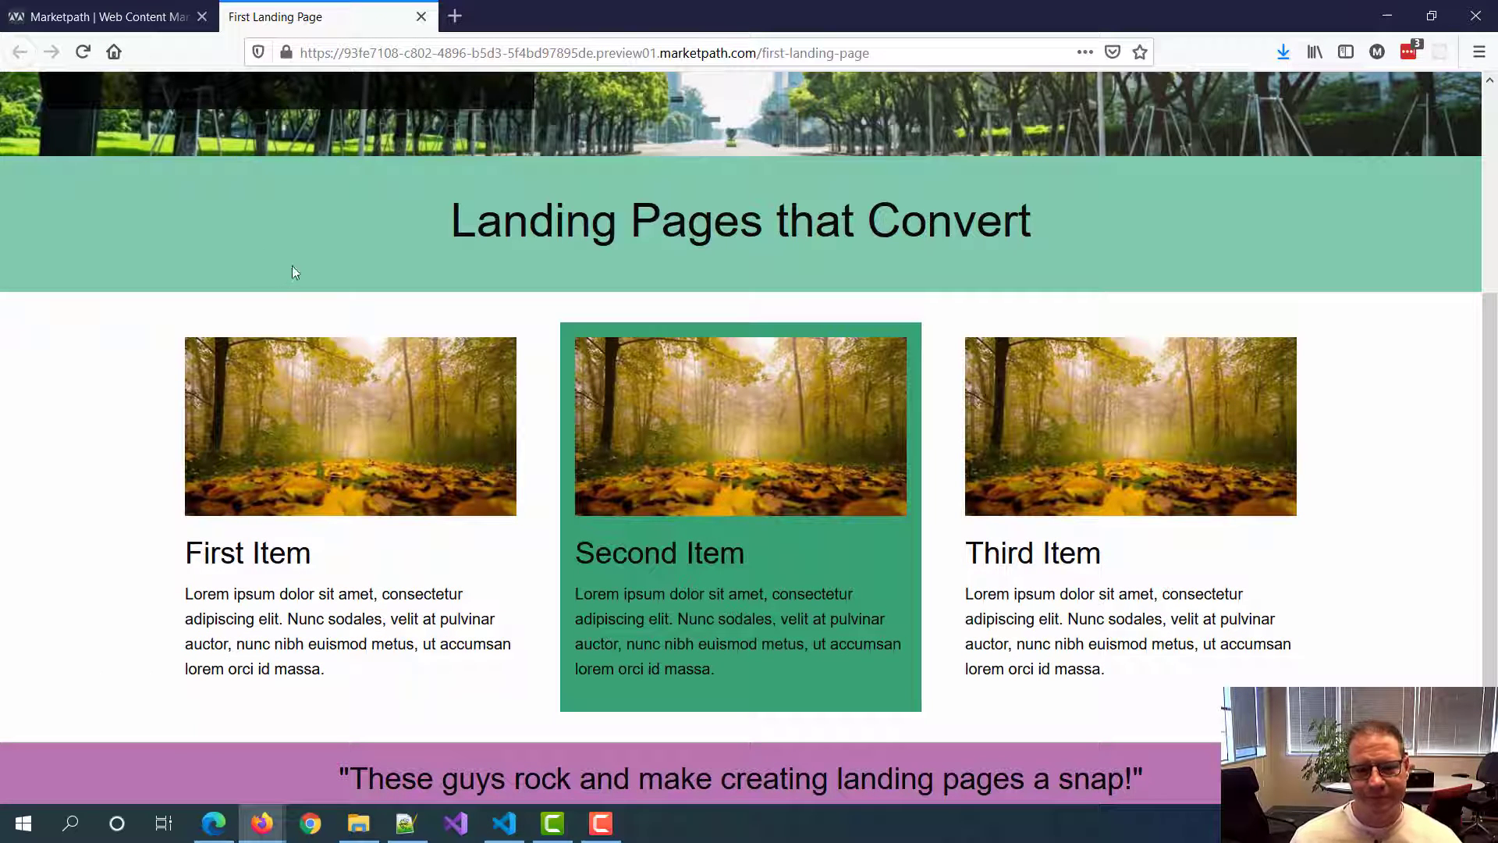
scroll(663, 317, "down", 1)
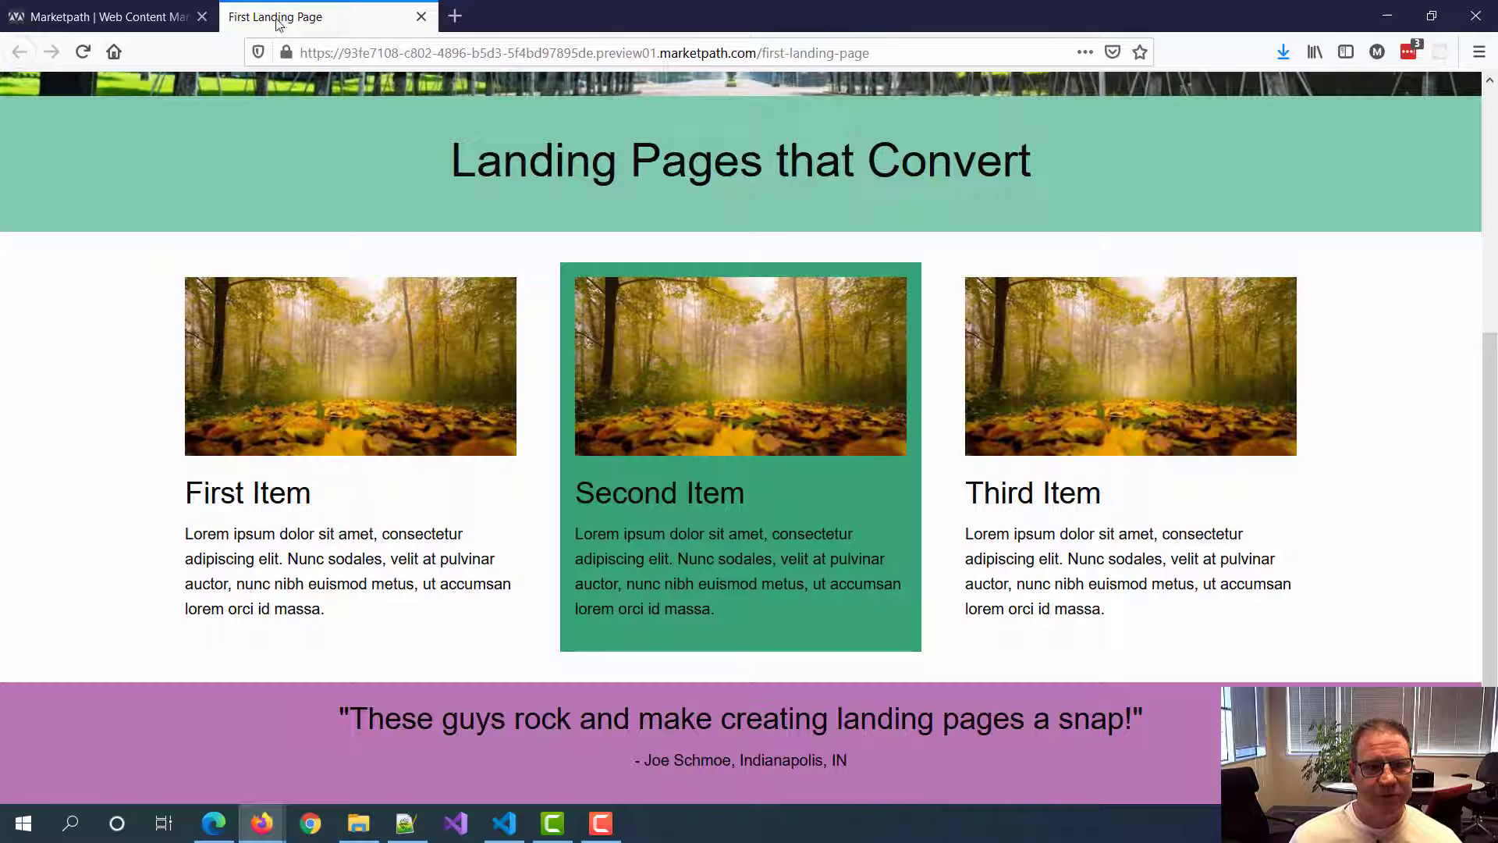
Step: Give the Second Item column in the 3 Buckets row custom text in white, and publish and check the change in the preview
left_click(127, 18)
scroll(686, 390, "down", 10)
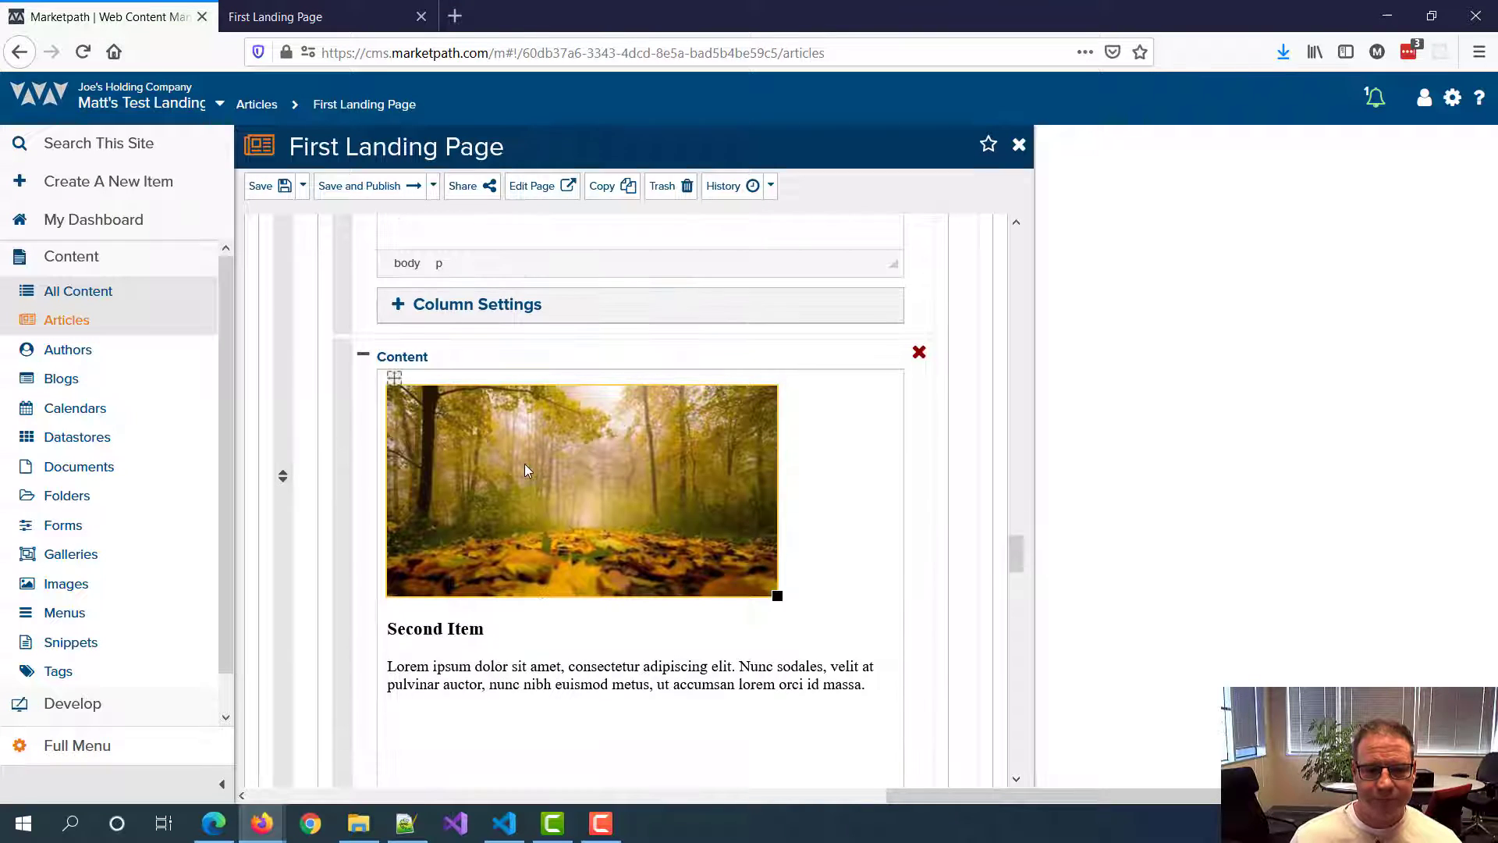
left_click(294, 17)
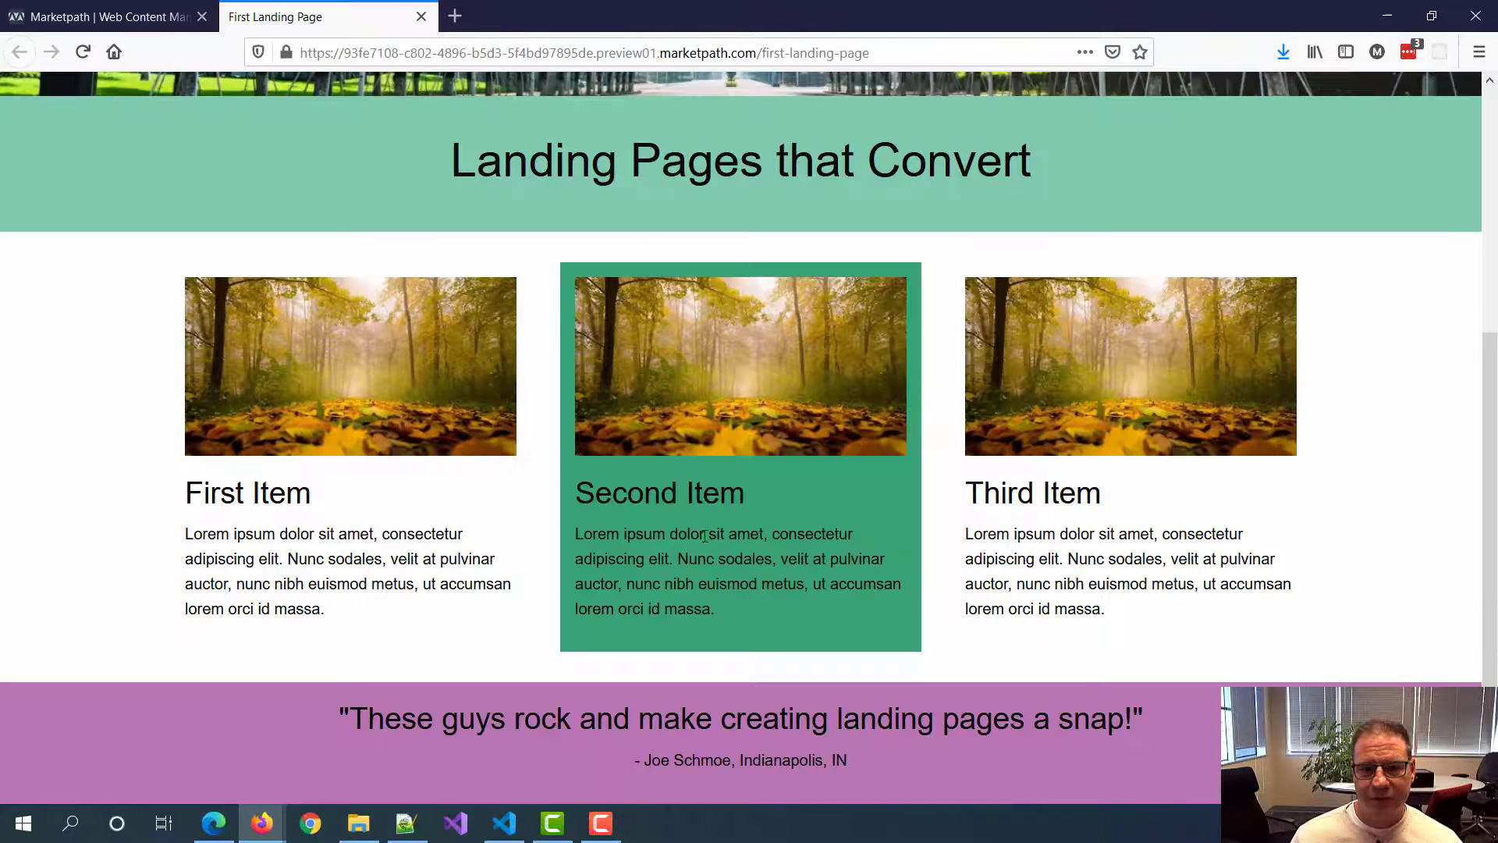
left_click(102, 16)
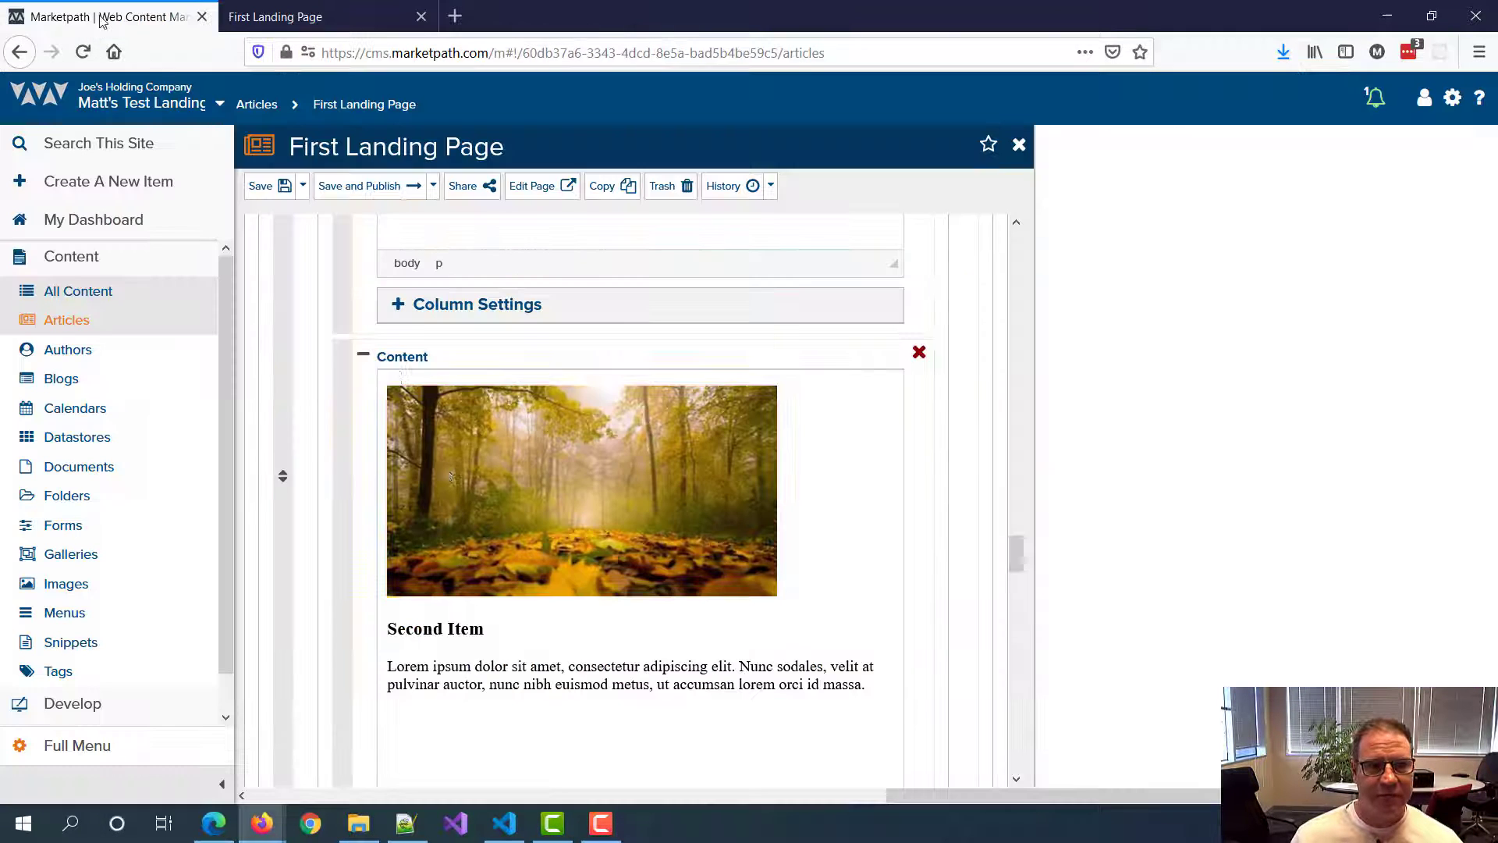
left_click(452, 471)
scroll(401, 442, "down", 5)
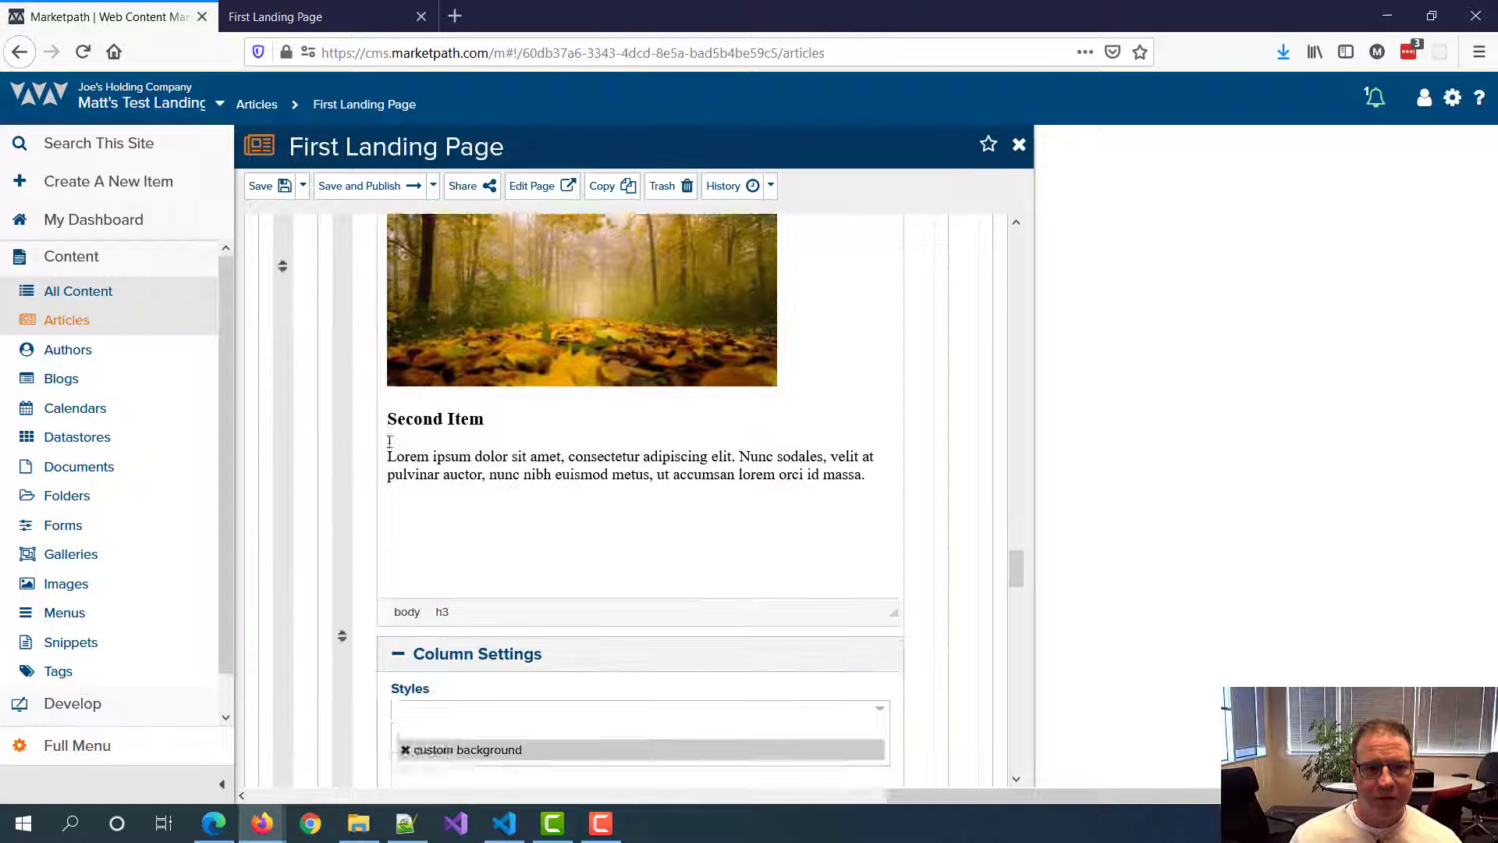
left_click(456, 609)
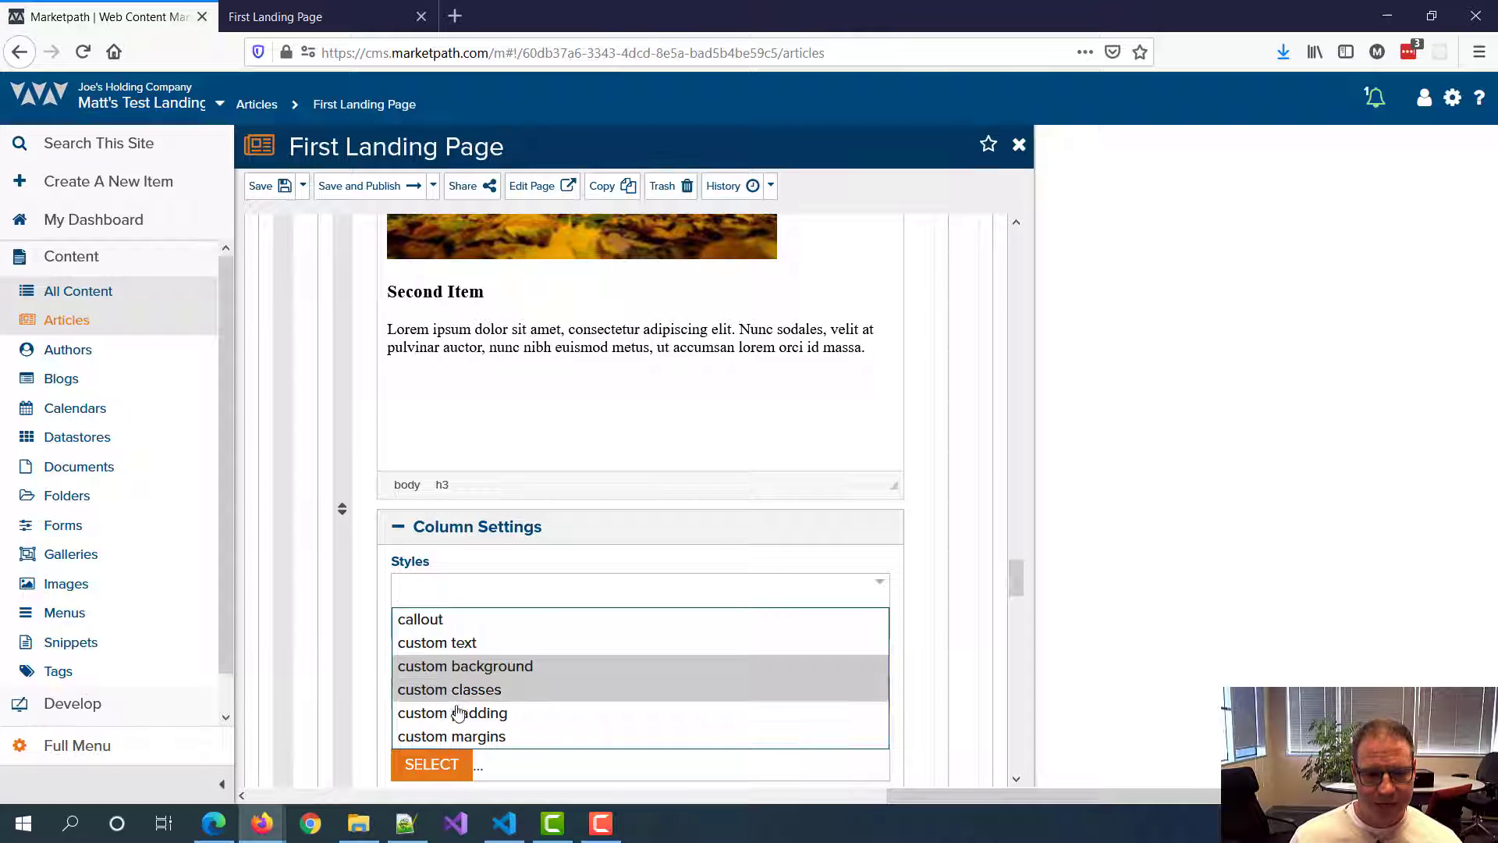
left_click(448, 642)
scroll(535, 558, "down", 3)
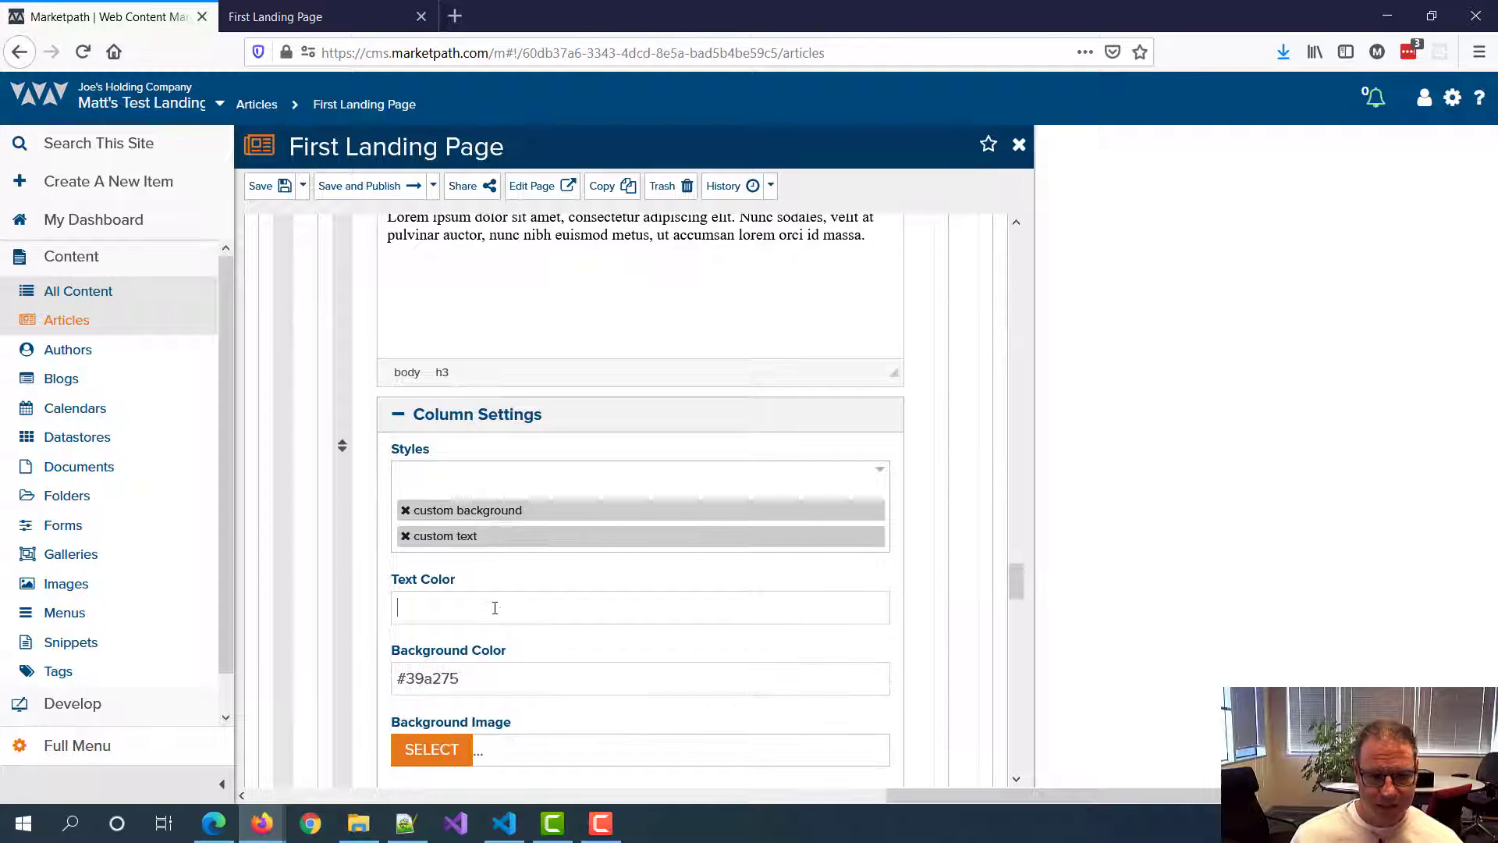
type("white")
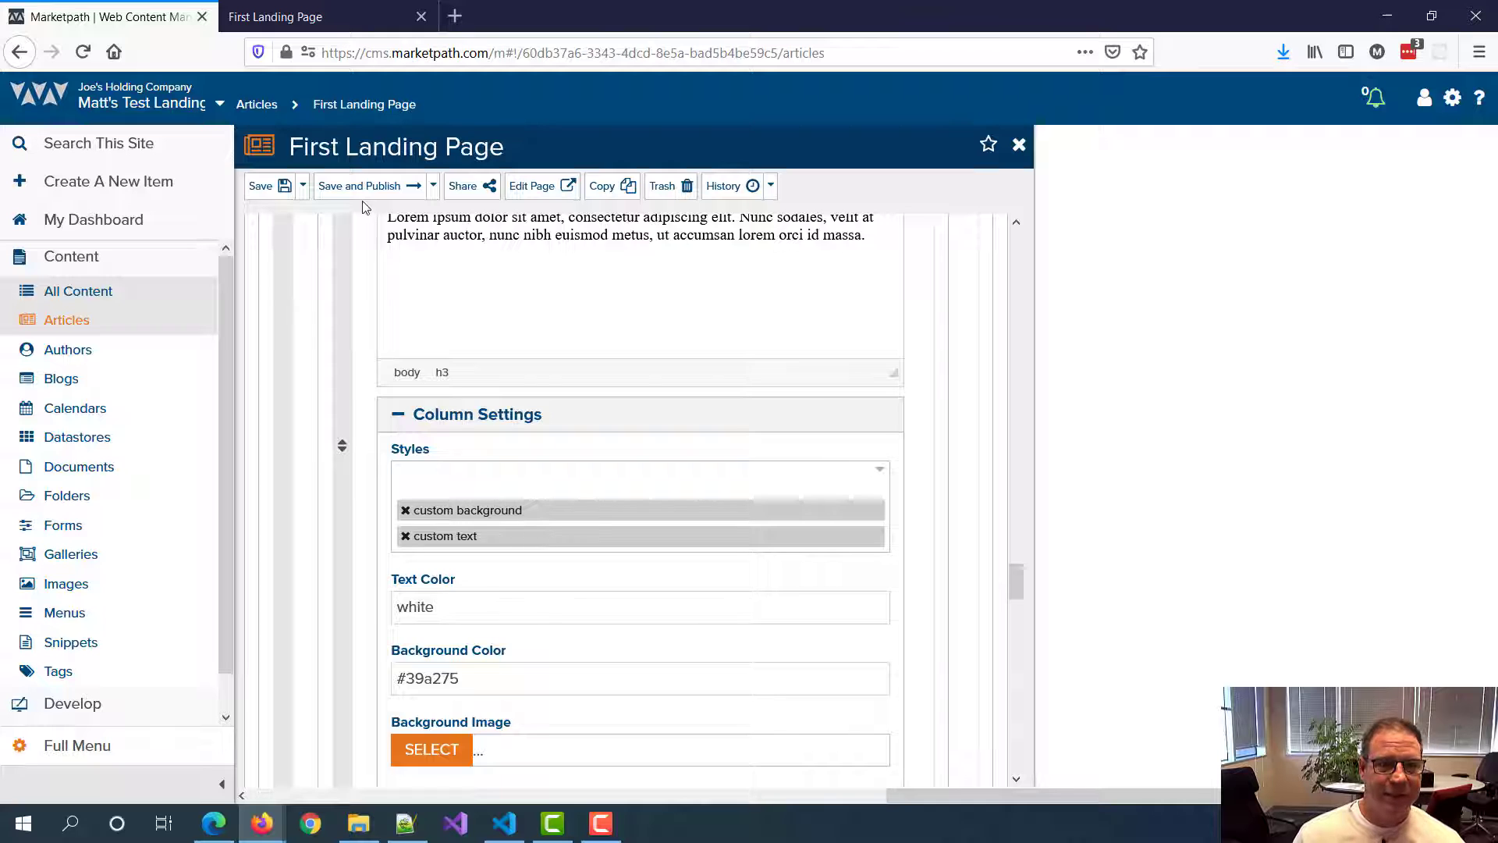
left_click(361, 191)
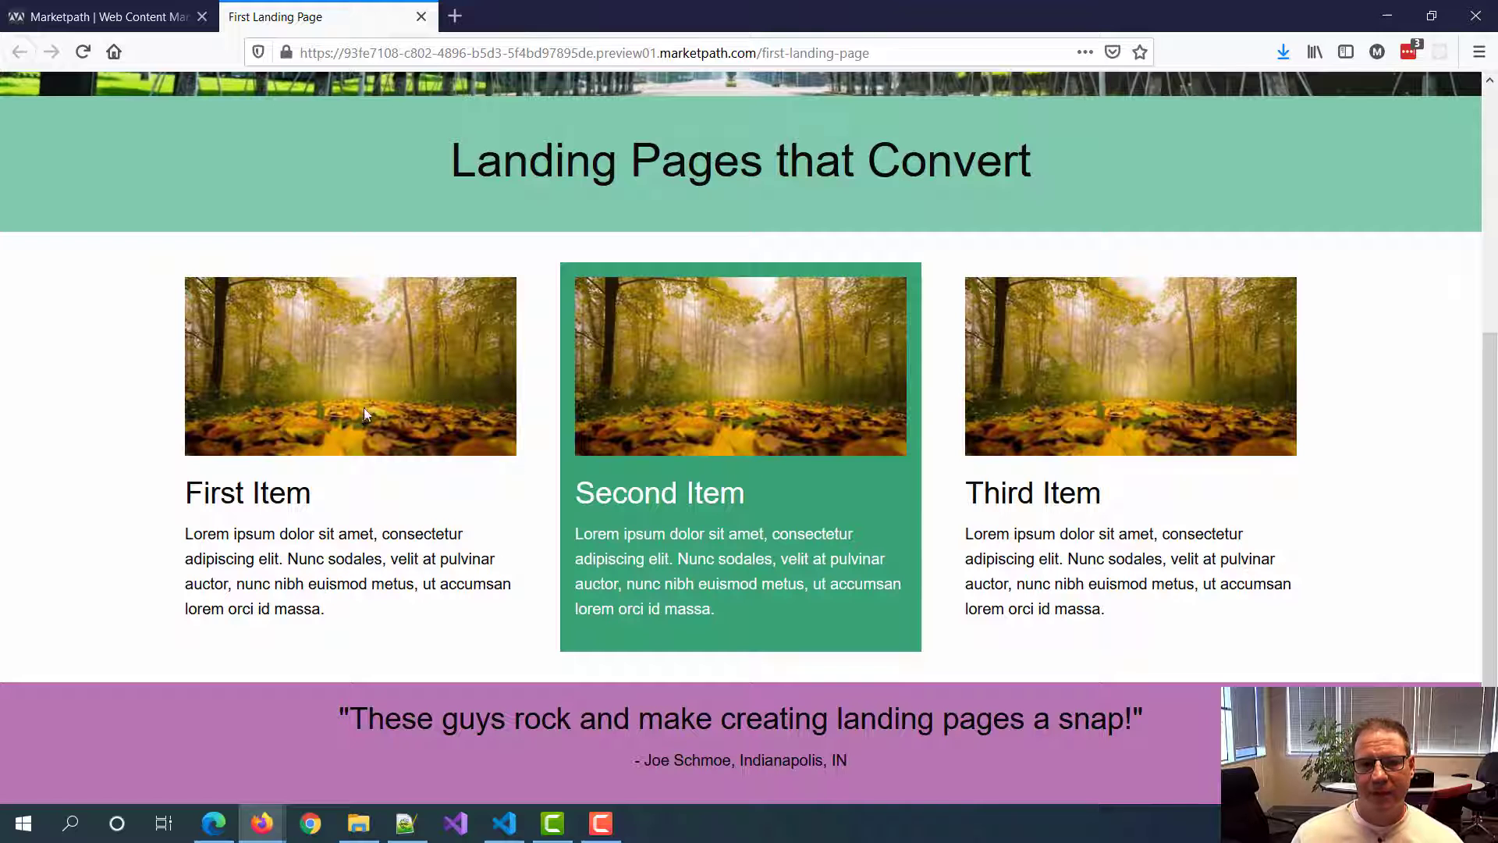
left_click(109, 17)
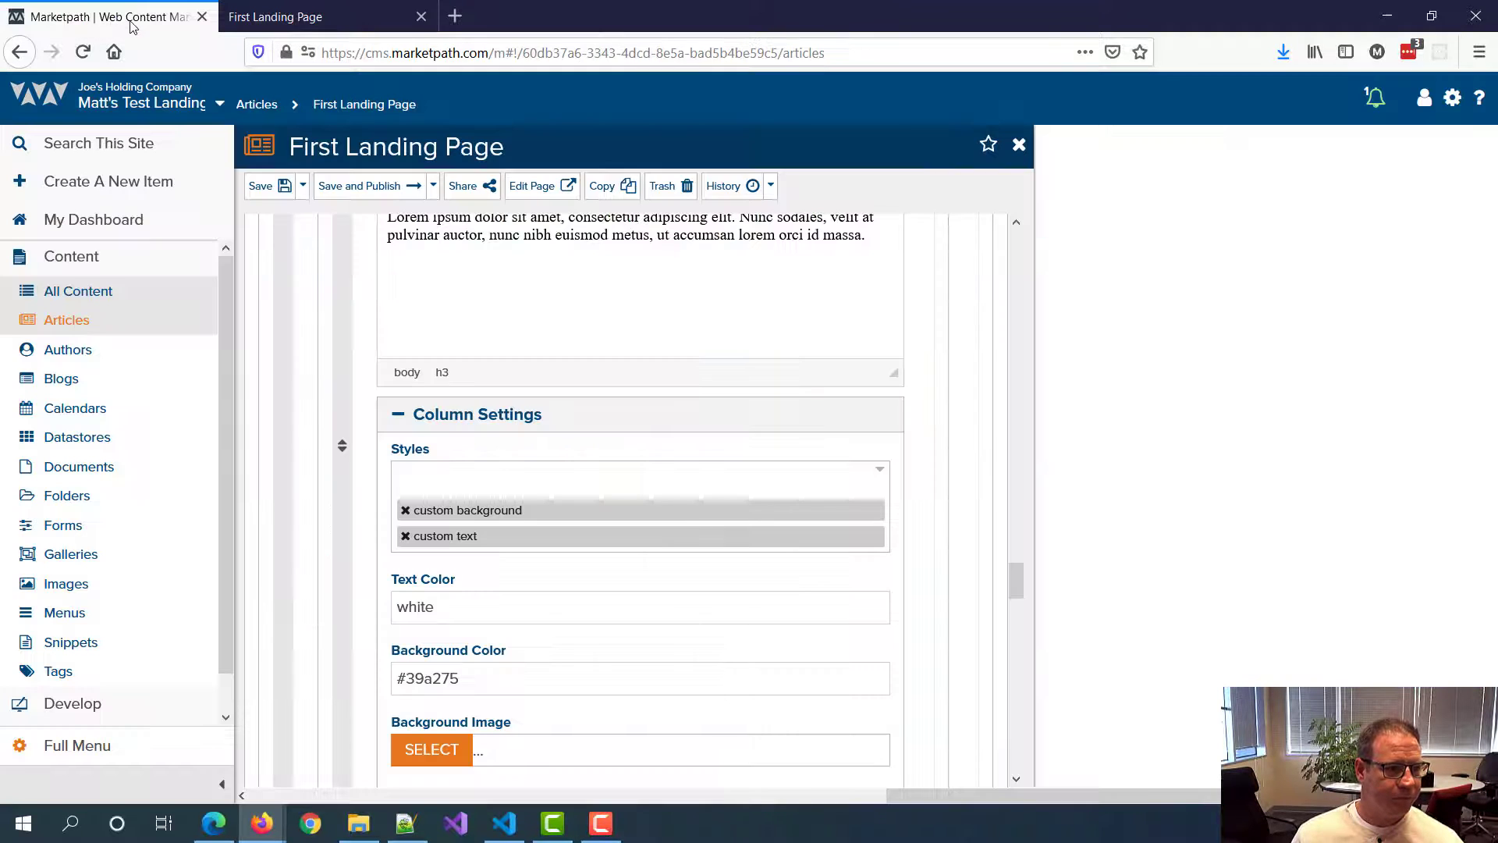
Step: Add a new Grid Builder row after the Testimonial row and set its description to "Conversion Form"
scroll(595, 418, "down", 15)
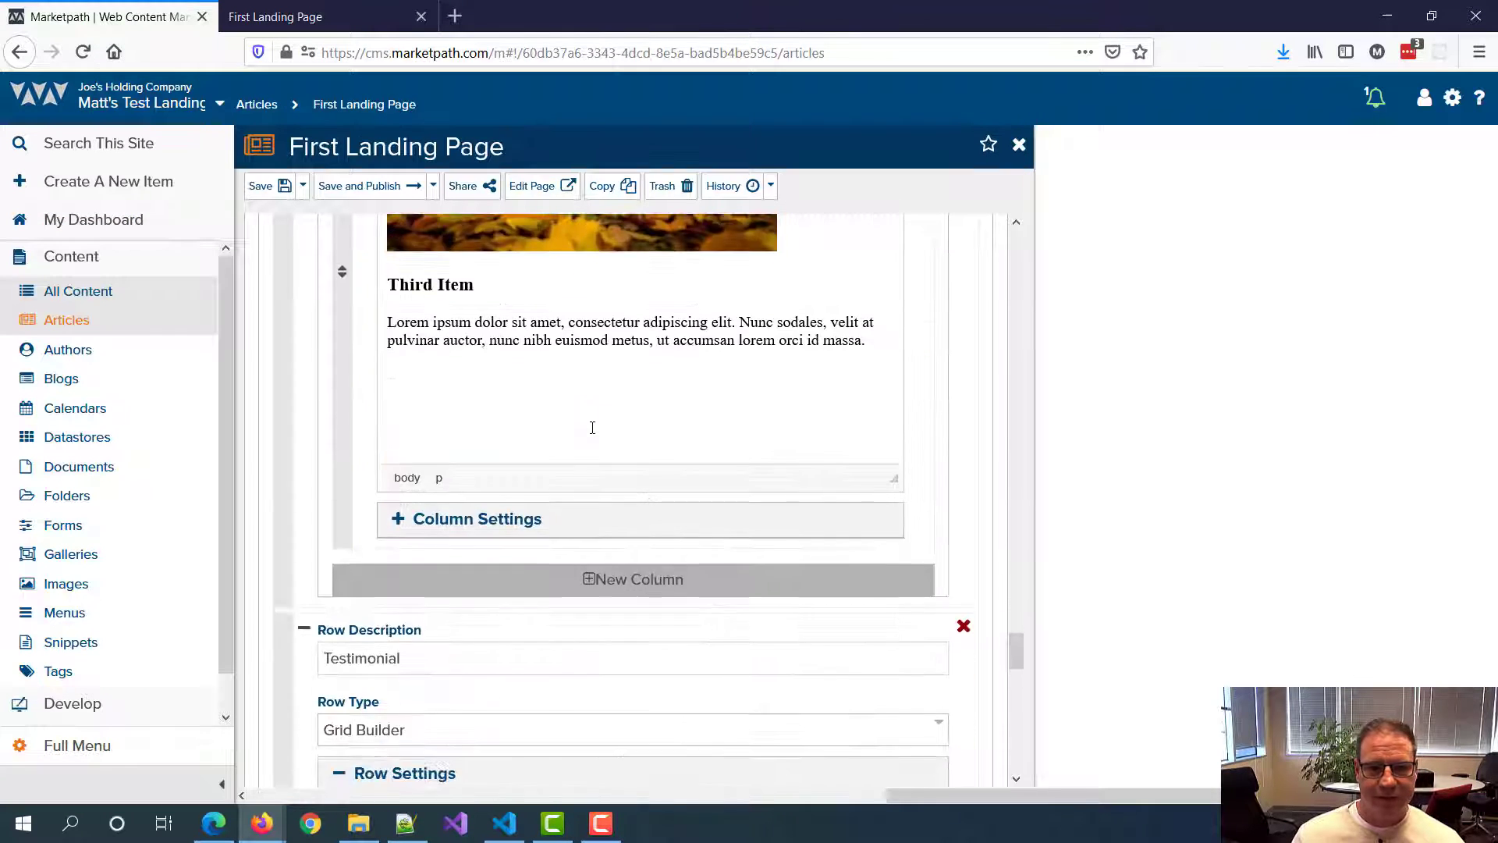
scroll(578, 442, "down", 12)
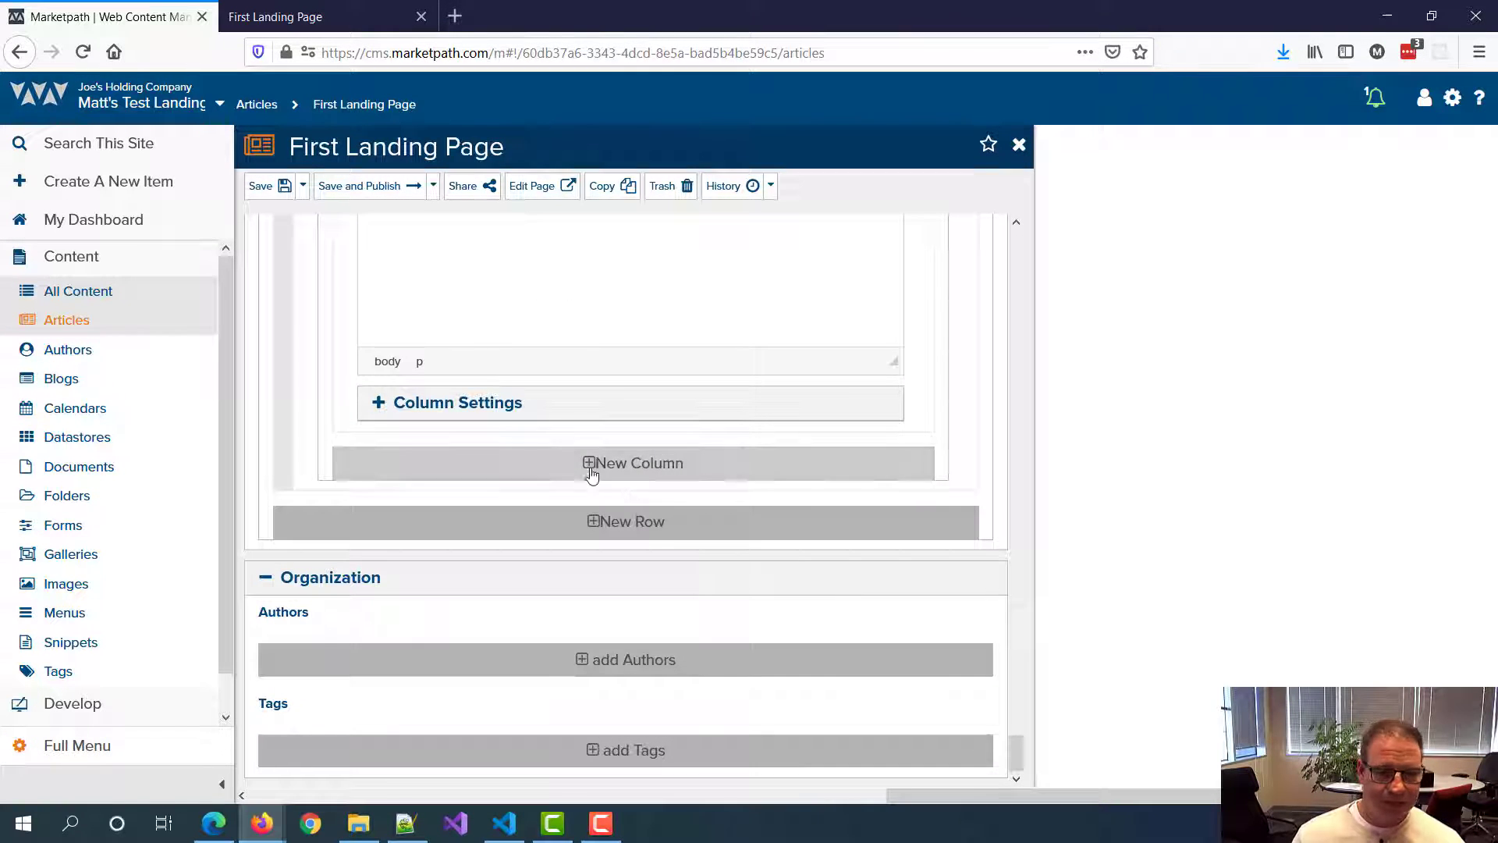
left_click(513, 515)
scroll(471, 360, "down", 3)
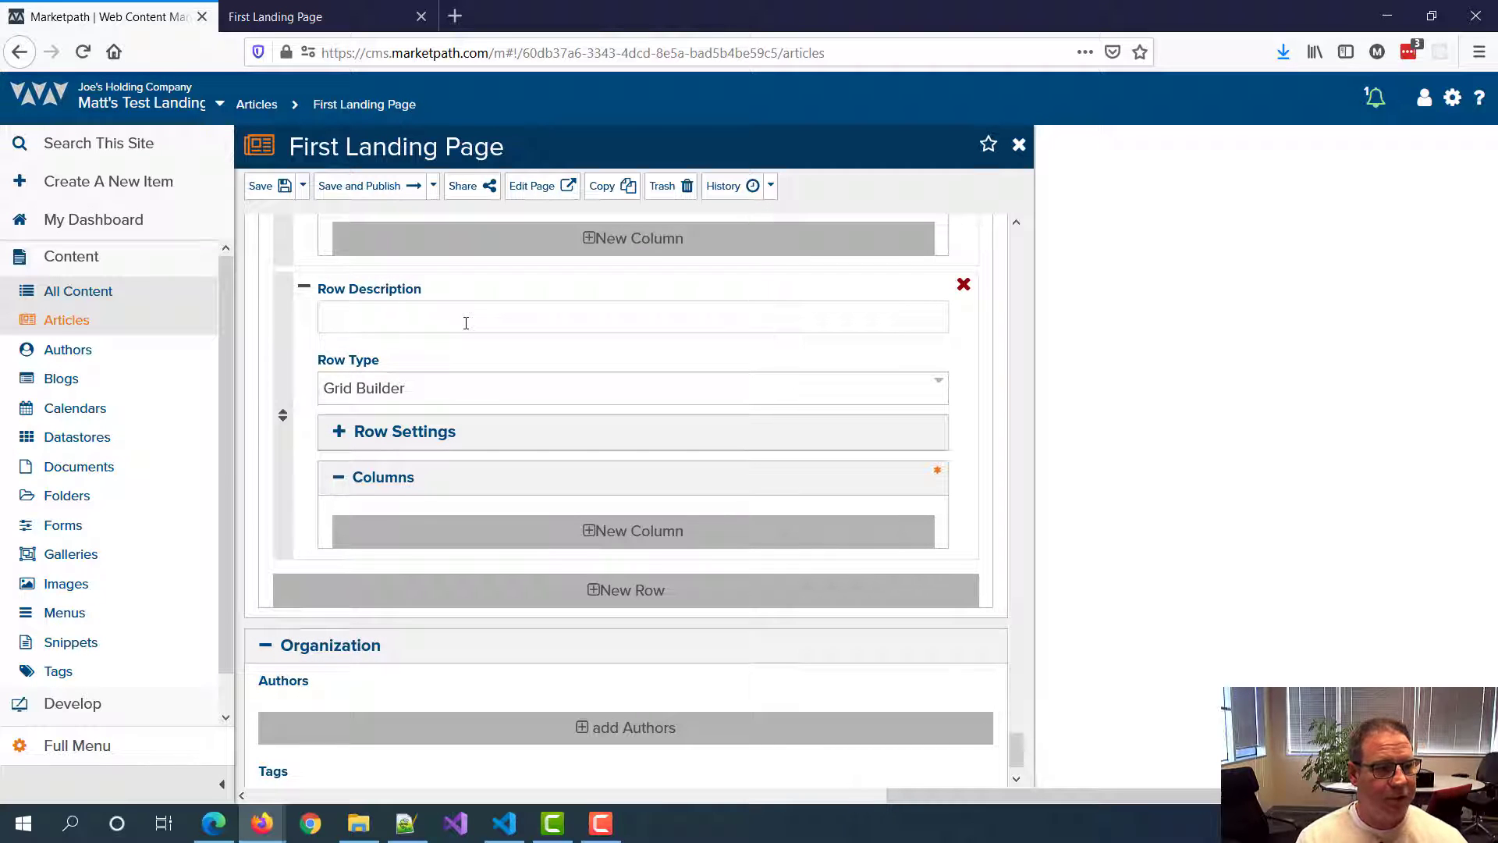
type("Conversion Form")
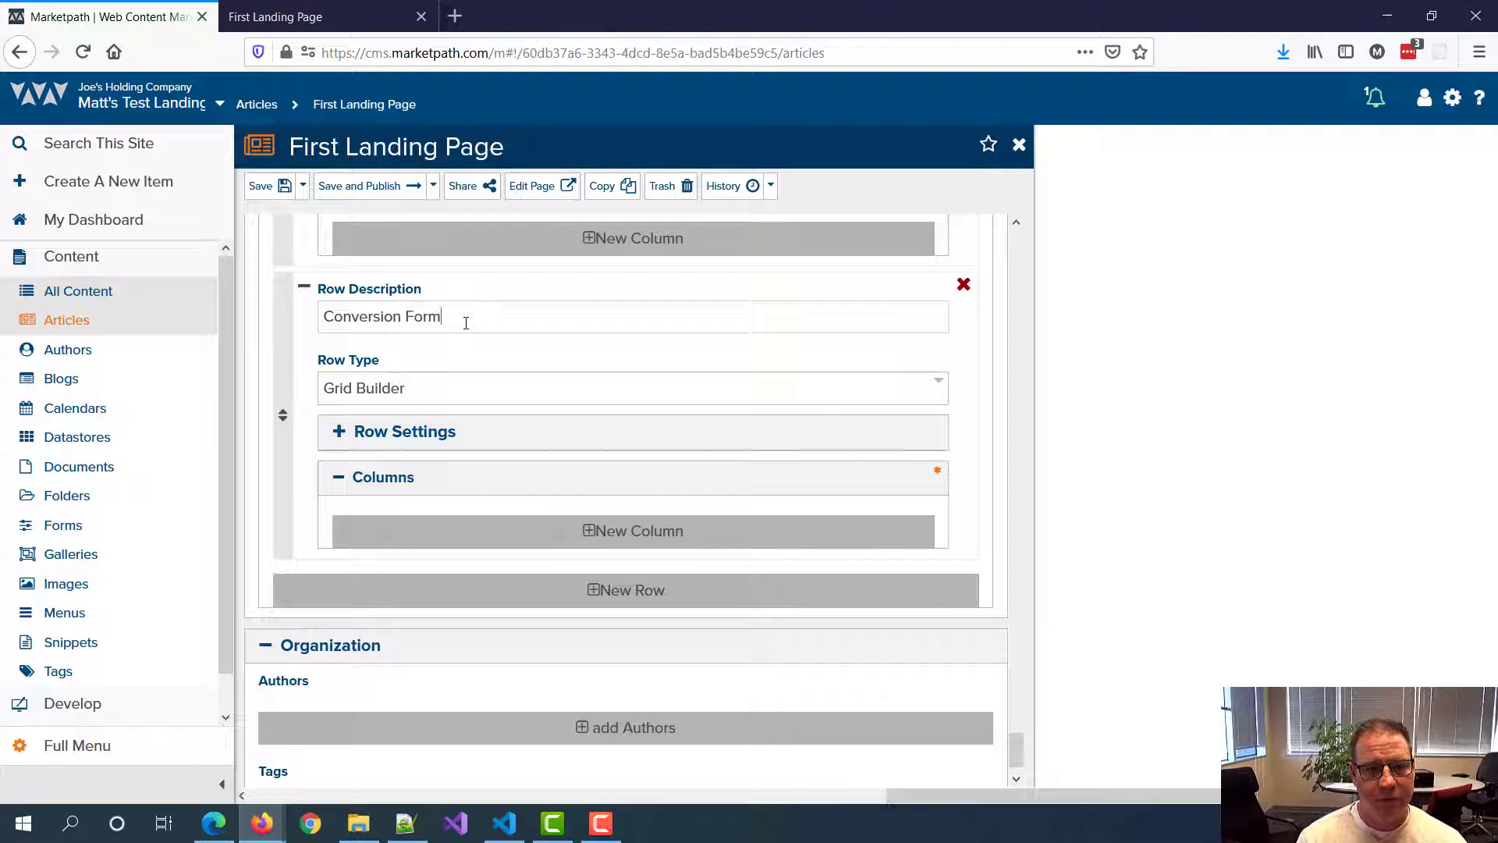
Step: Add two columns to the Conversion Form row and insert the form named Conversion Form into the first column's content
left_click(638, 530)
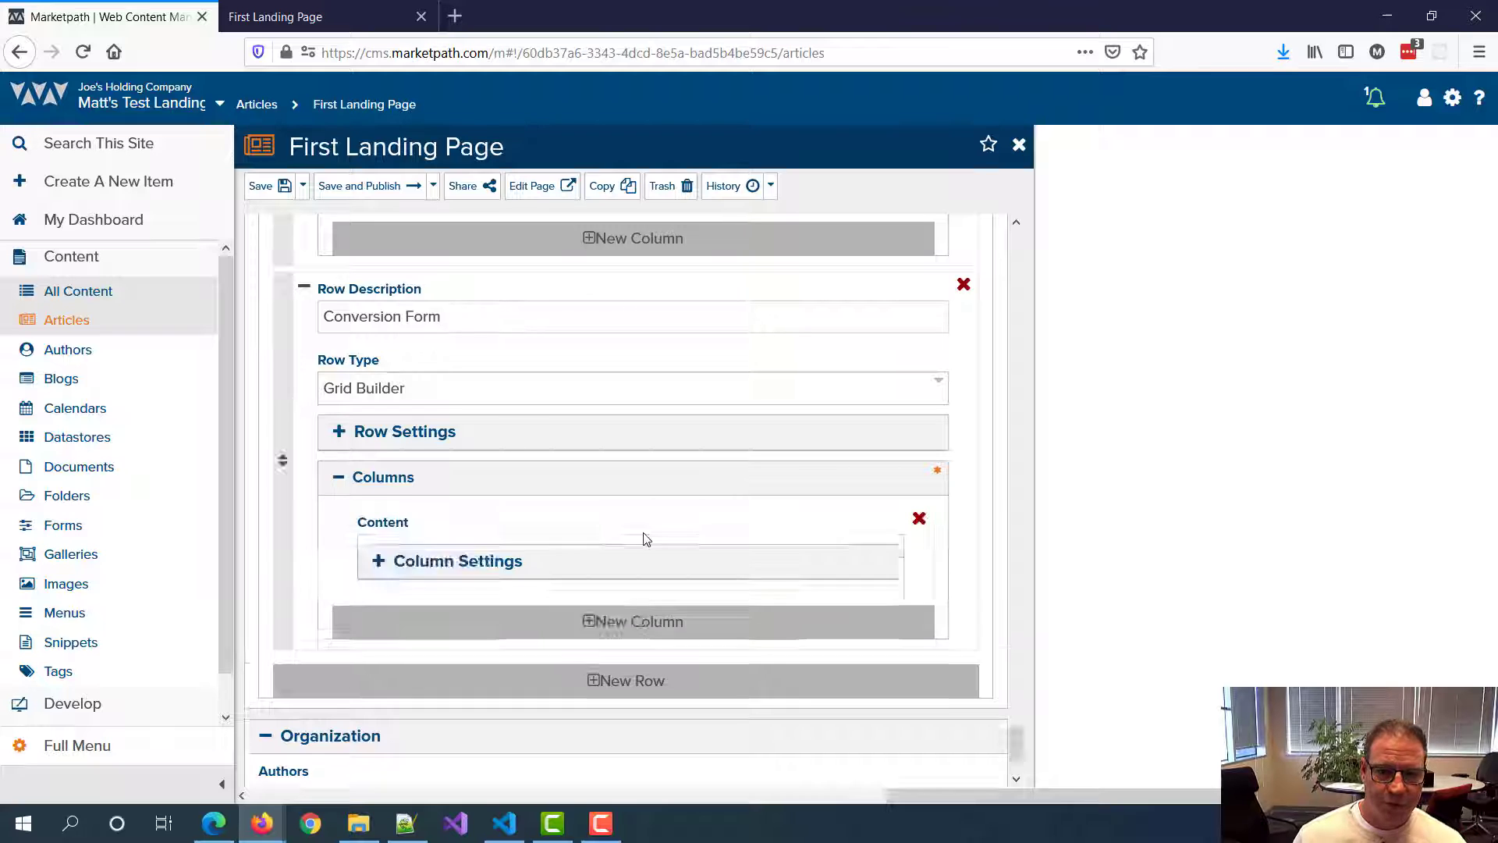
scroll(647, 523, "down", 3)
left_click(641, 684)
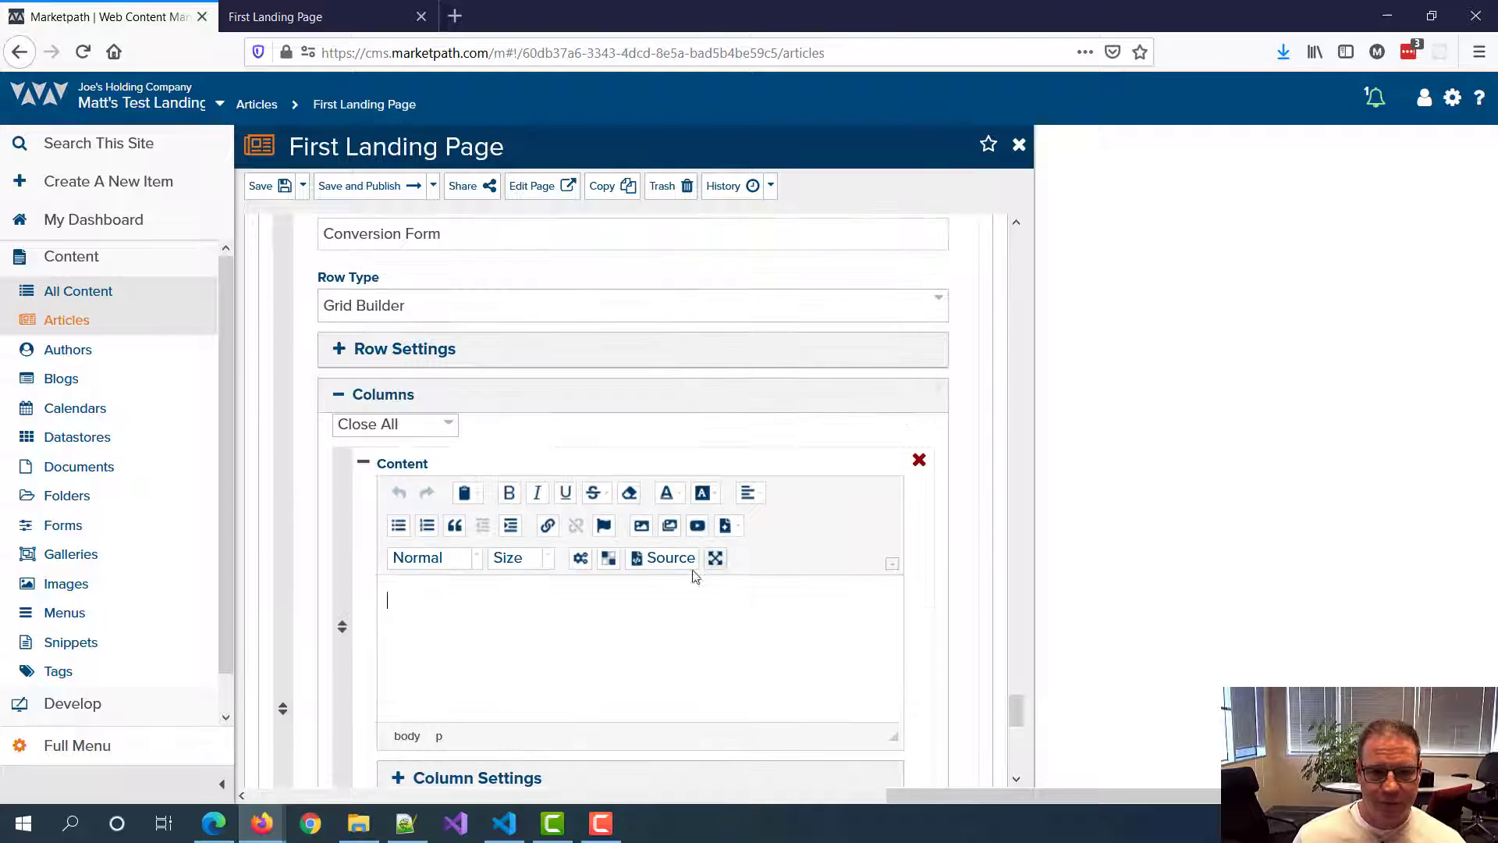
left_click(725, 525)
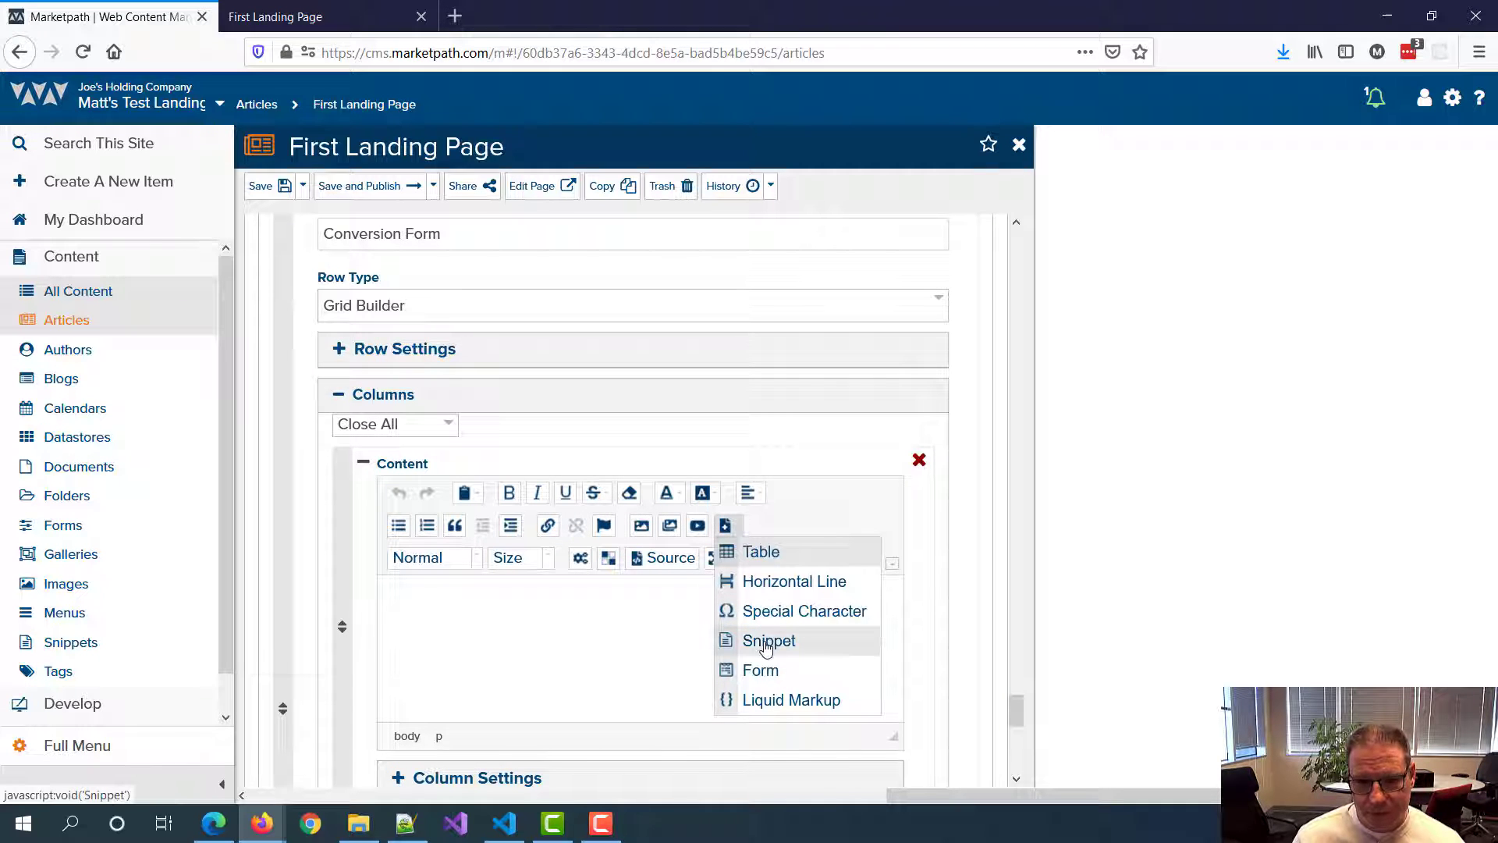
left_click(755, 671)
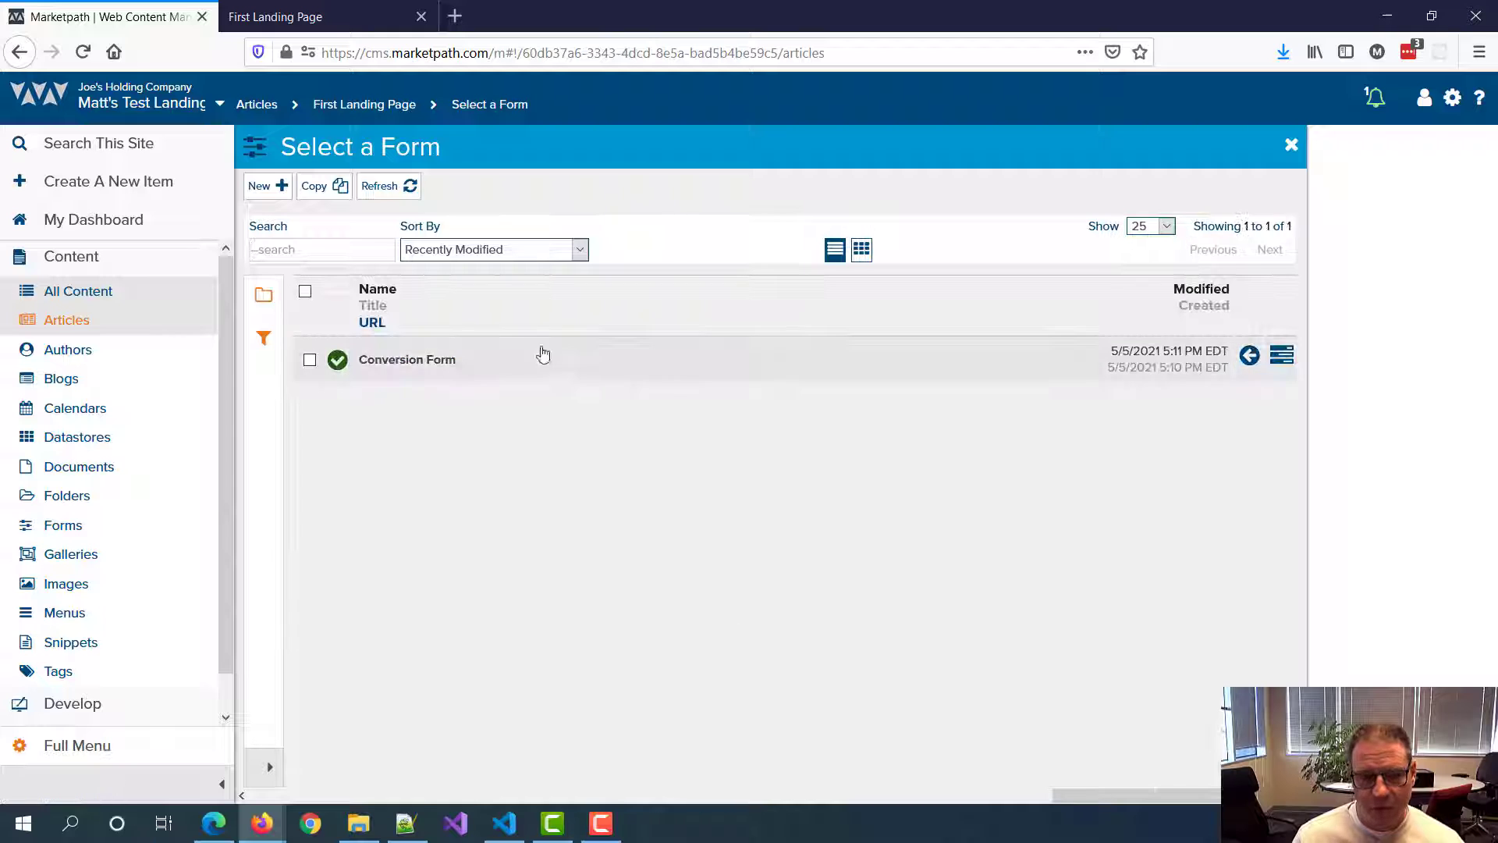
left_click(431, 359)
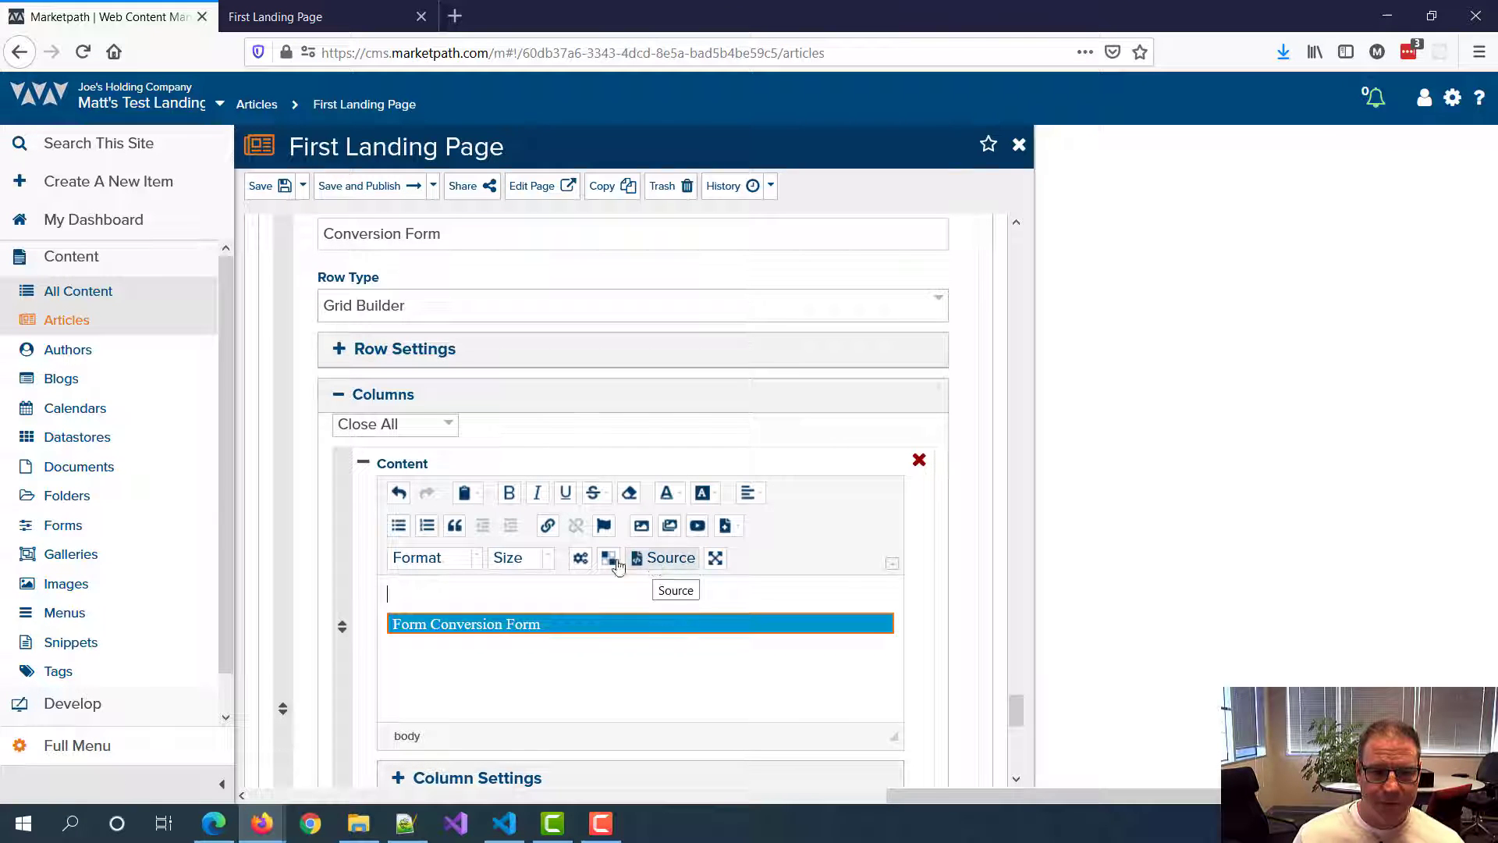
Step: Enter "Sign up Now" in the second column's content and format it as Heading 3
scroll(622, 565, "down", 5)
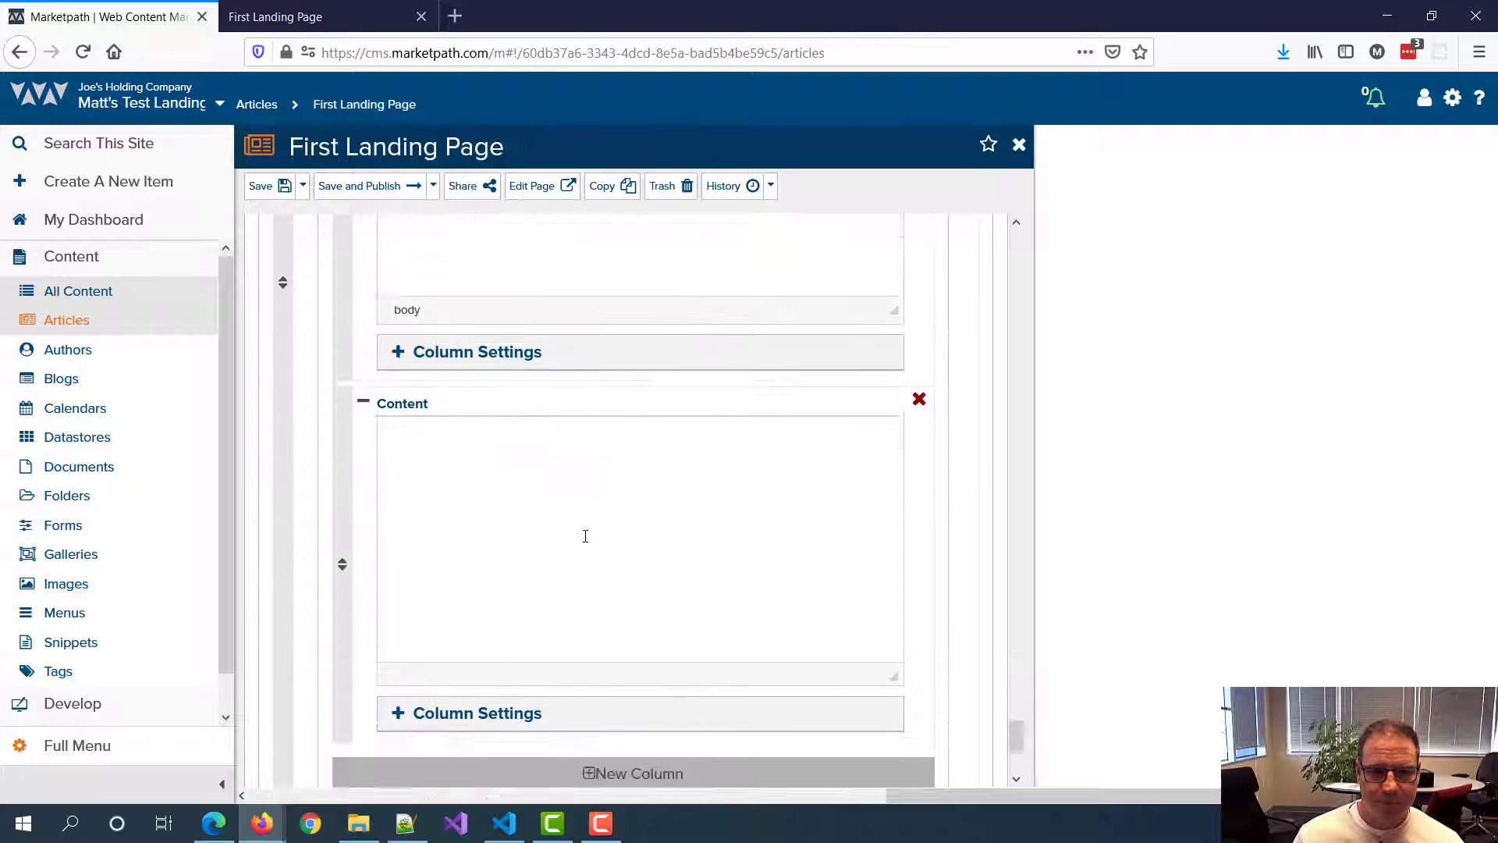
left_click(585, 535)
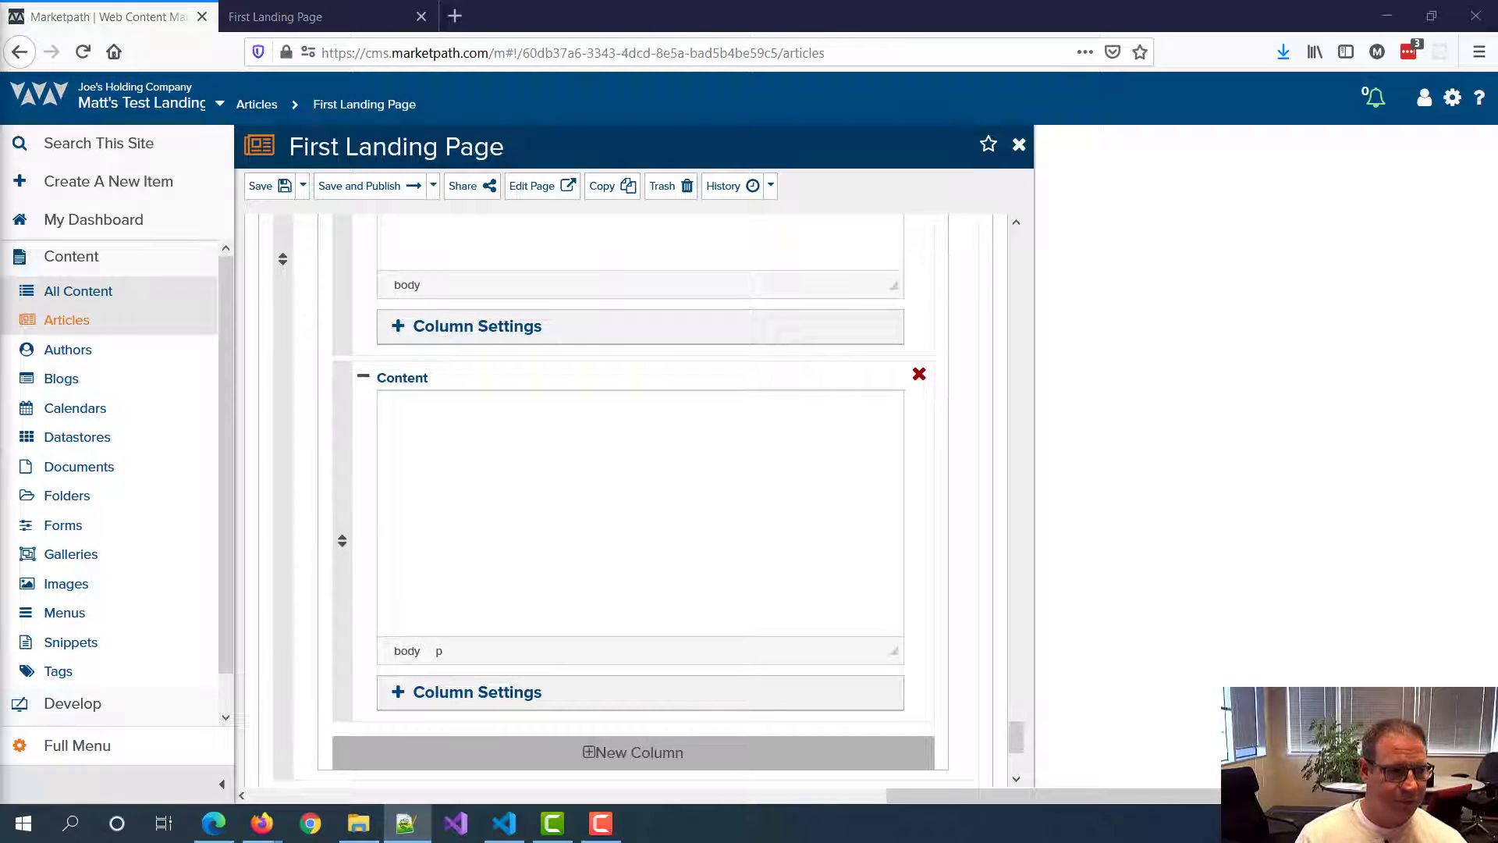
left_click(558, 472)
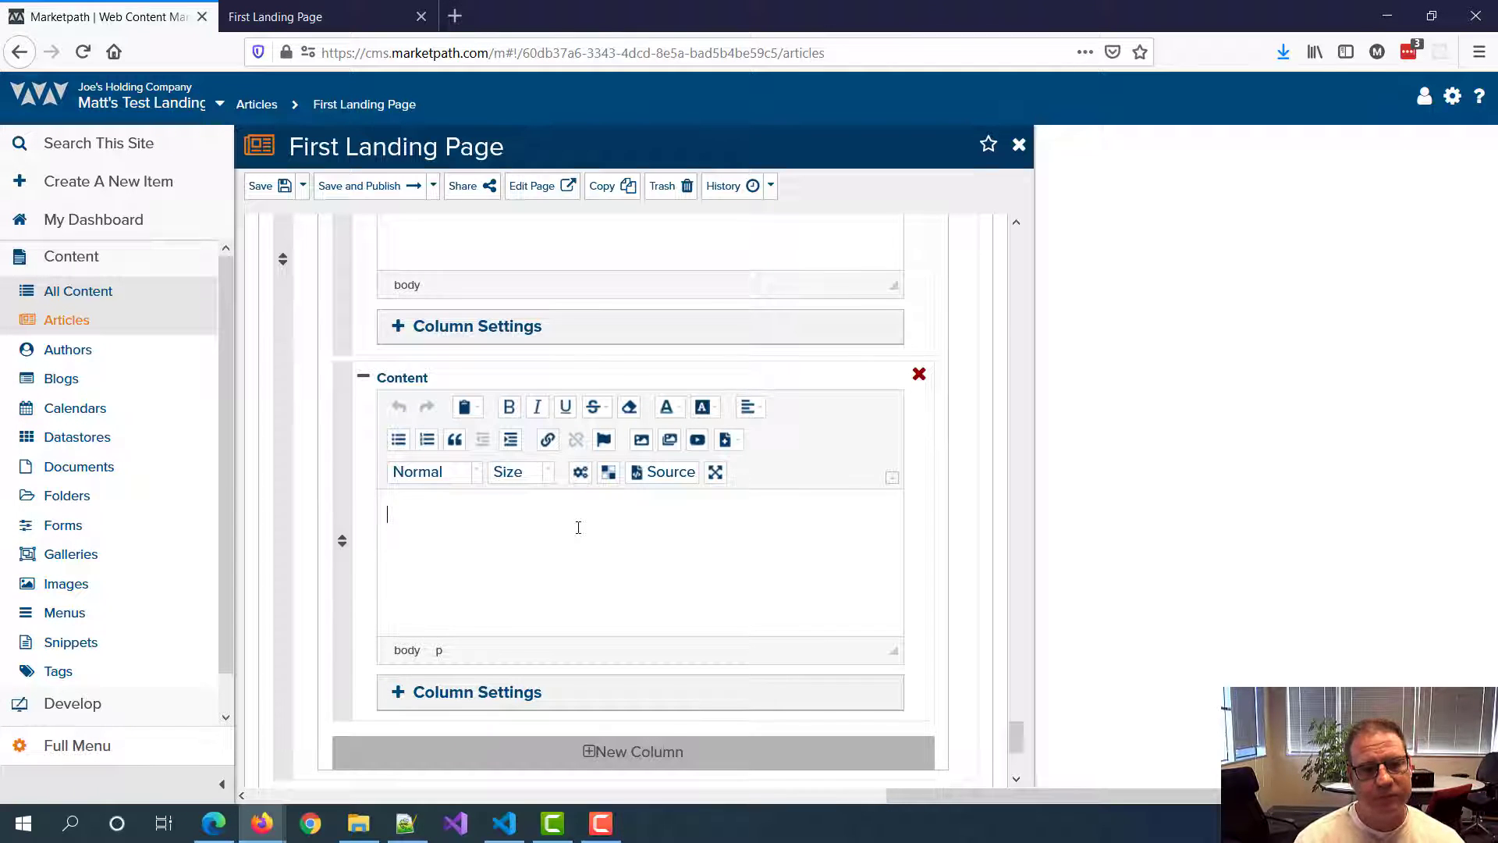
type("S")
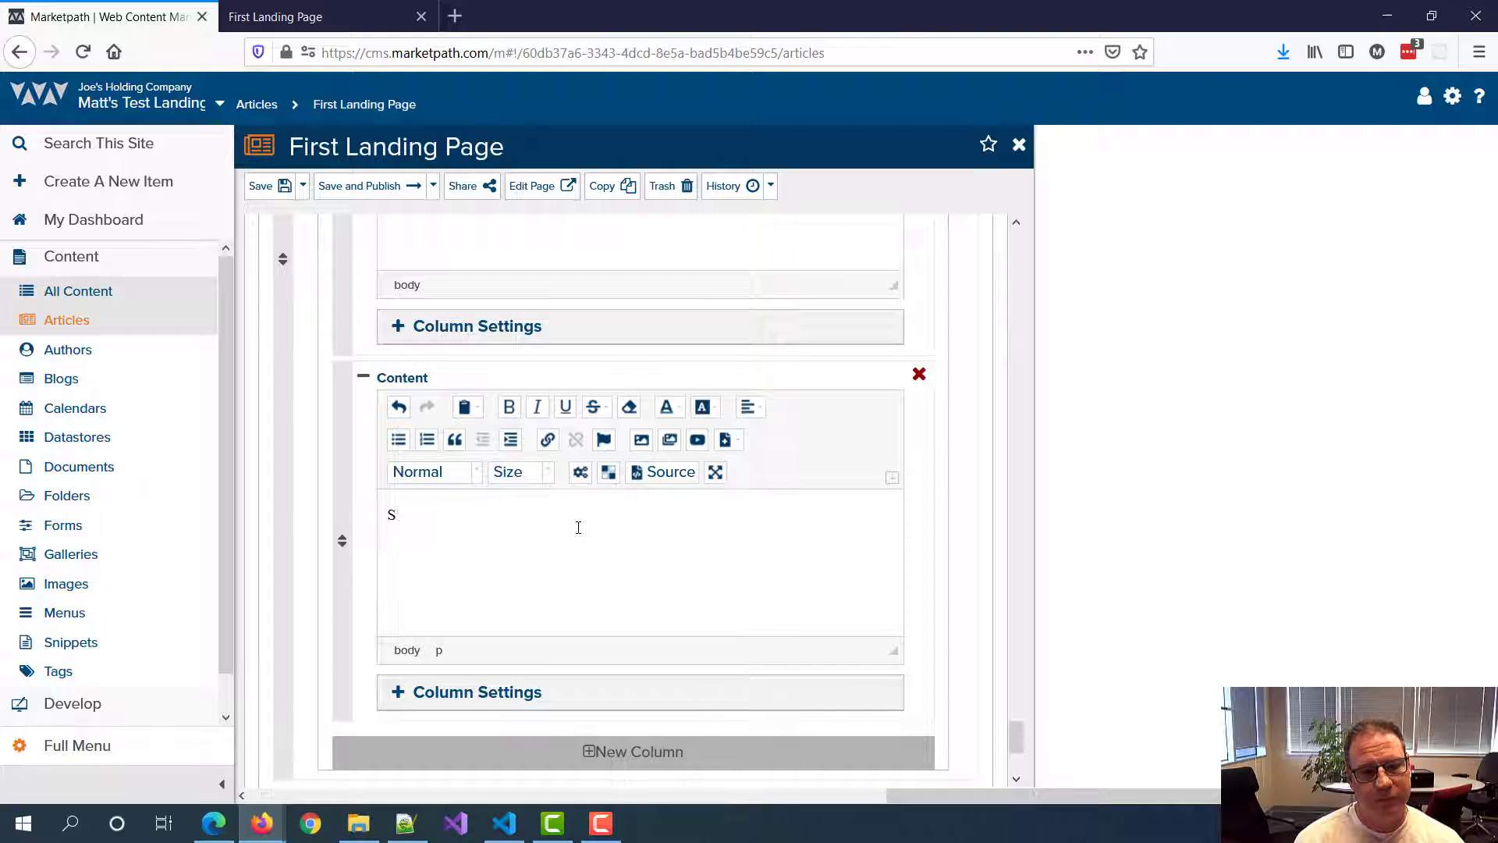
type("ugn up Now")
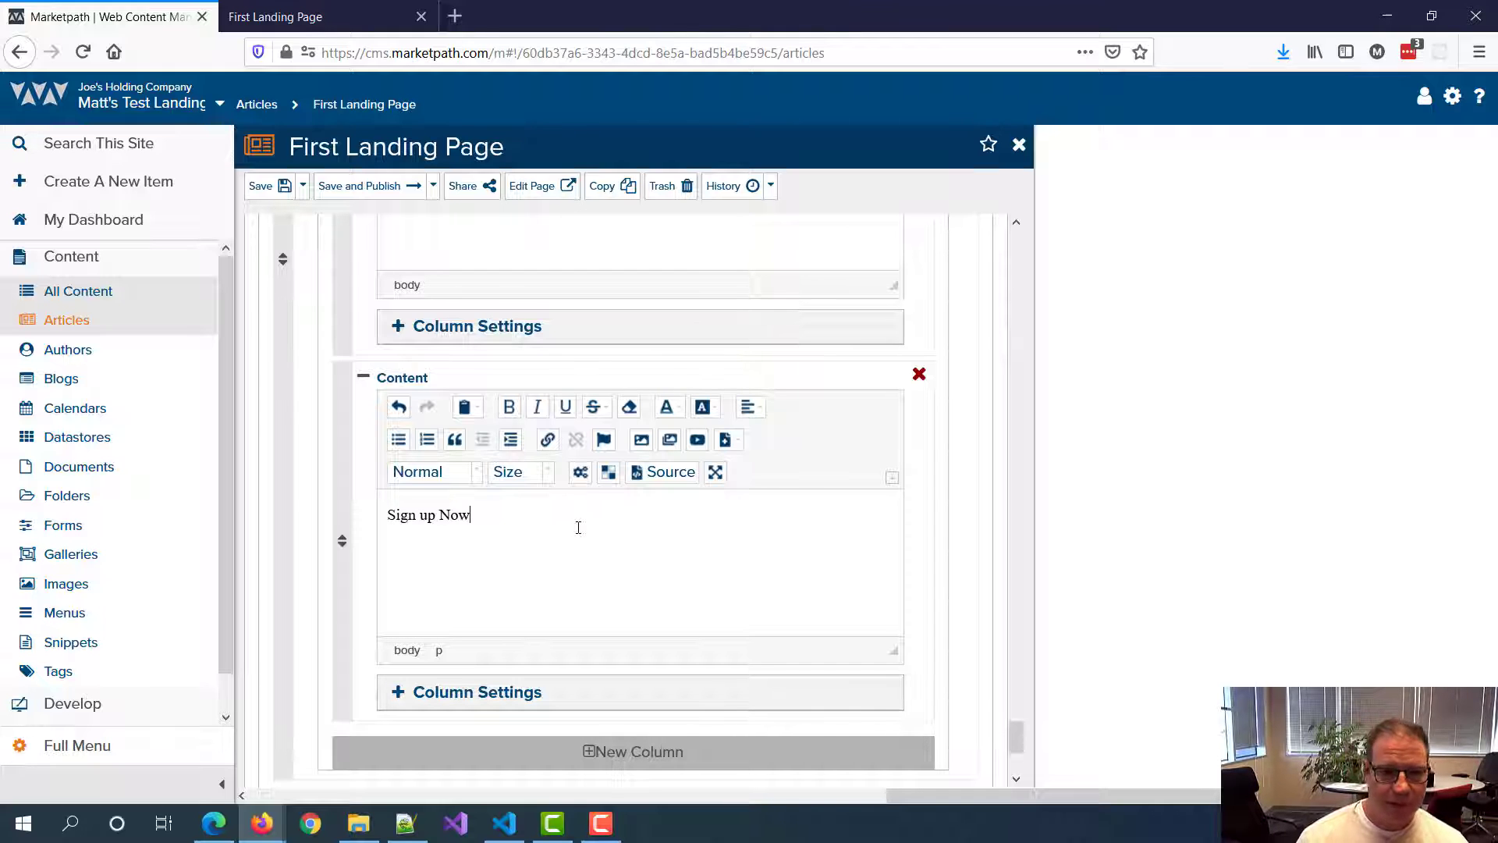
left_click(421, 472)
left_click(434, 616)
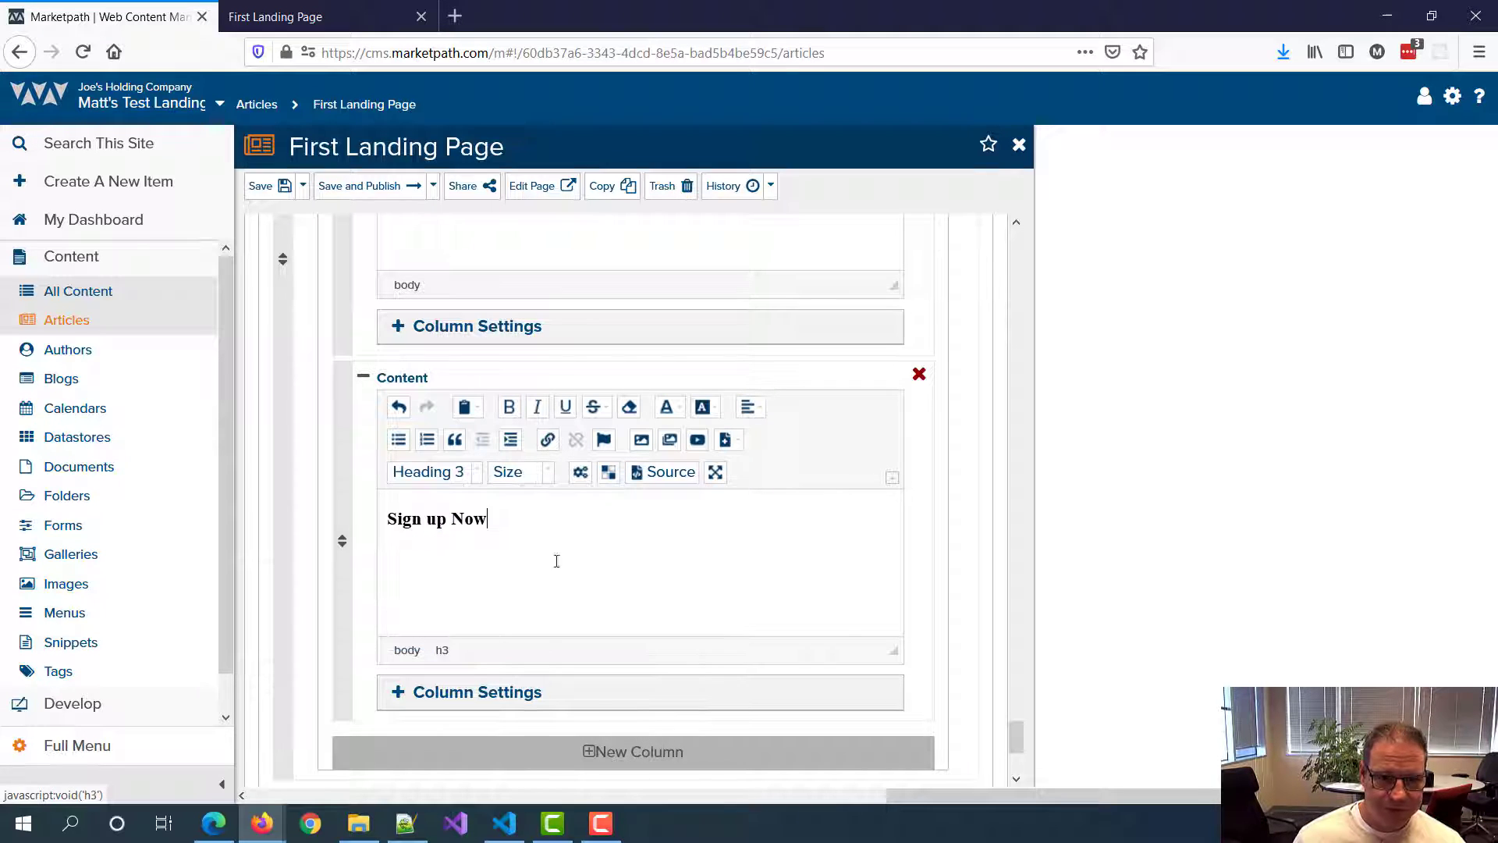
Step: Add a normal paragraph below the heading with the placeholder text from "Lorem ipsum dolor sit amet" to "ut accumsan lorem orci id massa."
key("Return")
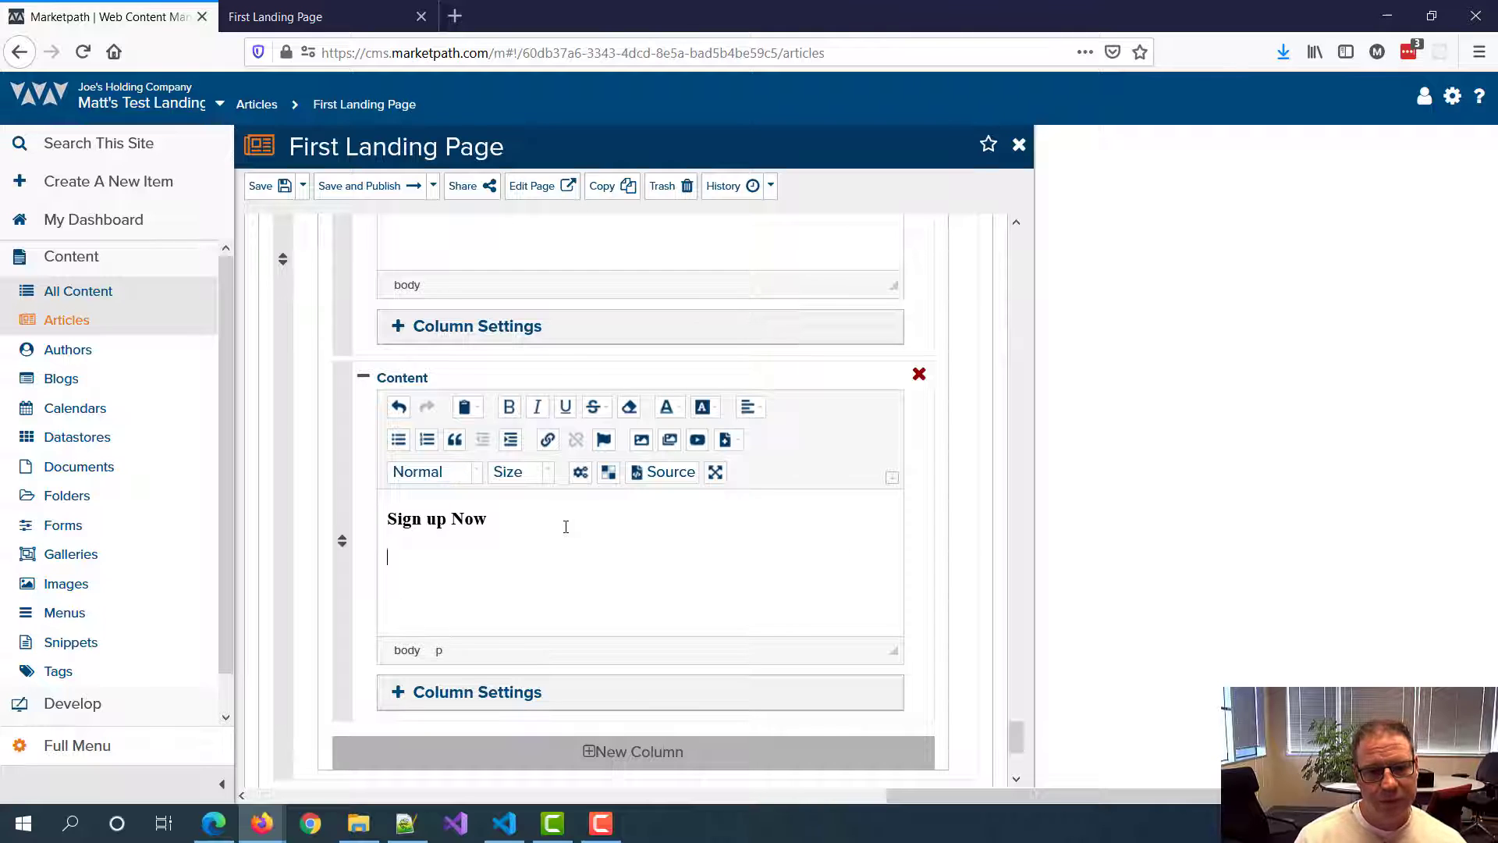
type("Lorem ipsum dolor sit amet, consectetur adipiscing elit. Nunc sodales, velit at pulvinar auctor, nunc nibh euismod metus, ut accumsan lorem orci id massa.")
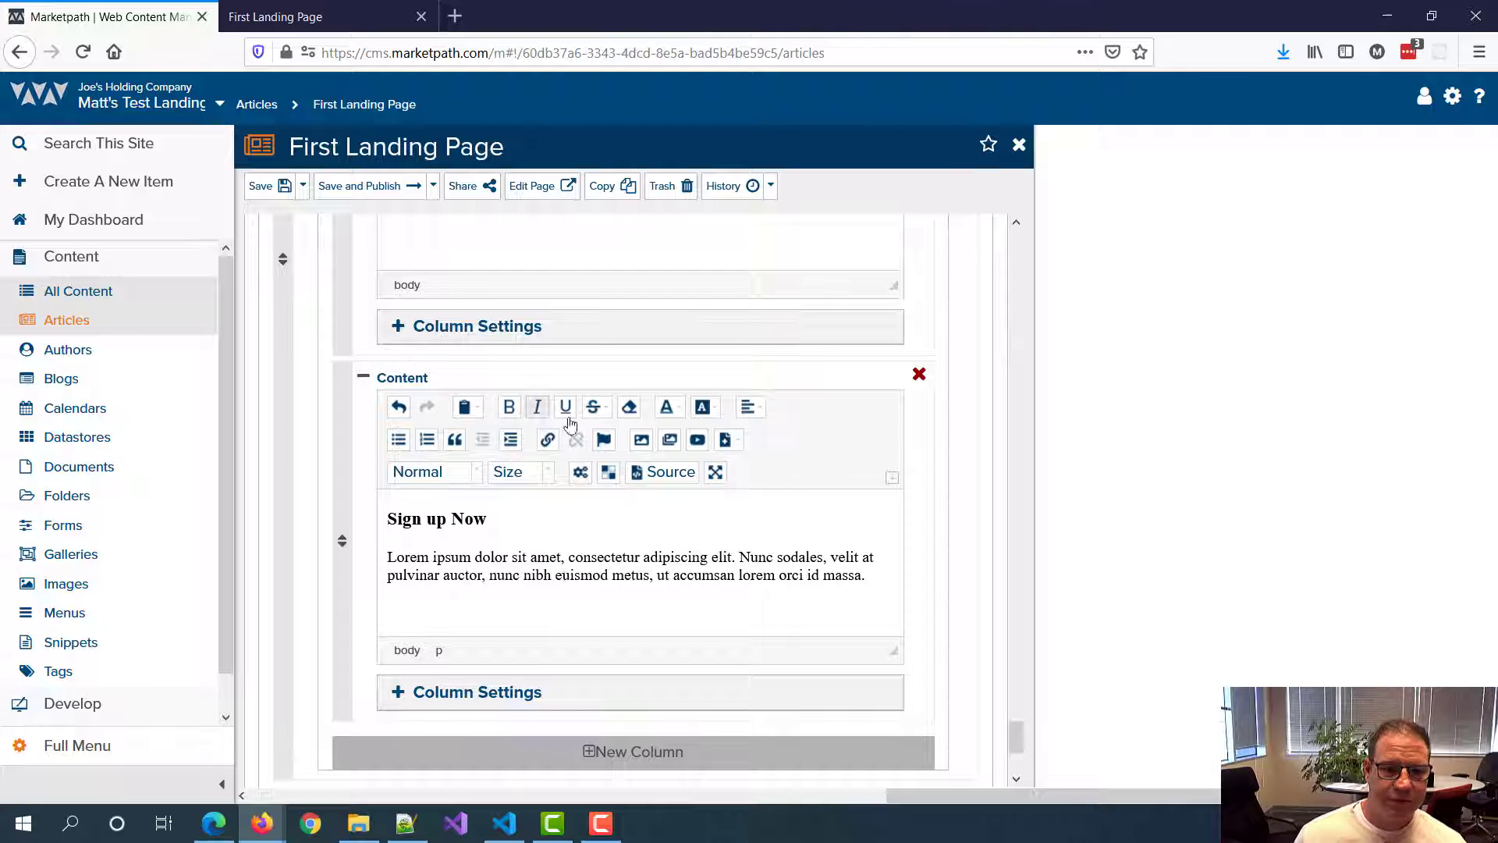
scroll(612, 432, "up", 2)
scroll(604, 434, "down", 2)
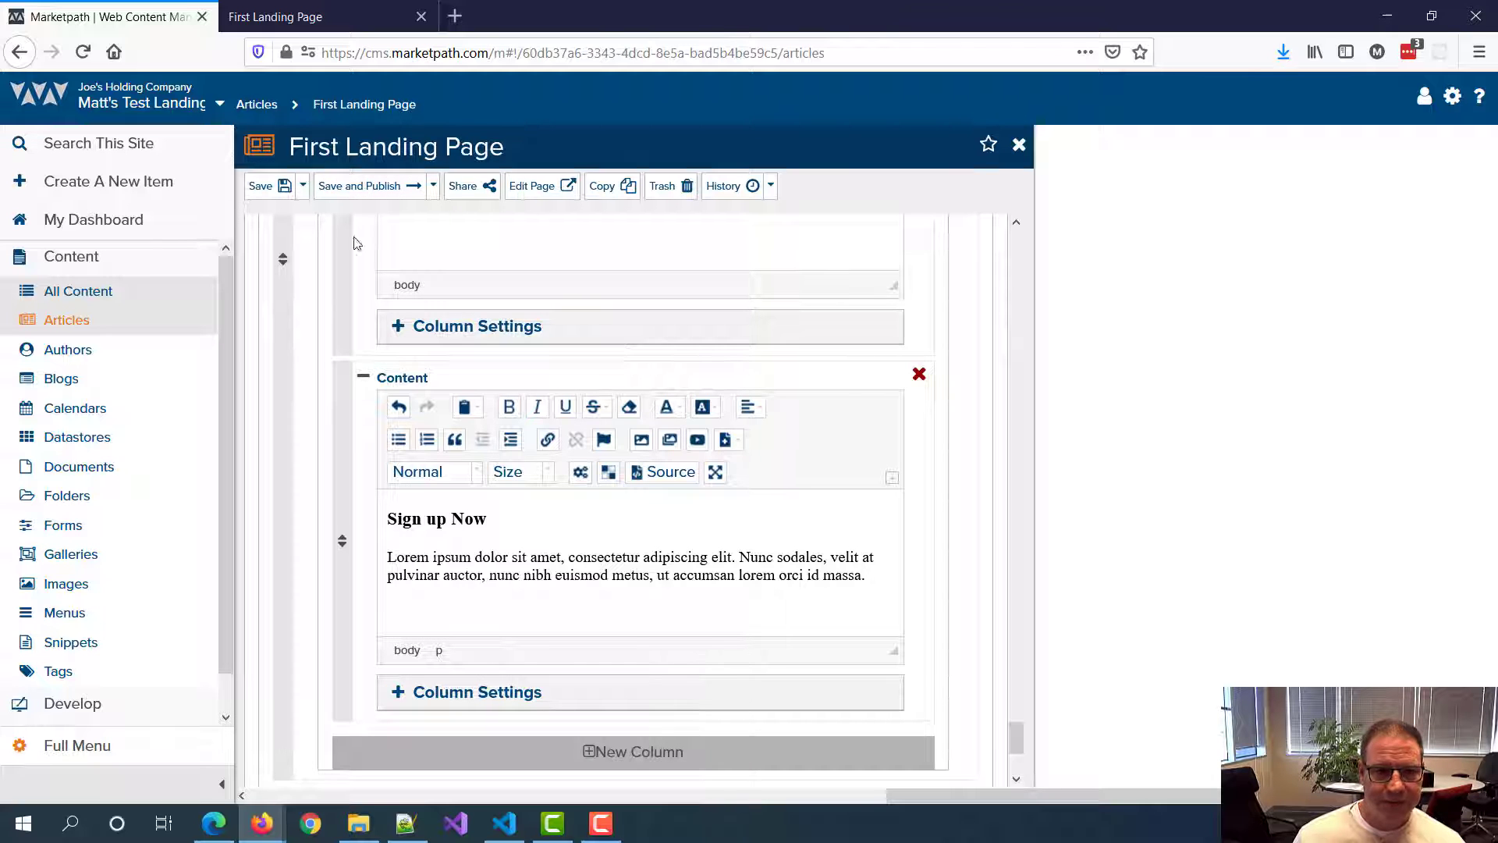
Step: Save and publish the landing page, check the form row on the preview page, and return to the editor
left_click(347, 186)
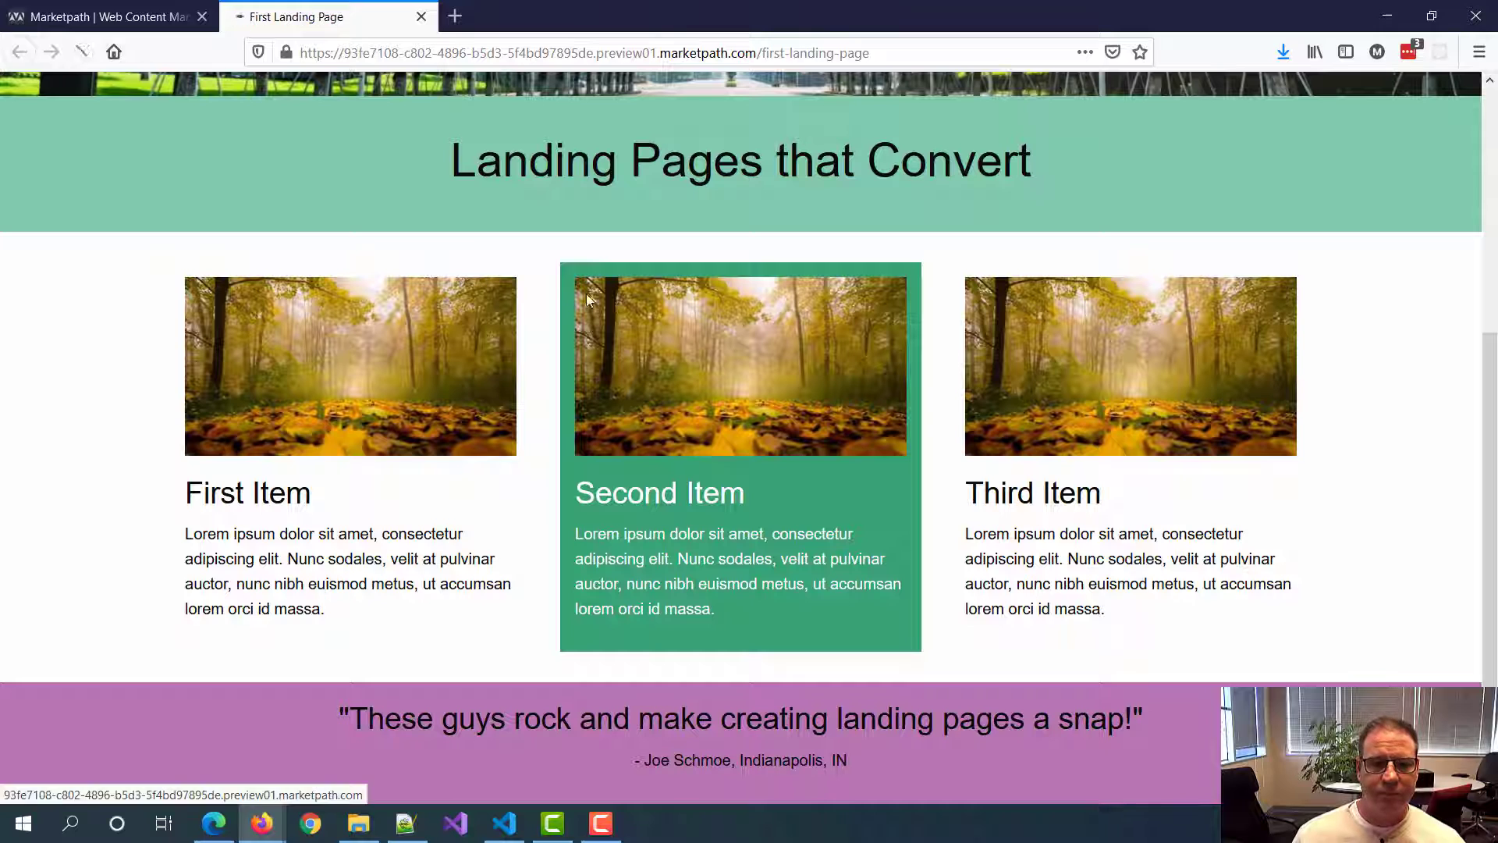
scroll(557, 281, "down", 5)
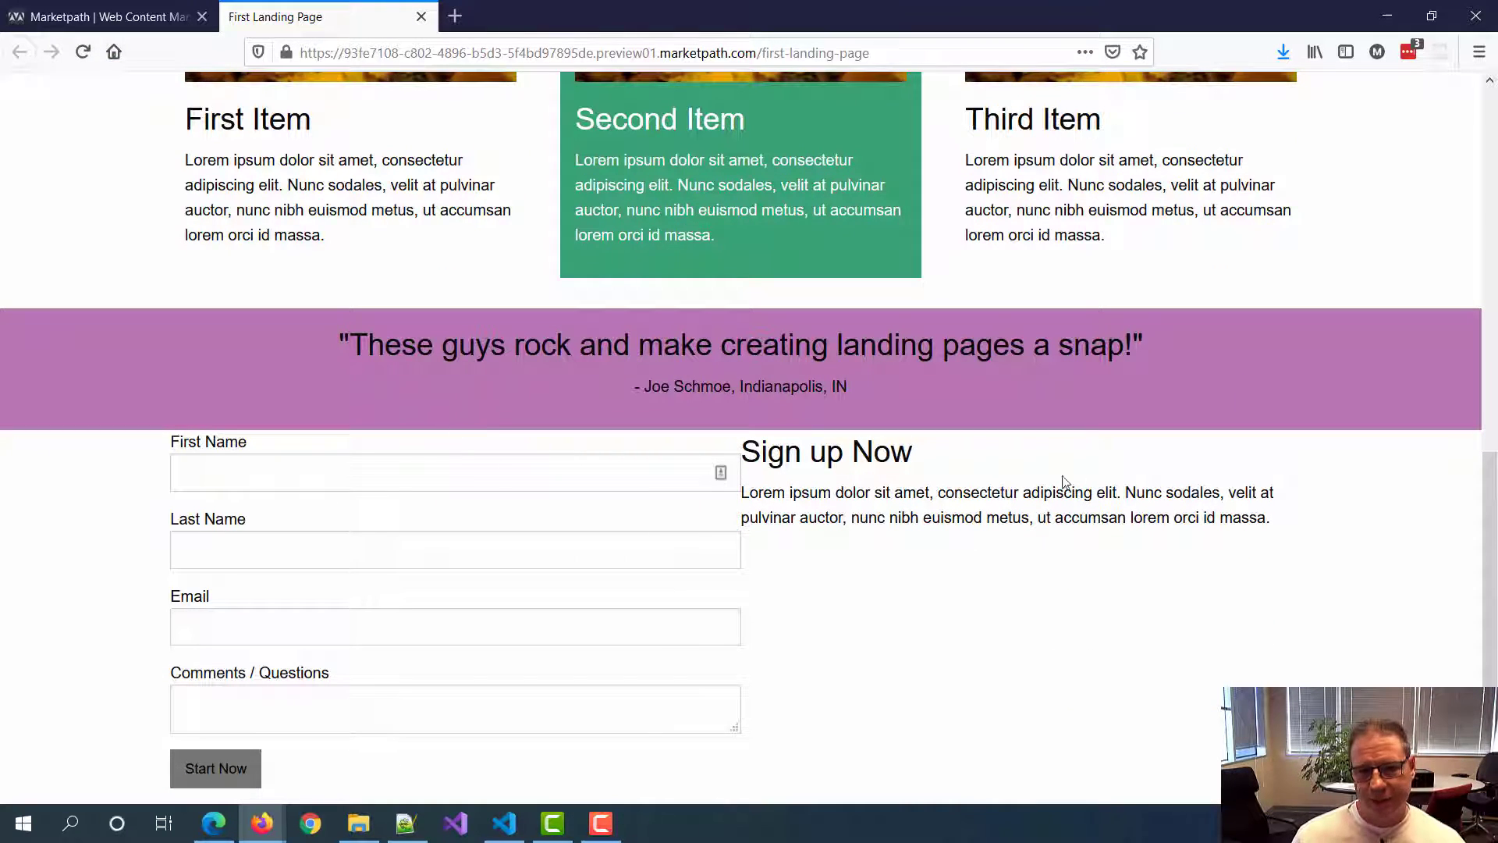
left_click(117, 16)
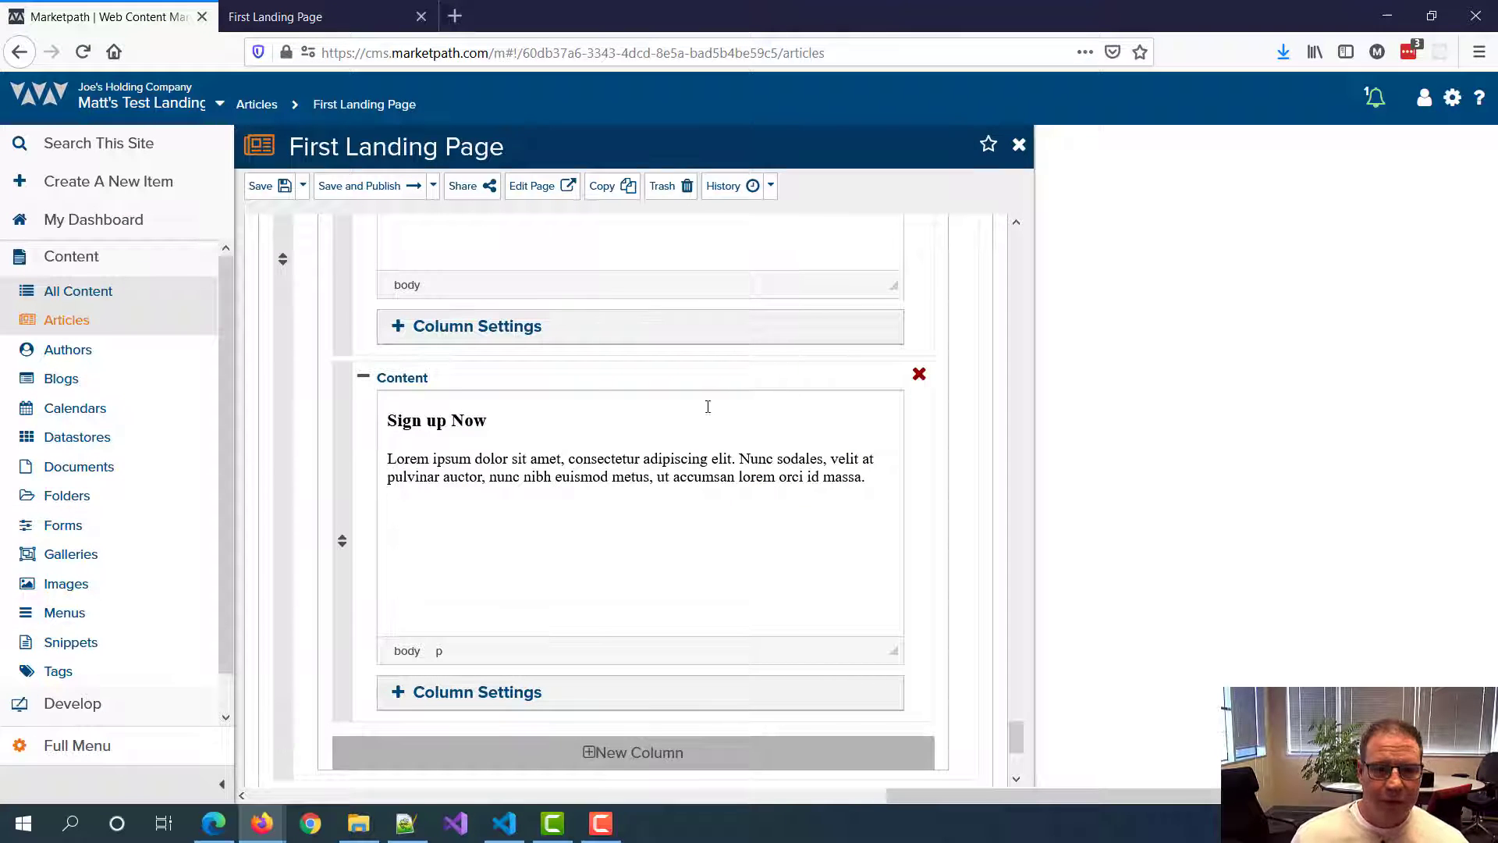
Step: Apply the custom margins row style to the Conversion Form row and set its top and bottom margins to 2
scroll(515, 438, "up", 10)
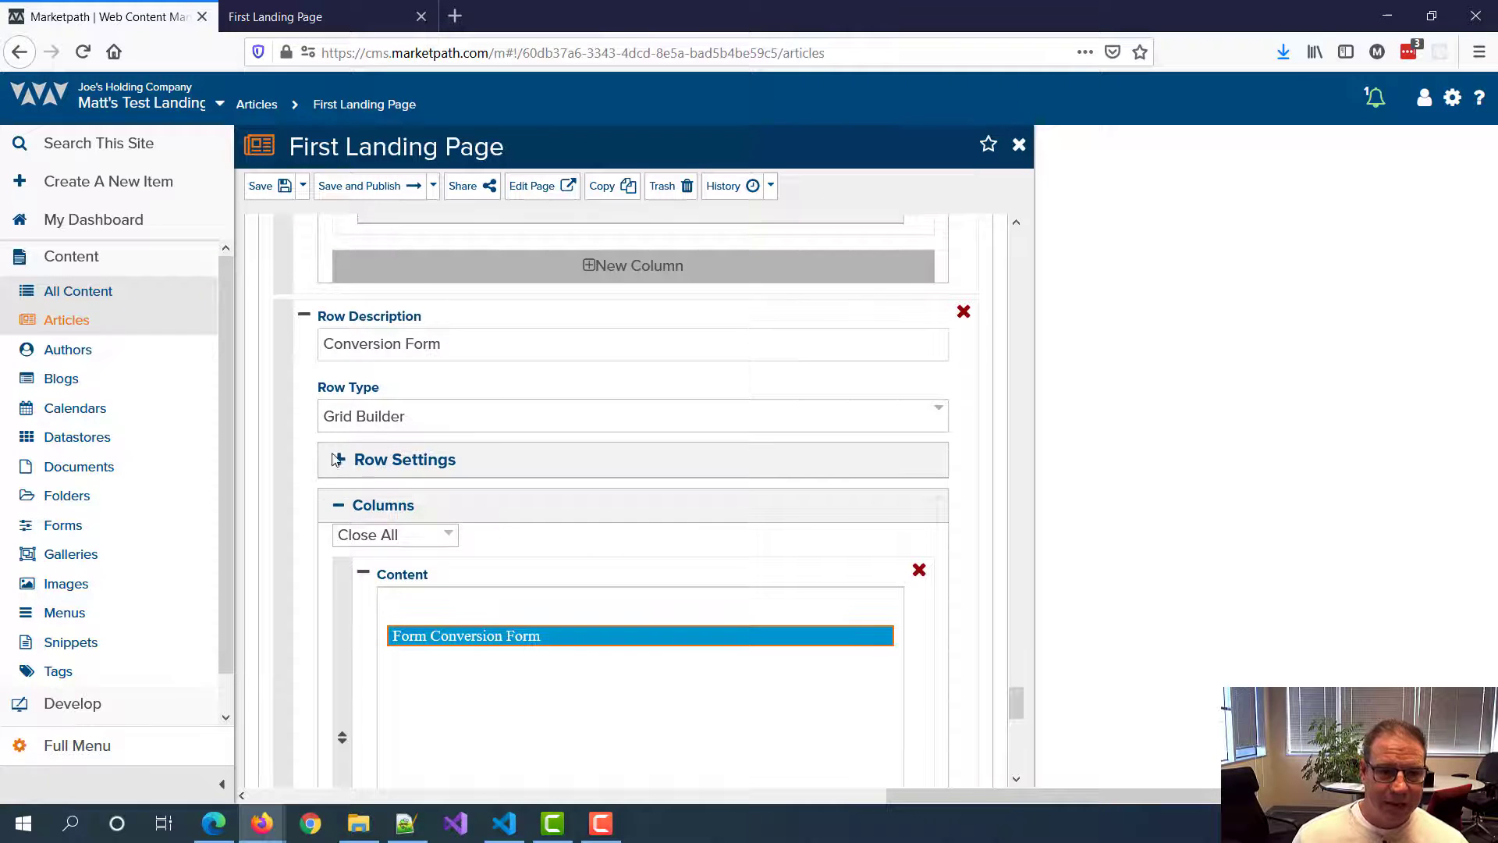
left_click(340, 467)
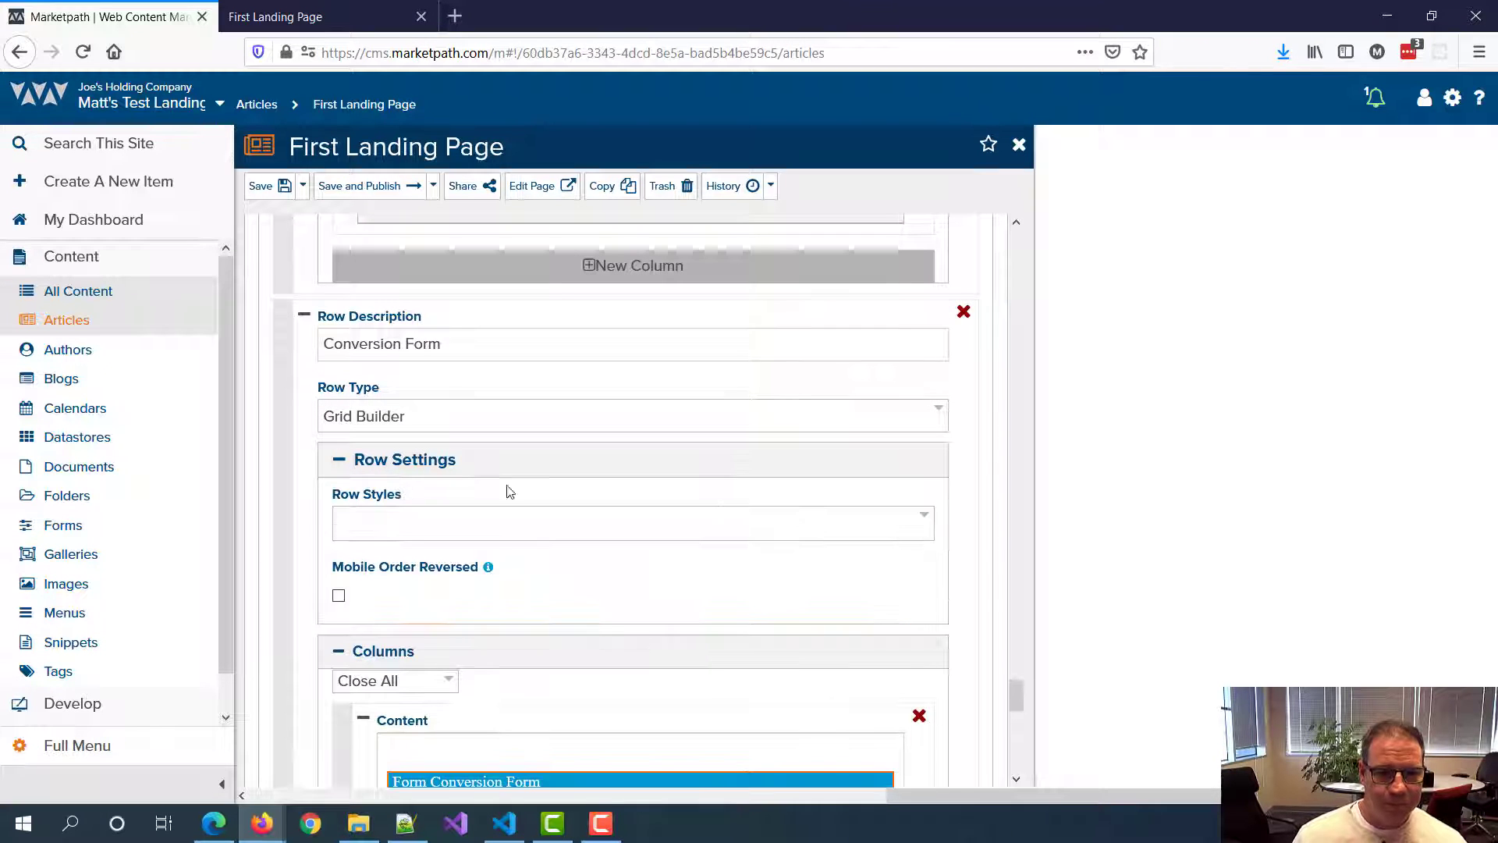
left_click(415, 535)
scroll(451, 668, "down", 3)
left_click(435, 672)
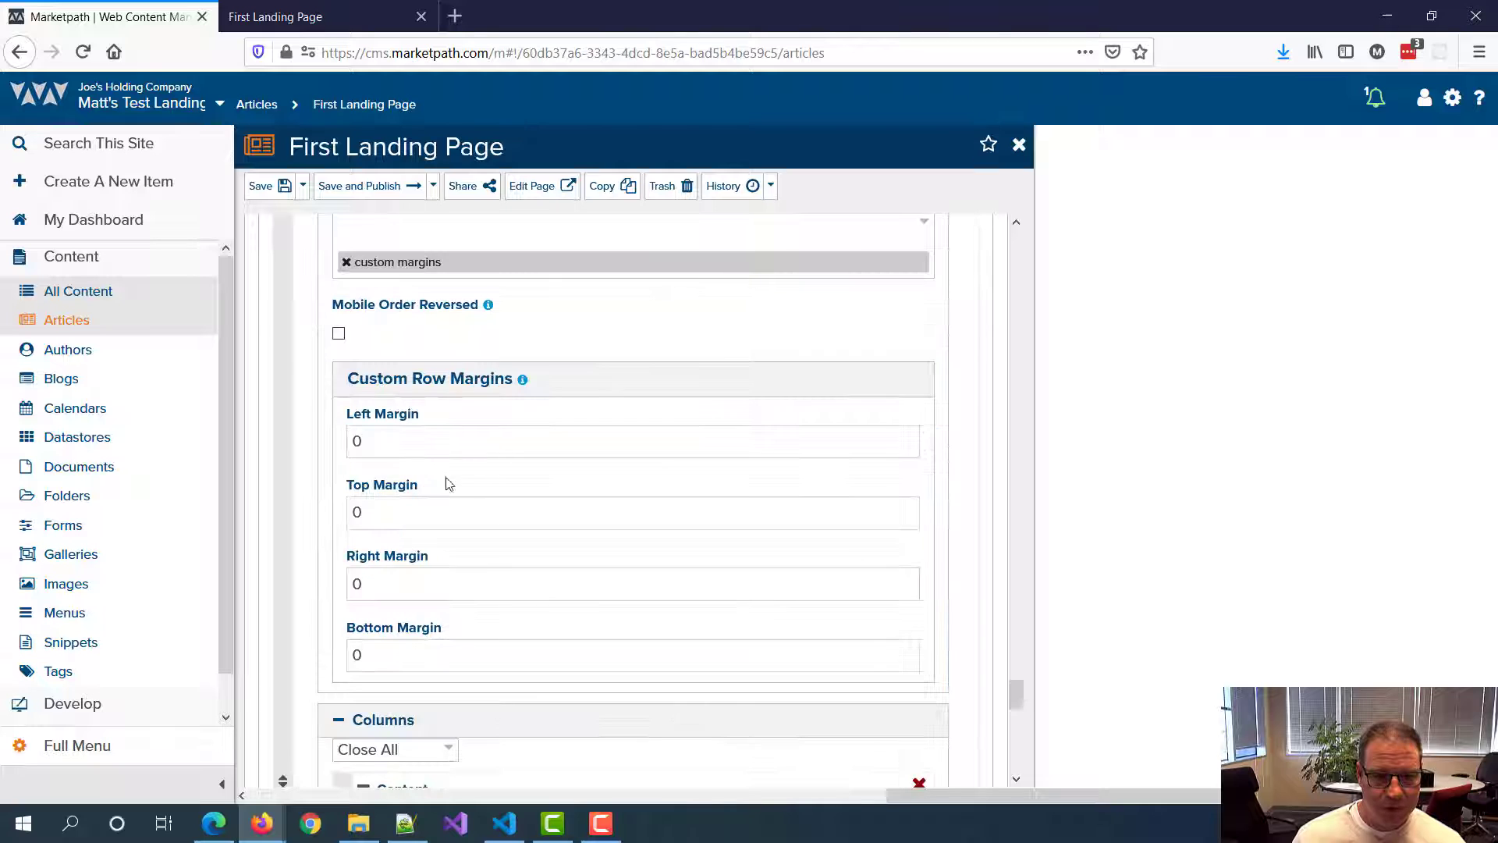
double_click(427, 521)
scroll(508, 472, "down", 3)
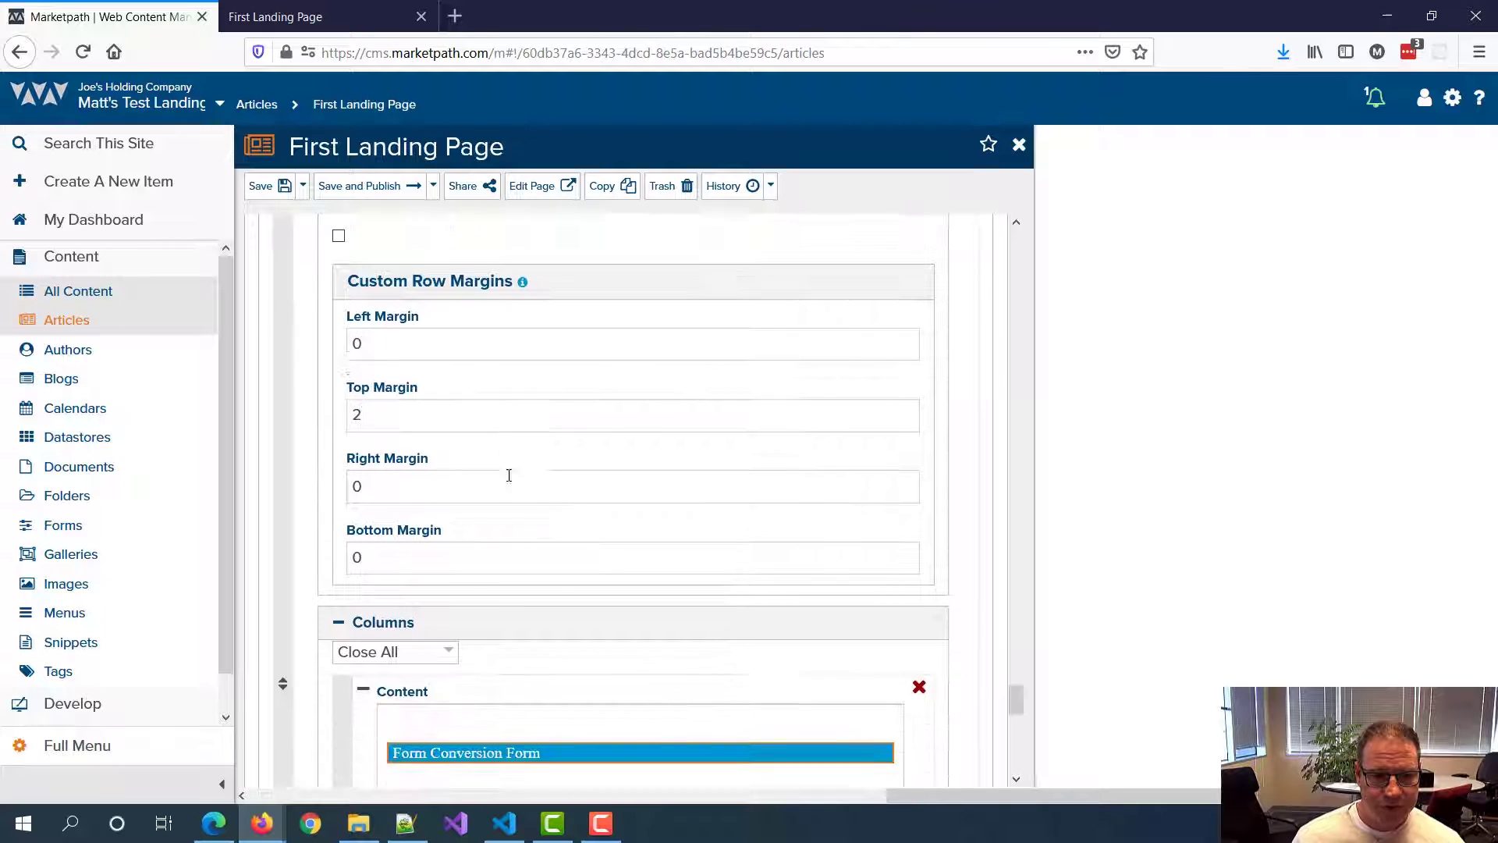
double_click(445, 542)
type("2")
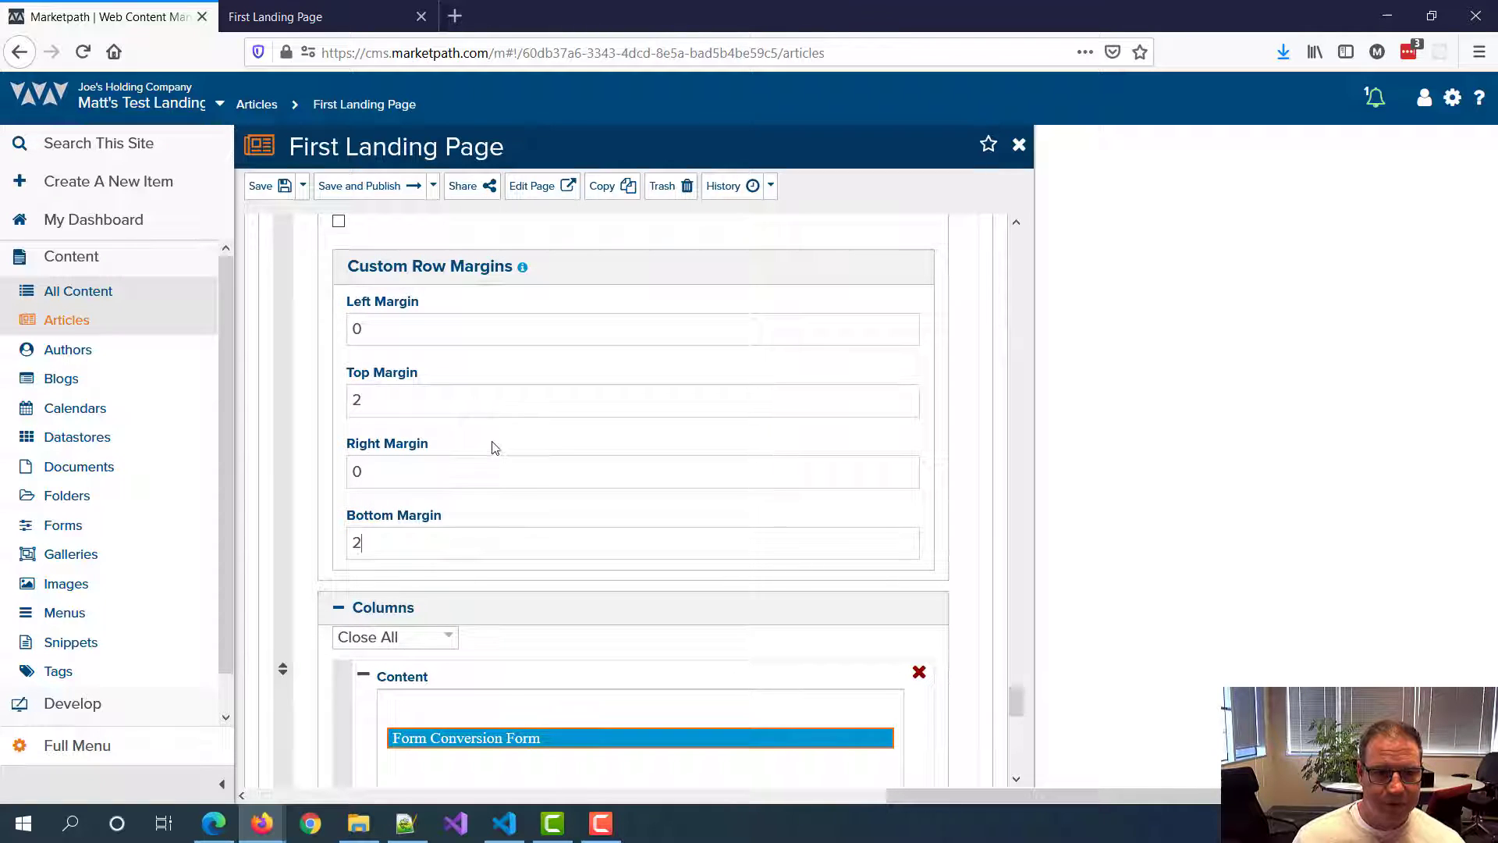
scroll(491, 447, "up", 3)
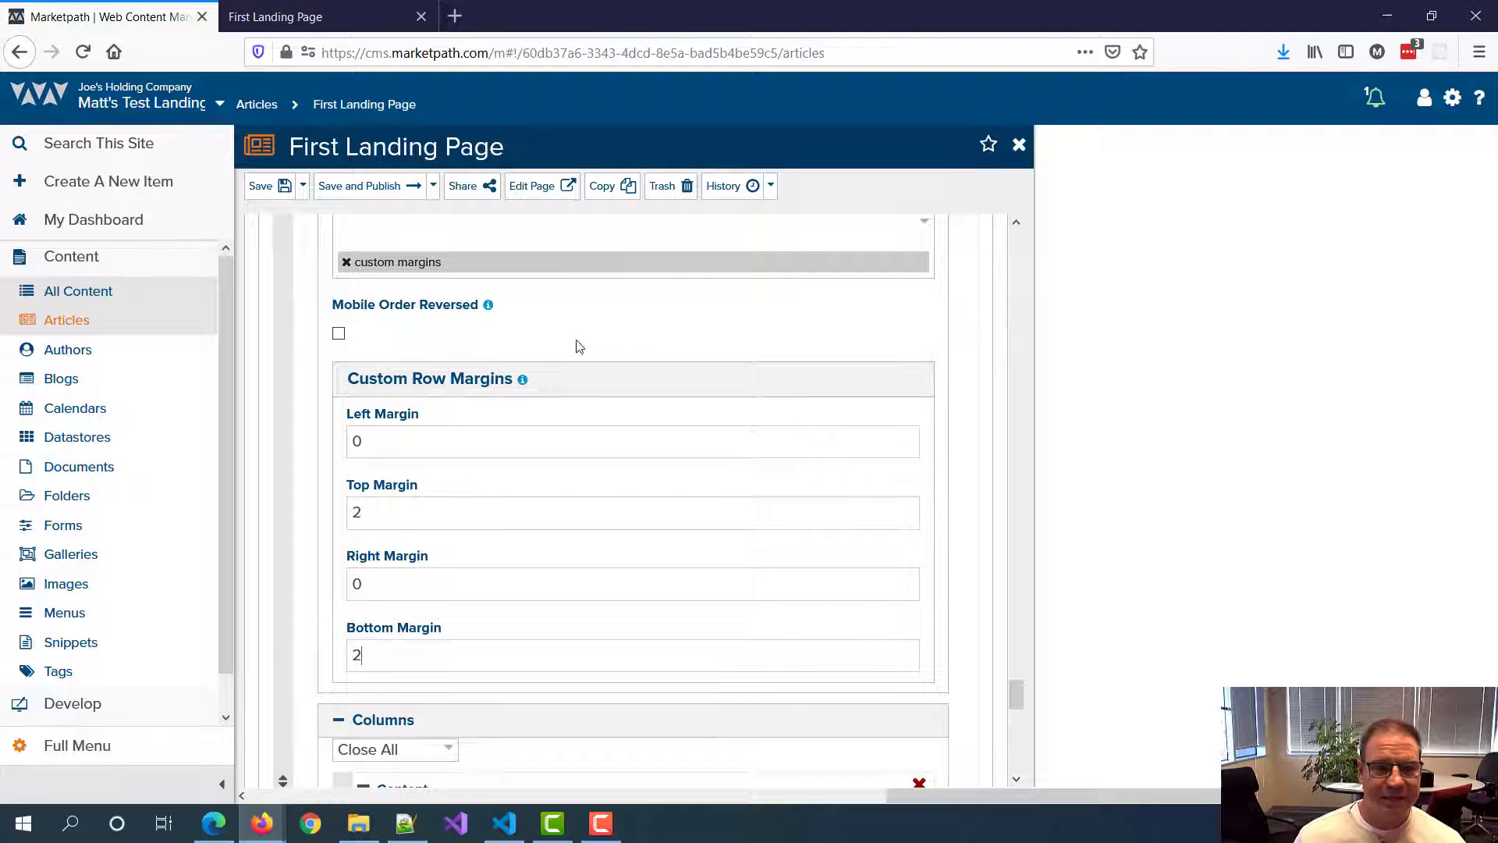
scroll(616, 340, "down", 1)
scroll(609, 340, "up", 1)
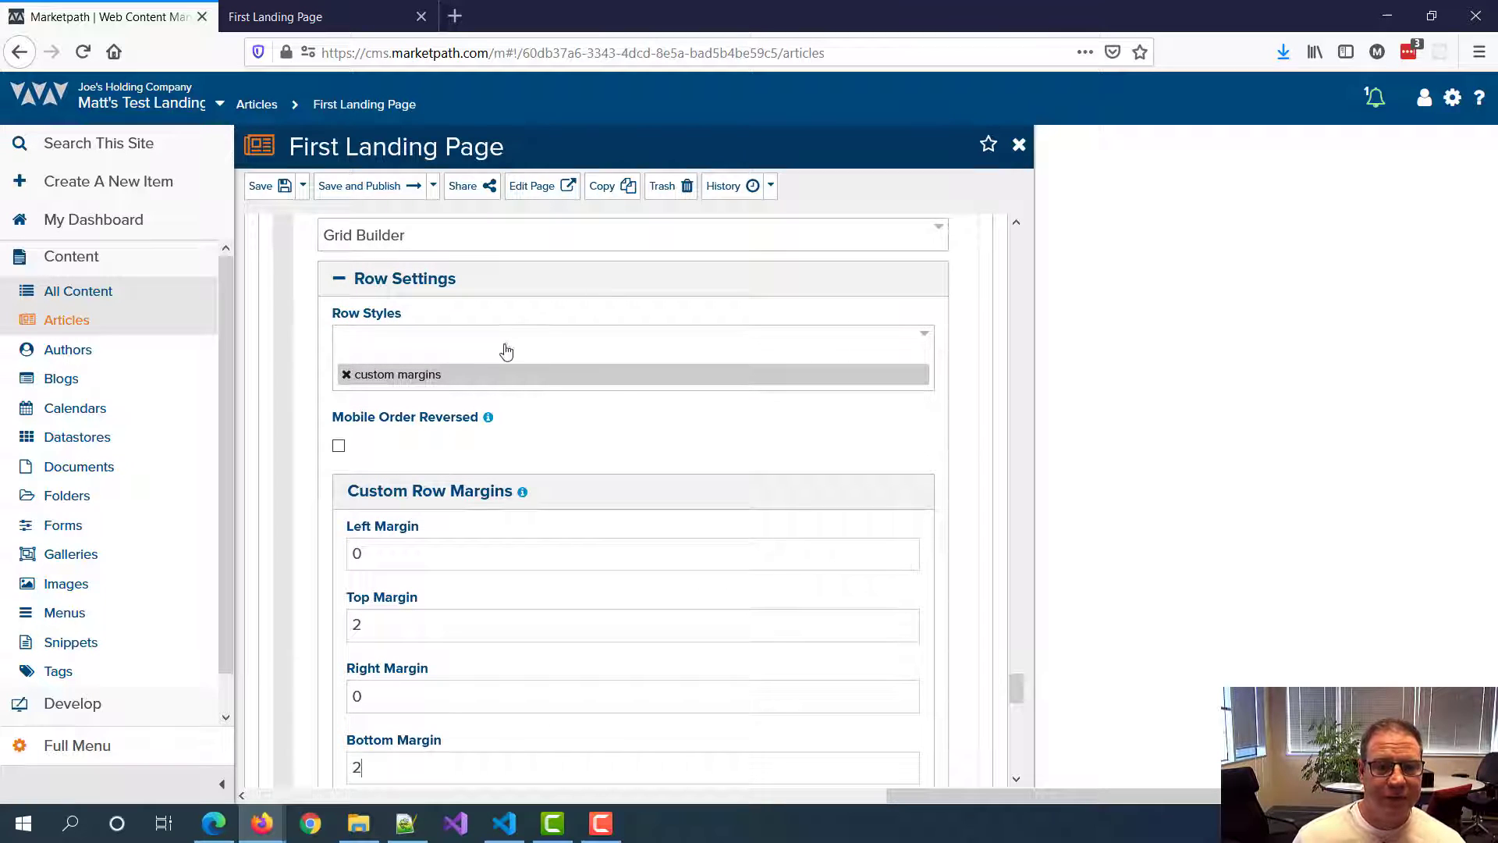
left_click(443, 348)
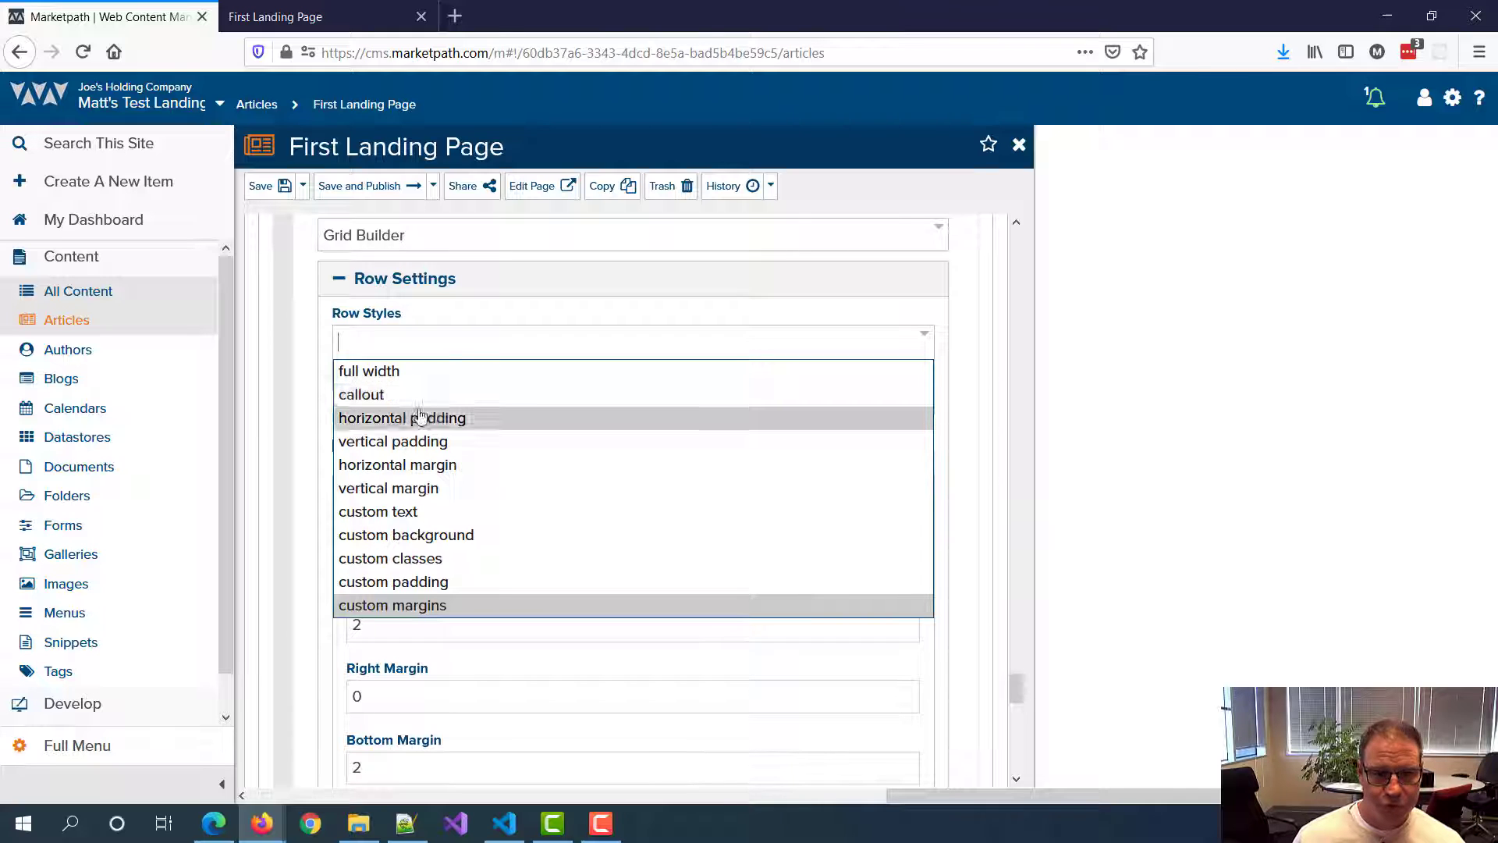
left_click(306, 496)
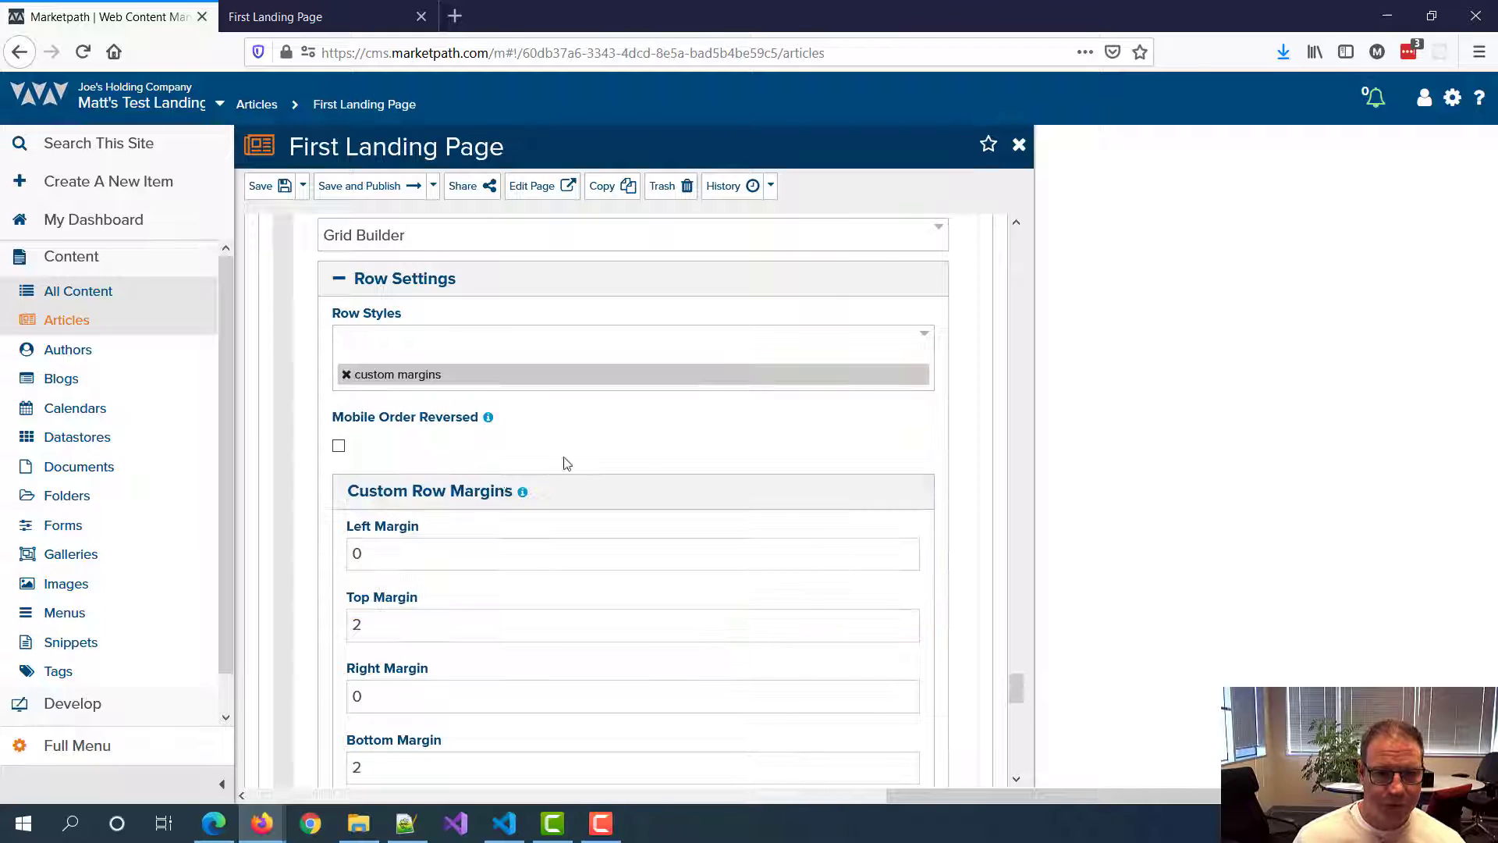
Step: Apply the custom background style to the Conversion Form column and set its background color to #194a8d
scroll(615, 411, "down", 8)
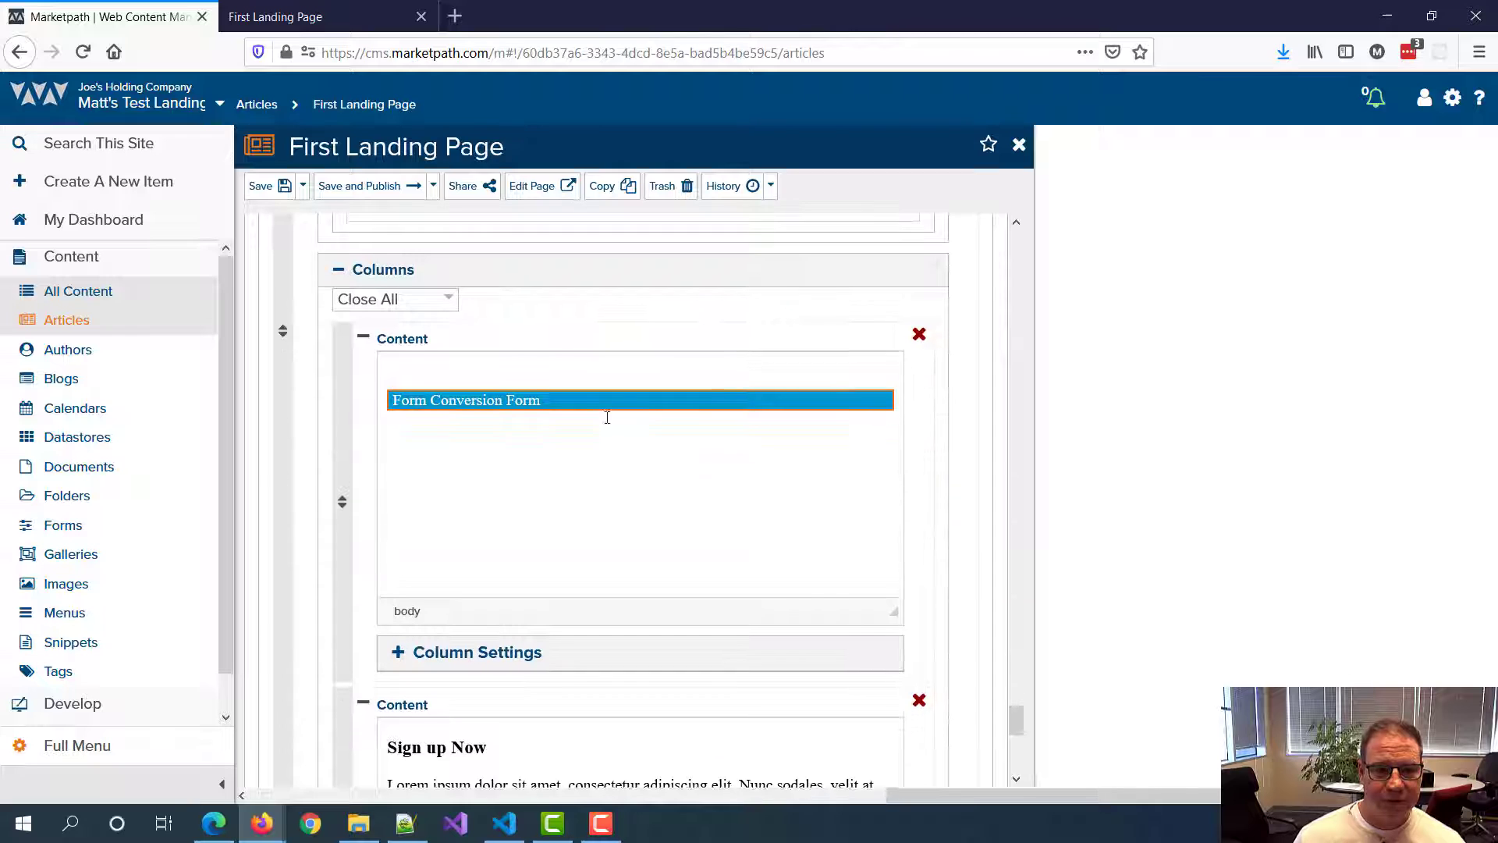
left_click(398, 540)
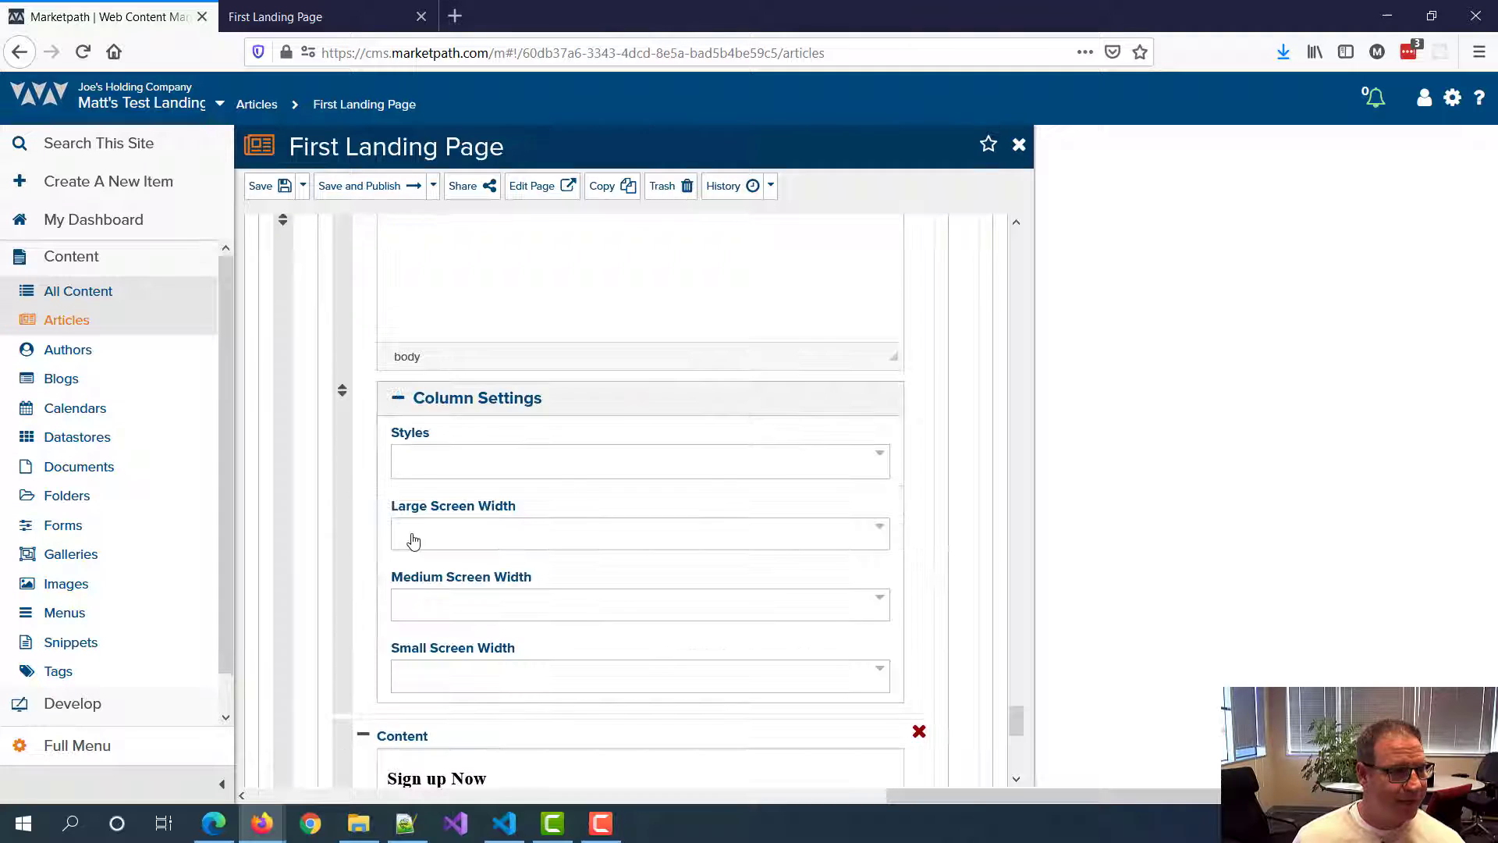
key("alt+Tab")
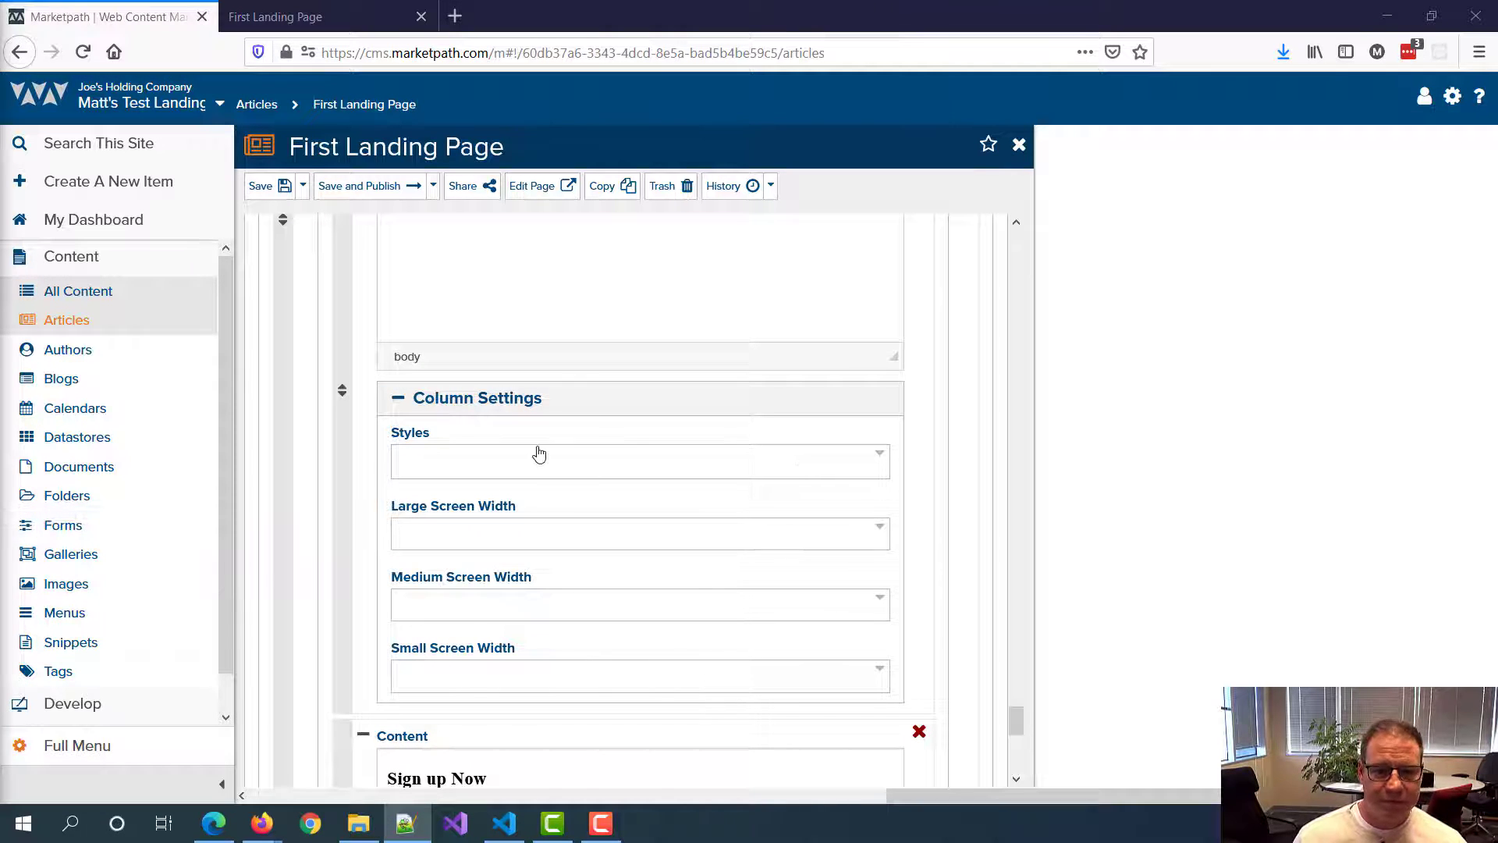
left_click(438, 477)
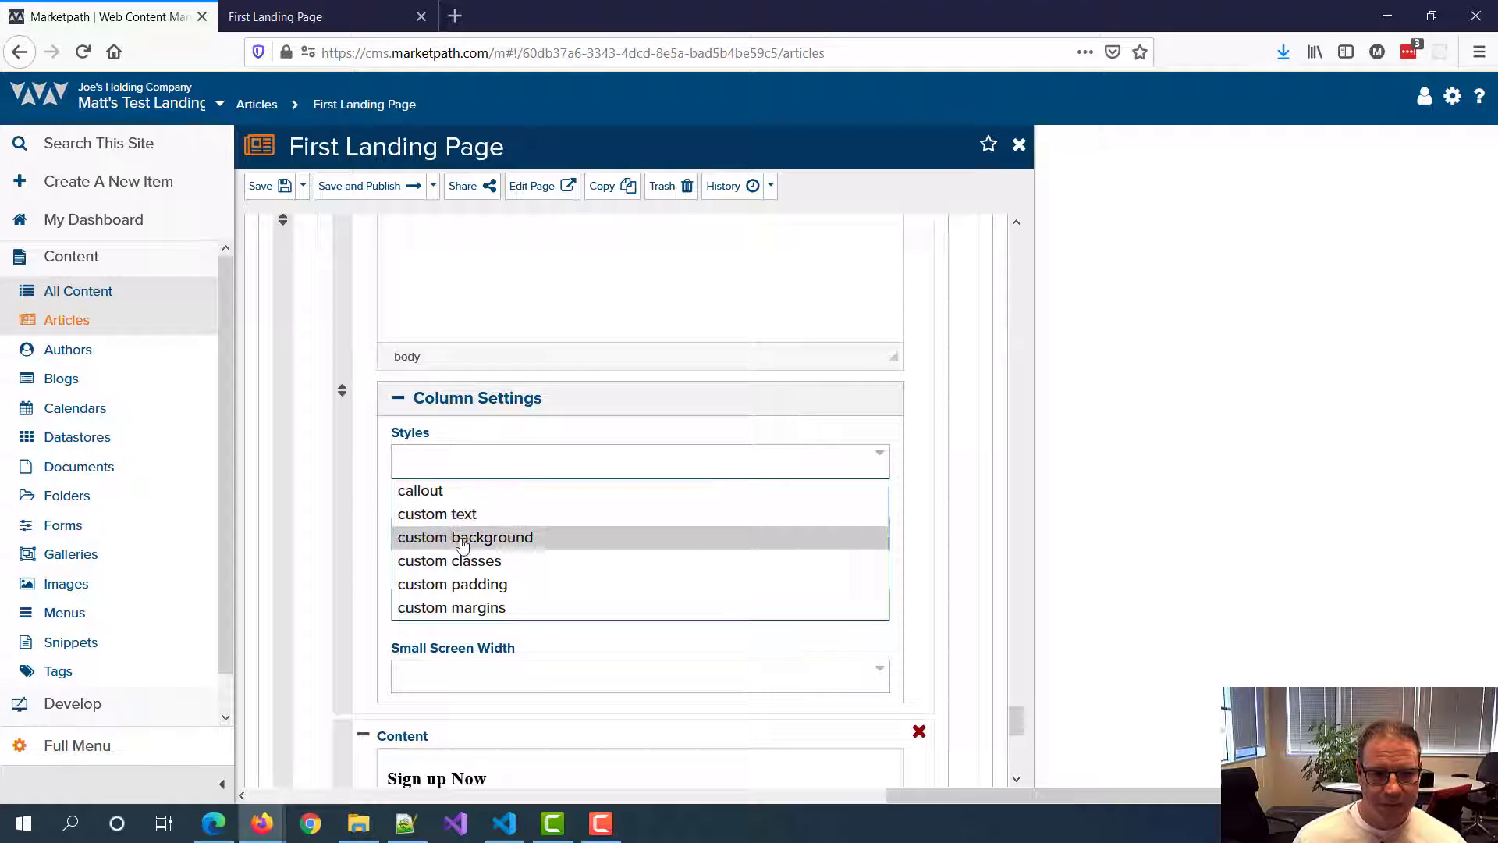
left_click(460, 537)
type("#")
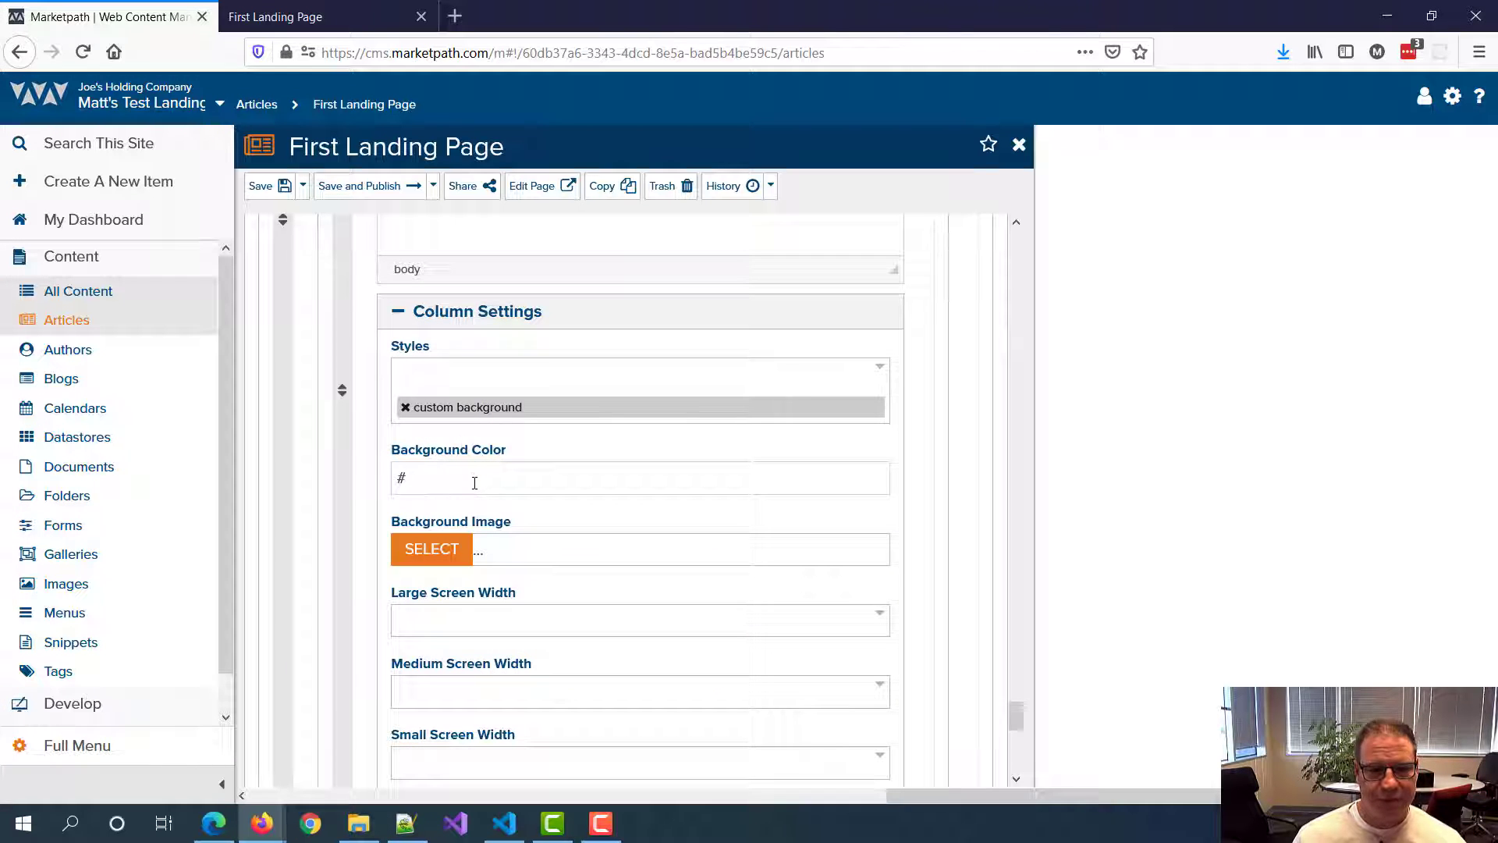
type("194a8d")
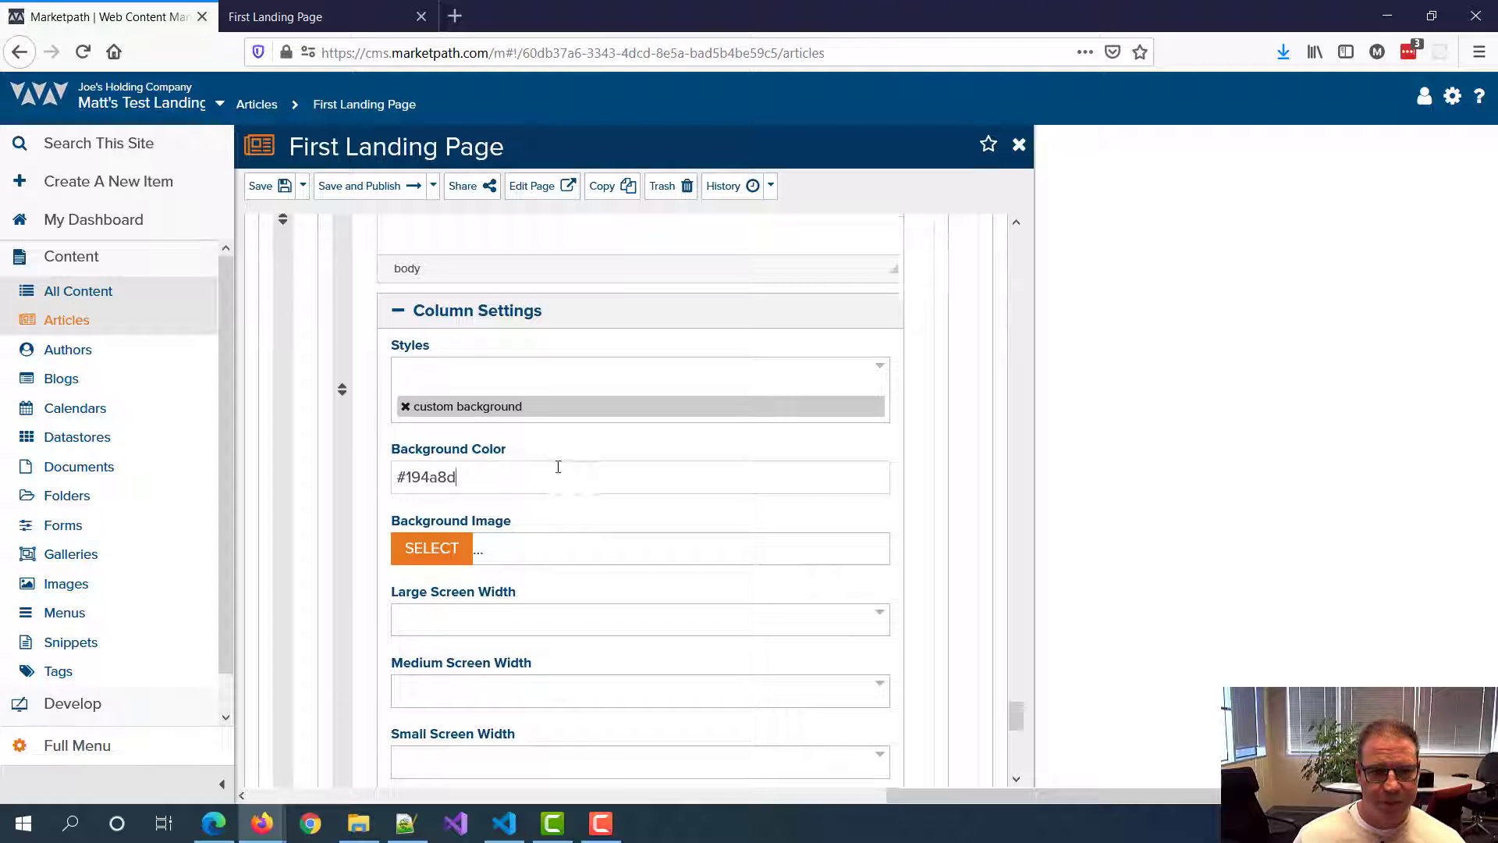
Step: Add the custom text style to the form column and set its text color to #fecf6a
scroll(555, 468, "down", 2)
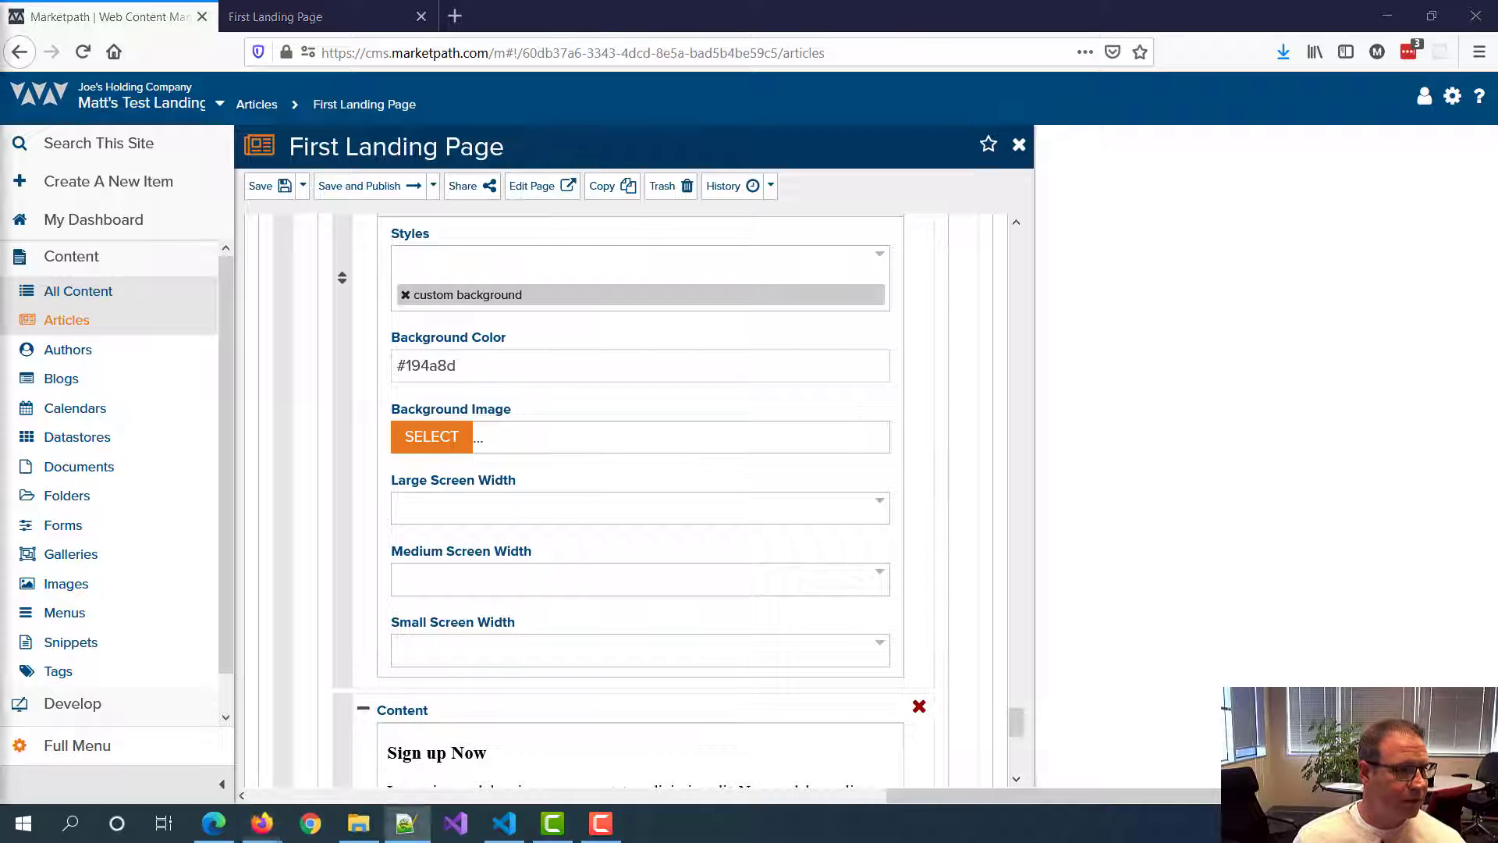
scroll(465, 374, "up", 2)
left_click(465, 371)
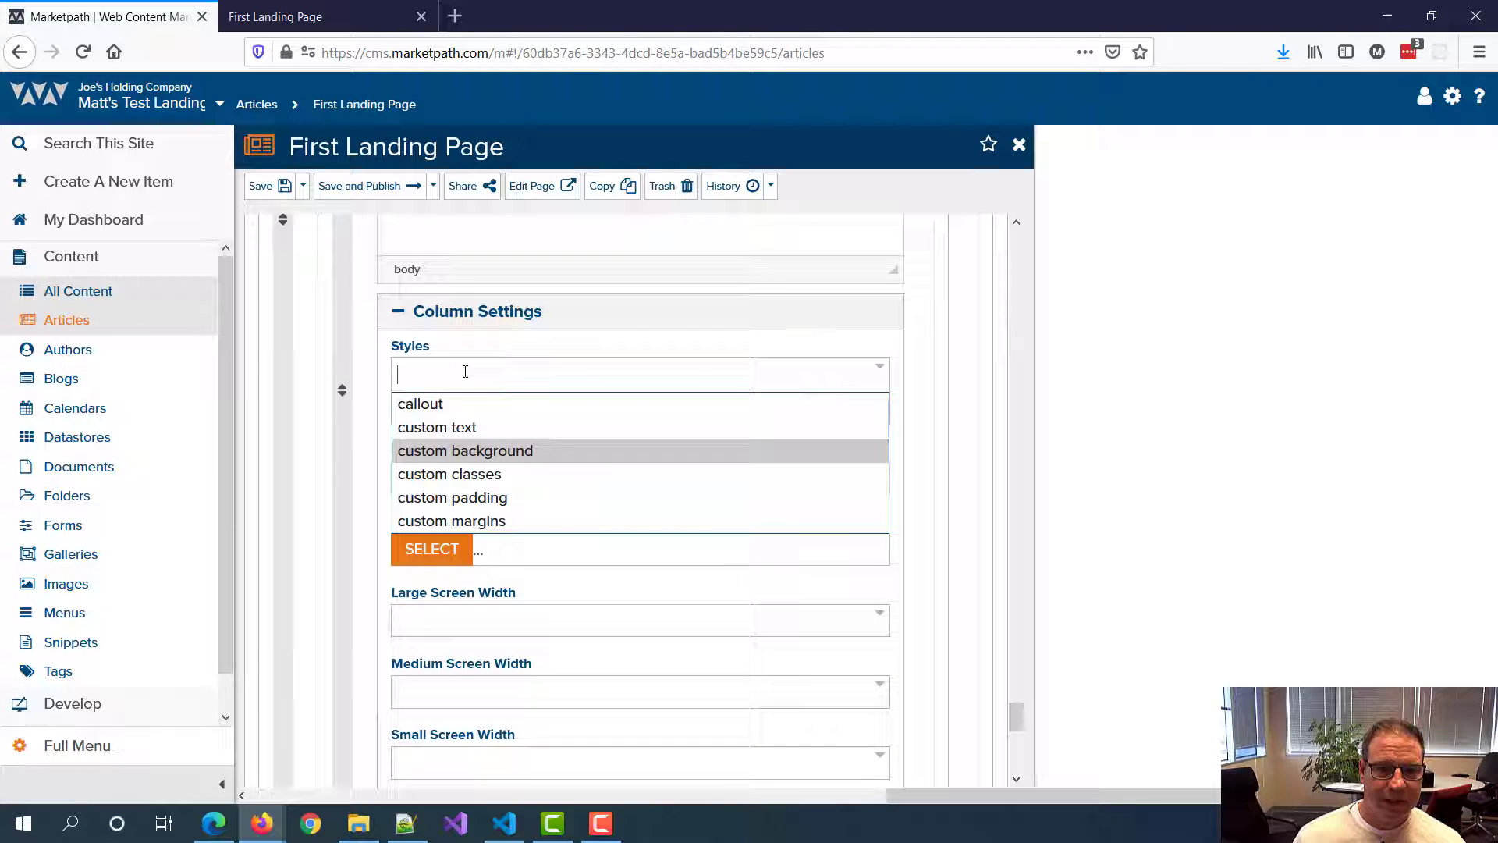
left_click(461, 427)
left_click(473, 452)
type("#fecf6a")
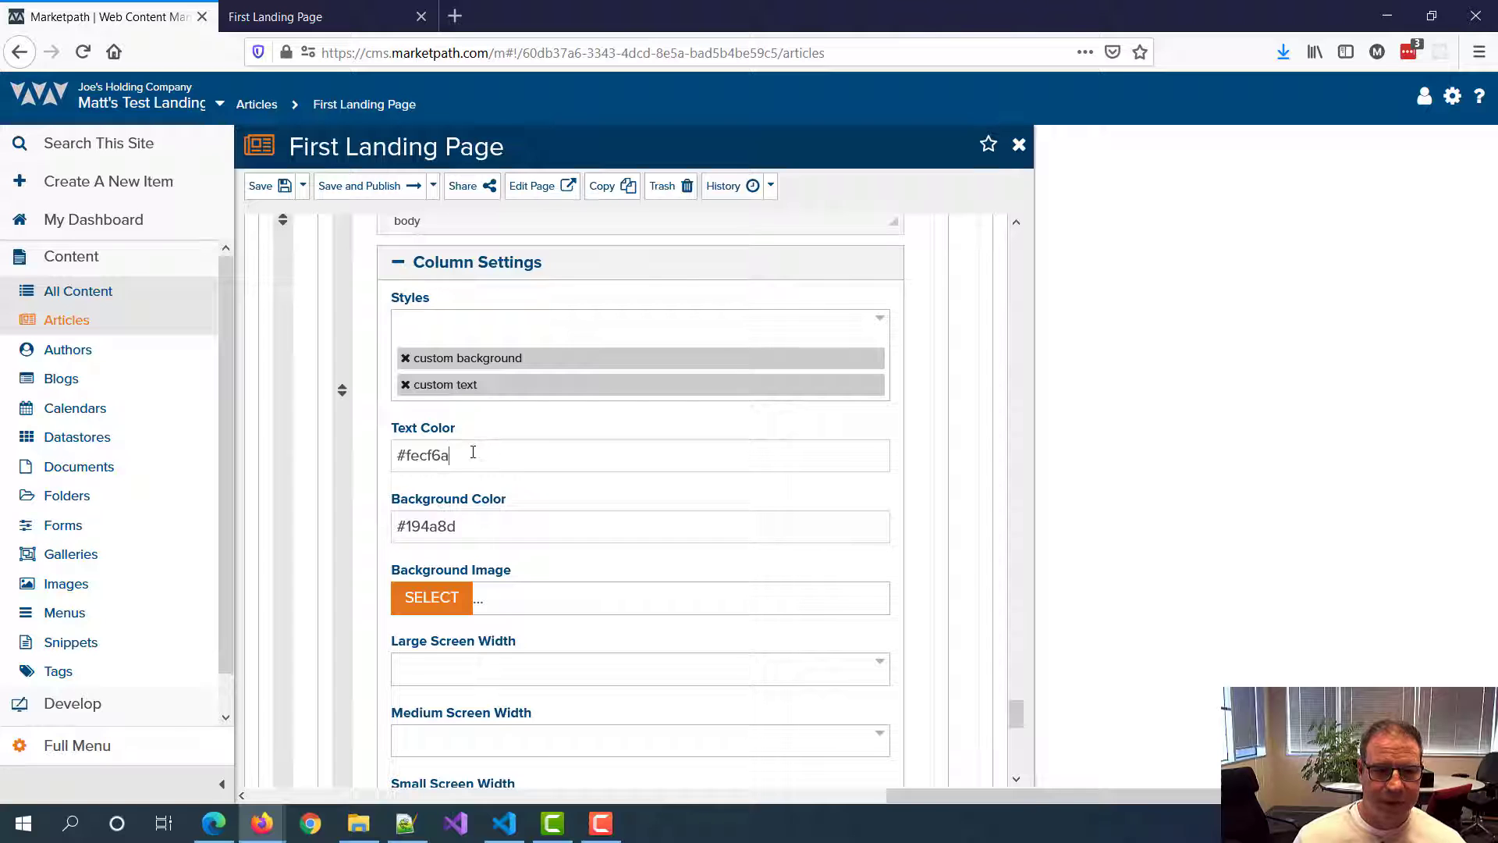
Step: Save and publish the landing page, check the form column's colors on the refreshed preview page, and return to the editor
left_click(367, 196)
scroll(785, 414, "down", 3)
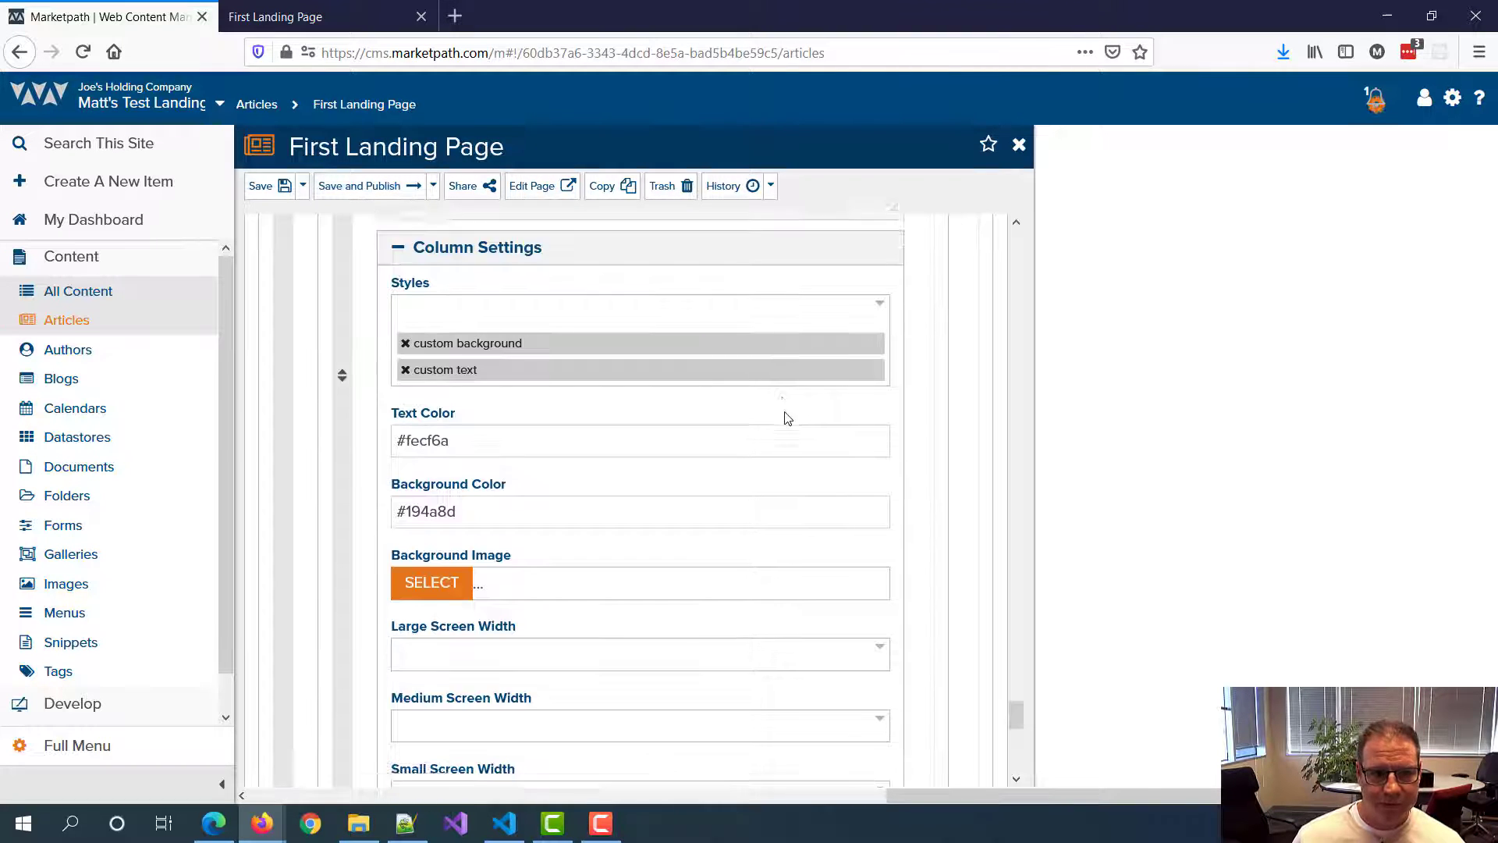
scroll(531, 489, "down", 3)
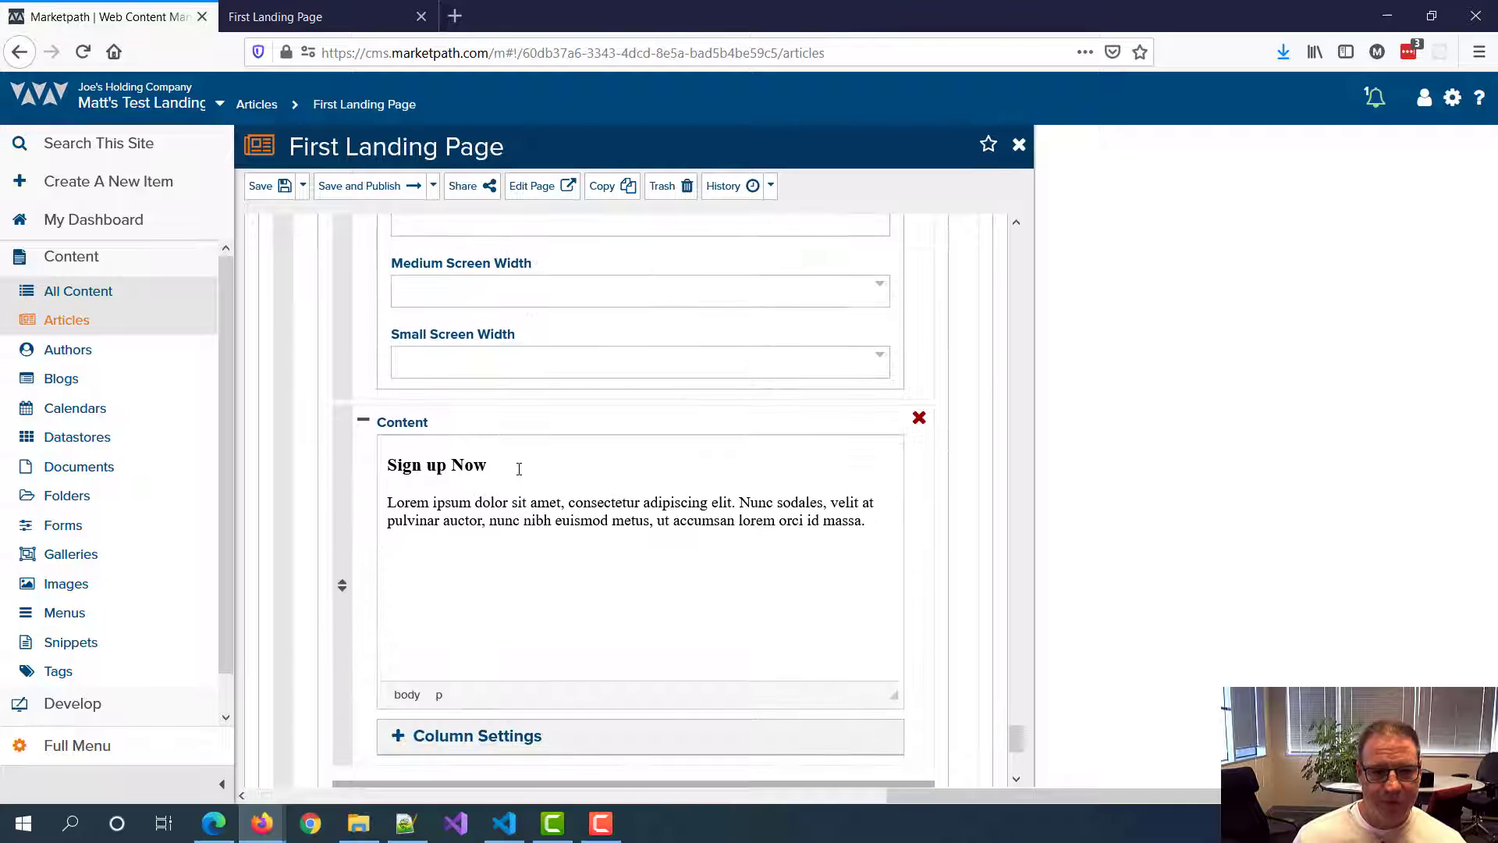
left_click(332, 17)
key("F5")
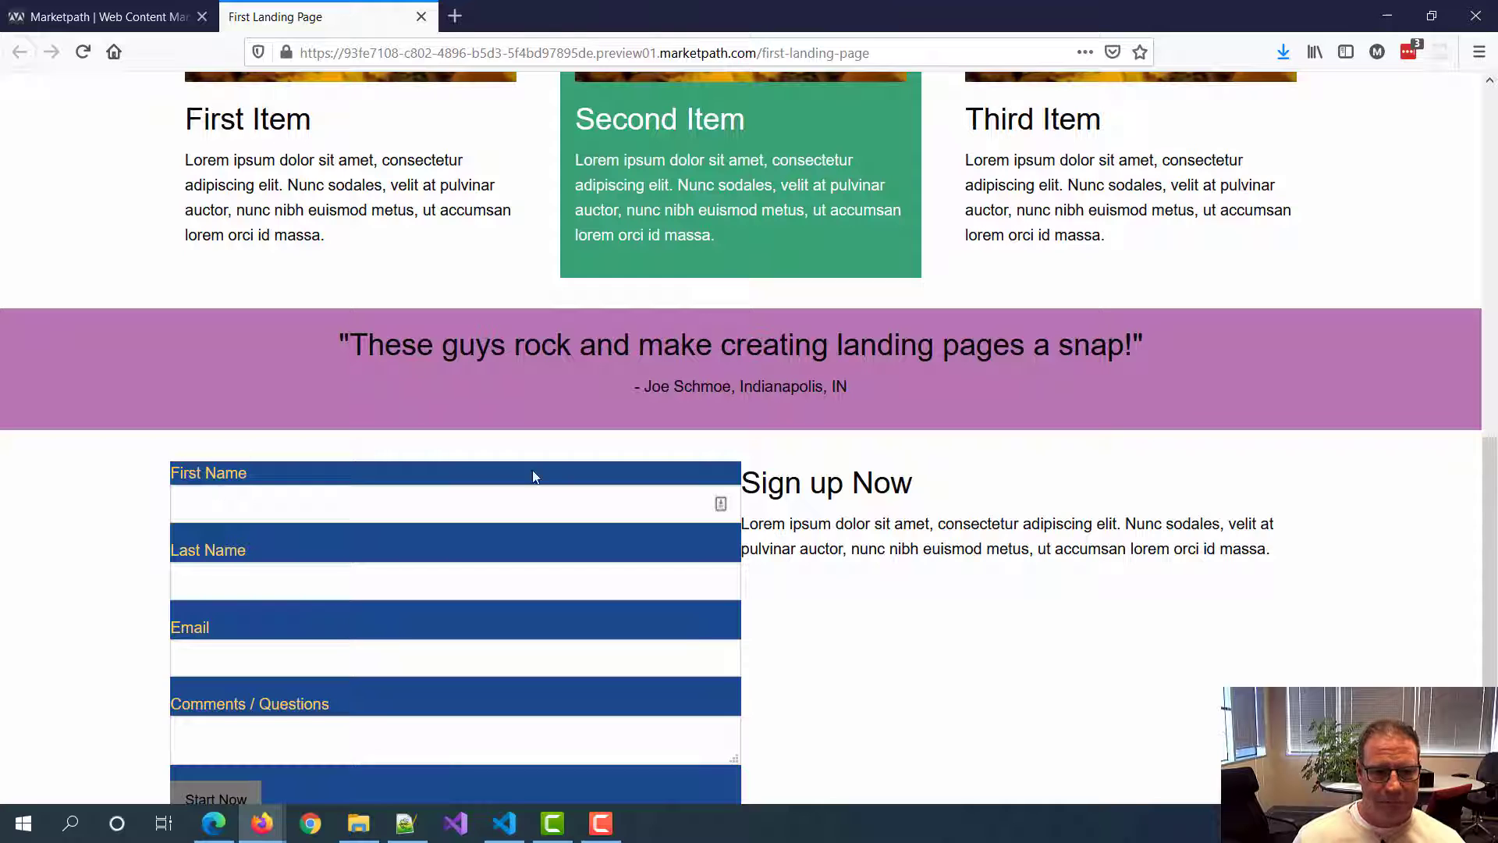
scroll(532, 469, "down", 1)
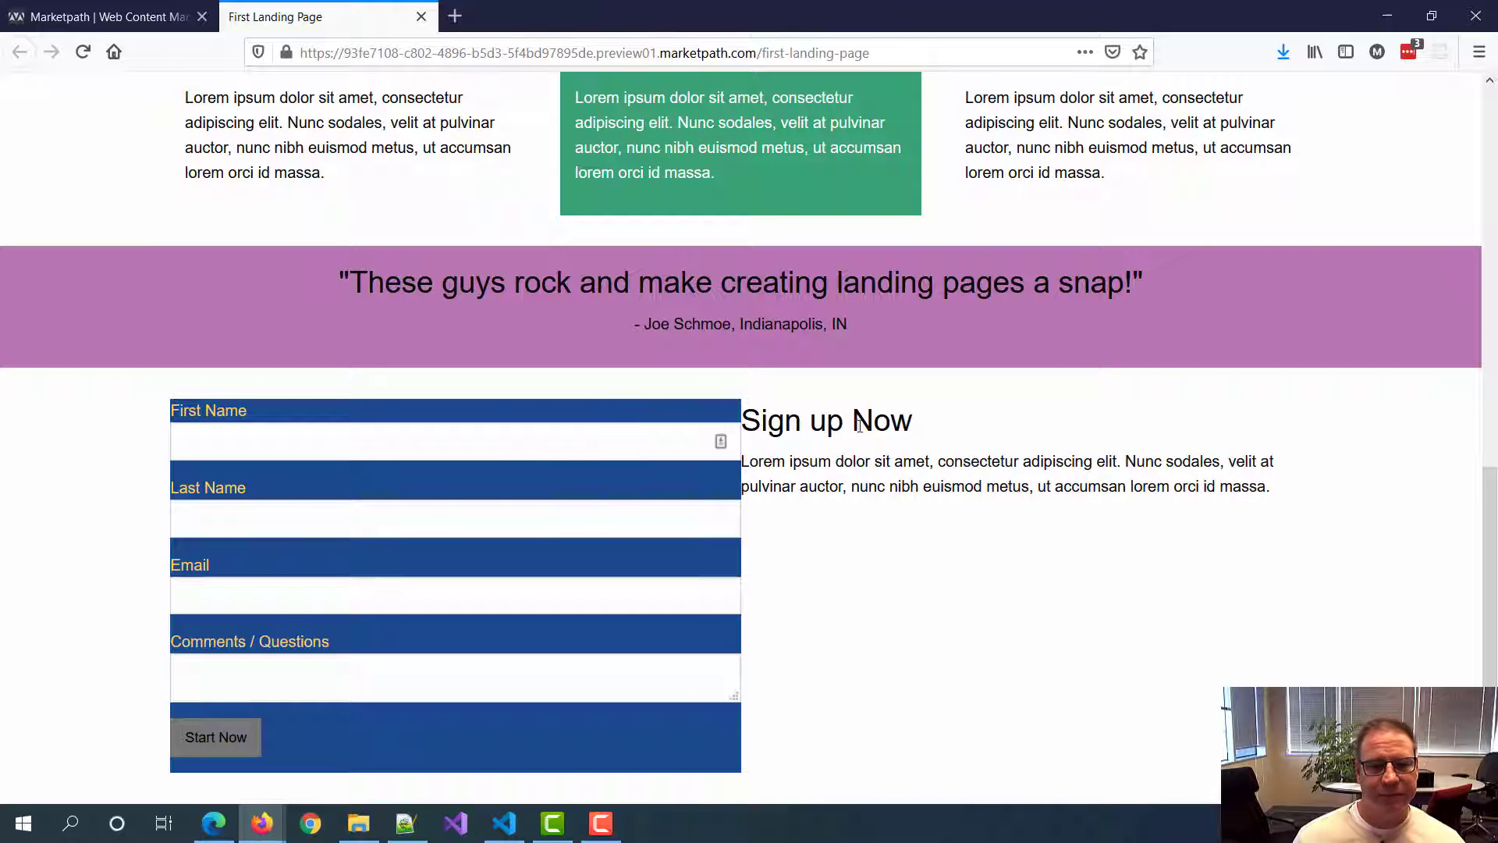
left_click(131, 18)
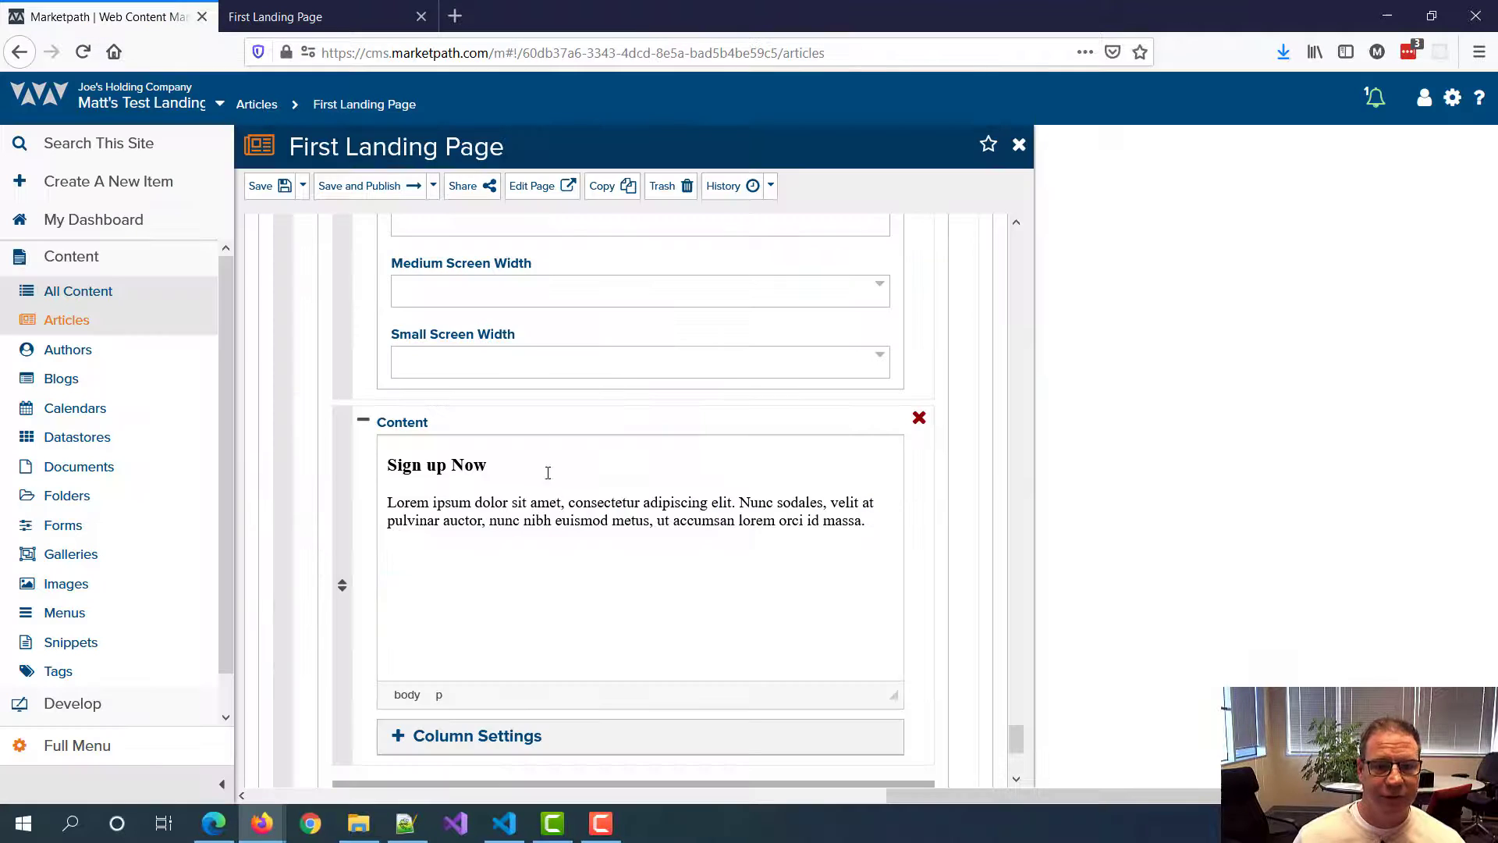
Step: Add the horizontal padding and vertical padding row styles to the Conversion Form row
scroll(532, 520, "up", 2)
scroll(522, 519, "down", 3)
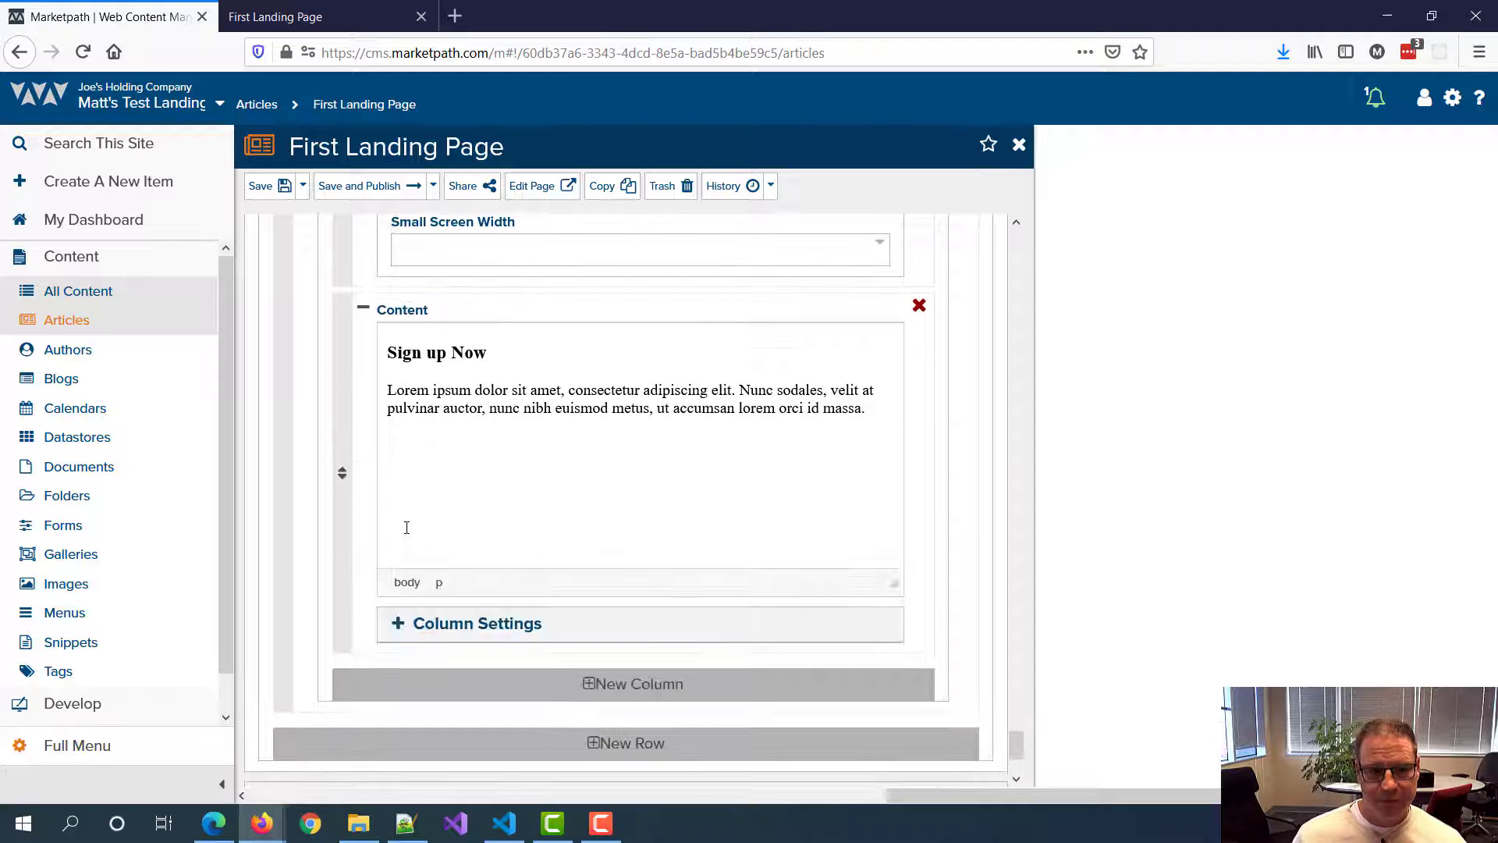
scroll(413, 530, "up", 6)
scroll(468, 550, "up", 10)
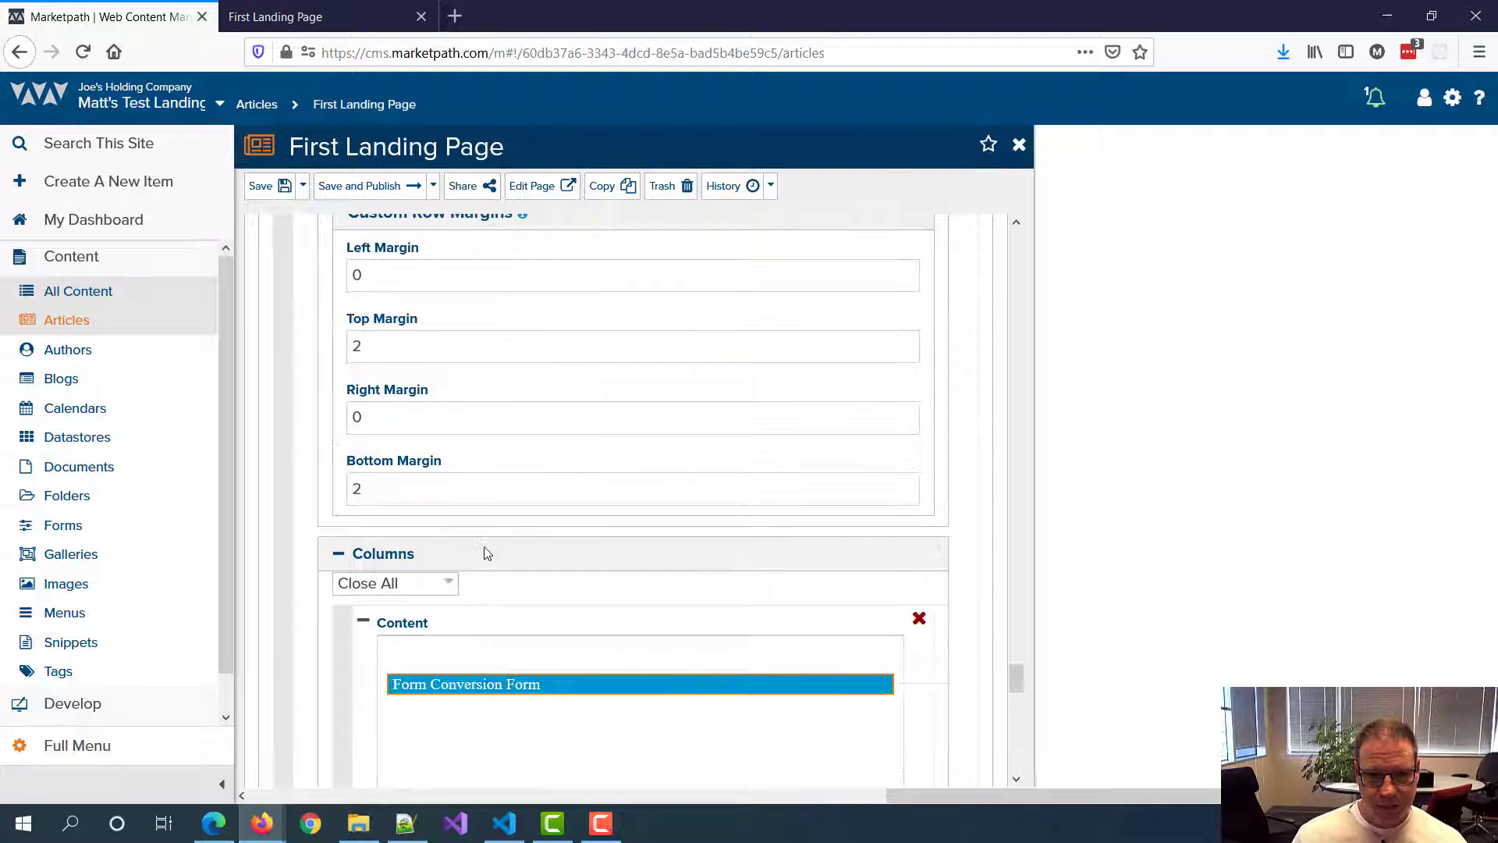
scroll(468, 437, "up", 3)
left_click(410, 398)
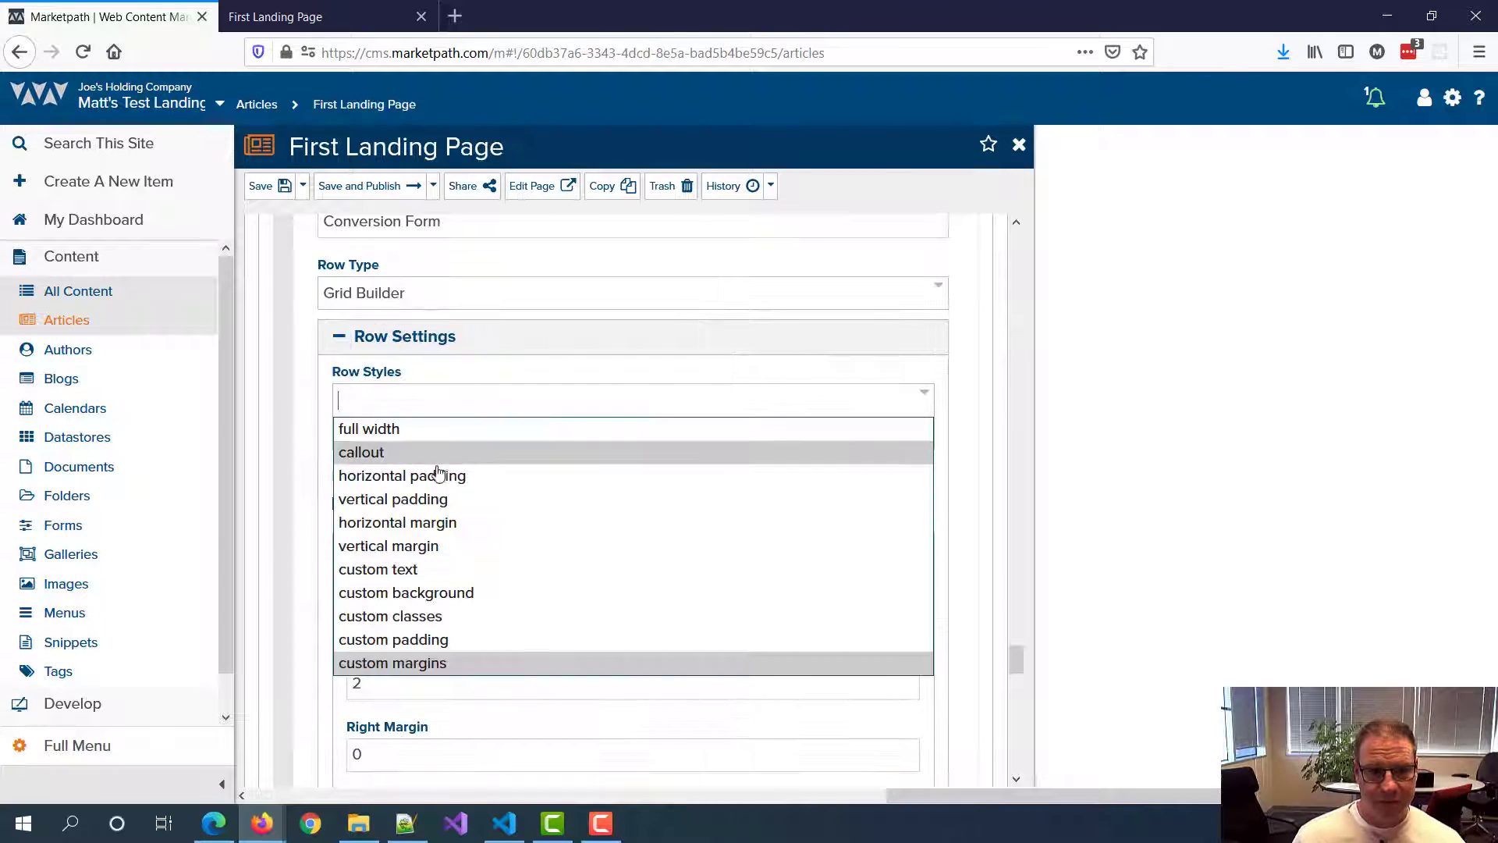
left_click(428, 476)
left_click(430, 401)
left_click(409, 497)
Step: Add the horizontal margin and vertical margin row styles to the Conversion Form row
left_click(428, 406)
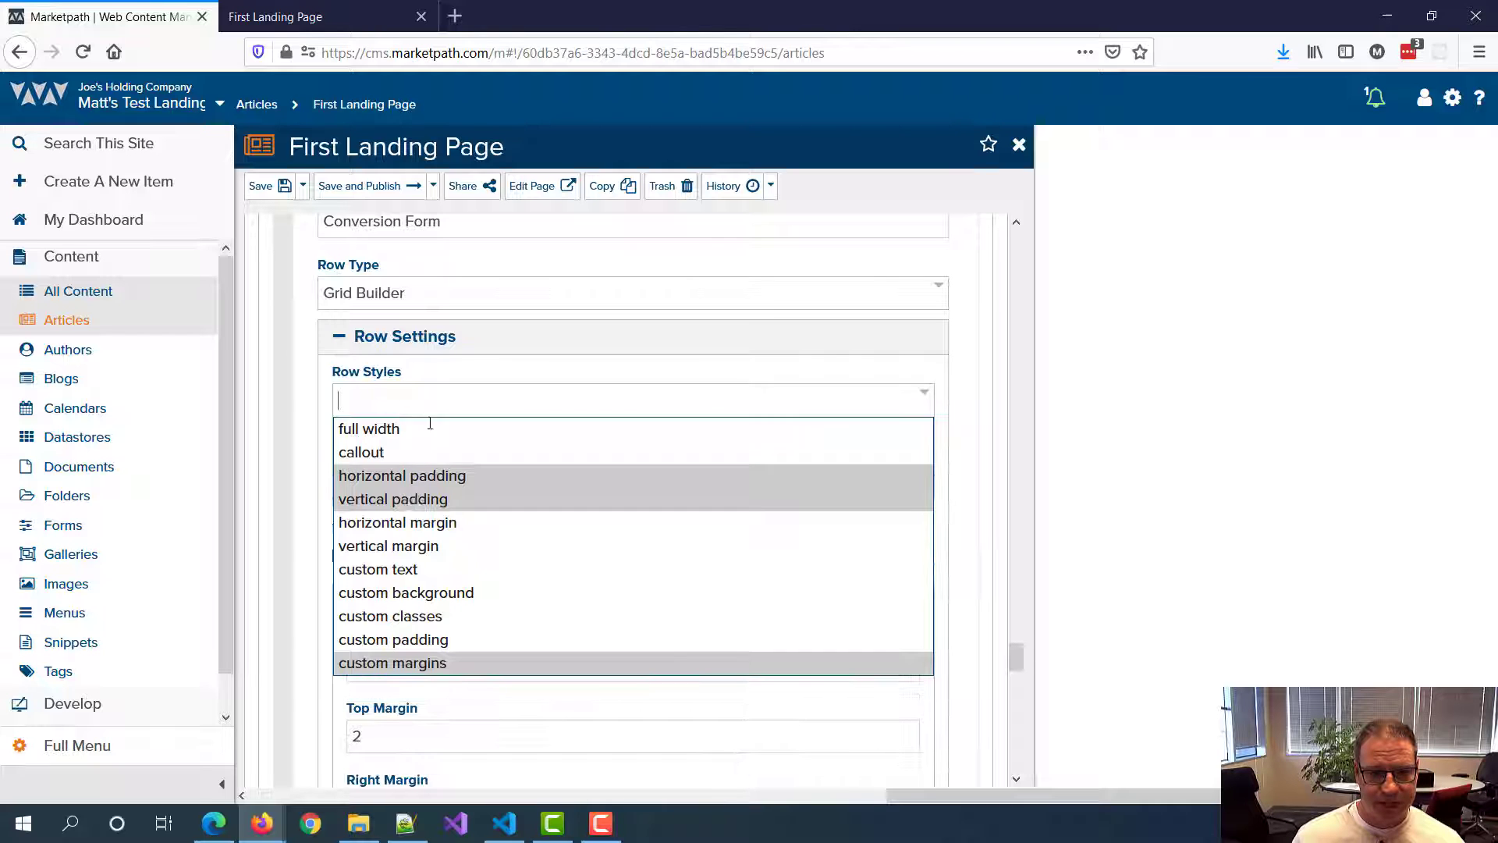
left_click(411, 525)
left_click(430, 406)
left_click(410, 546)
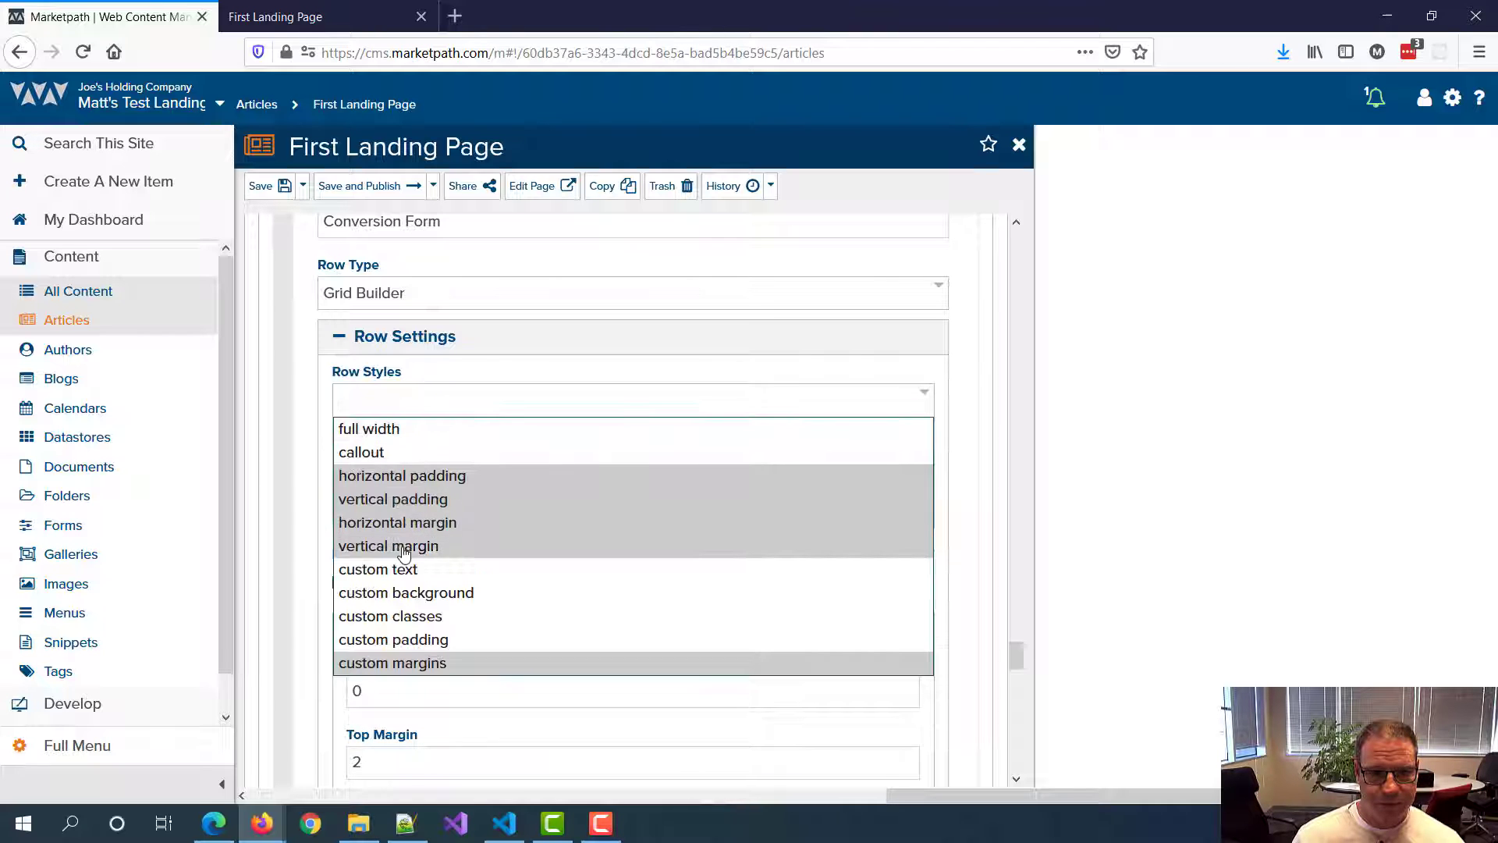
Step: Save and publish the page, check the form row's spacing on the preview page, and return to the editor
left_click(394, 196)
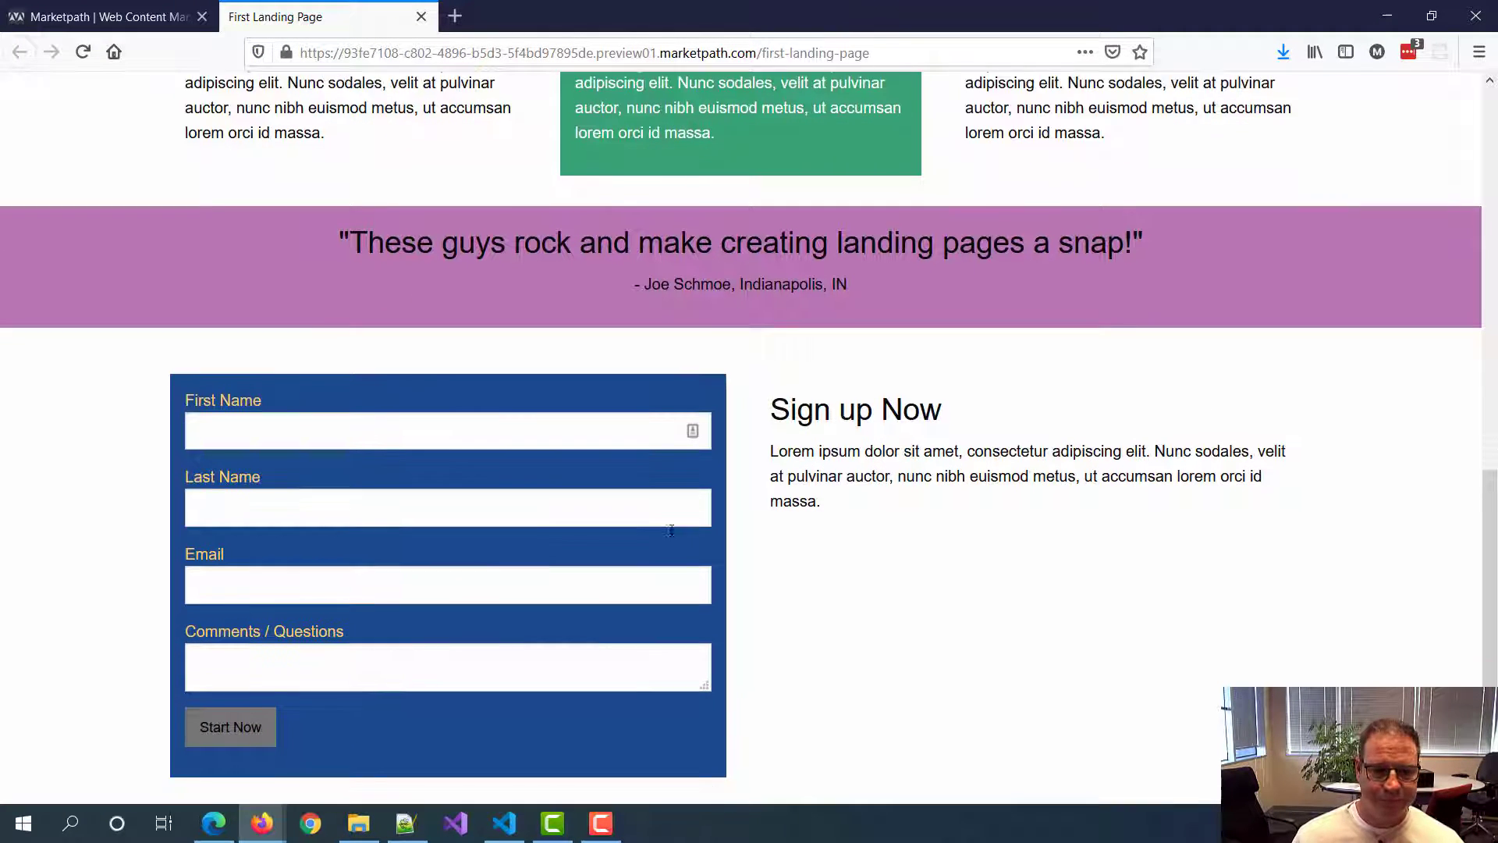
scroll(671, 531, "down", 1)
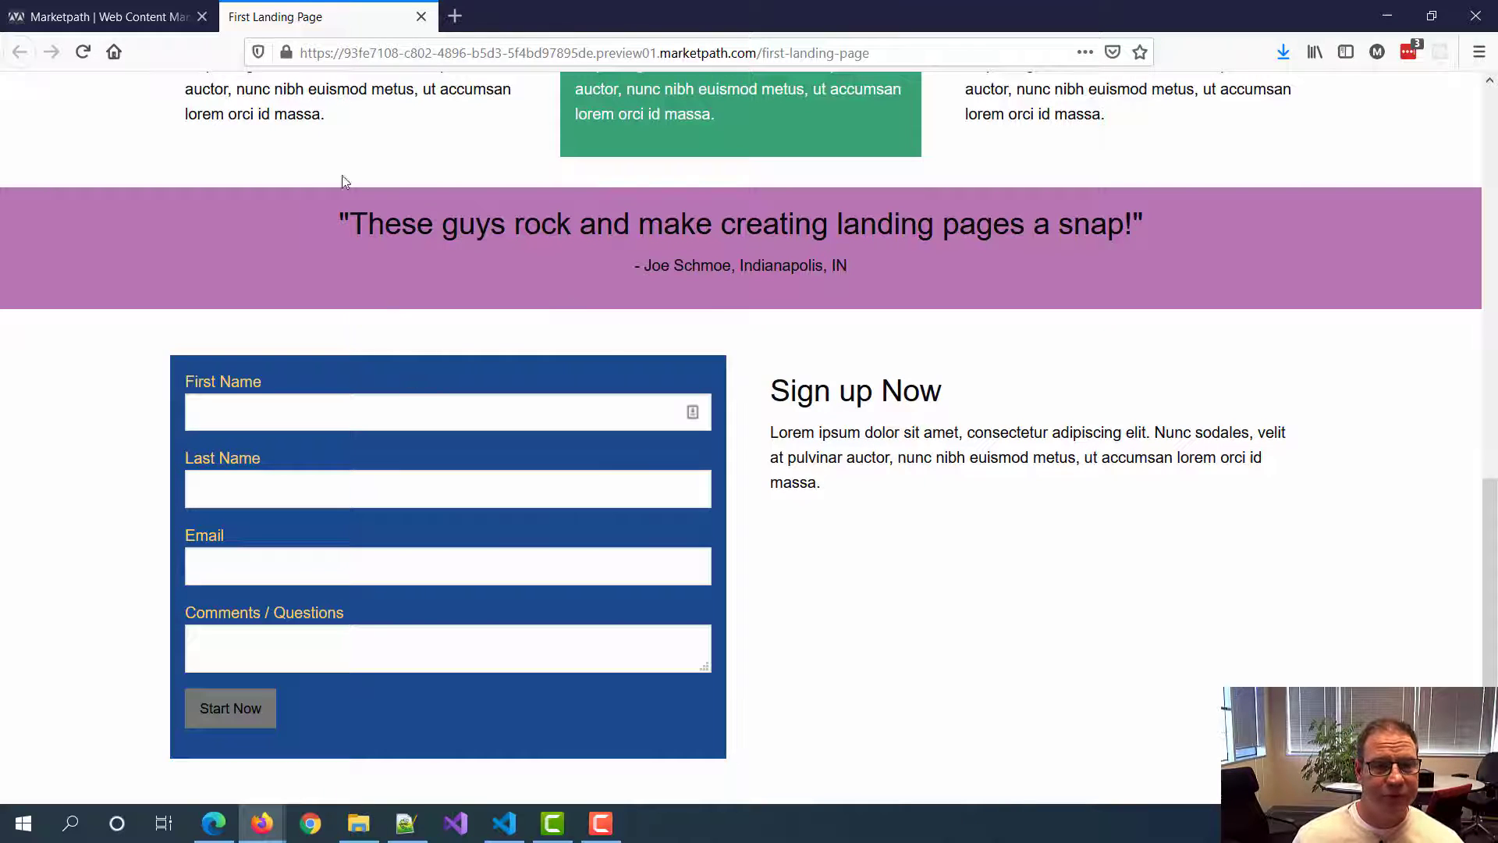
left_click(119, 19)
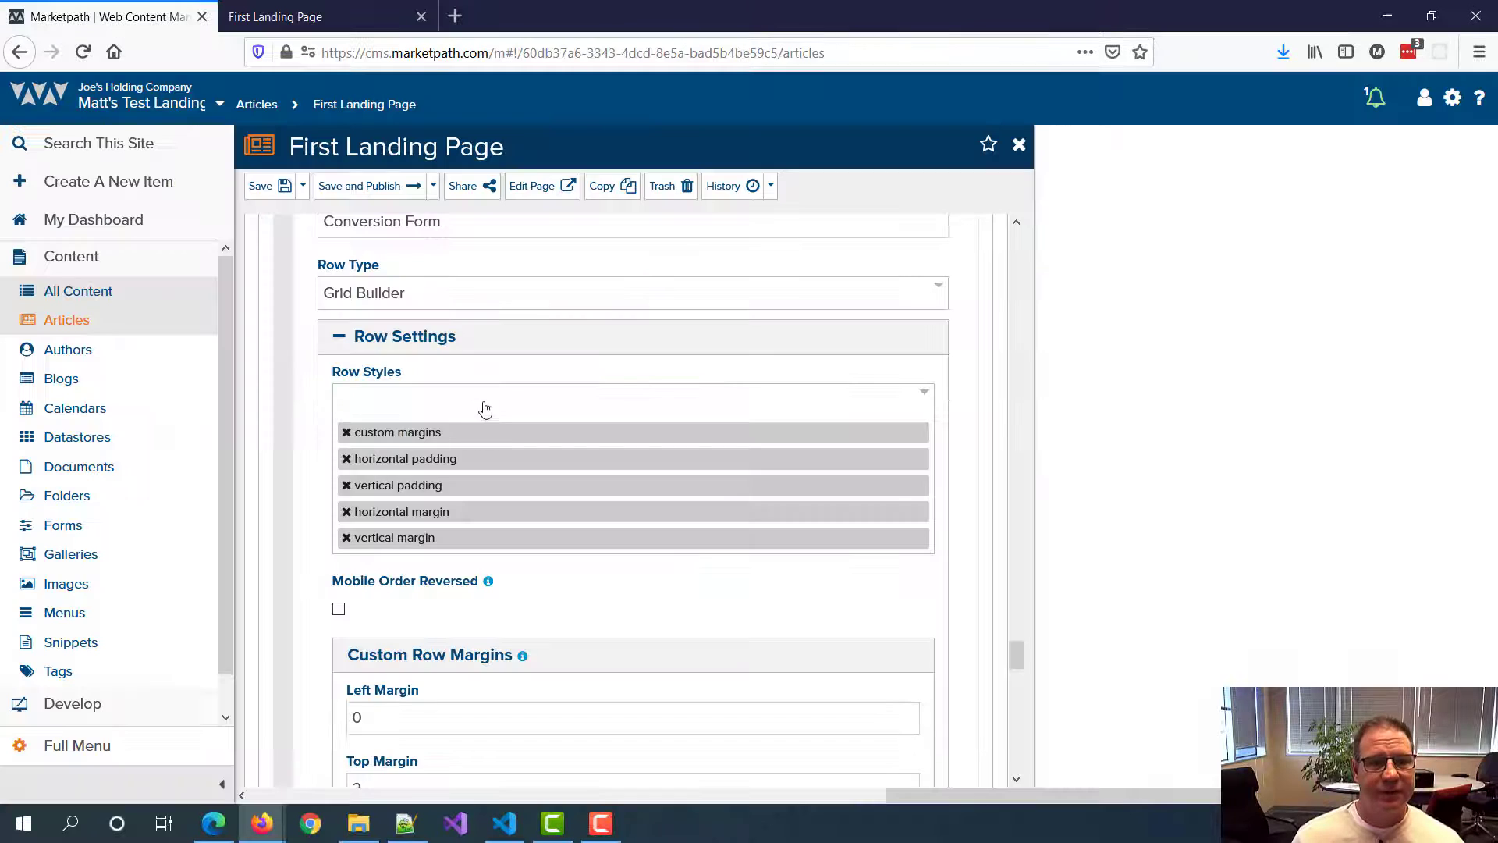
Step: Change the form column's text color to white
scroll(618, 397, "down", 4)
scroll(619, 397, "down", 6)
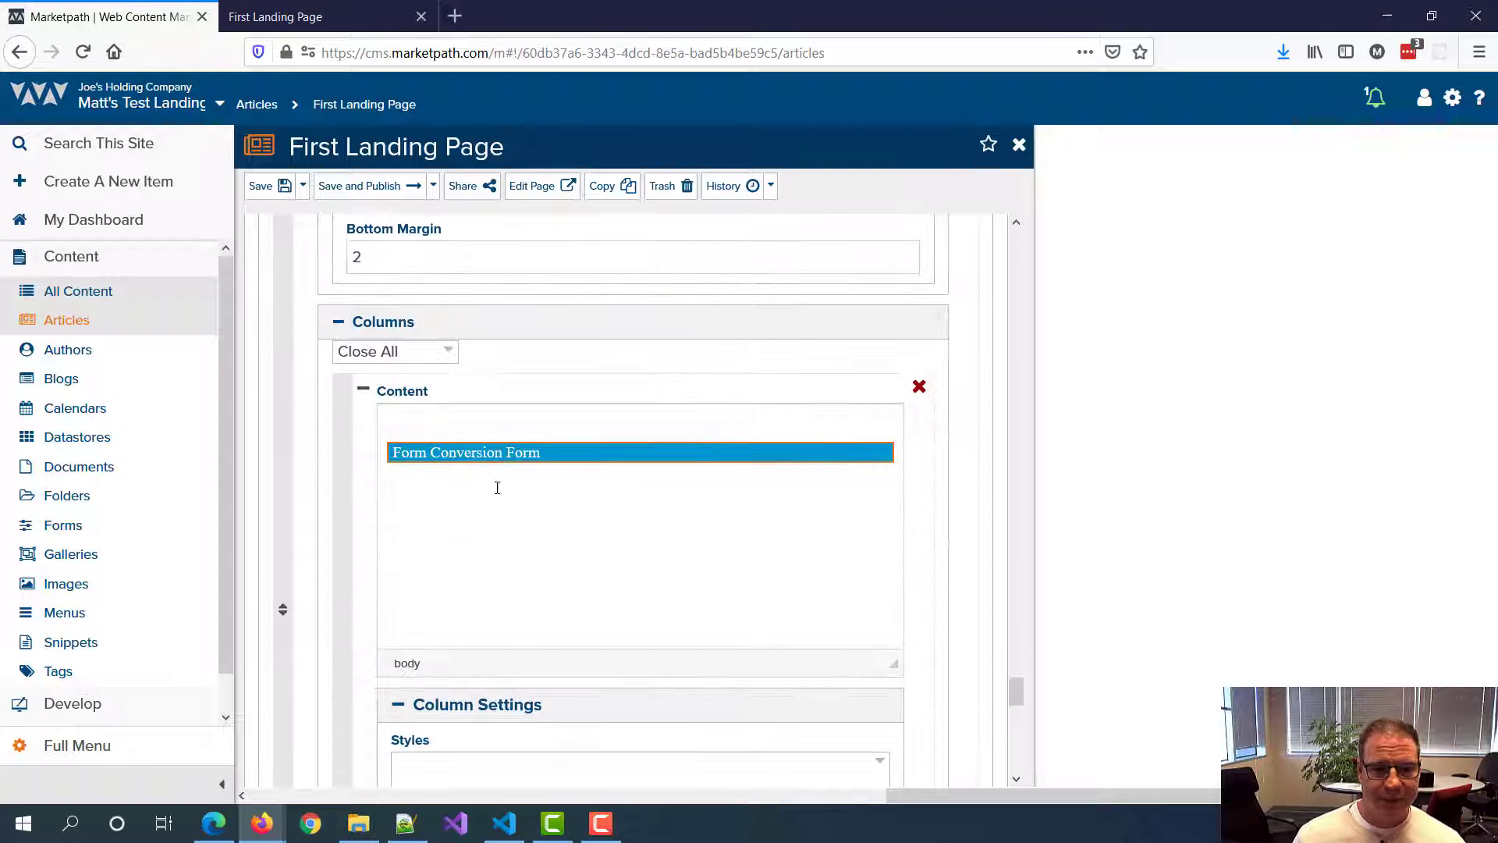
scroll(484, 690, "down", 4)
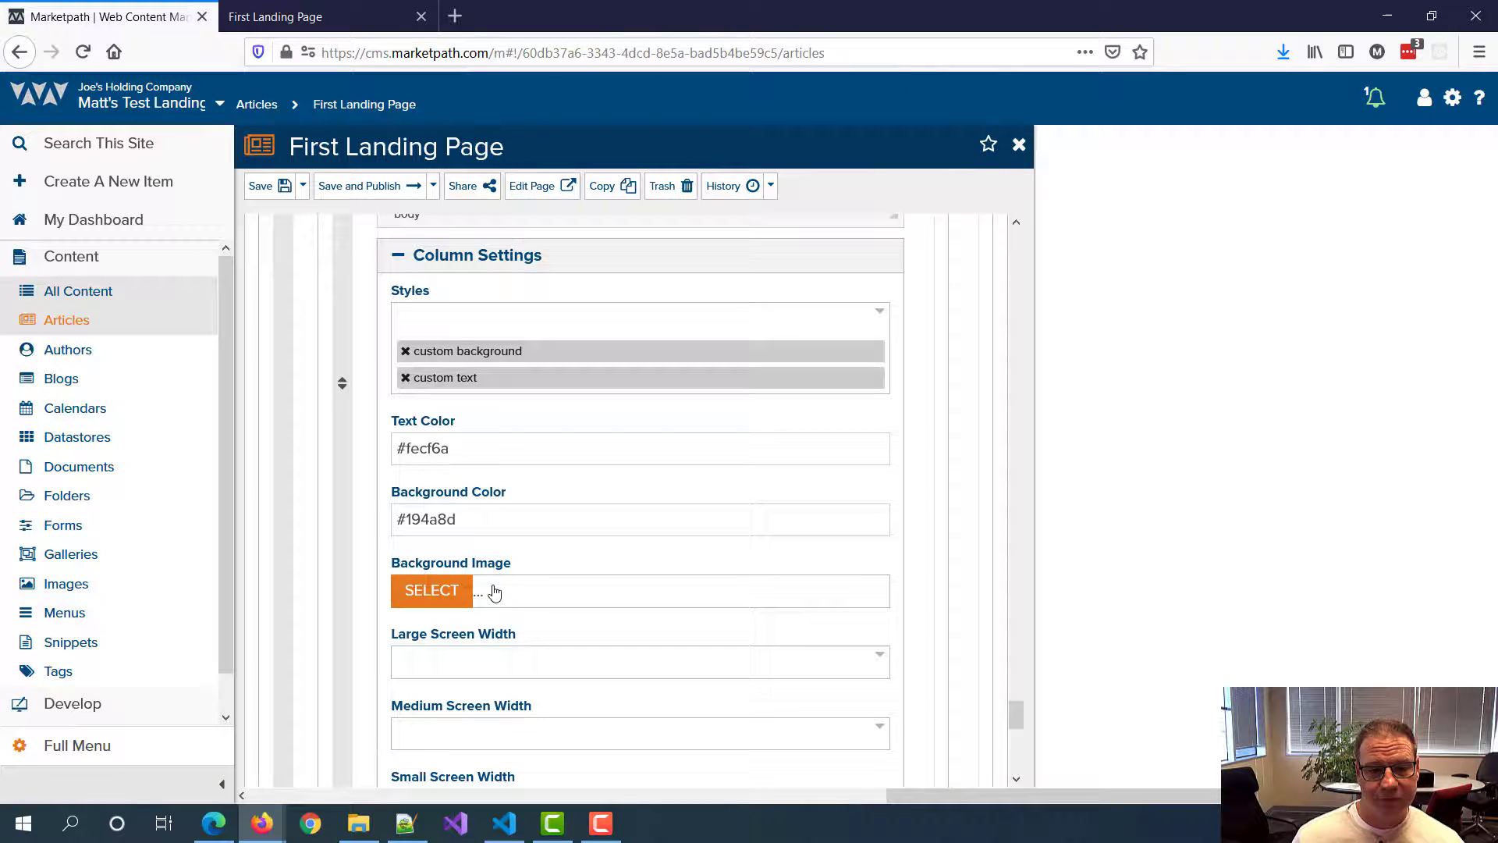
double_click(452, 450)
key("BackSpace")
key("BackSpace")
type("white")
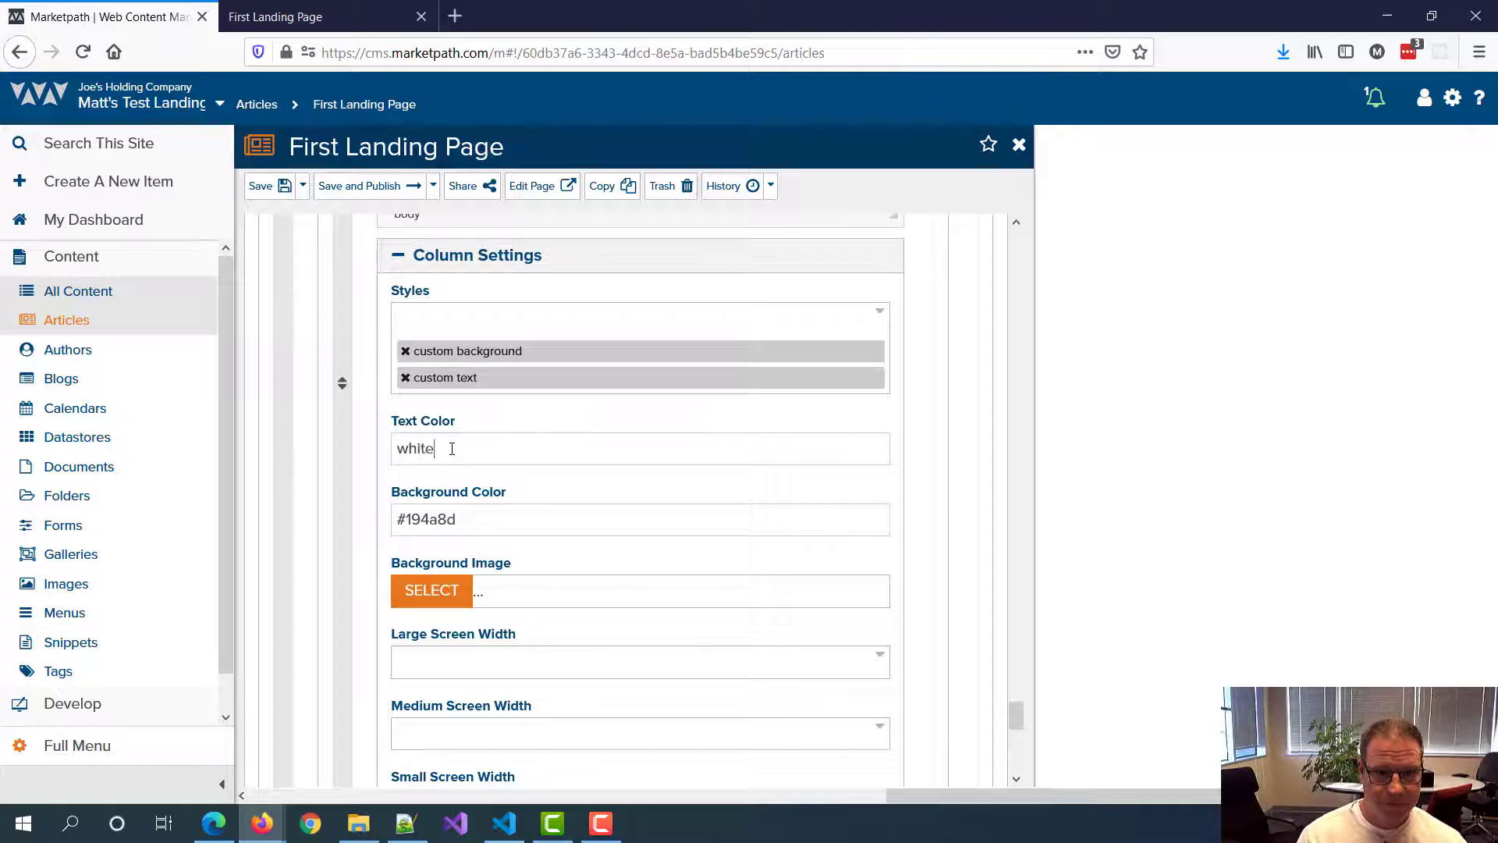
Step: Add the custom padding style to the form column and set its top, right, bottom and left padding to 1
scroll(467, 431, "down", 1)
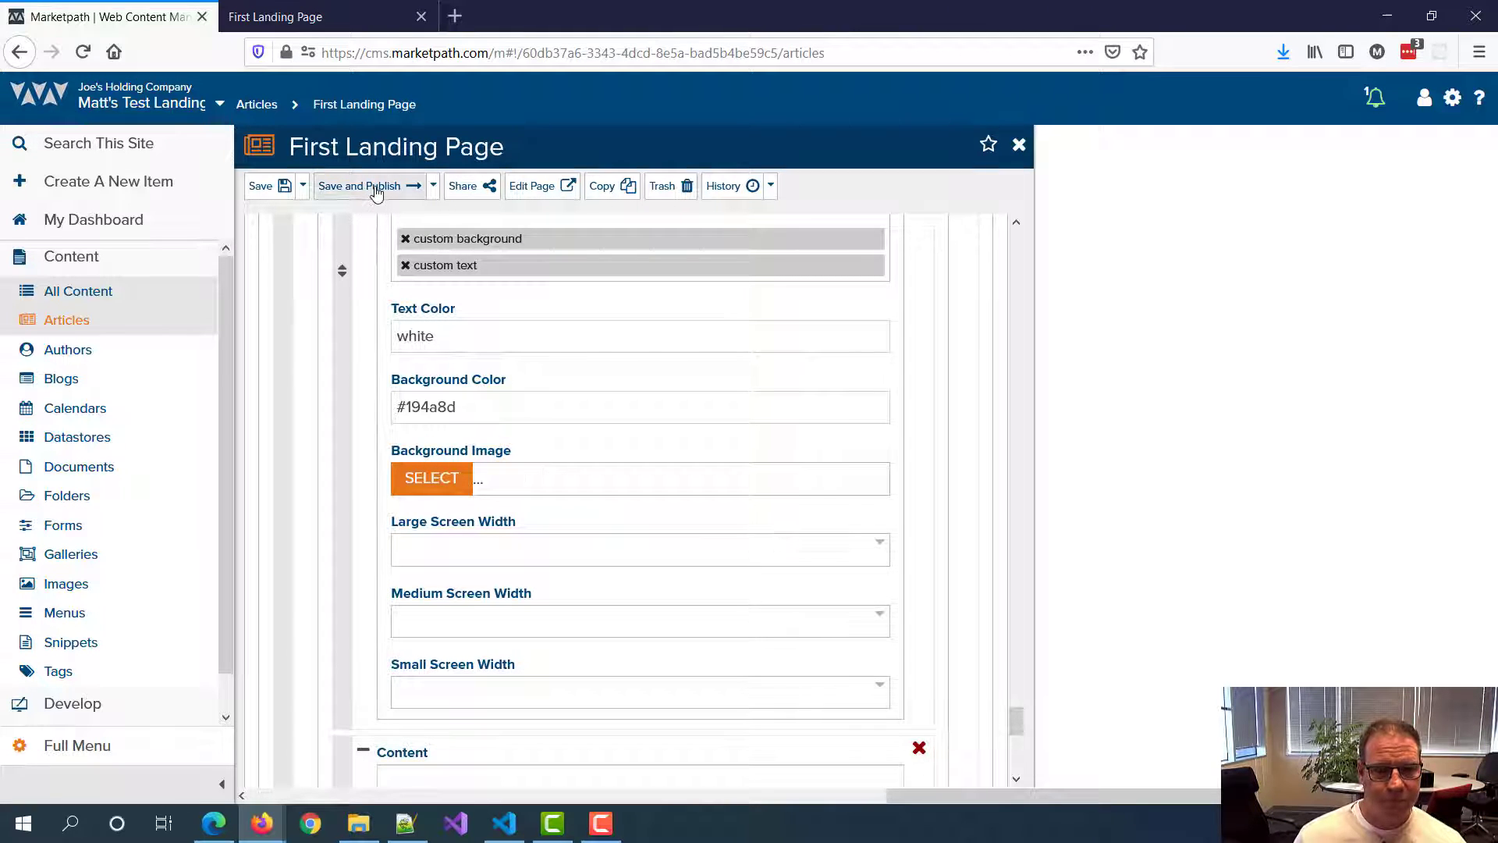
scroll(601, 452, "down", 1)
scroll(547, 398, "up", 2)
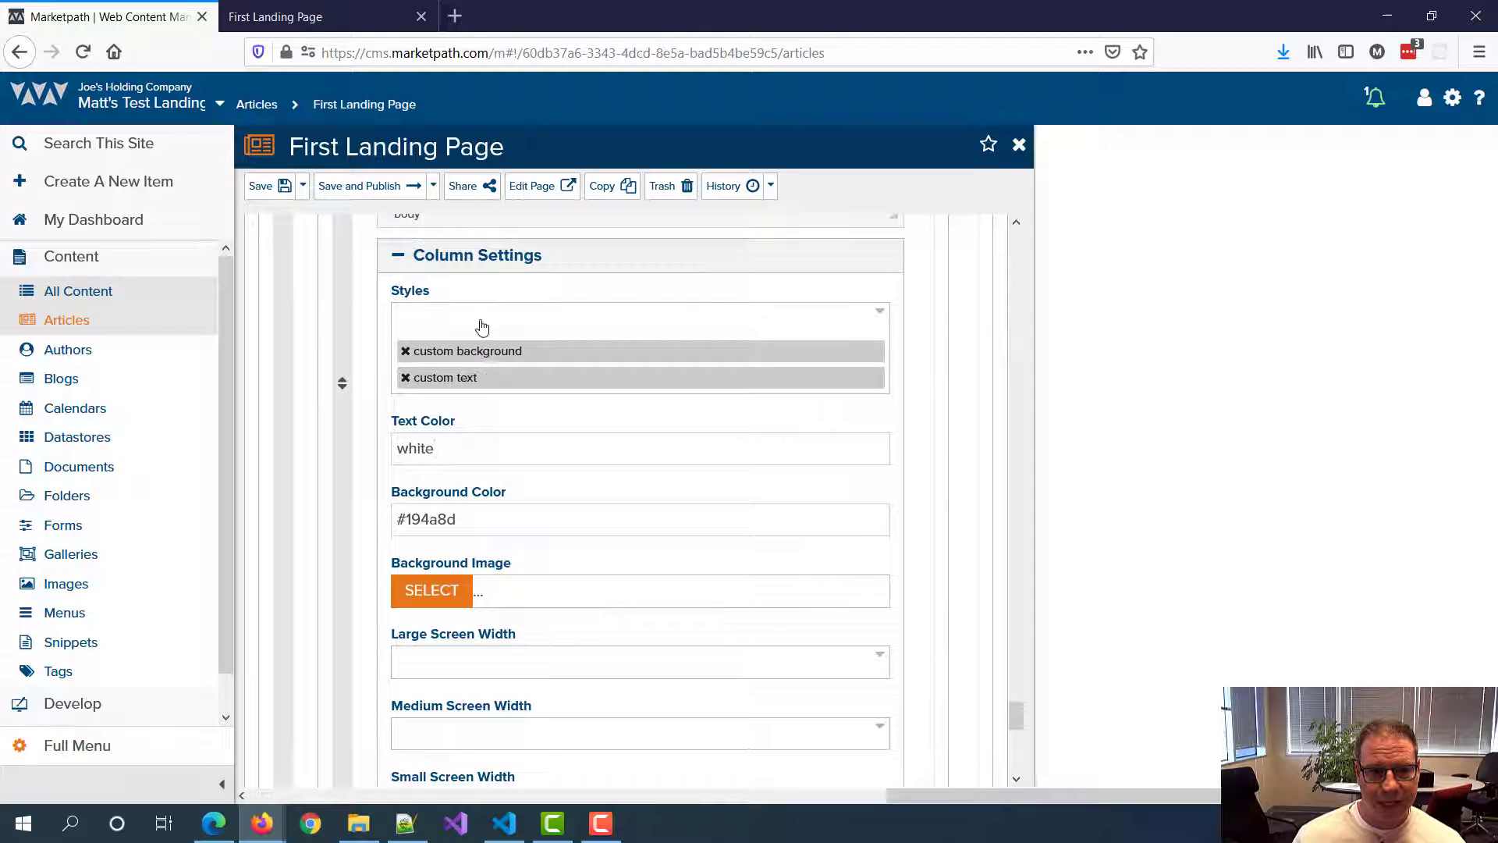
left_click(482, 326)
left_click(495, 437)
scroll(578, 424, "down", 1)
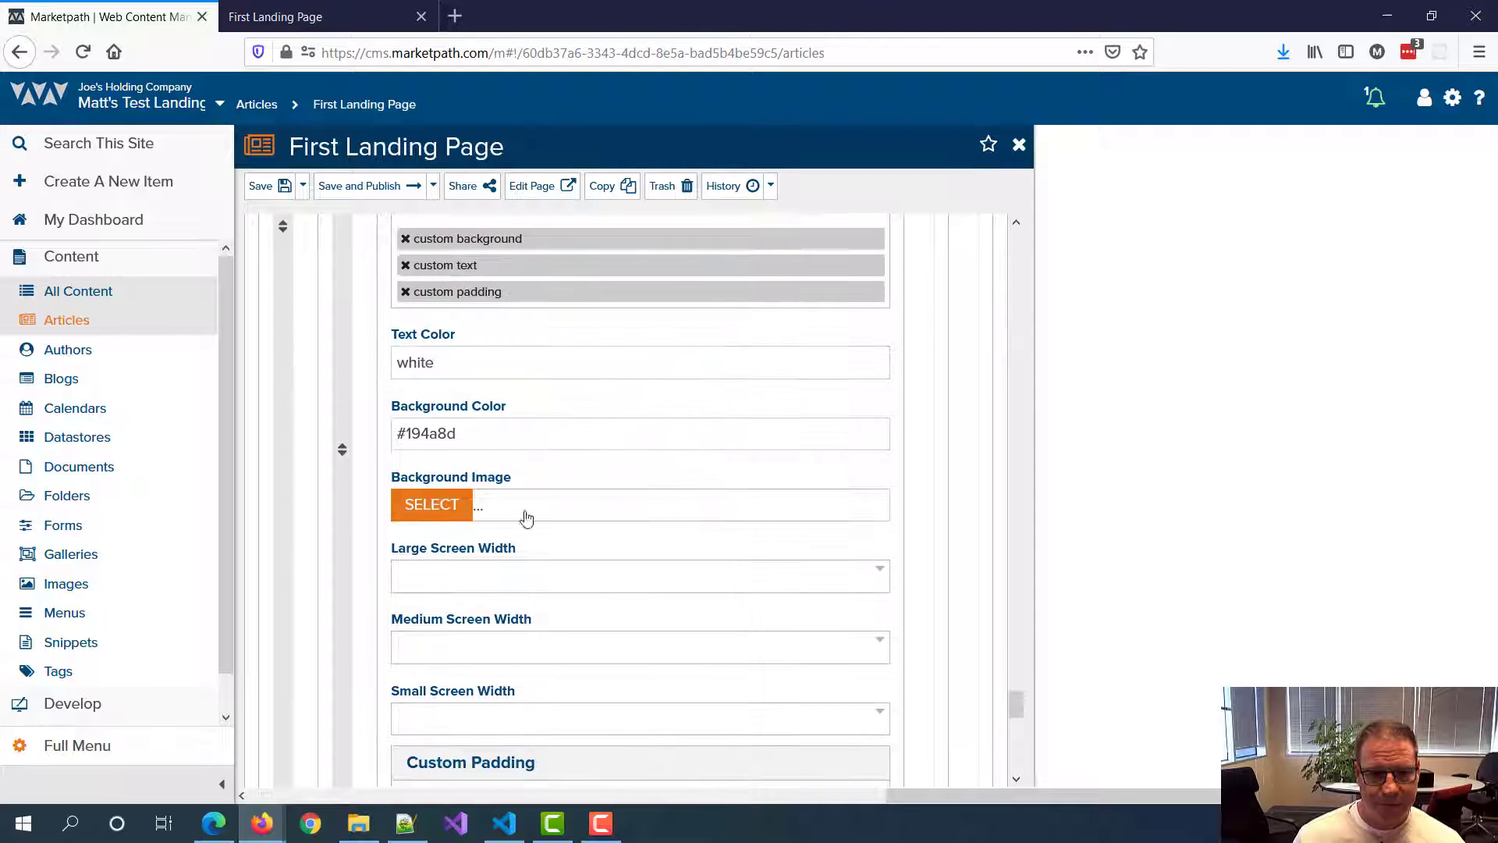
scroll(526, 519, "down", 5)
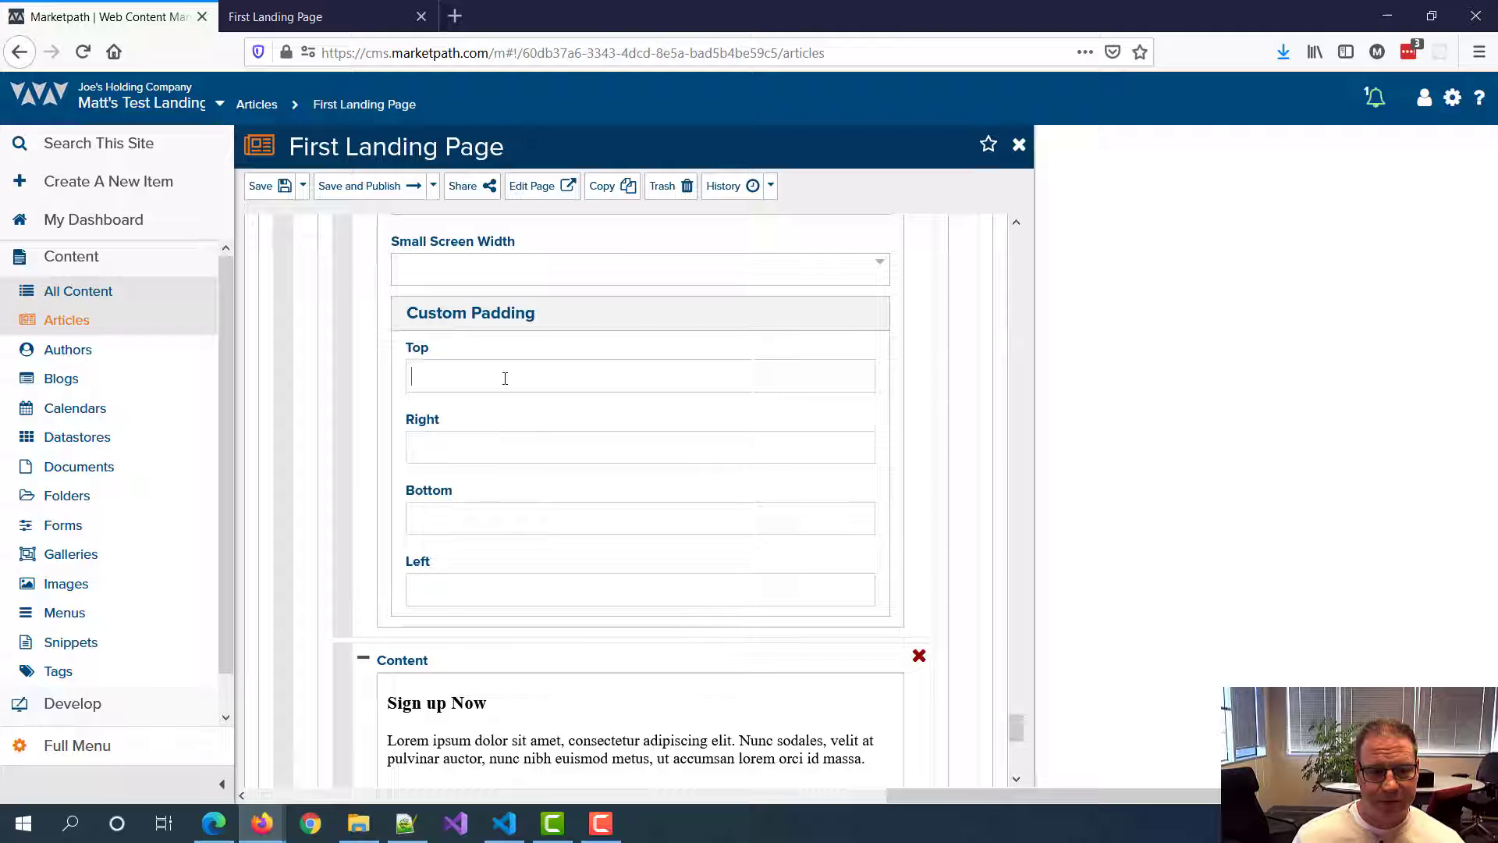
left_click(472, 457)
type("1")
left_click(470, 514)
type("1")
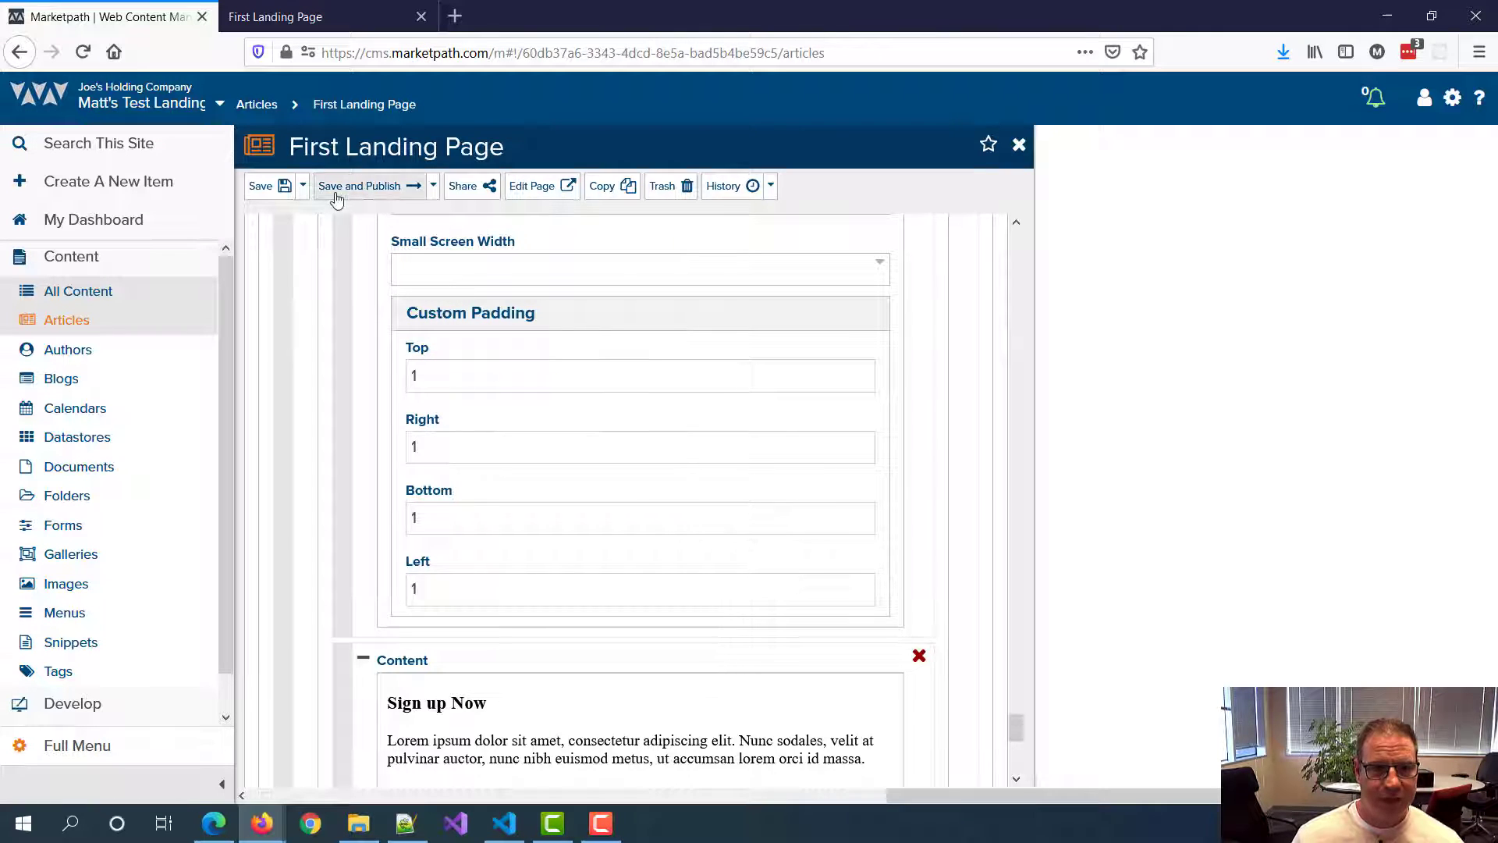
Step: Save and publish the page and refresh the preview to check the form's white text and padding
left_click(343, 187)
left_click(349, 23)
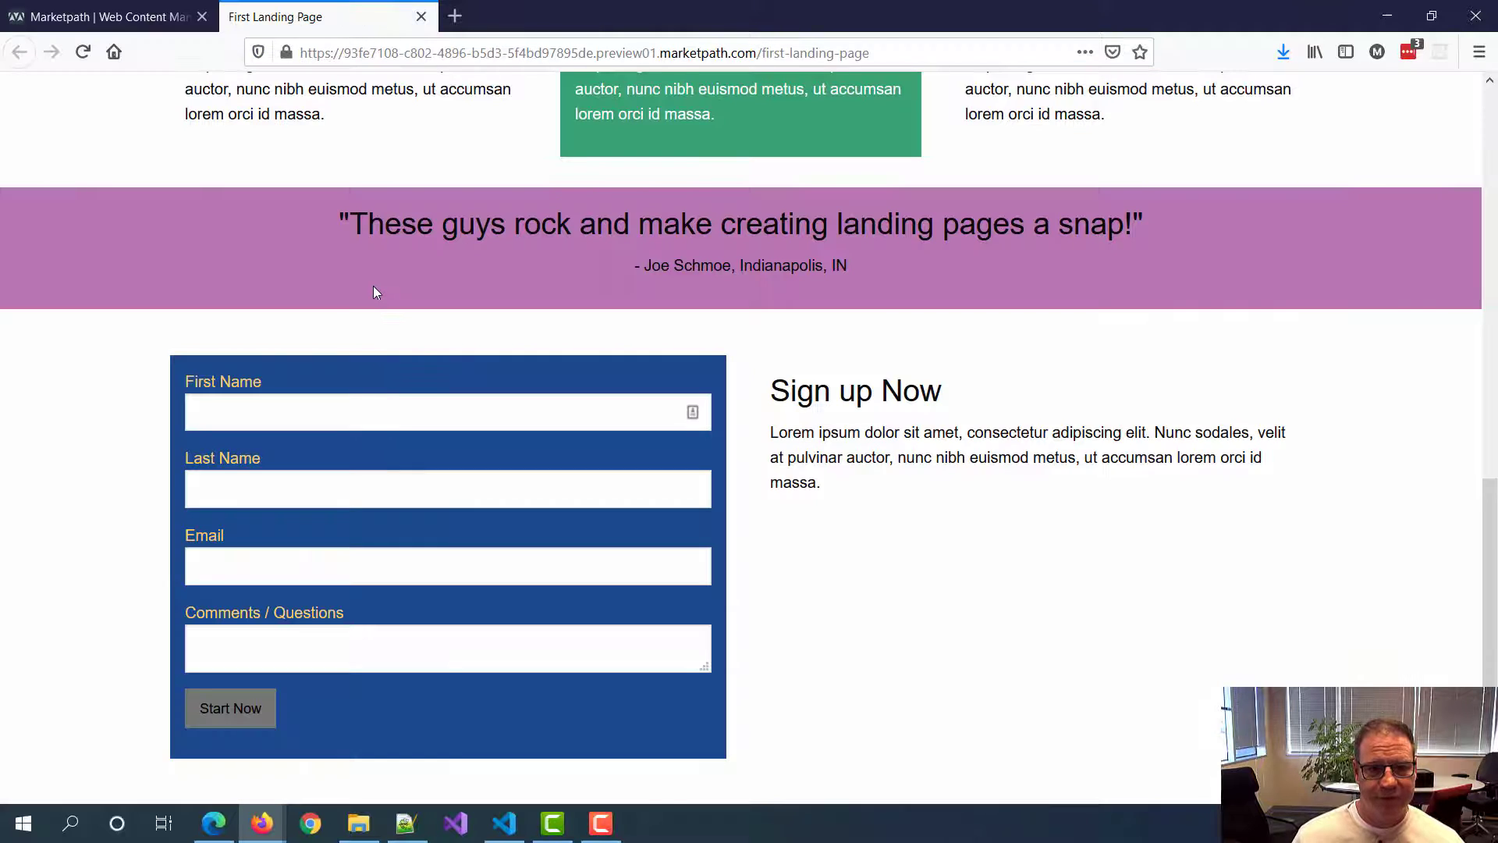
key("F5")
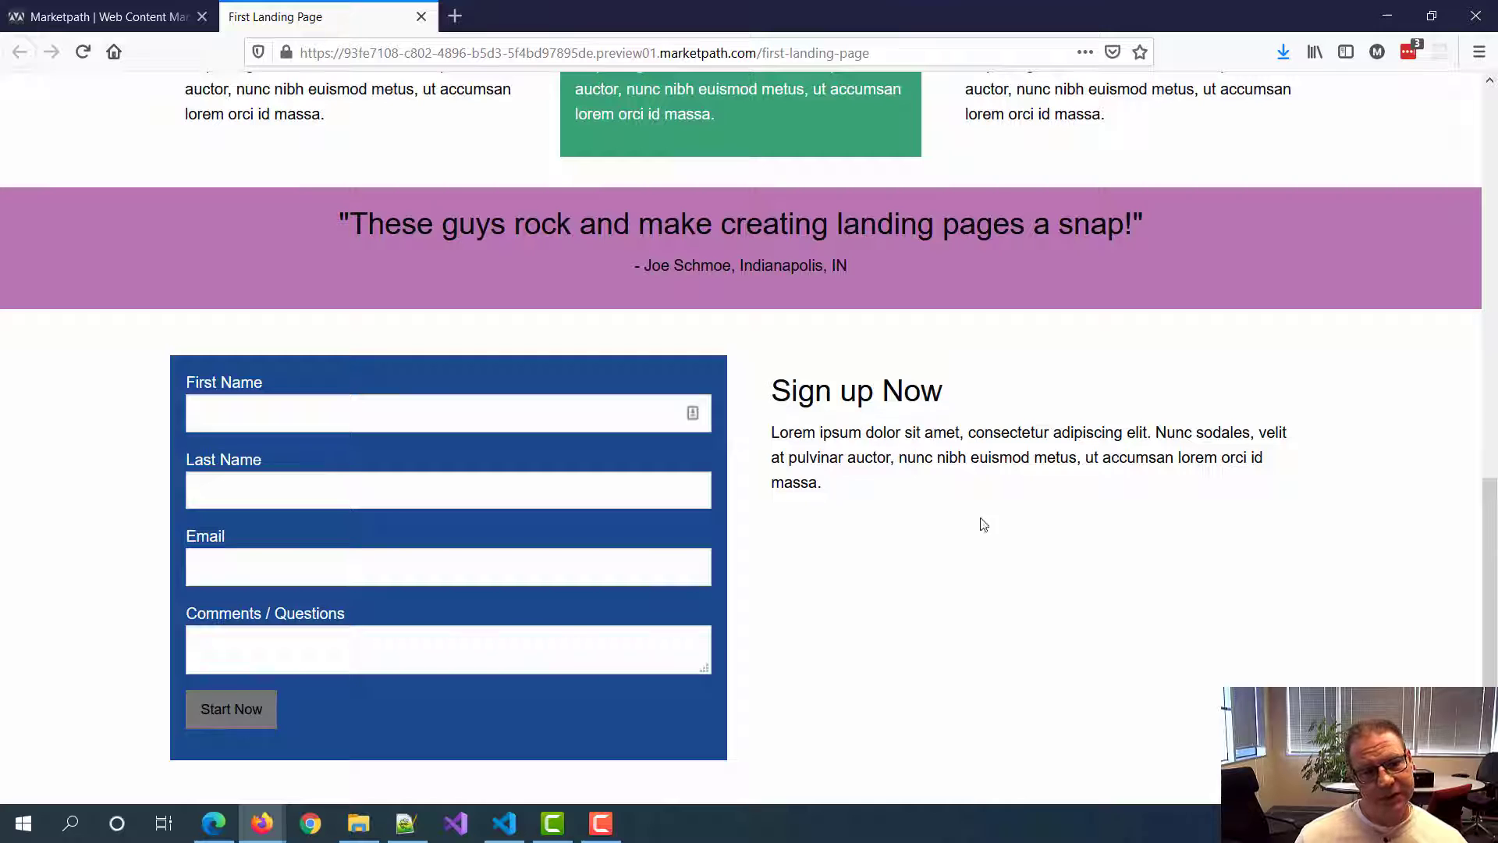
Step: Restore the preview window to a smaller size and compare the landing page's layout at wide and narrow window widths
scroll(923, 534, "down", 1)
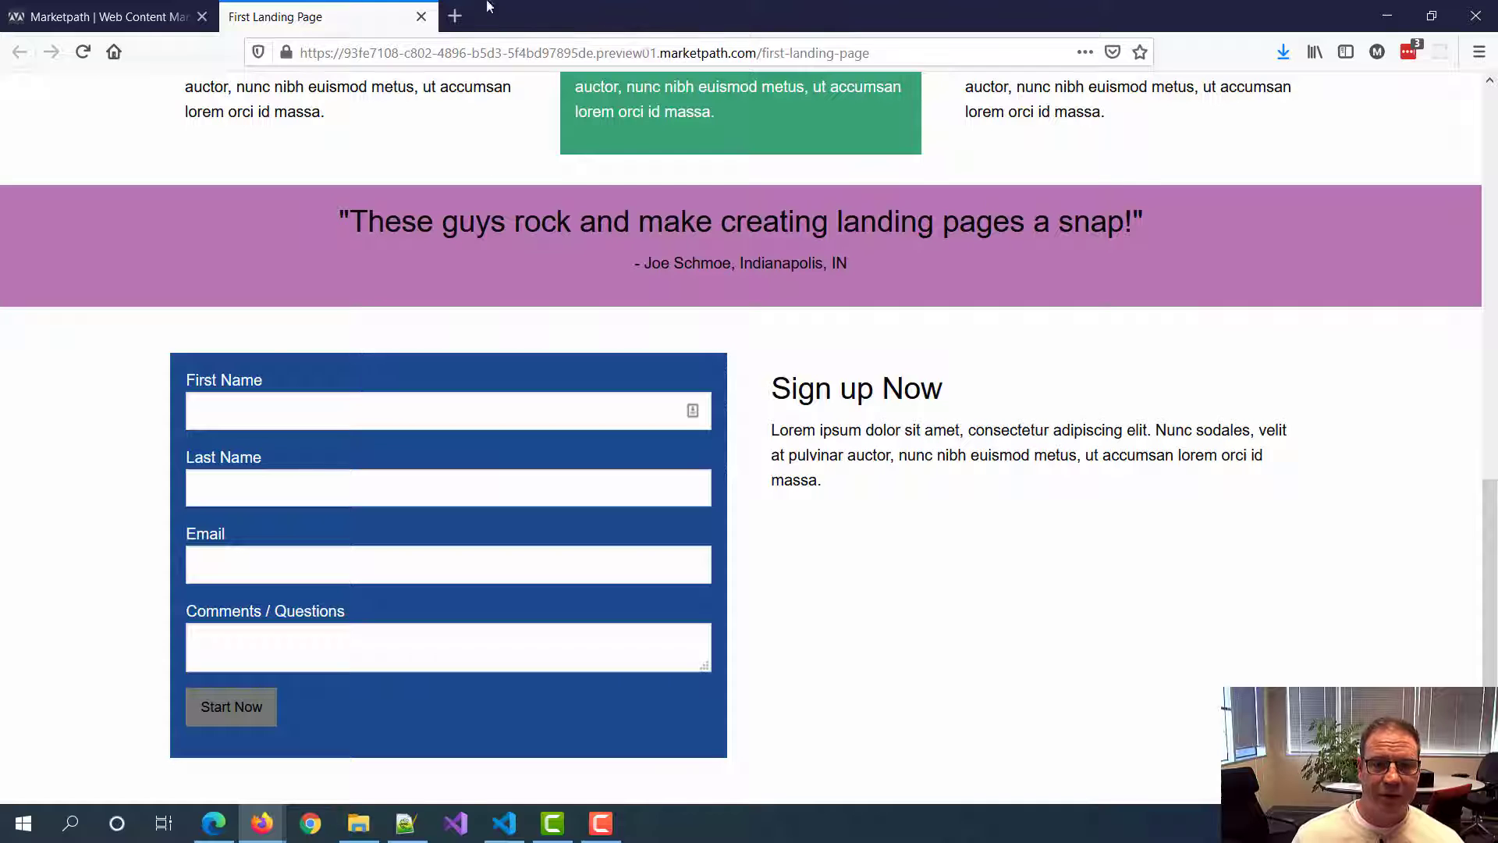
double_click(1176, 23)
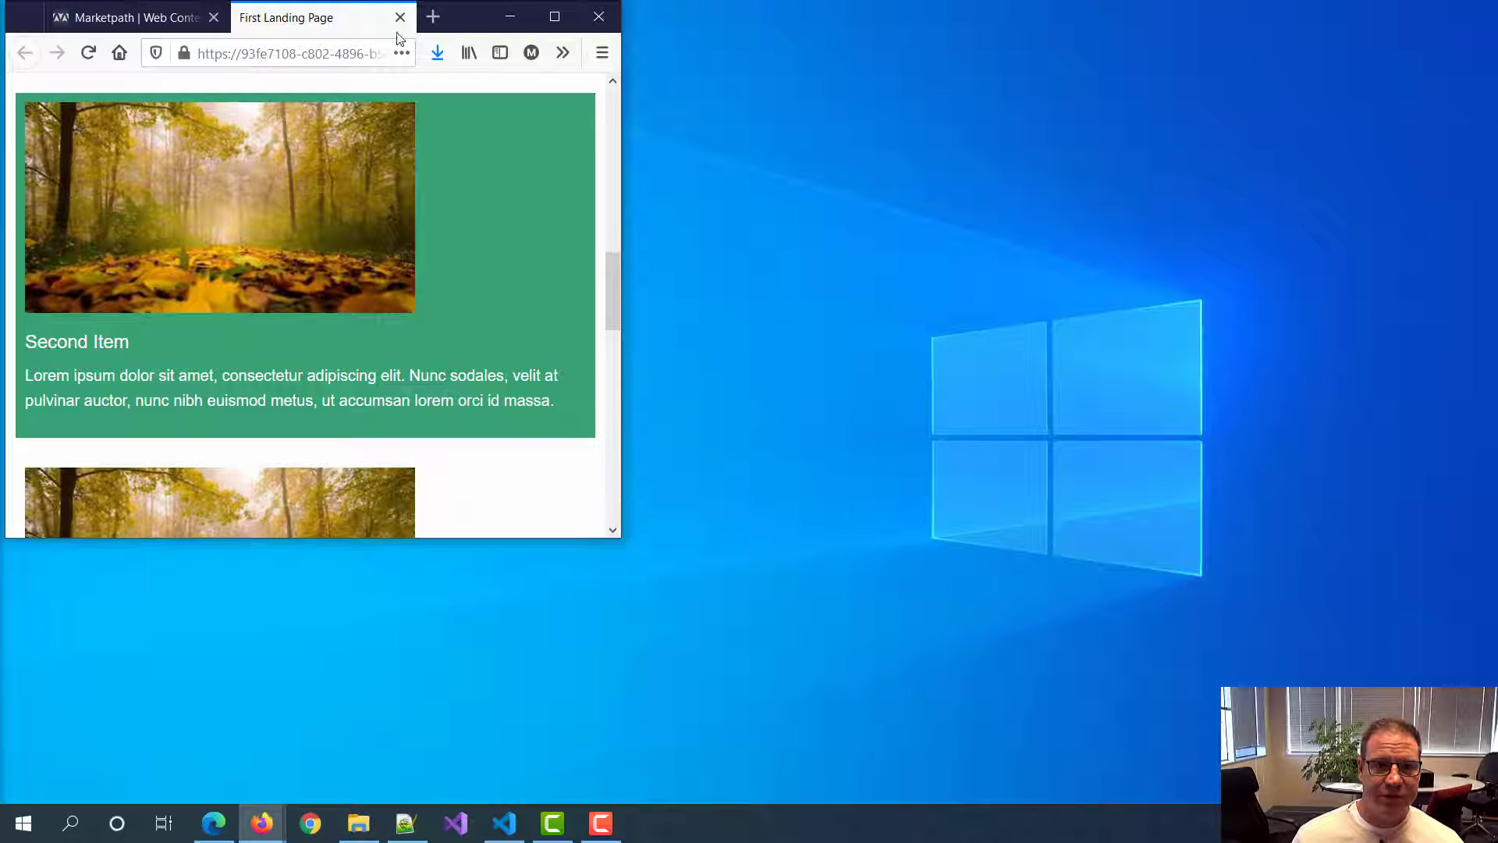
left_click_drag(460, 26, 584, 88)
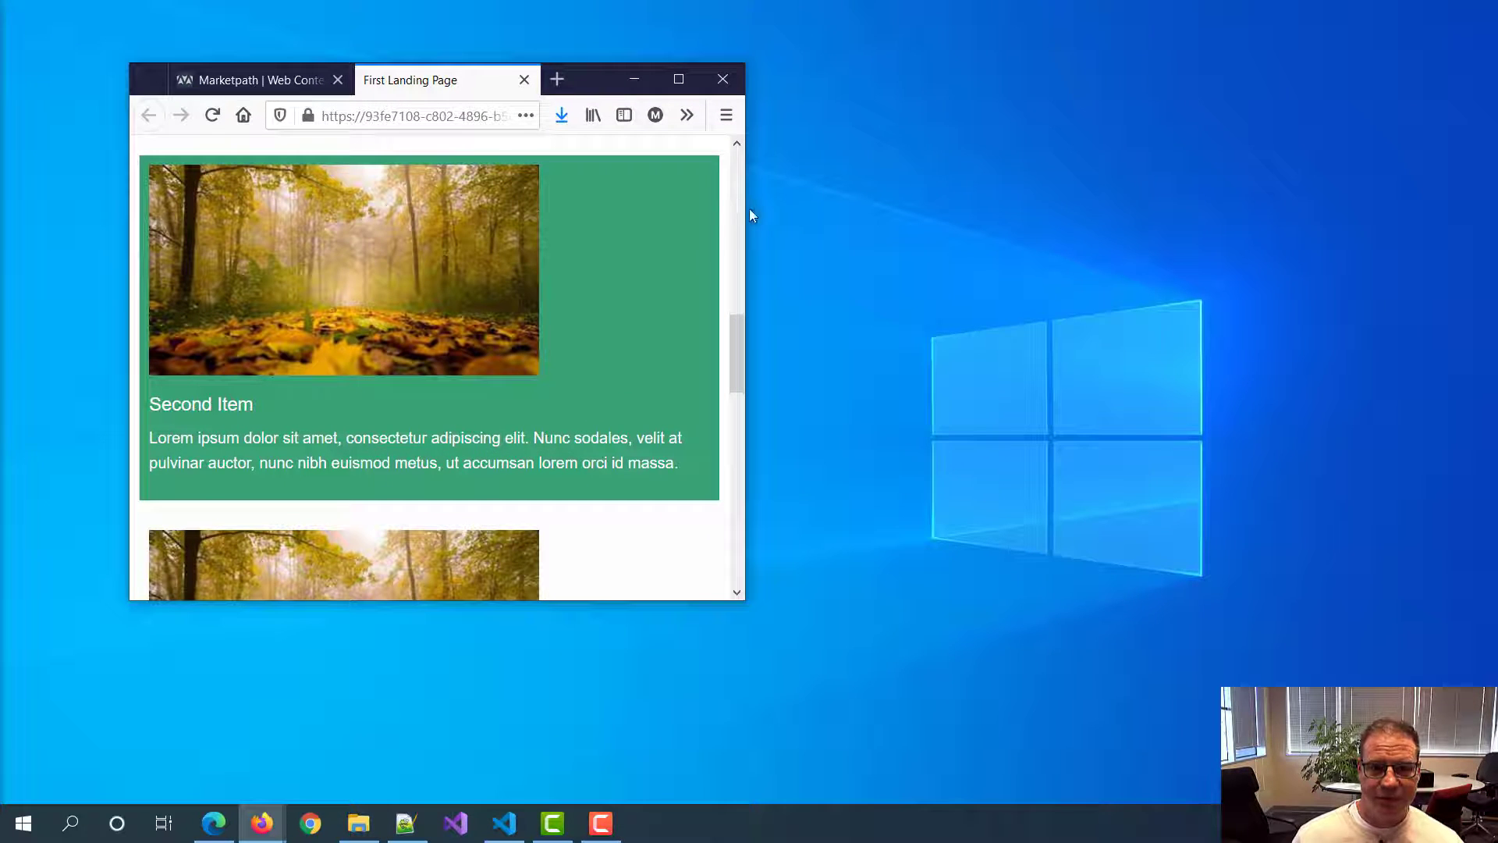
left_click_drag(746, 213, 1383, 222)
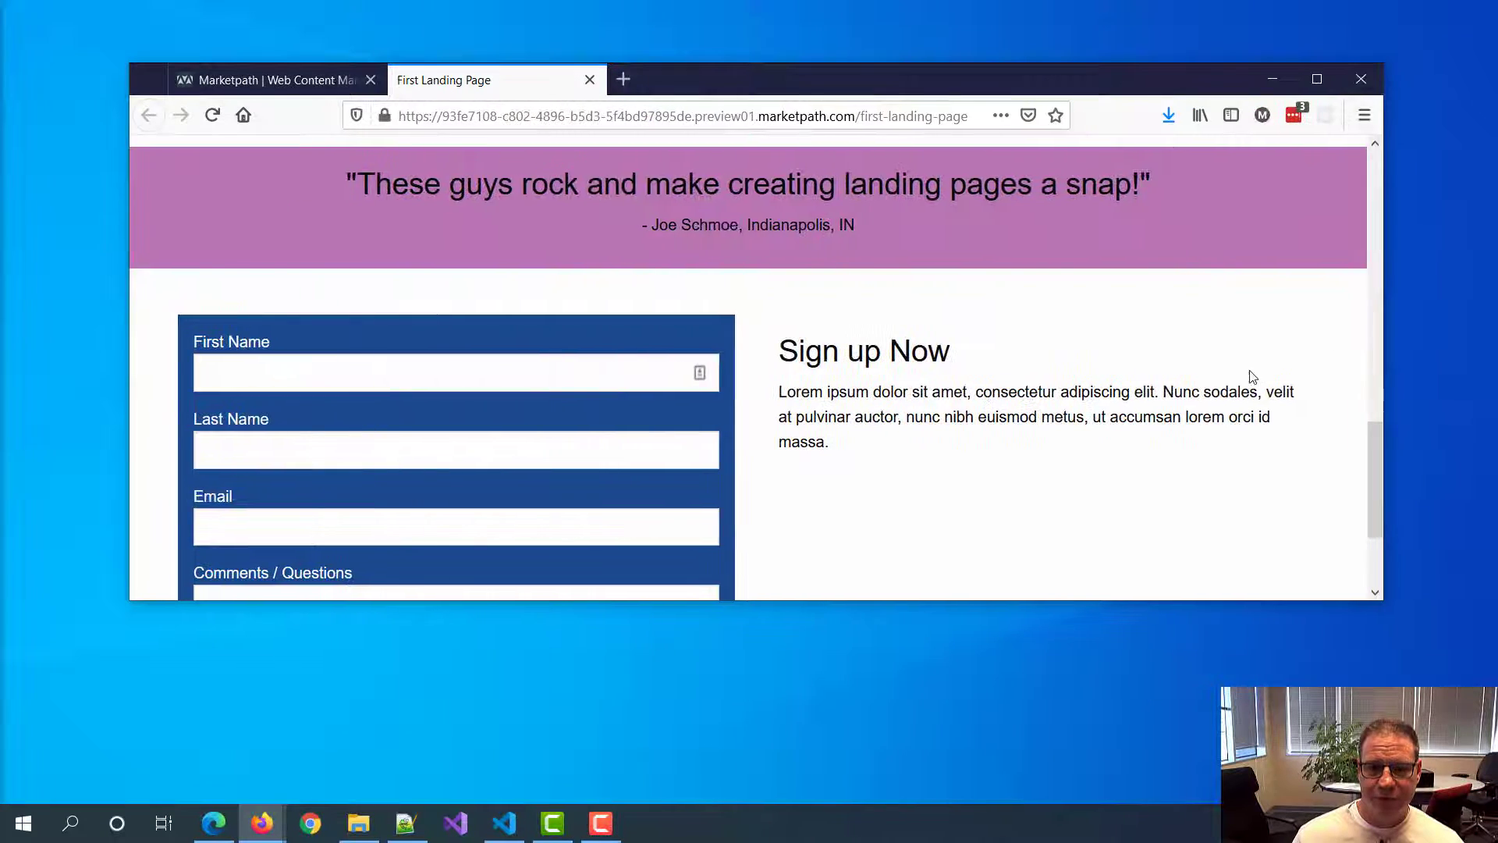
scroll(1248, 372, "up", 12)
scroll(1328, 315, "down", 2)
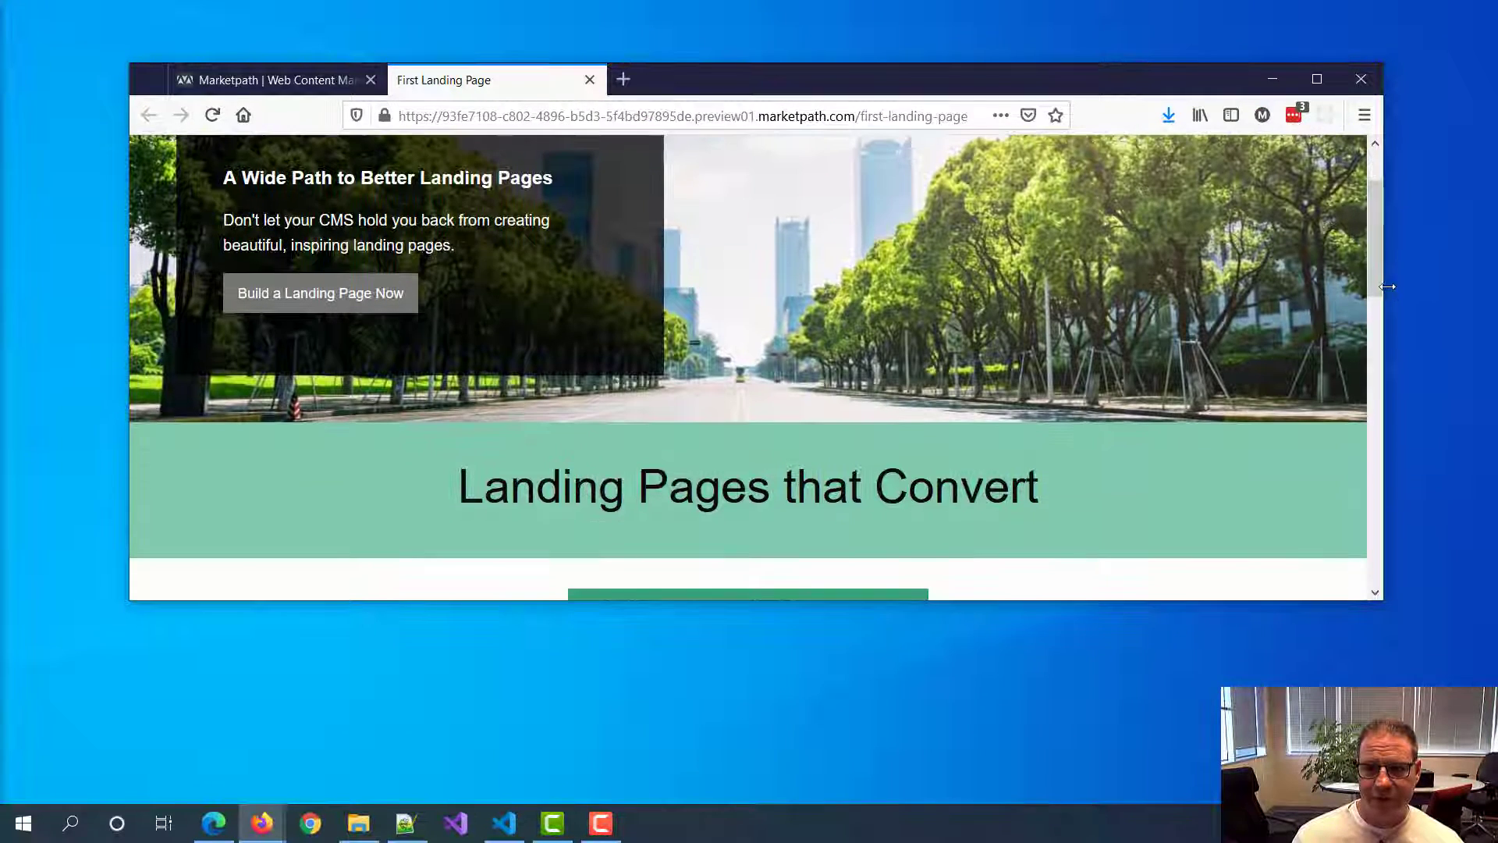
scroll(1350, 283, "down", 2)
left_click_drag(1383, 301, 696, 375)
Step: Examine how the item columns, the testimonial, the form and the Sign up Now text stack on the preview in the narrow window
scroll(551, 445, "down", 4)
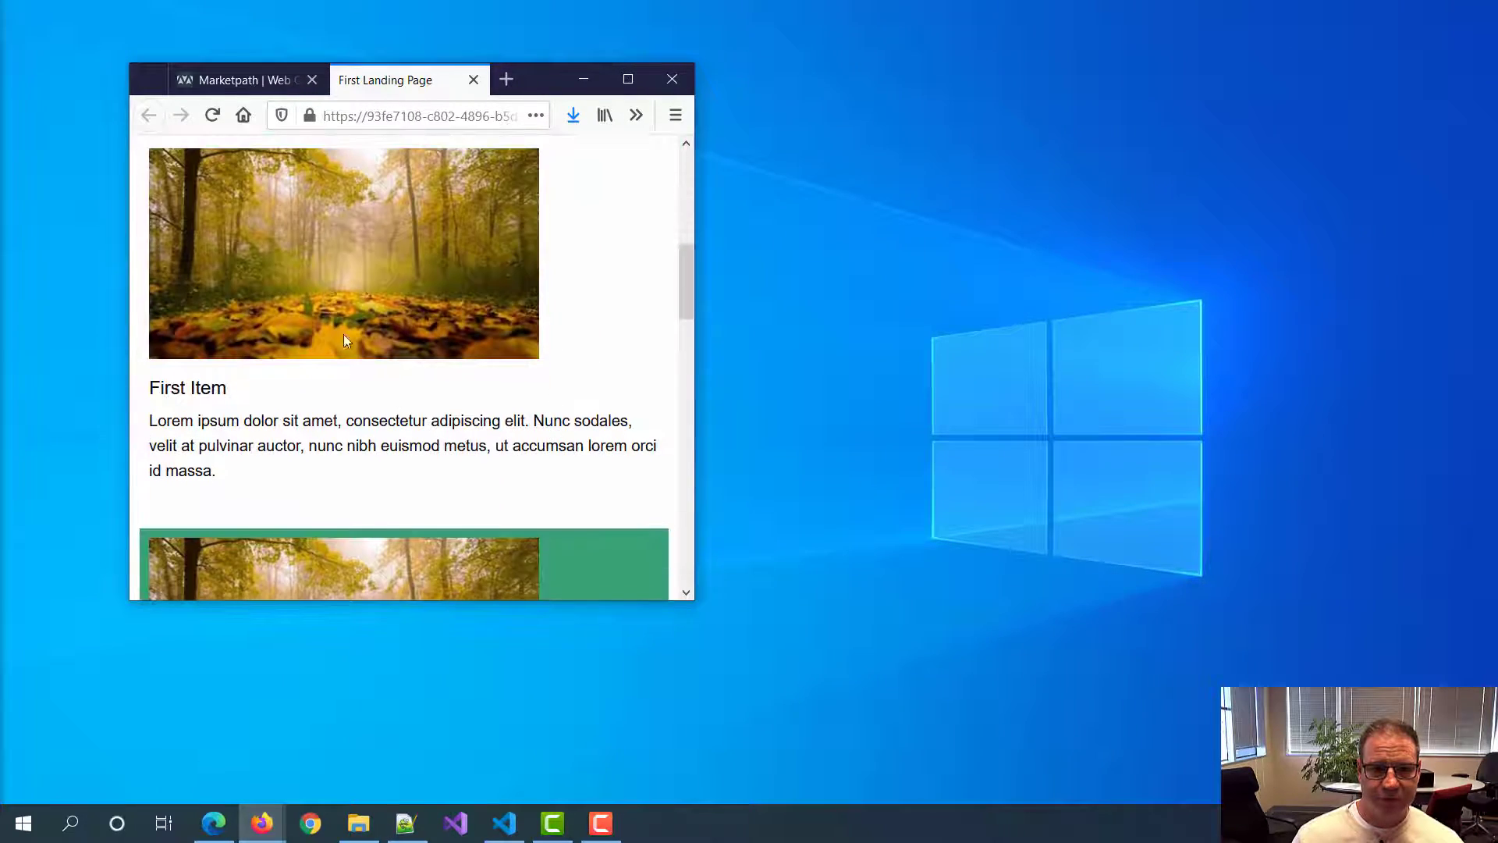
scroll(346, 340, "down", 7)
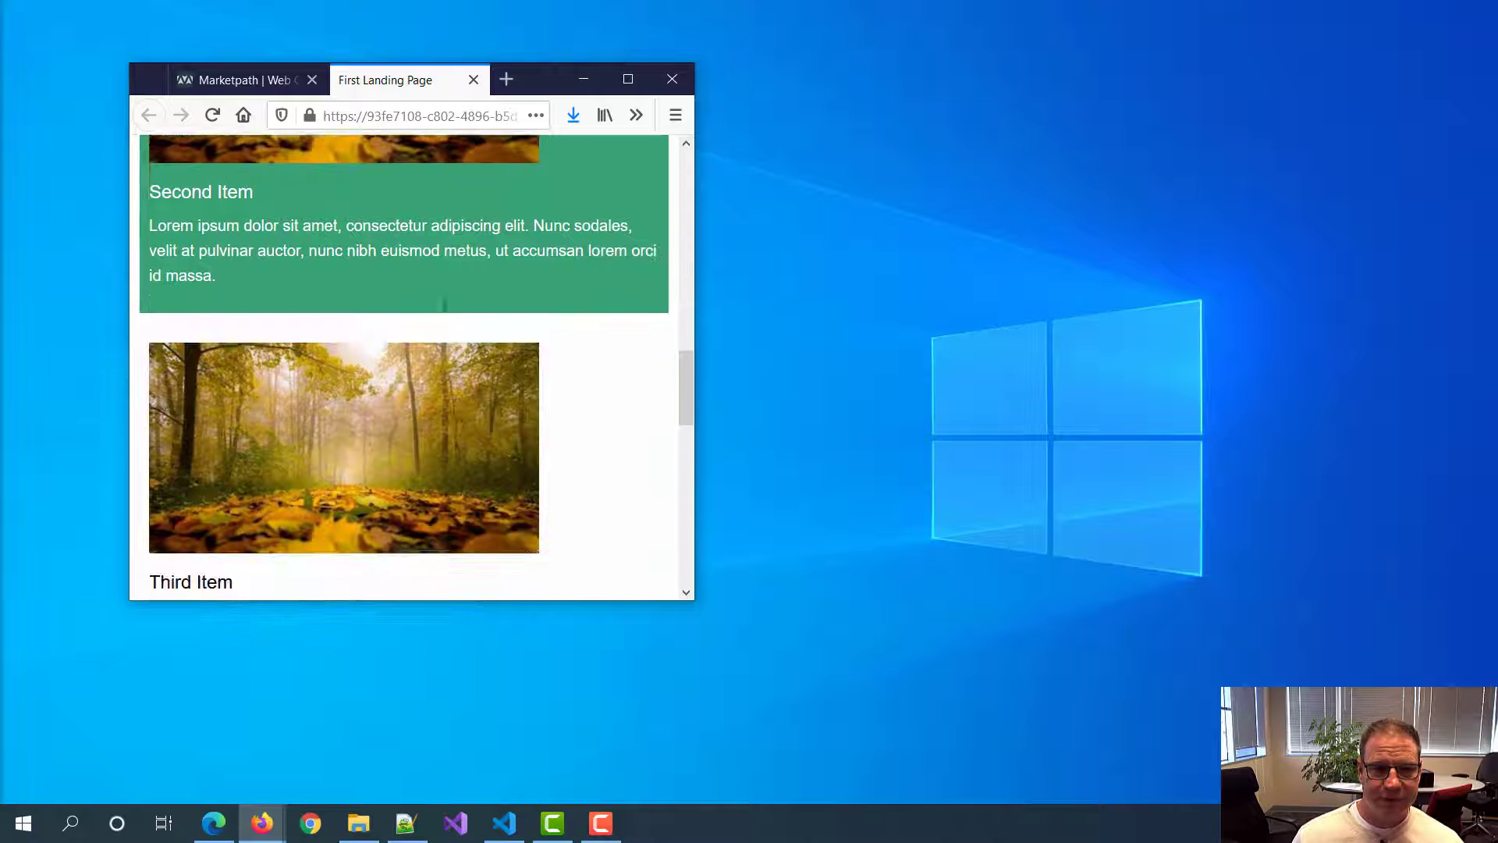
scroll(443, 302, "down", 3)
scroll(395, 414, "down", 4)
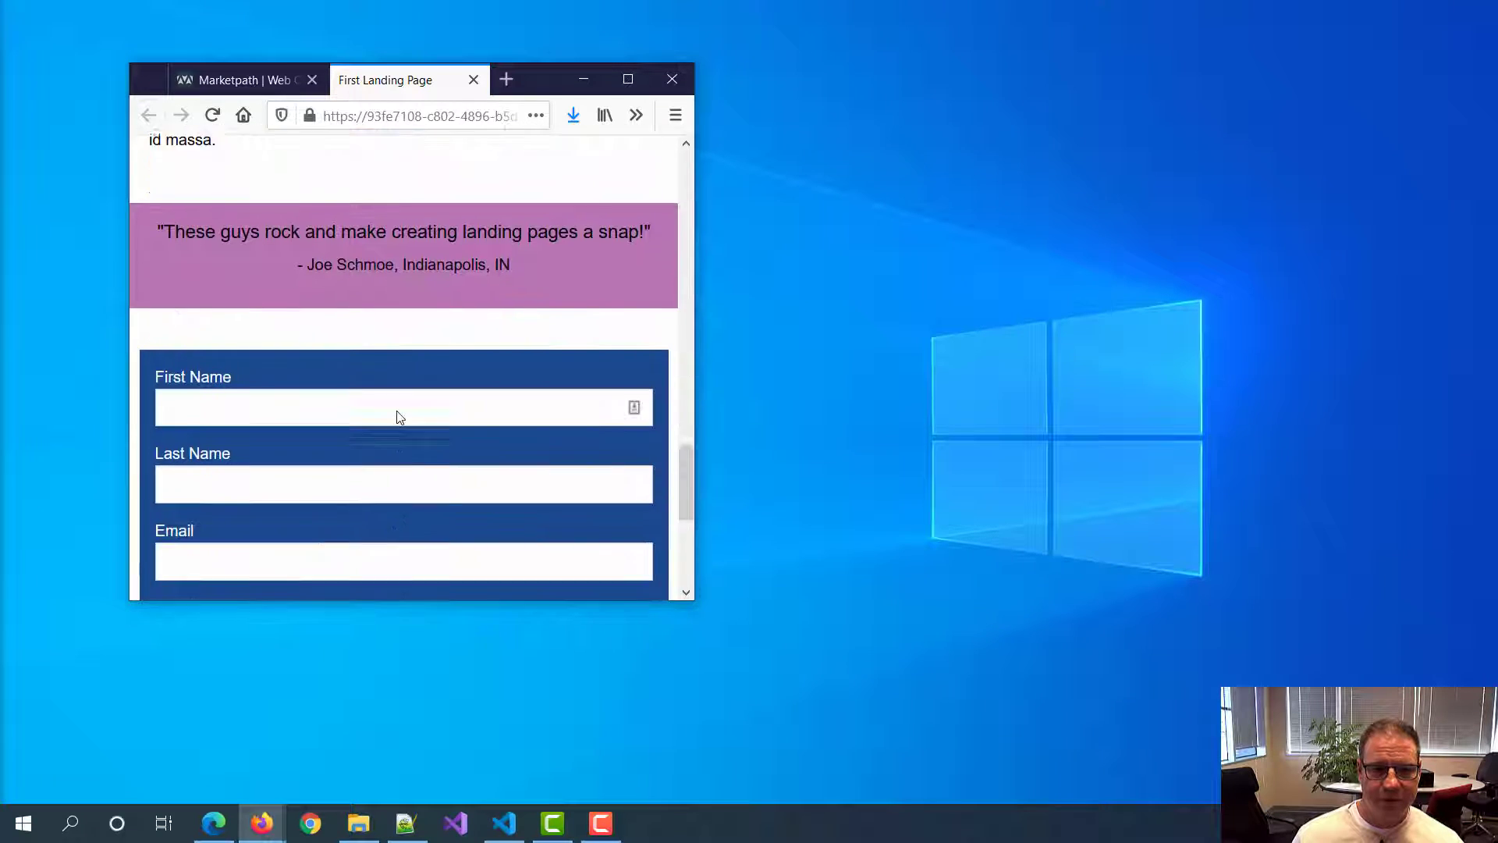
scroll(398, 418, "down", 7)
scroll(418, 375, "up", 5)
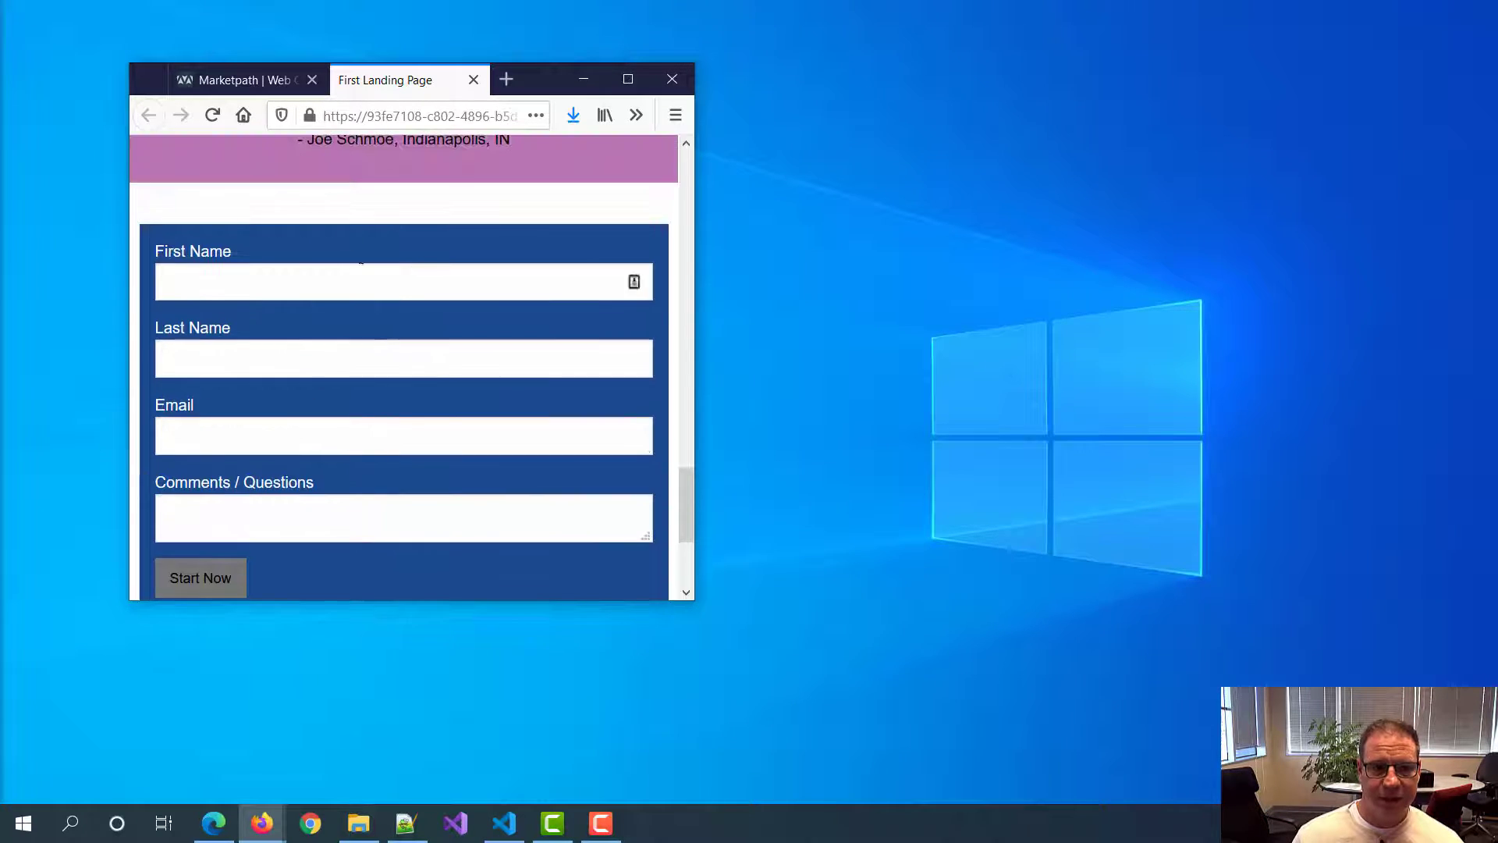
scroll(320, 294, "down", 3)
scroll(353, 425, "up", 4)
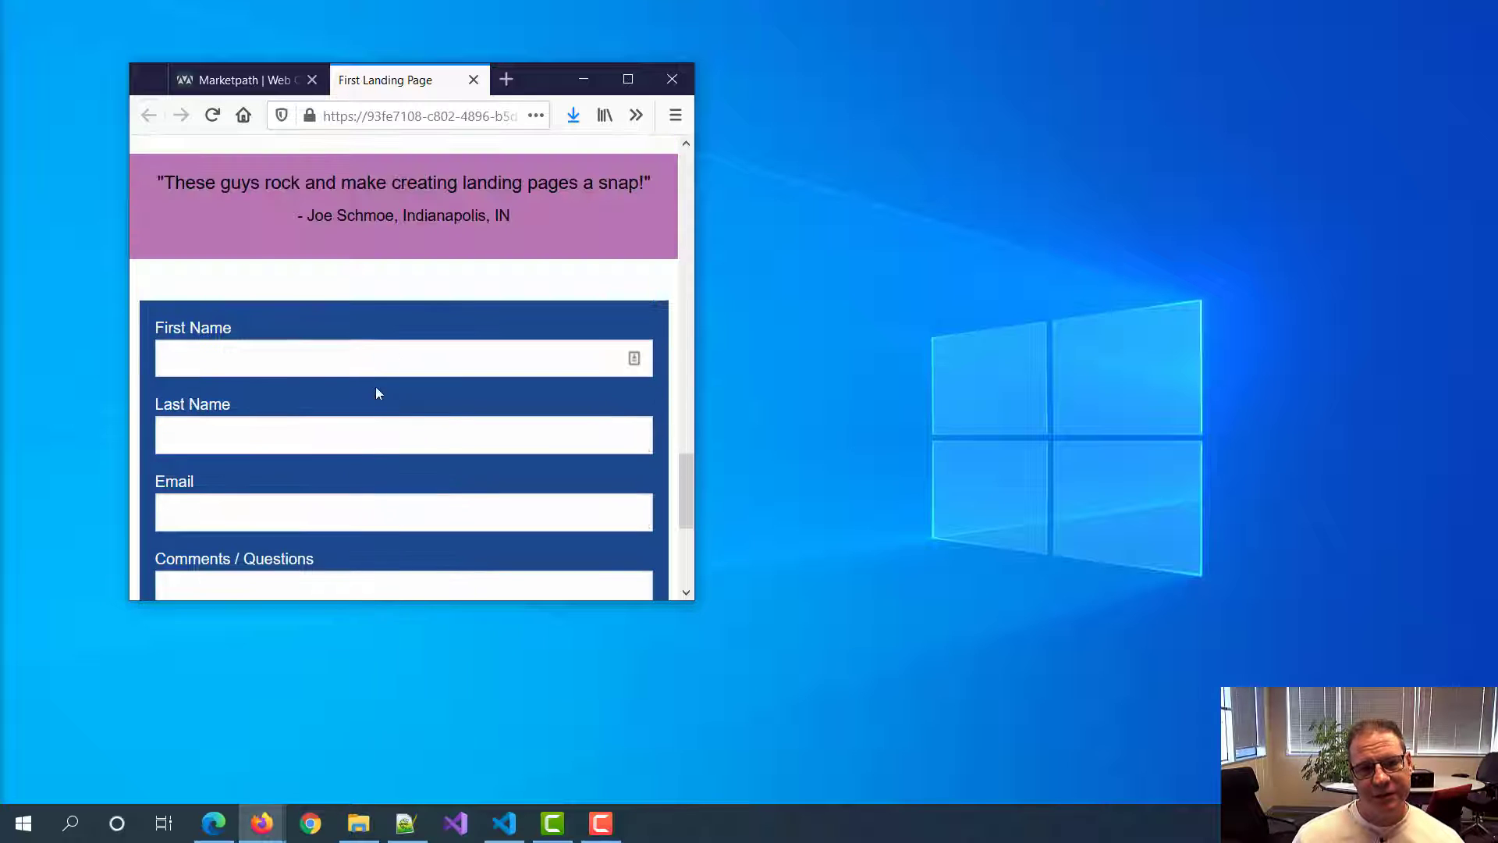
scroll(338, 257, "down", 2)
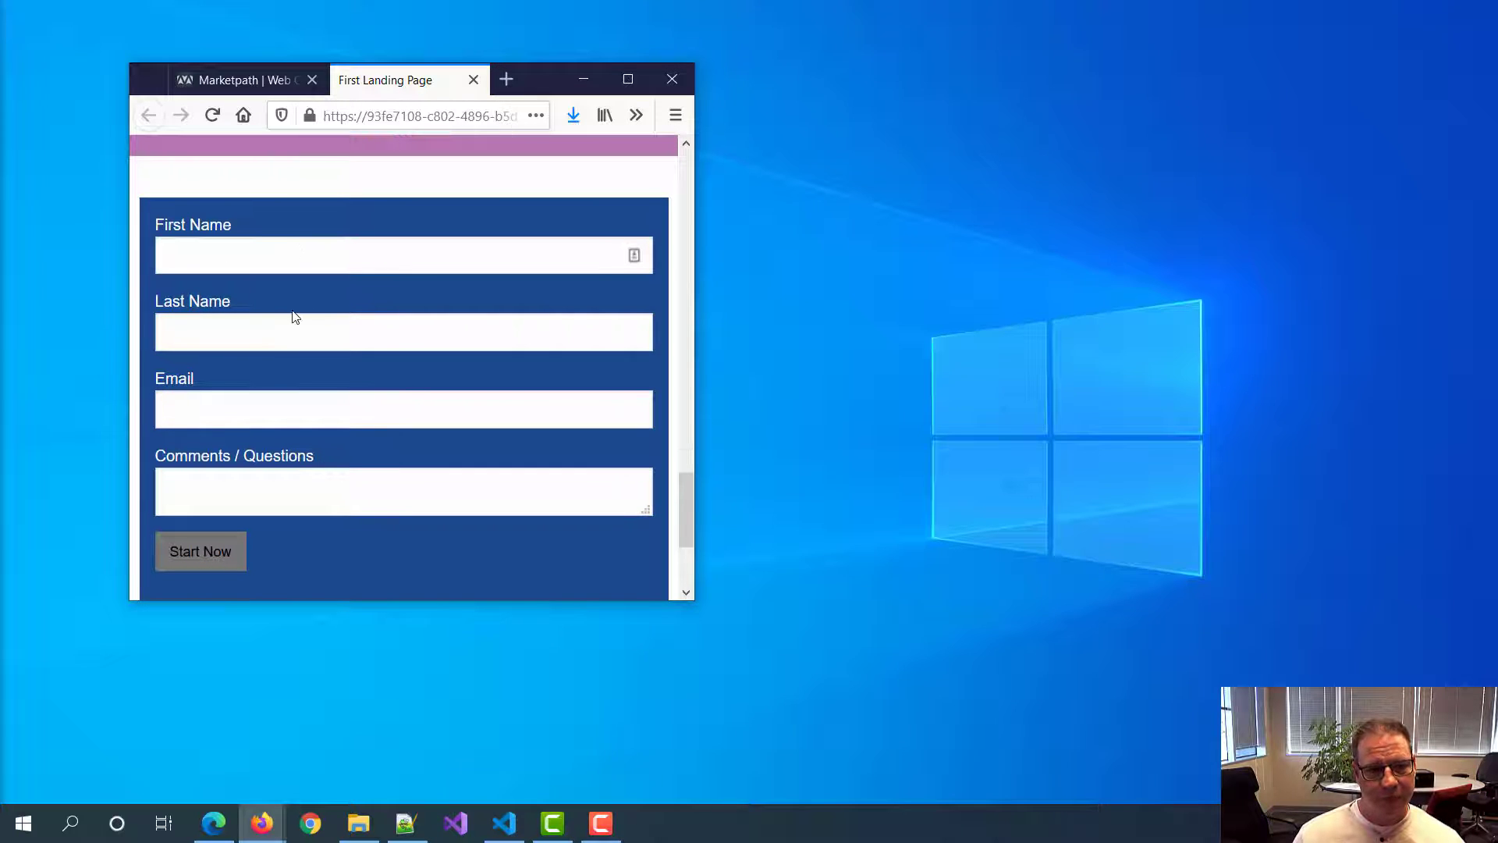
scroll(295, 316, "down", 4)
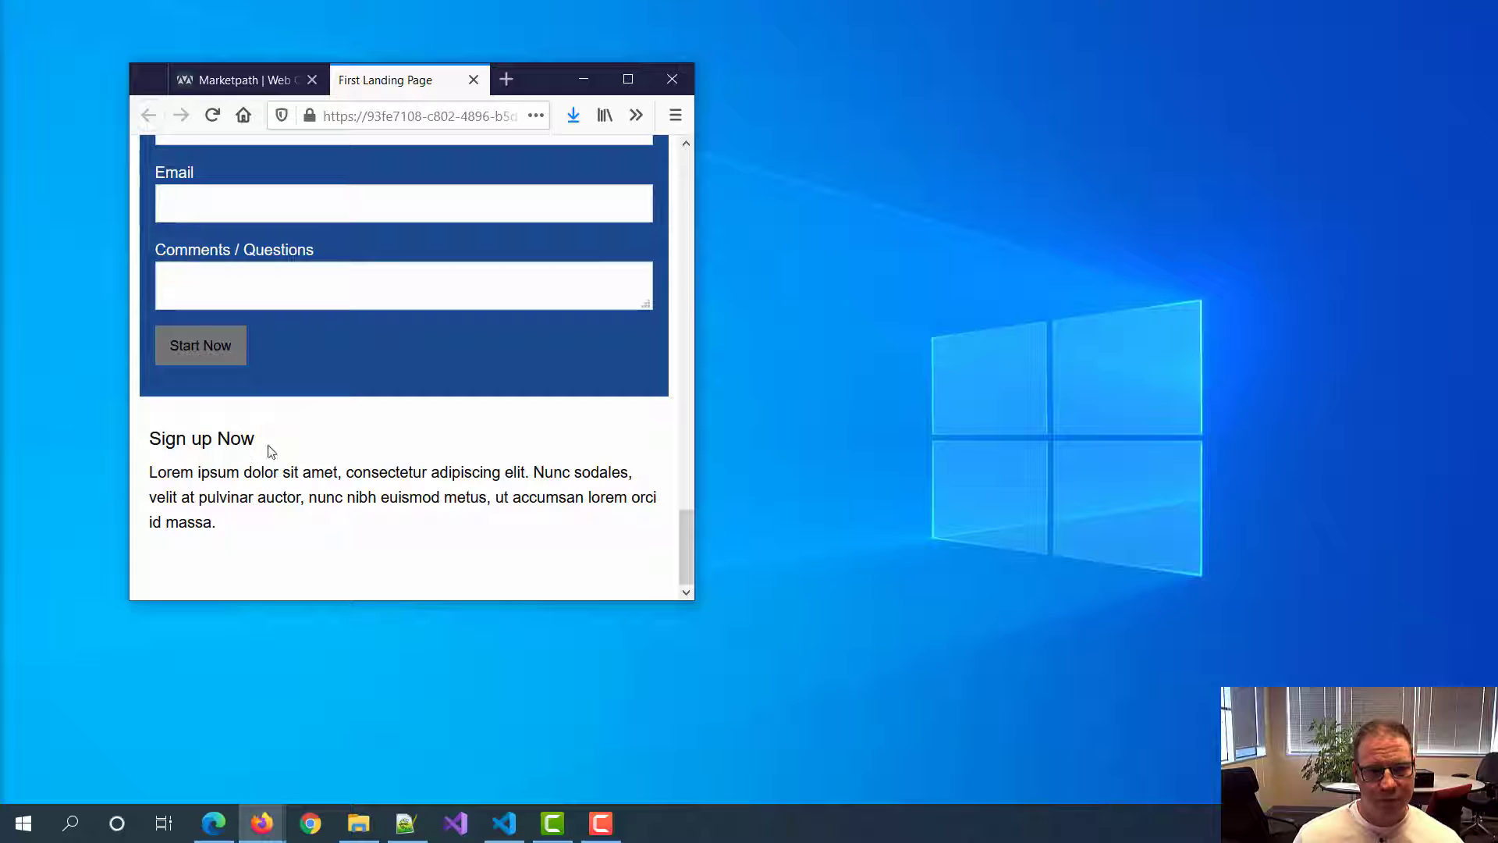
left_click_drag(149, 438, 374, 531)
left_click(244, 439)
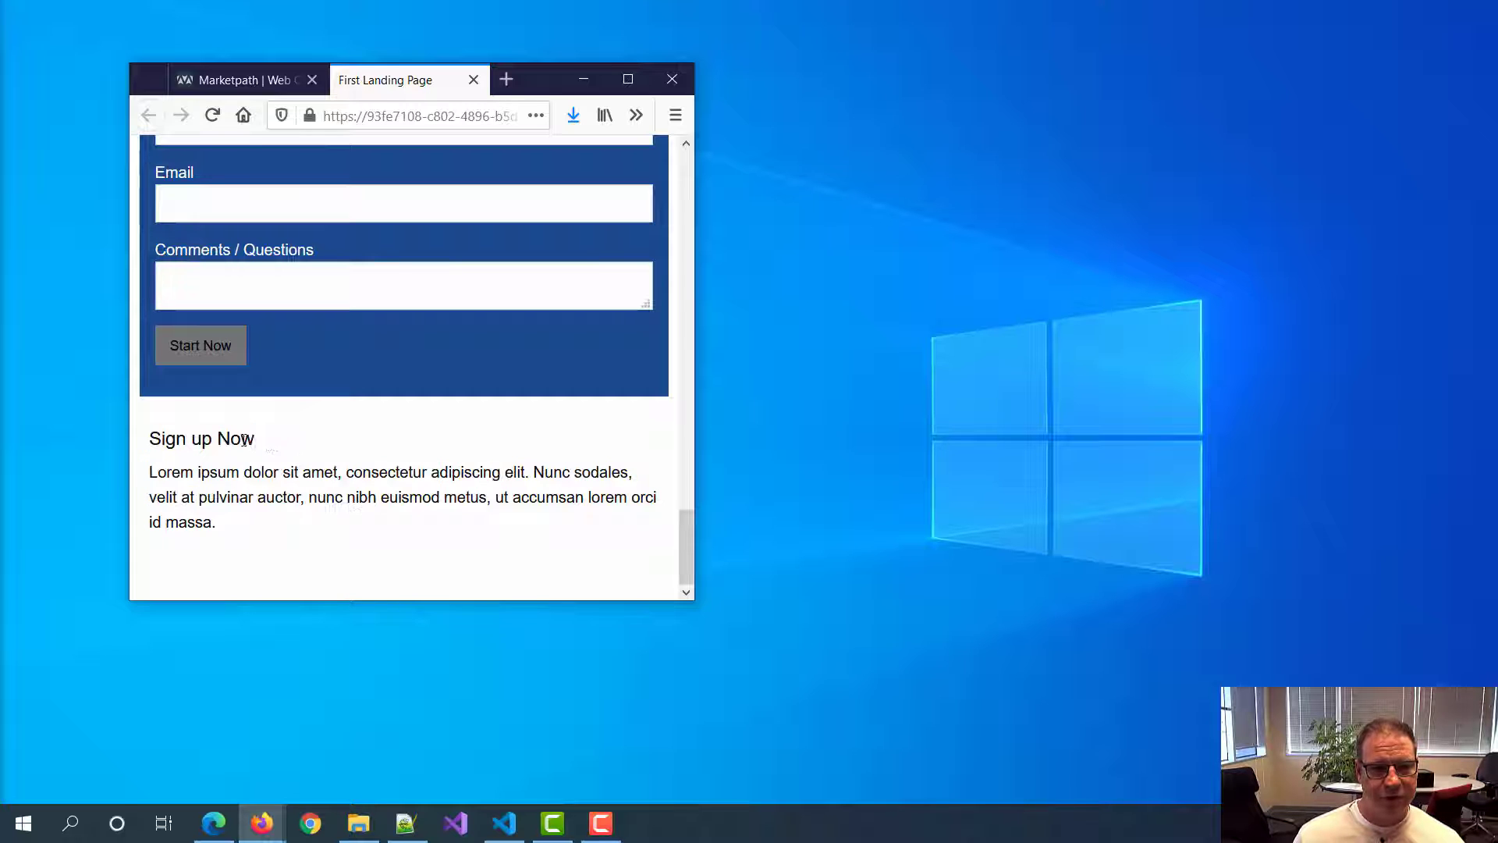
scroll(358, 332, "up", 8)
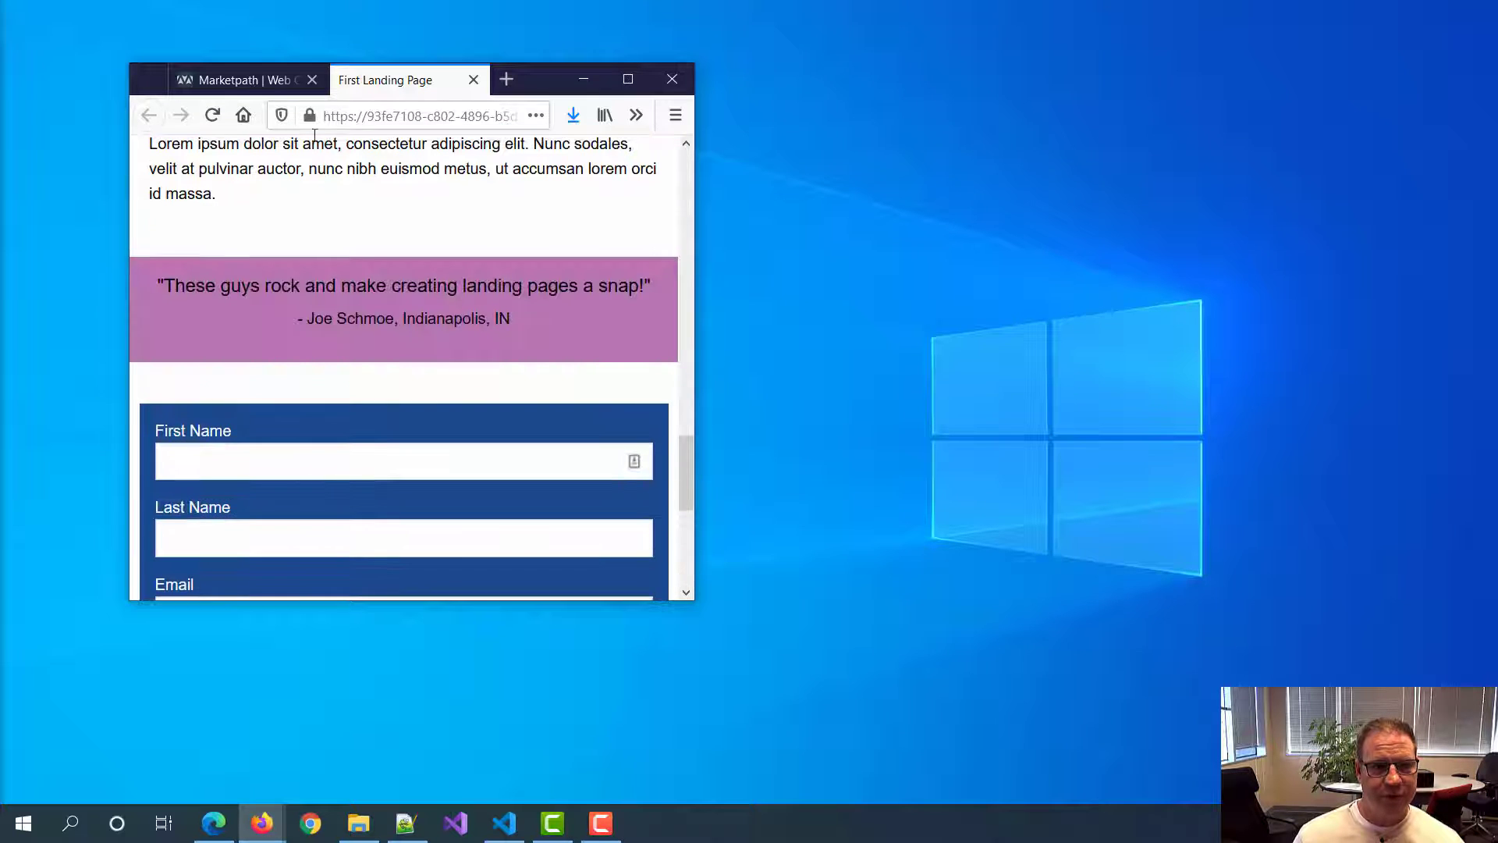
Step: Maximize the browser, return to the page editor and turn on Mobile Order Reversed for the Conversion Form row
left_click(628, 79)
left_click(143, 17)
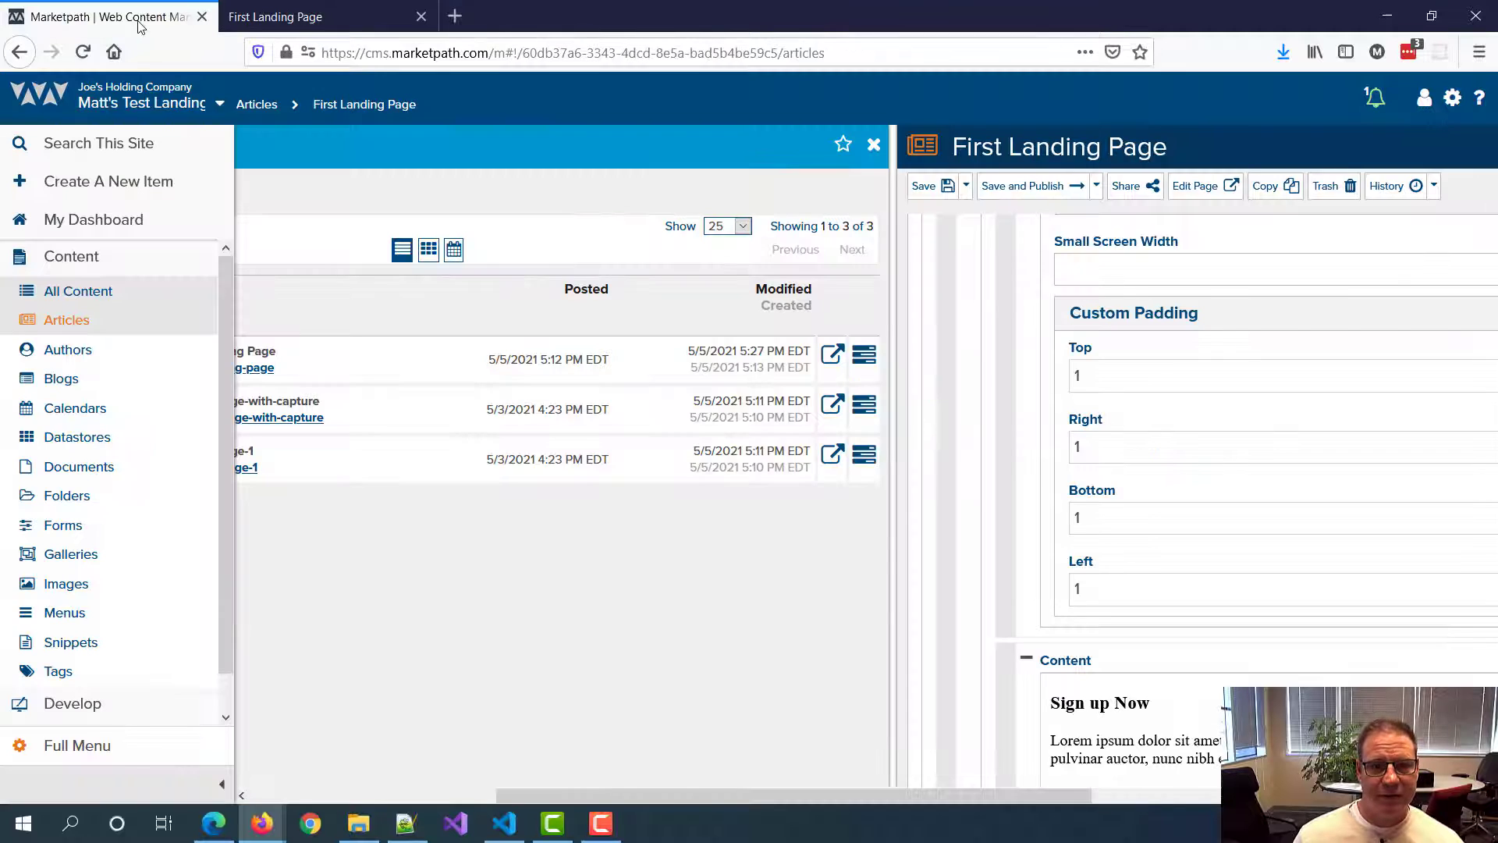
left_click(355, 112)
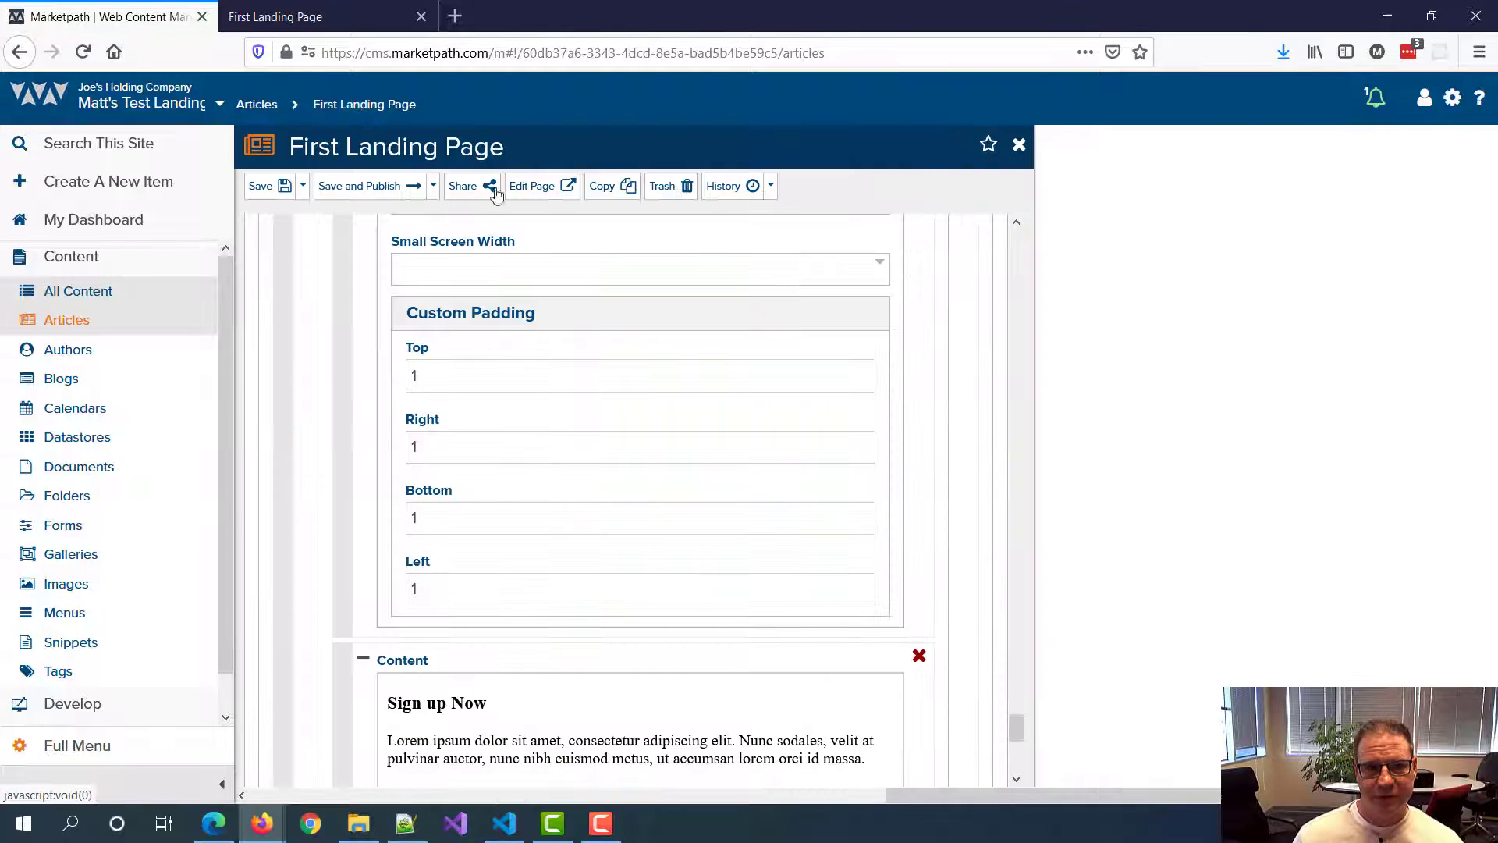
scroll(672, 493, "down", 1)
scroll(672, 493, "down", 3)
scroll(681, 512, "up", 10)
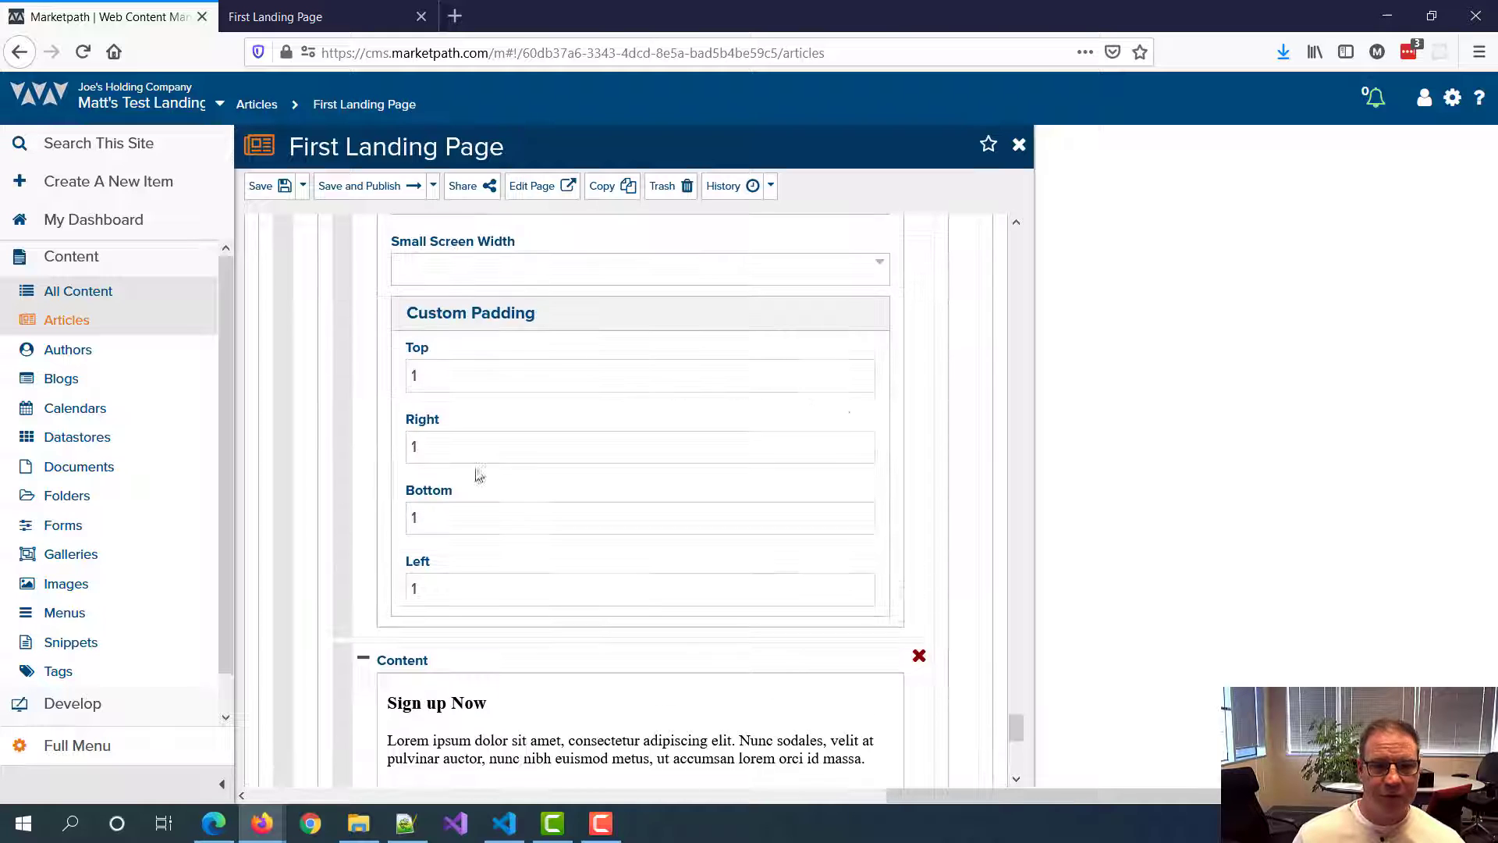
scroll(388, 477, "up", 10)
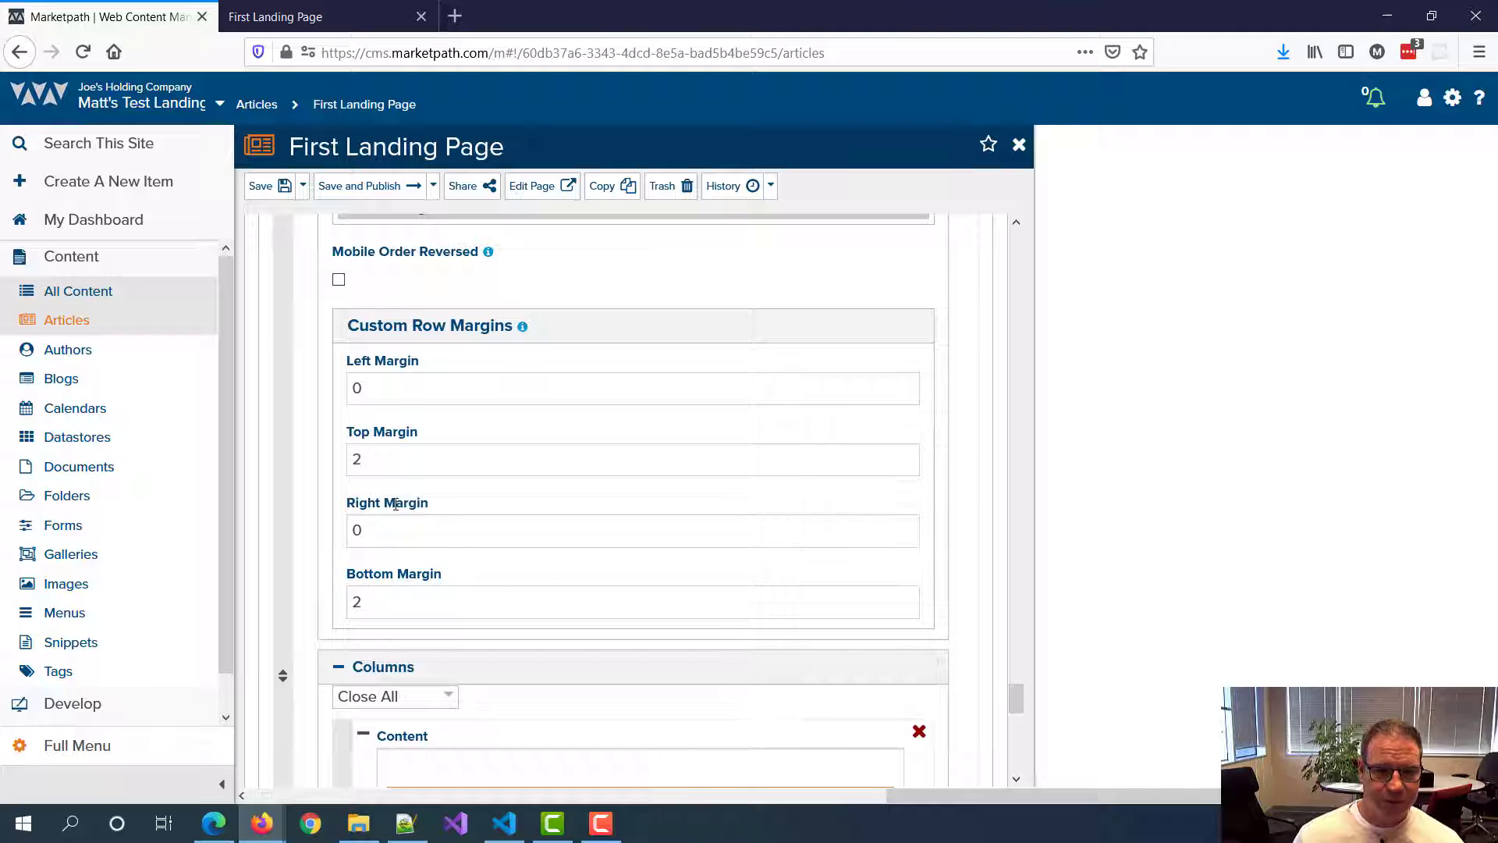
scroll(395, 499, "up", 3)
scroll(366, 429, "up", 3)
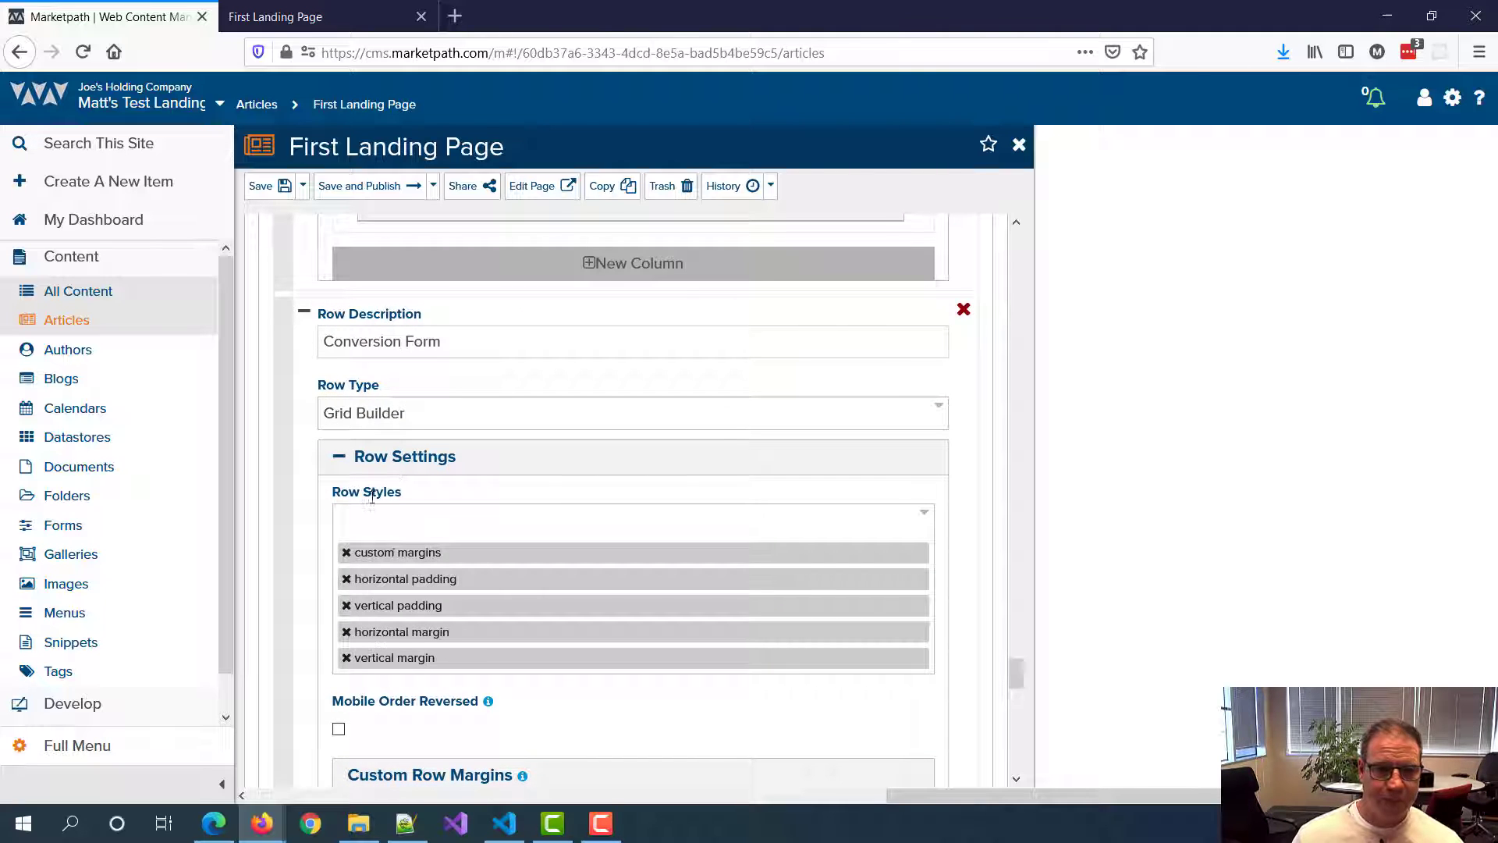
scroll(372, 496, "down", 3)
left_click(338, 504)
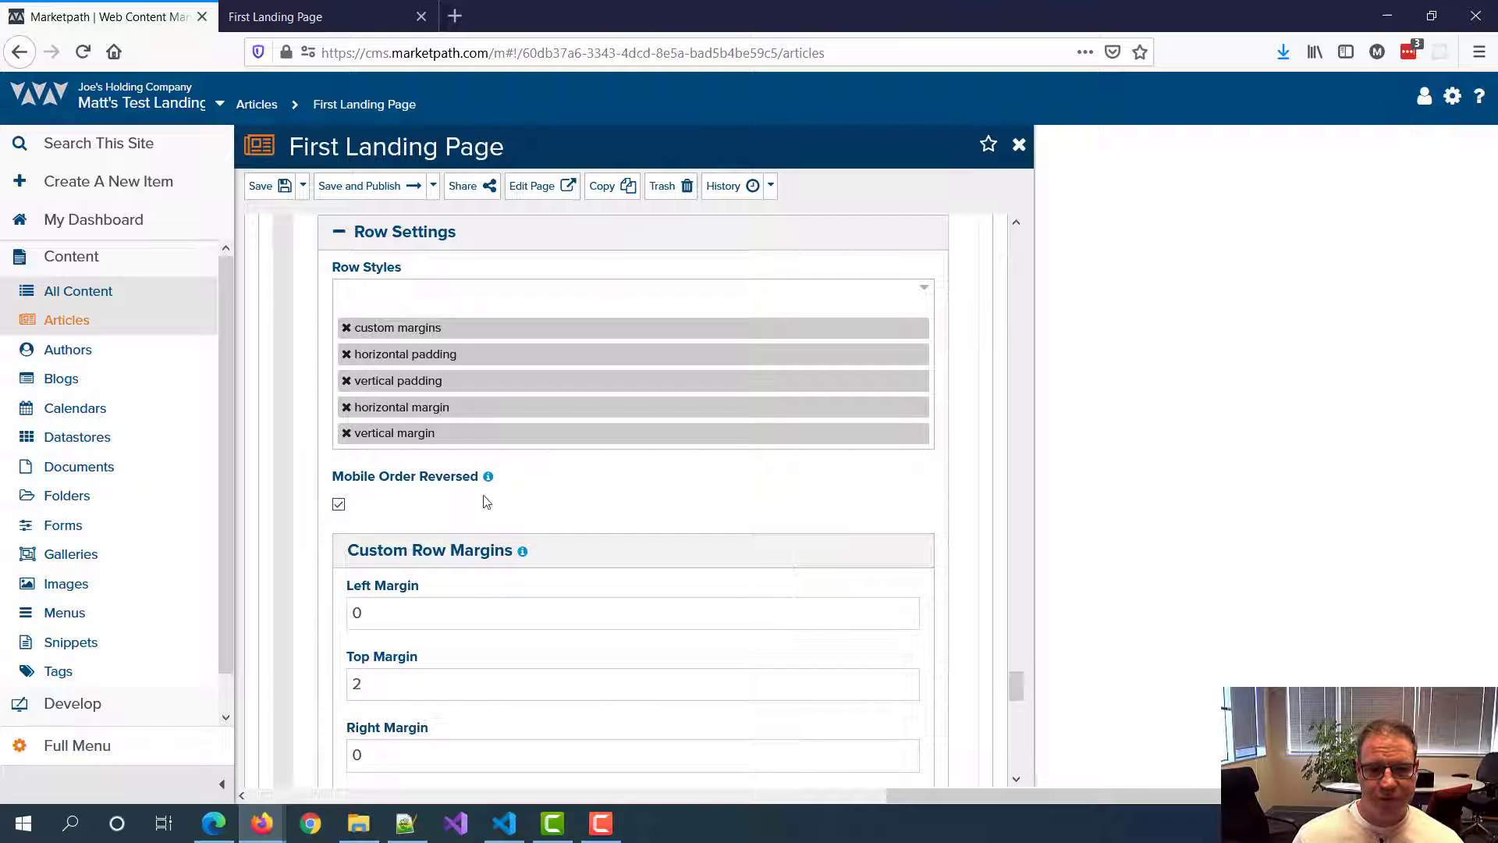
Step: Save and publish the page with the reversed mobile order and refresh the preview page
scroll(578, 572, "down", 7)
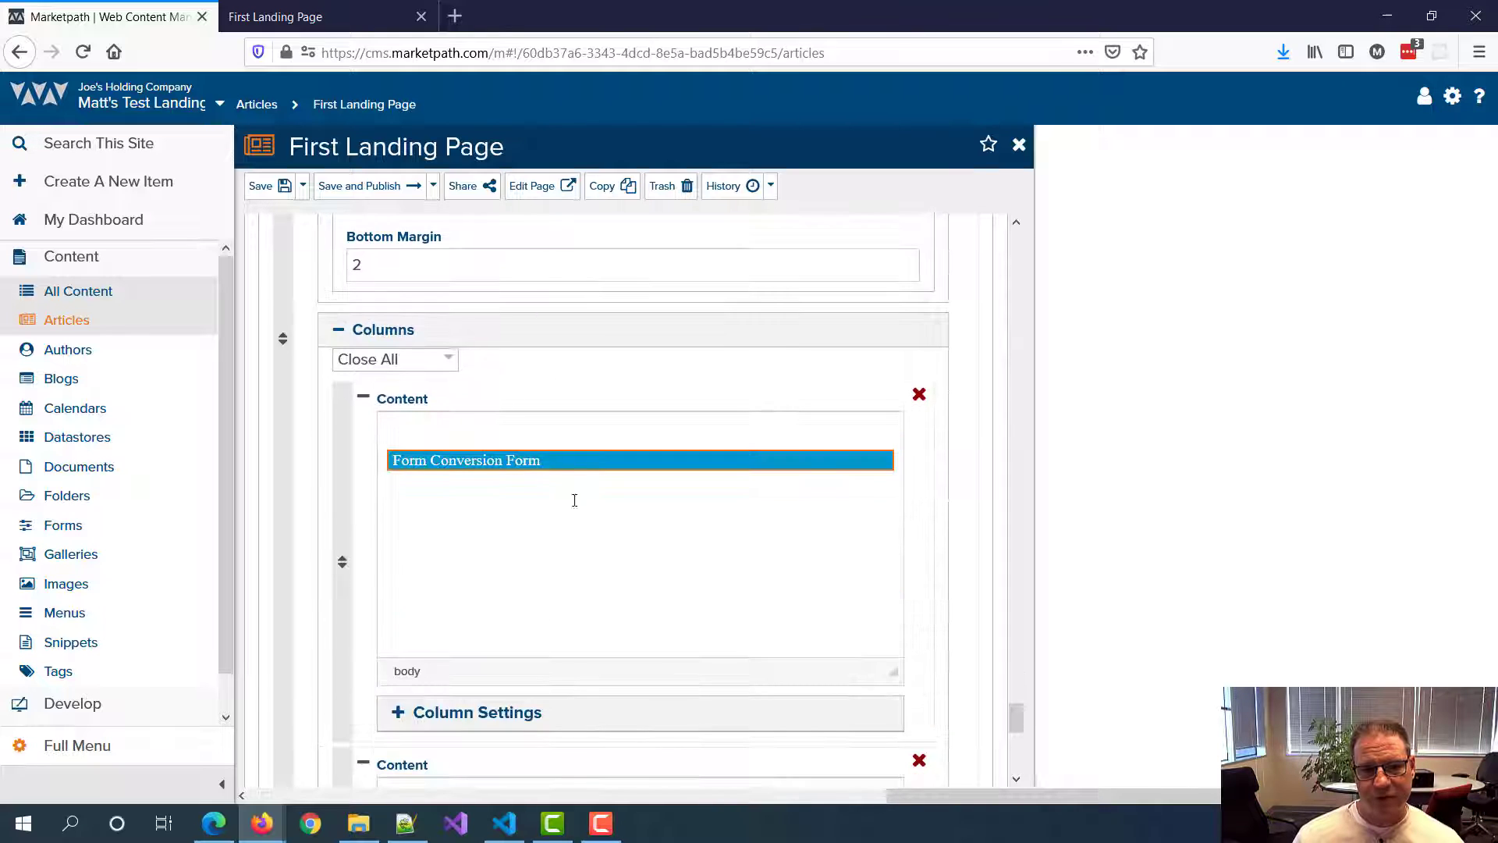
scroll(574, 476, "up", 4)
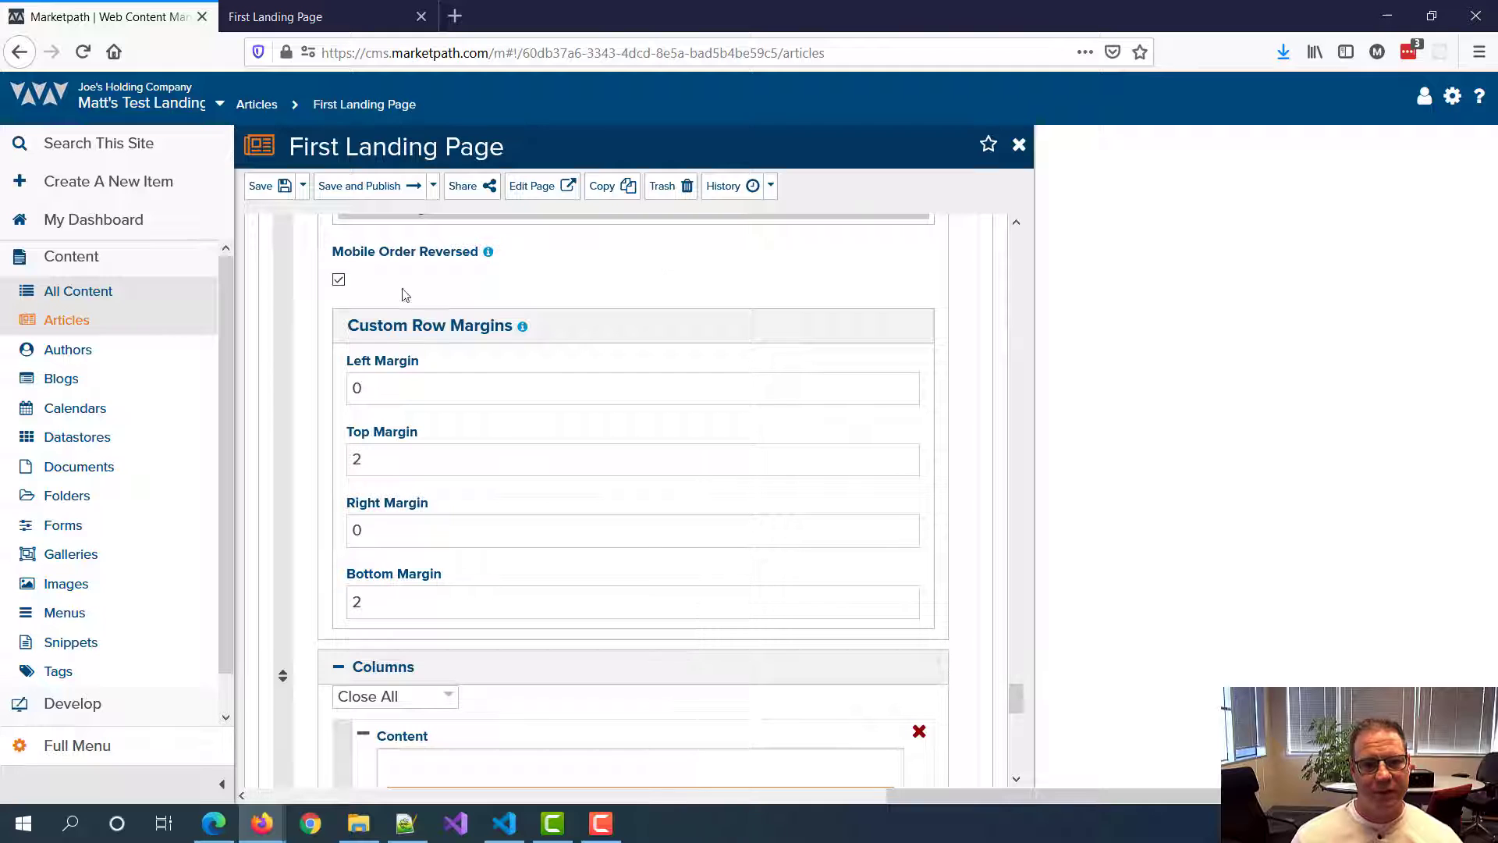
left_click(379, 186)
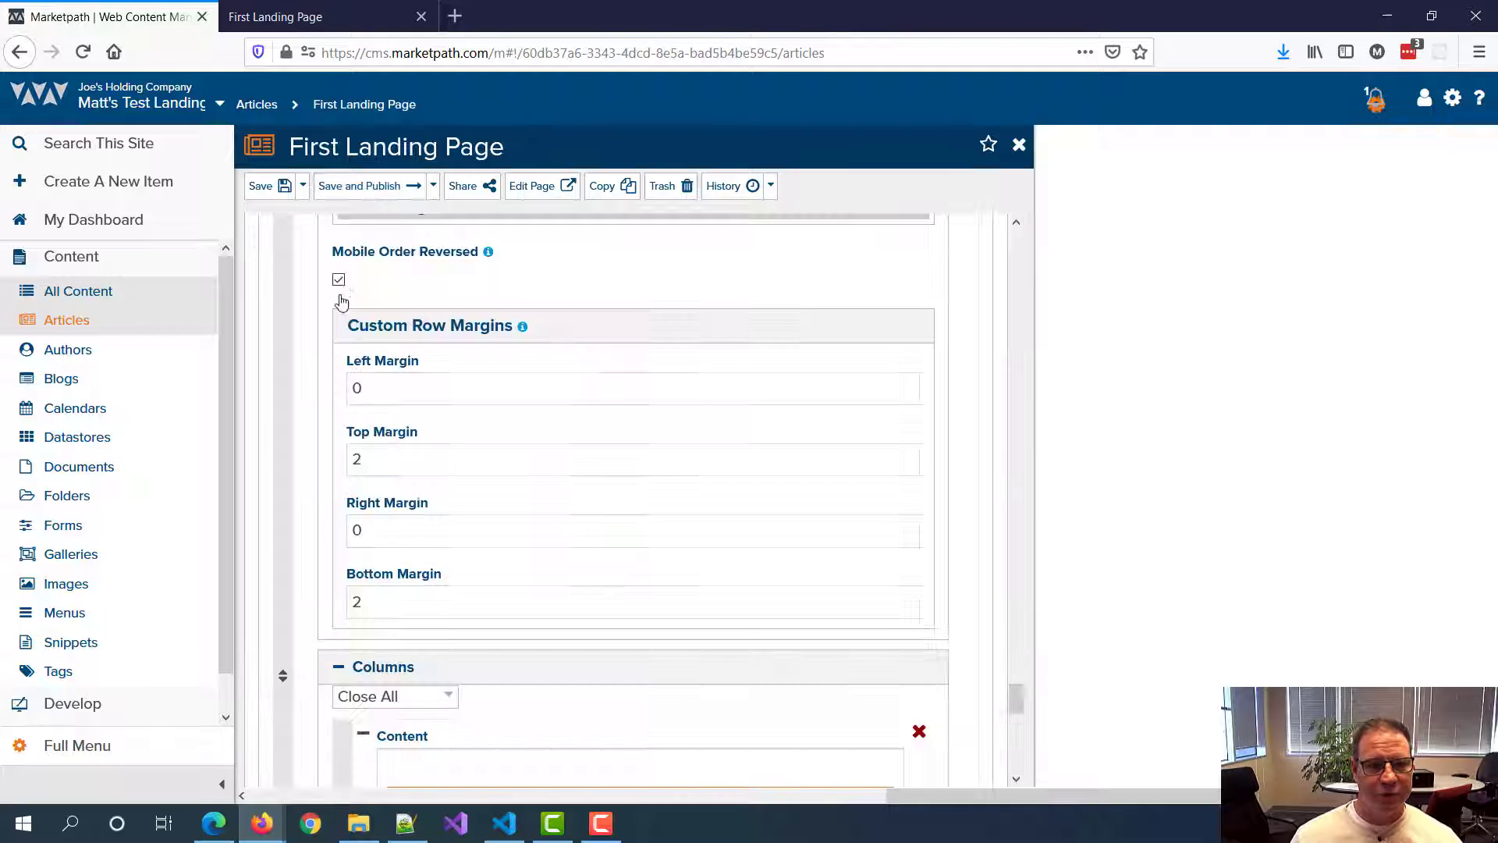
left_click(334, 21)
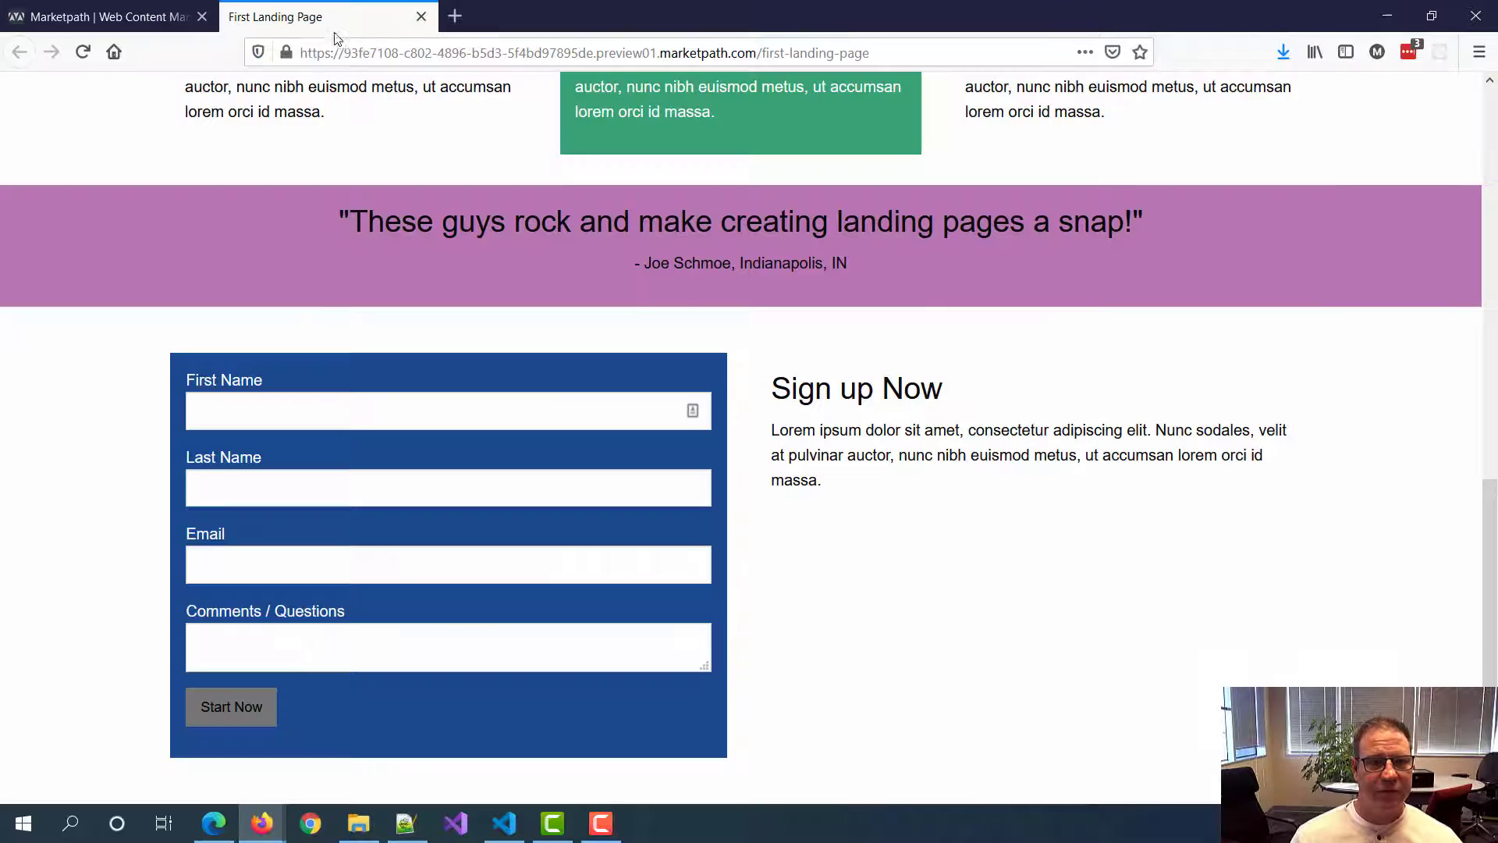
key("F5")
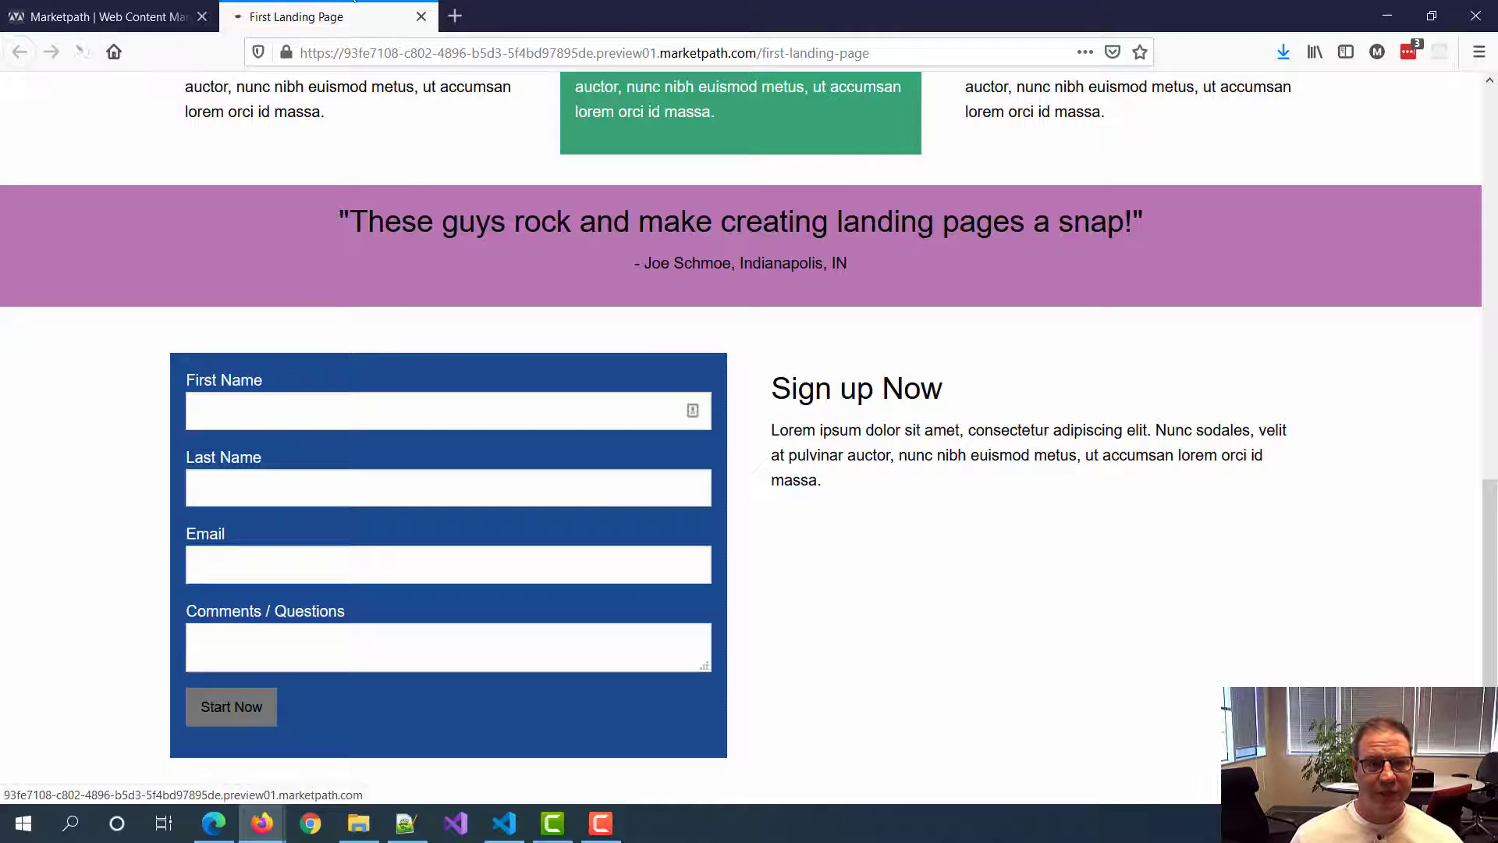
Step: Check the order of the Sign up Now text and the form in the narrow preview window, and maximize the window again
double_click(629, 17)
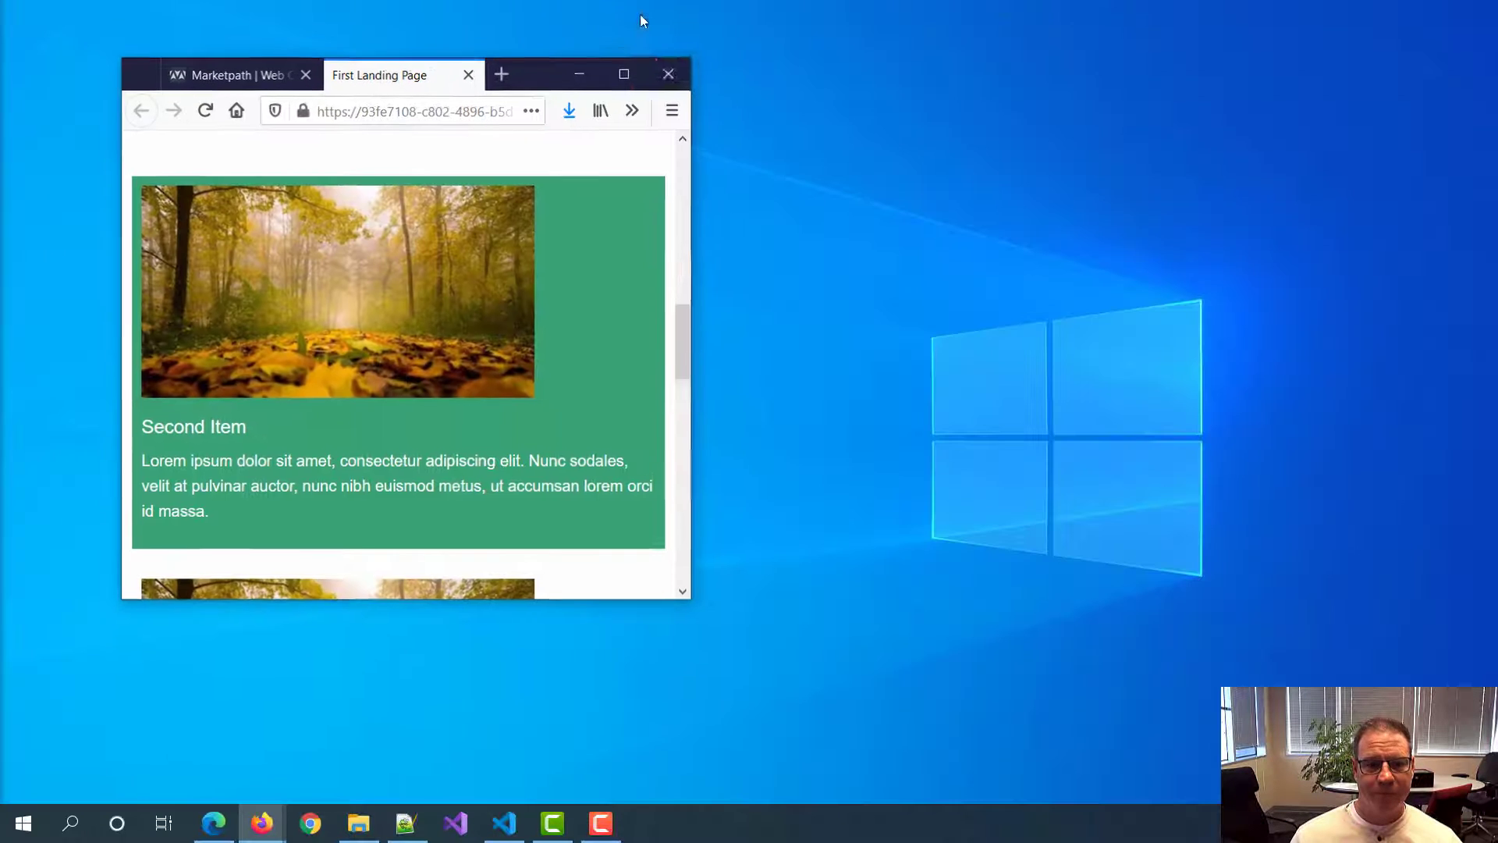
left_click_drag(685, 334, 679, 491)
left_click_drag(149, 232, 298, 328)
left_click(185, 234)
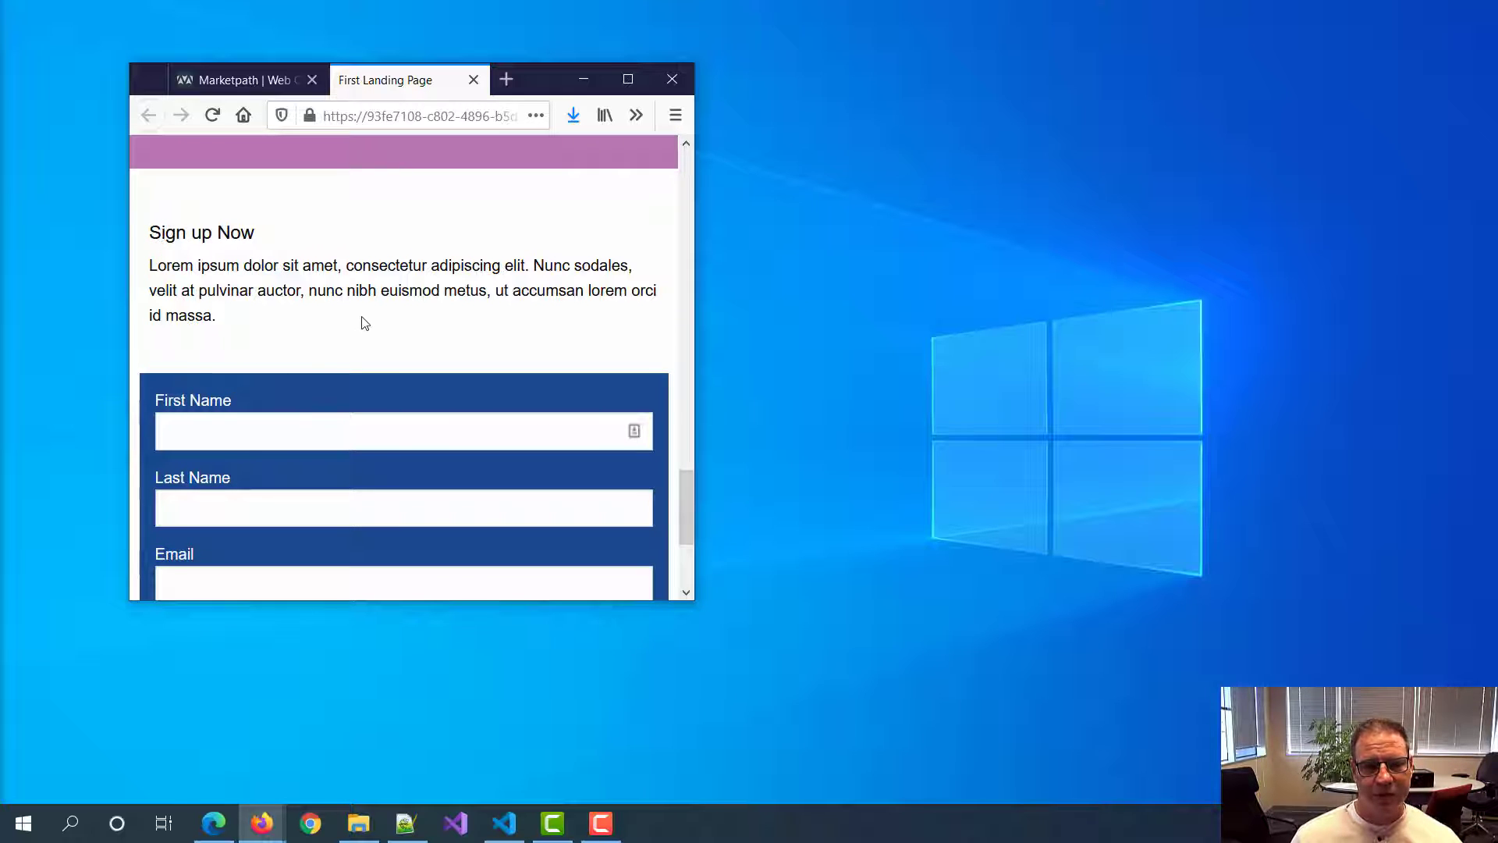
scroll(364, 323, "down", 4)
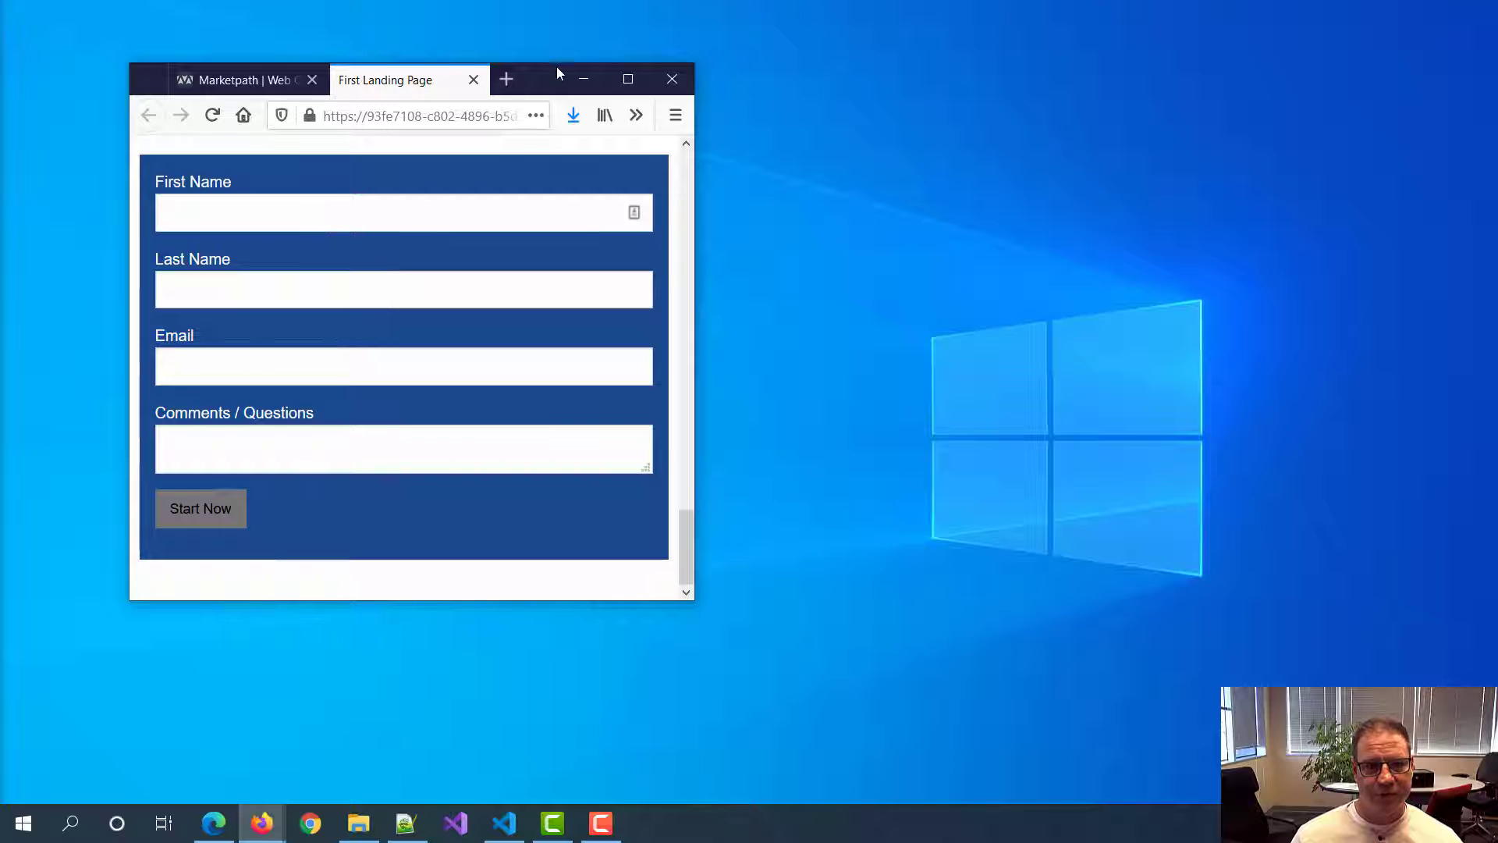
left_click(628, 78)
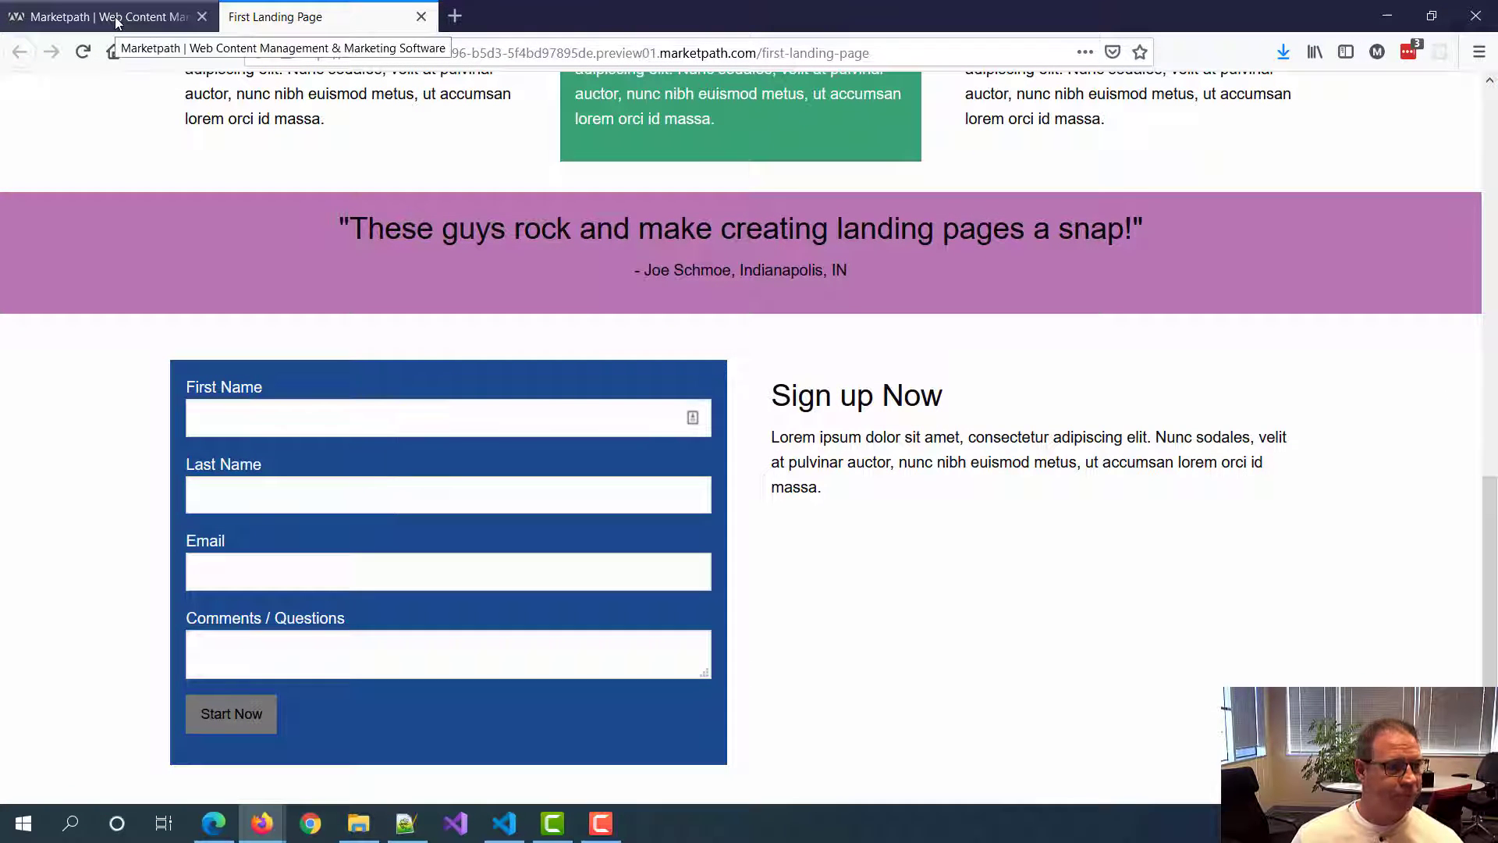
Step: Return to the editor, add a new row at the end of the page with the description Footer, and give it one column
left_click(115, 19)
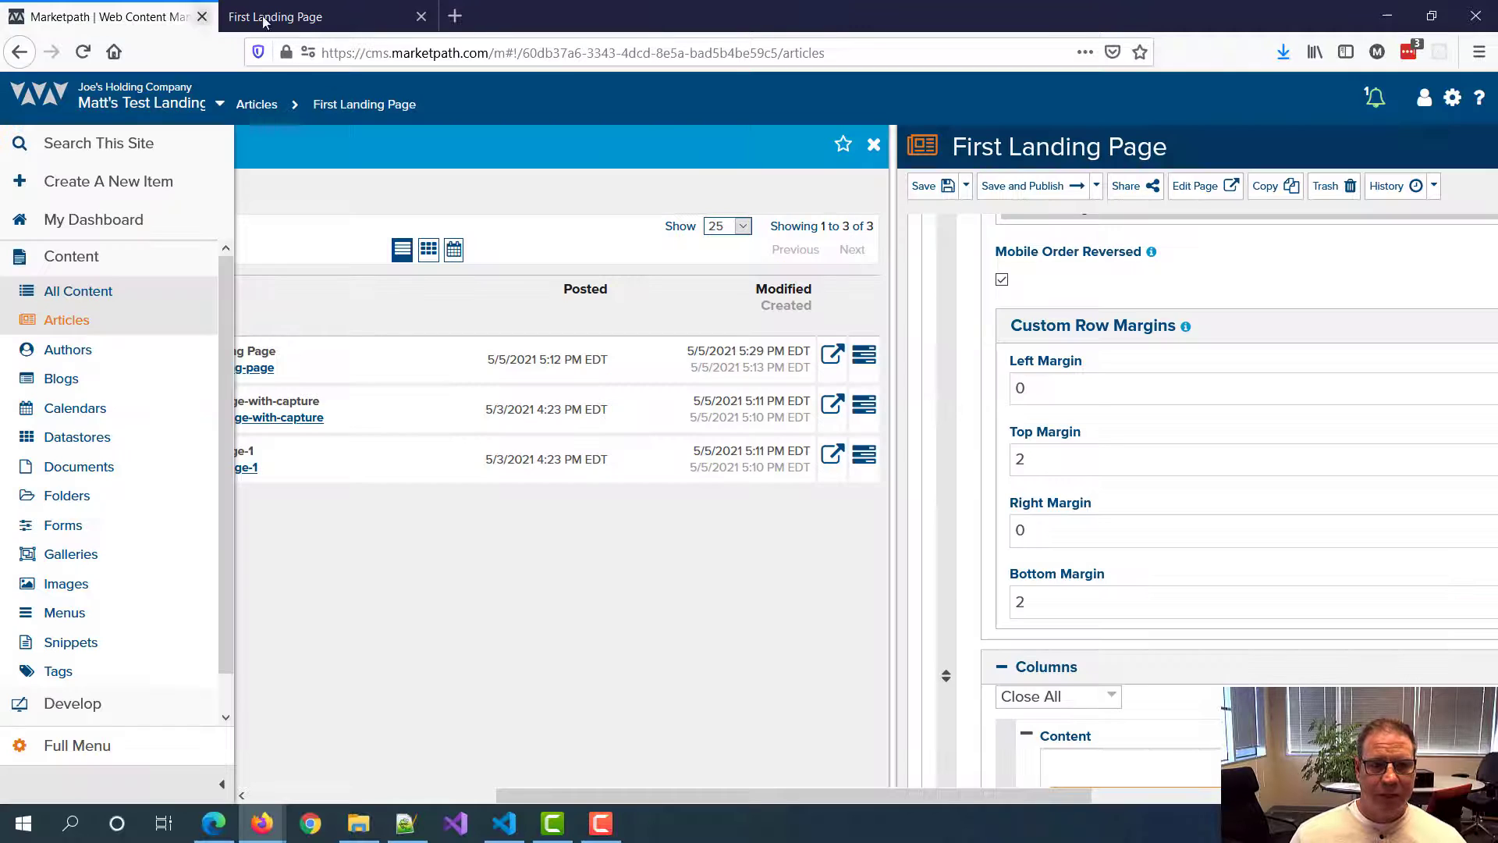
left_click_drag(948, 793, 1168, 811)
scroll(926, 528, "down", 10)
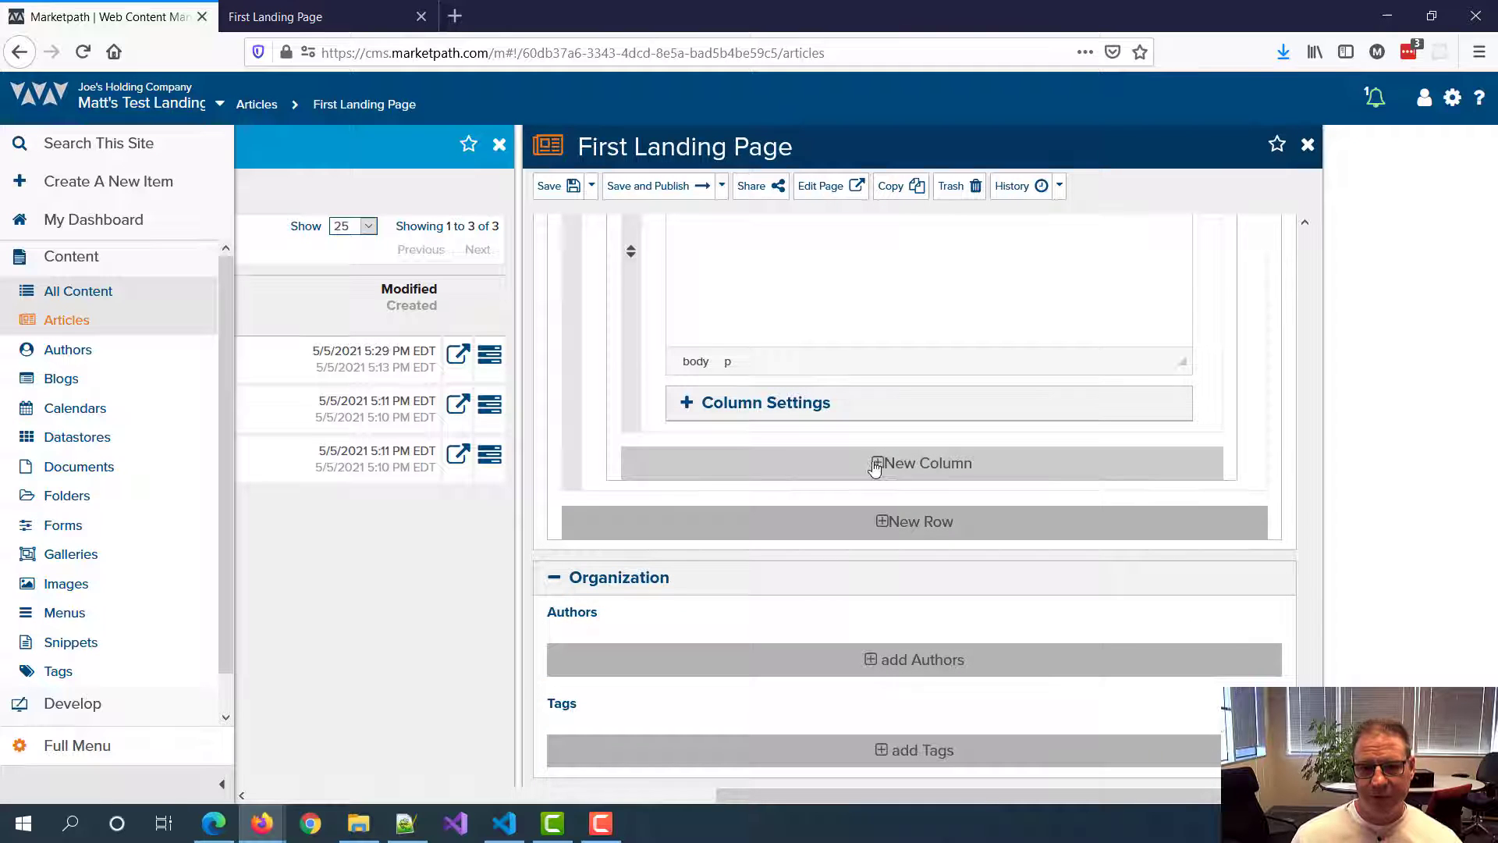
left_click(899, 527)
left_click(707, 547)
type("F")
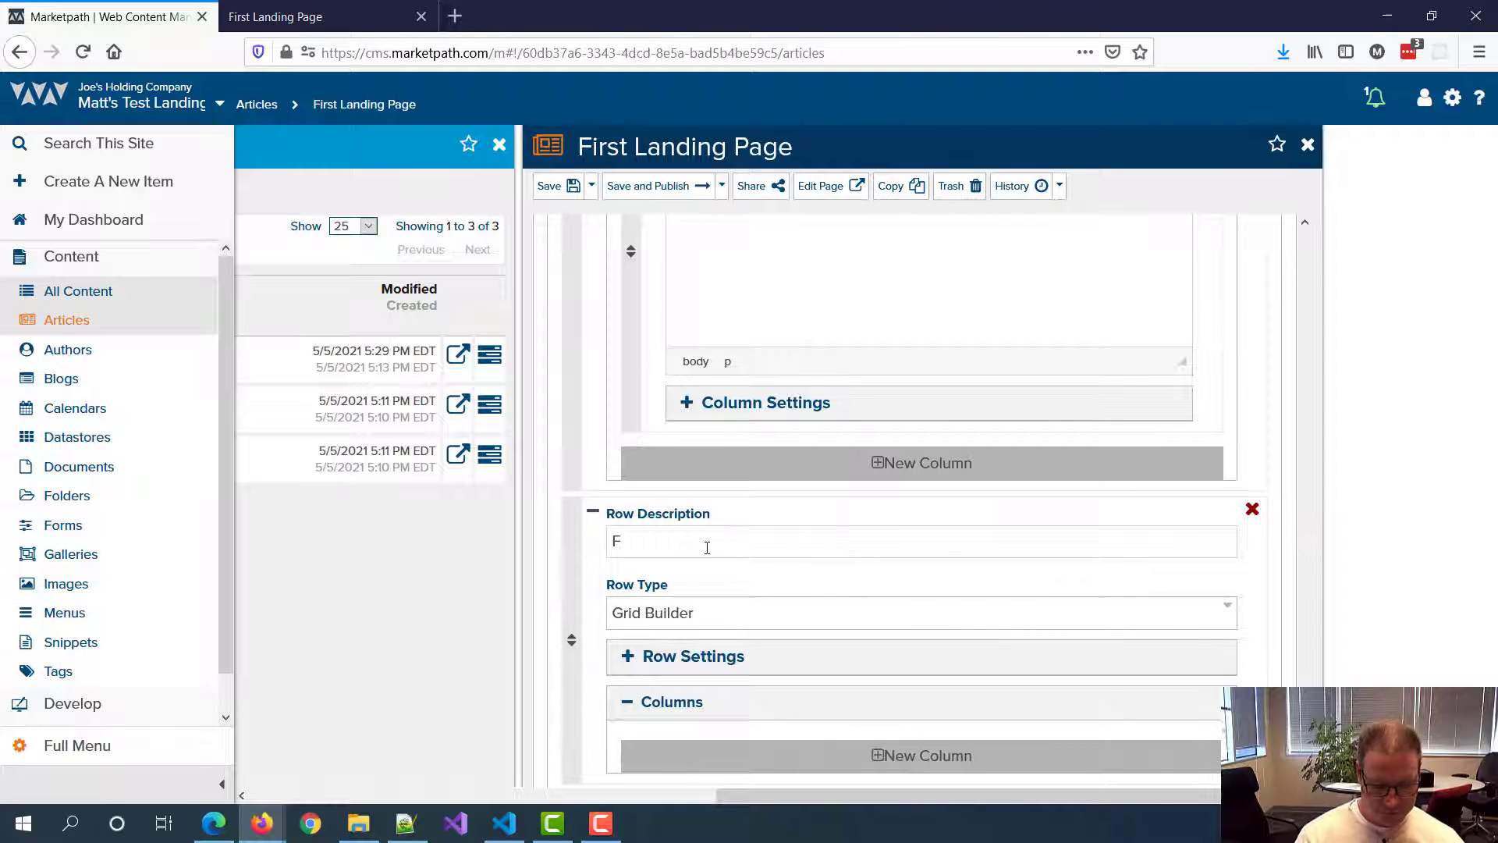
type("ooter")
scroll(713, 540, "down", 4)
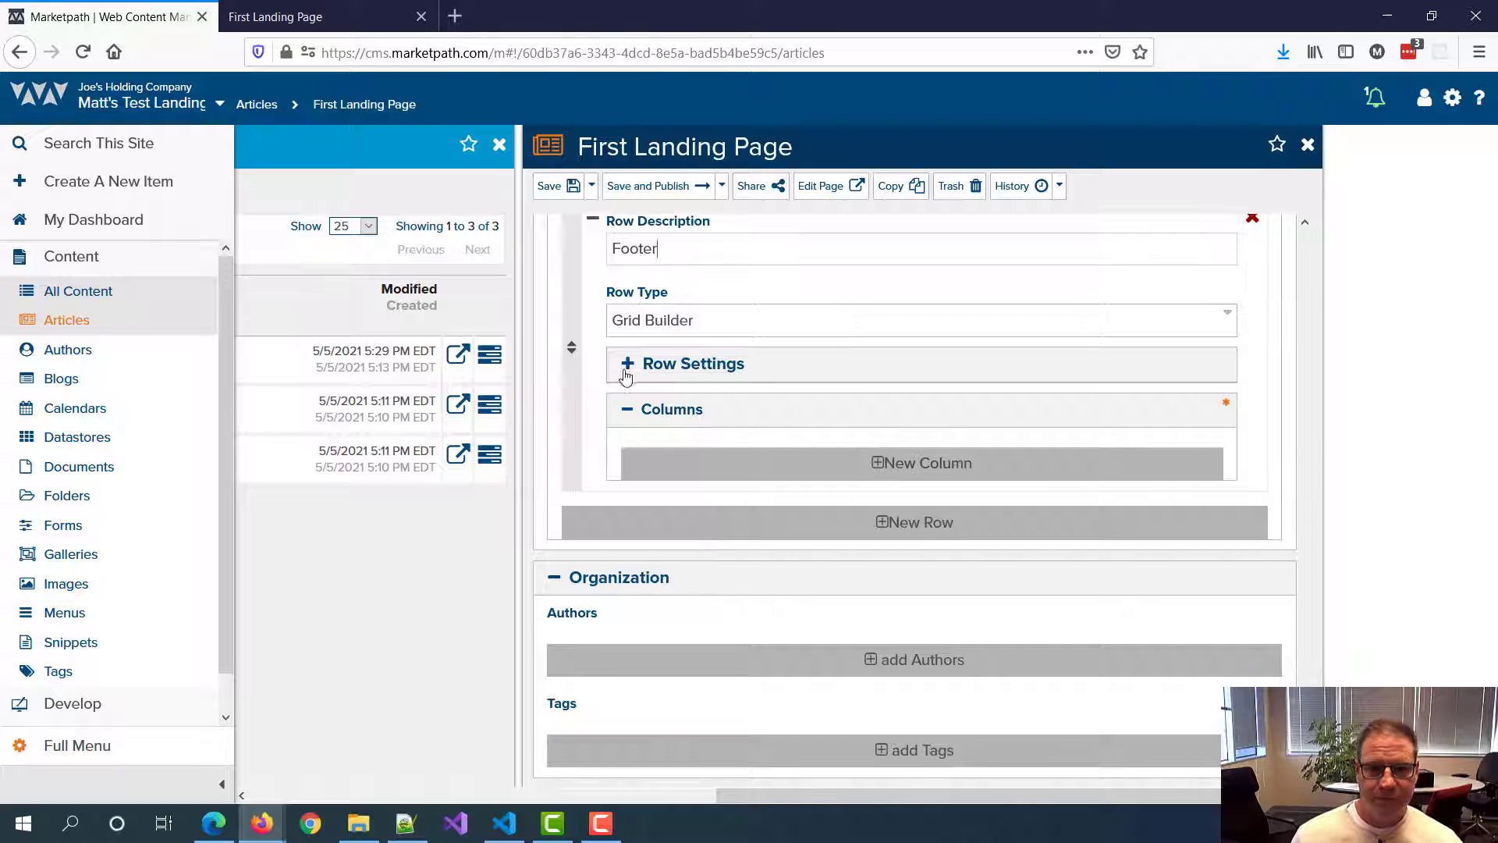
left_click(890, 472)
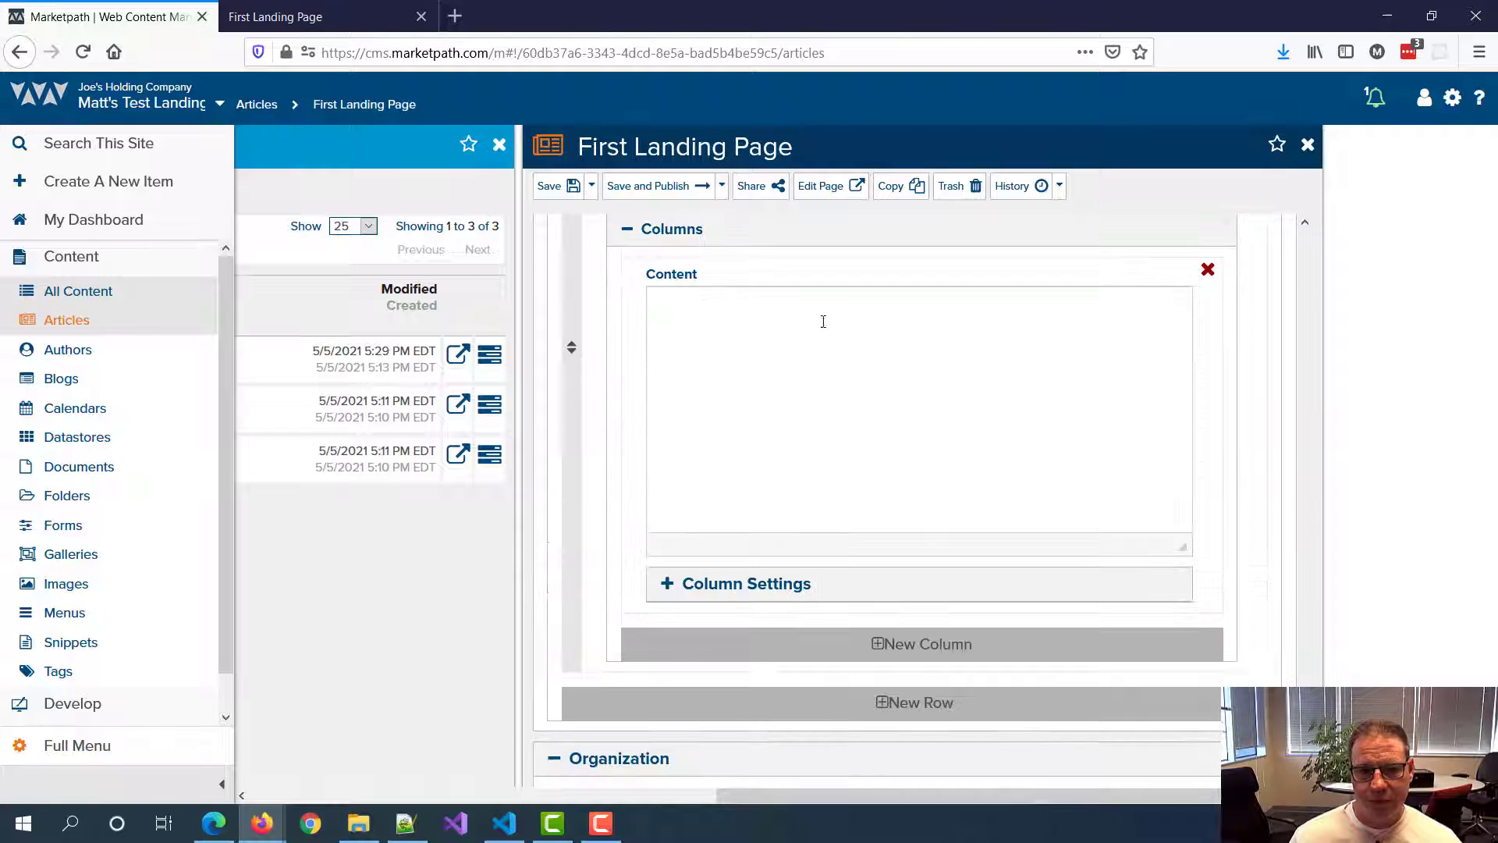
Step: Add the custom background style to the Footer row and set its row background color to #ccc
scroll(780, 375, "up", 3)
left_click(631, 296)
left_click(687, 336)
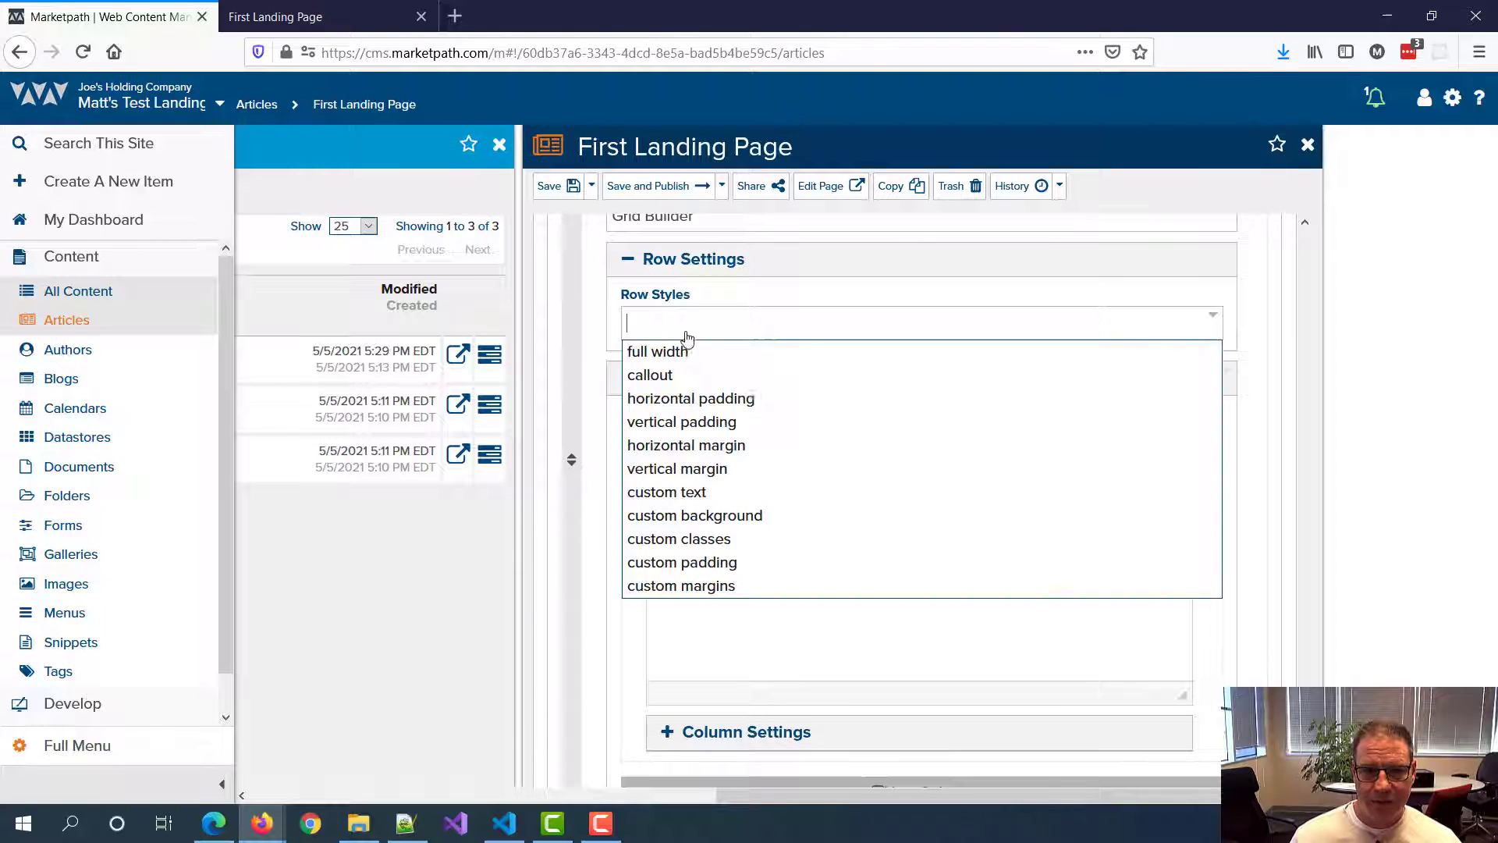
left_click(706, 514)
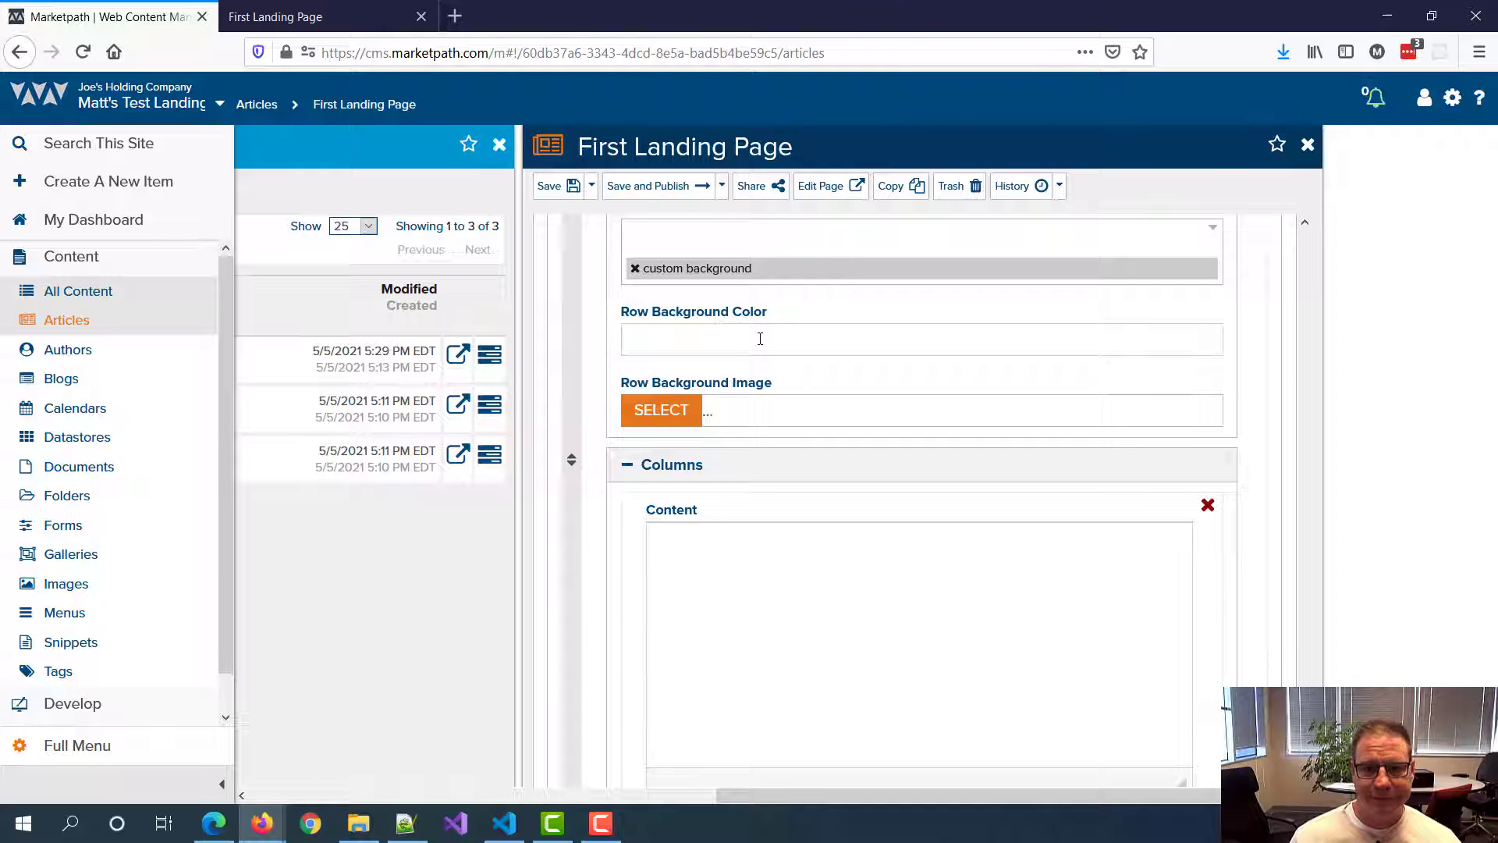
type("#")
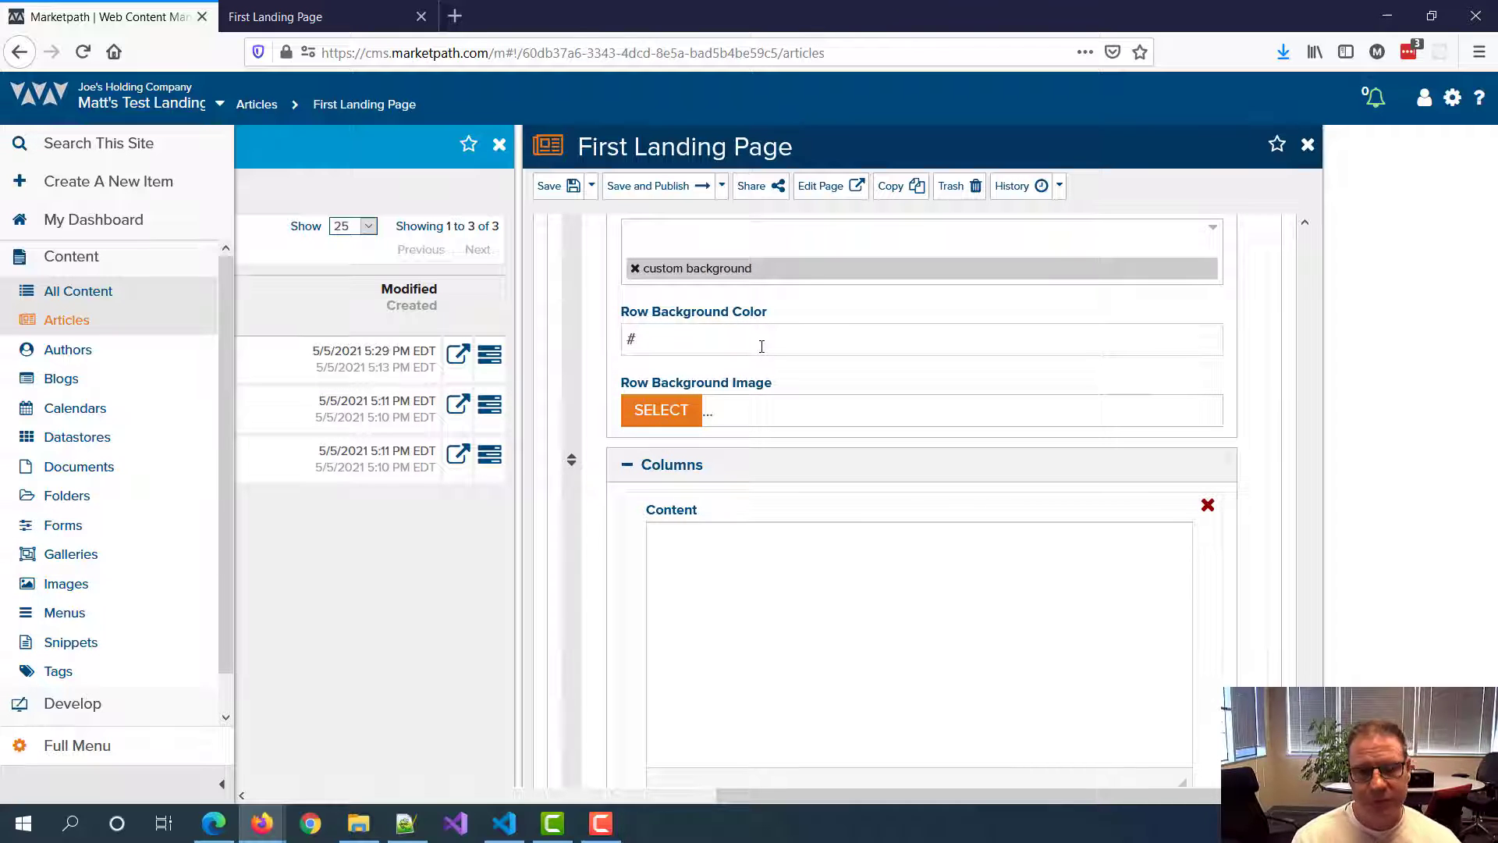
type("ccccc")
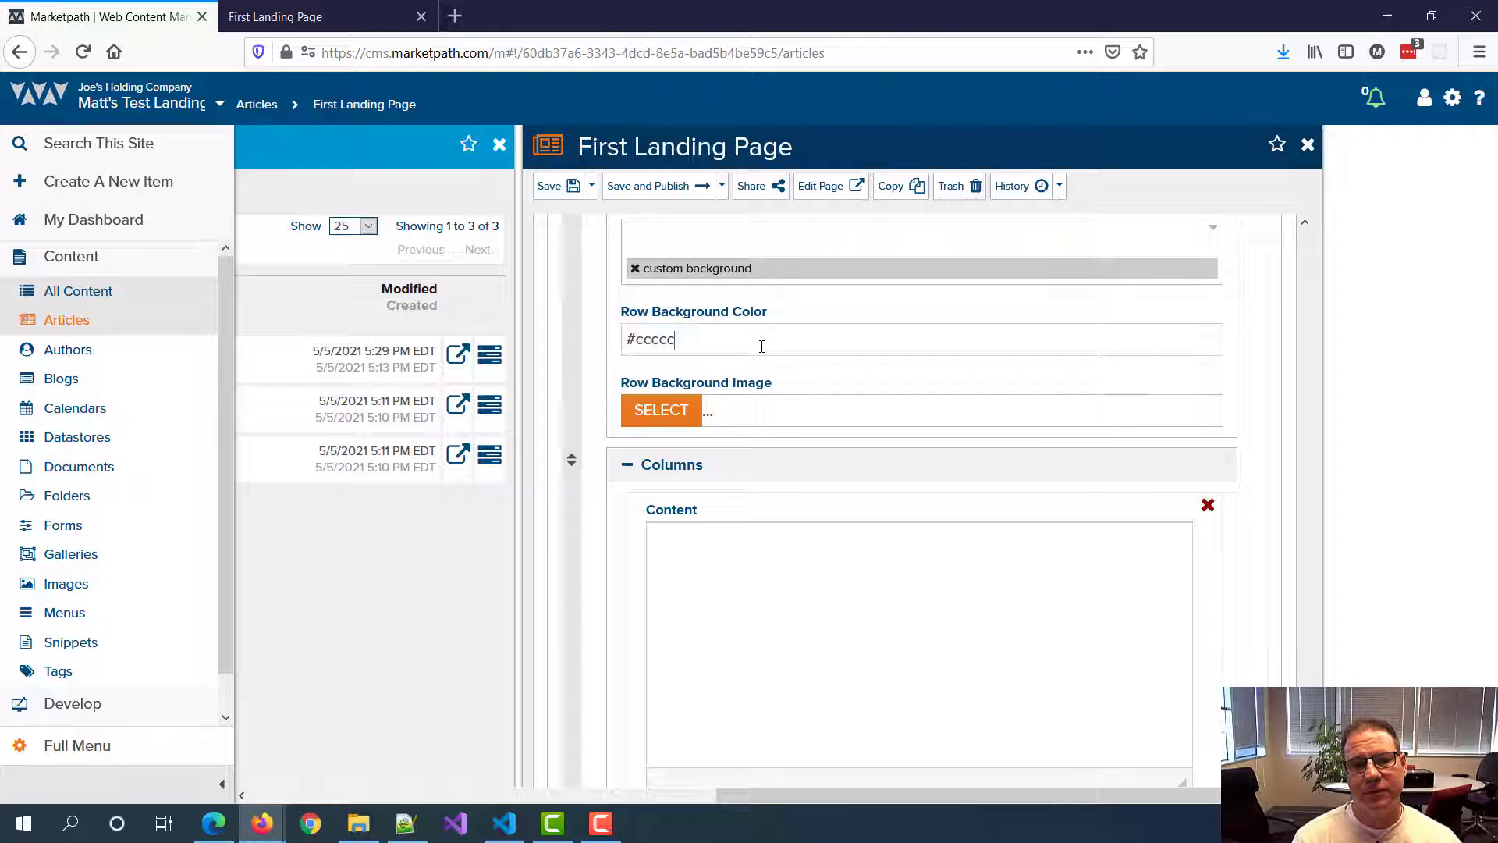
type("cc")
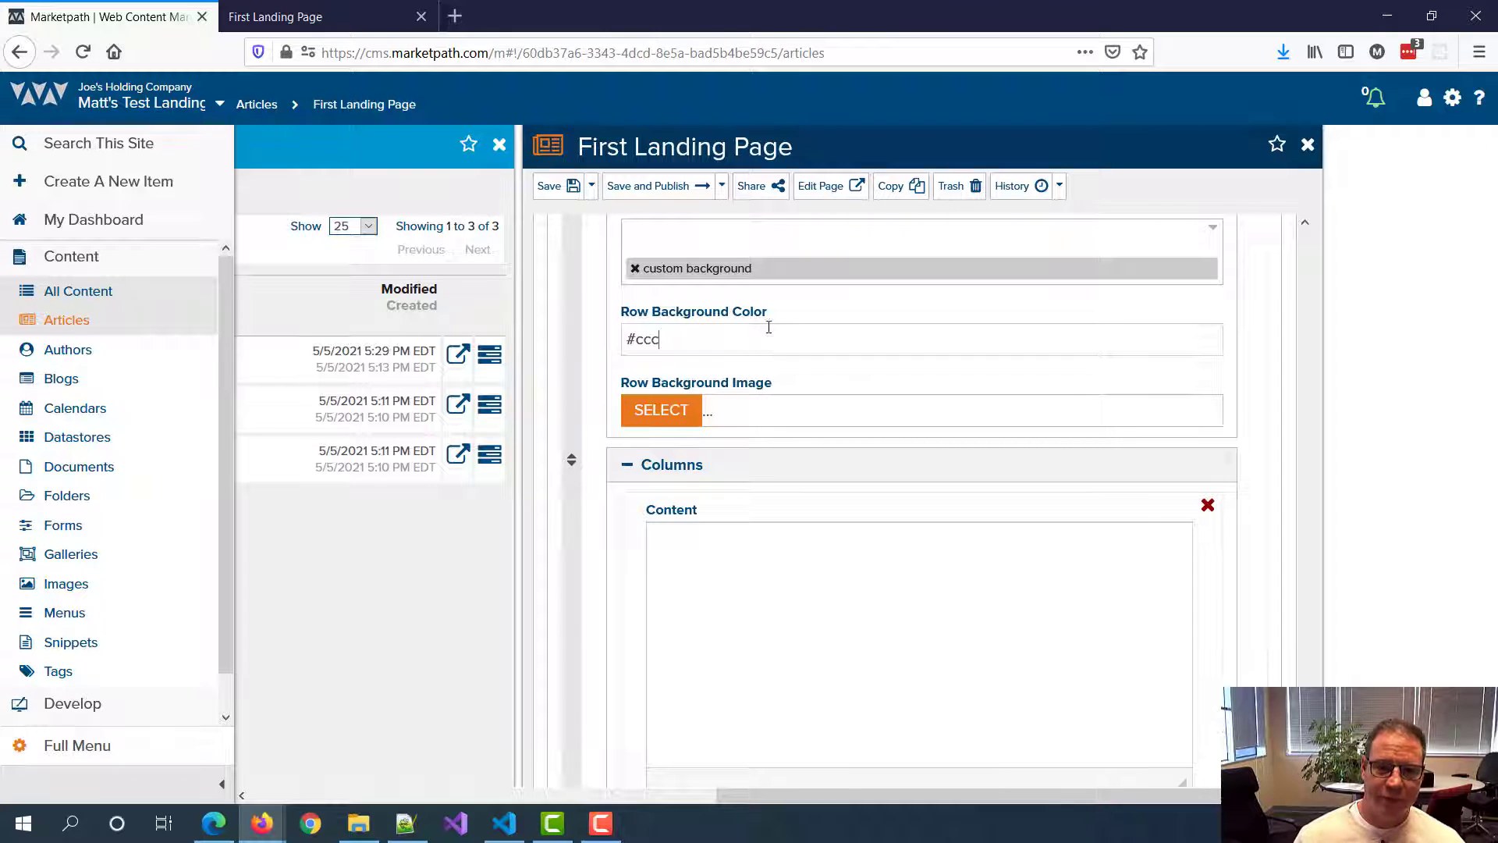
Step: Fill the Footer column with Copyright followed by the Liquid markup {{ request.year }}, and Marketpath, Inc. on the next line
scroll(781, 384, "down", 2)
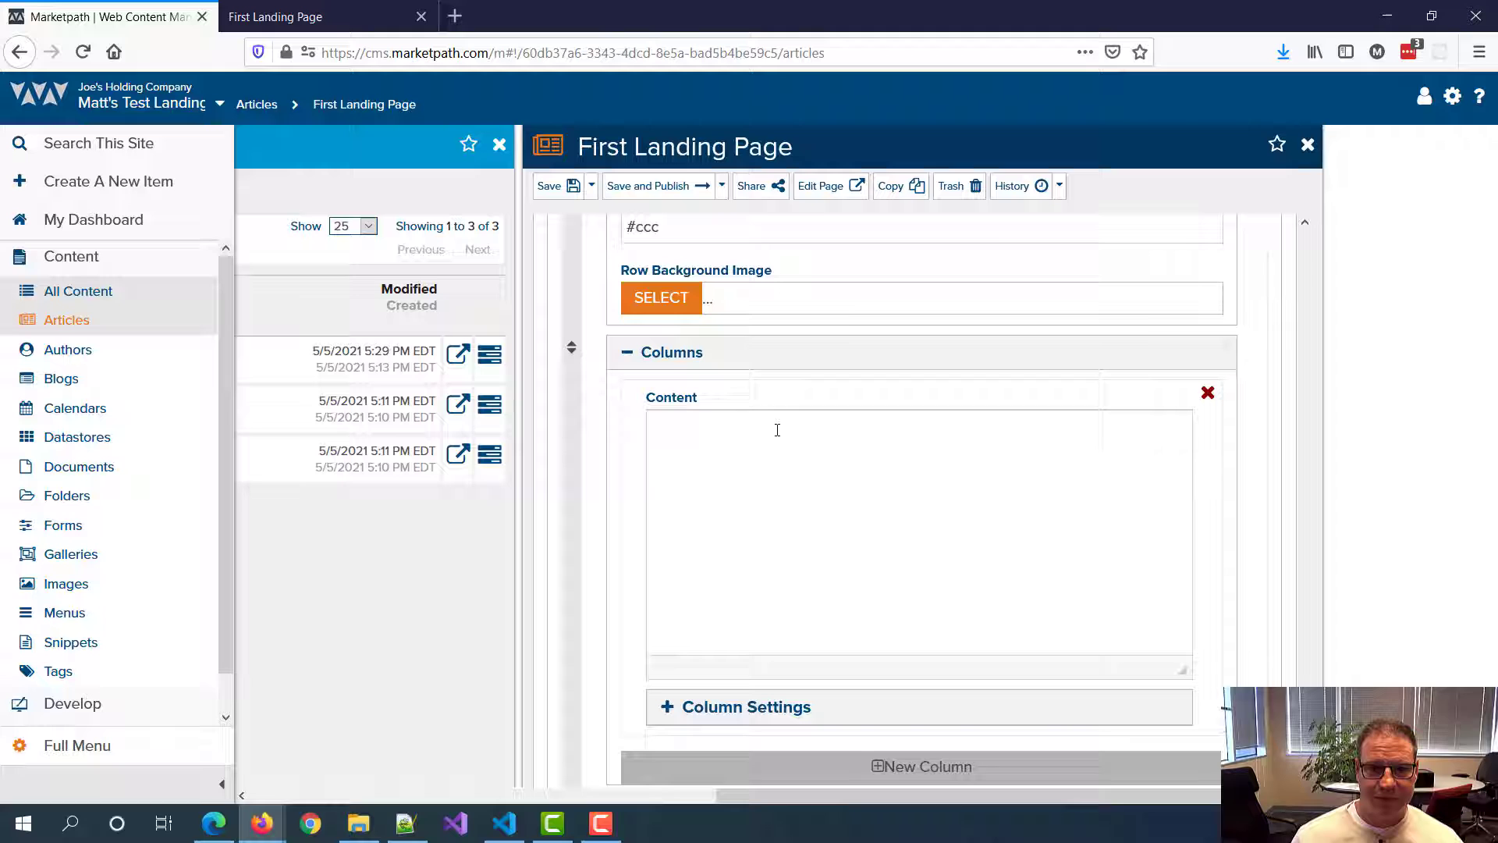
left_click(811, 473)
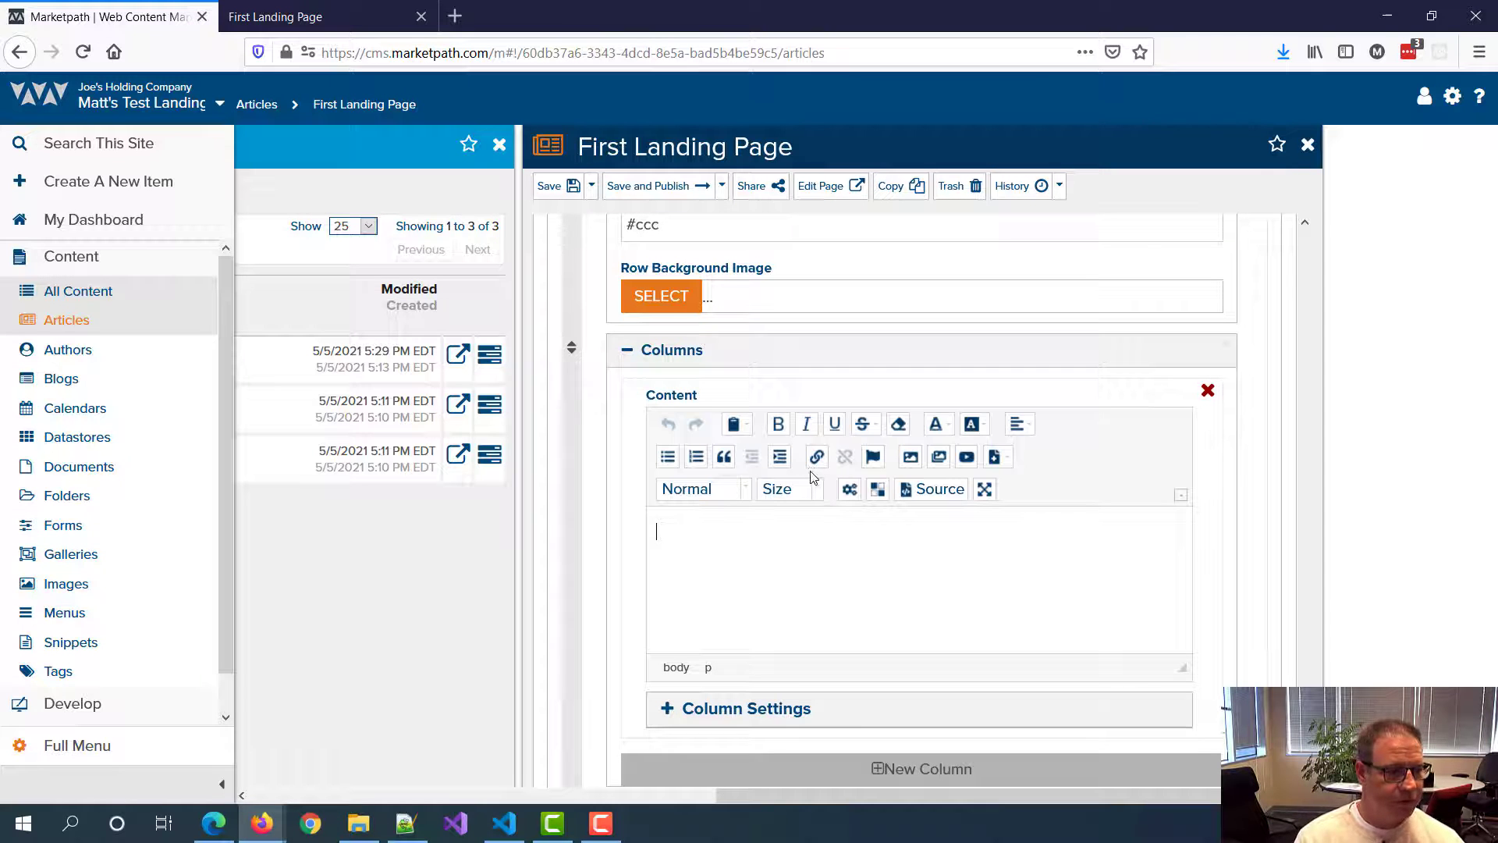
type("Copyright")
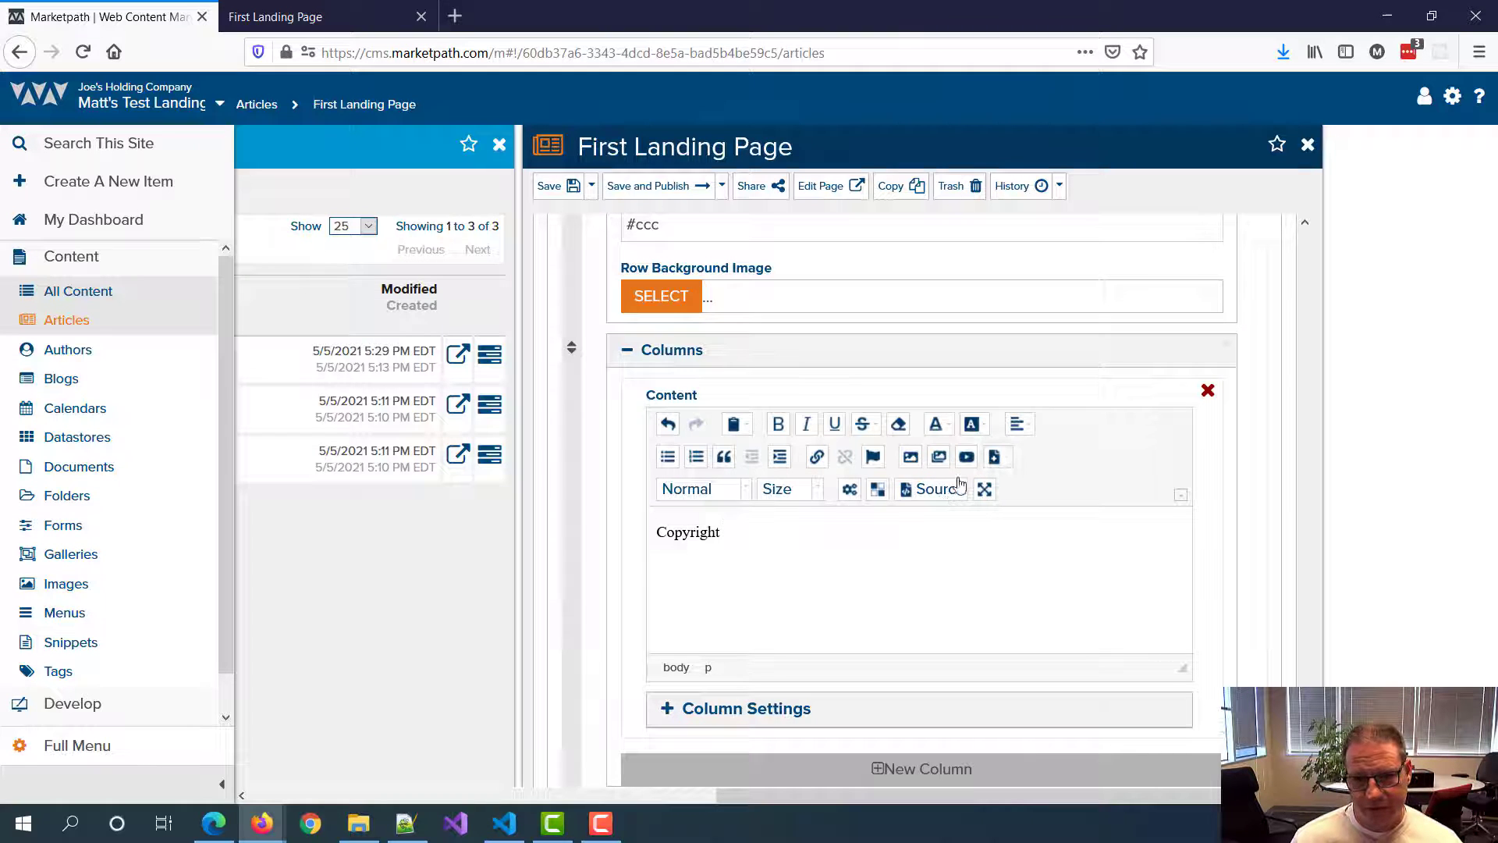
left_click(993, 456)
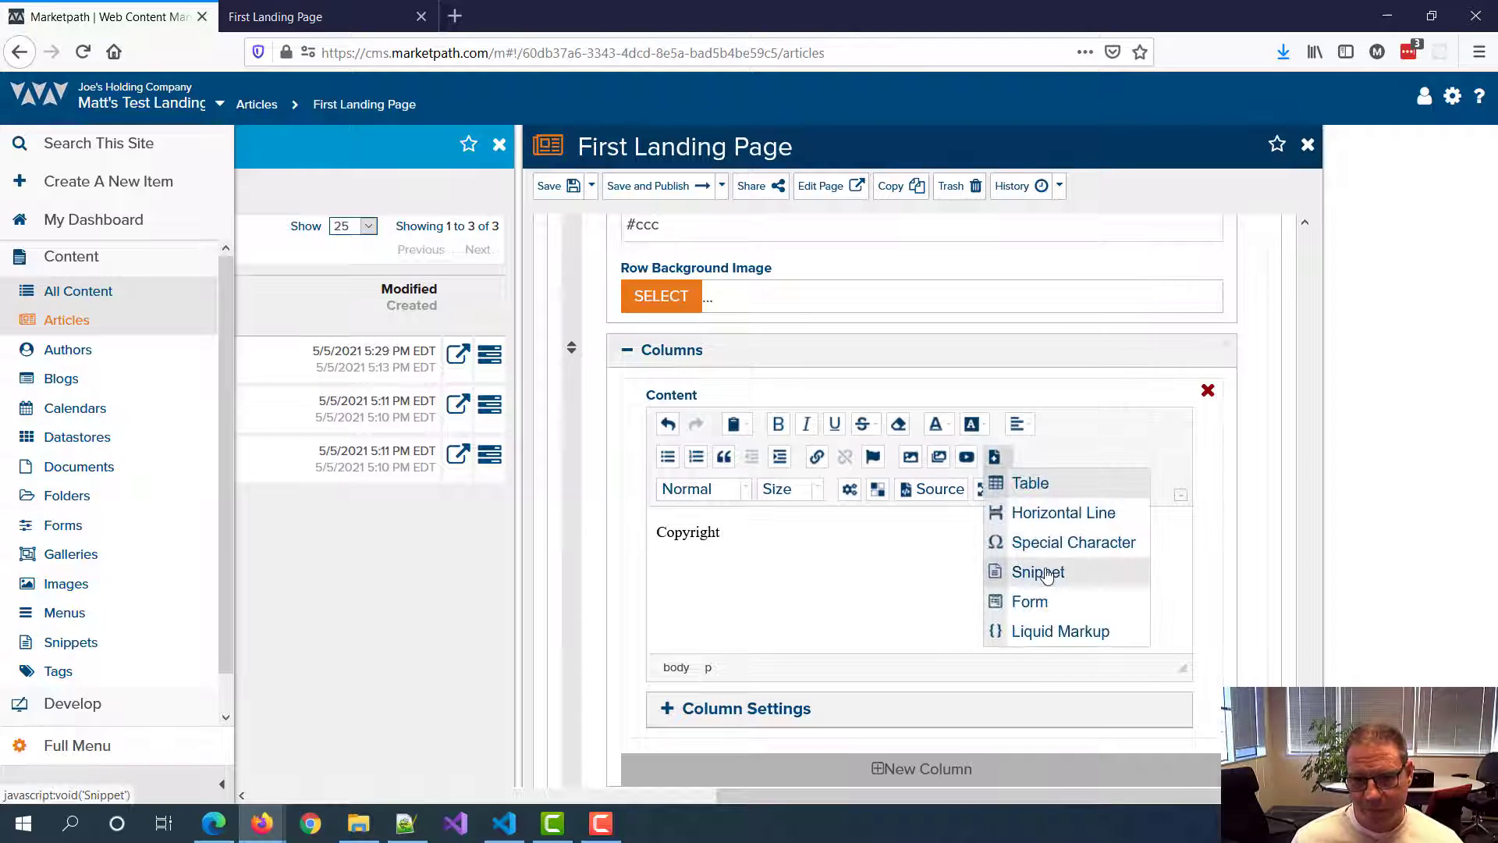
left_click(1031, 632)
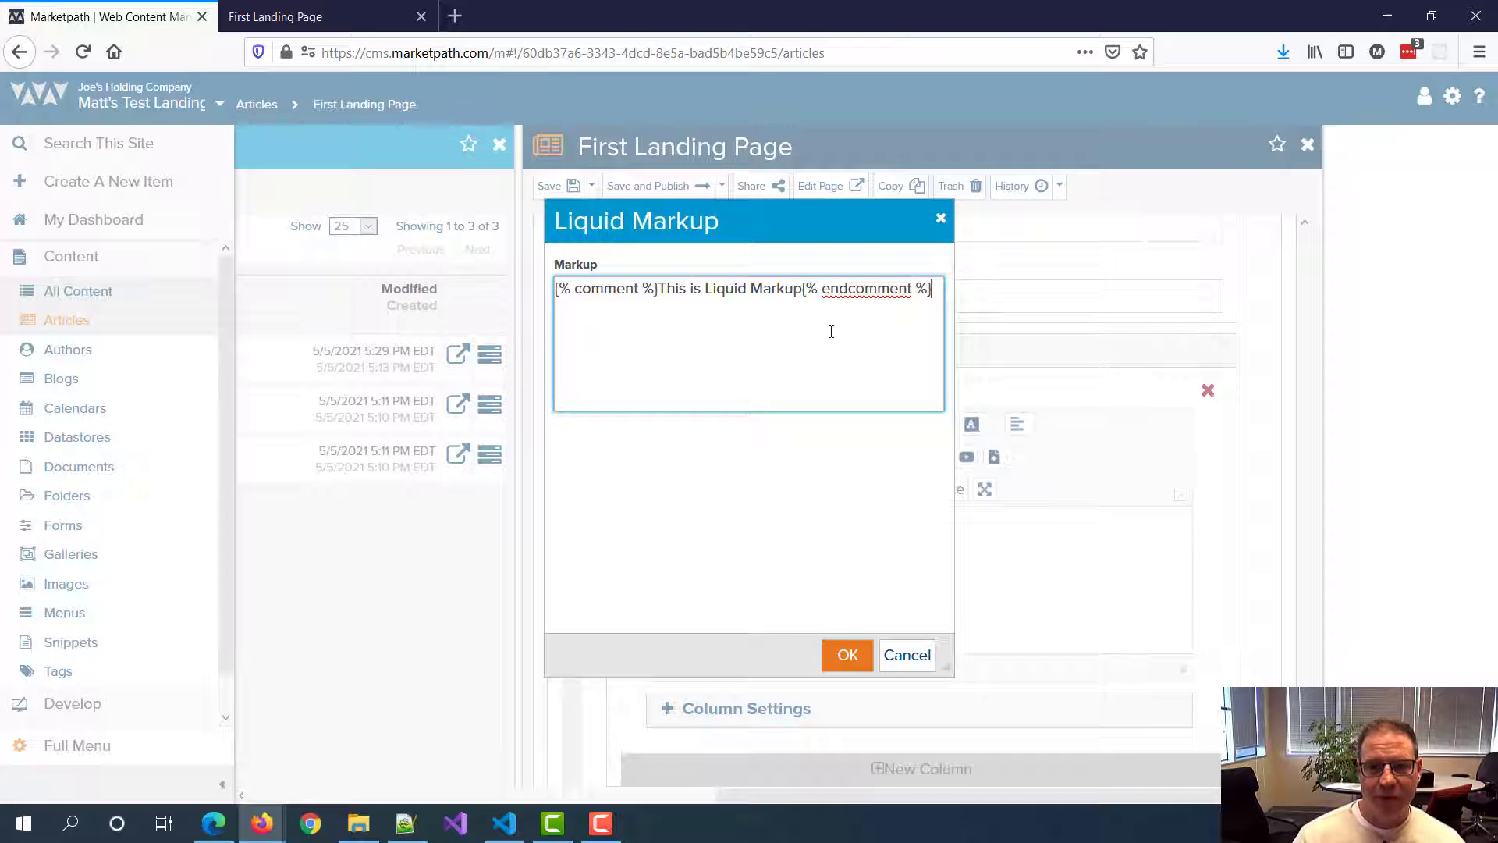
key("ctrl+a")
type("{{ request.")
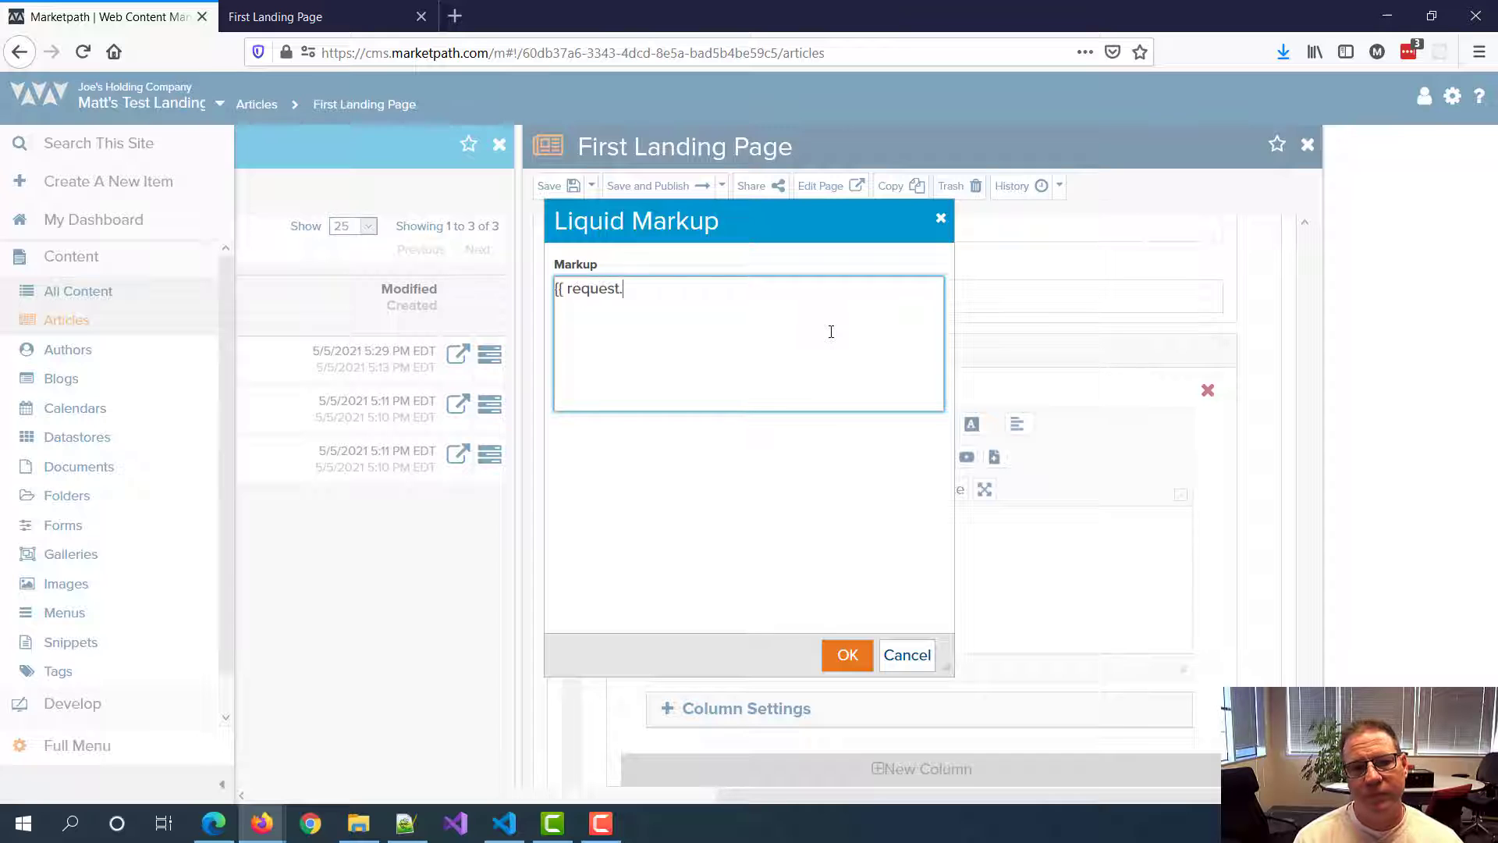
type("year ")
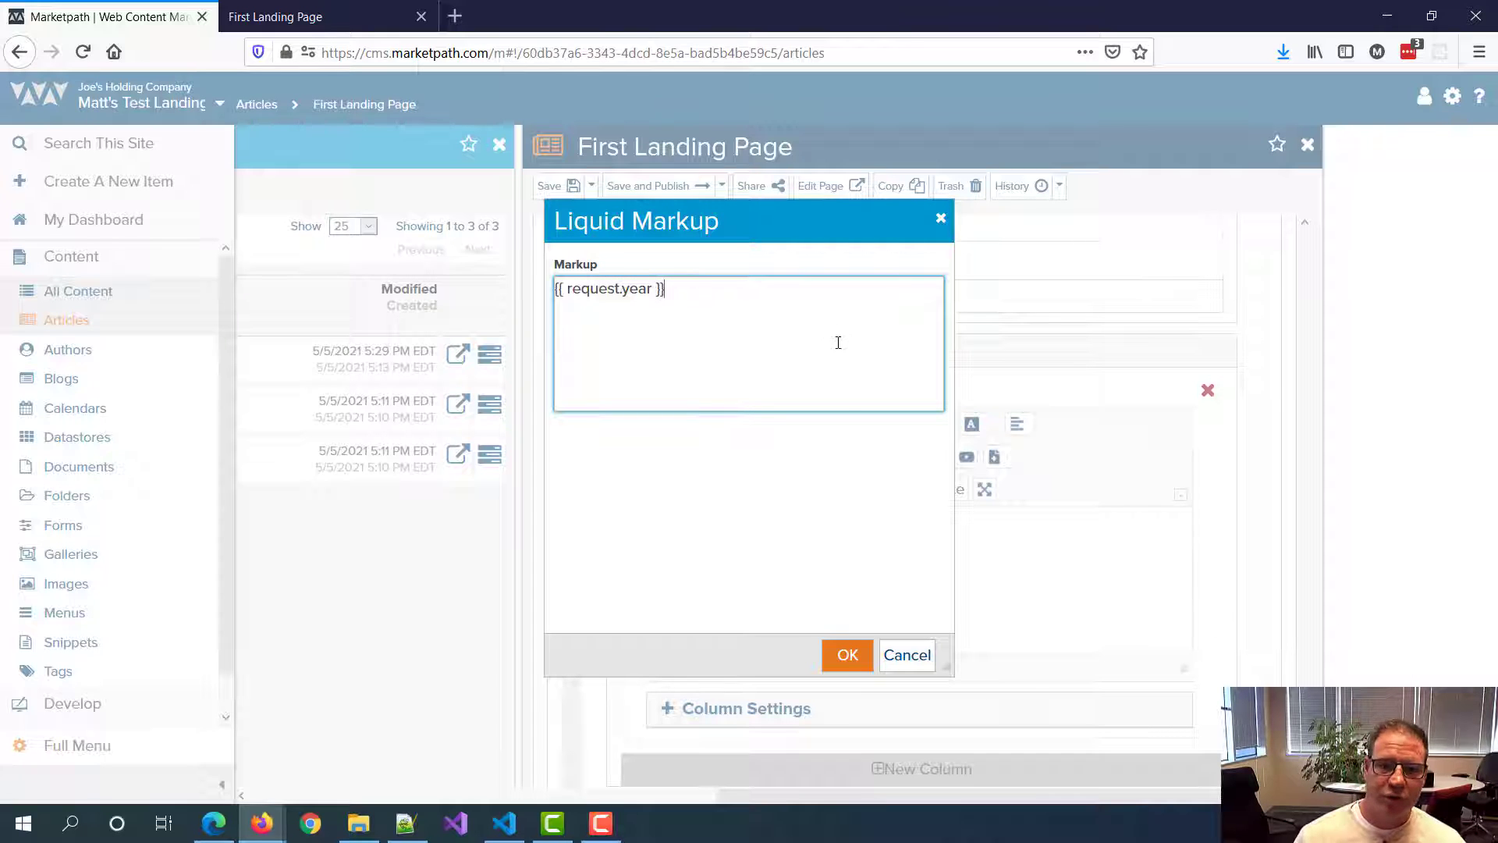
type("}}")
left_click(845, 655)
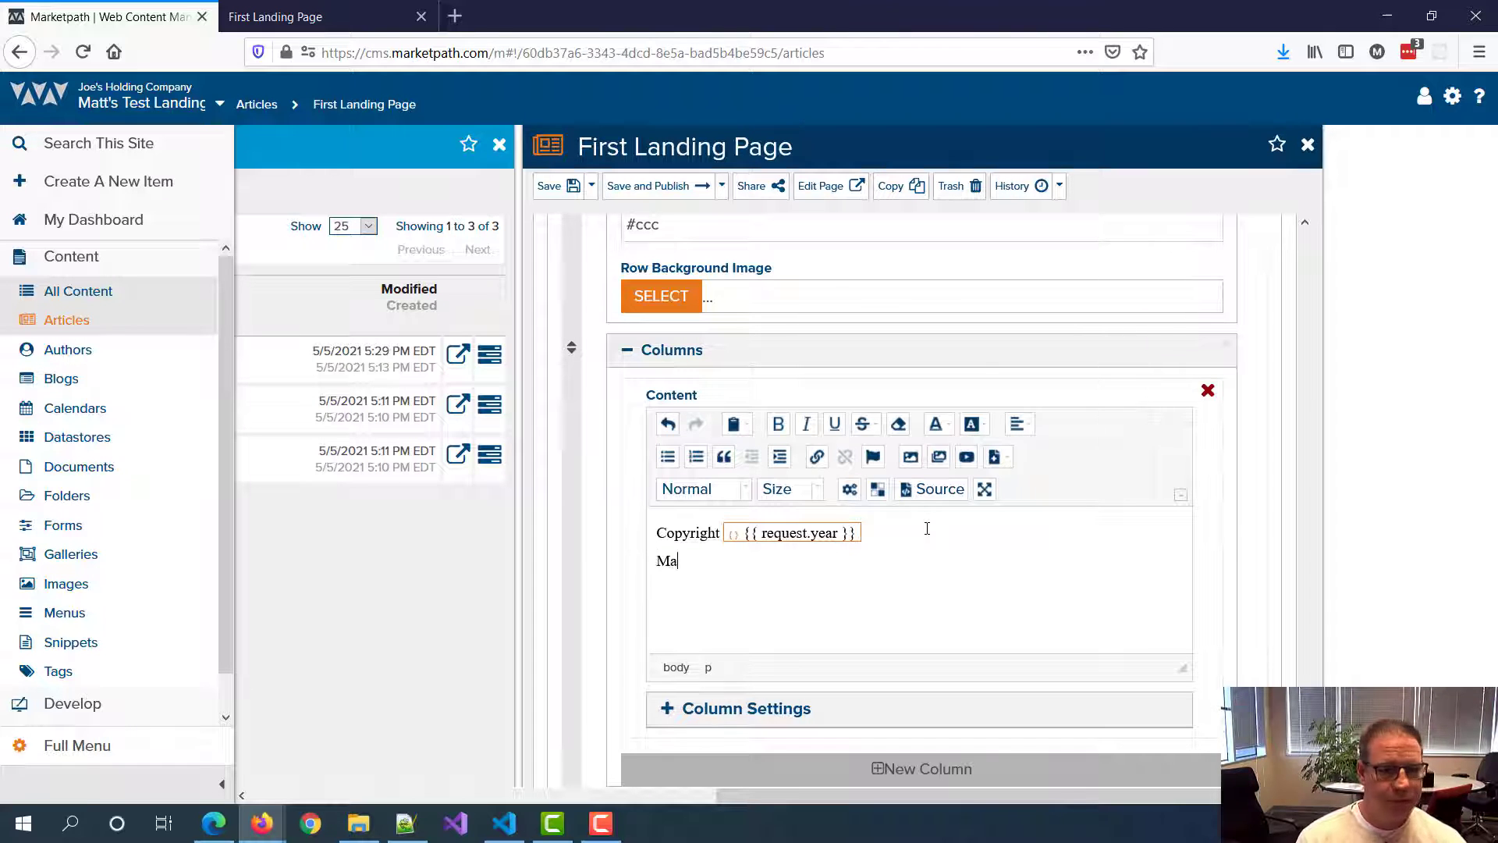
type("rketpath, Inc.")
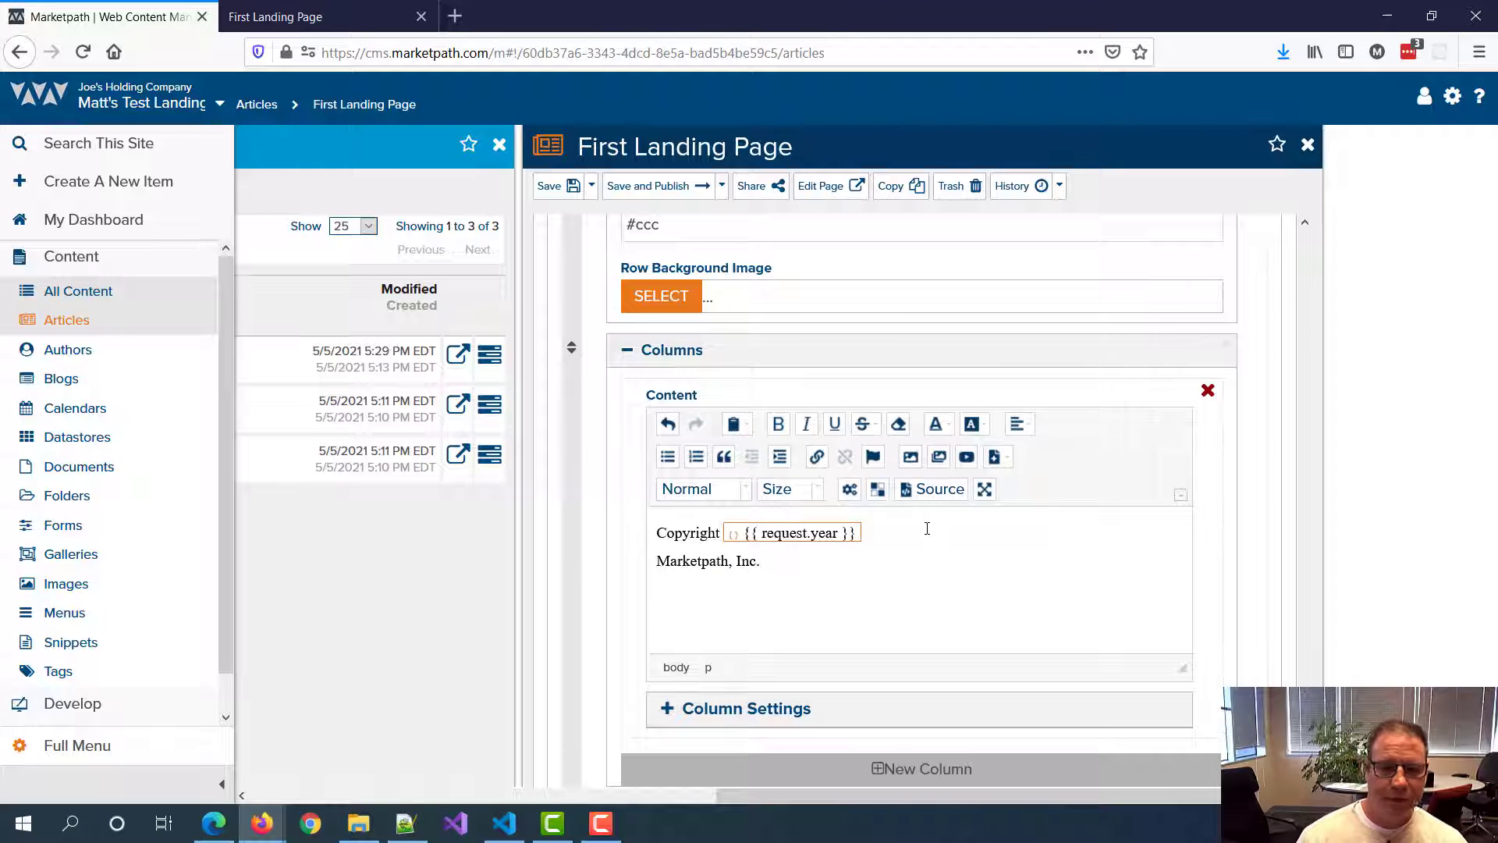
Step: Try to center-align the footer text containing the Liquid markup, undoing each attempt
key("ctrl+a")
left_click(1016, 424)
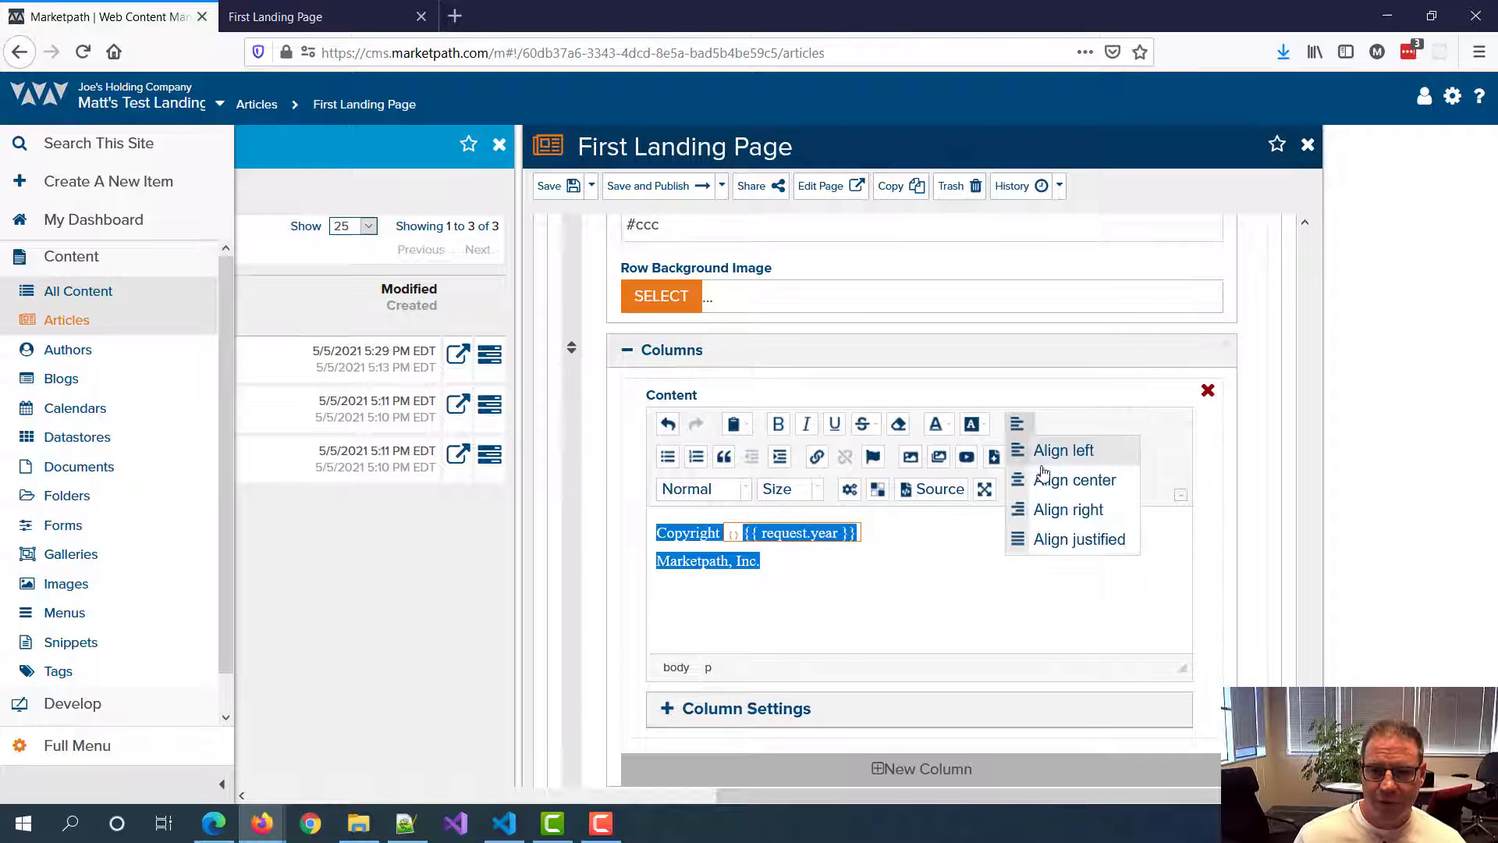
left_click(1044, 477)
left_click(997, 529)
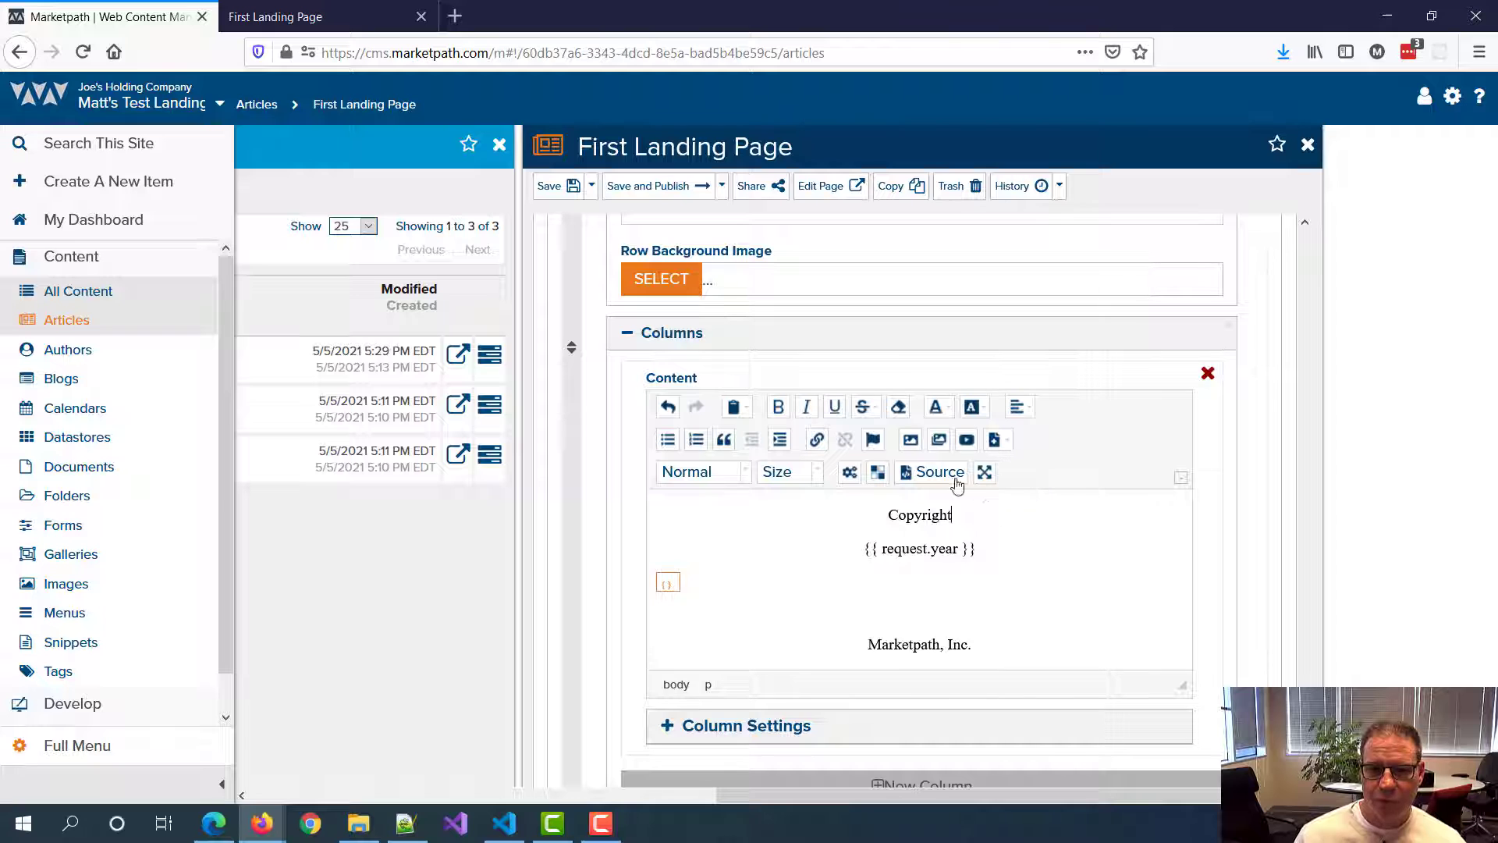
key("ctrl+z")
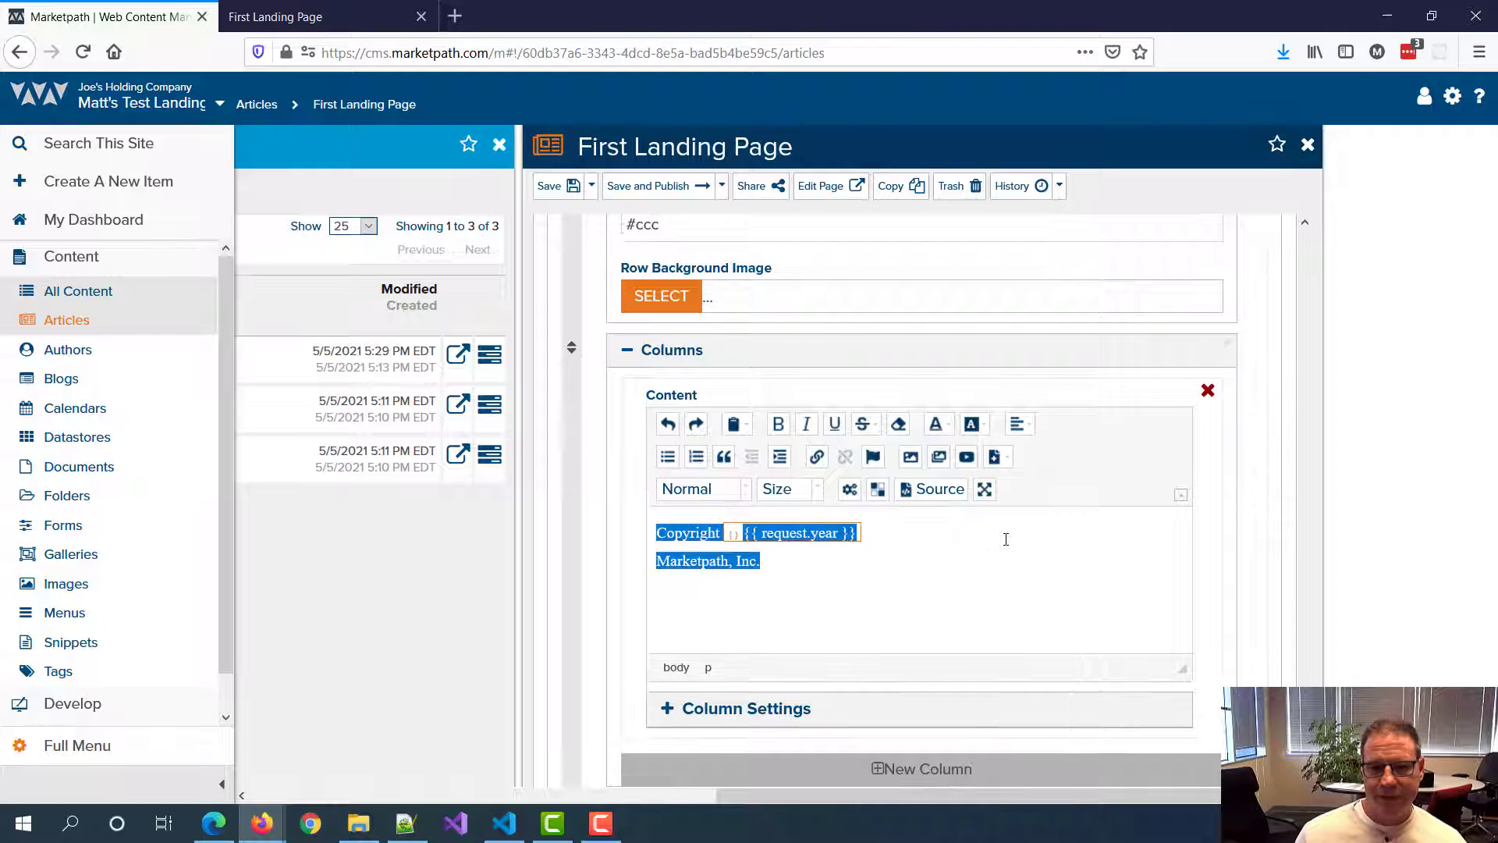
left_click(696, 543)
left_click(1018, 424)
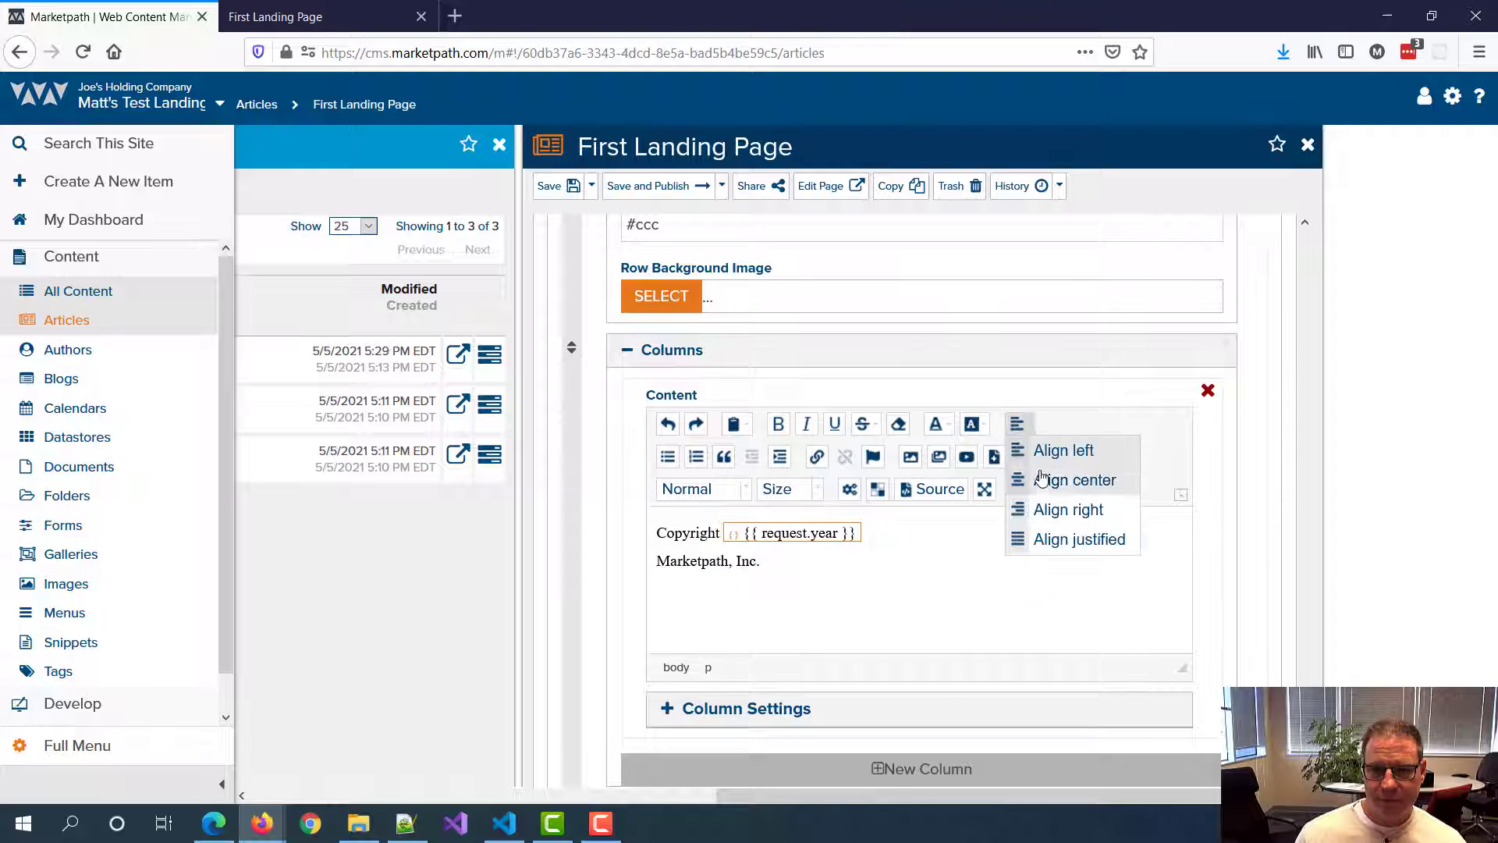
left_click(1049, 478)
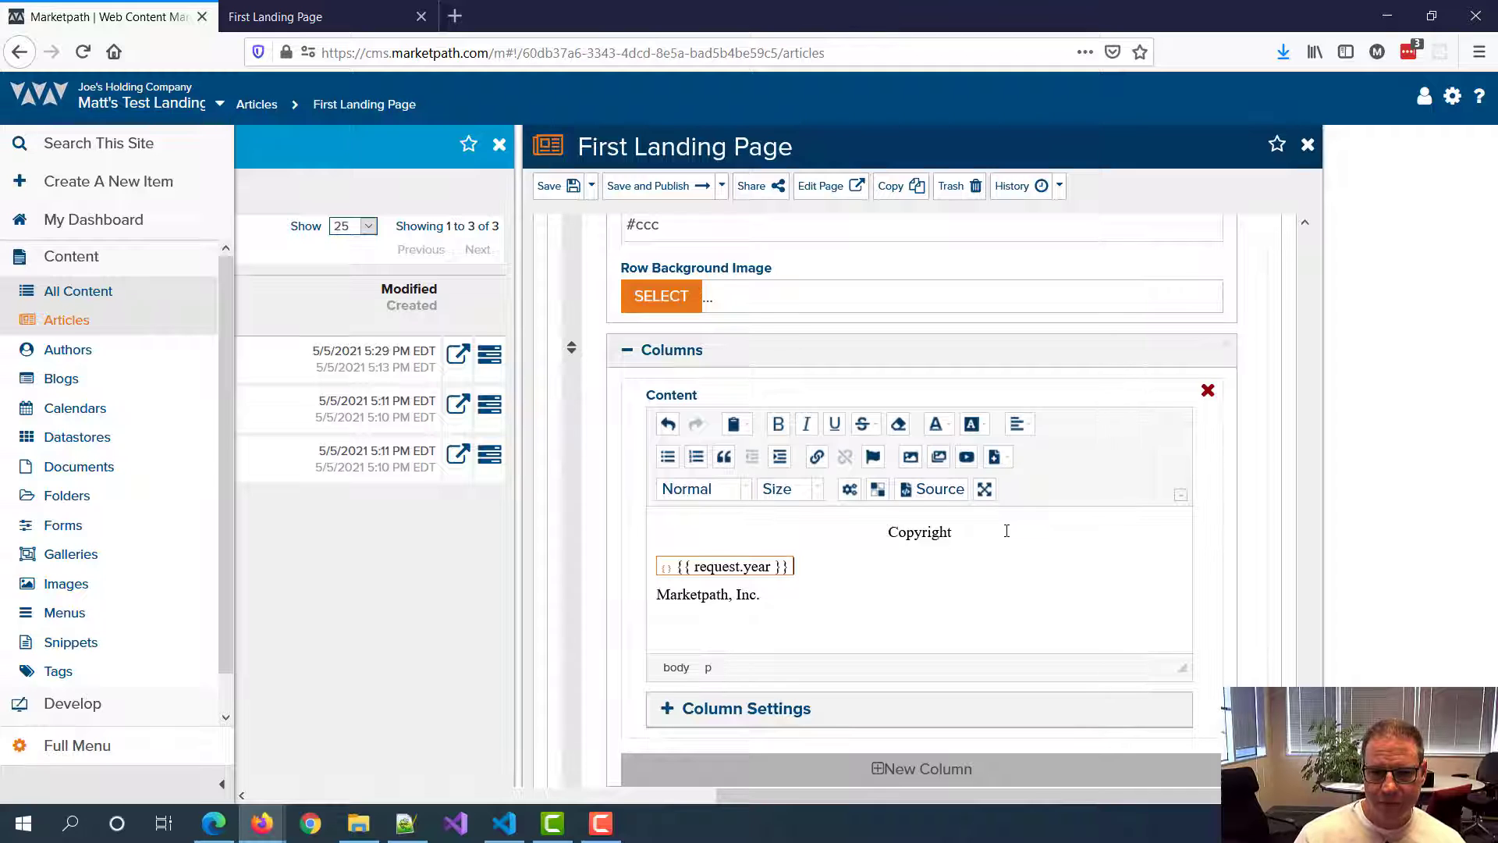
key("ctrl+z")
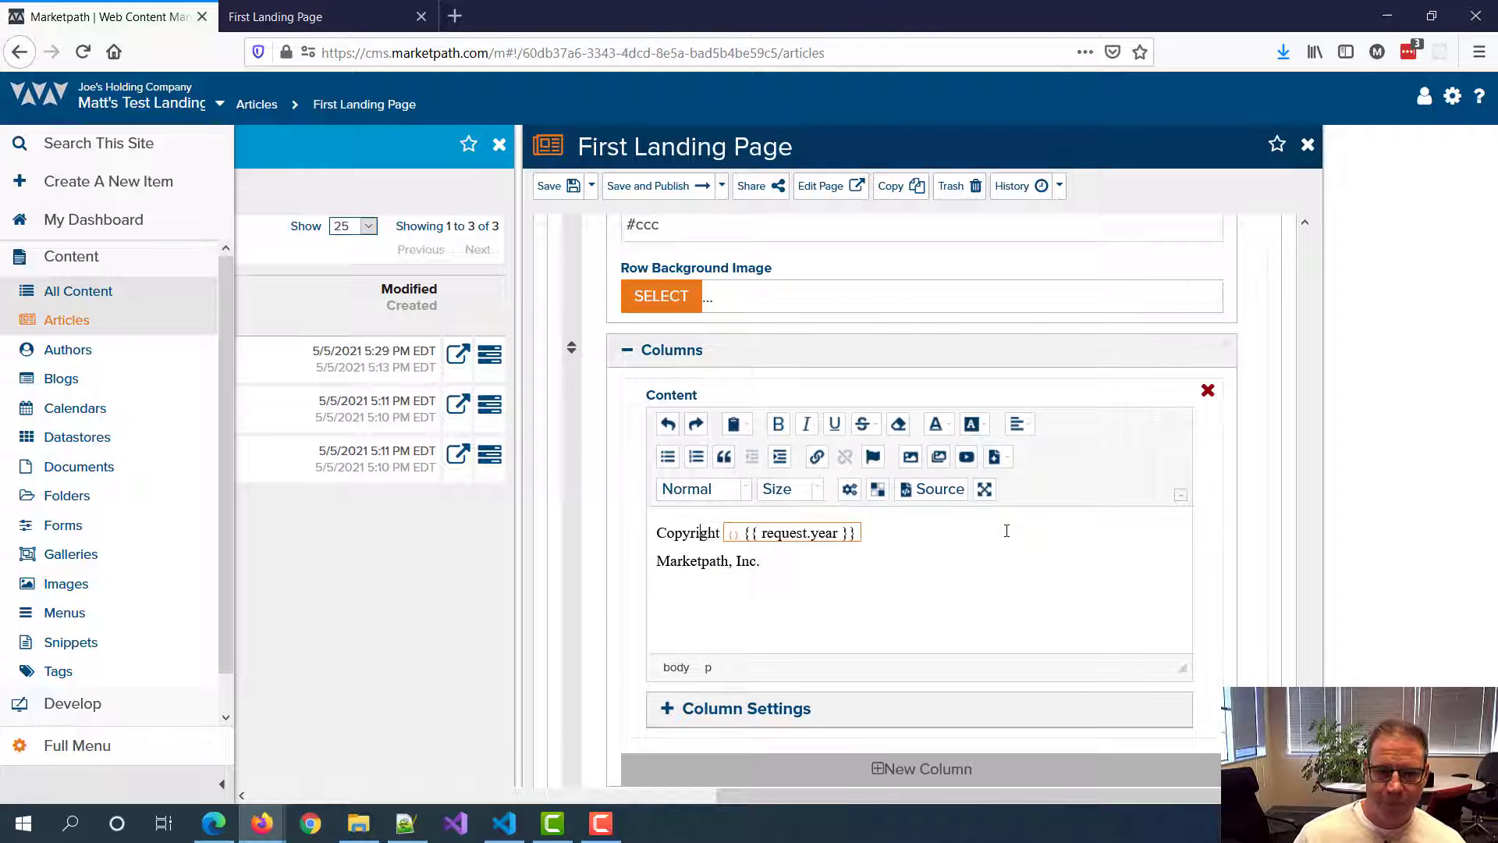
Step: Delete the {{ request.year }} Liquid markup after Copyright in the footer text
key("Right")
key("Right")
key("Right")
key("Right")
key("Right")
key("Left")
key("Left")
key("shift+End")
key("Delete")
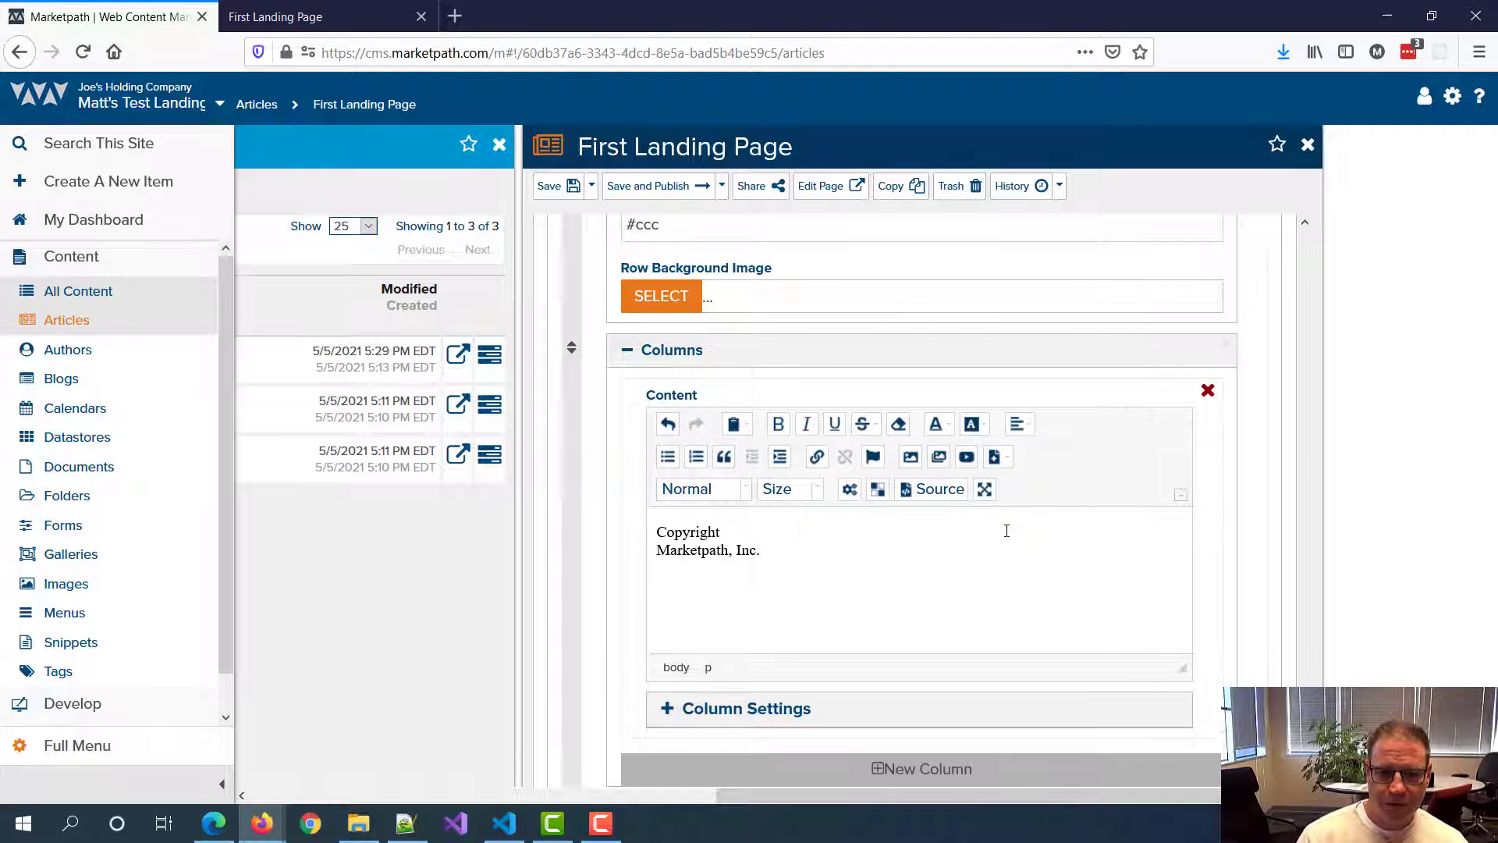
Step: Center-align the Copyright and Marketpath, Inc. lines in the Footer column
key("ctrl+a")
left_click(1016, 424)
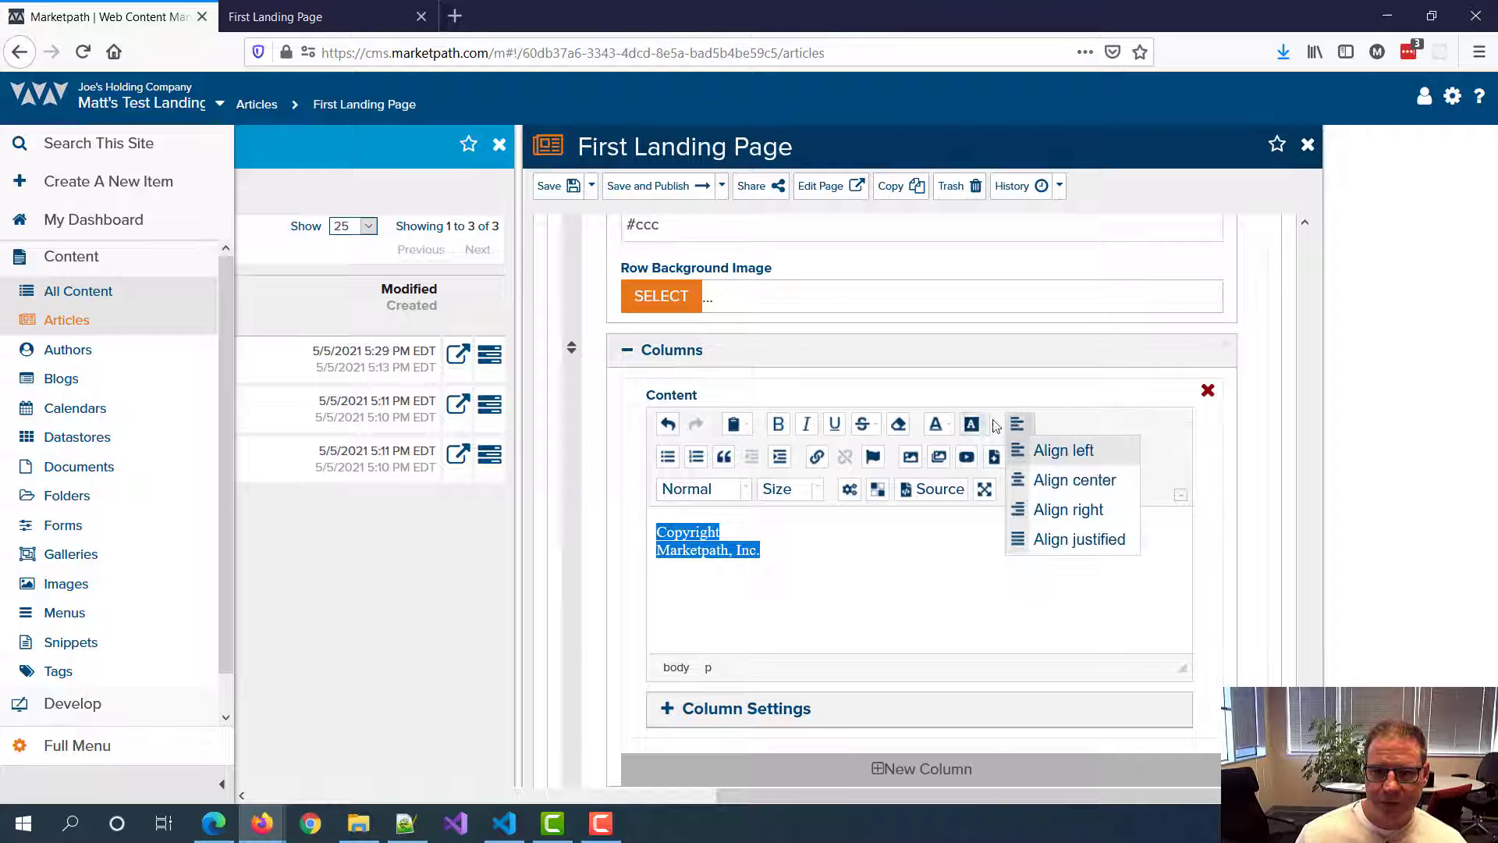
left_click(1067, 482)
Step: Try to insert the Liquid markup {{ request.year }} into the centered footer text, and discard the entry
left_click(967, 552)
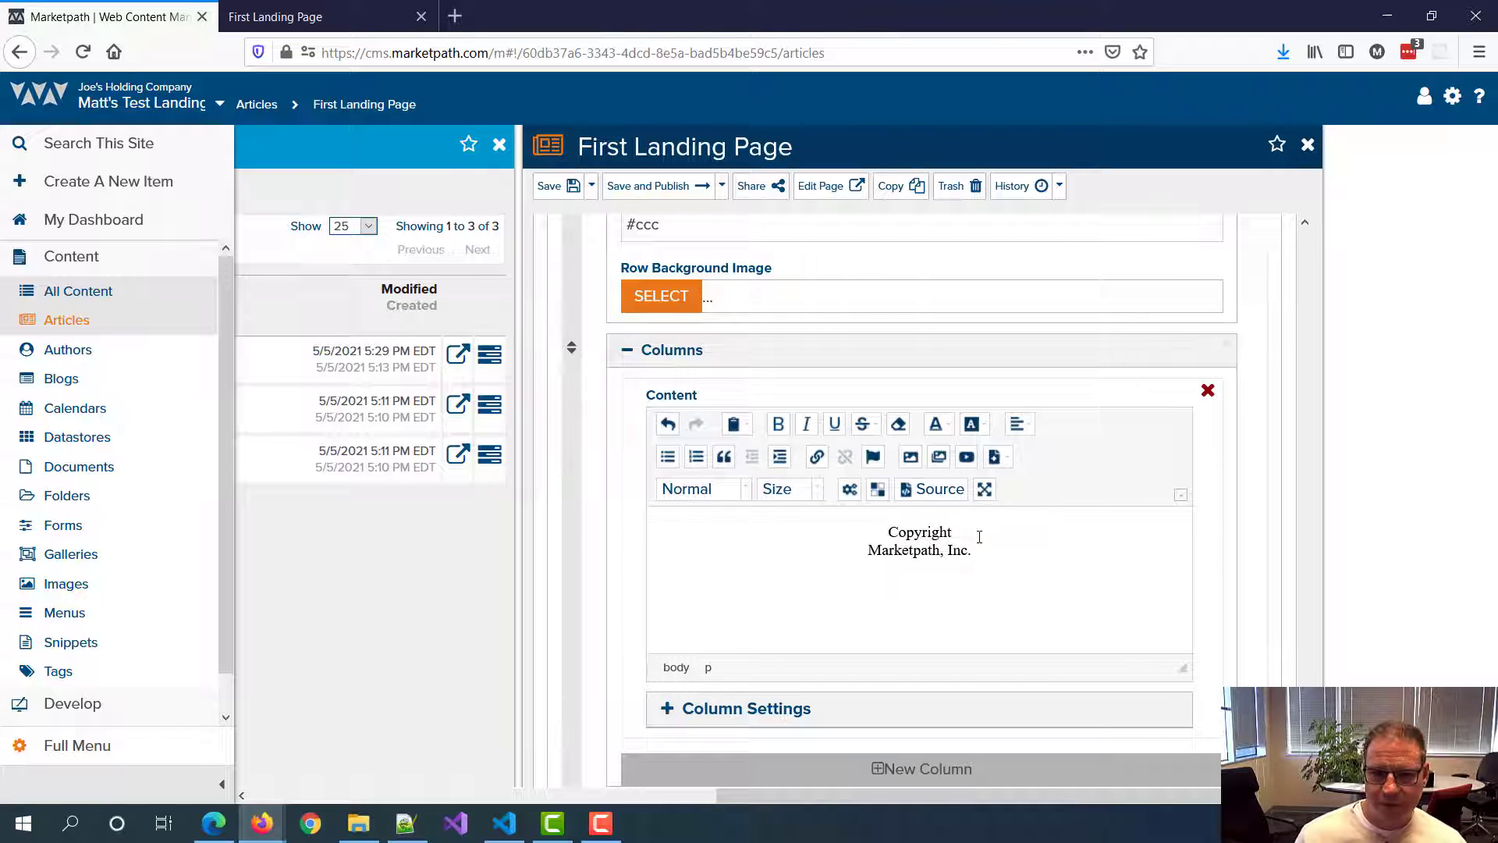
left_click(995, 458)
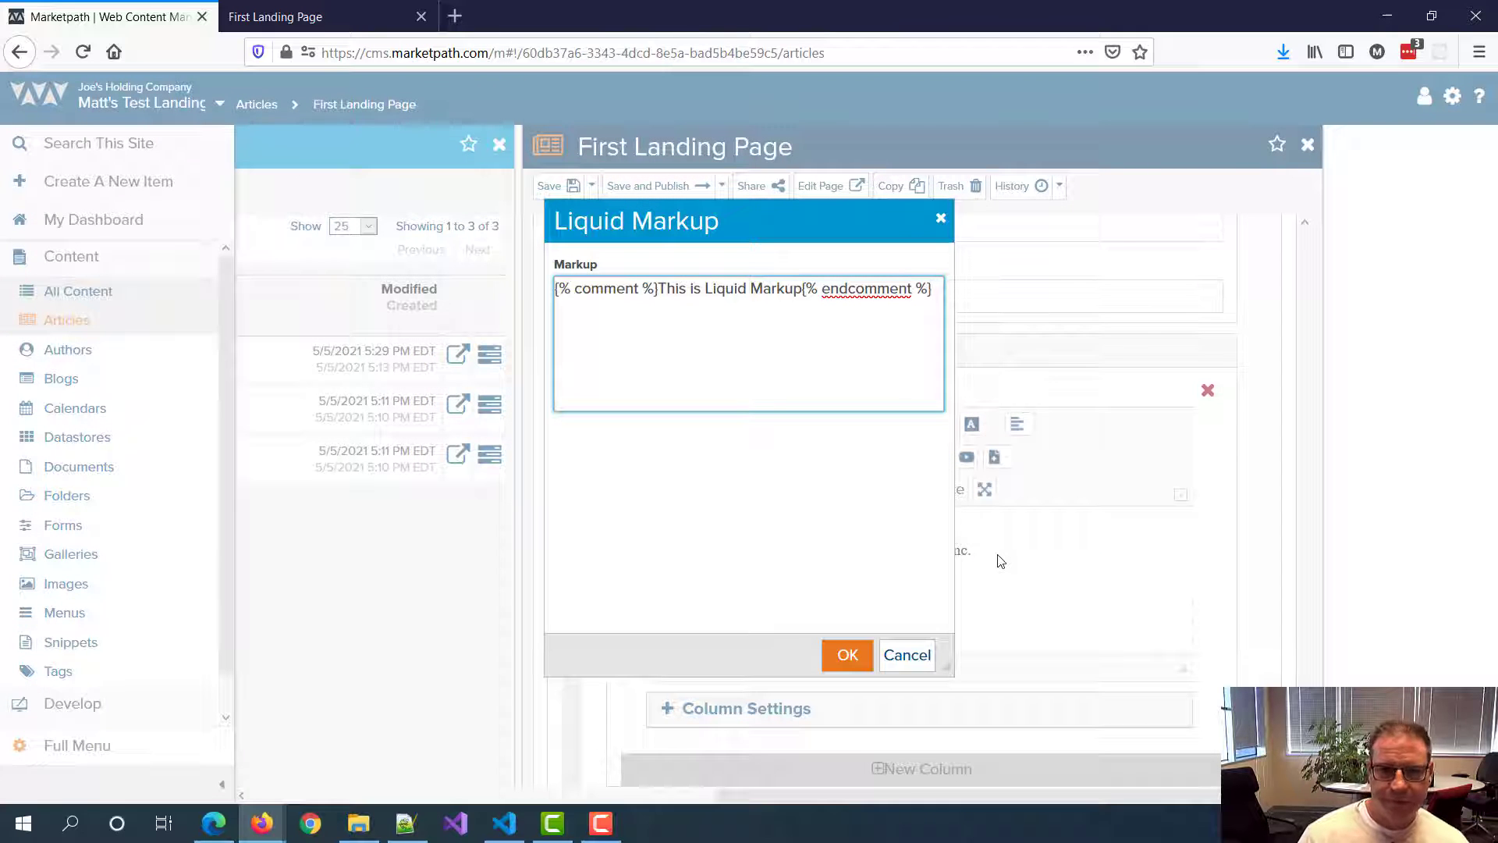
key("ctrl+a")
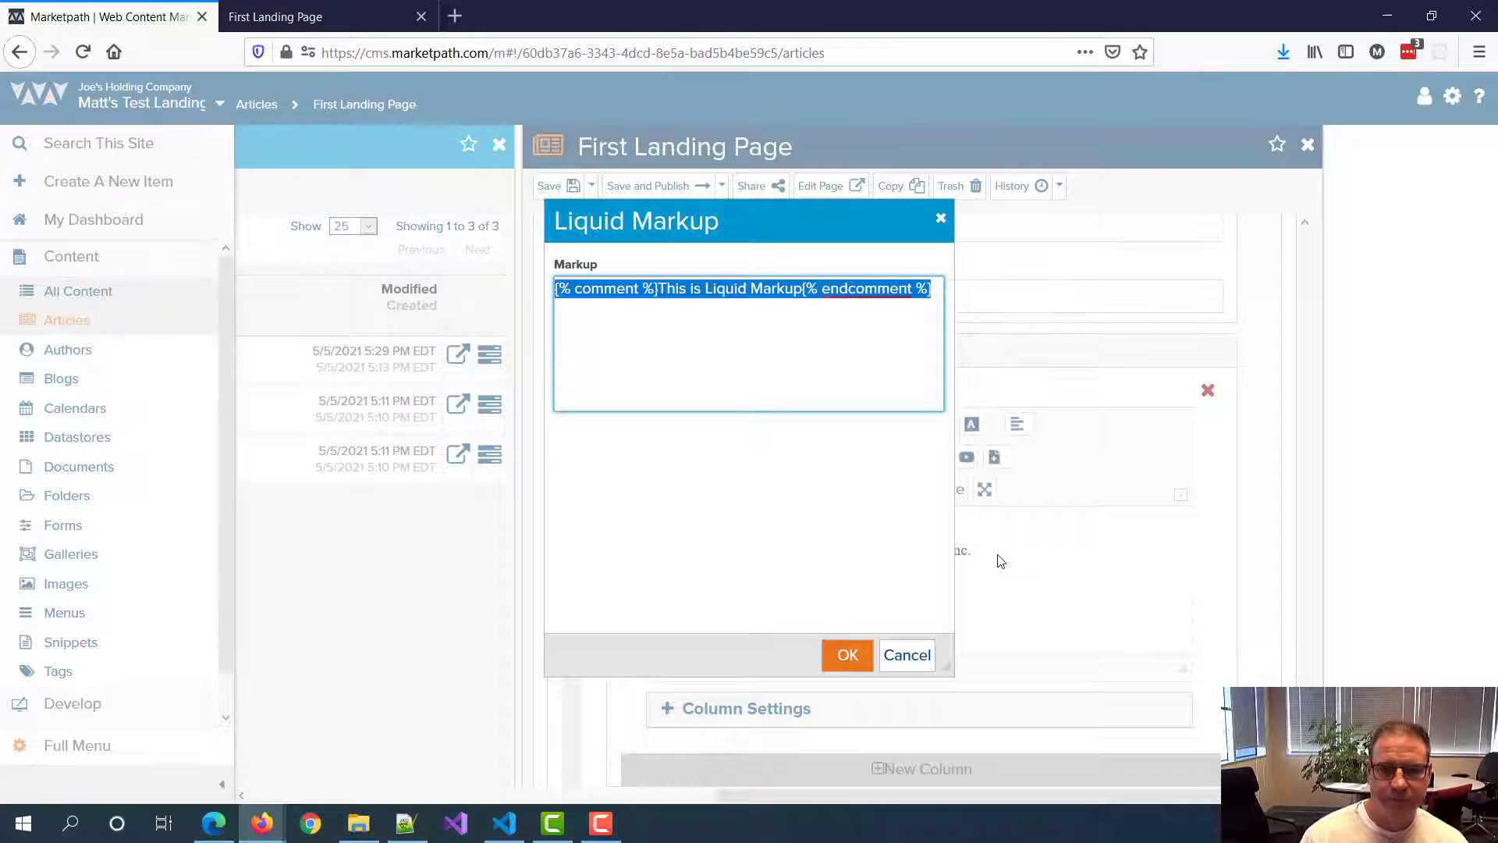
type("{{ request.ye")
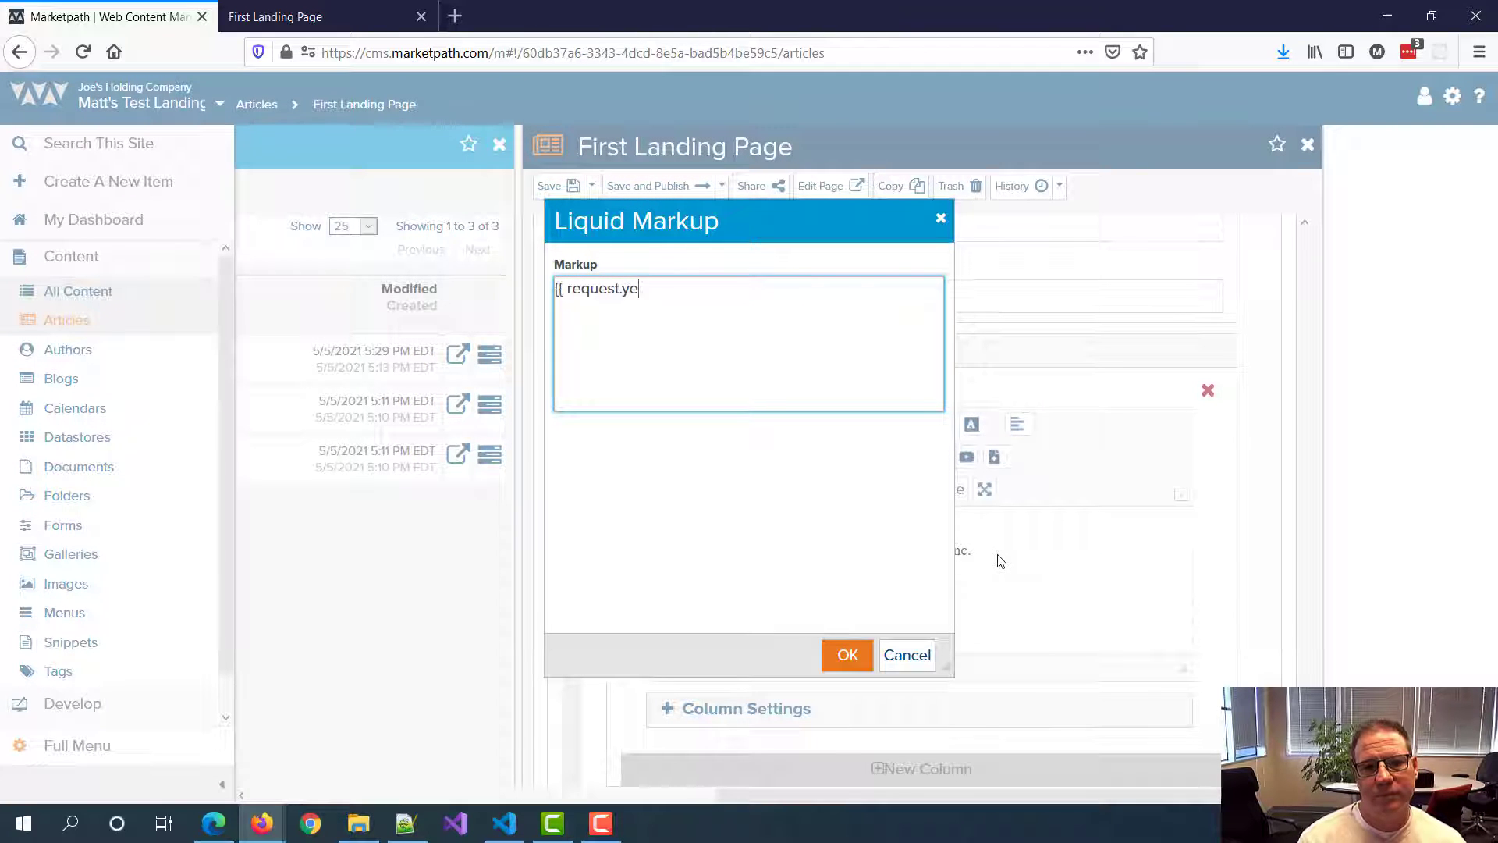
type("ar")
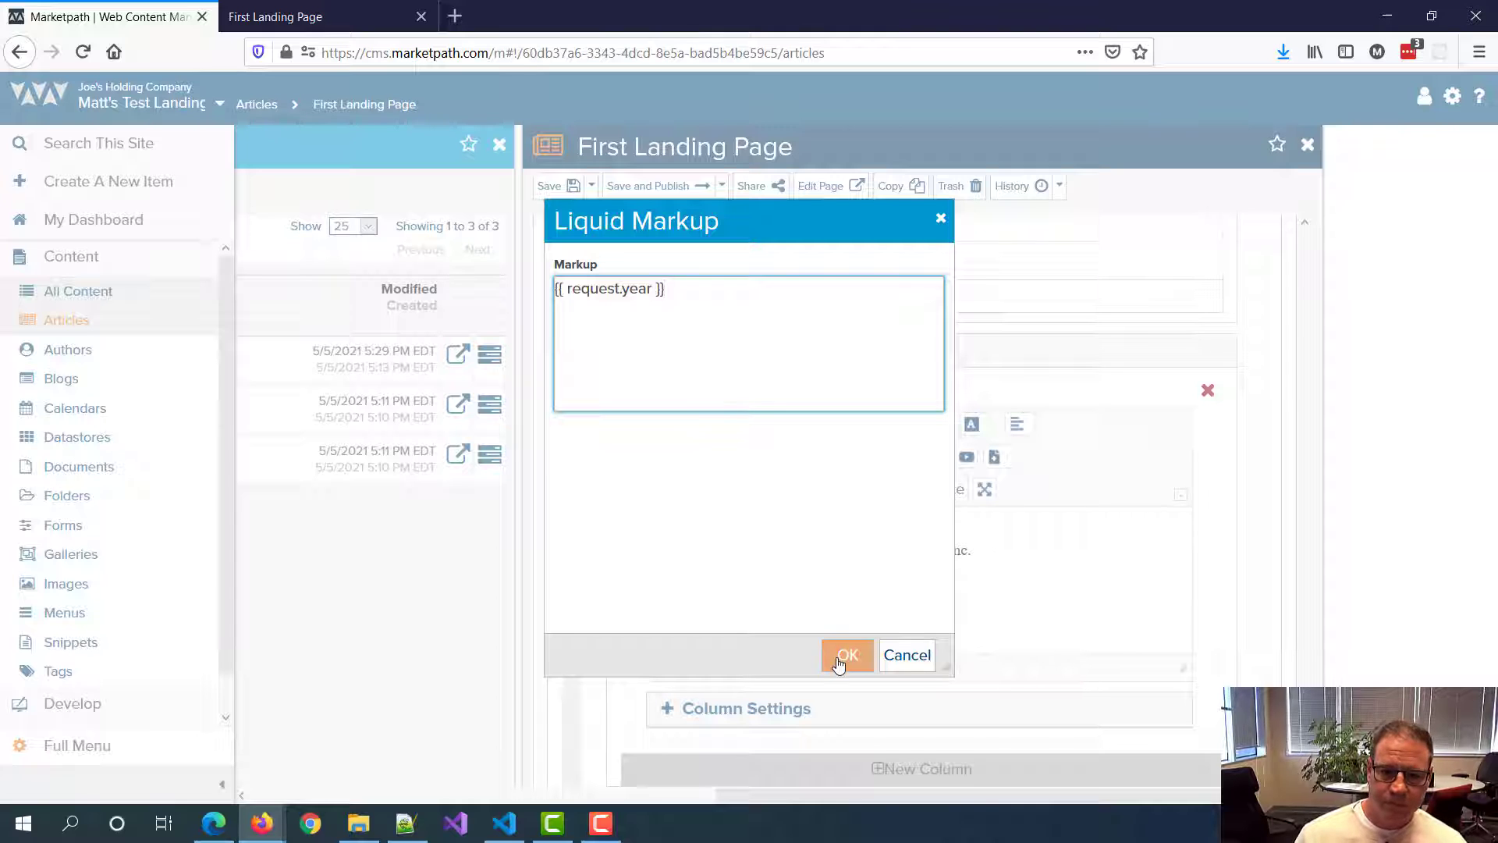
left_click(906, 655)
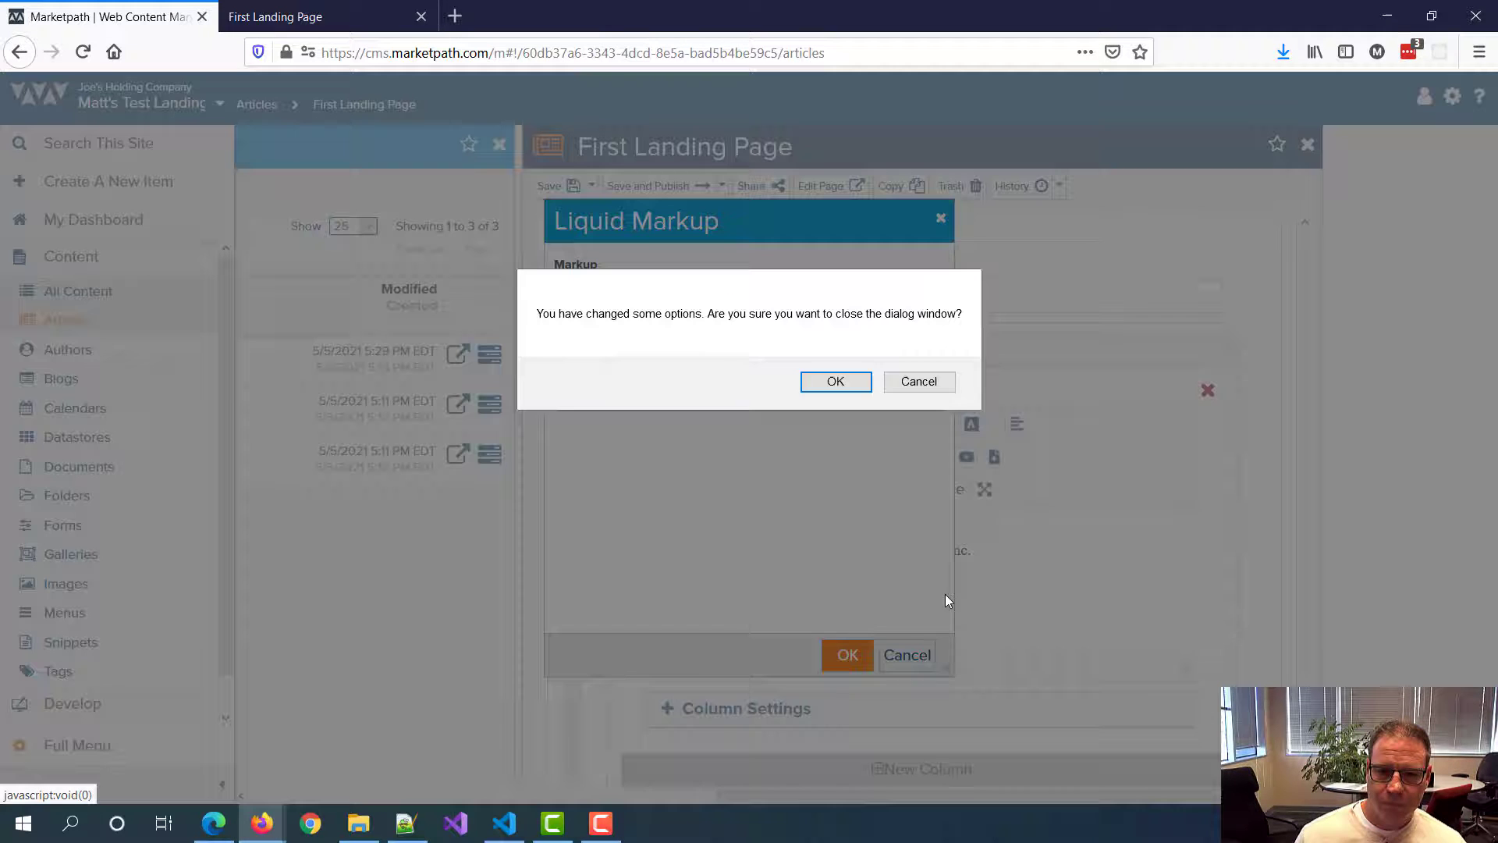
left_click(918, 382)
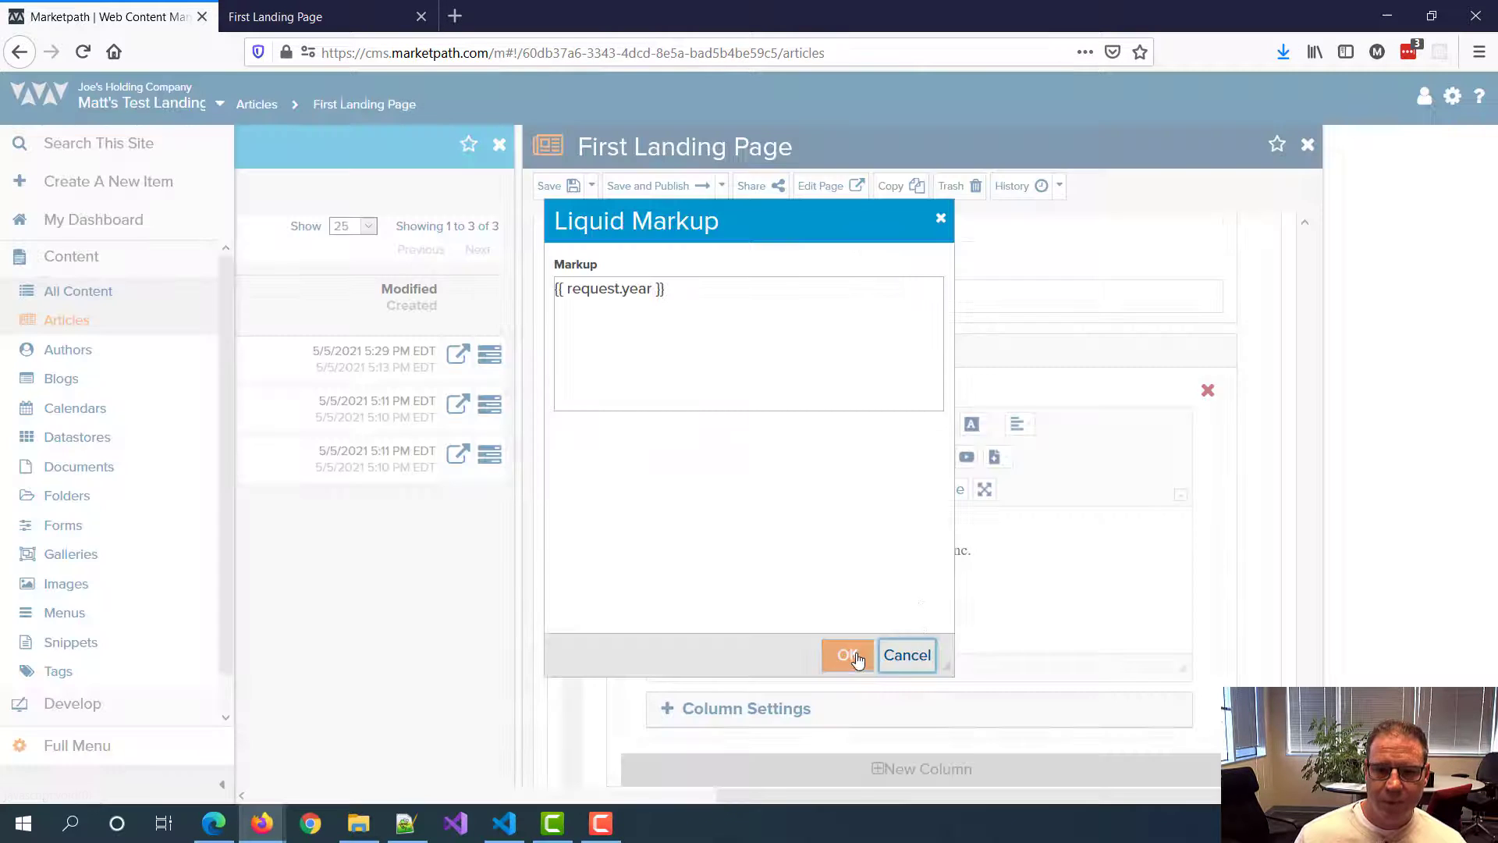
left_click(905, 655)
left_click(918, 381)
left_click(938, 221)
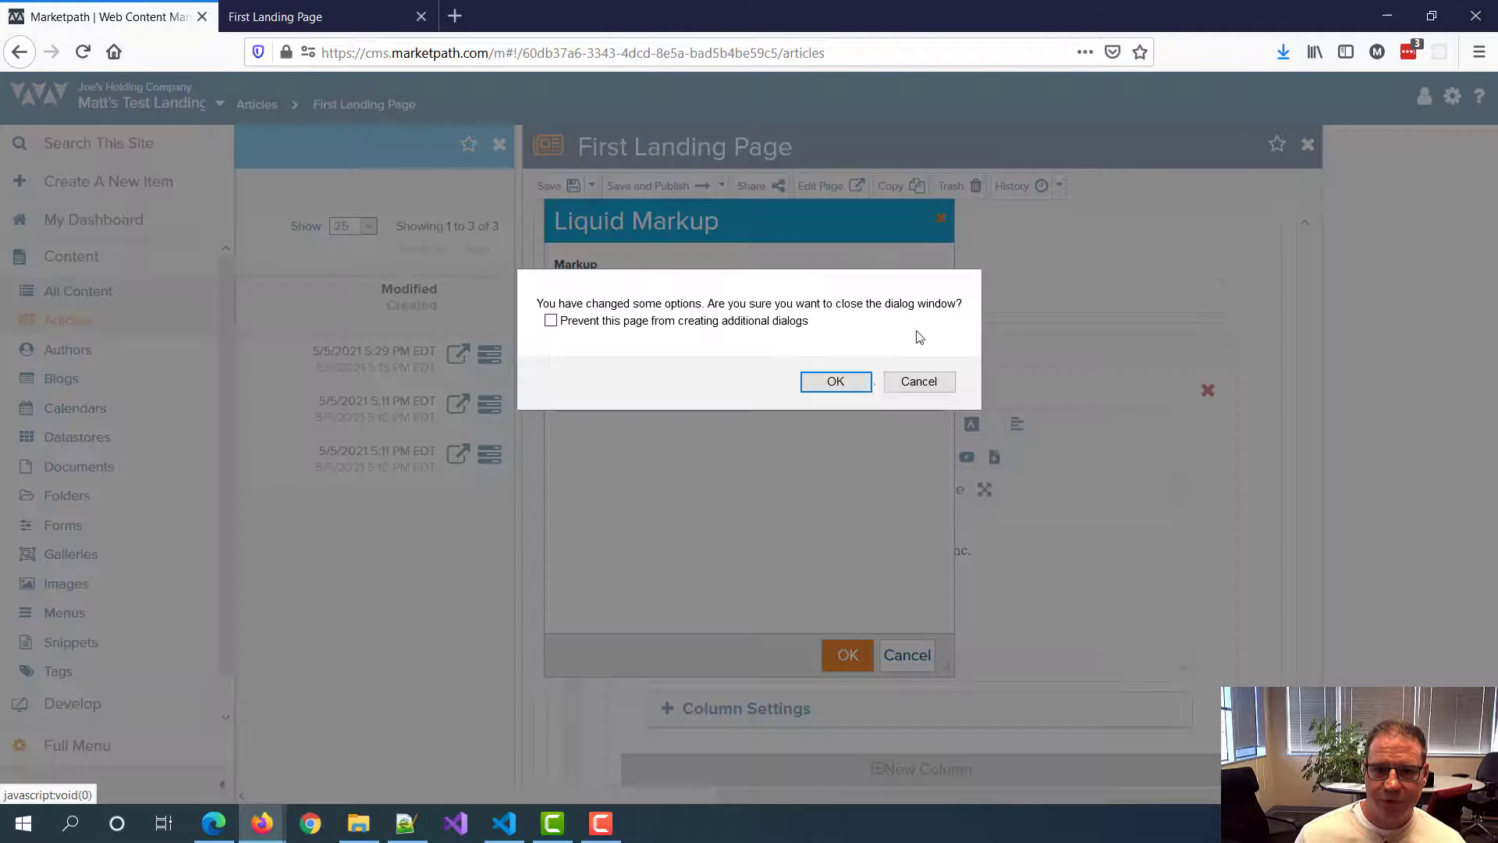
key("Return")
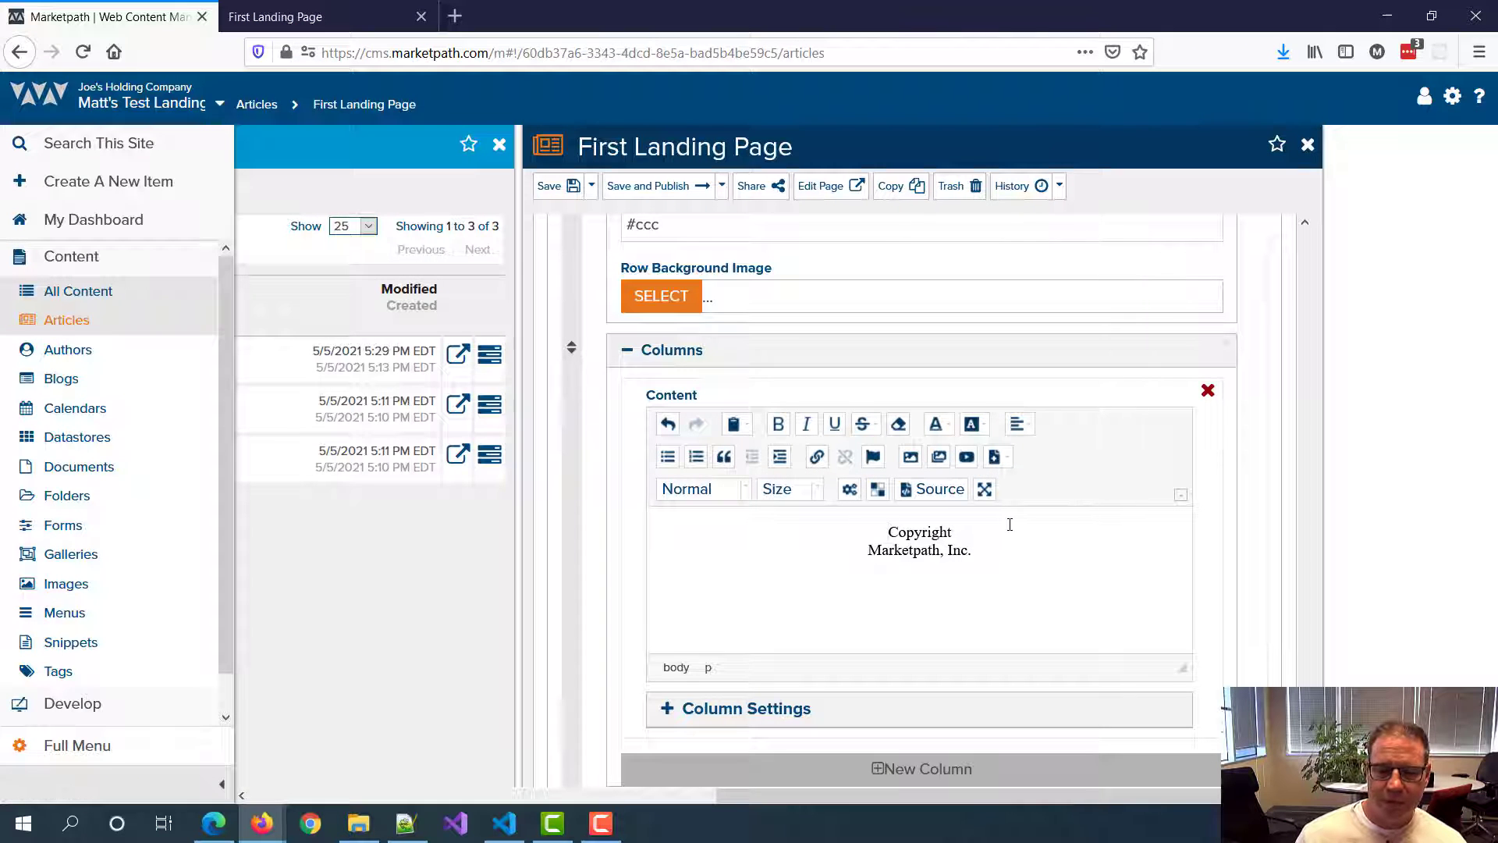
Step: Save and publish the page, check the footer in the refreshed preview, and return to the page editor
left_click(647, 185)
left_click(1008, 434)
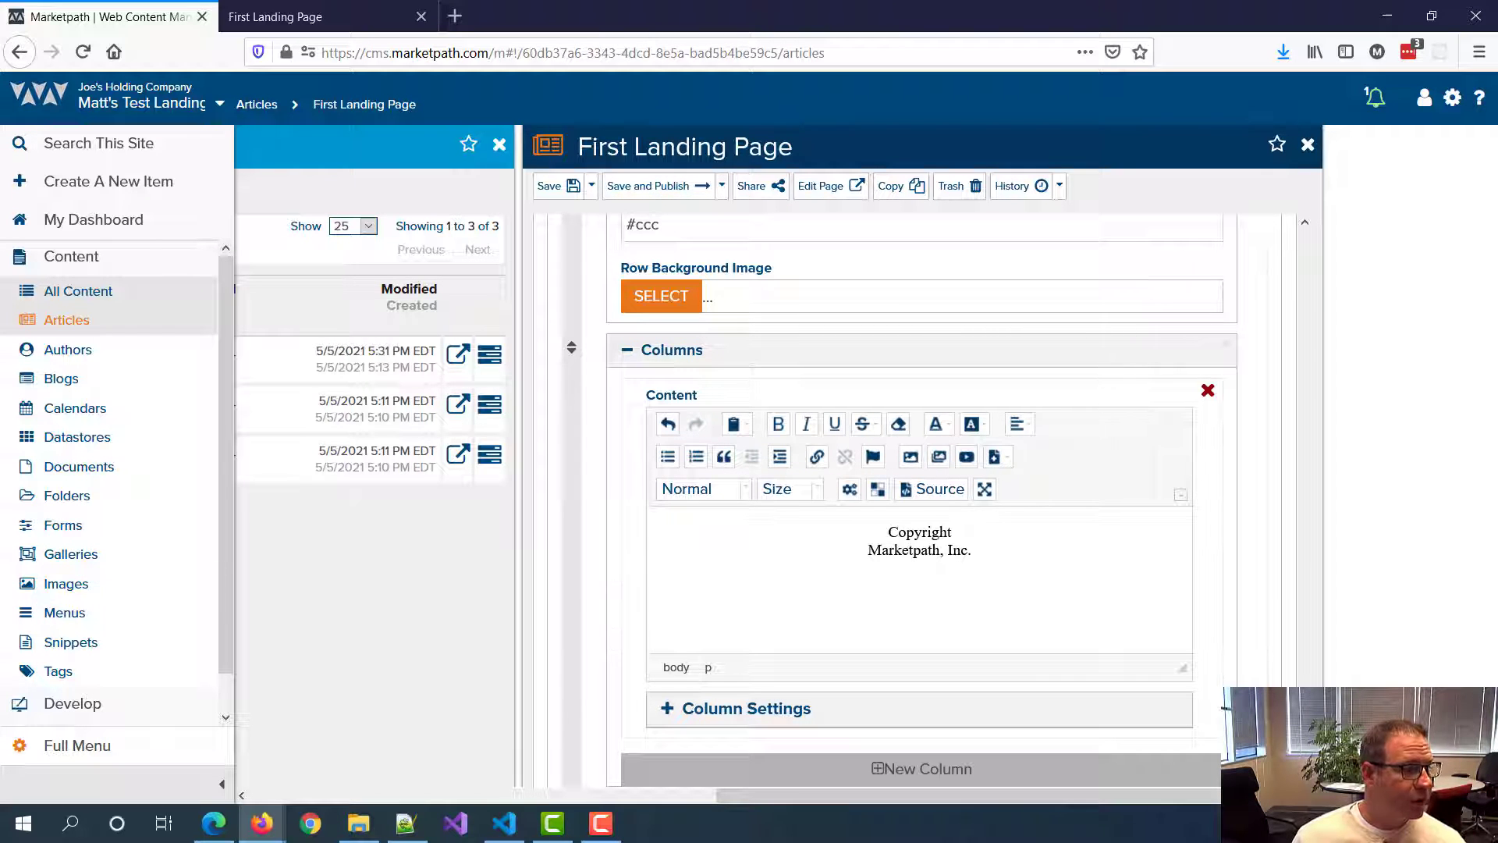
left_click(257, 17)
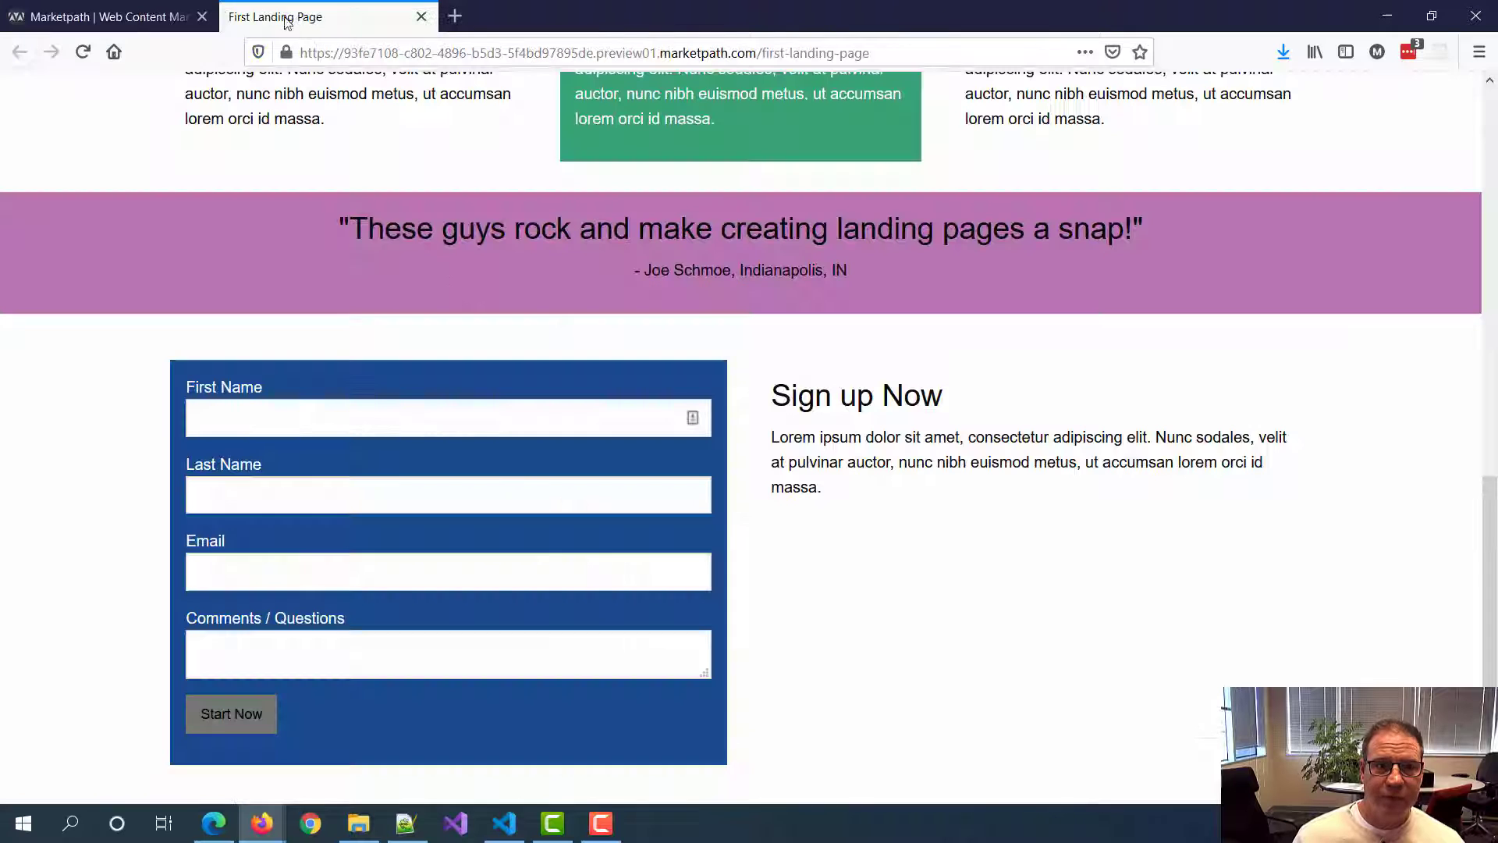
key("F5")
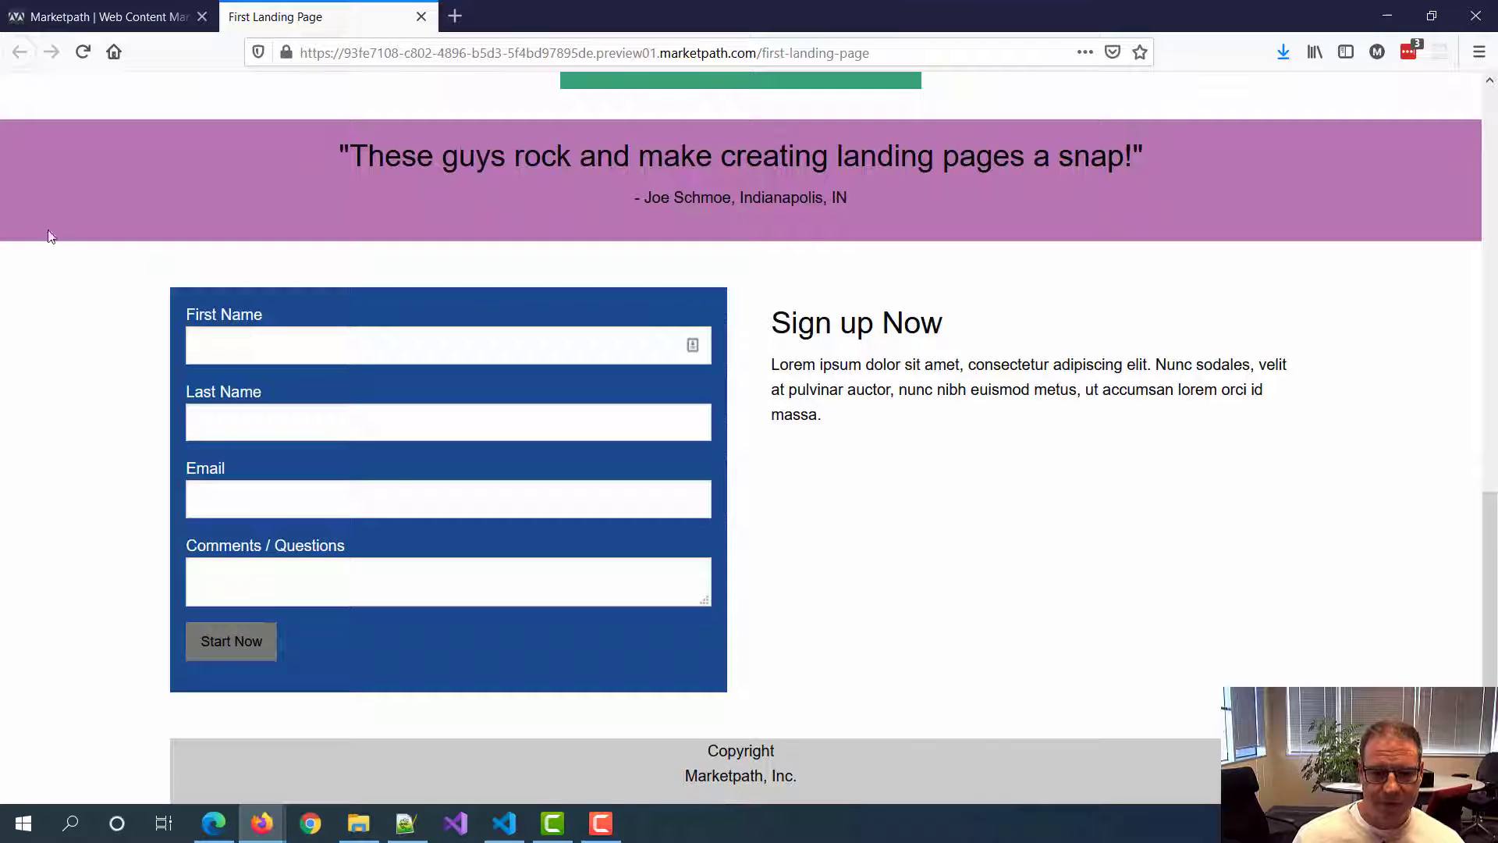
left_click(78, 21)
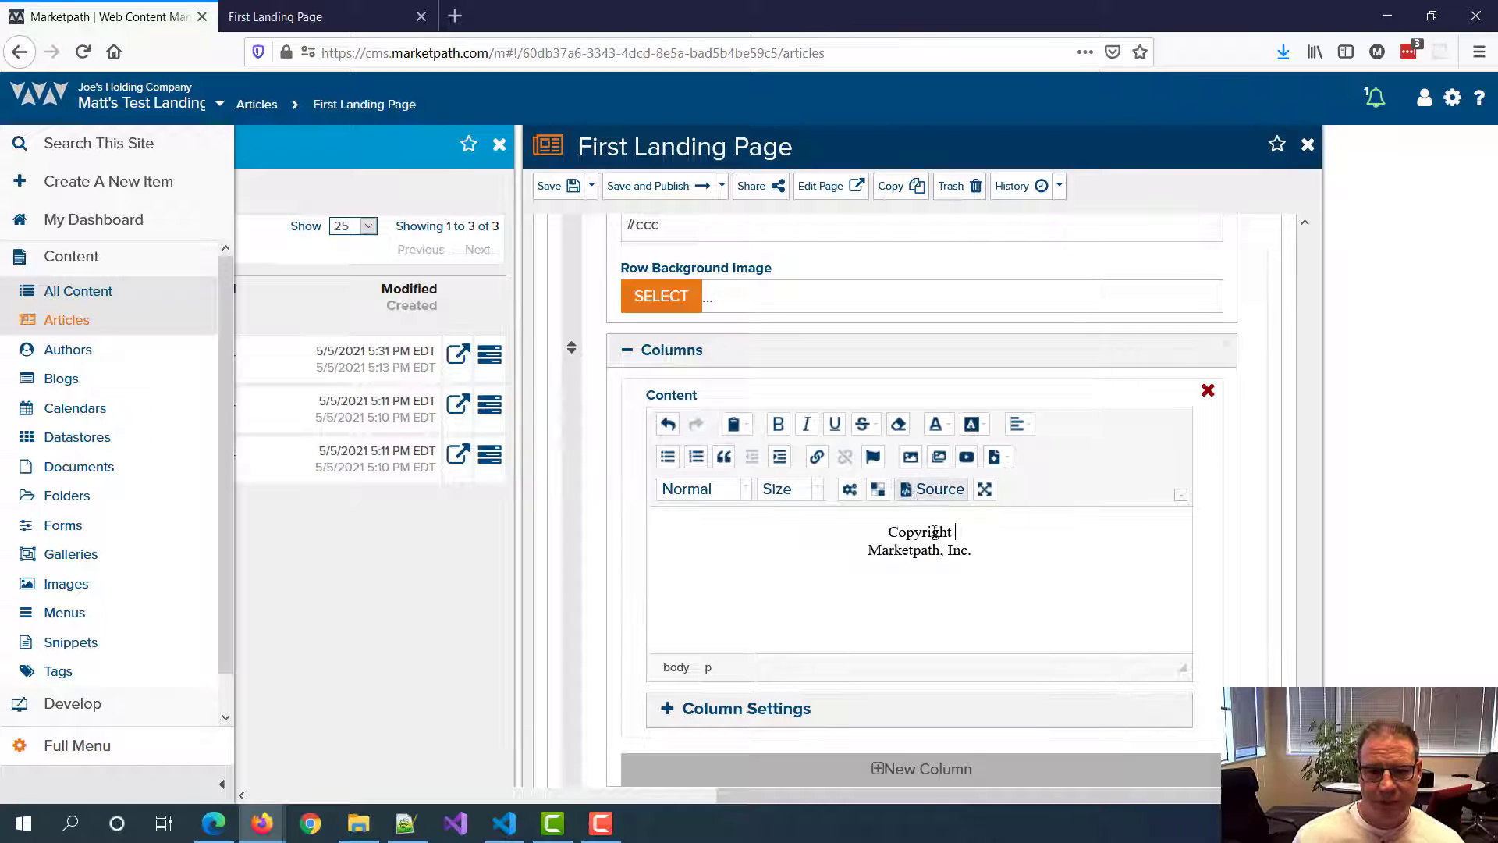
Step: Add the full width style to the Footer row's Row Styles
scroll(1069, 550, "down", 1)
scroll(1070, 550, "down", 1)
scroll(1059, 545, "up", 1)
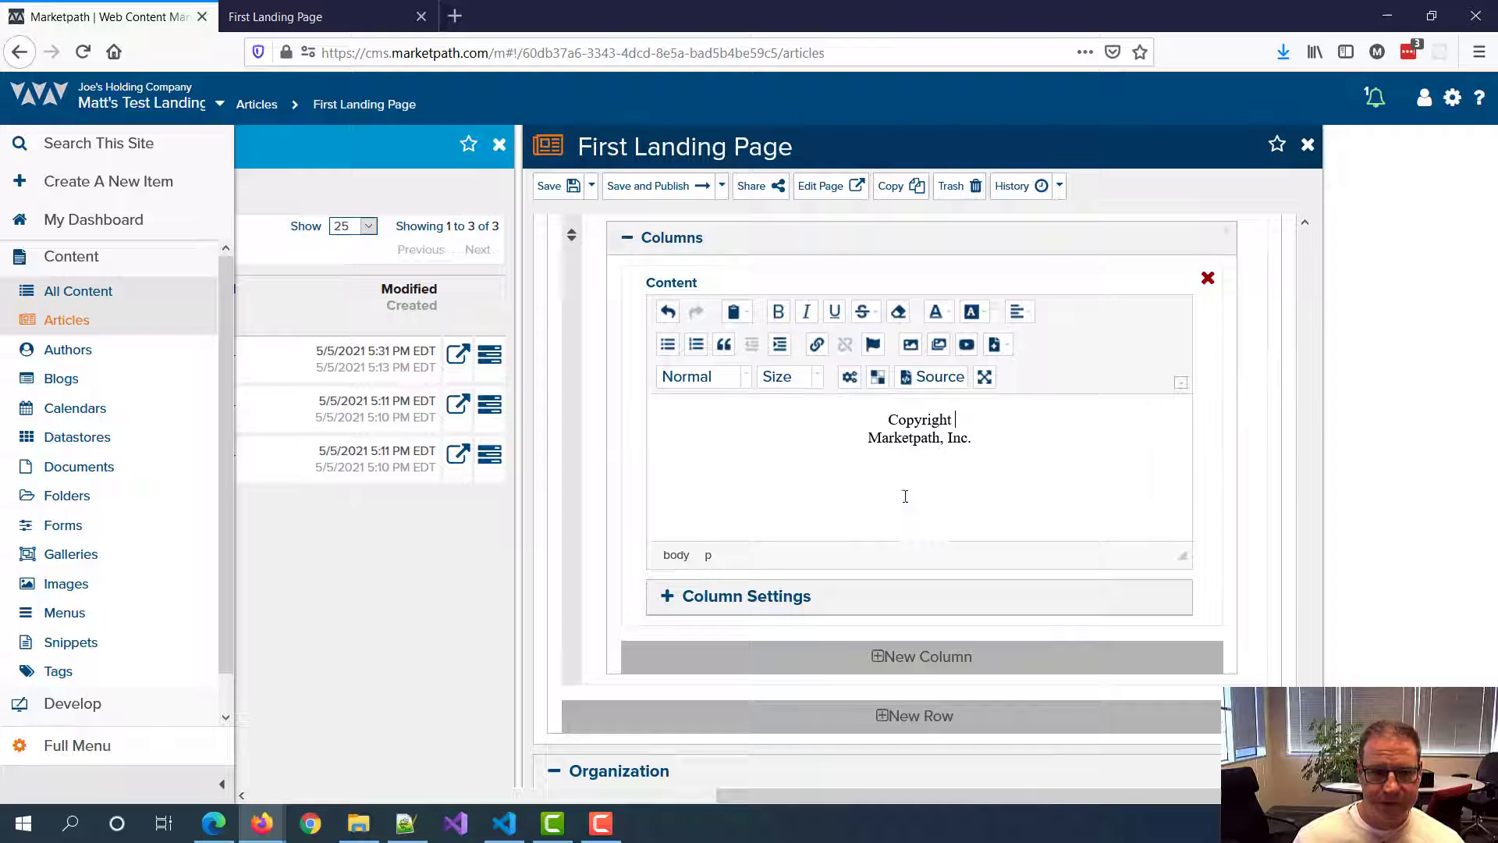
scroll(781, 503, "up", 5)
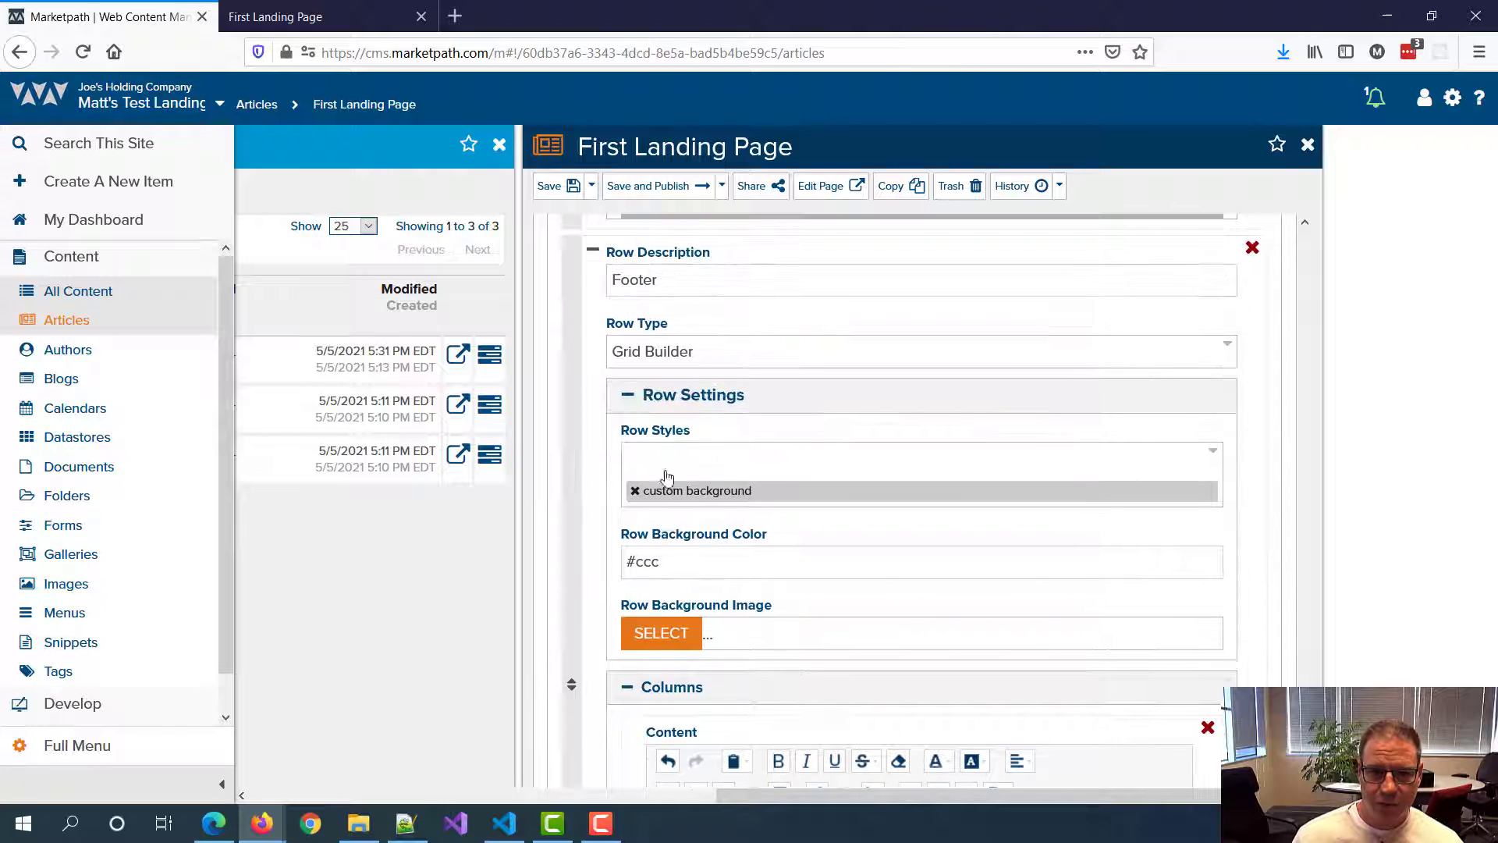
left_click(762, 461)
left_click(788, 485)
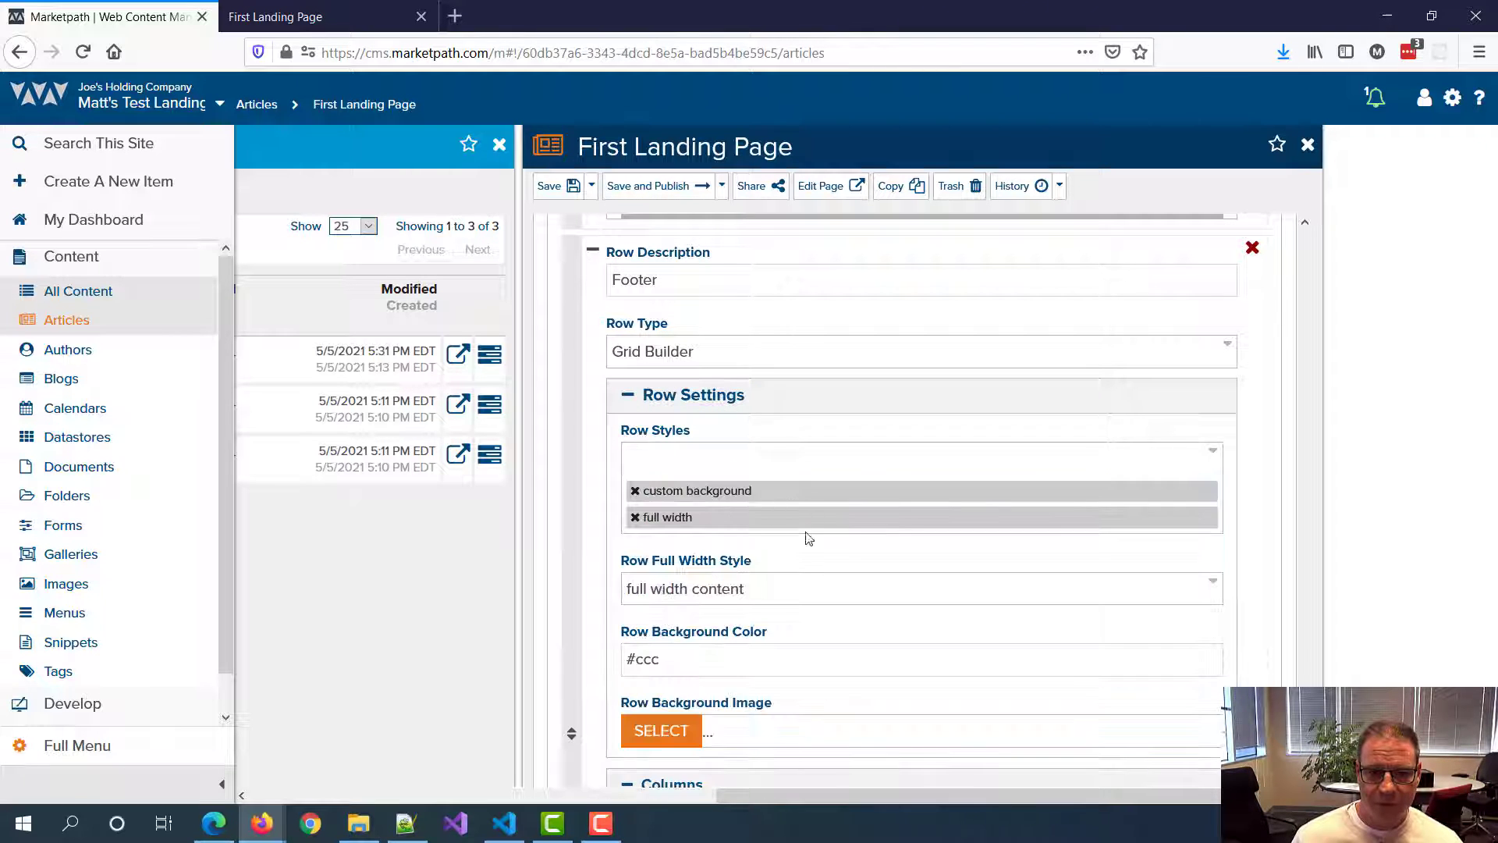
scroll(920, 518, "down", 1)
left_click(761, 344)
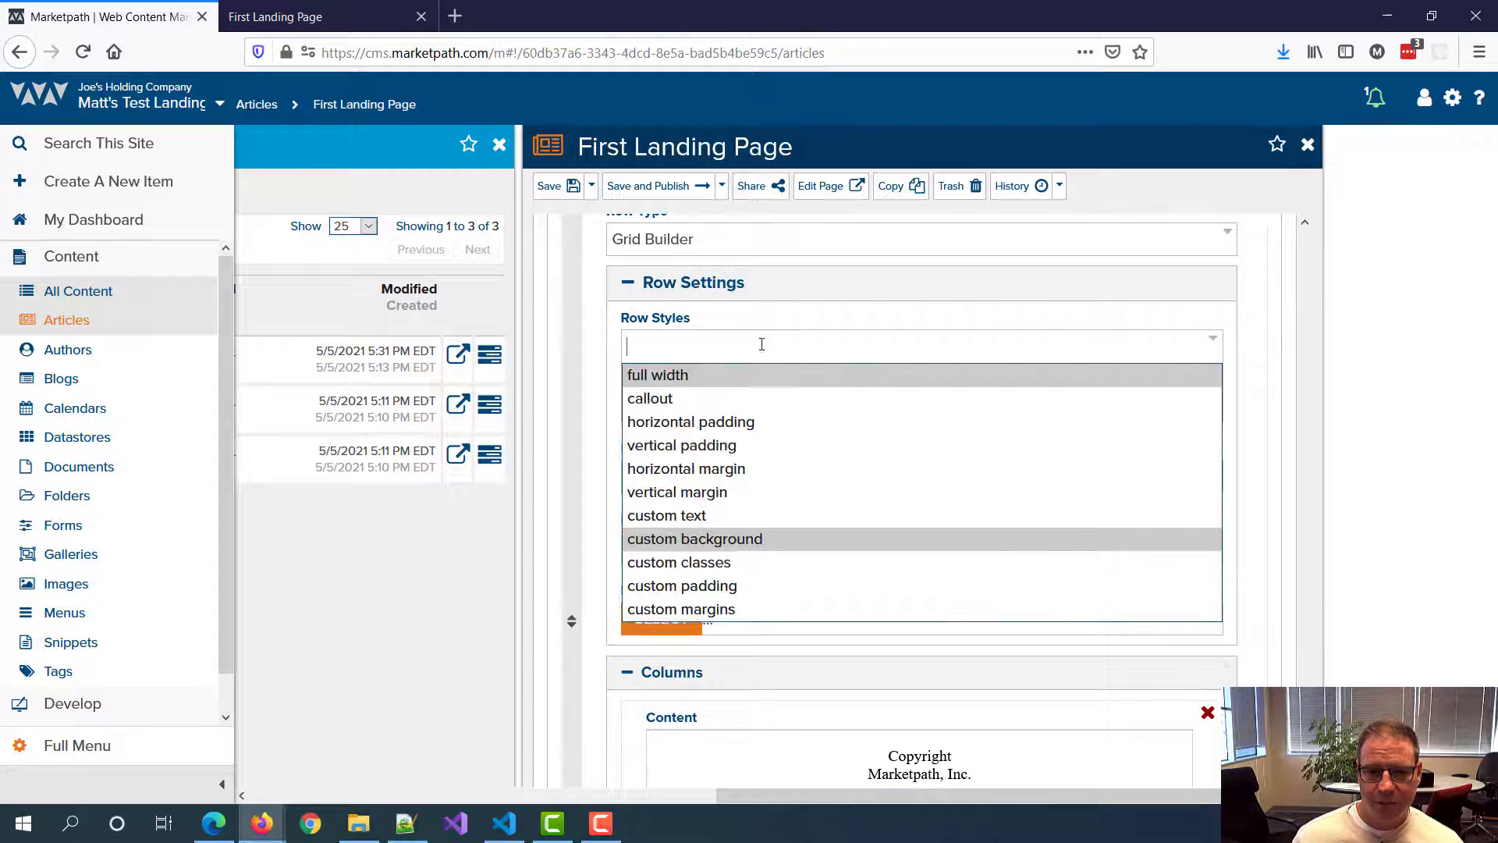
left_click(718, 610)
scroll(745, 530, "down", 1)
type("2")
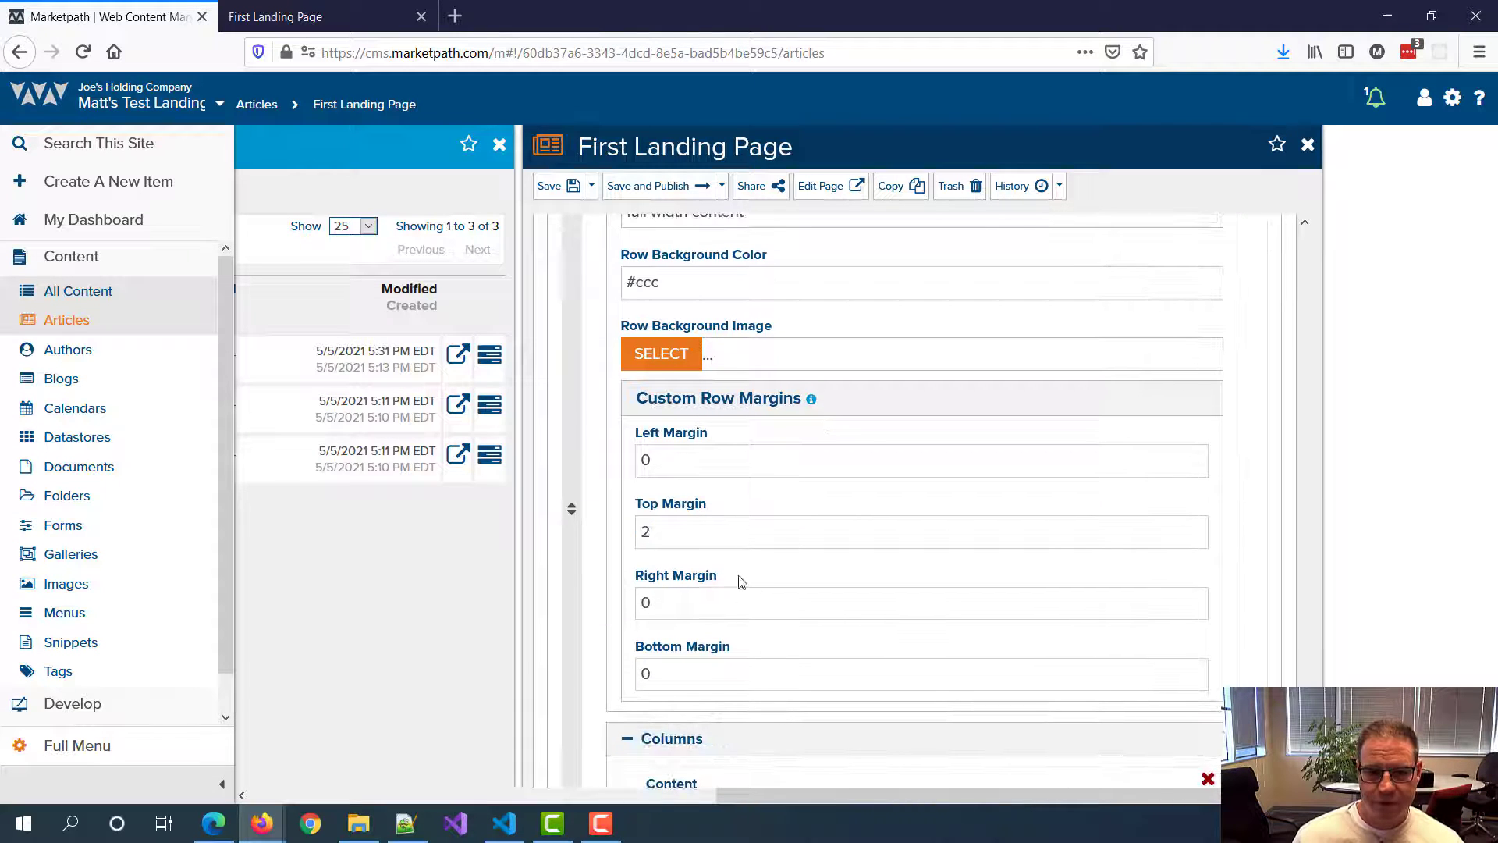
left_click(413, 17)
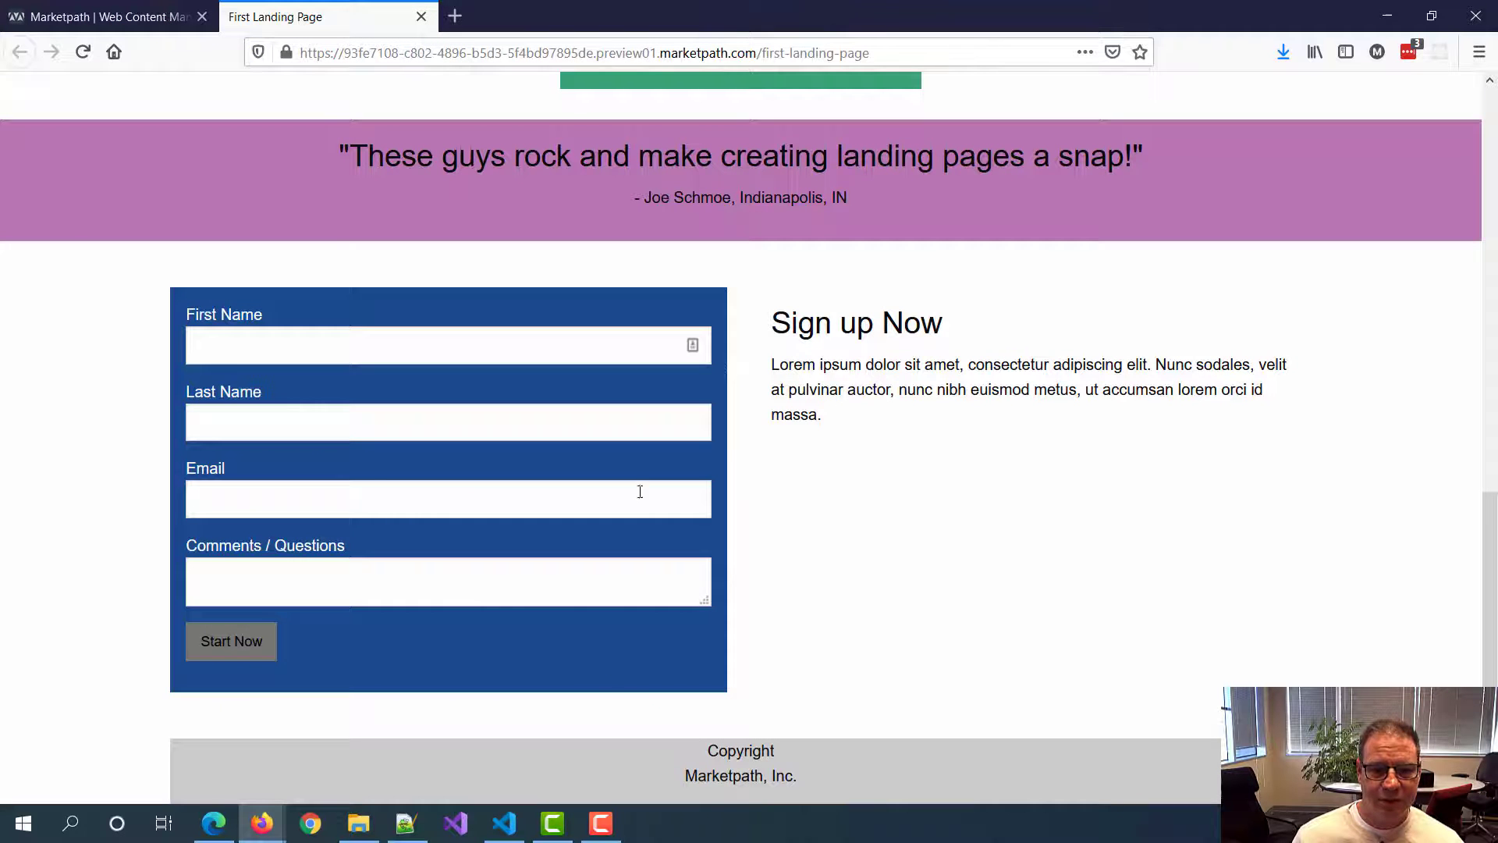
left_click(111, 20)
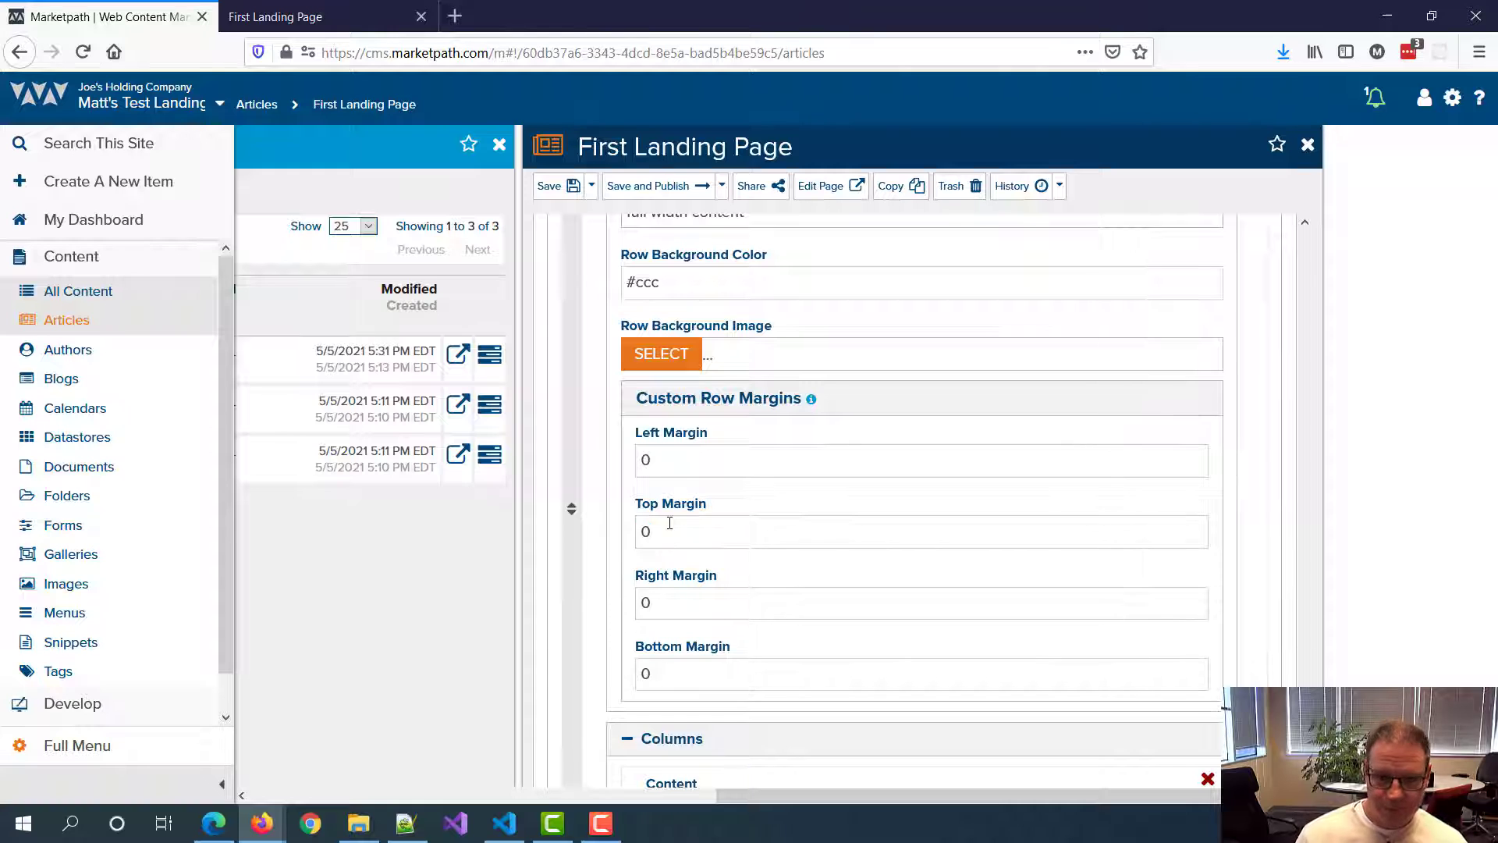
scroll(780, 468, "up", 5)
left_click(688, 476)
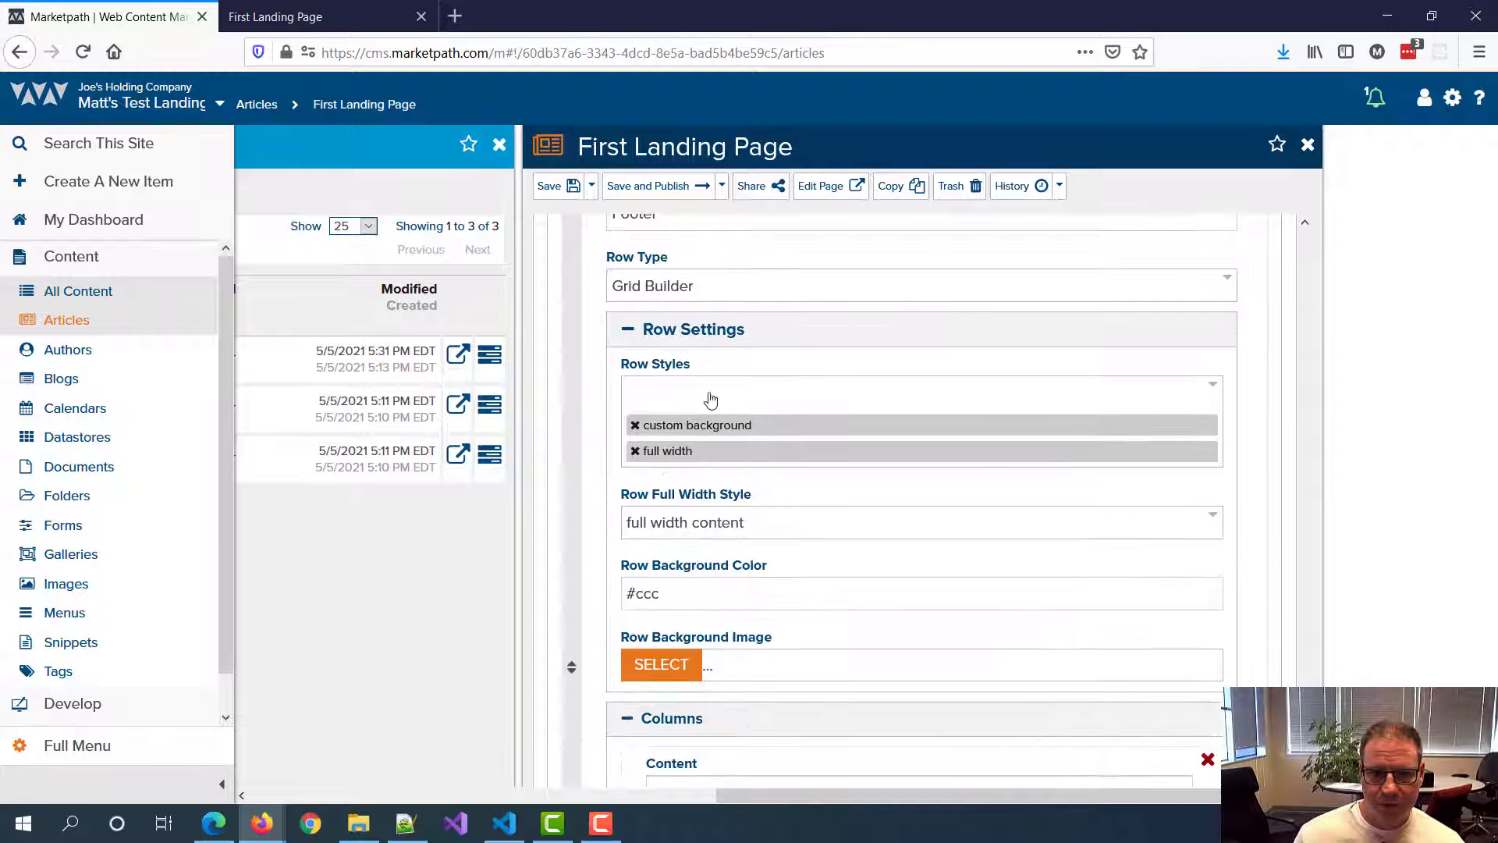
Step: Add custom padding to the Footer row with top and bottom padding of 2, and save and publish the page
left_click(705, 394)
left_click(702, 632)
scroll(761, 616, "down", 3)
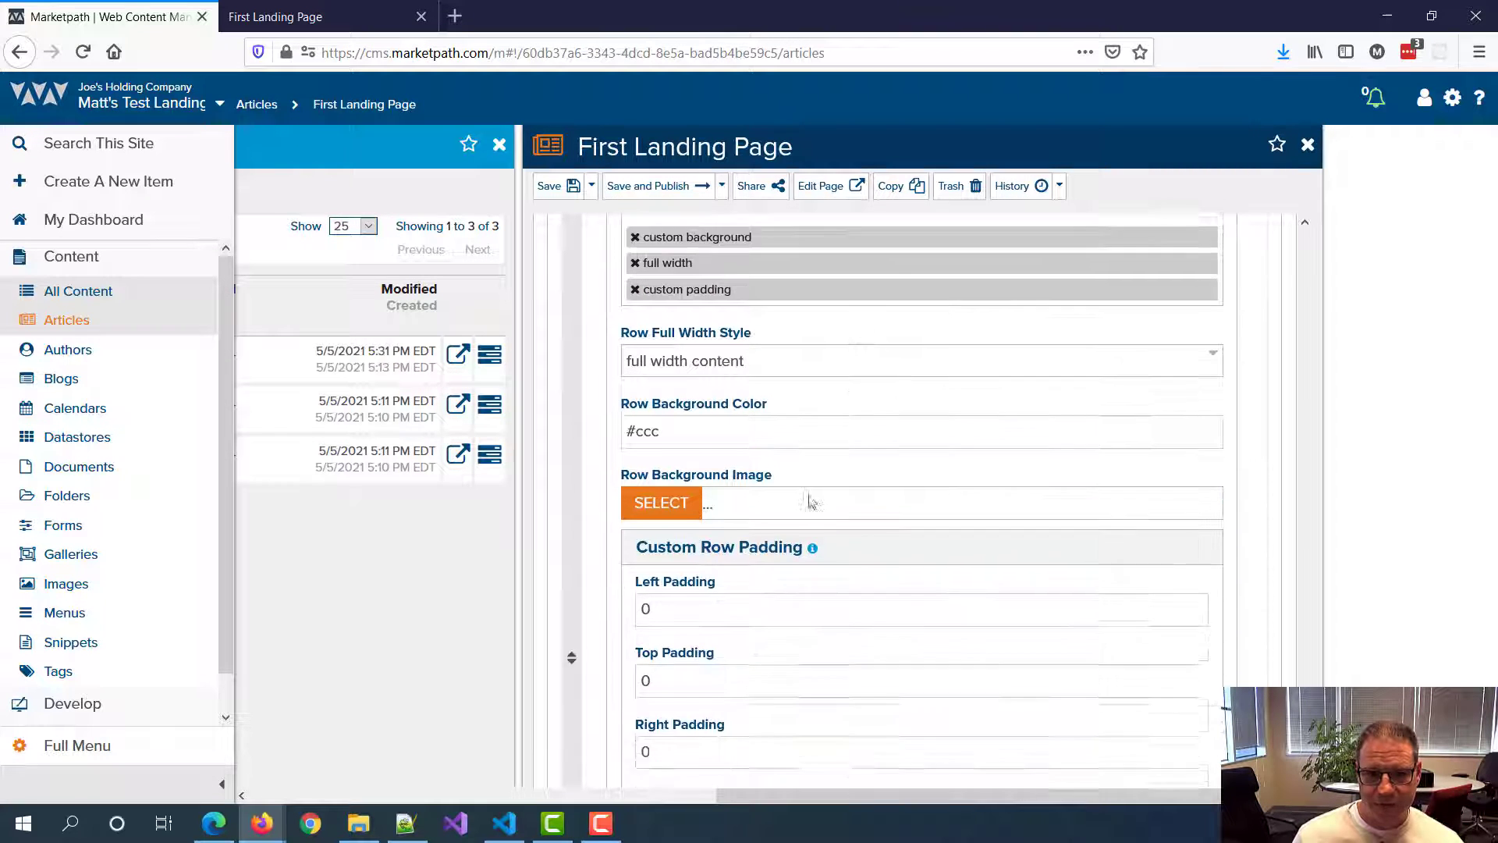
scroll(761, 617, "down", 2)
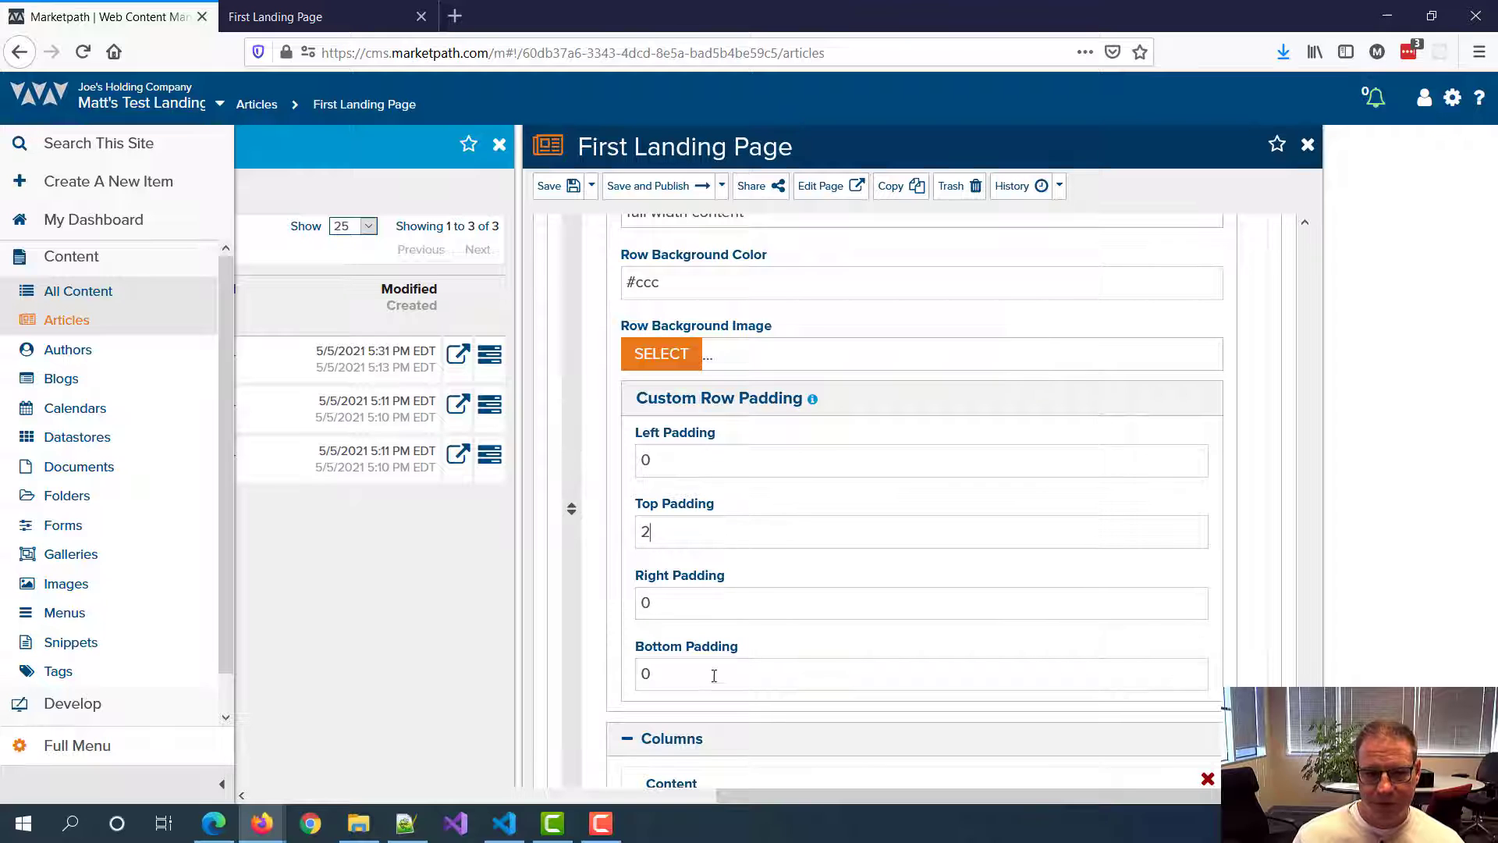
left_click(646, 188)
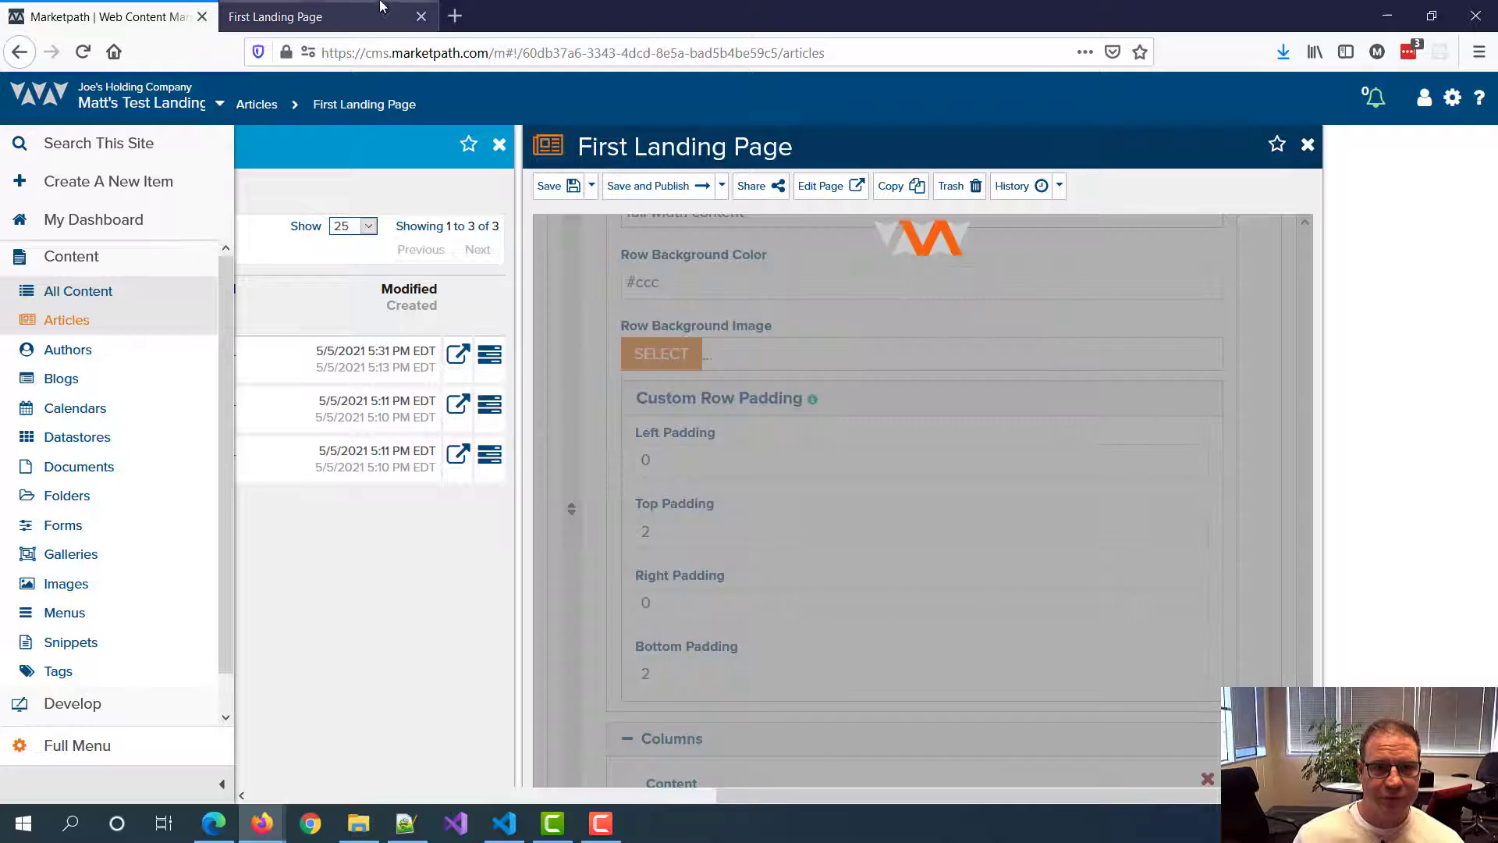
Step: Set the Footer row's background color to #444 and add the custom text style with white as the row text color
scroll(899, 401, "down", 4)
scroll(765, 430, "up", 6)
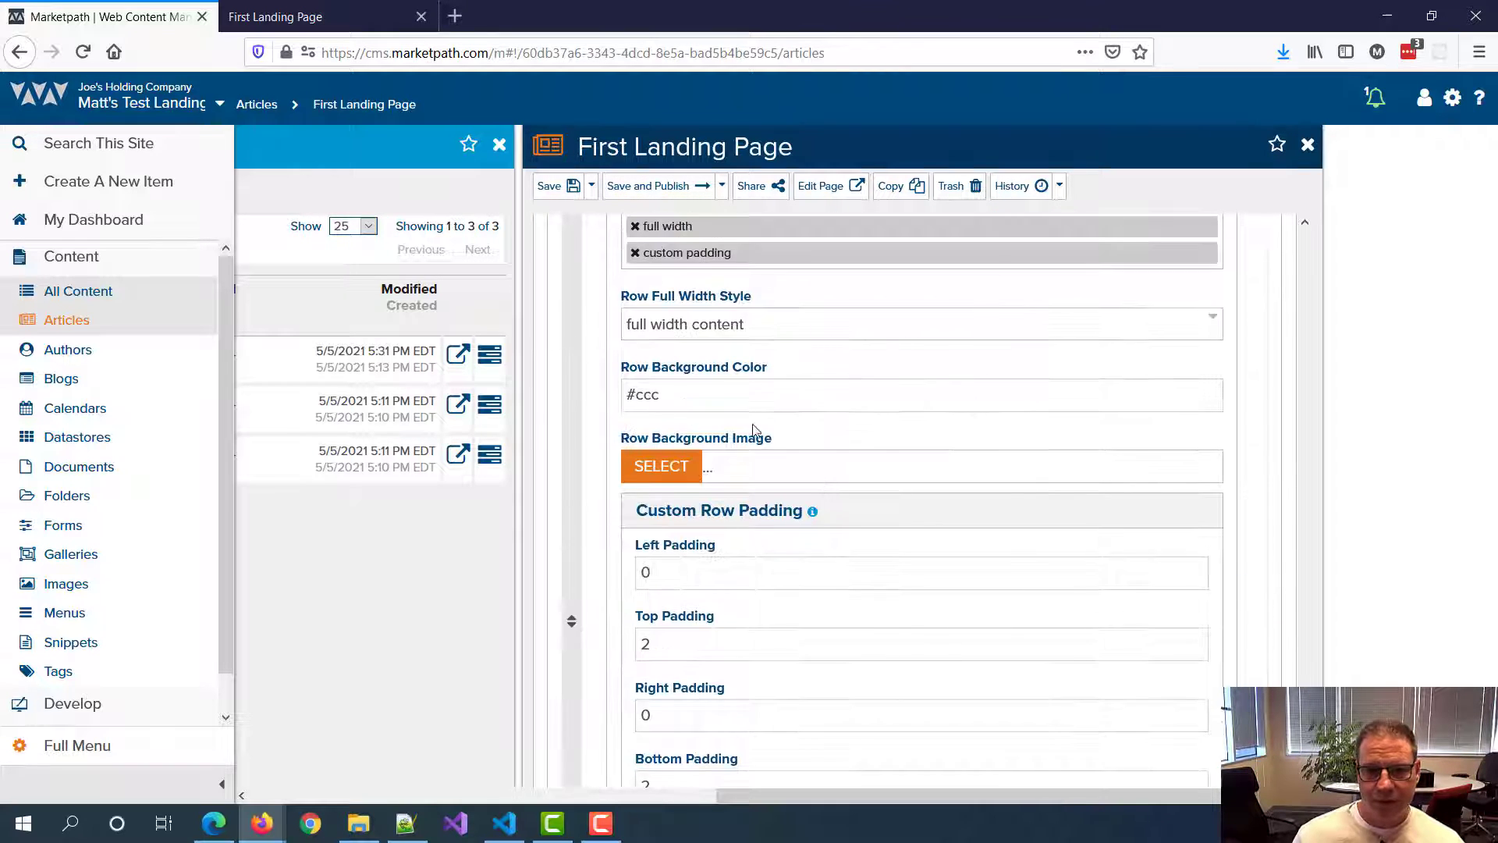
double_click(633, 396)
type("444")
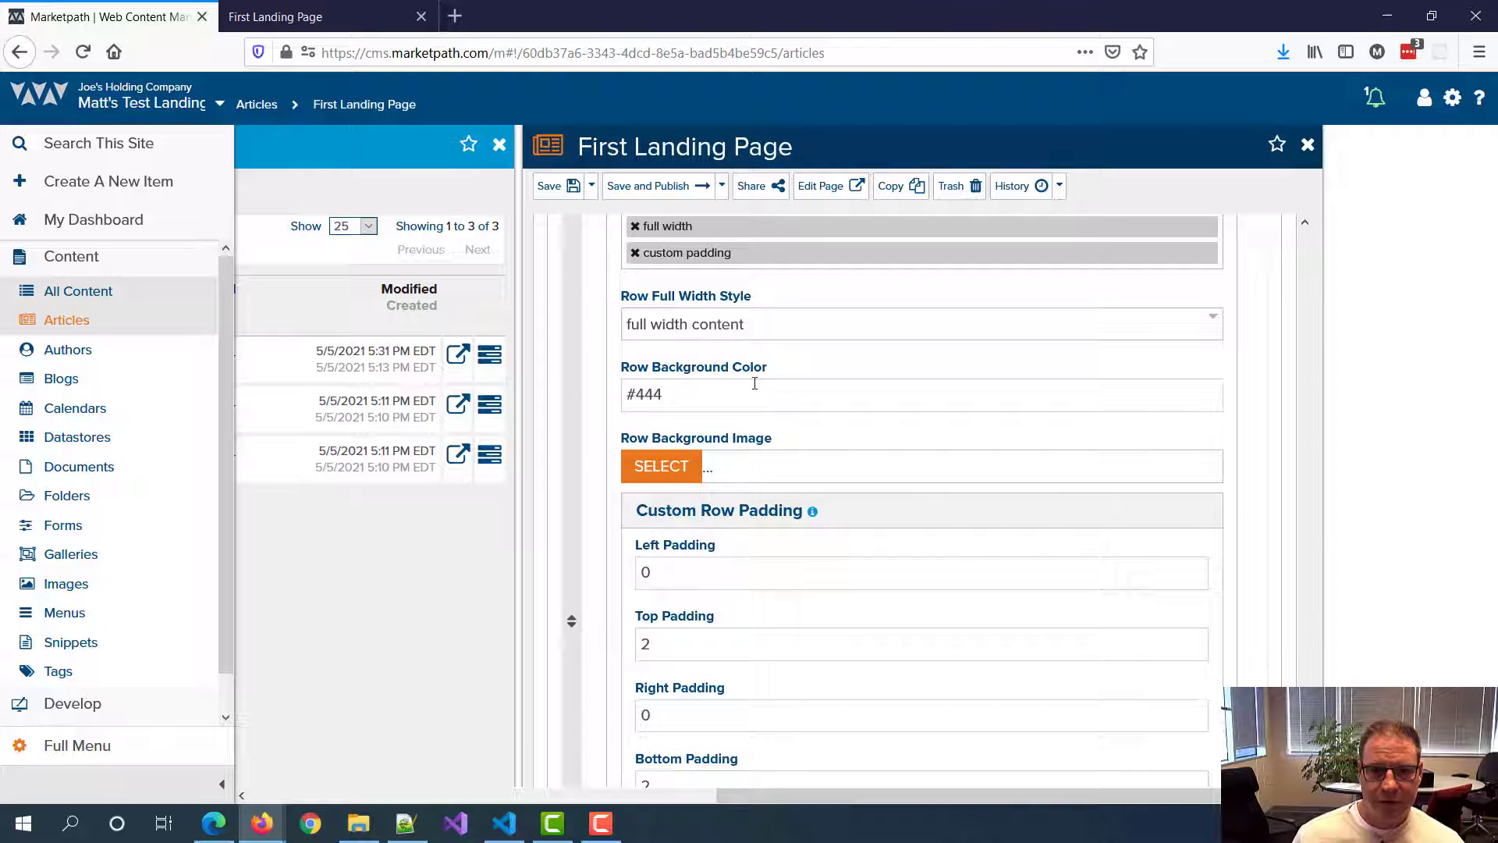
scroll(755, 383, "up", 3)
left_click(730, 391)
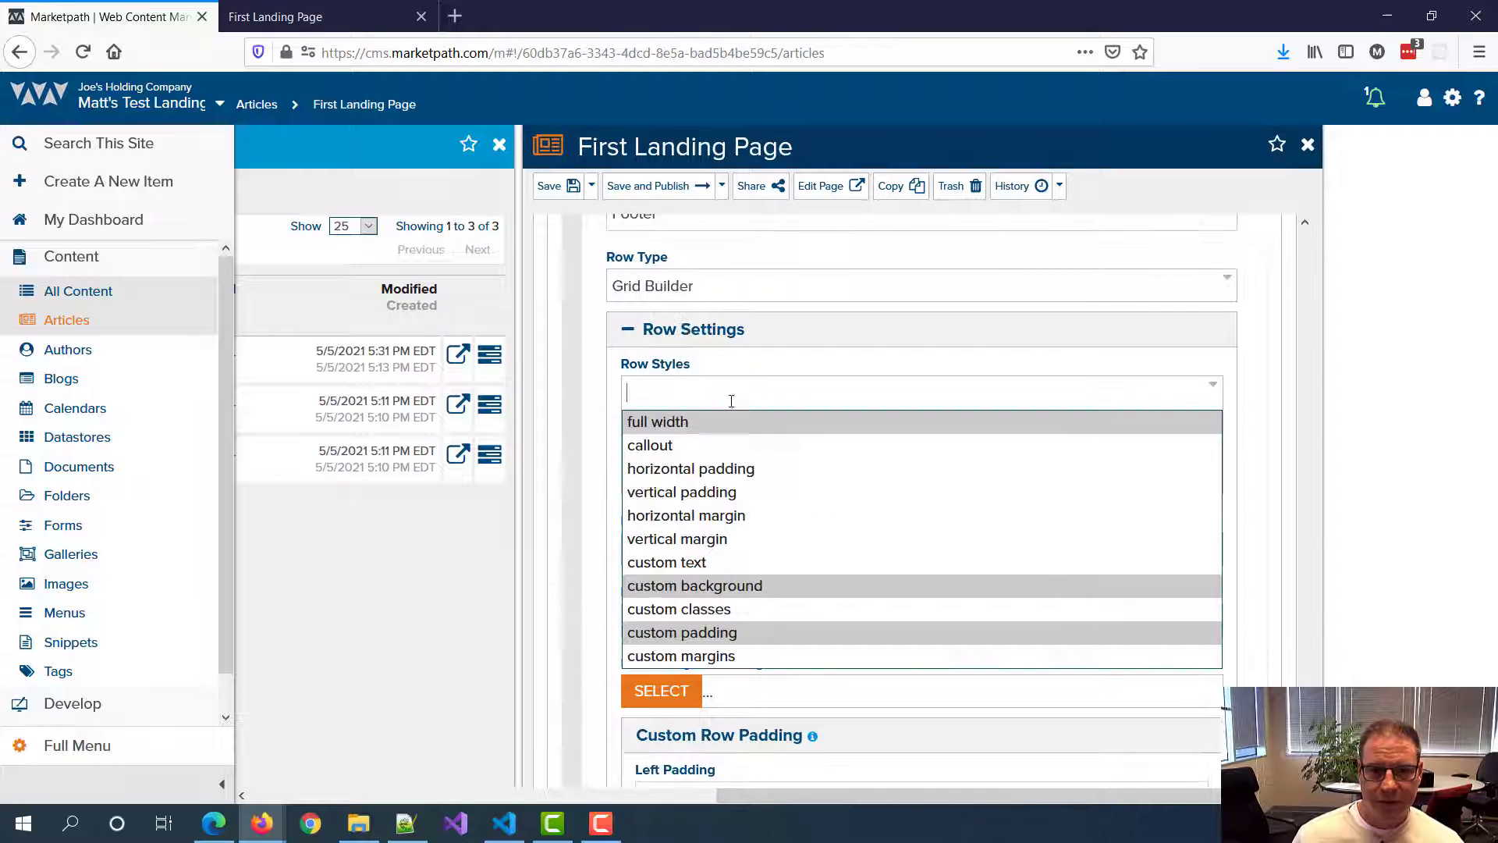
left_click(701, 562)
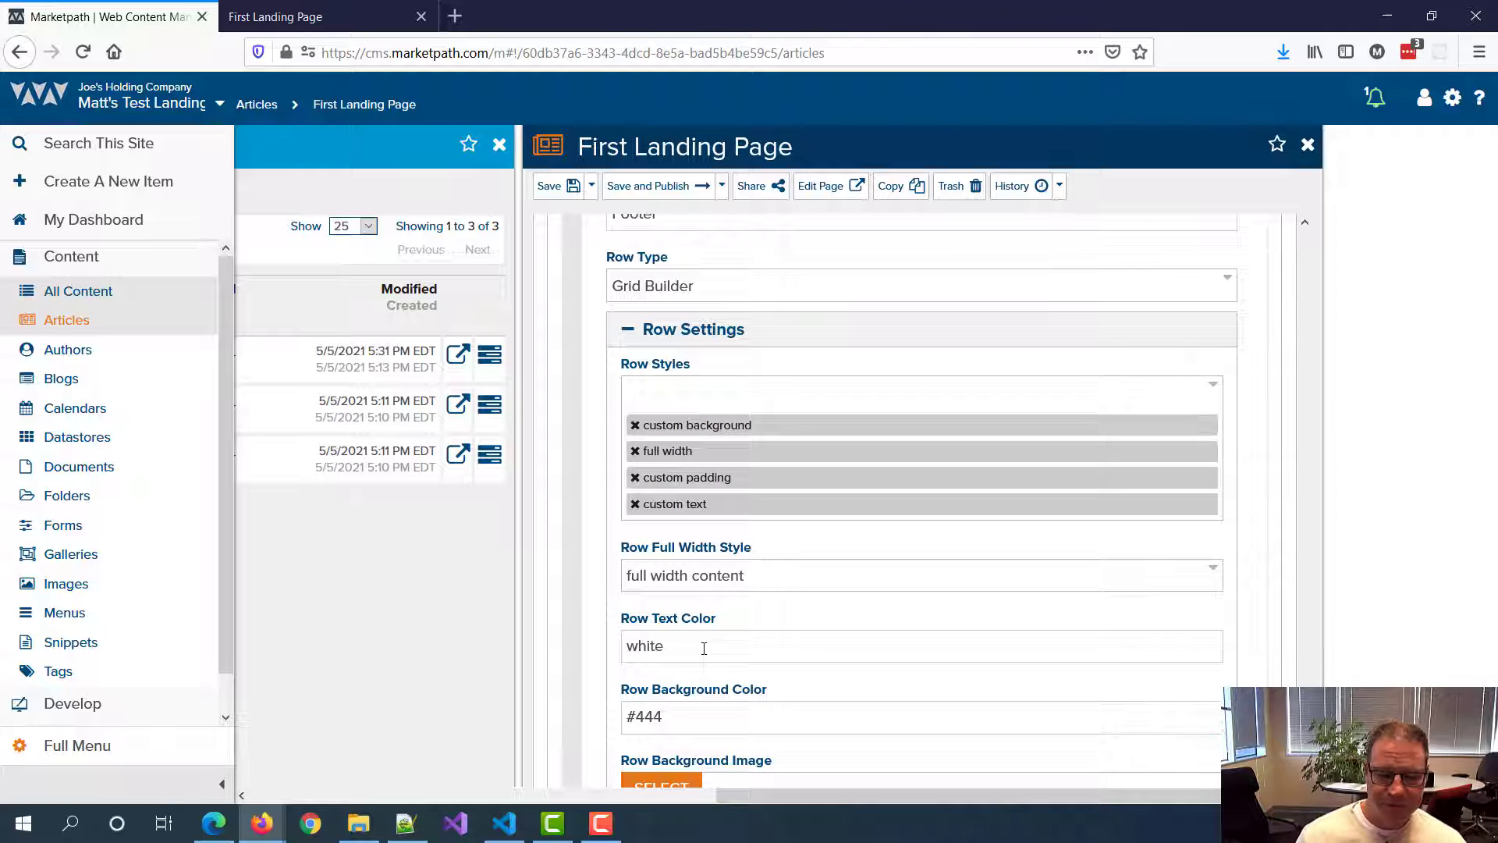
Step: Save and publish the page, and refresh its preview to check the restyled footer
scroll(703, 648, "down", 7)
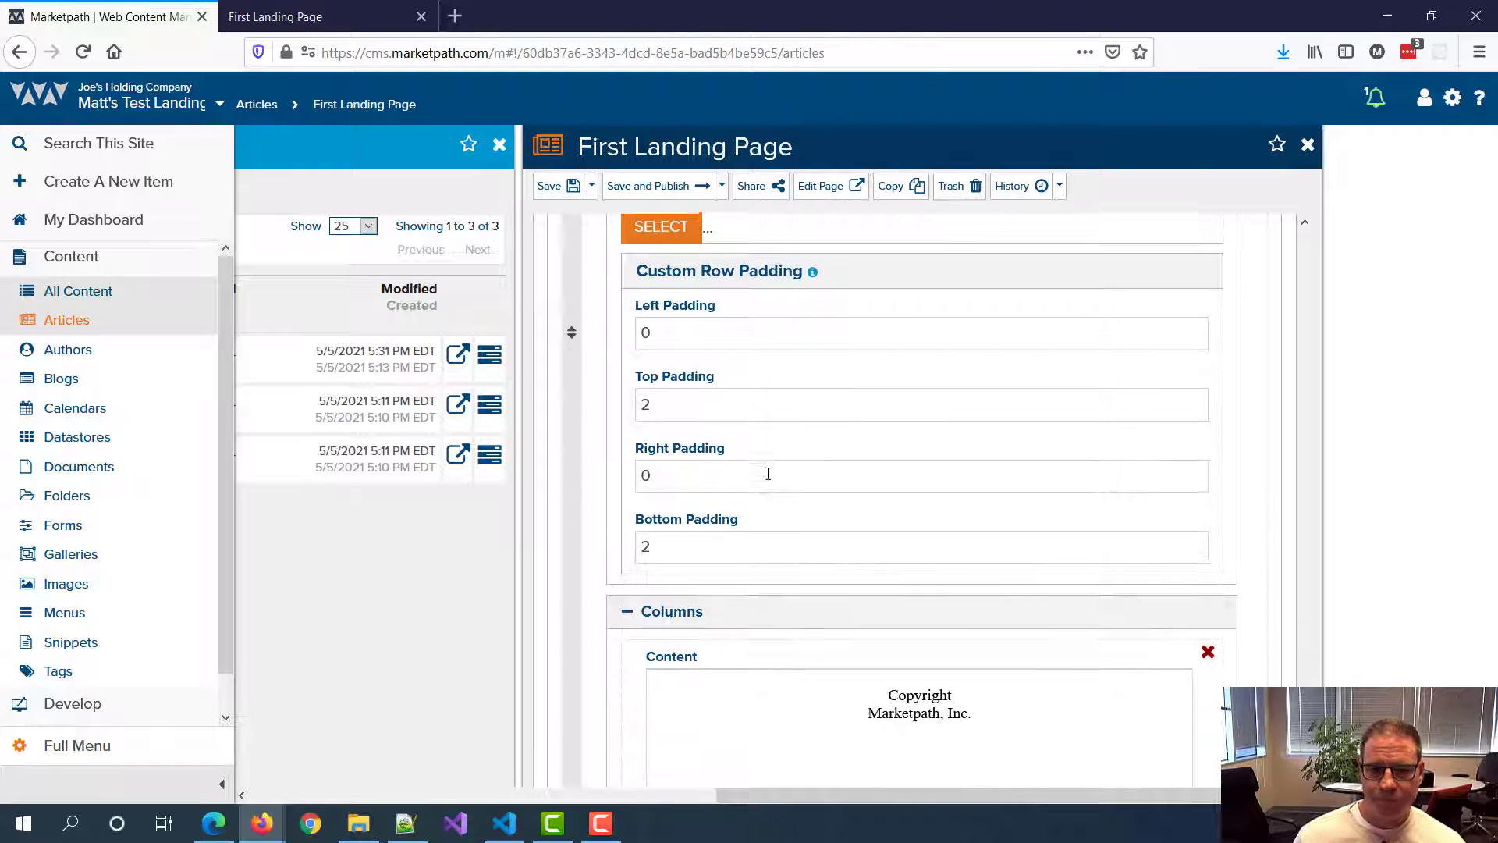
scroll(768, 473, "down", 3)
left_click(653, 186)
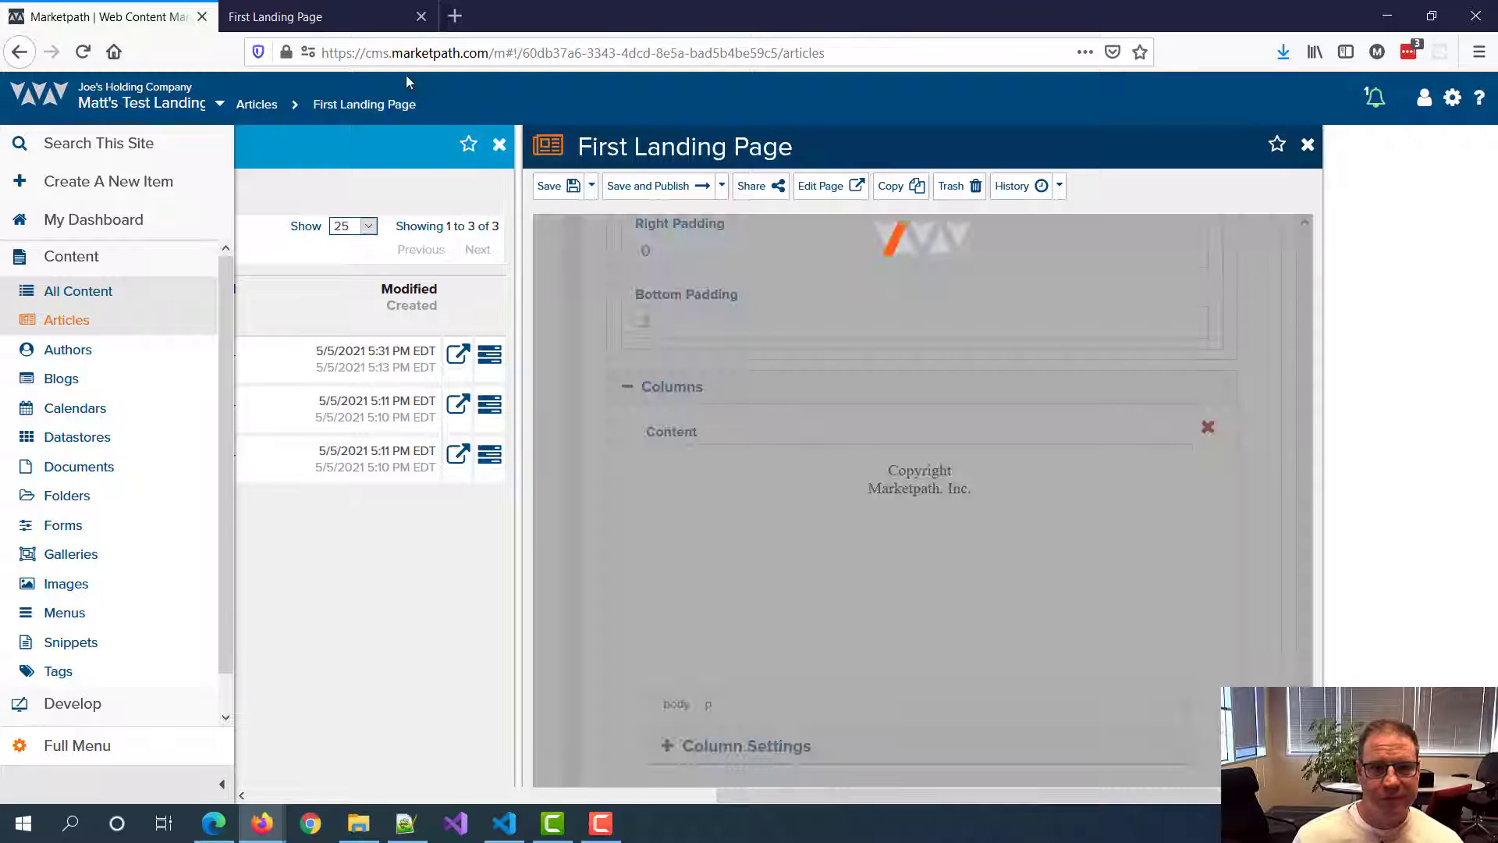
left_click(337, 17)
key("F5")
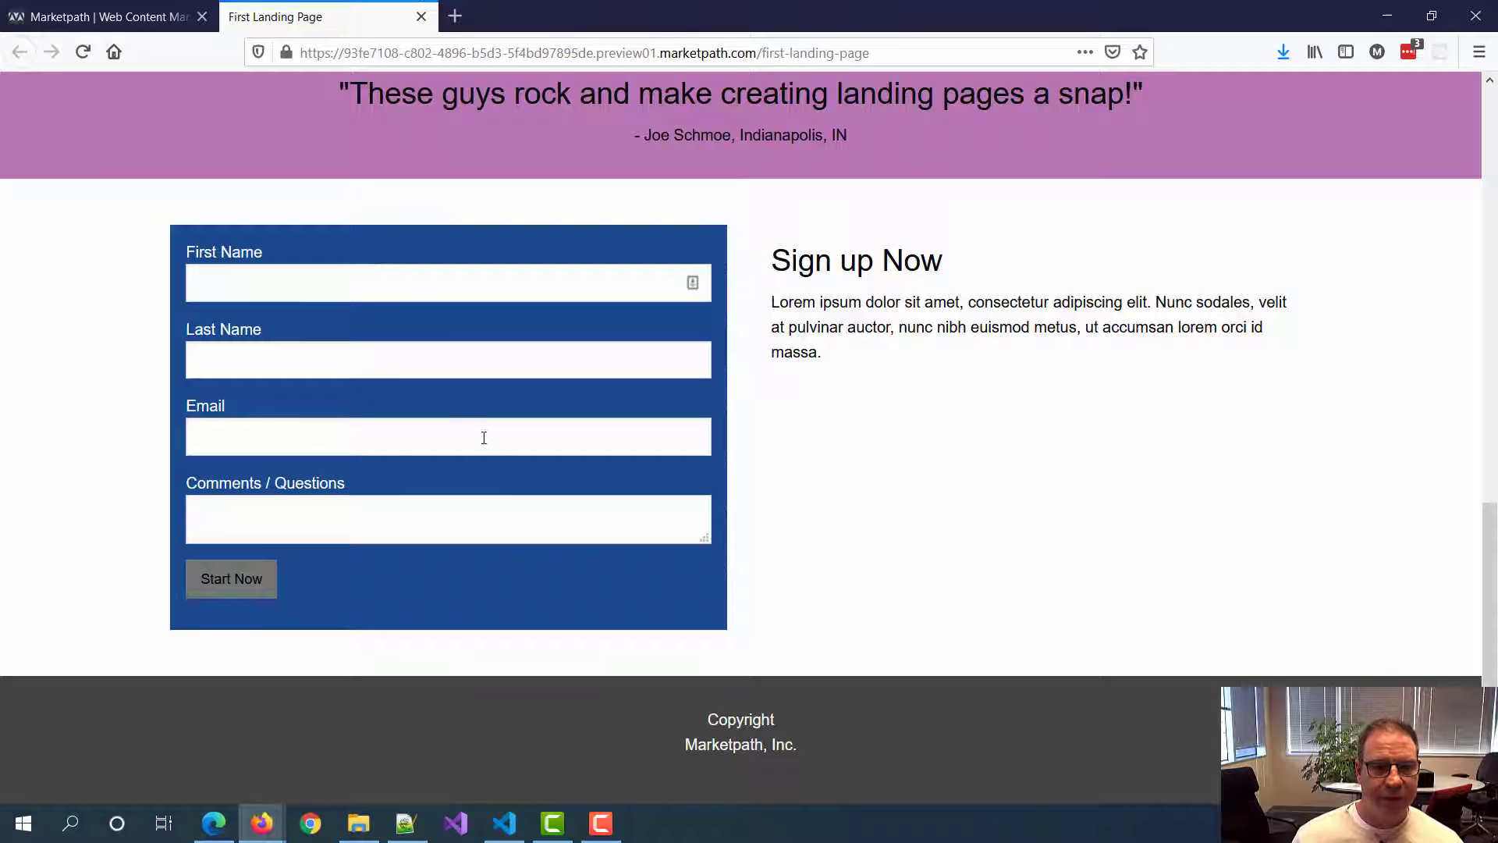
Step: Review the whole landing page preview, from the hero banner through the three items, quote and sign-up form to the footer
scroll(804, 434, "up", 20)
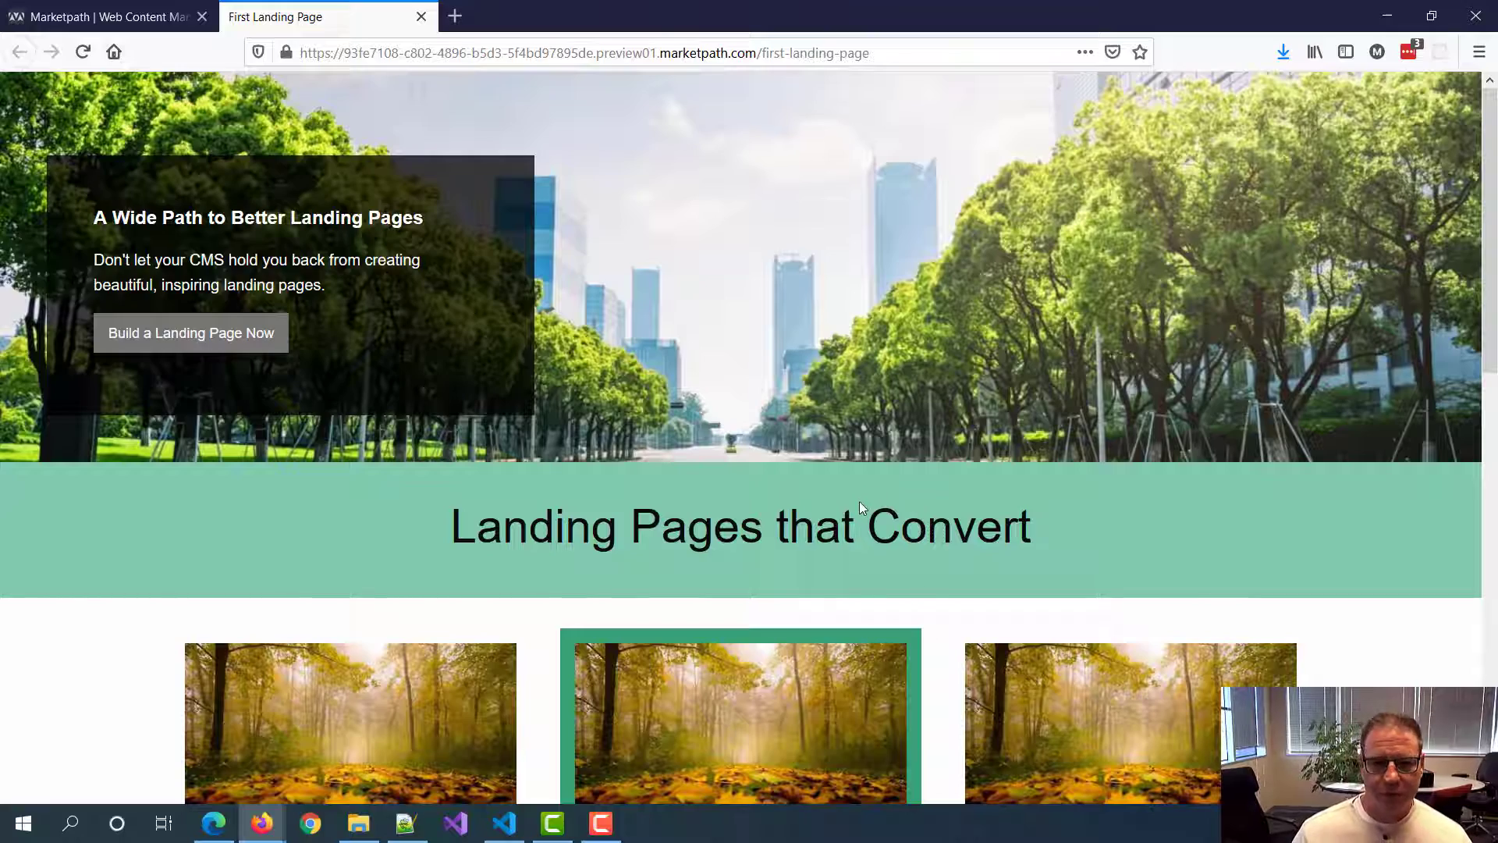
scroll(862, 508, "down", 1)
scroll(832, 413, "down", 7)
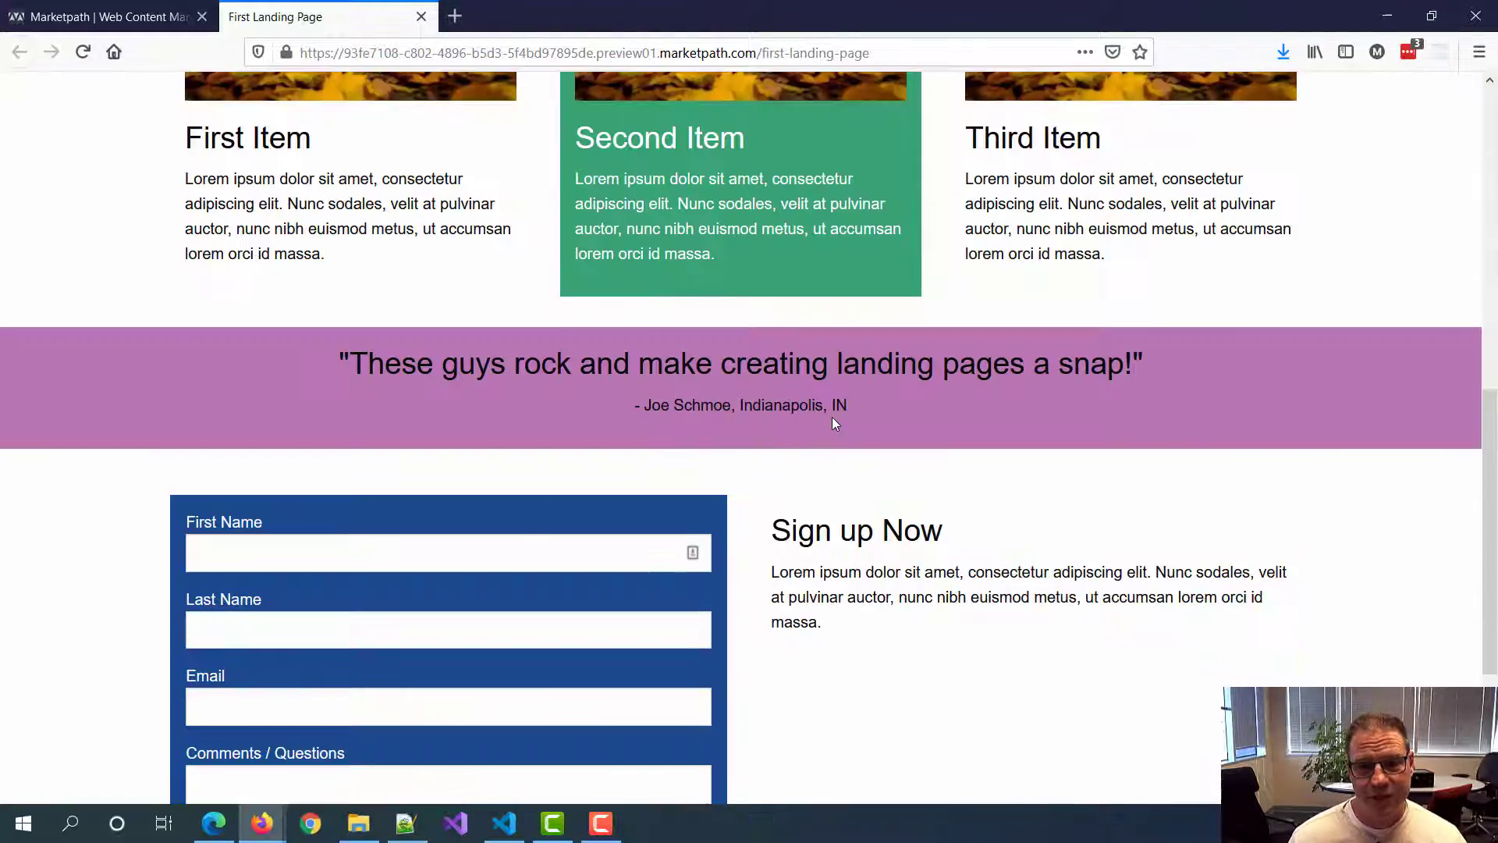
scroll(819, 405, "up", 8)
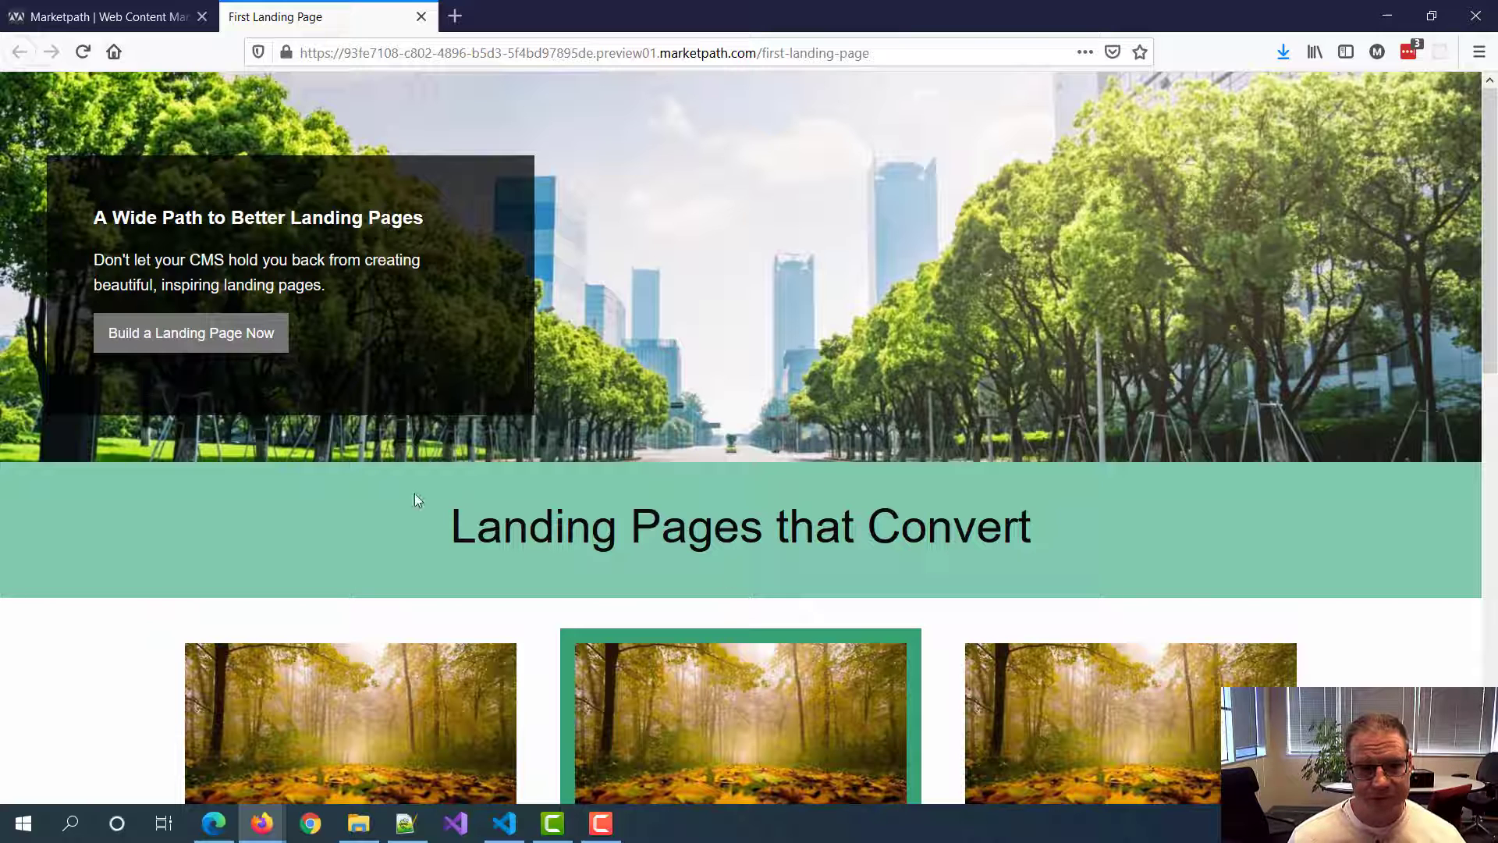
scroll(788, 260, "down", 3)
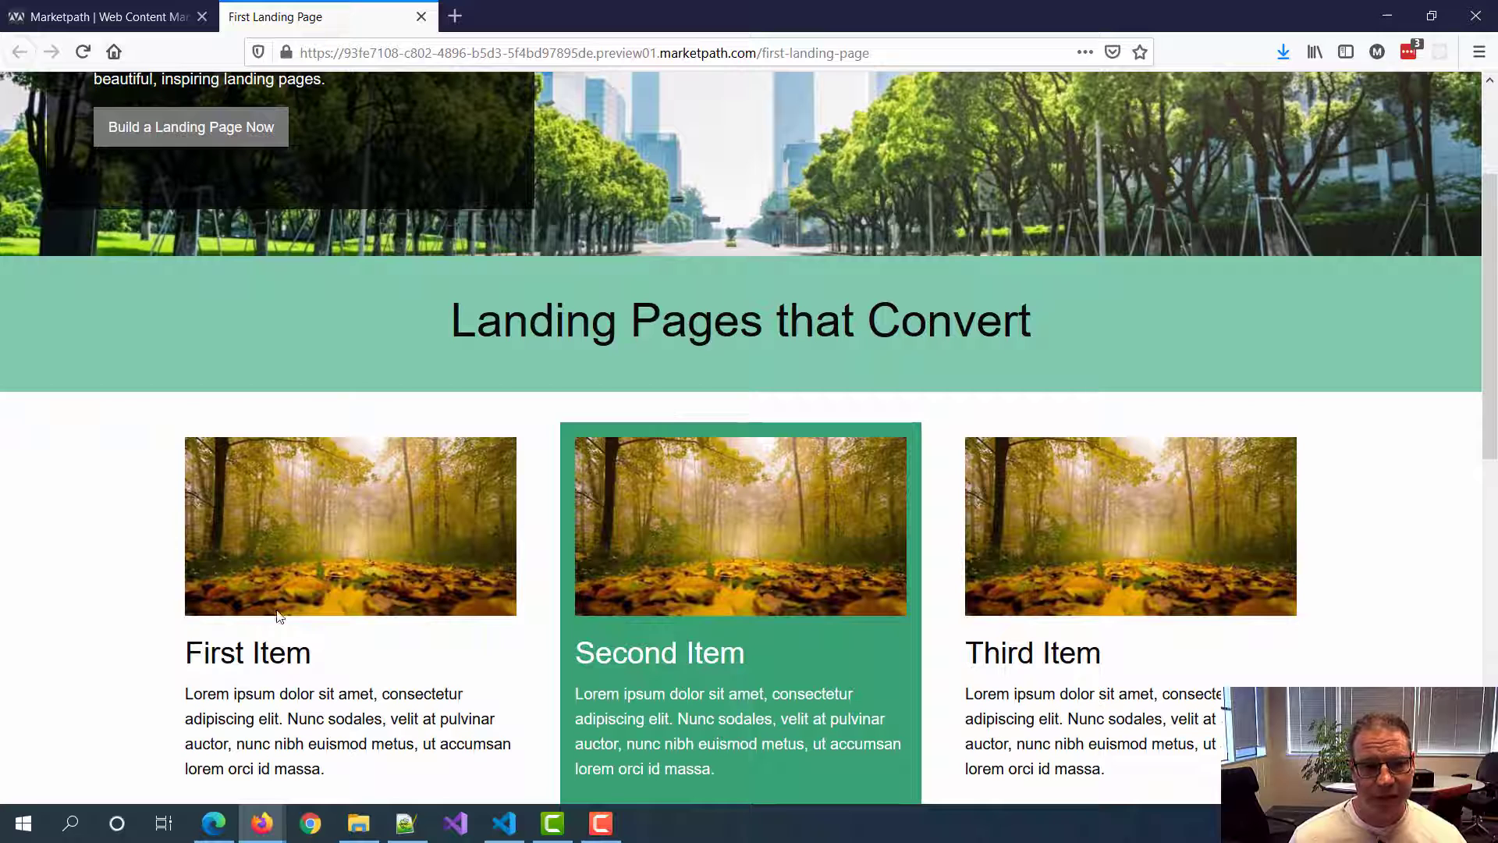
scroll(960, 436, "down", 6)
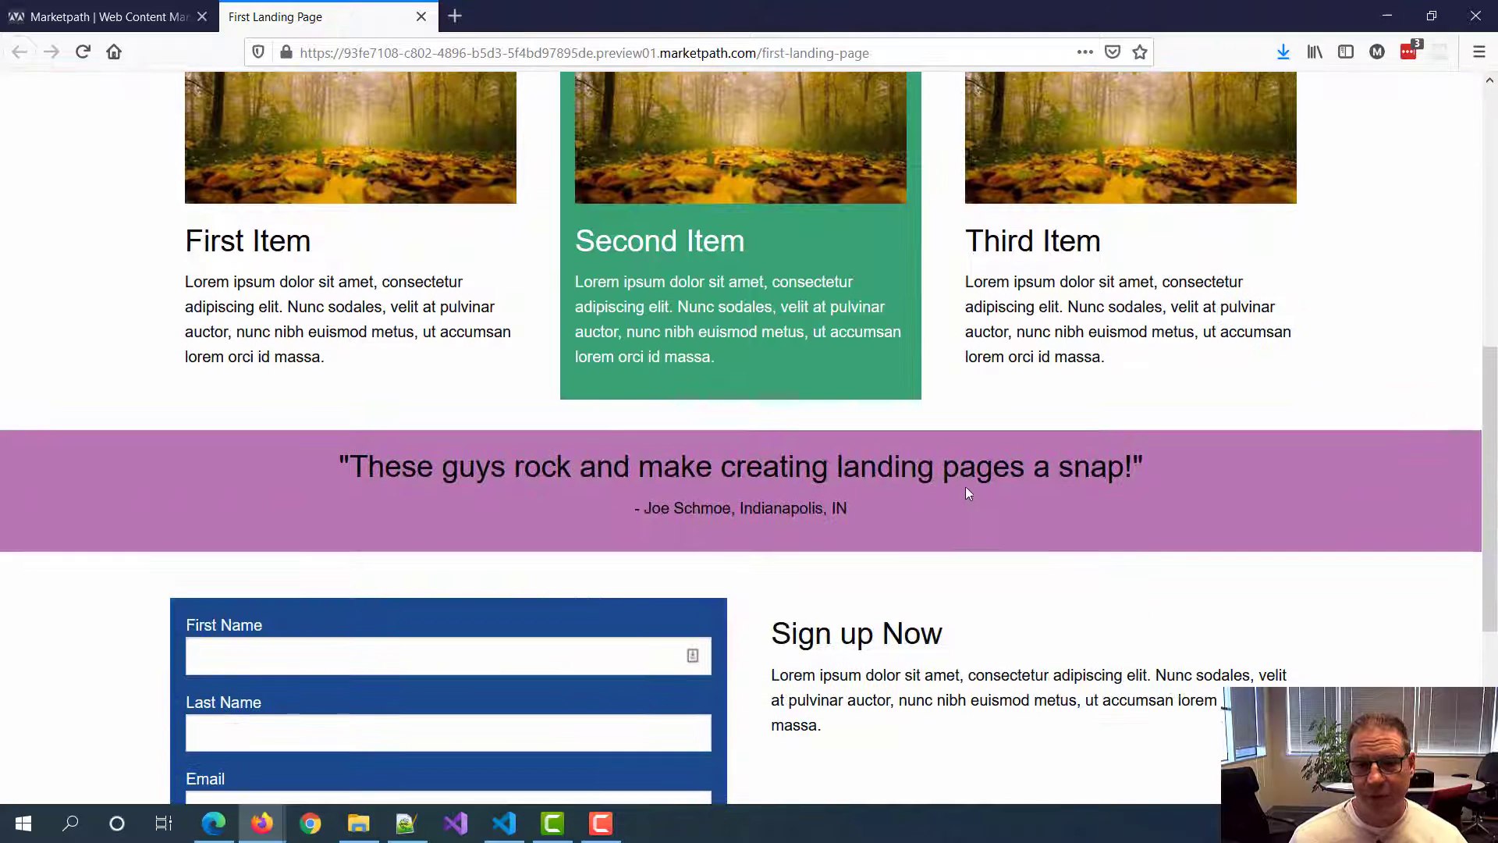
scroll(776, 425, "down", 5)
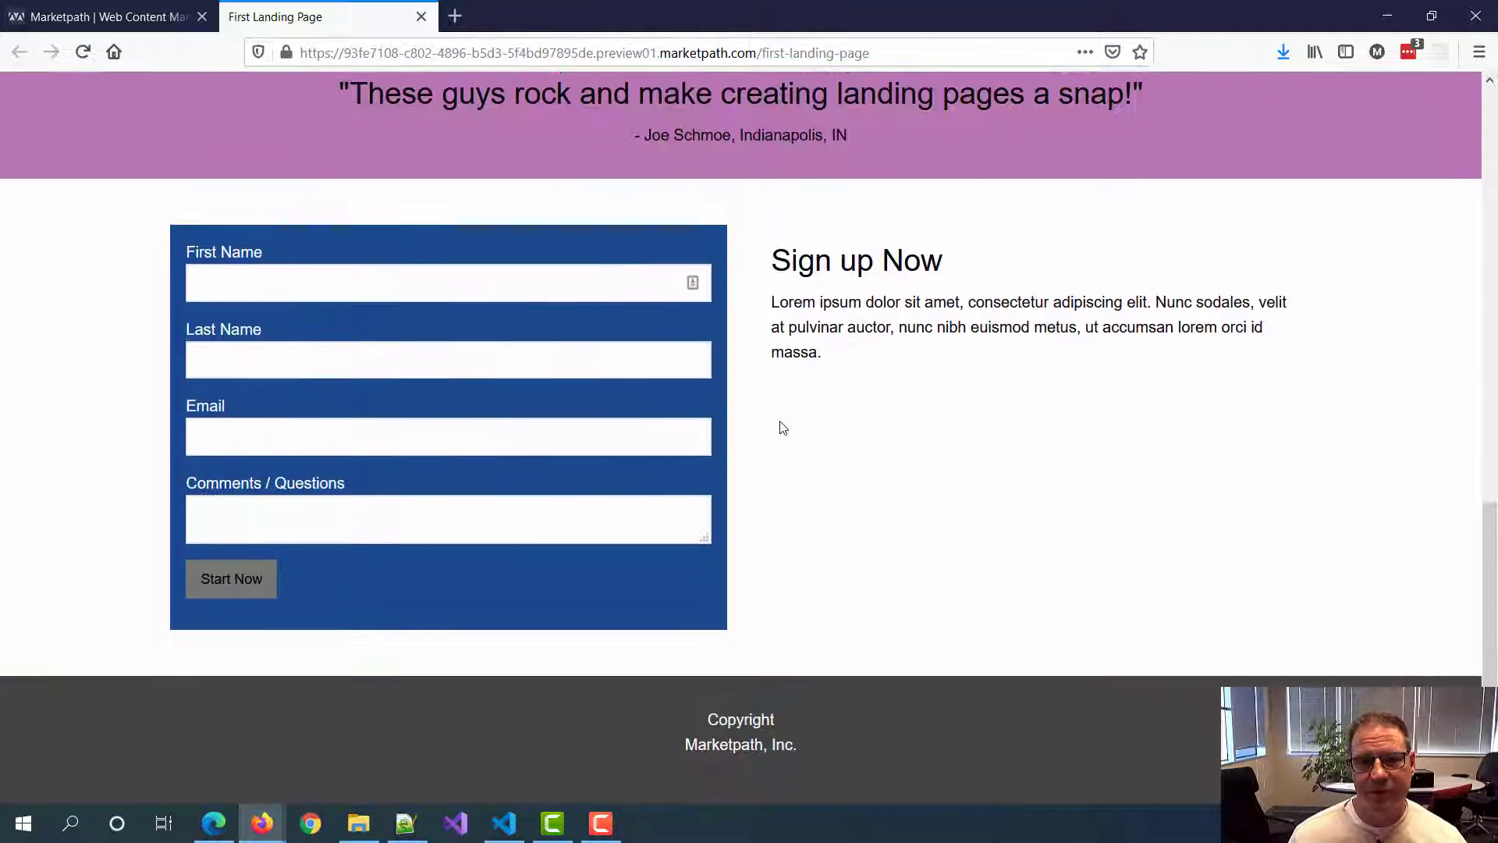
scroll(923, 401, "up", 3)
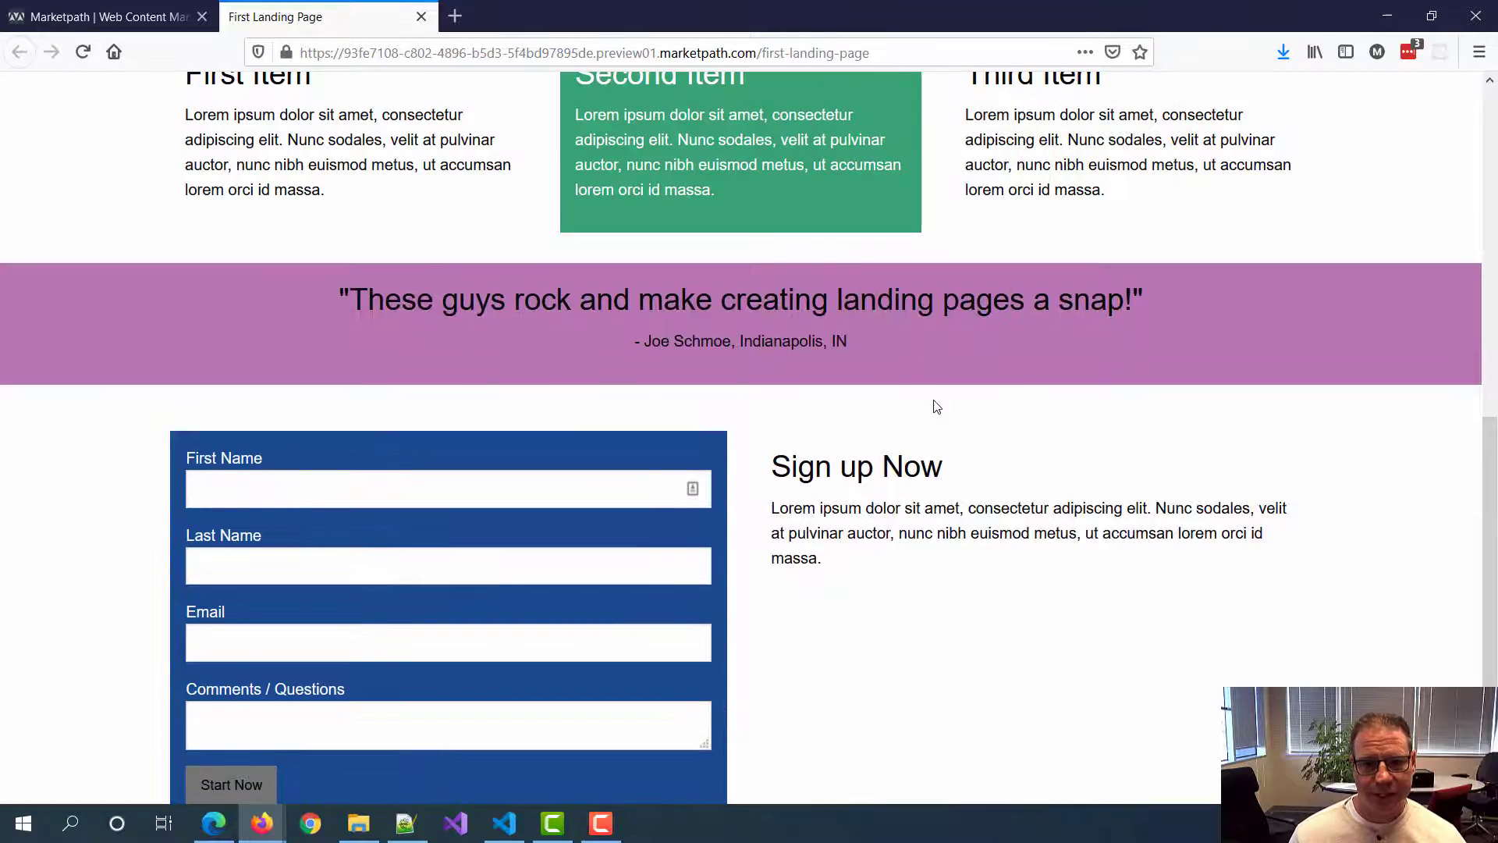
scroll(1053, 437, "down", 3)
scroll(891, 406, "up", 13)
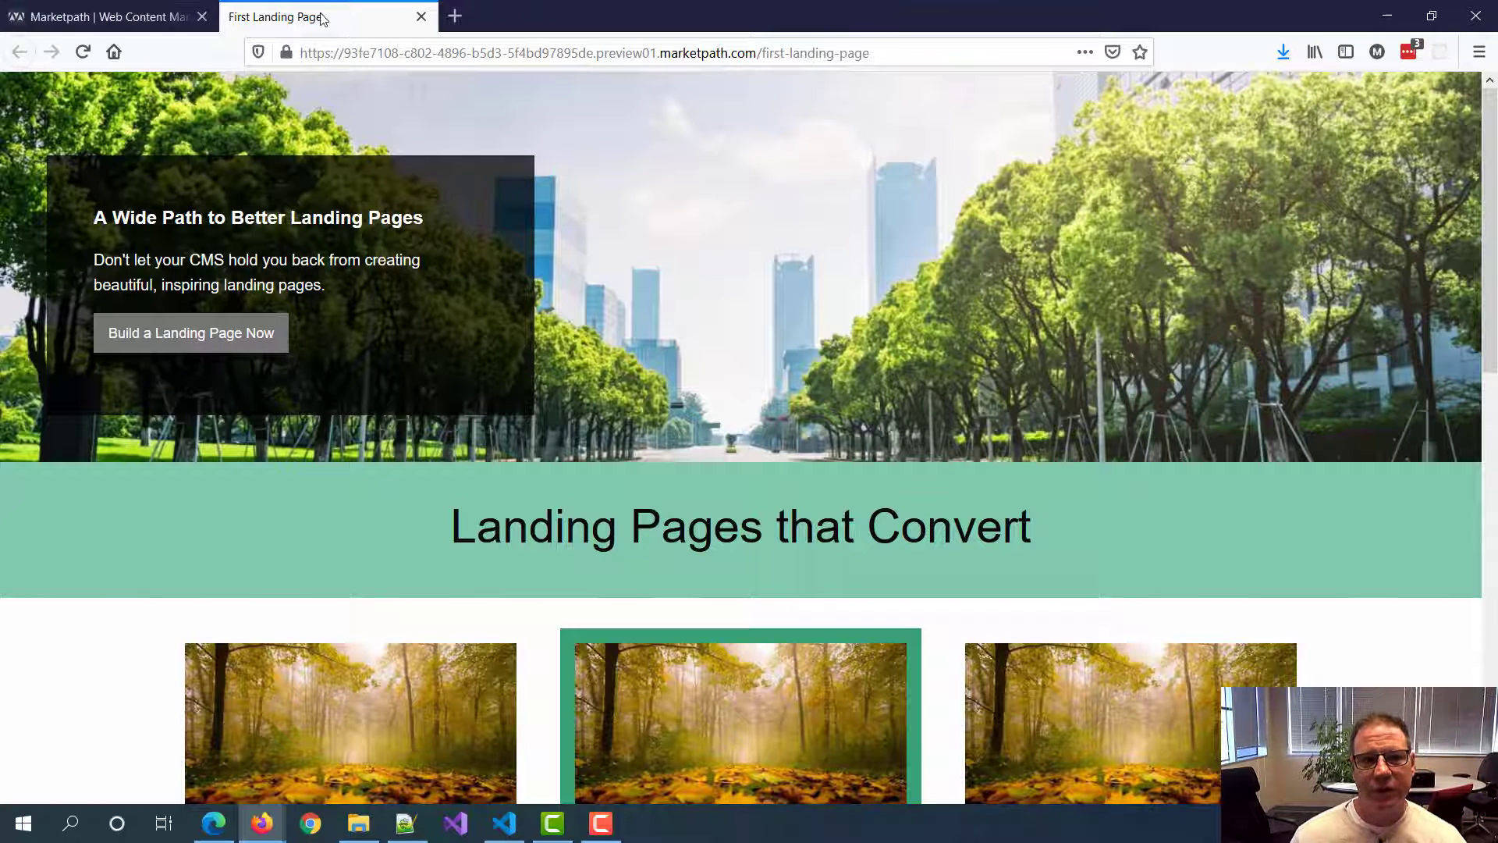
scroll(799, 410, "down", 7)
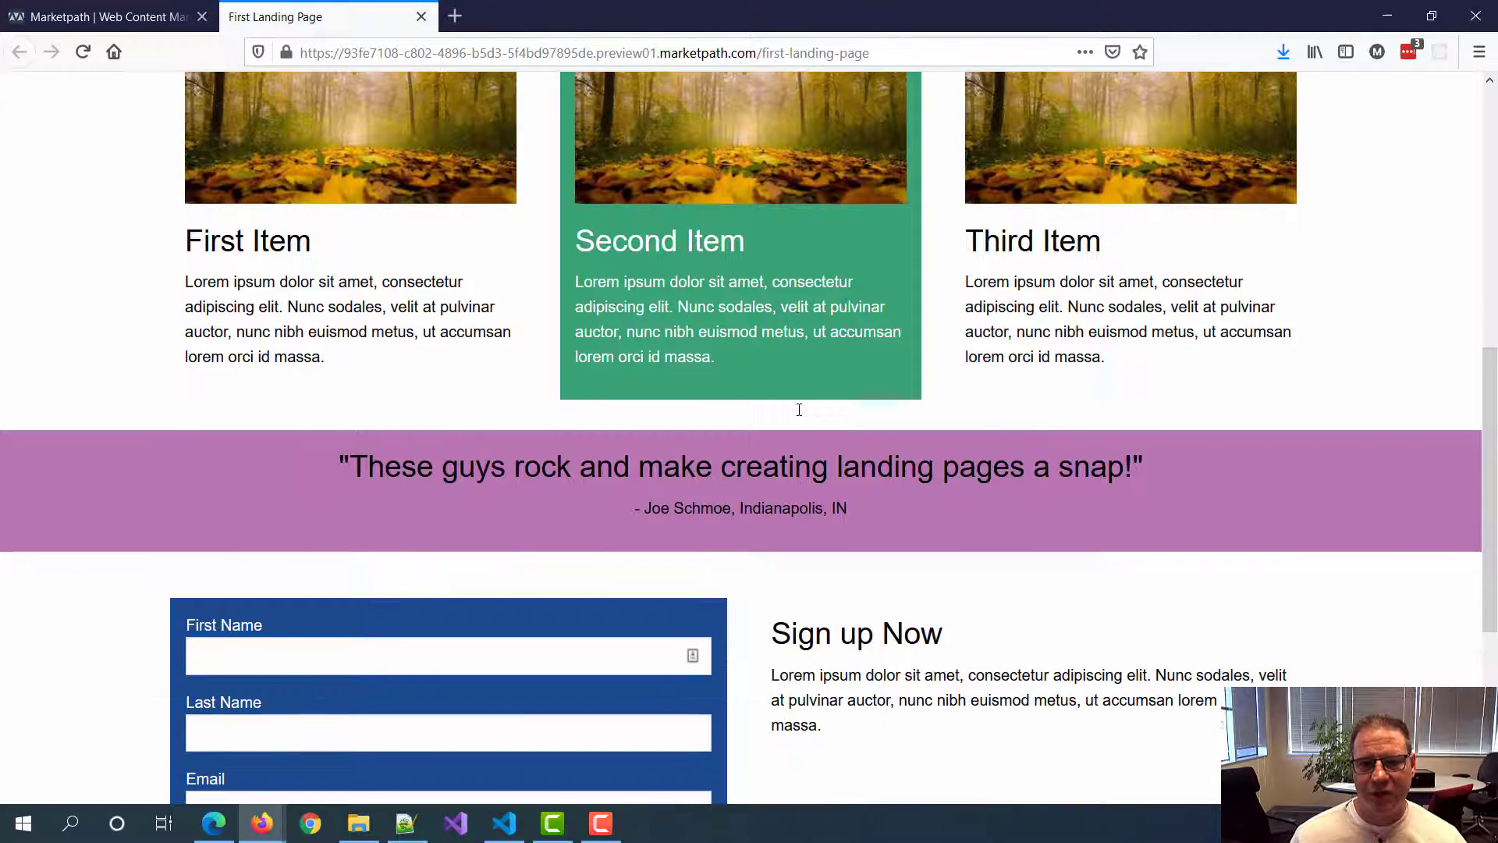
scroll(800, 421, "up", 2)
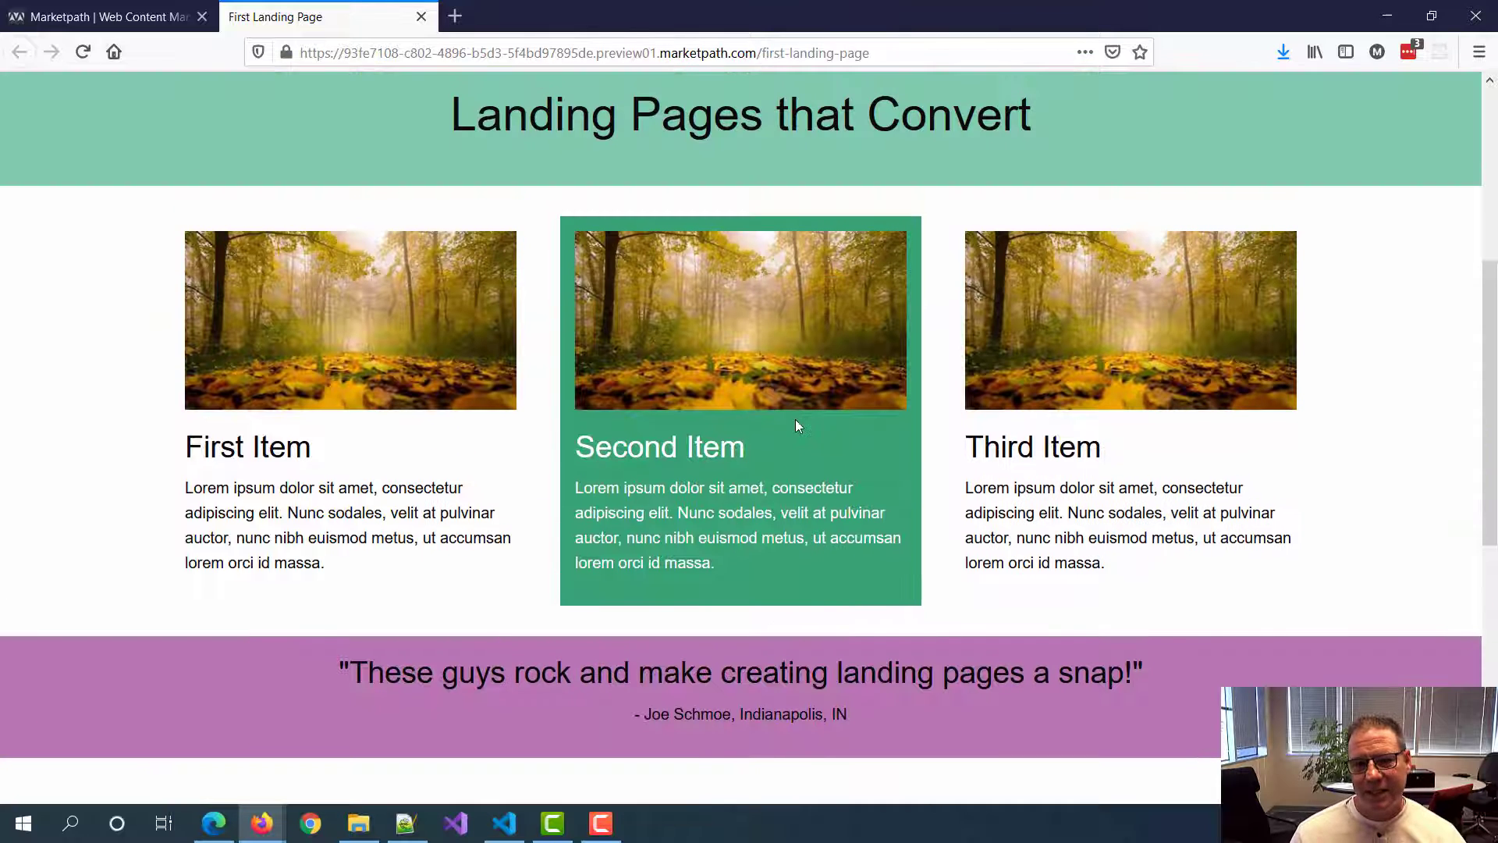
scroll(800, 338, "down", 2)
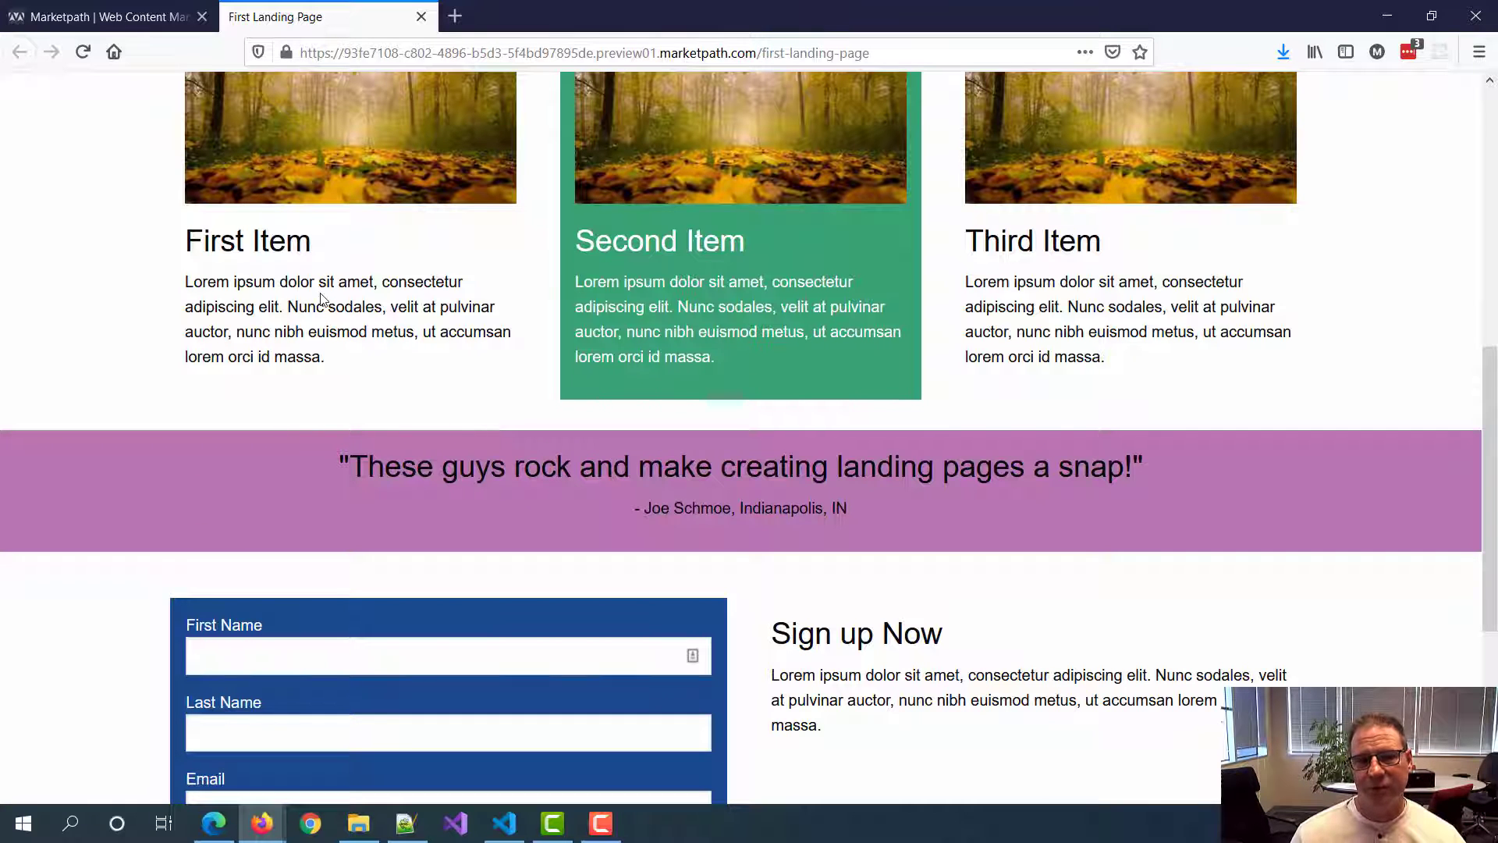
scroll(320, 299, "down", 2)
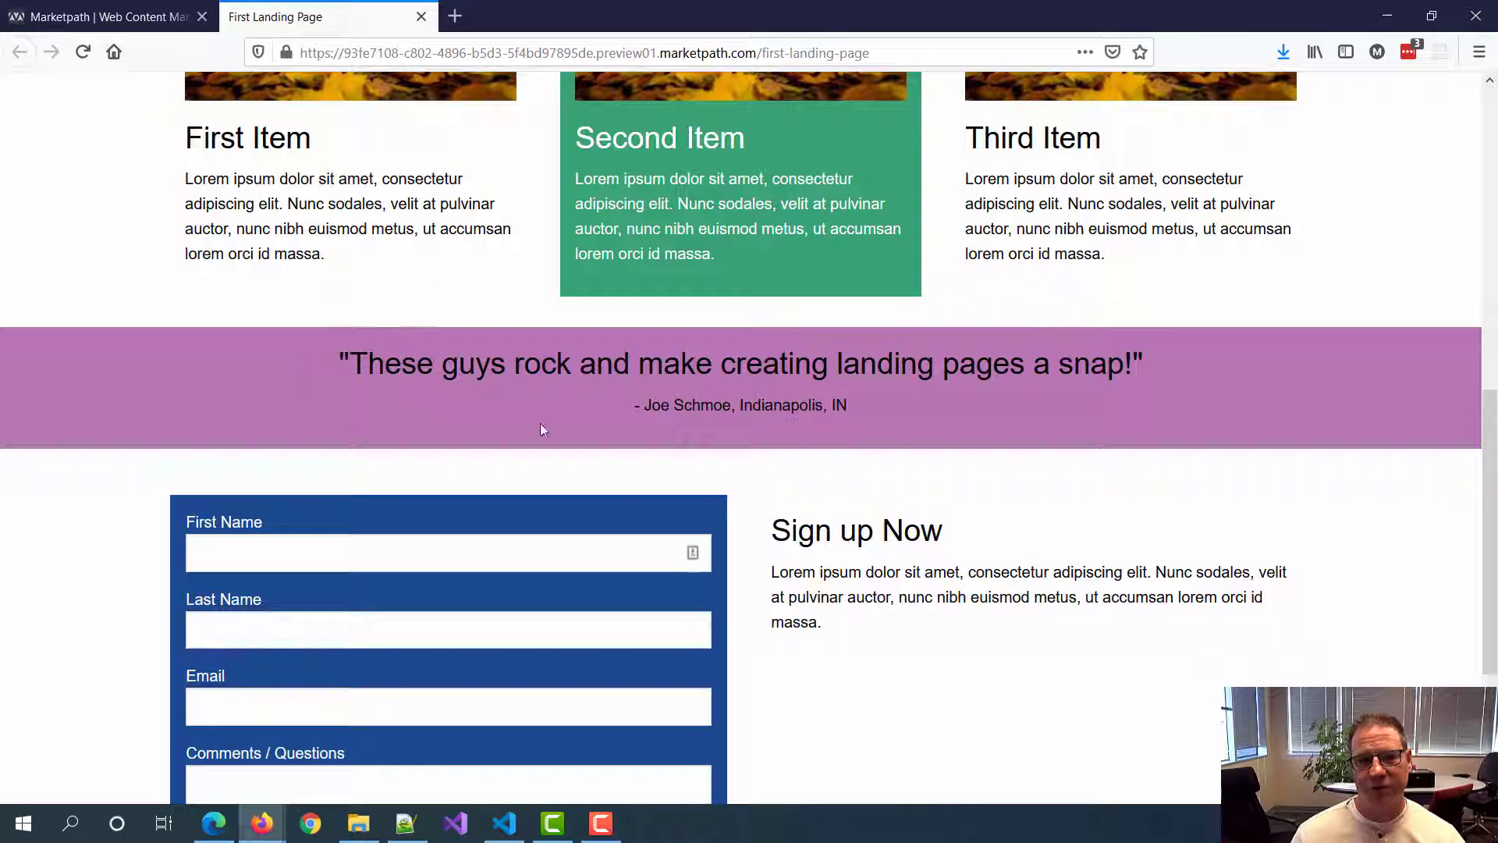
scroll(867, 397, "up", 2)
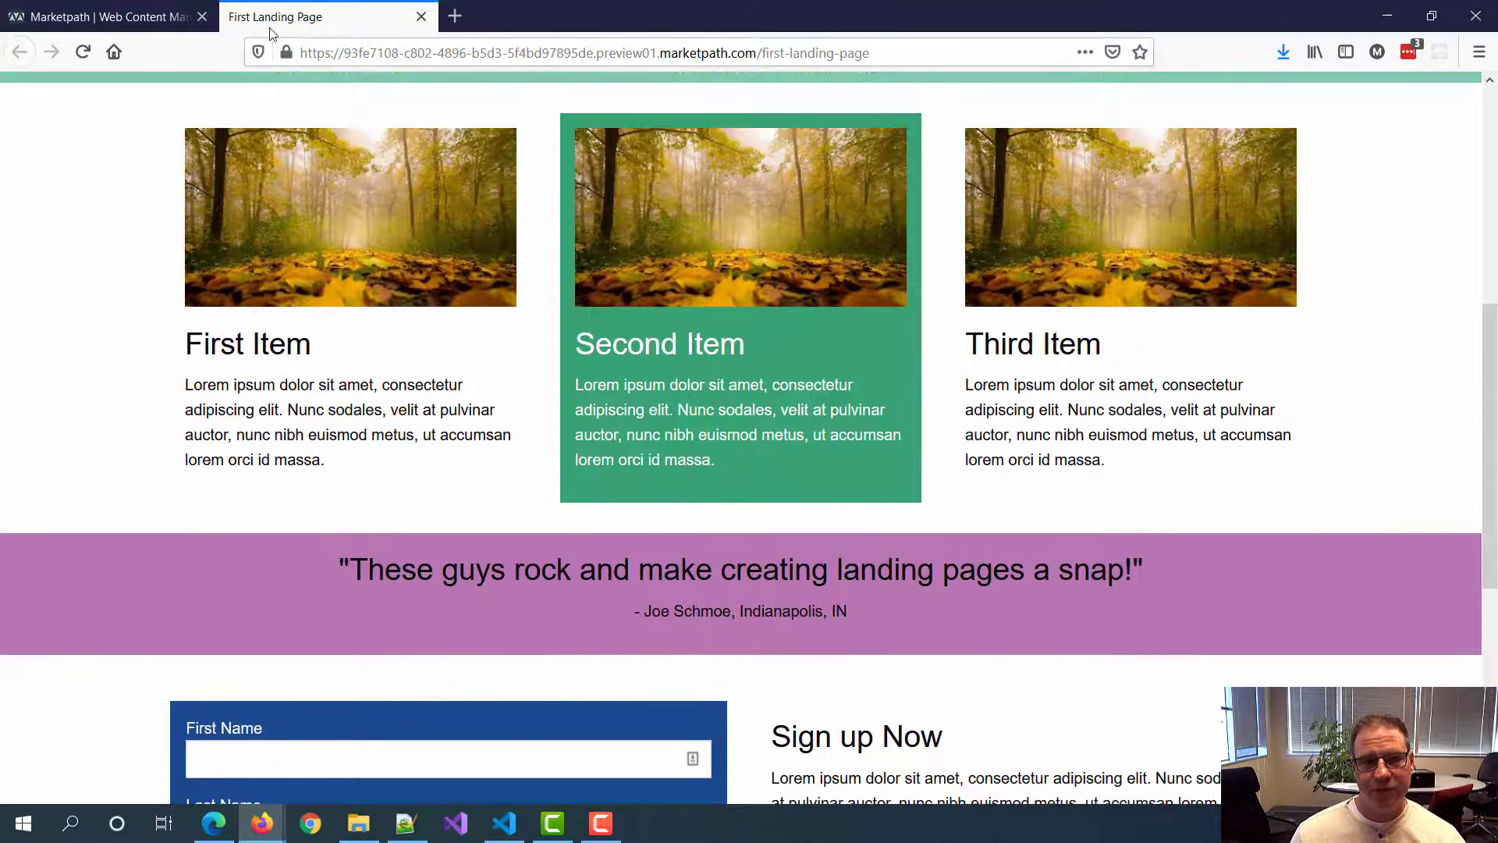
Step: Return to the page editor and look over the Sign up Now content, the Footer row and the Organization section
left_click(115, 23)
scroll(987, 507, "down", 5)
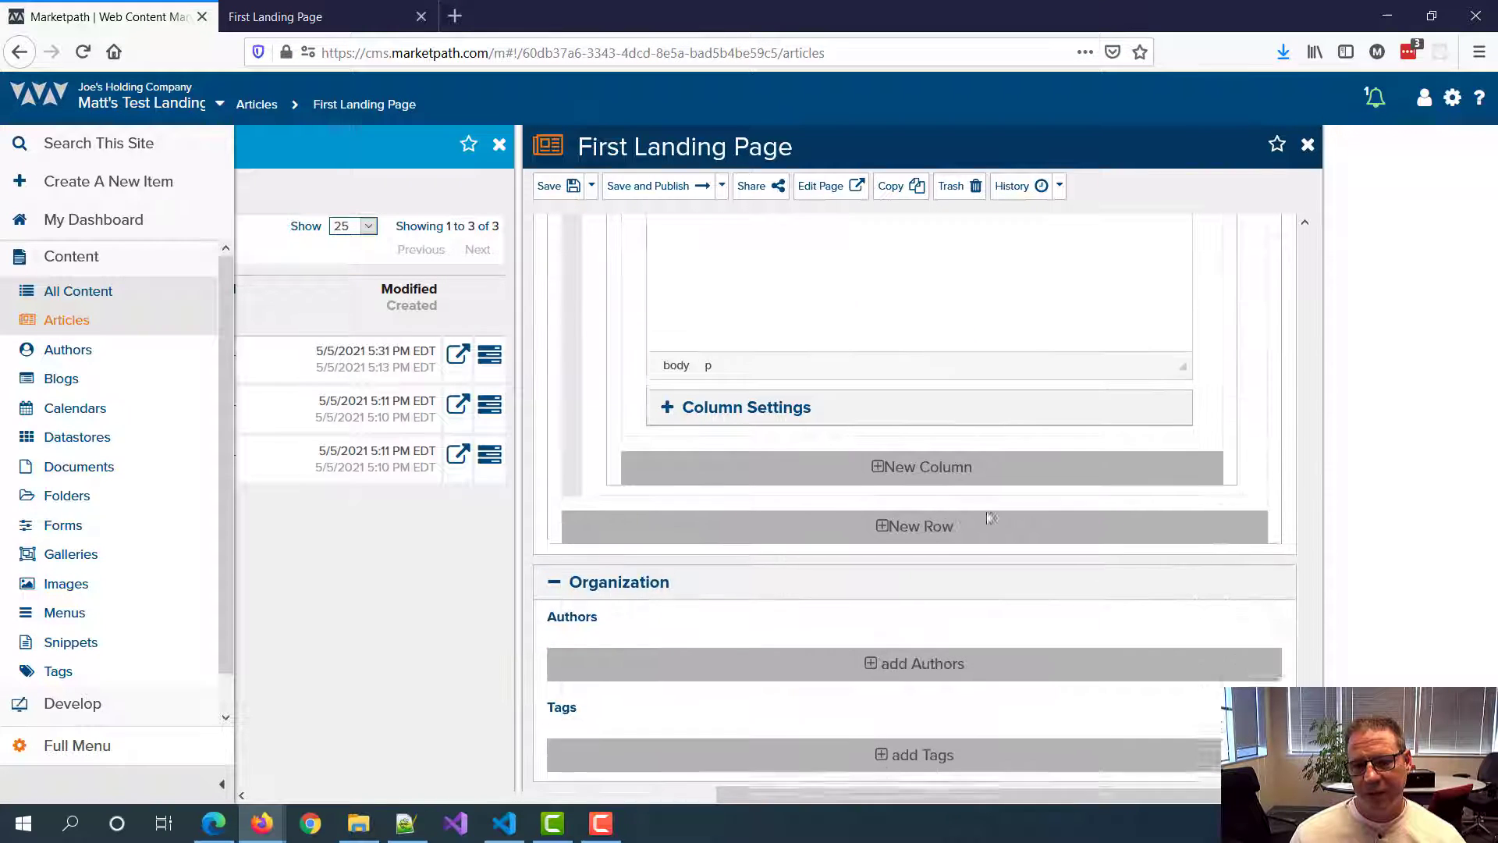
scroll(980, 531, "up", 15)
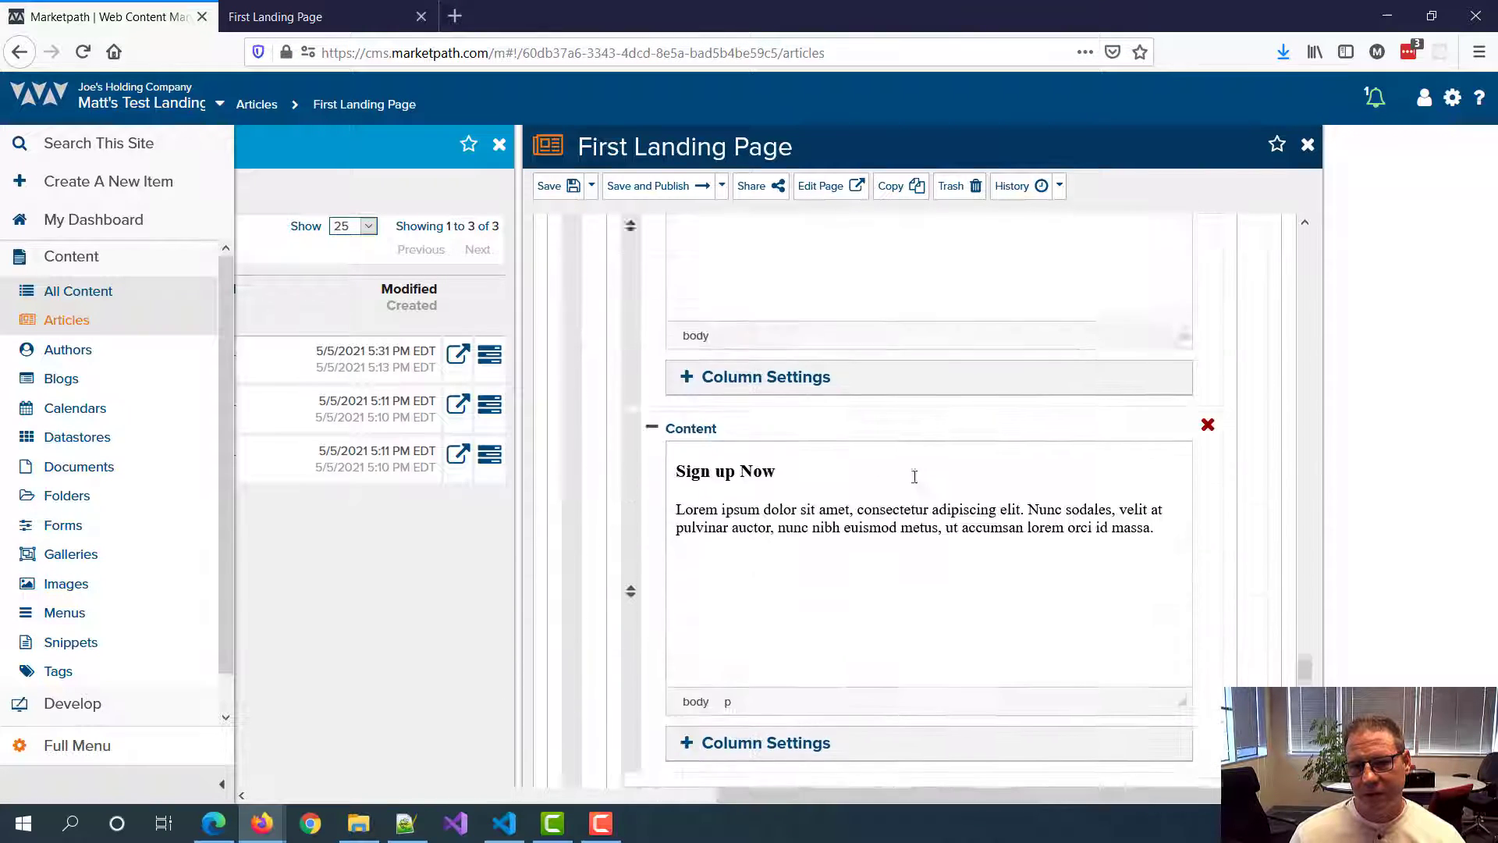
scroll(879, 512, "down", 10)
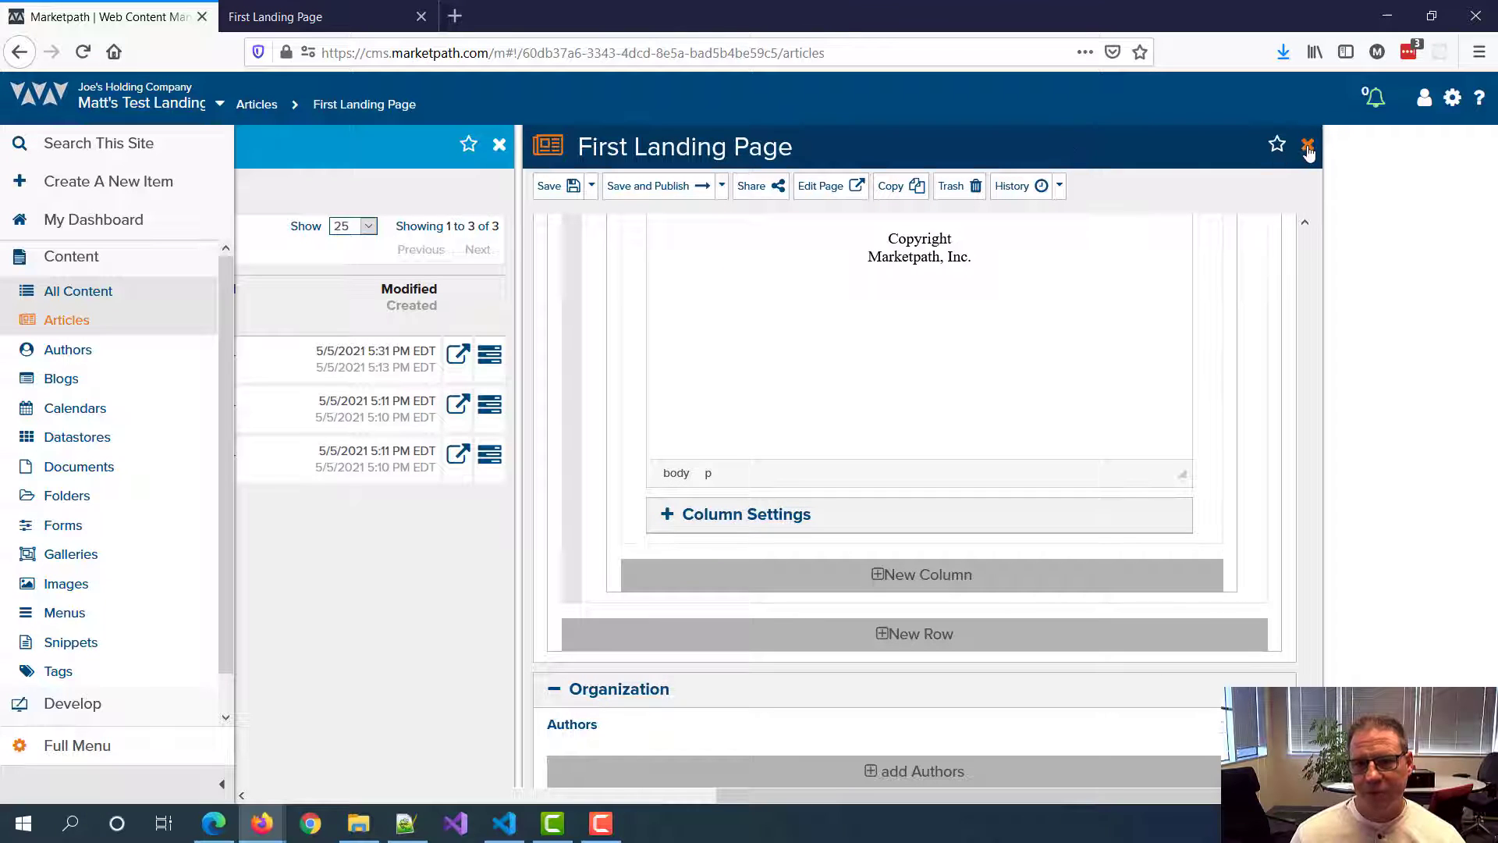
scroll(879, 425, "down", 2)
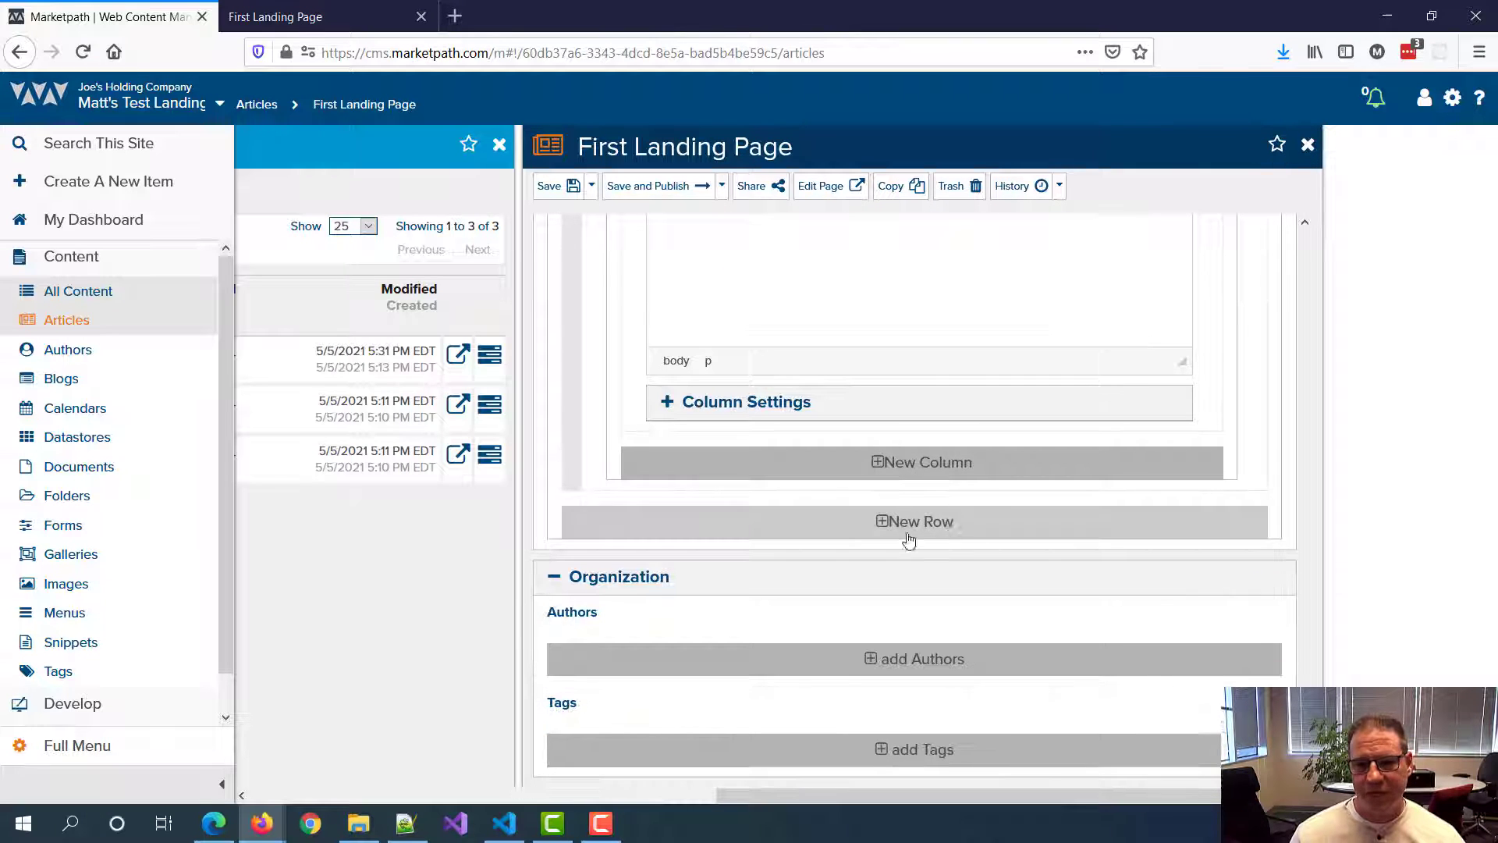
Step: Add a new content row of type Row Capture and describe it as Blog Posts
left_click(946, 525)
scroll(726, 482, "down", 2)
left_click(642, 397)
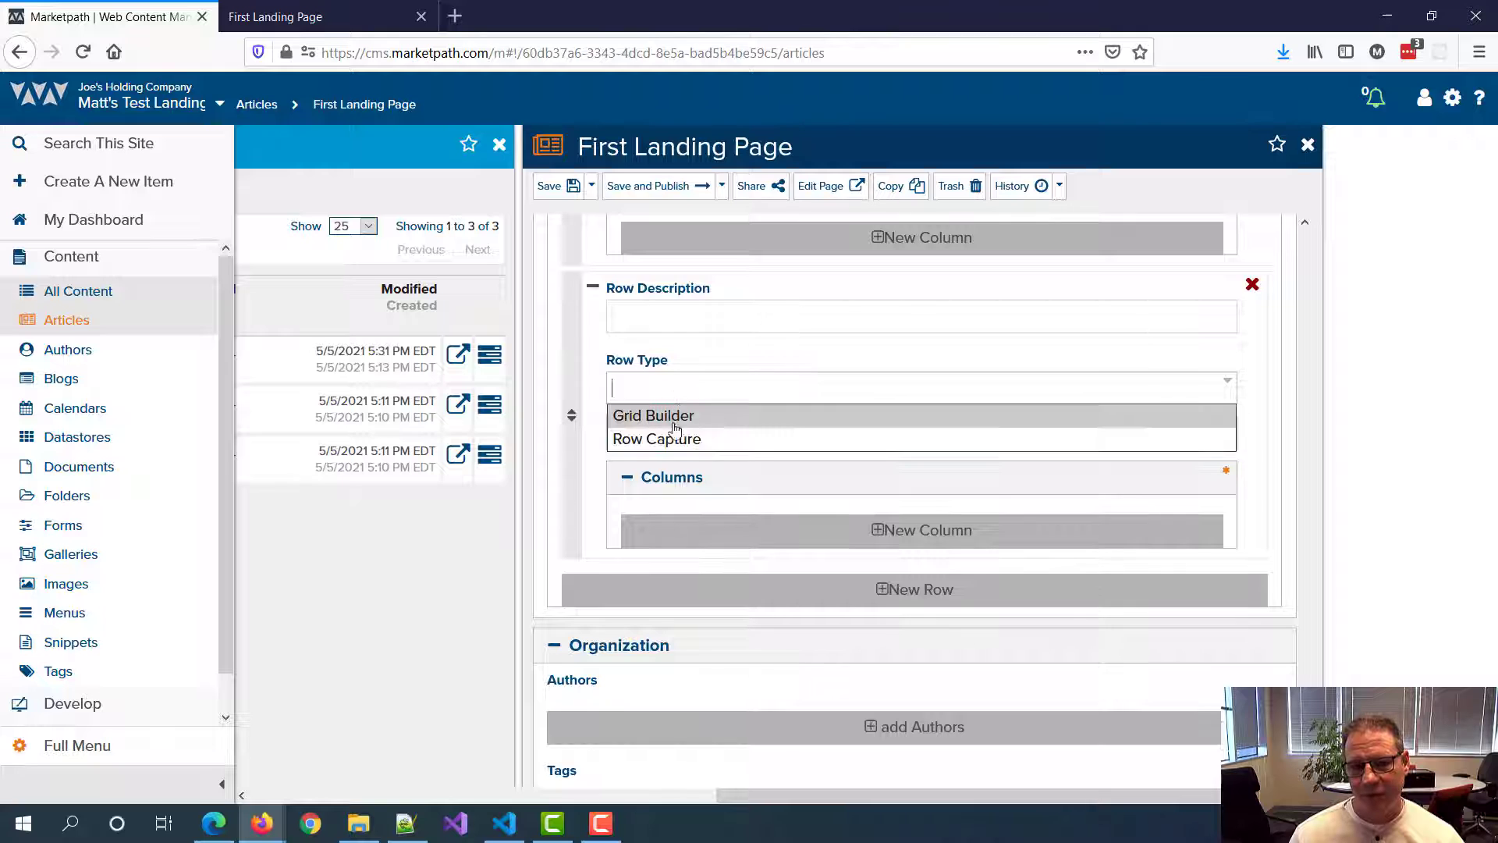
left_click(675, 442)
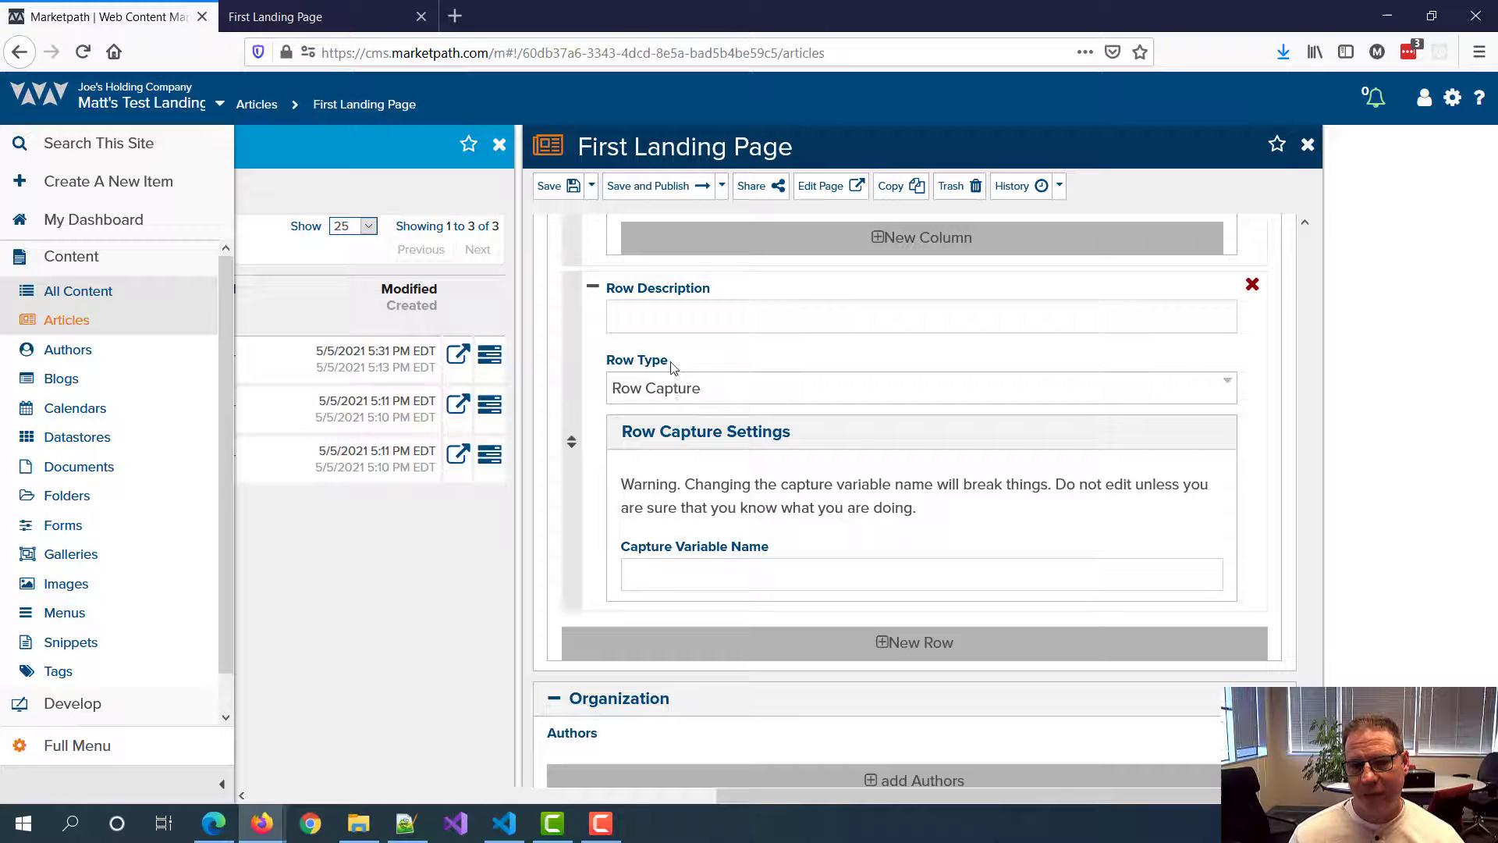
left_click(640, 312)
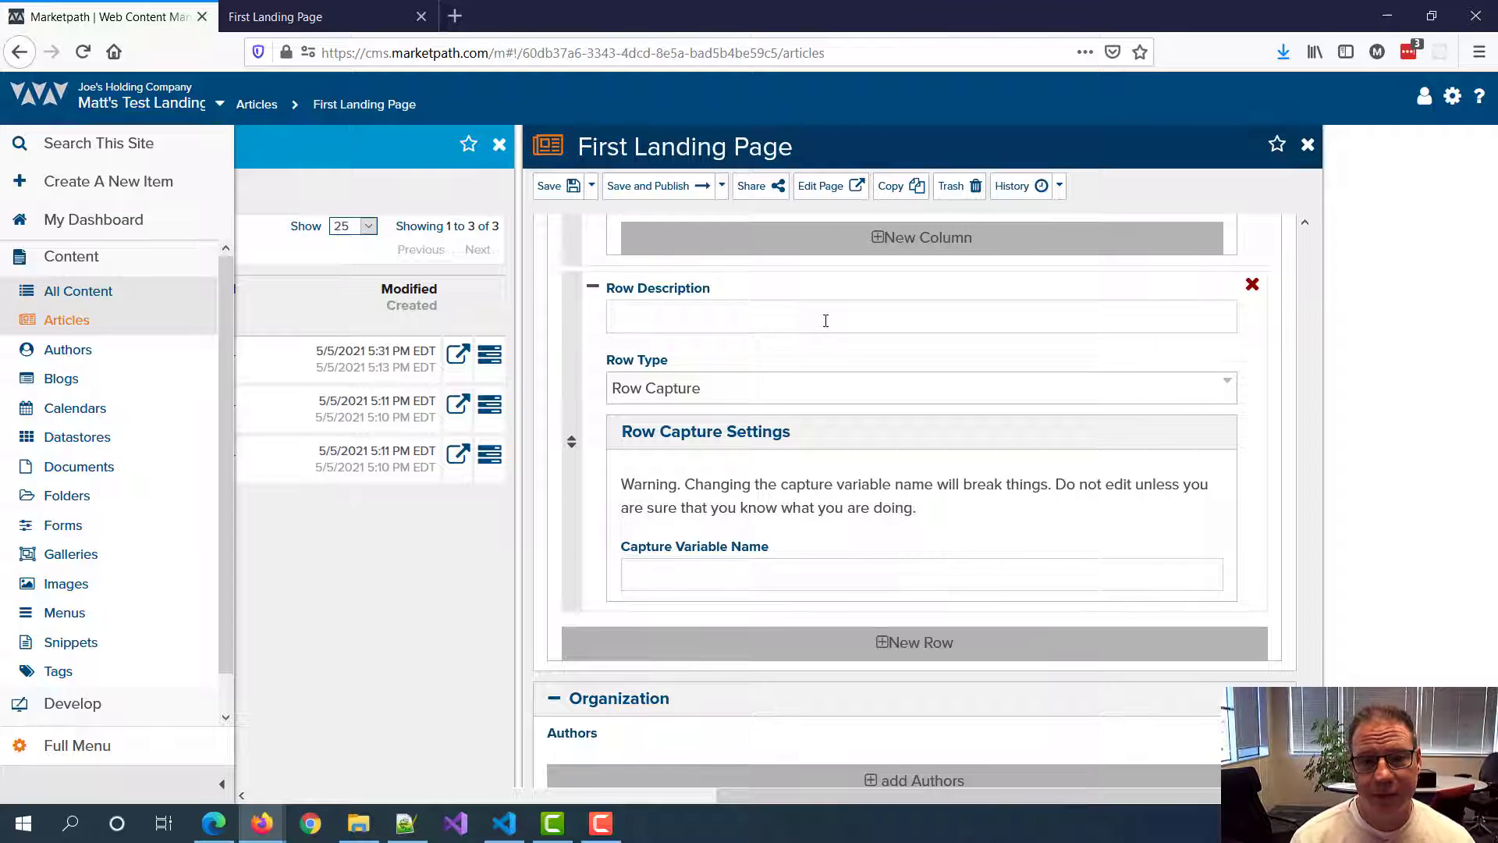
type("C")
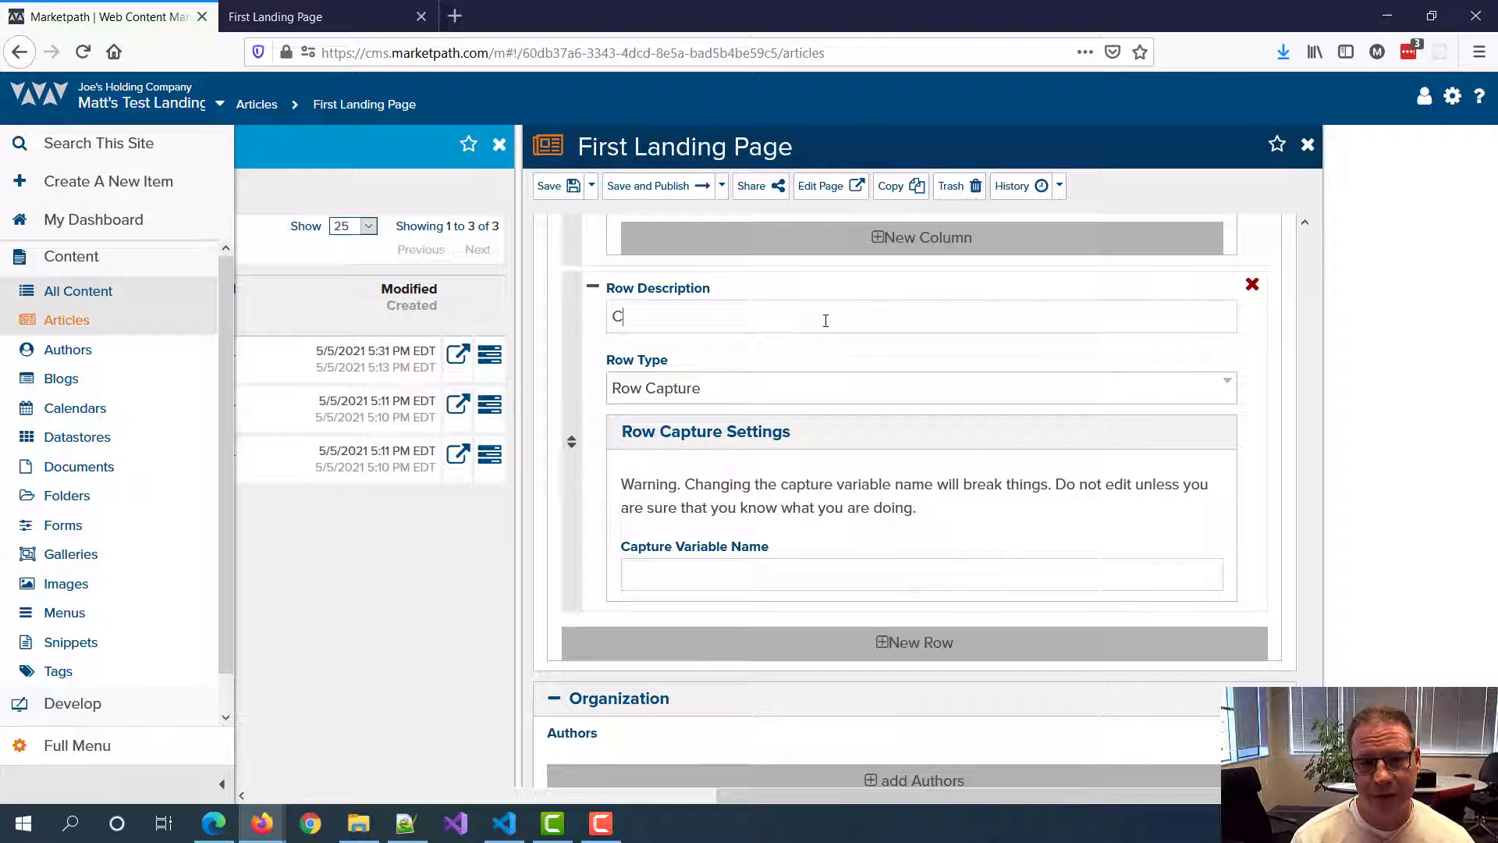
type("log Posts")
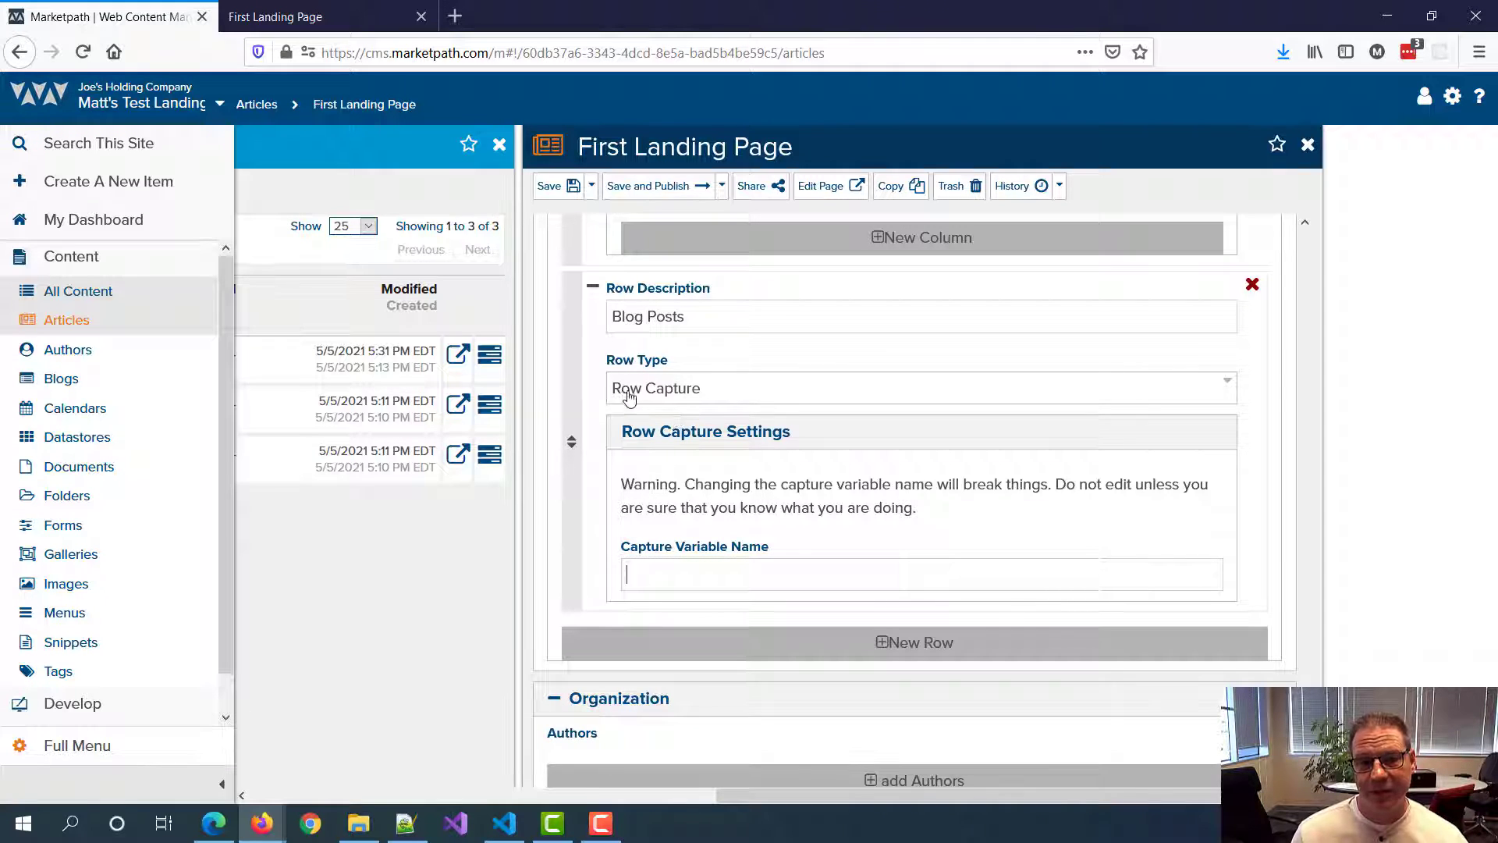
Step: Collapse all content rows and move the Blog Posts row between 3 Buckets and Testimonial
left_click(593, 287)
scroll(601, 375, "up", 10)
scroll(601, 375, "up", 5)
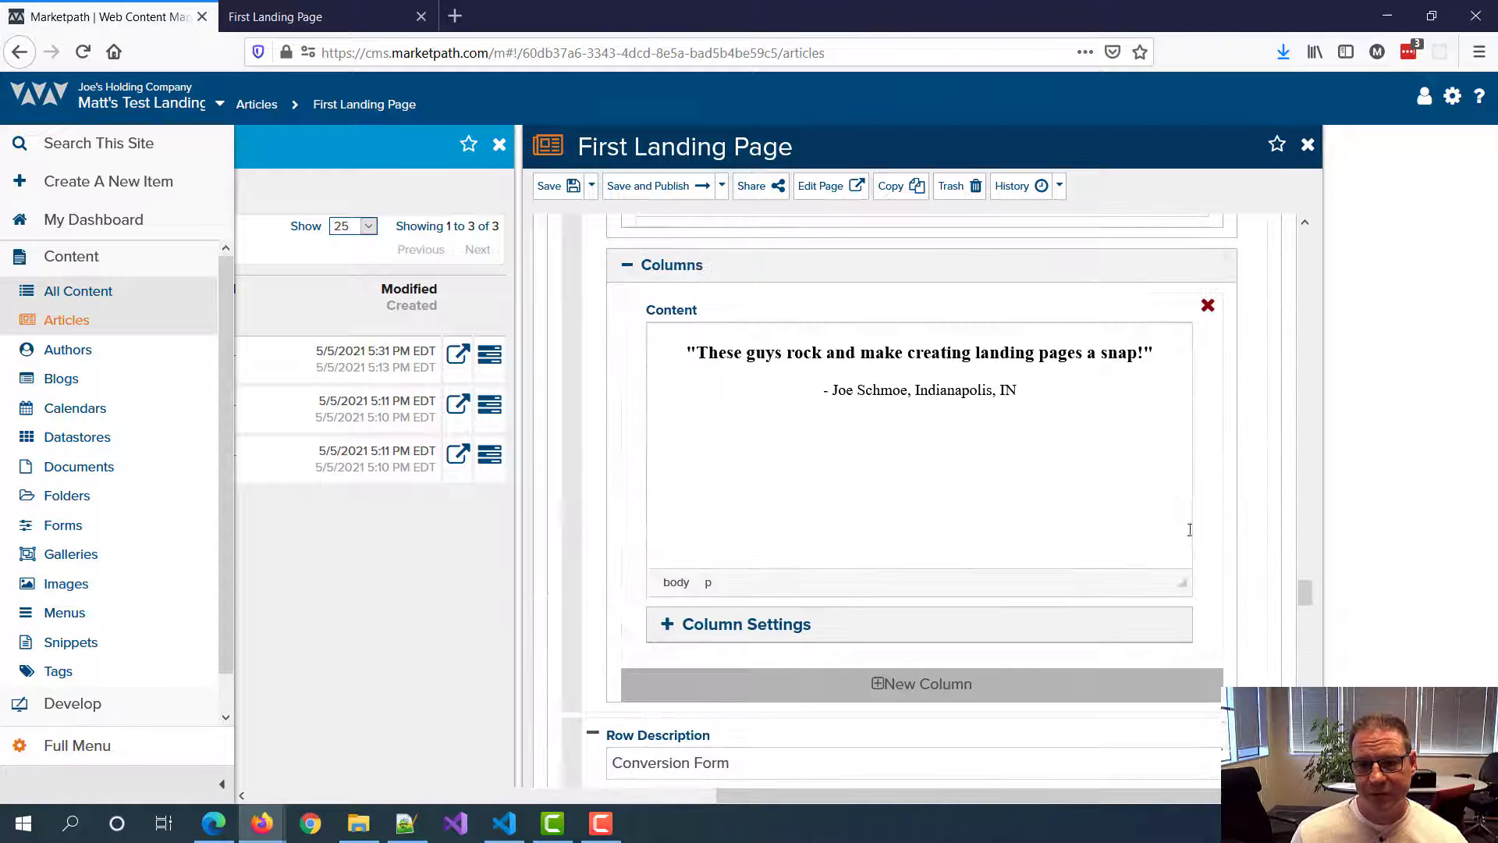
left_click_drag(1304, 597, 1306, 337)
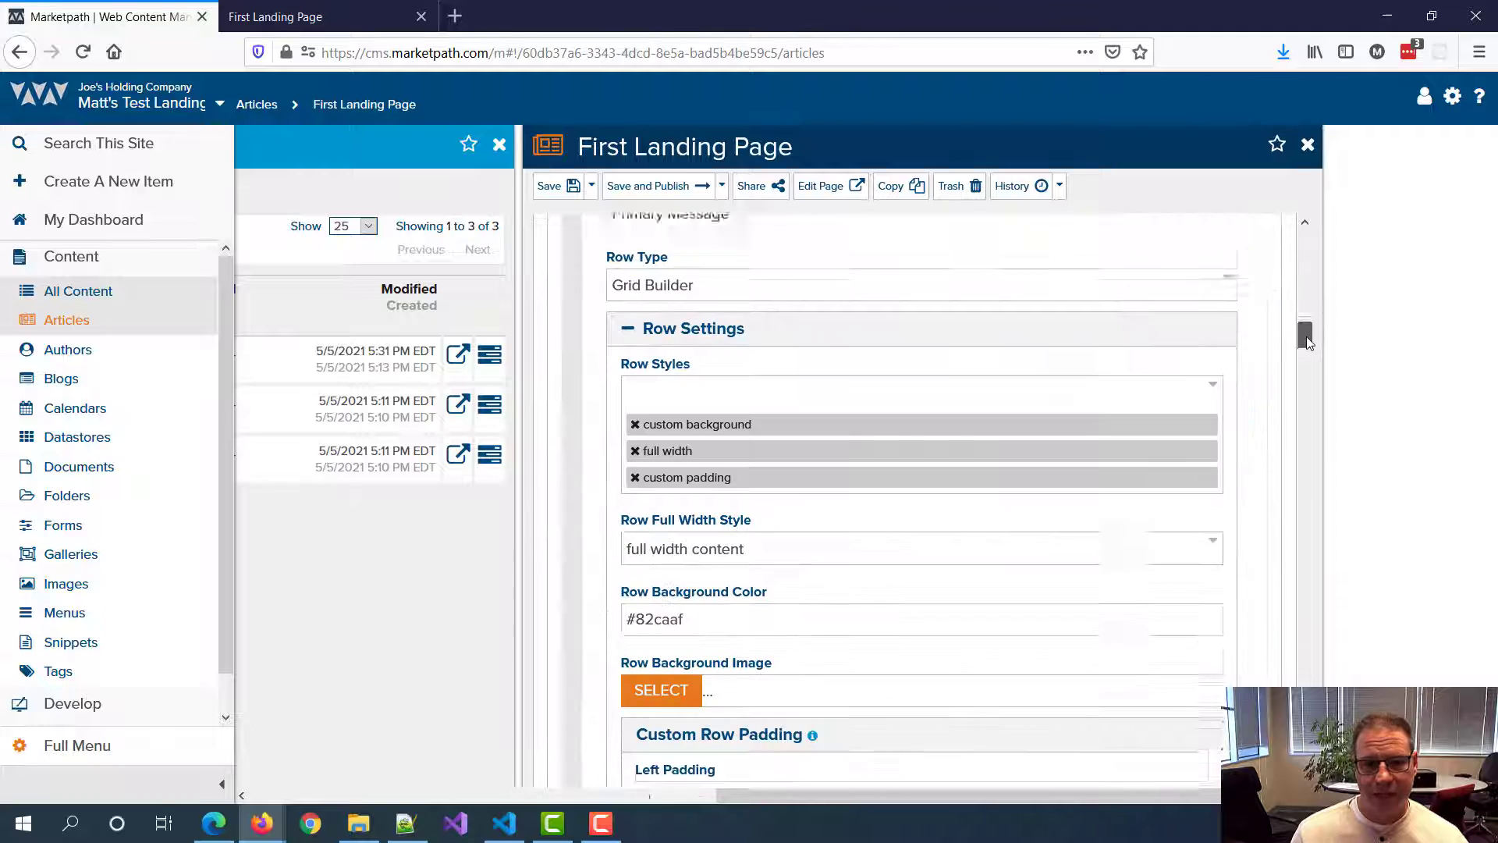
scroll(769, 375, "up", 6)
left_click(622, 574)
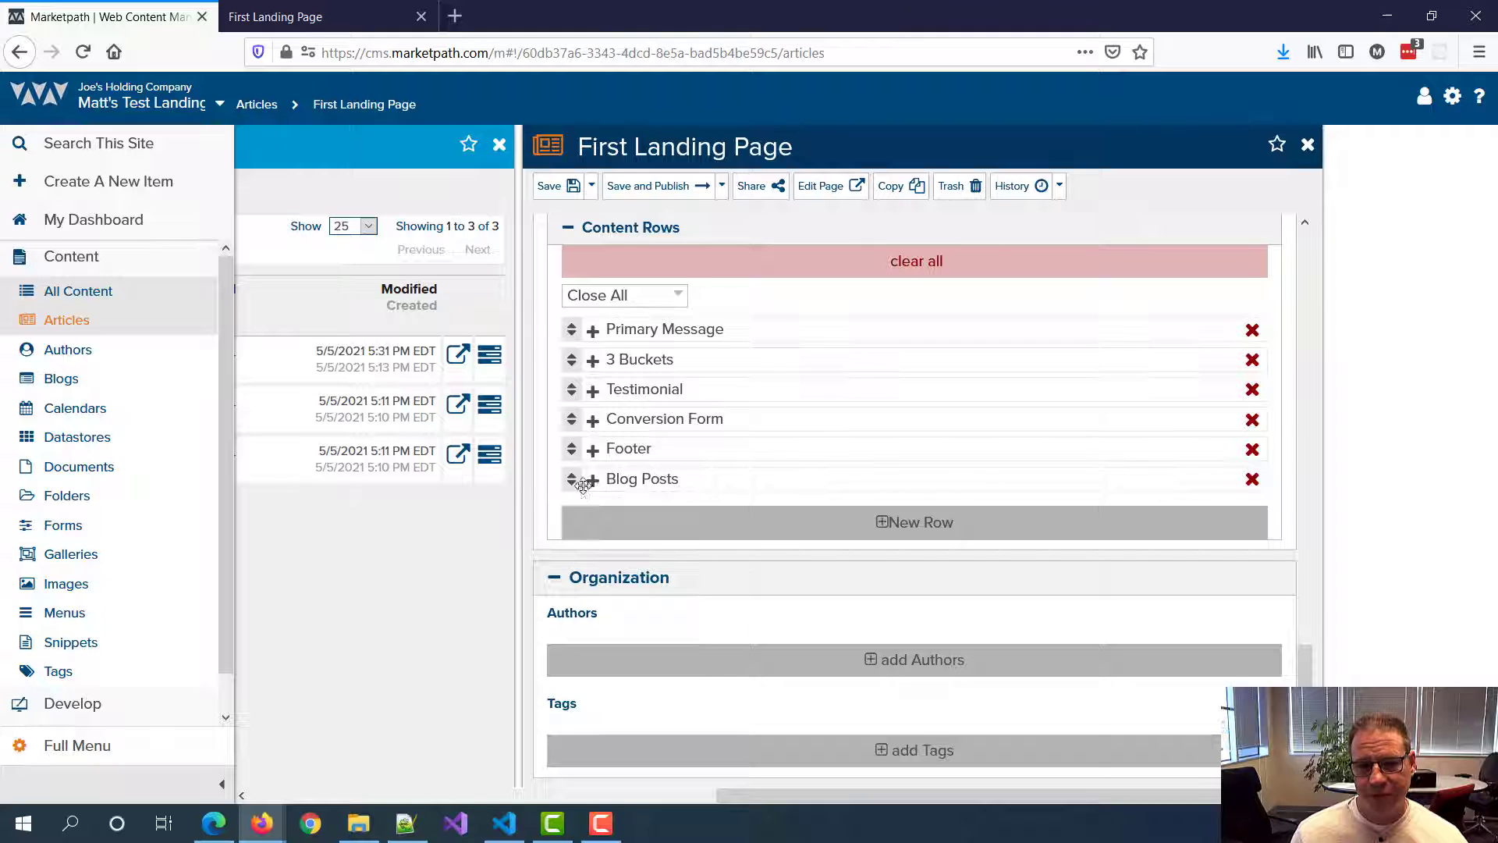
left_click_drag(569, 482, 595, 433)
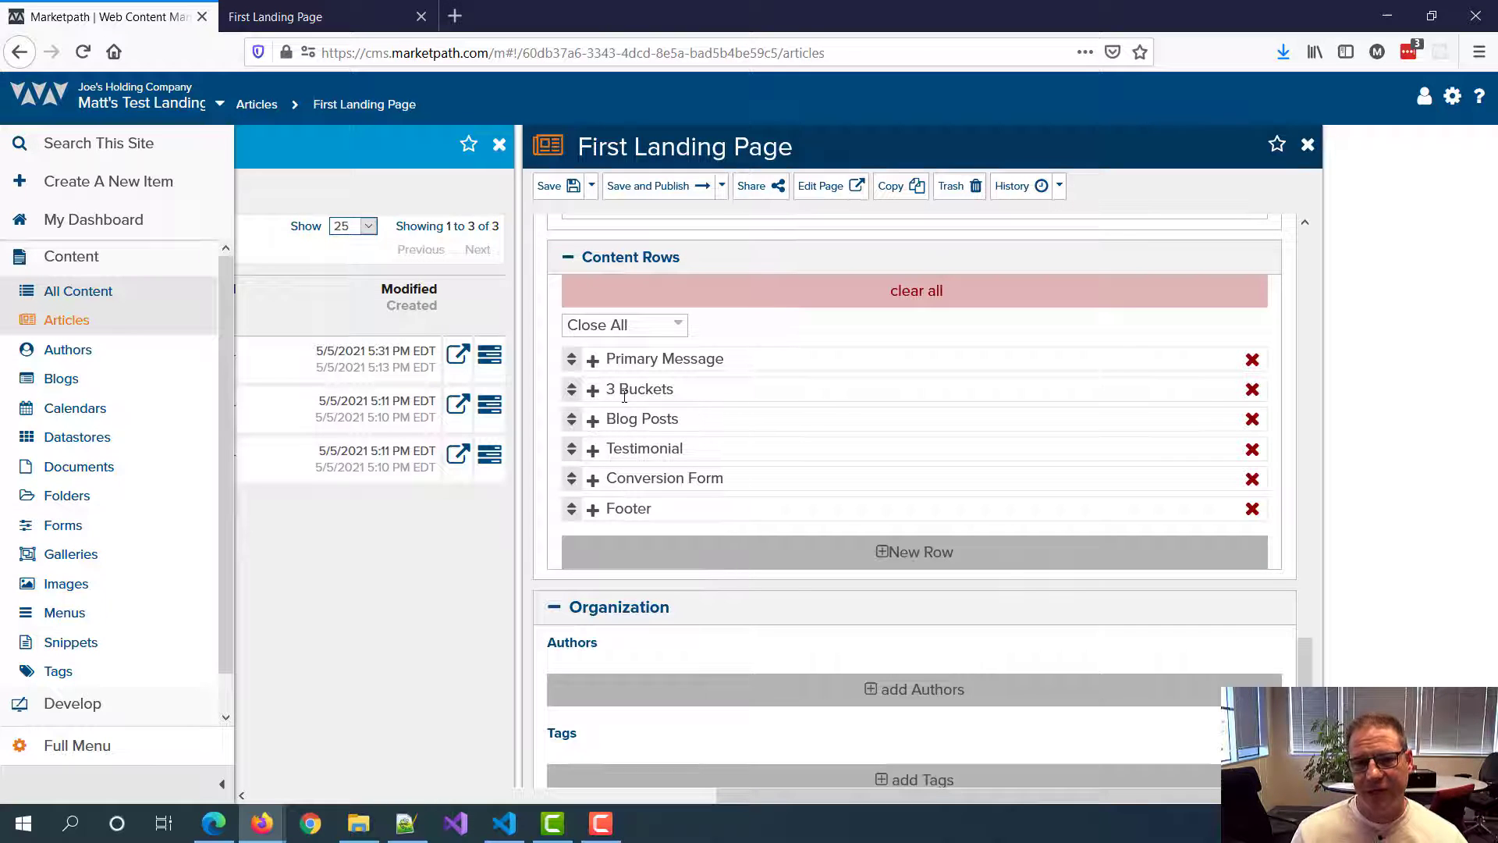
scroll(740, 353, "down", 1)
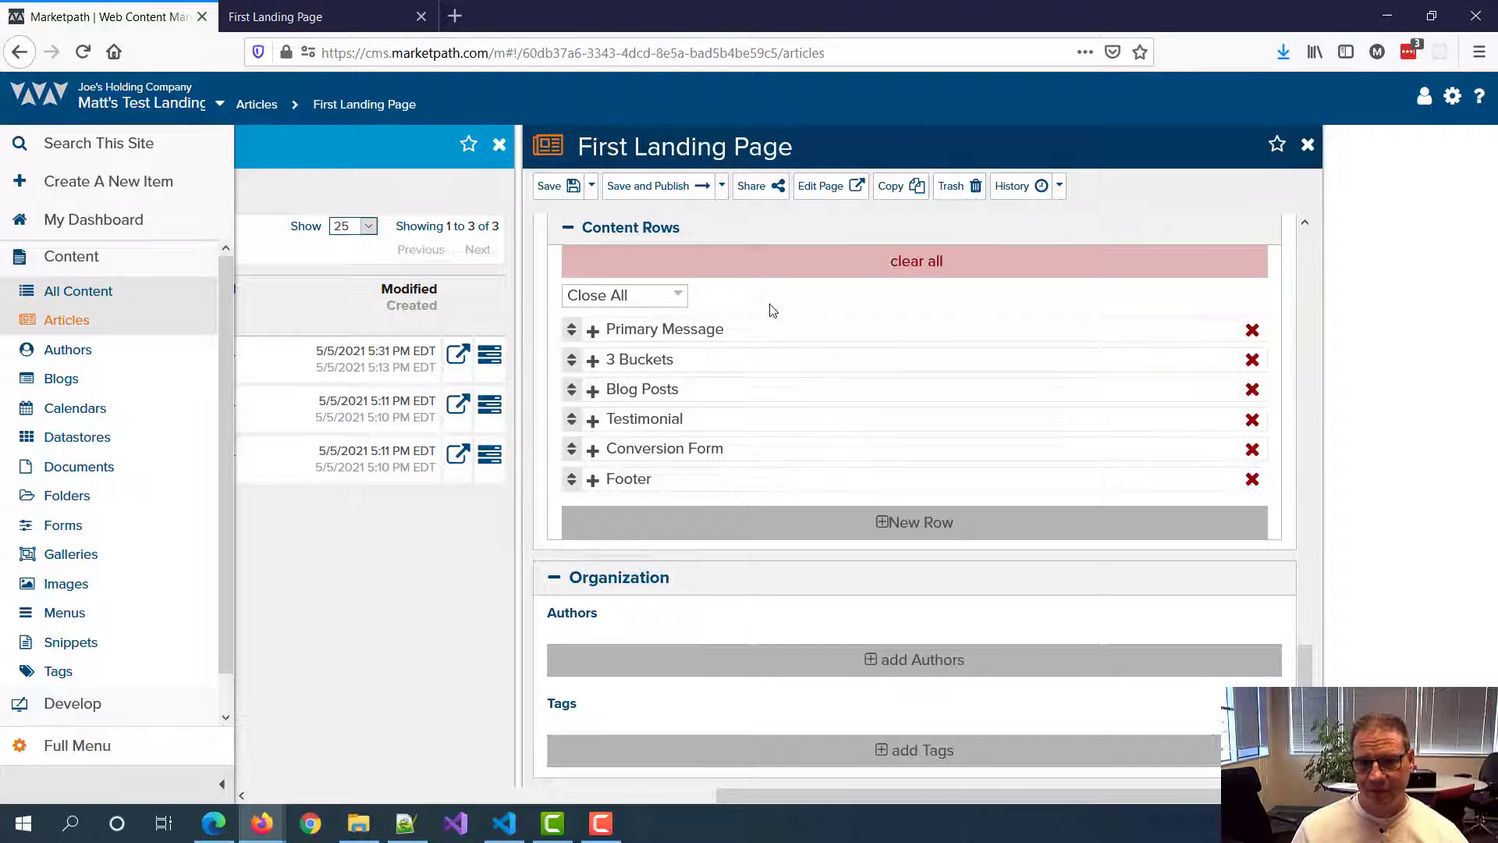
Step: Close the First Landing Page editor and review the landing-page-with-capture preview down to its Testimonials section
left_click(1307, 145)
left_click(606, 251)
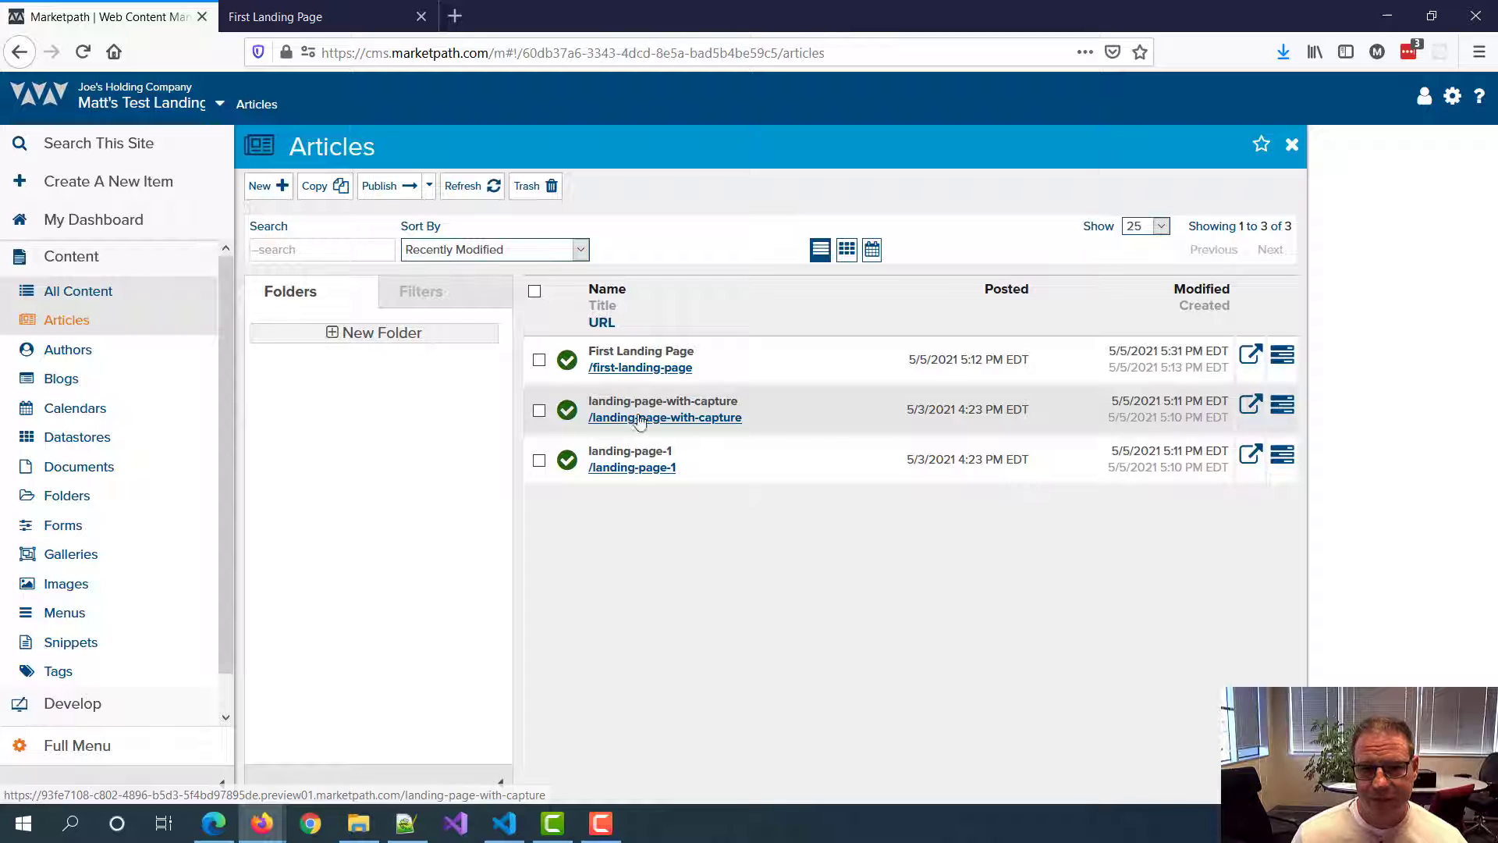
left_click(719, 419)
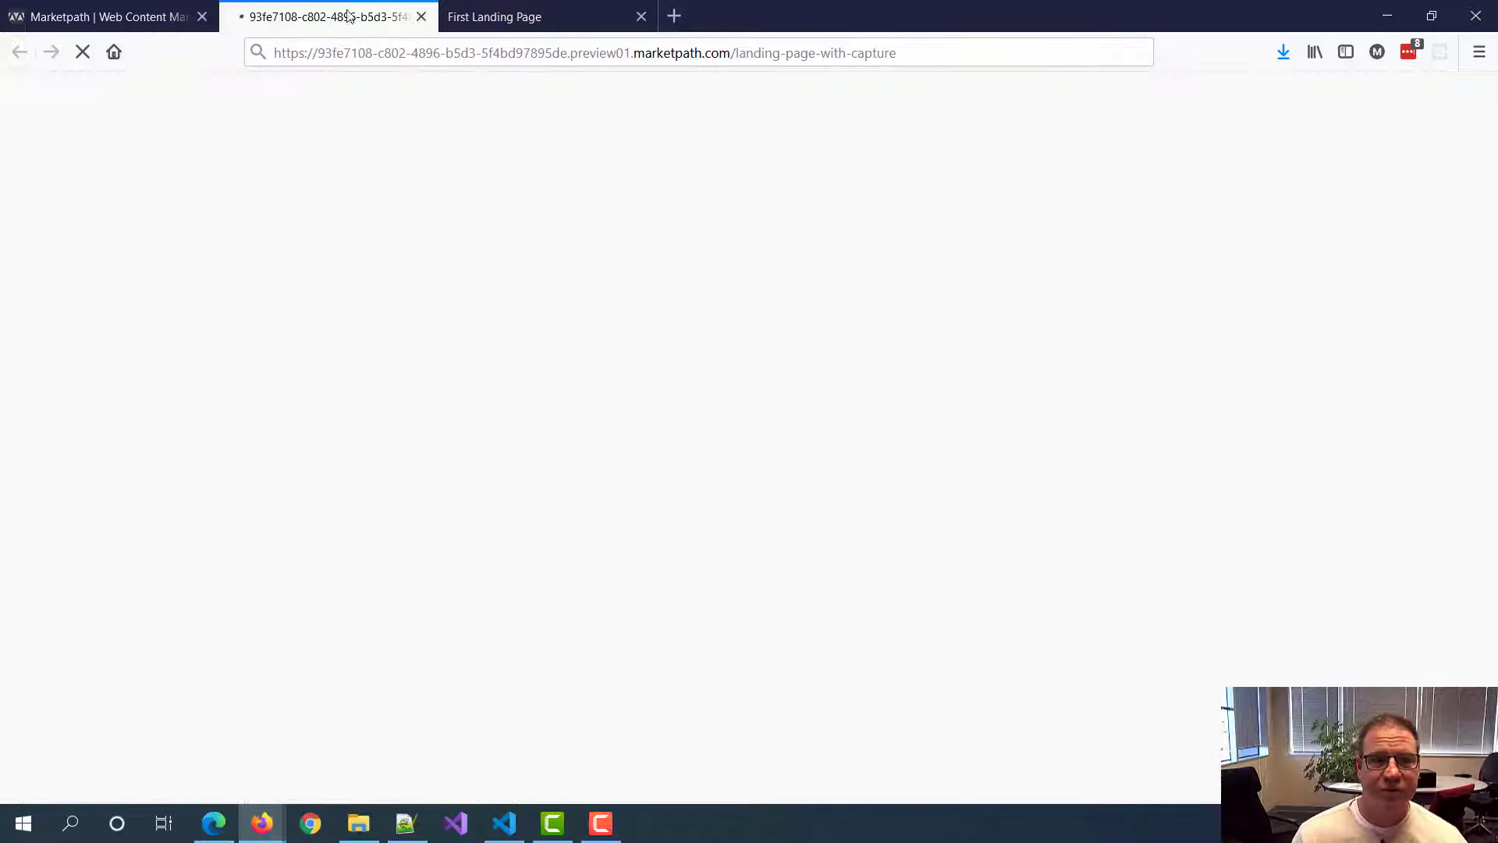
scroll(780, 293, "down", 5)
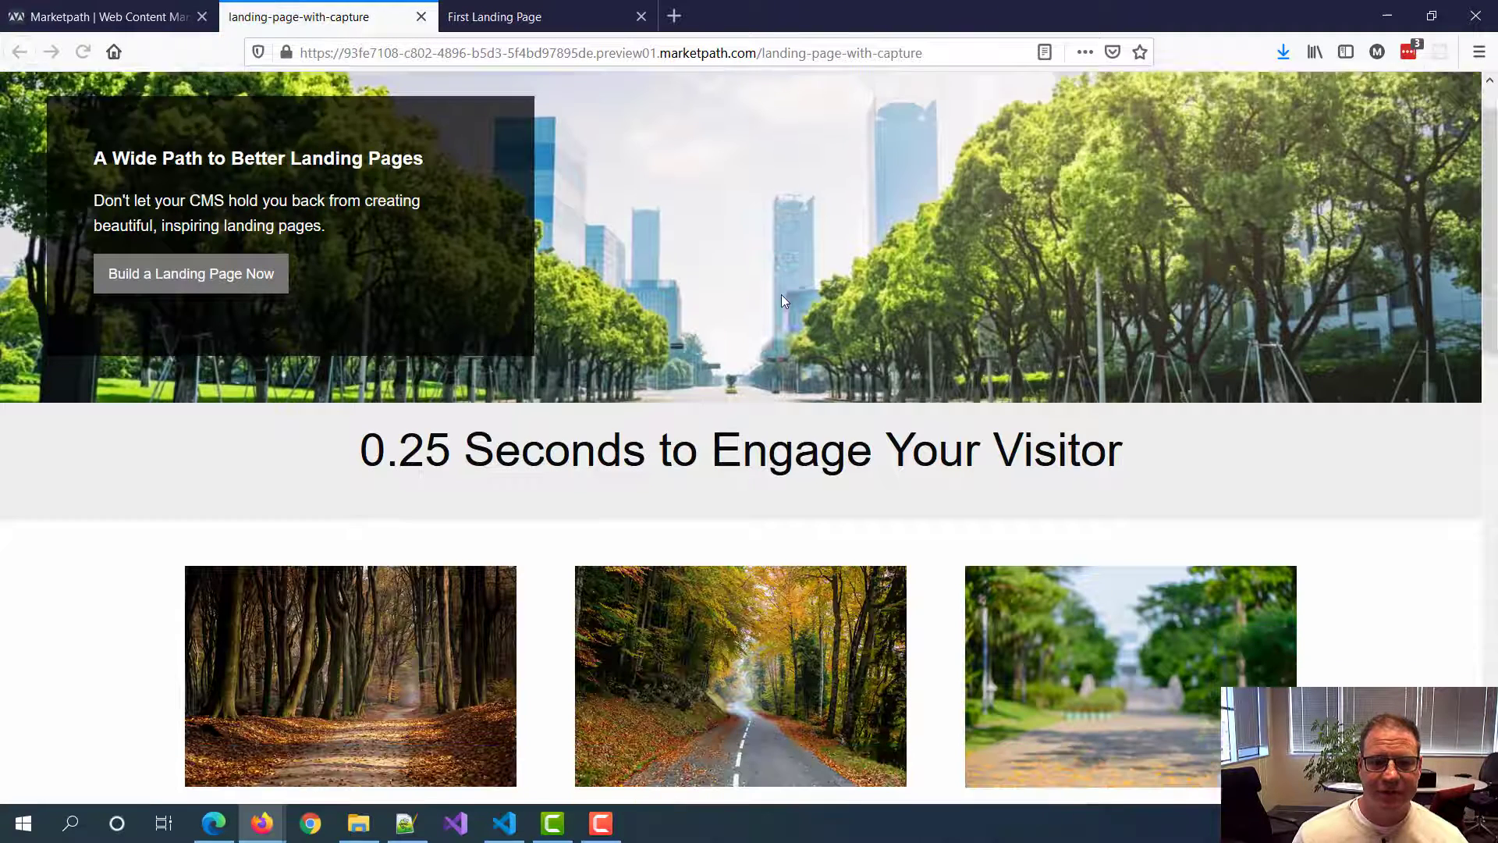
scroll(782, 300, "down", 5)
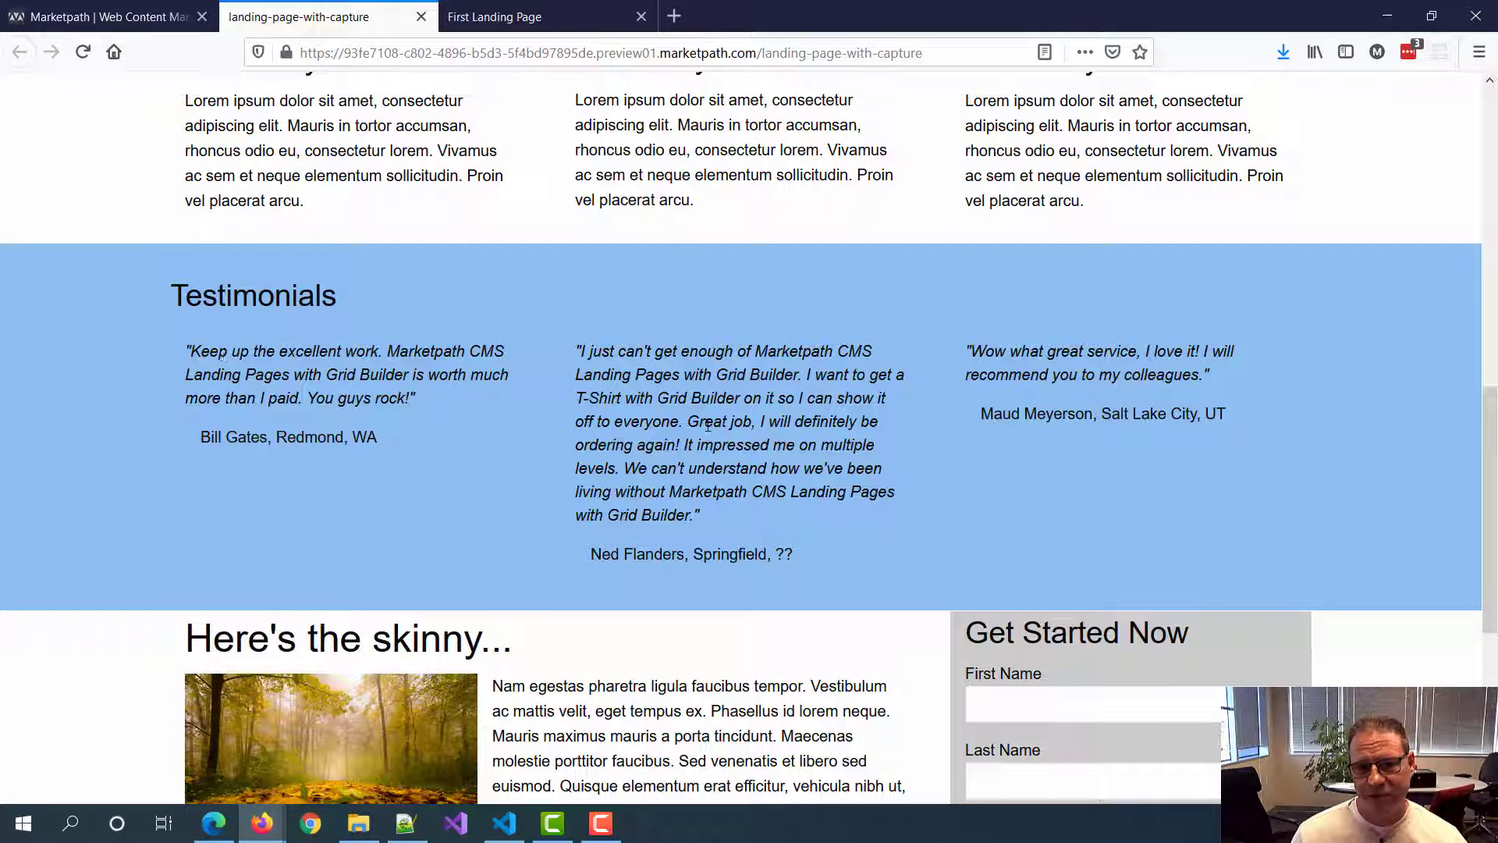
Step: View the items of the Testimonials datastore and compare them with the refreshed landing-page-with-capture preview
left_click(148, 16)
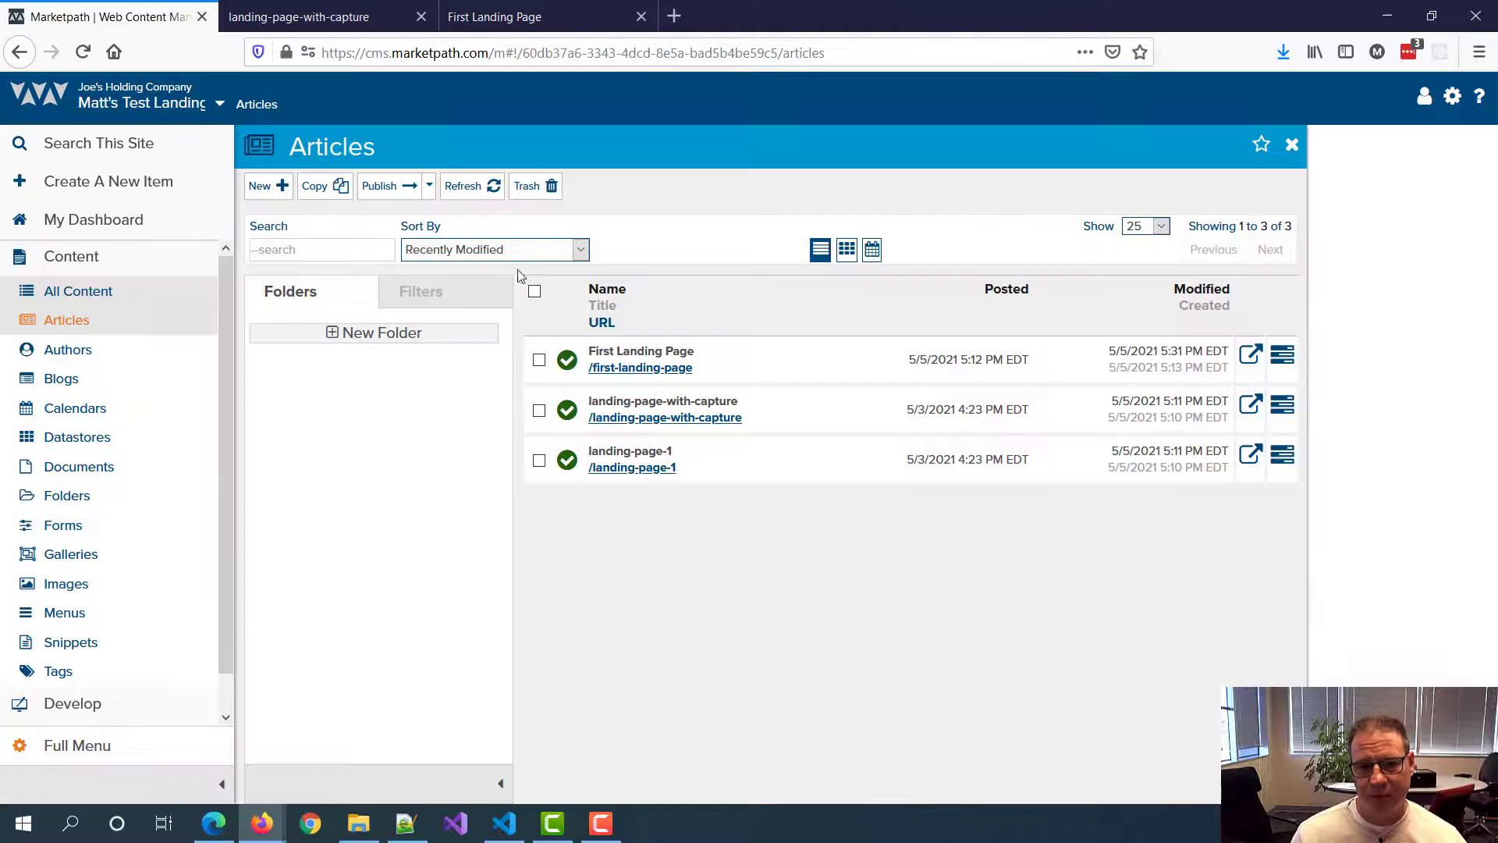
left_click(94, 438)
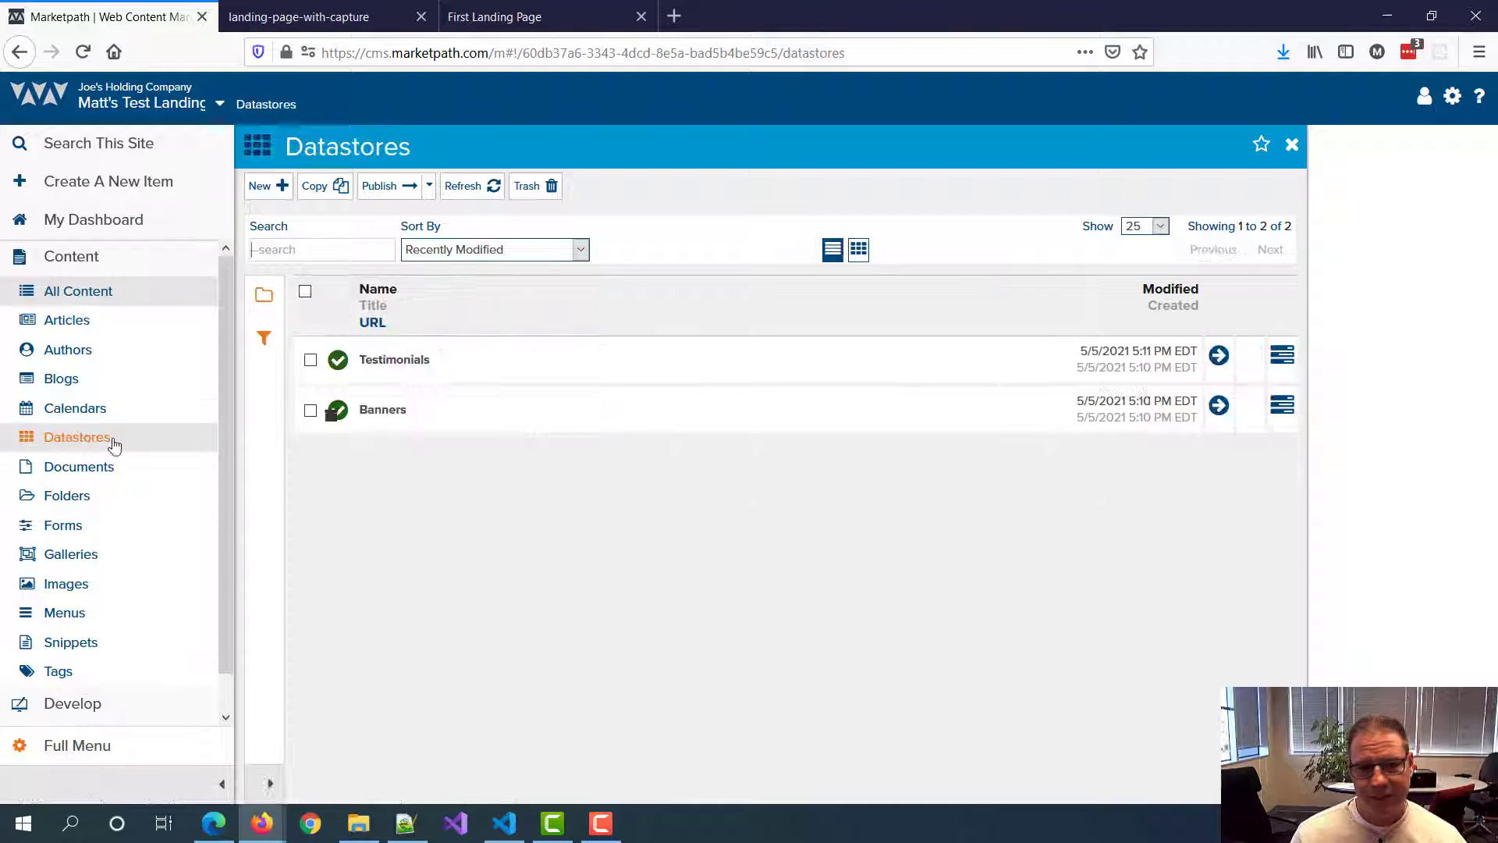
left_click(1219, 356)
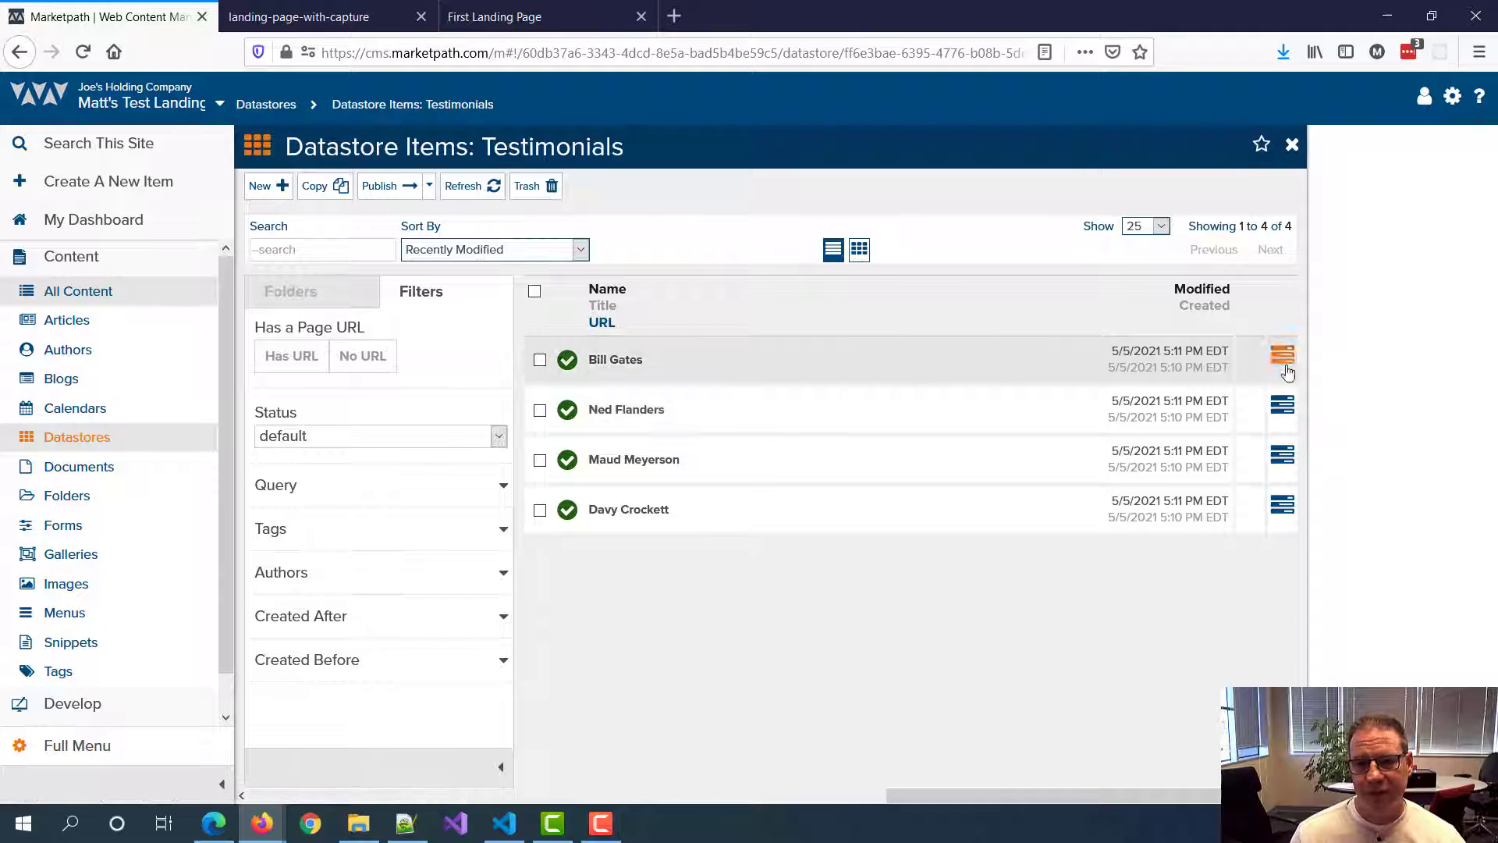
left_click(320, 22)
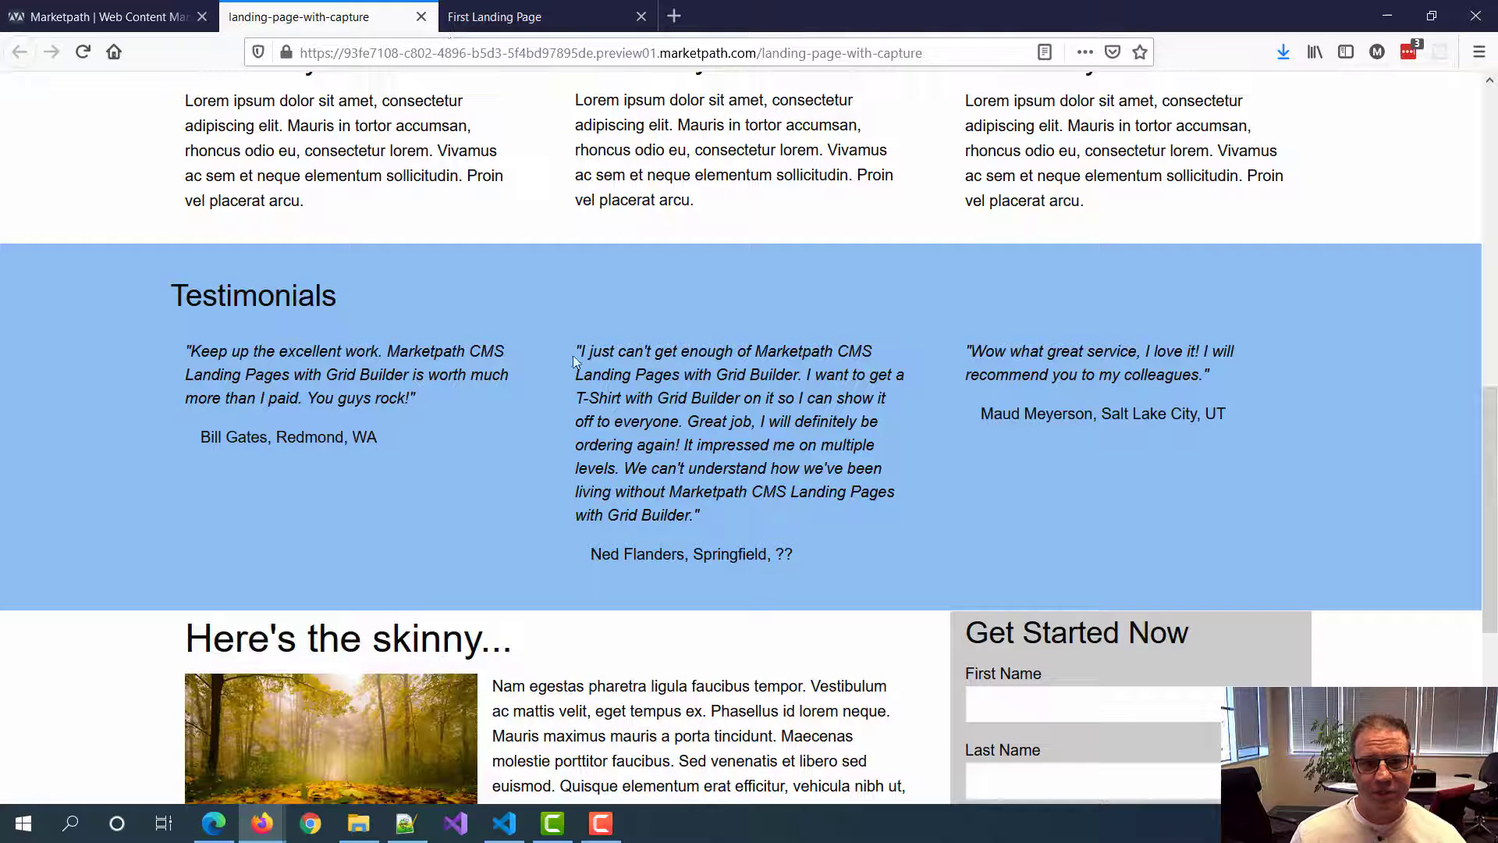
key("F5")
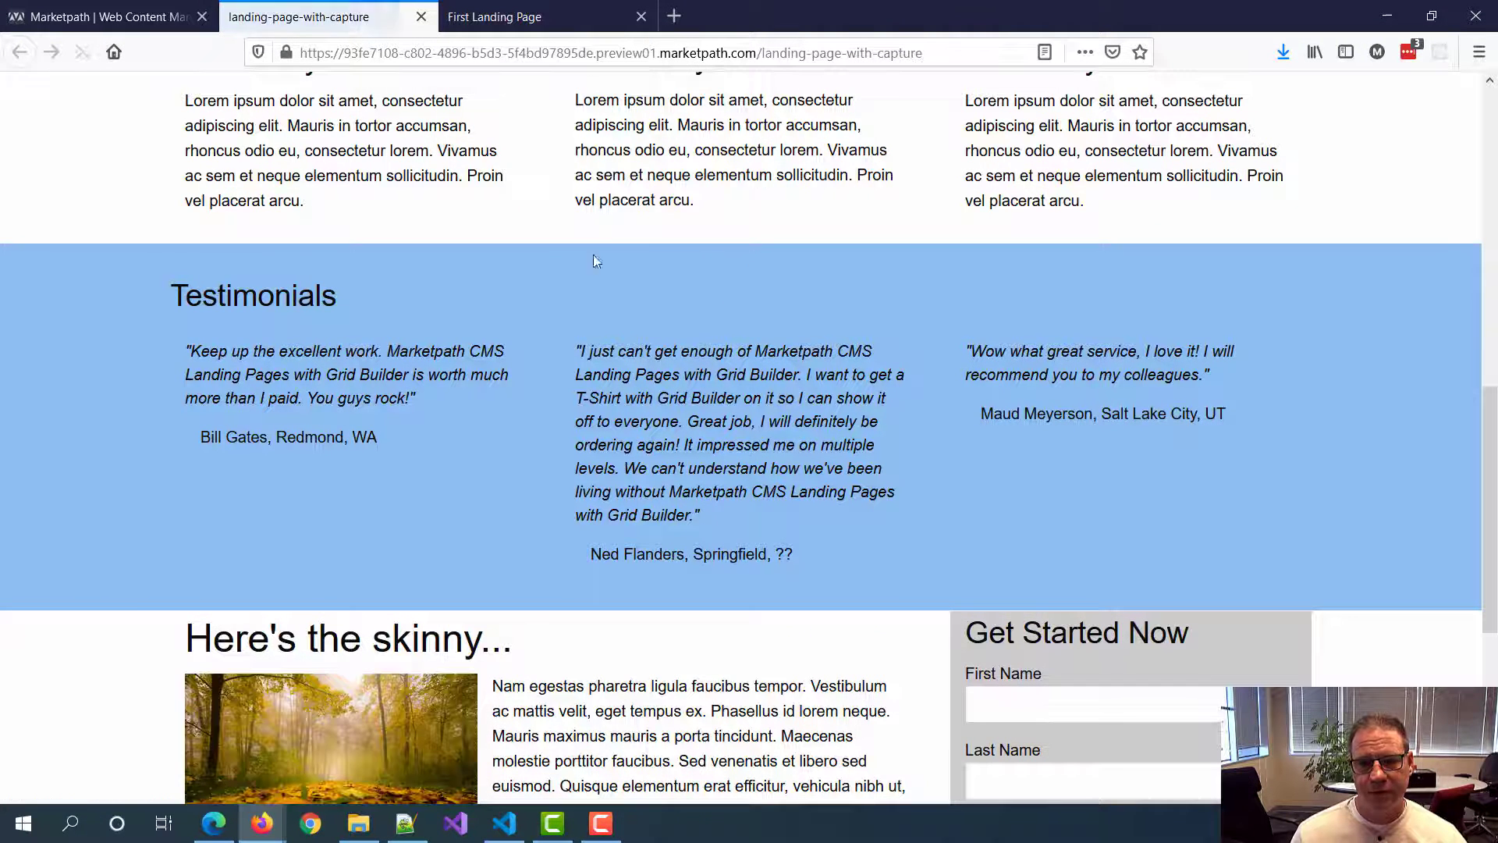
Step: Open the Grid Builder page template for editing from the site's templates
left_click(95, 9)
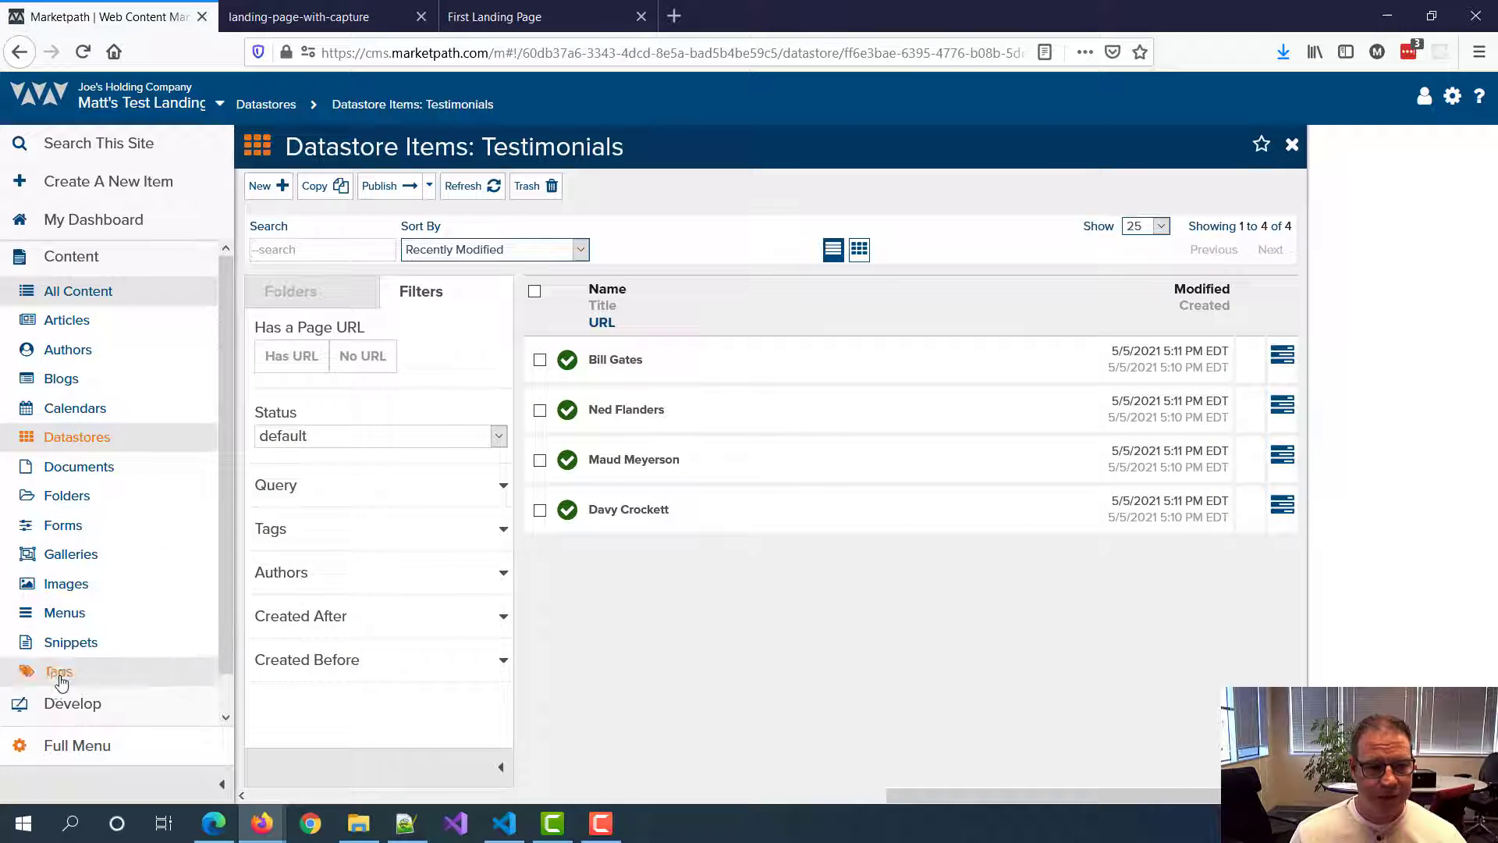
left_click(66, 703)
left_click(78, 474)
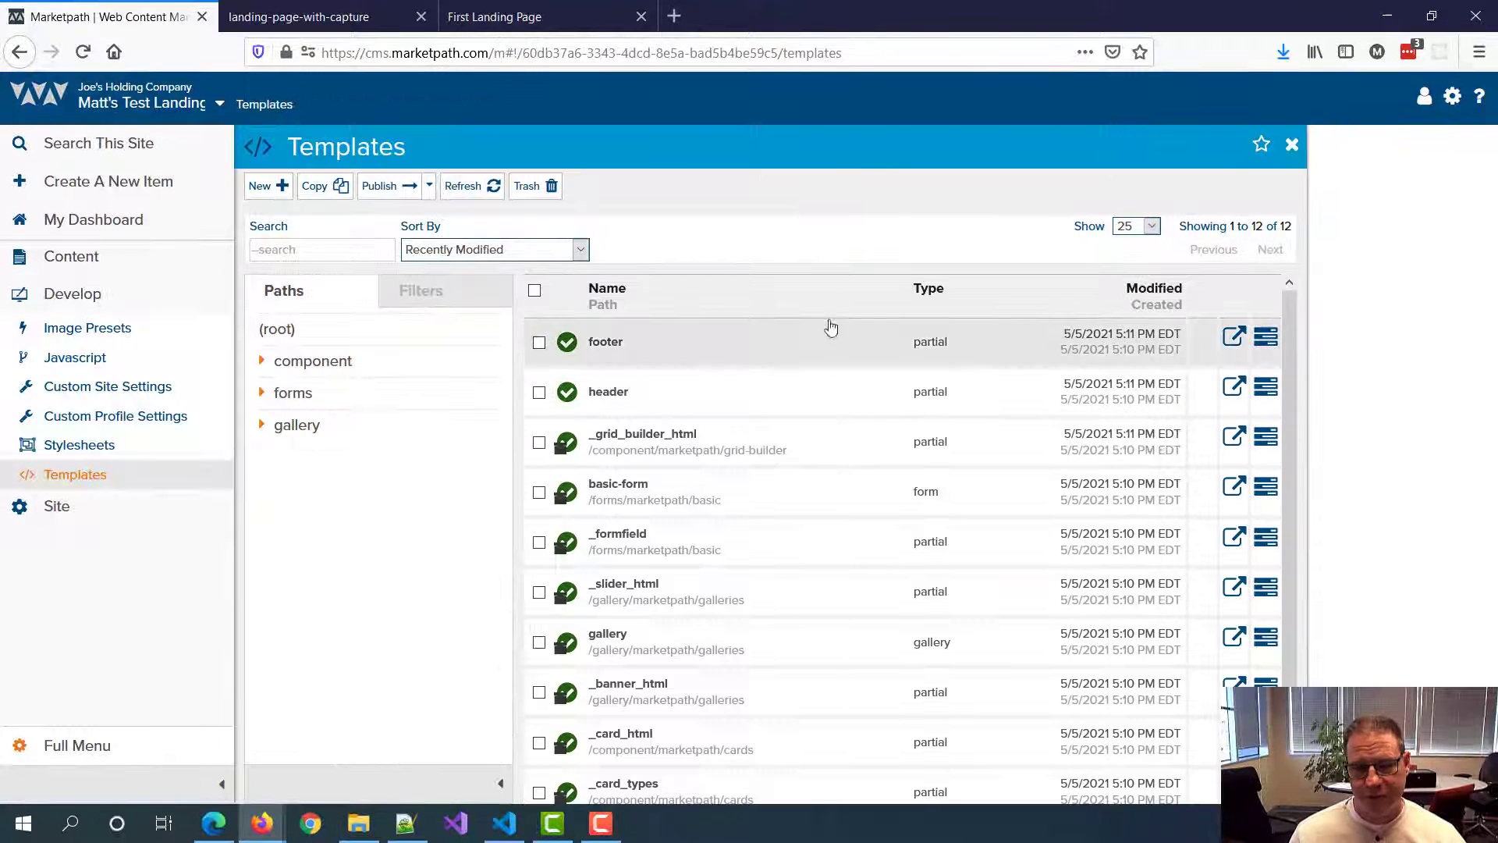
scroll(998, 390, "down", 3)
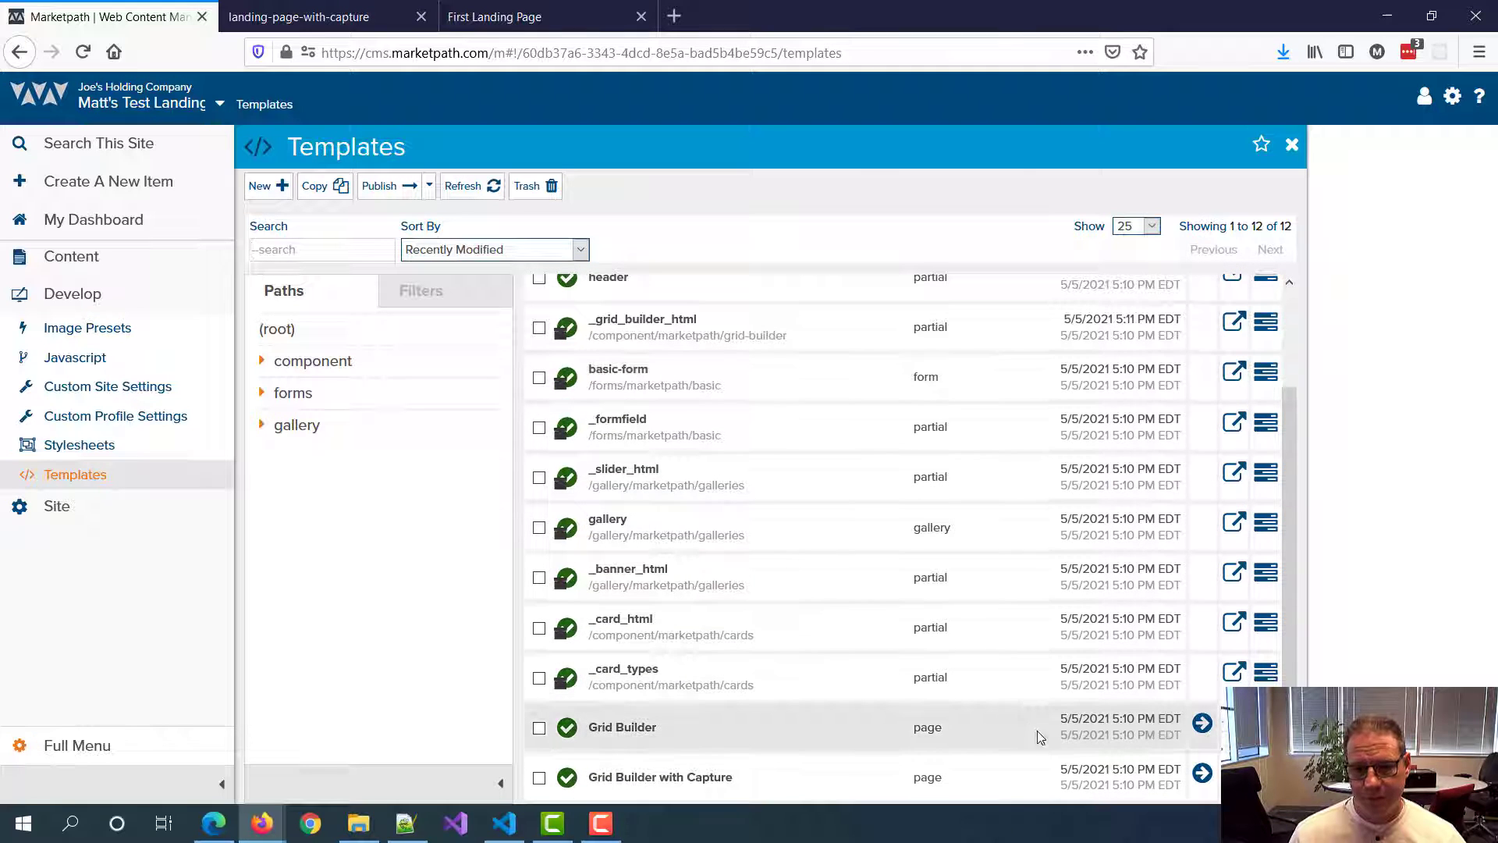
left_click(1234, 722)
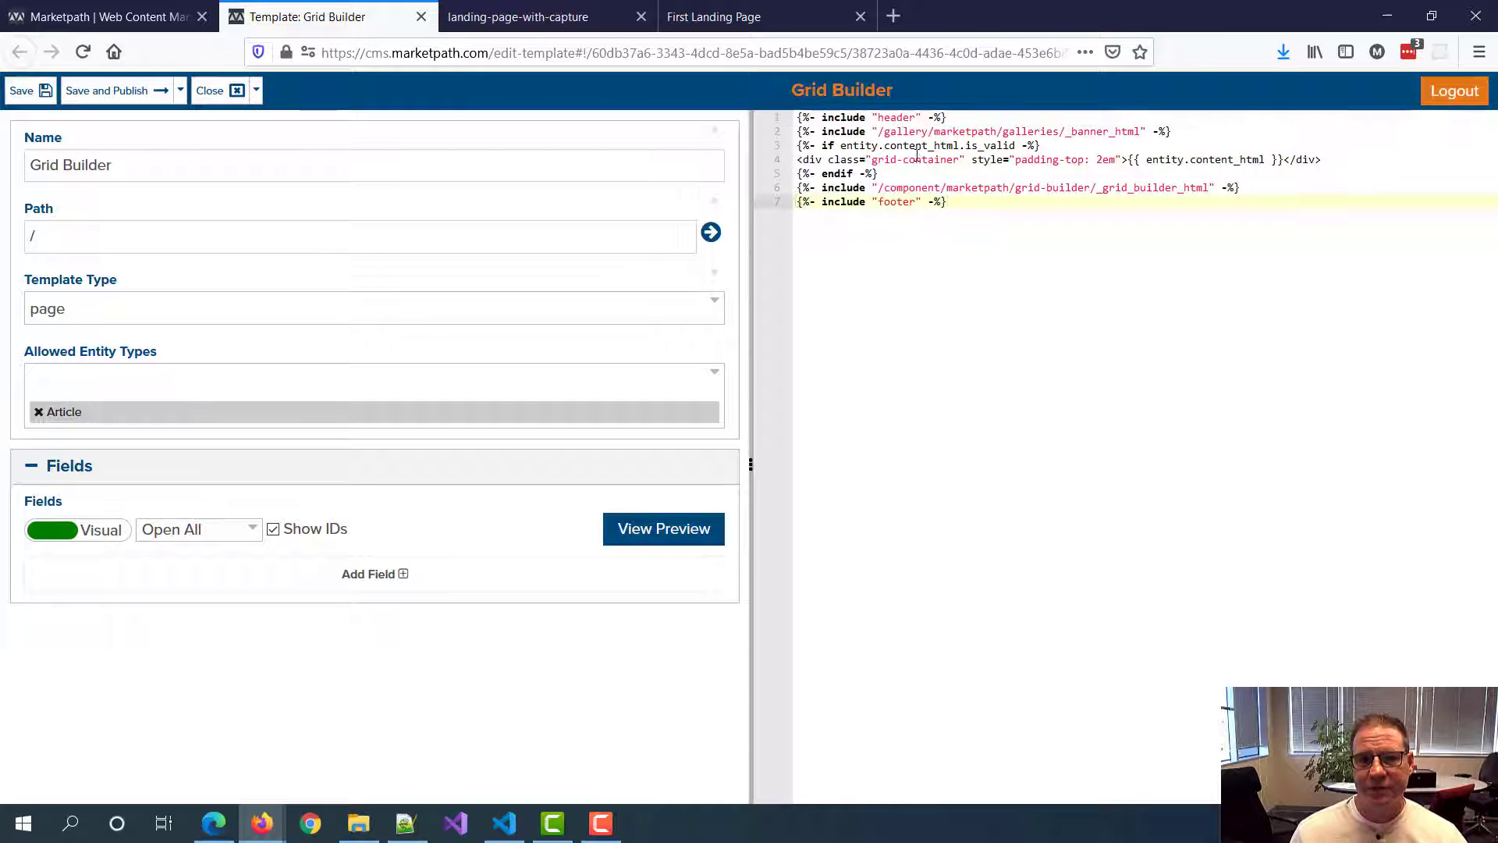
Step: Examine the banner include and the grid-container content line in the Grid Builder template code
left_click(925, 133)
triple_click(940, 132)
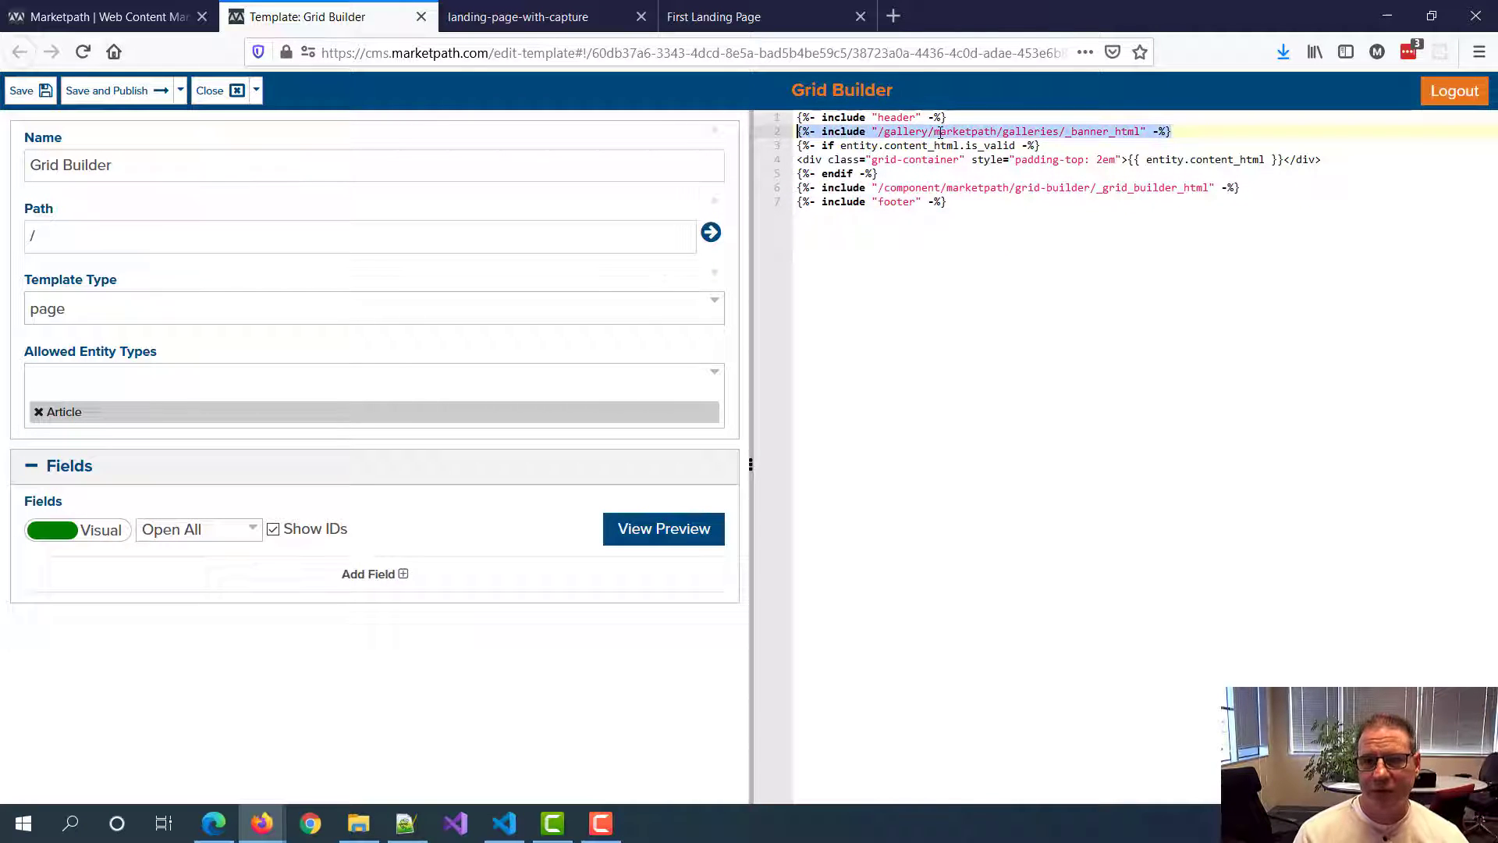
key("End")
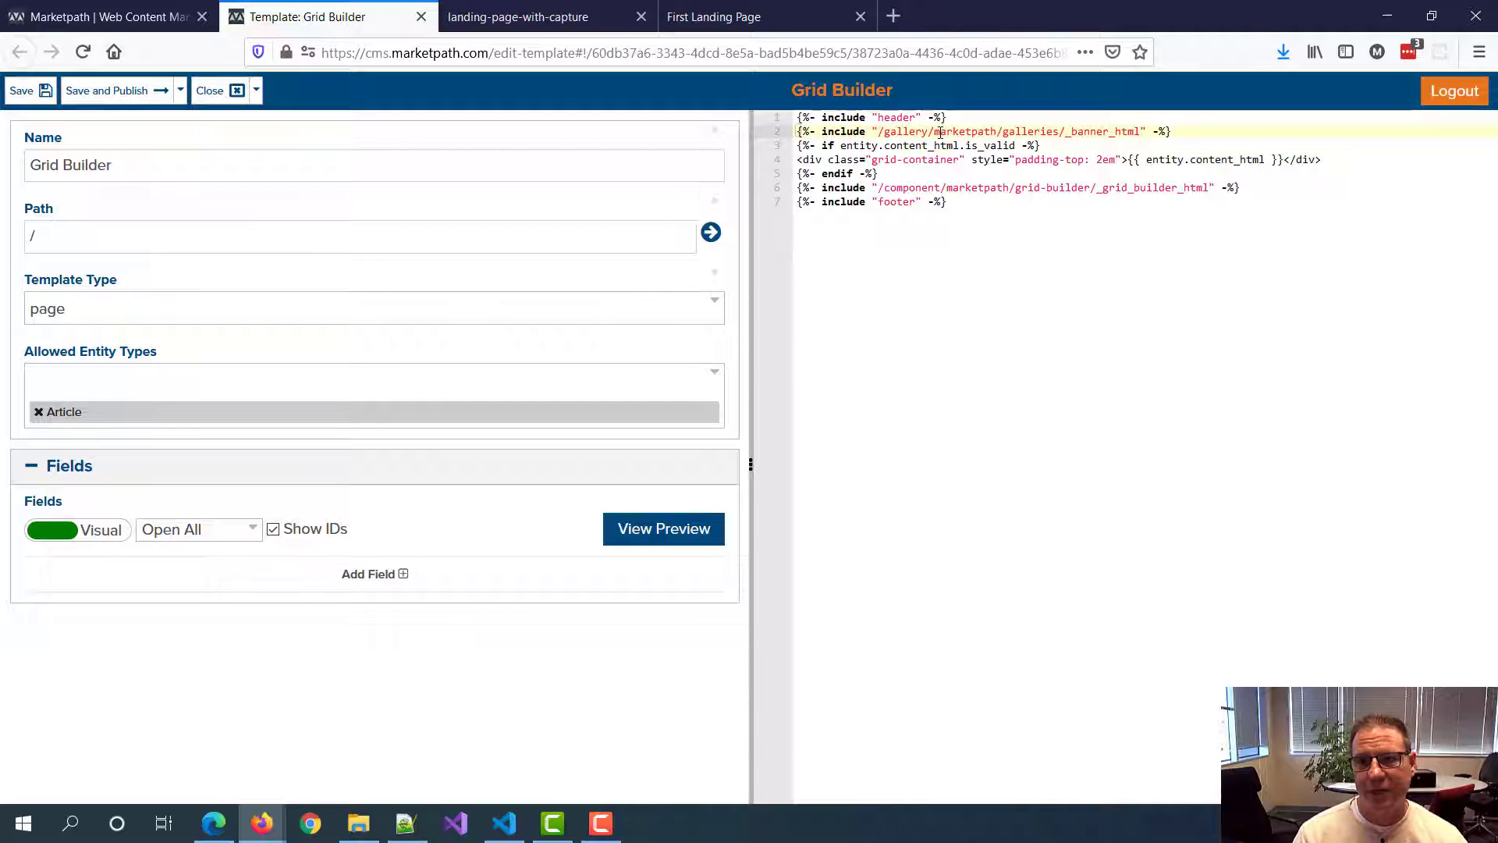
key("Right")
key("Down")
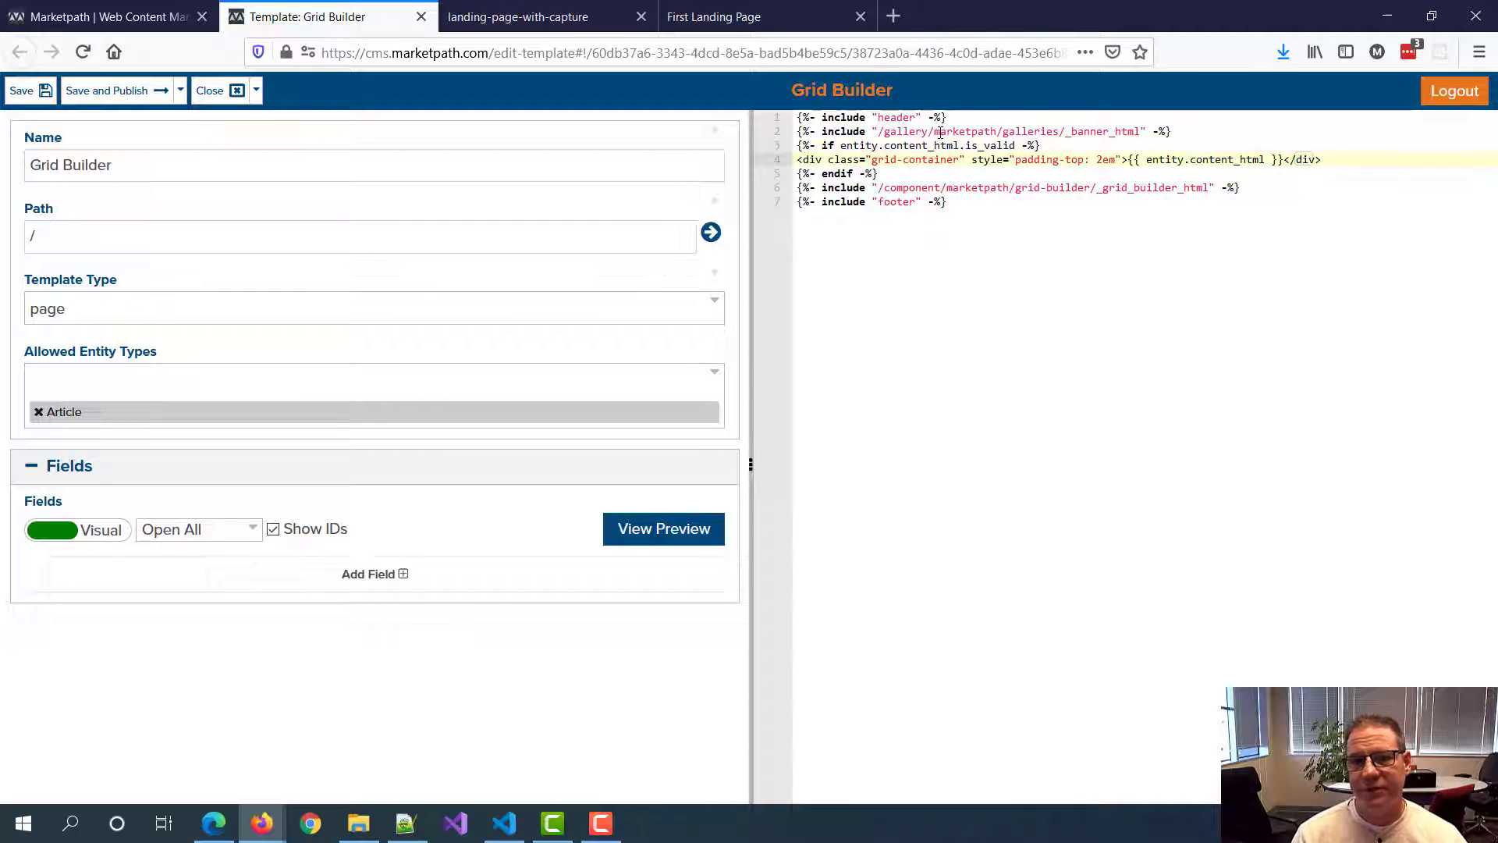
key("Down")
key("Down")
key("Up")
key("Up")
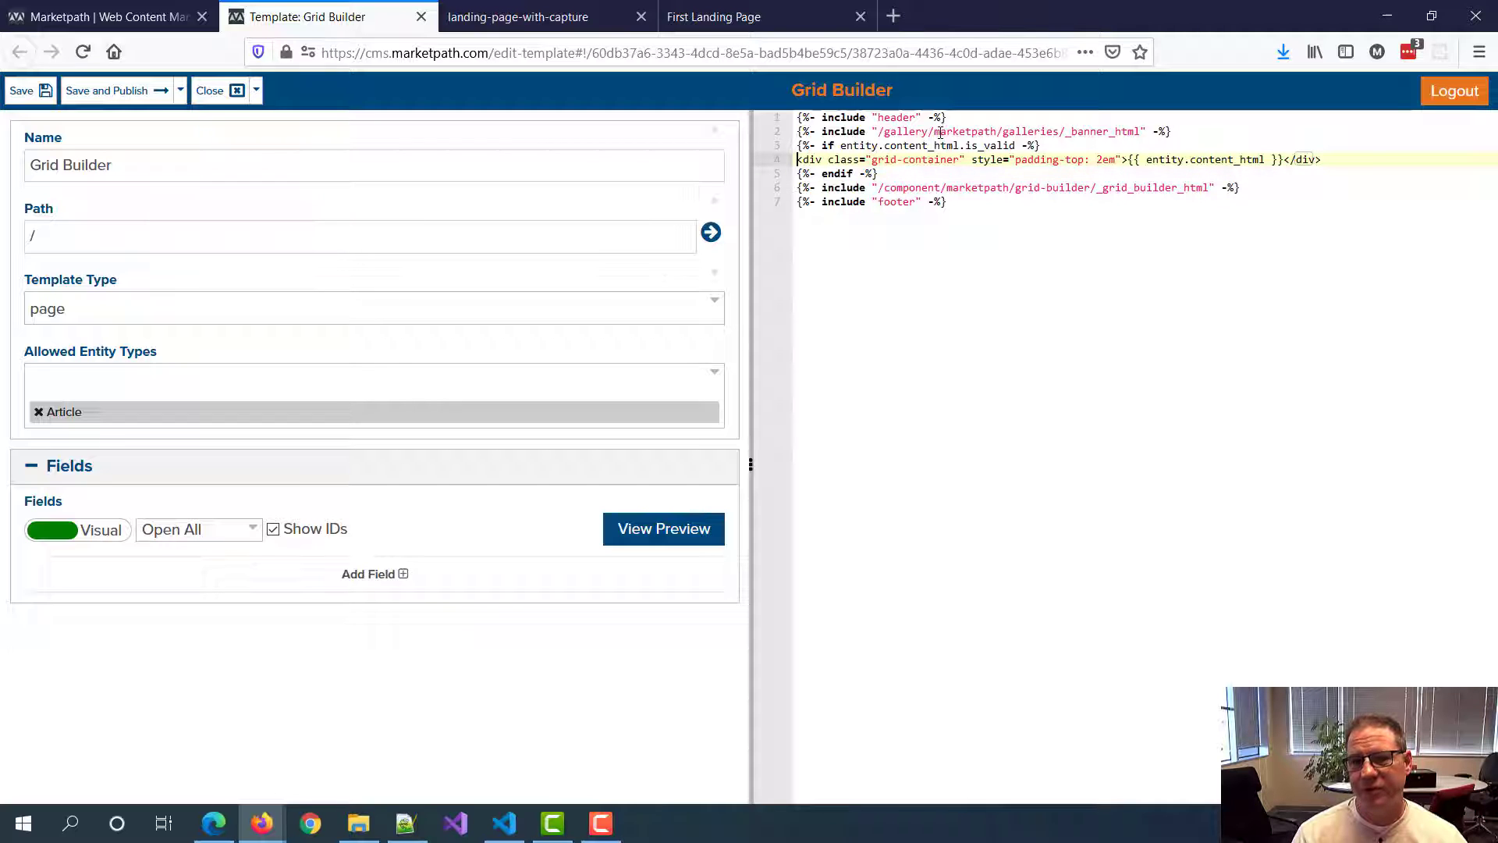
key("shift+End")
key("End")
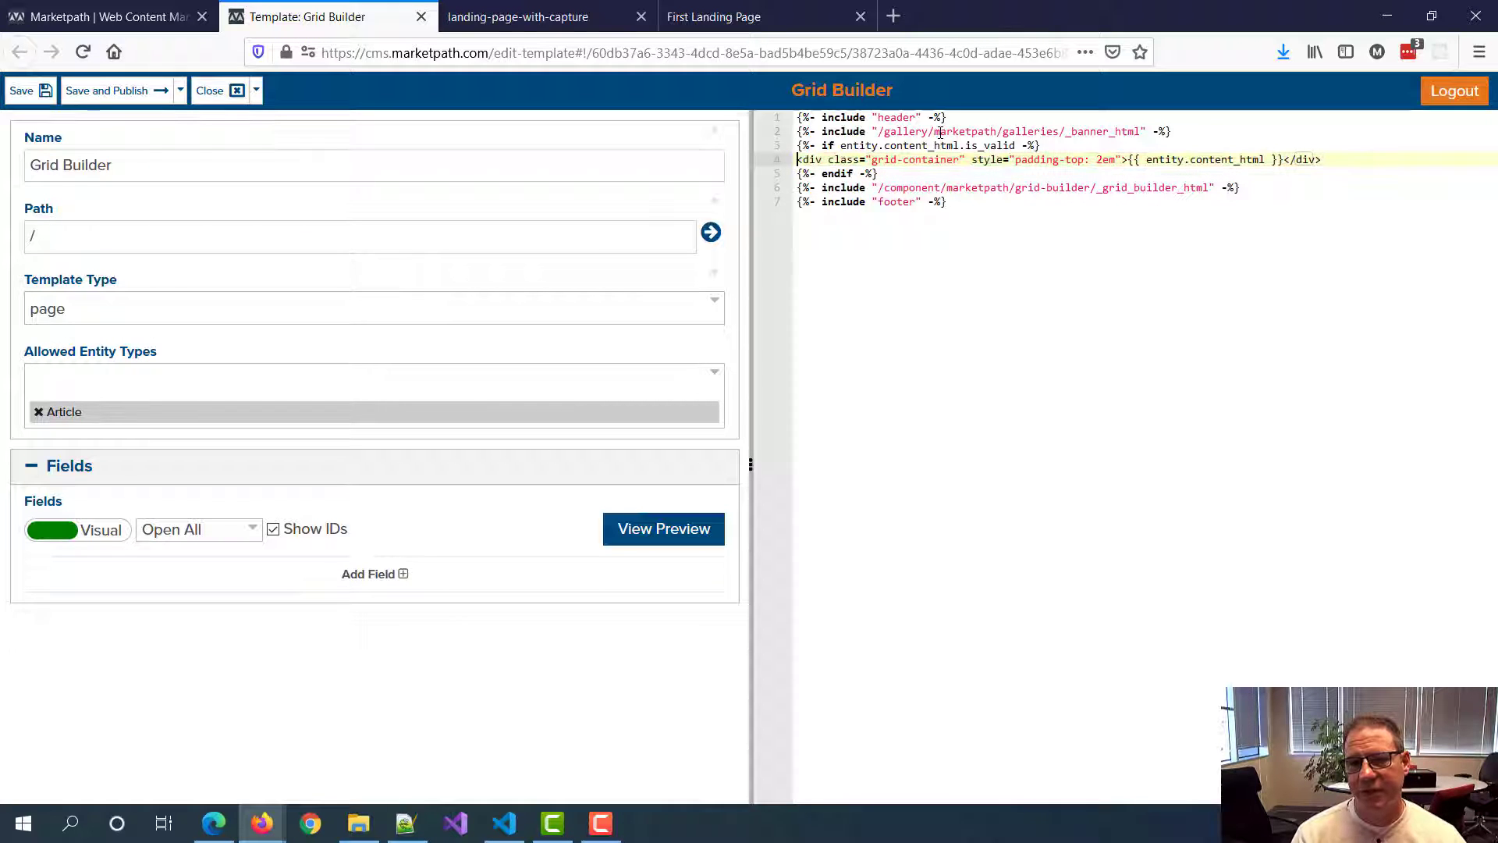
Step: Examine the whole entity.content_html condition block and the _grid_builder_html include below it
key("Up")
key("shift+Down")
key("shift+Down")
key("shift+Down")
key("Down")
key("Up")
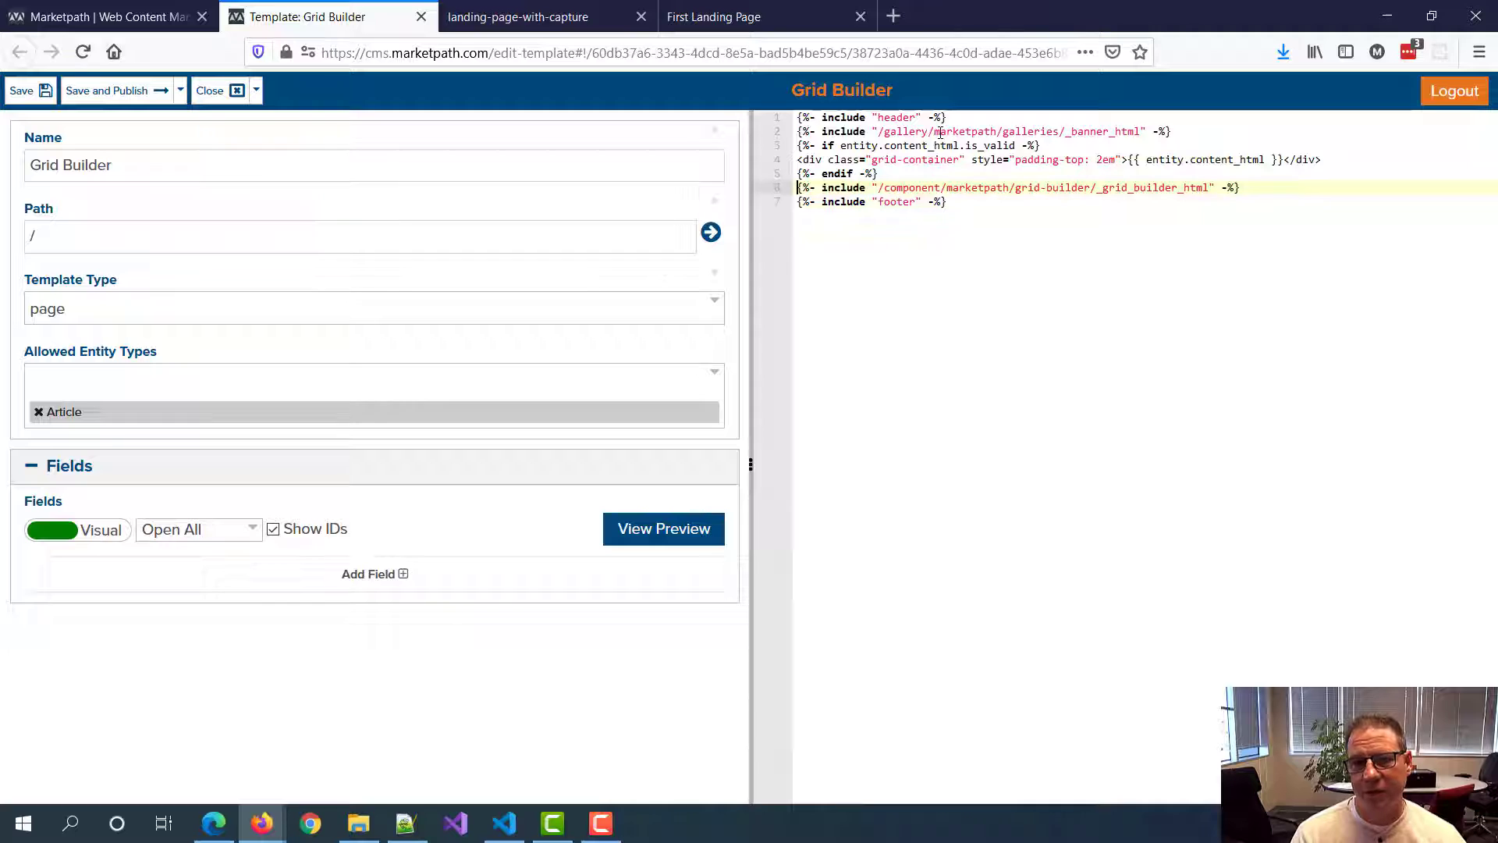
key("shift+End")
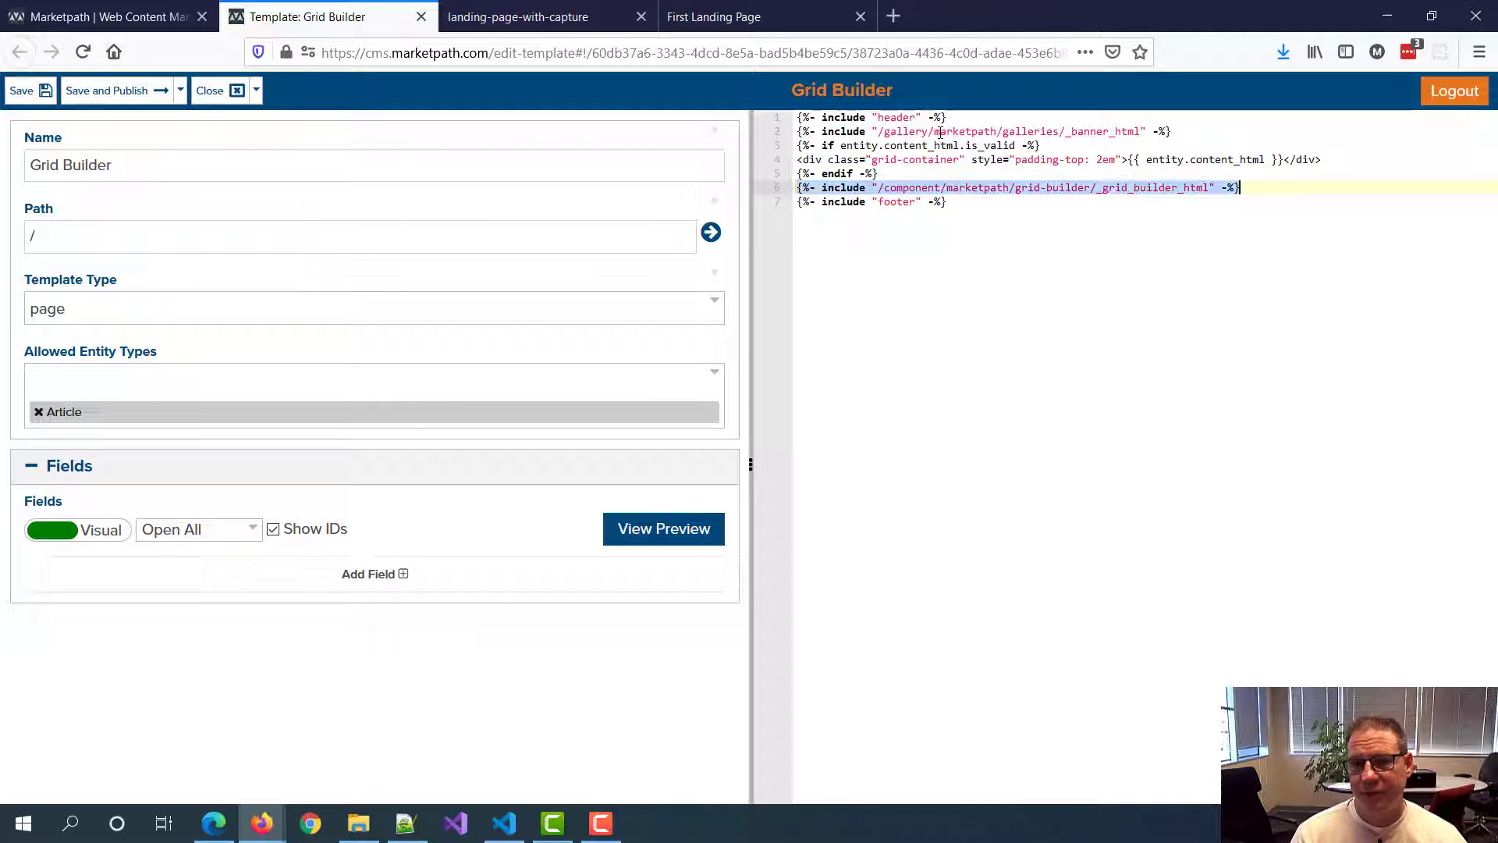
Step: Delete the entity.content_html condition block, including its grid-container div, from the Grid Builder template
key("Home")
key("Up")
key("Up")
key("Up")
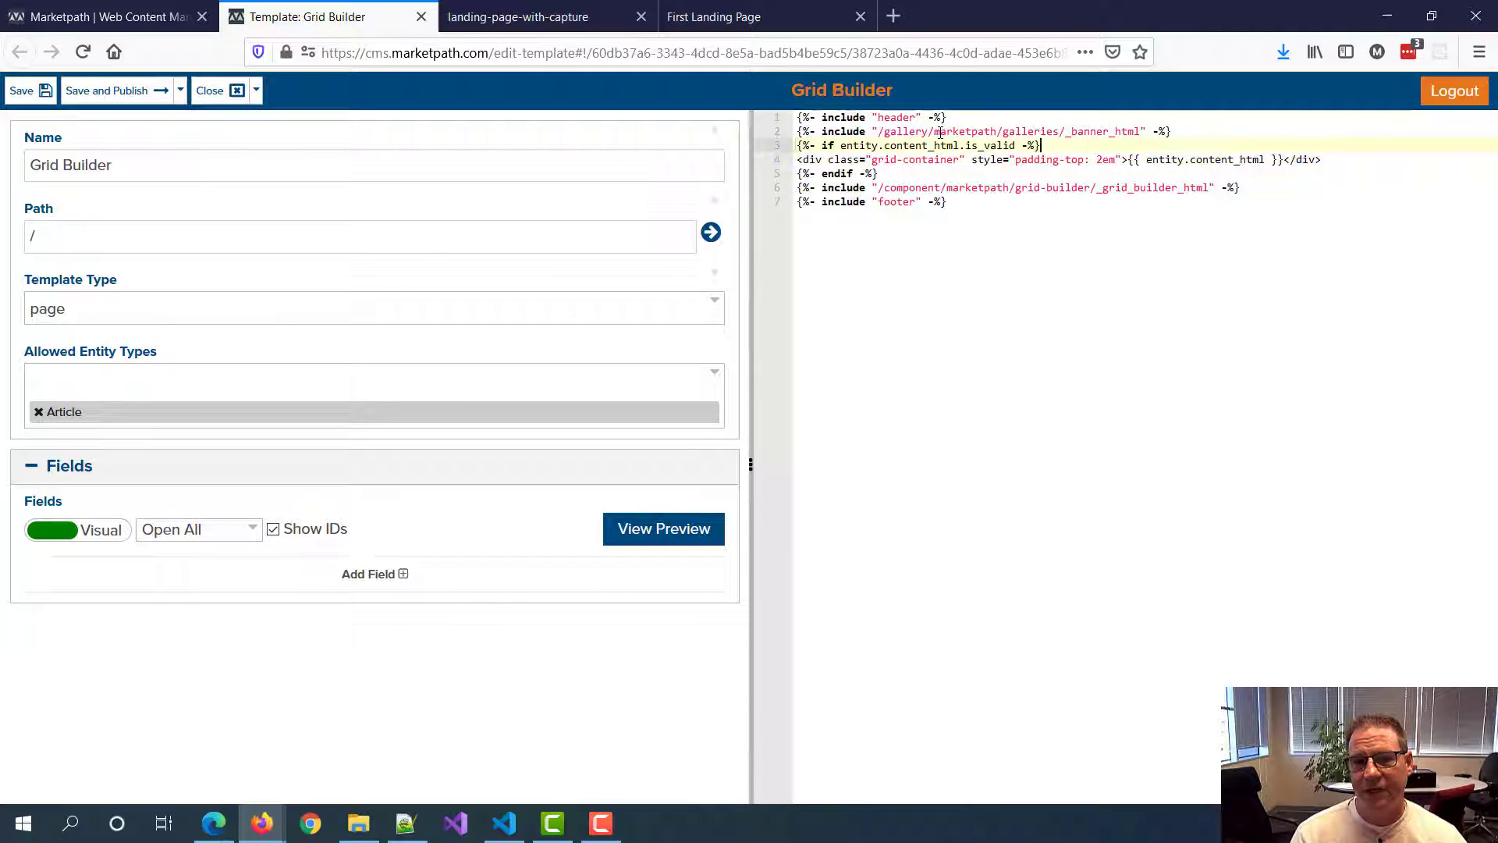
key("shift+Down")
key("shift+Down")
key("shift+Down")
key("Delete")
key("Up")
key("End")
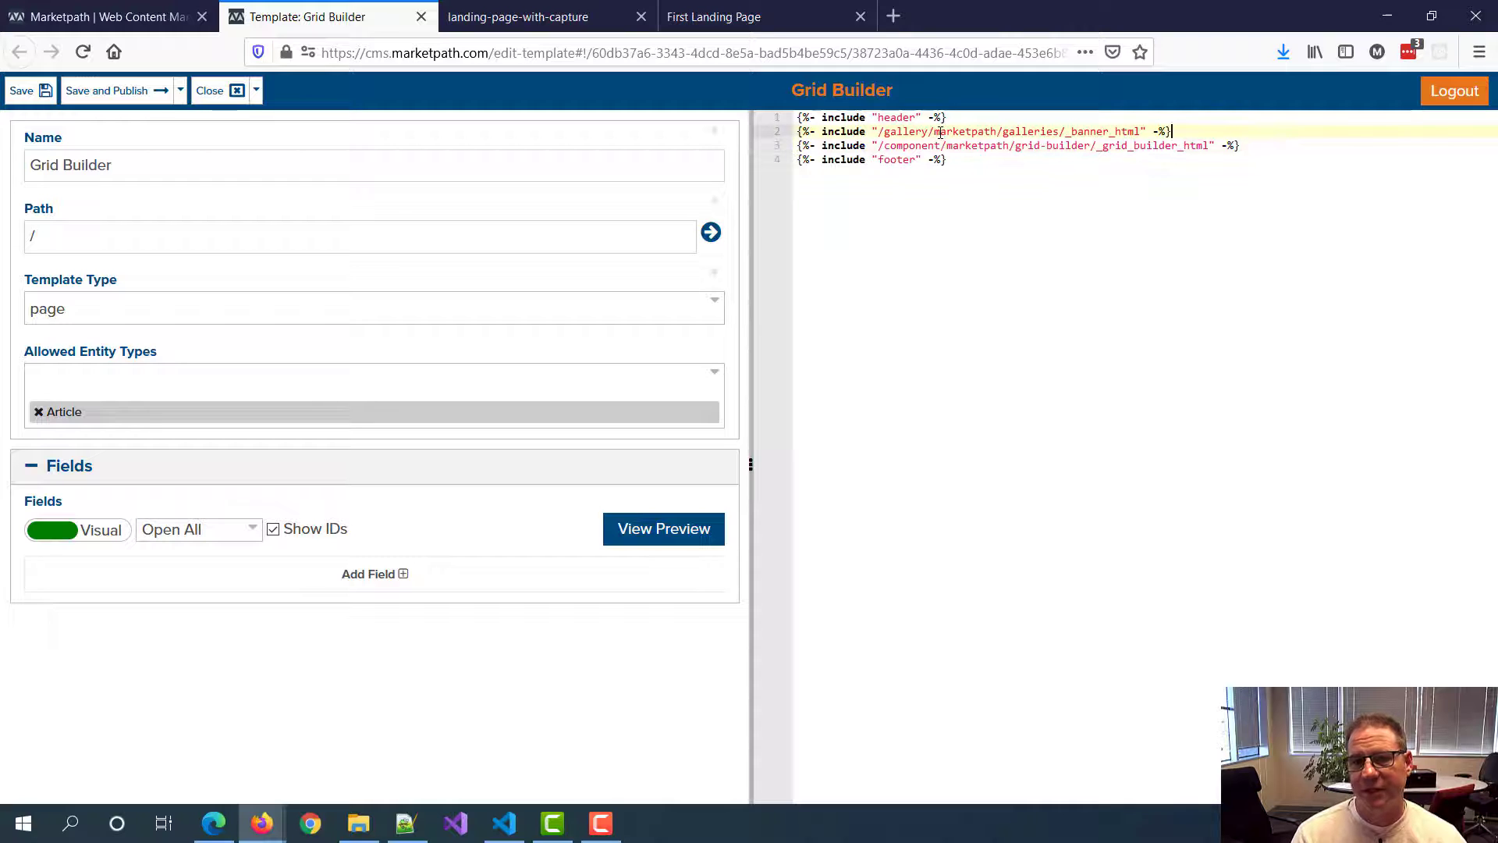
Step: Go through the template's remaining include lines from the header down to the footer
key("Up")
key("shift+Home")
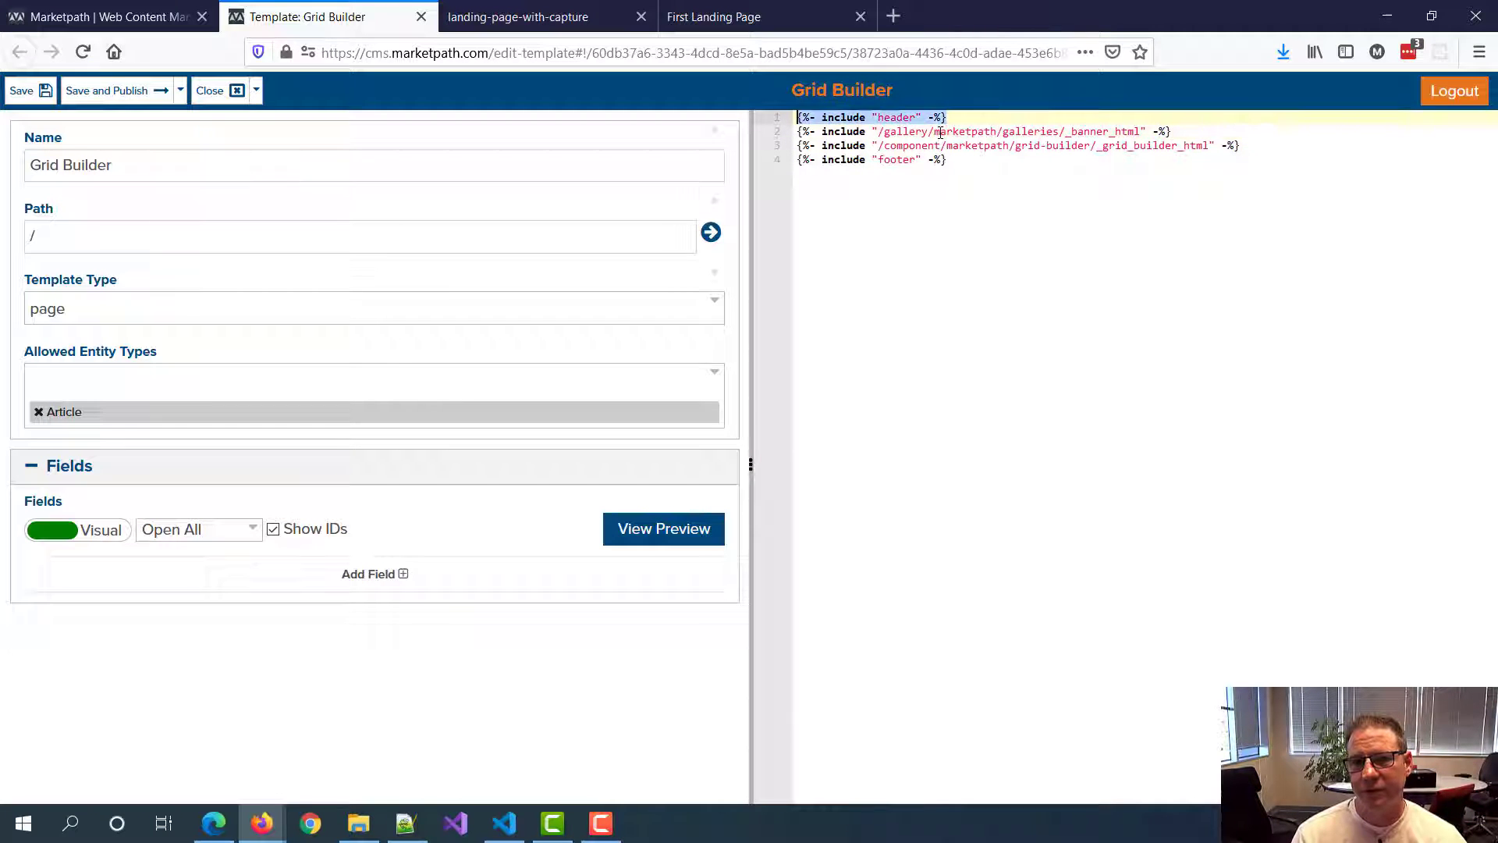
key("Down")
key("End")
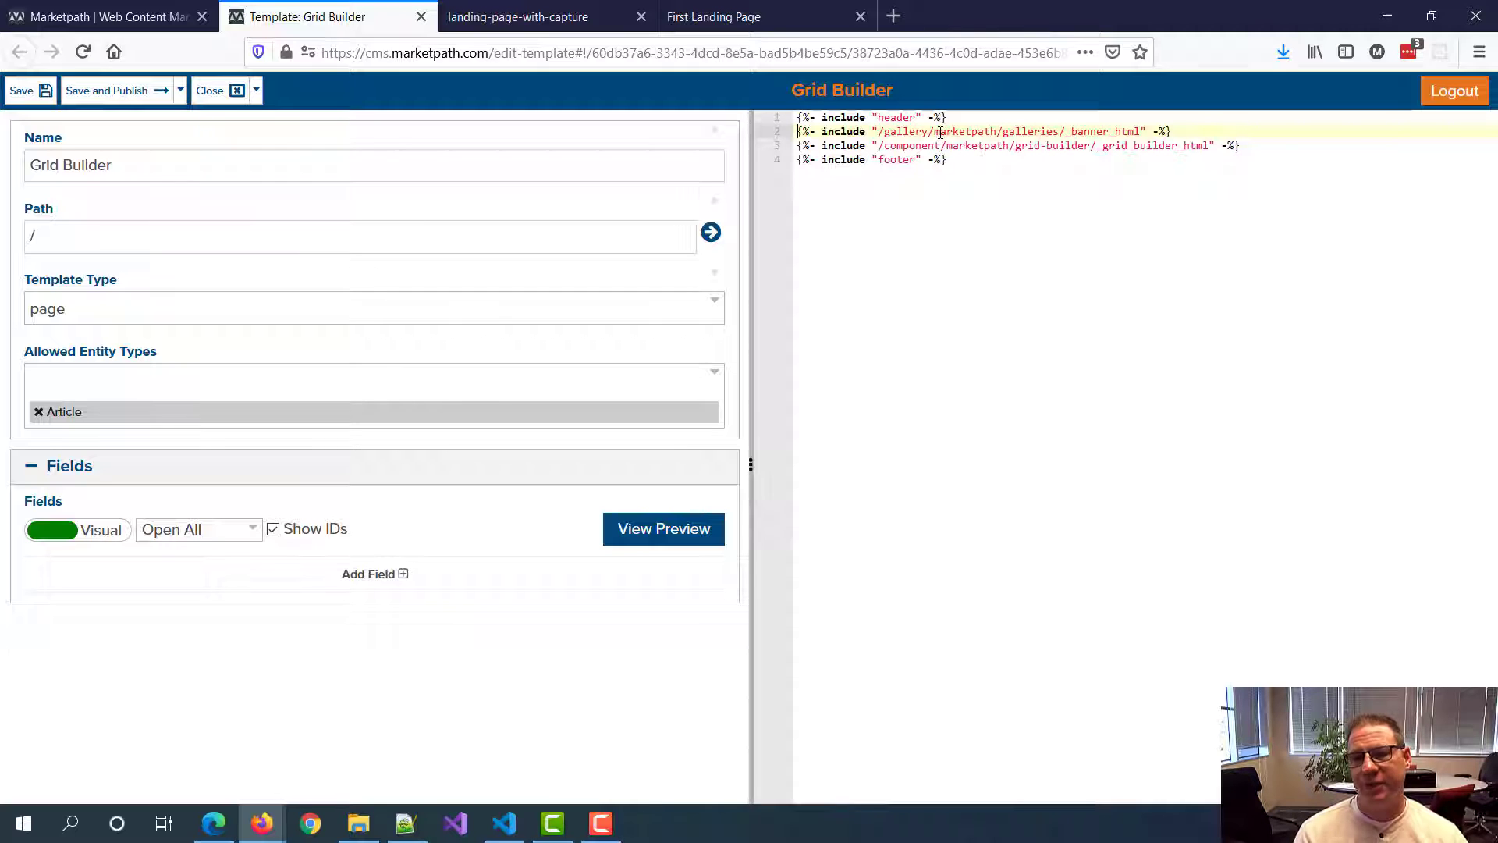
key("Down")
key("Down")
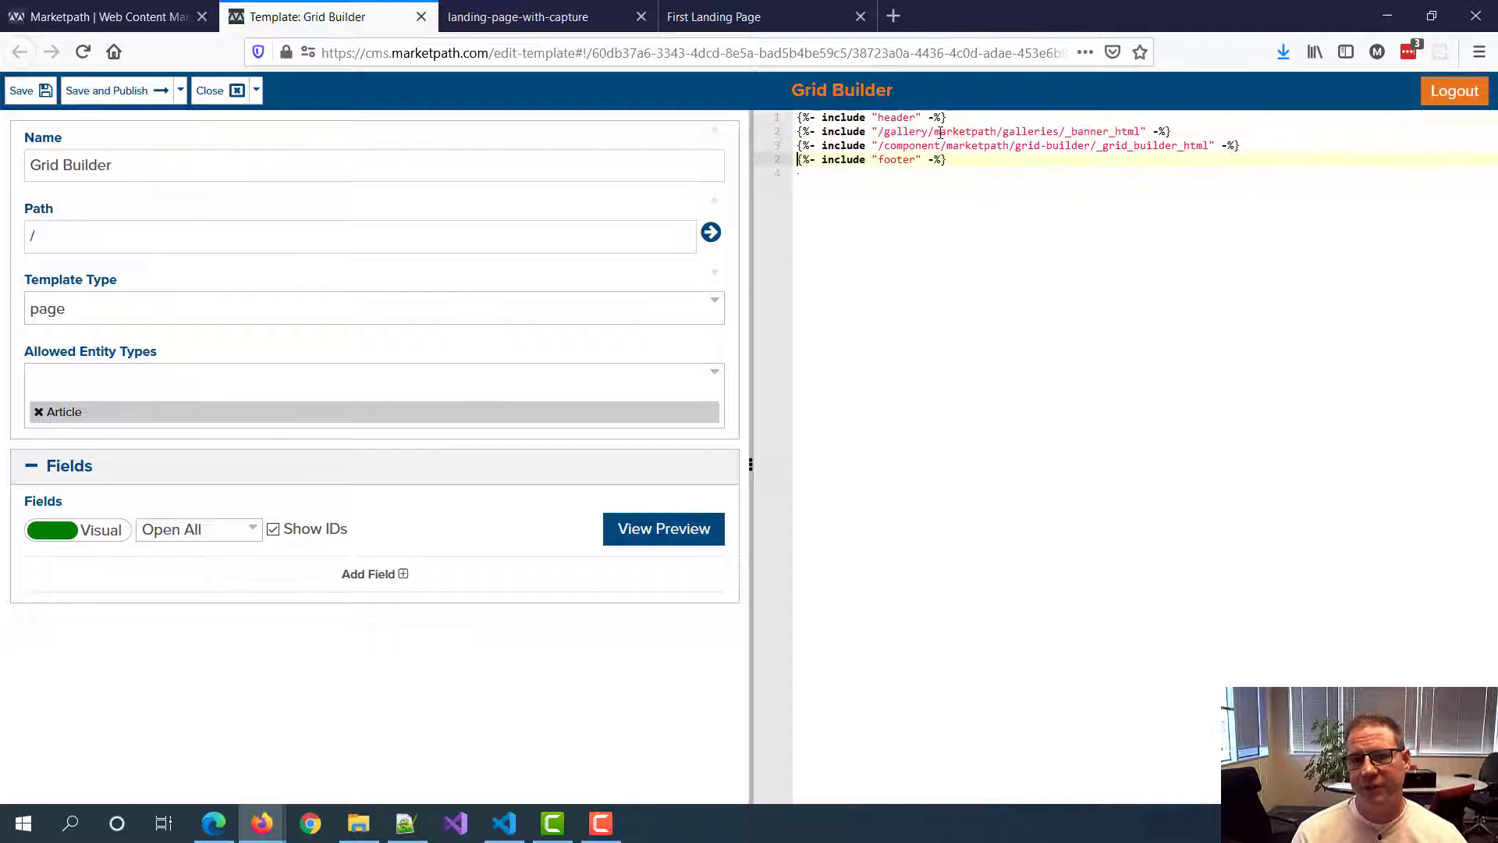
Step: Review the Grid Builder template's four include lines from the footer back up to the header
key("shift+End")
key("Up")
key("Home")
key("shift+End")
key("Up")
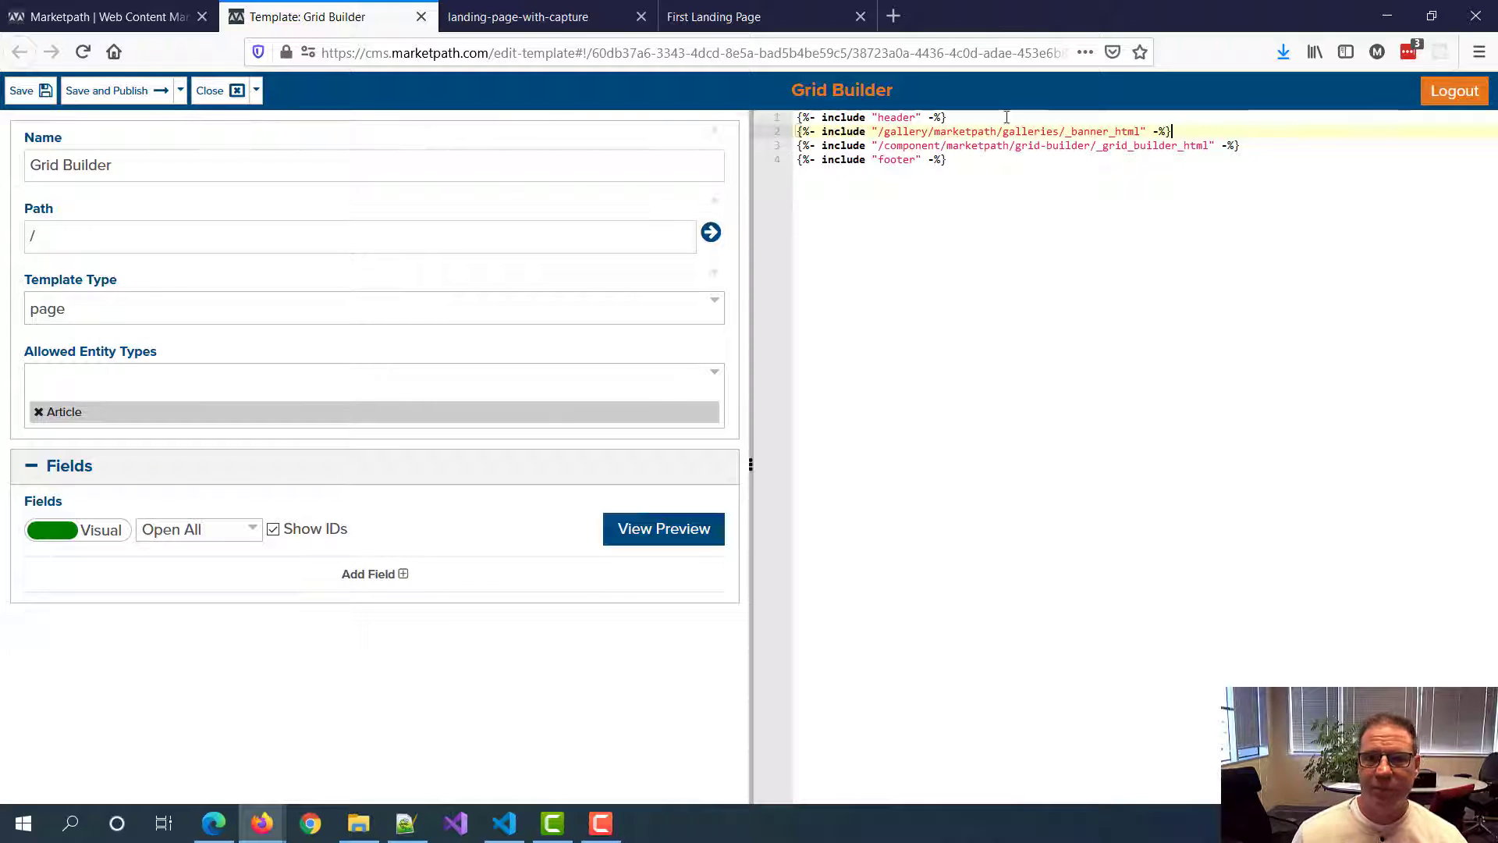
left_click(976, 120)
left_click(884, 187)
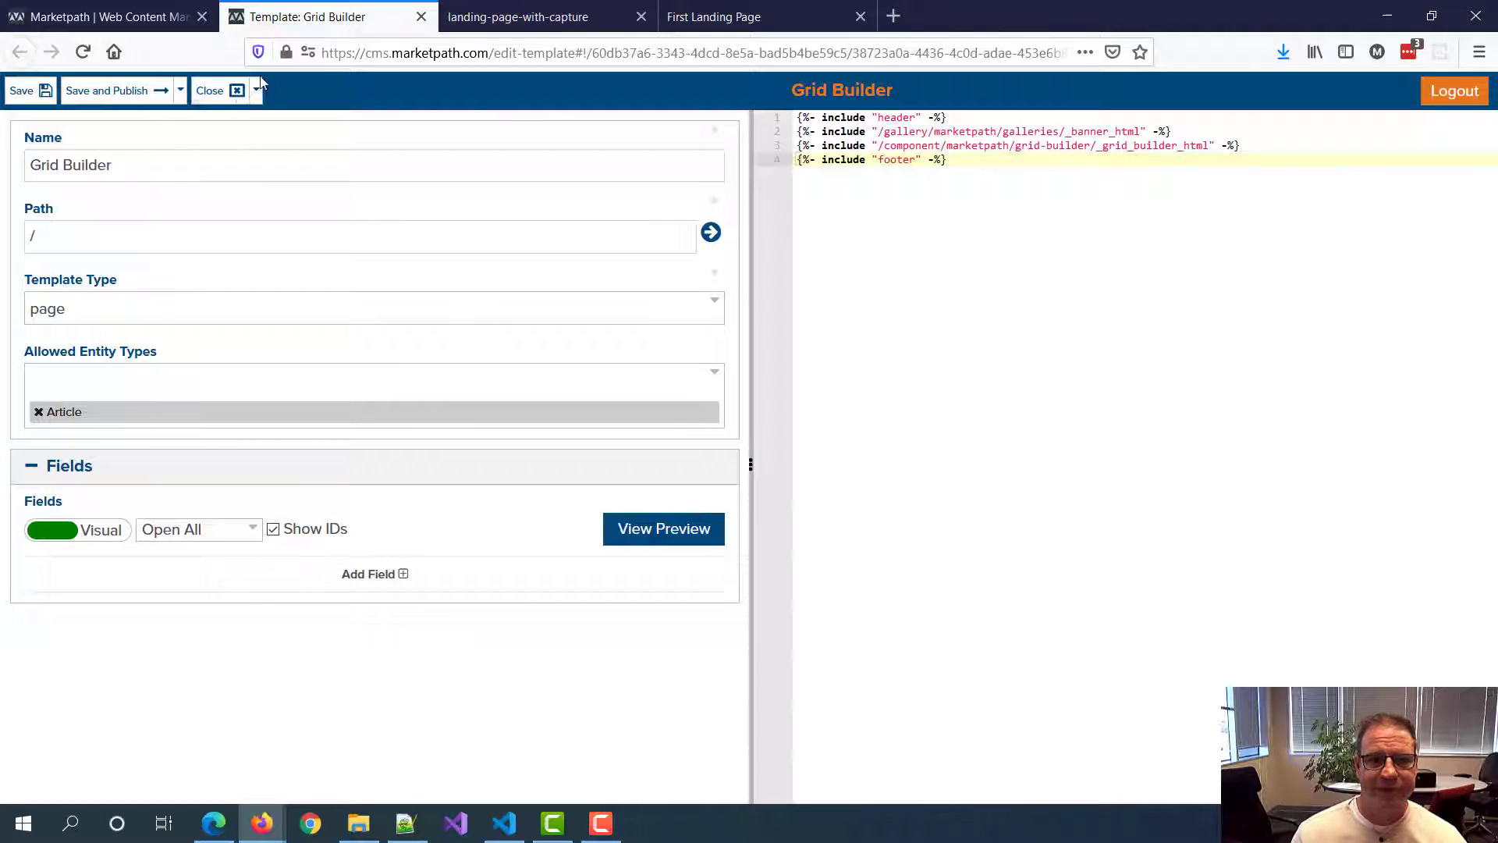
Step: Open the Grid Builder with Capture template from the site's templates list
left_click(209, 91)
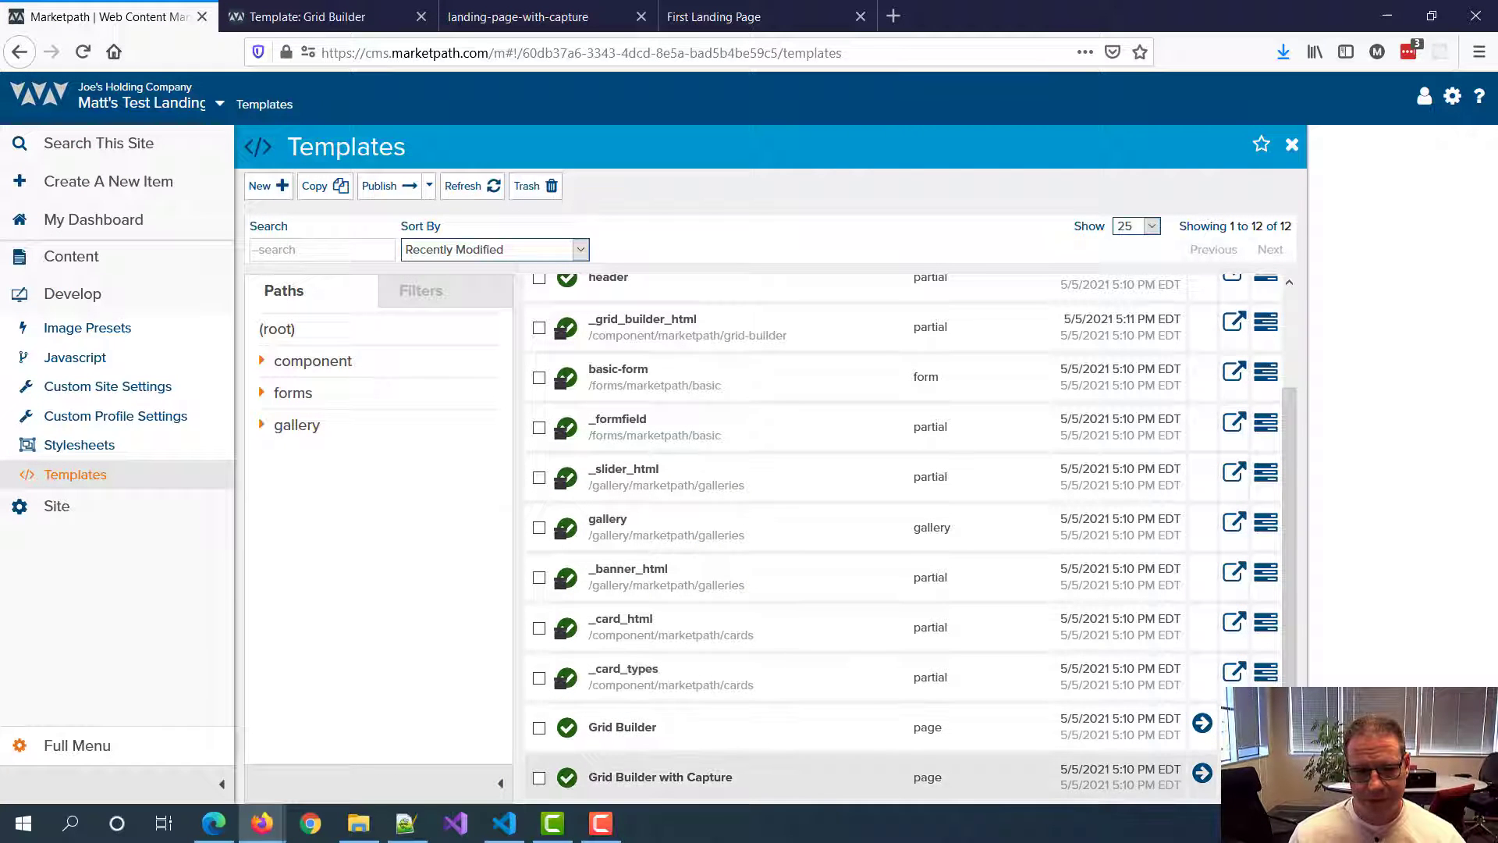
left_click(679, 777)
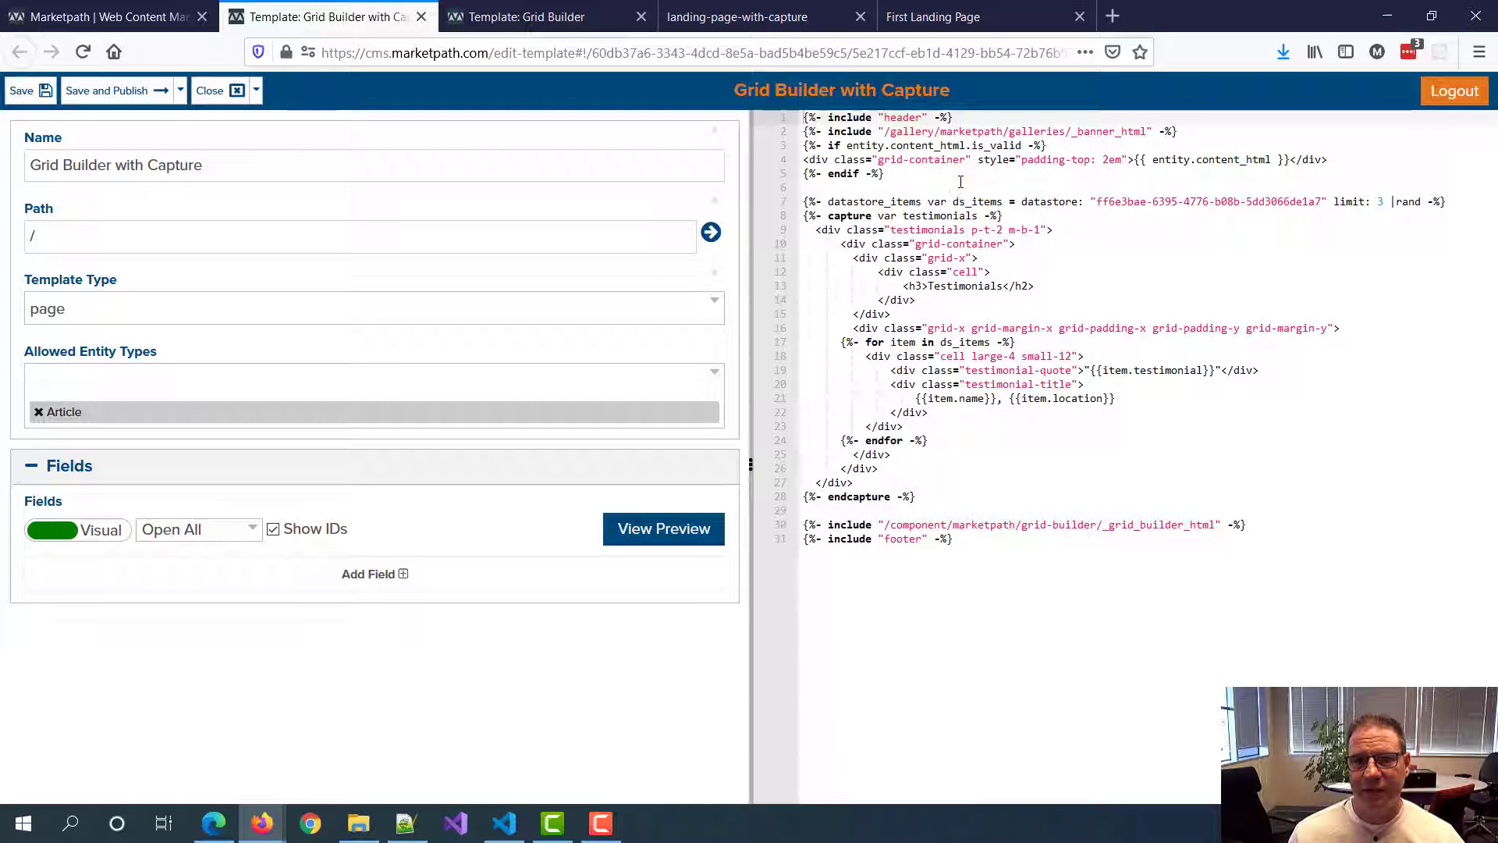
left_click(955, 174)
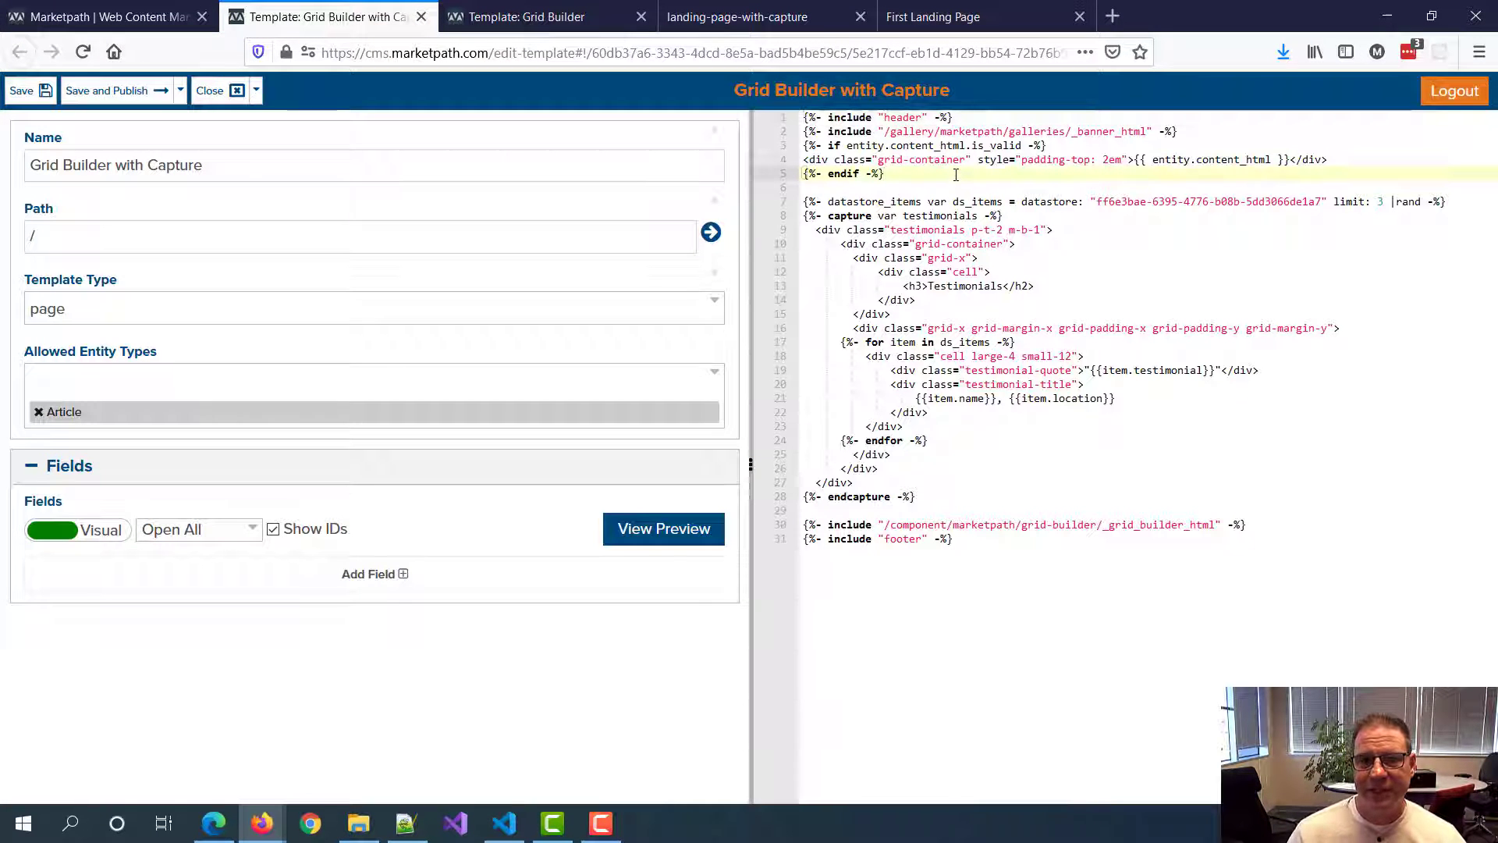
Step: Examine the banner include and the entity.content_html condition block in the Grid Builder with Capture template
left_click(958, 134)
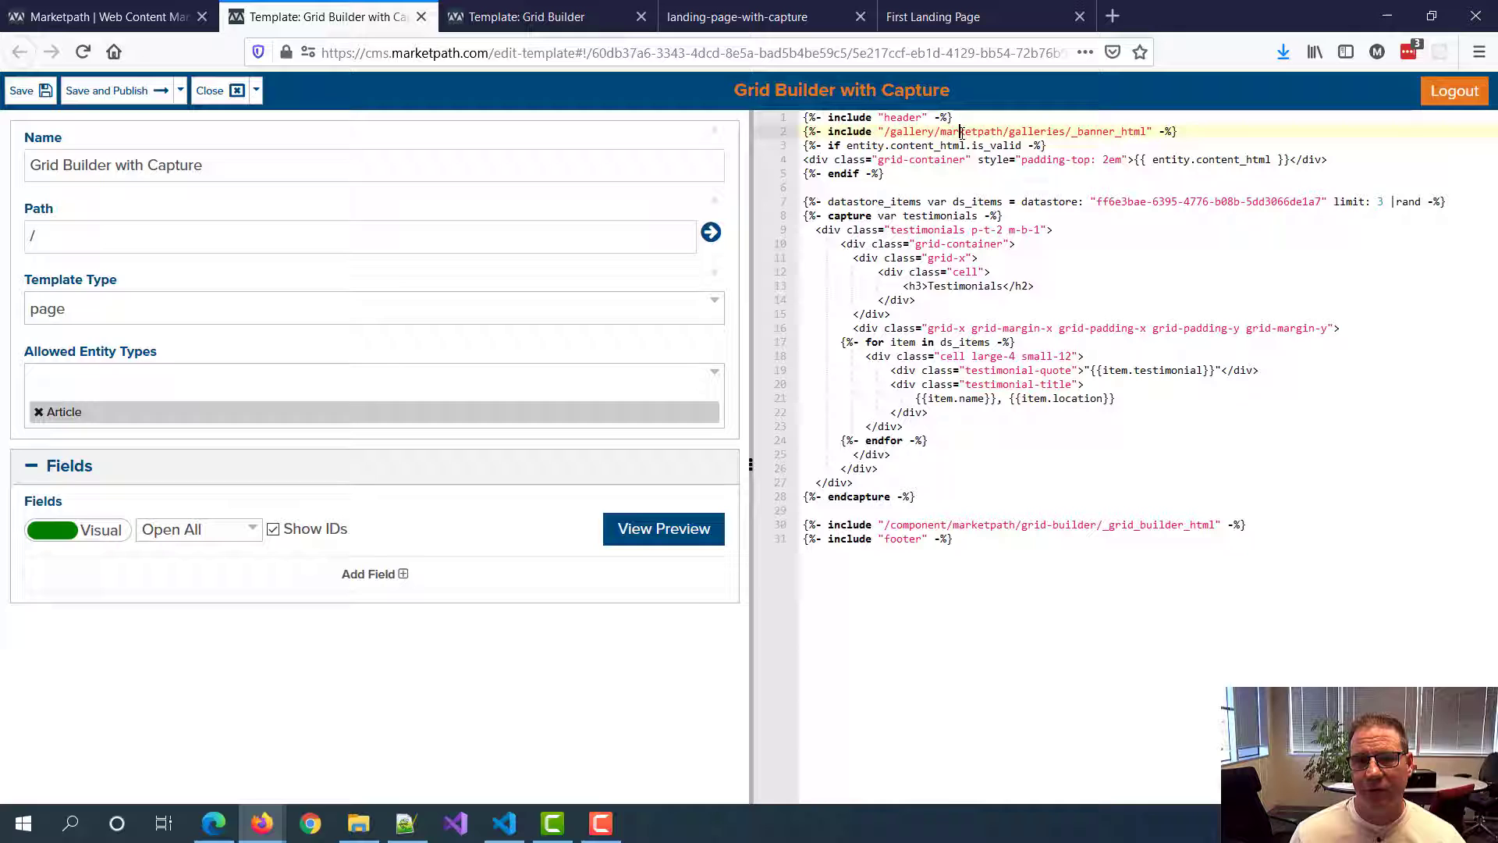
left_click(923, 160)
left_click(1209, 161)
double_click(1252, 161)
left_click(966, 160)
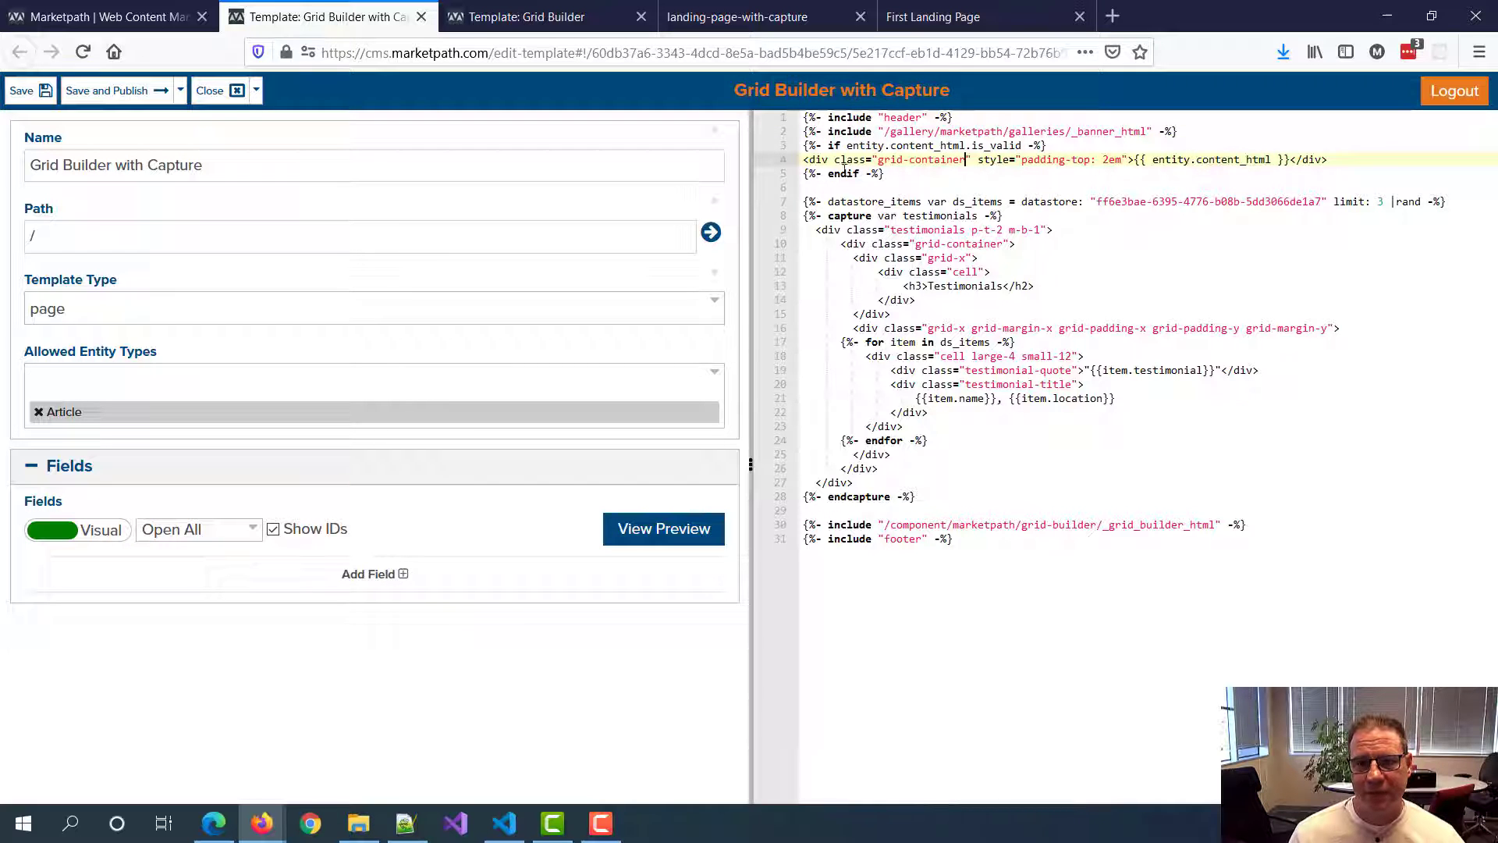
left_click(875, 174)
left_click(989, 146)
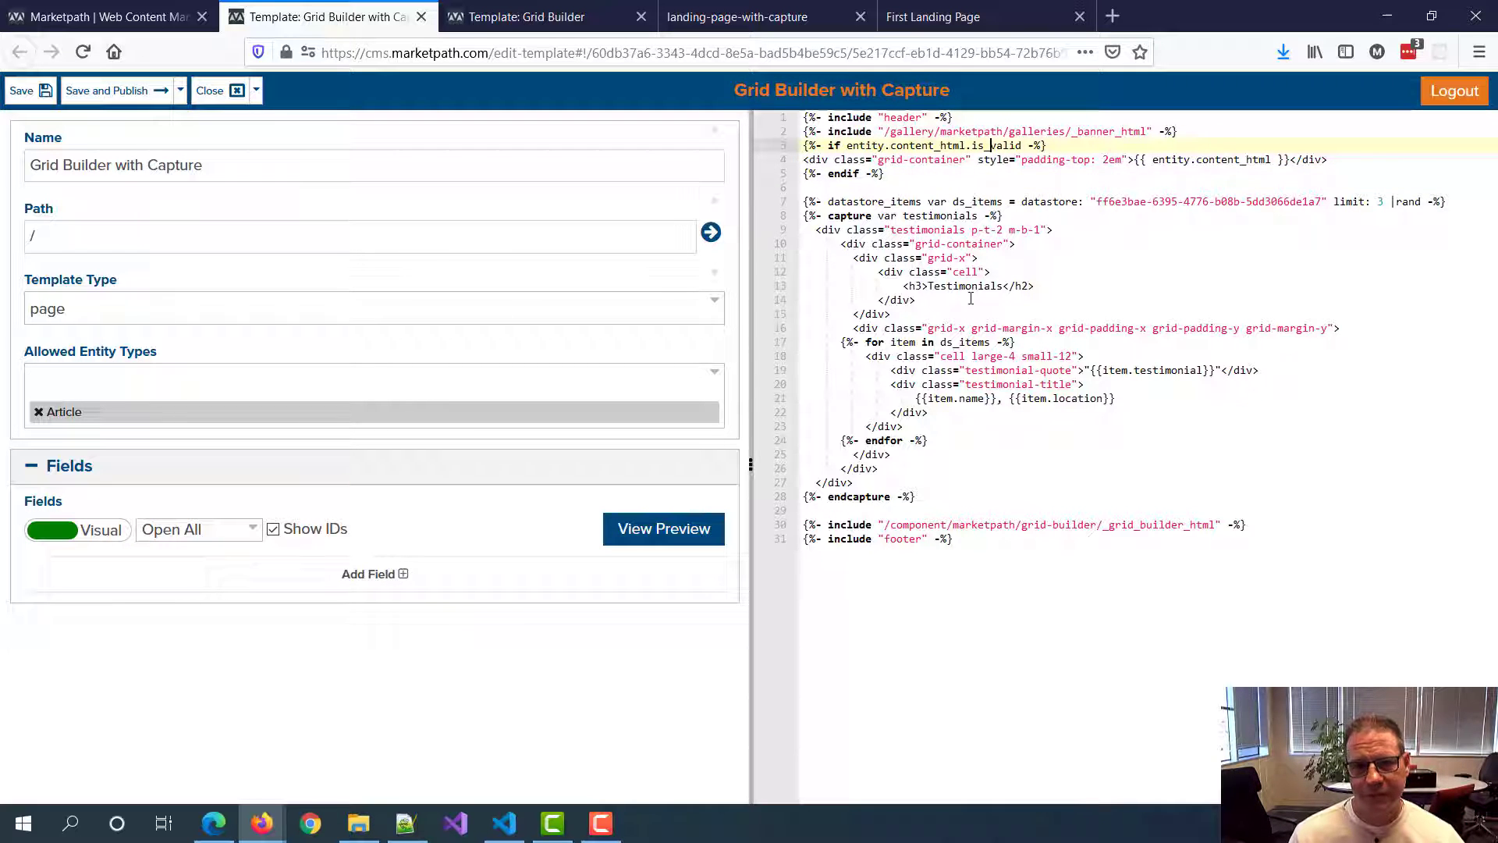
Step: Replace the datastore ID in the datastore_items line with the name Testimonials
left_click_drag(804, 202, 1469, 202)
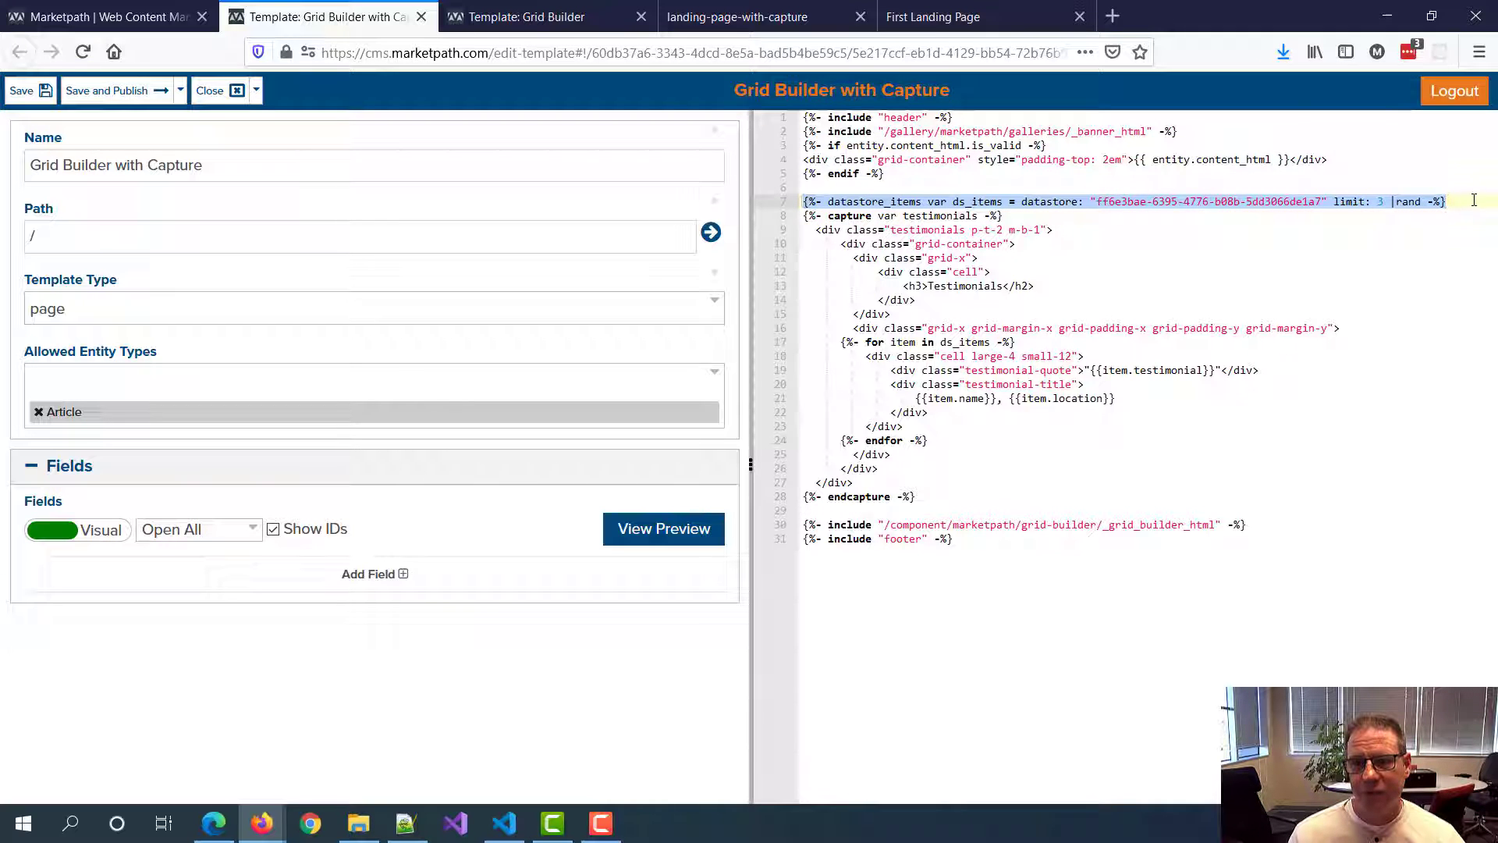
left_click(1473, 201)
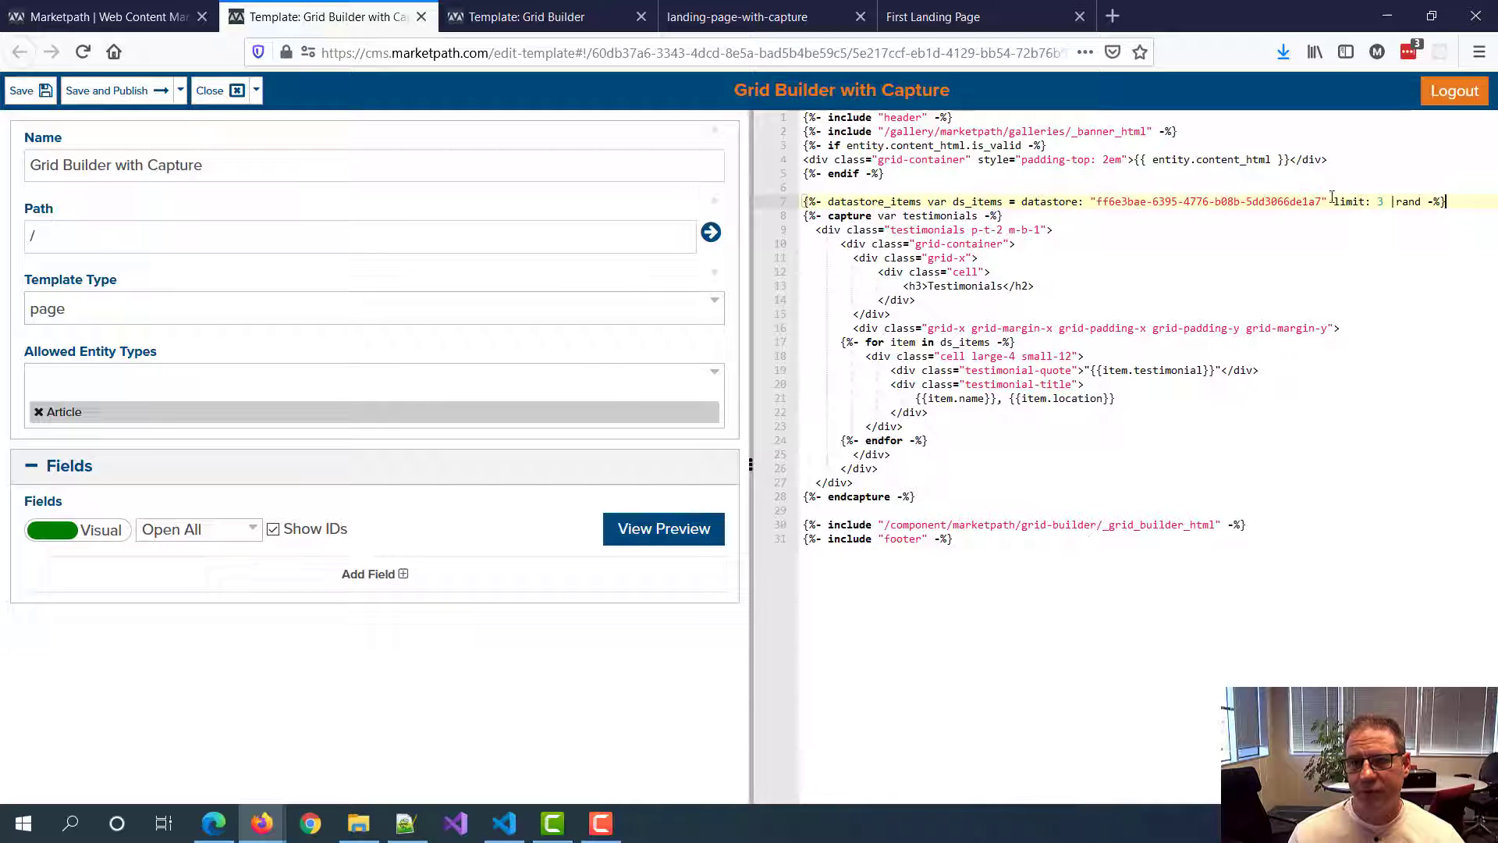
left_click_drag(1324, 201, 1089, 201)
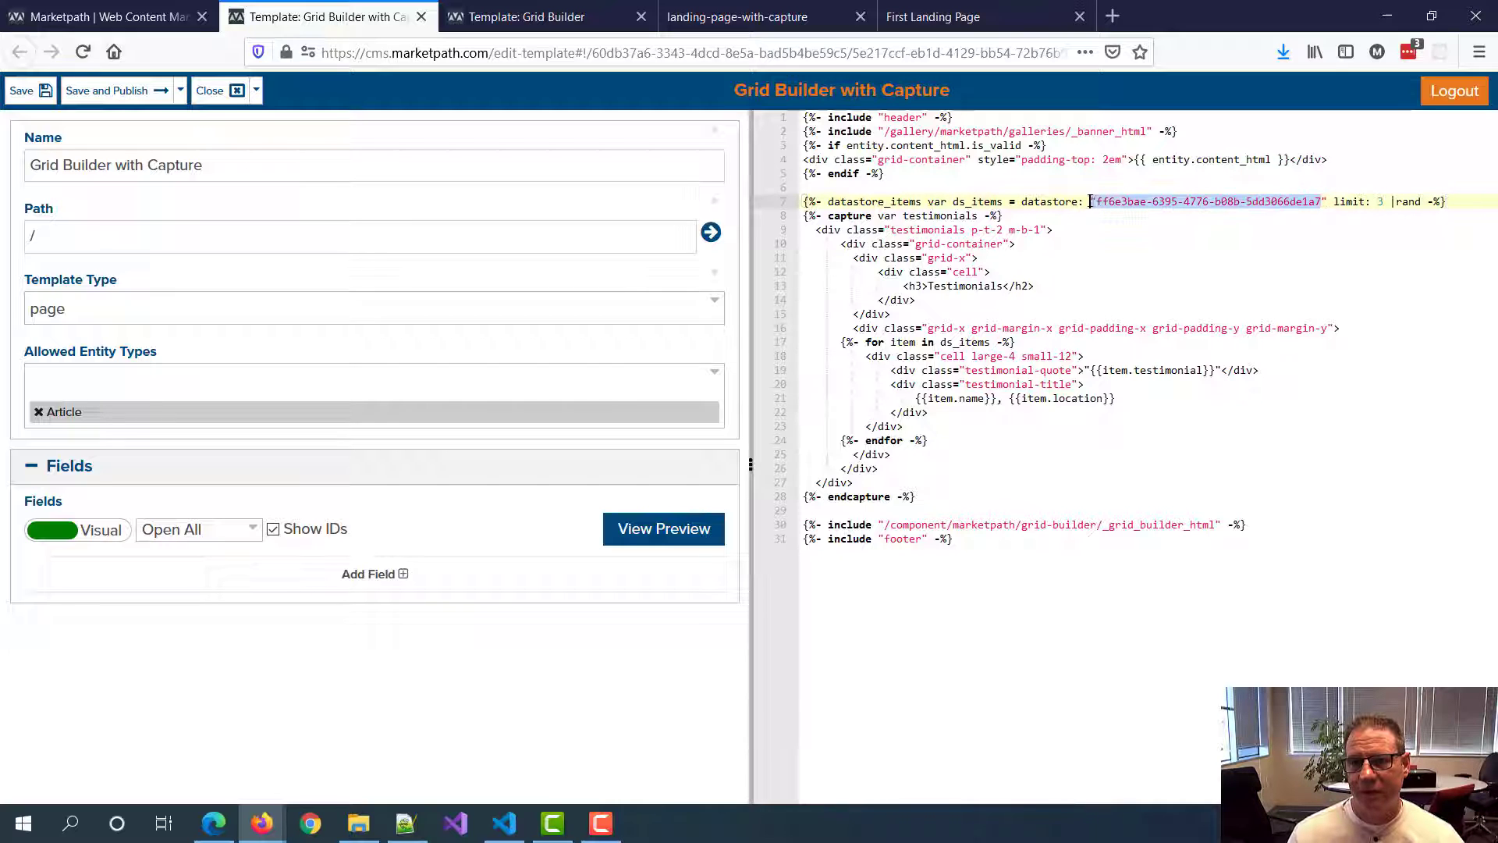
key("shift+Right")
type("Testimonials")
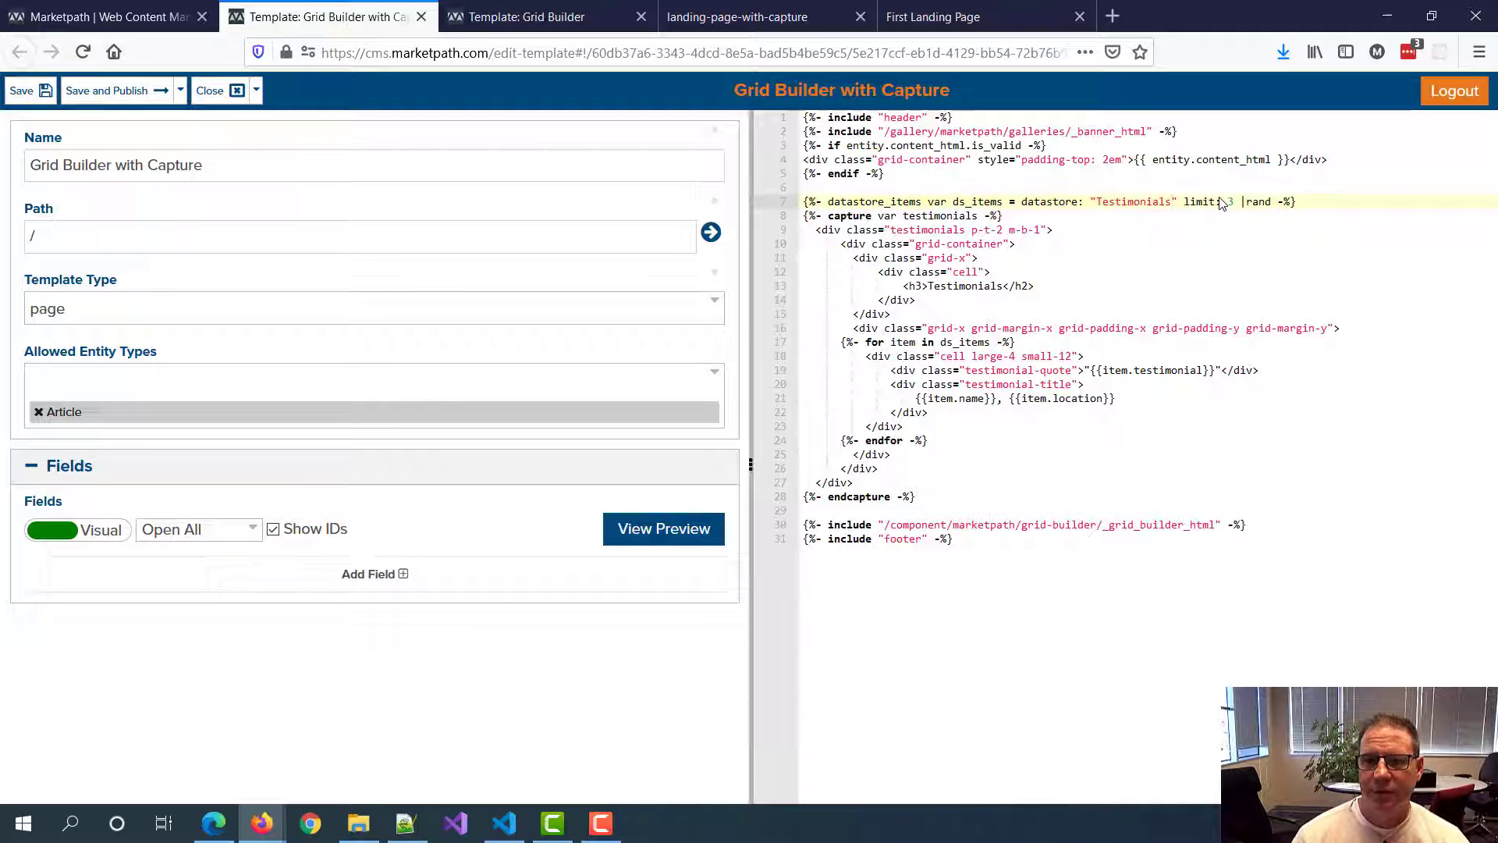
Step: Check the datastore name and limit in the datastore_items line, and add a space between the pipe and the rand filter
double_click(1128, 201)
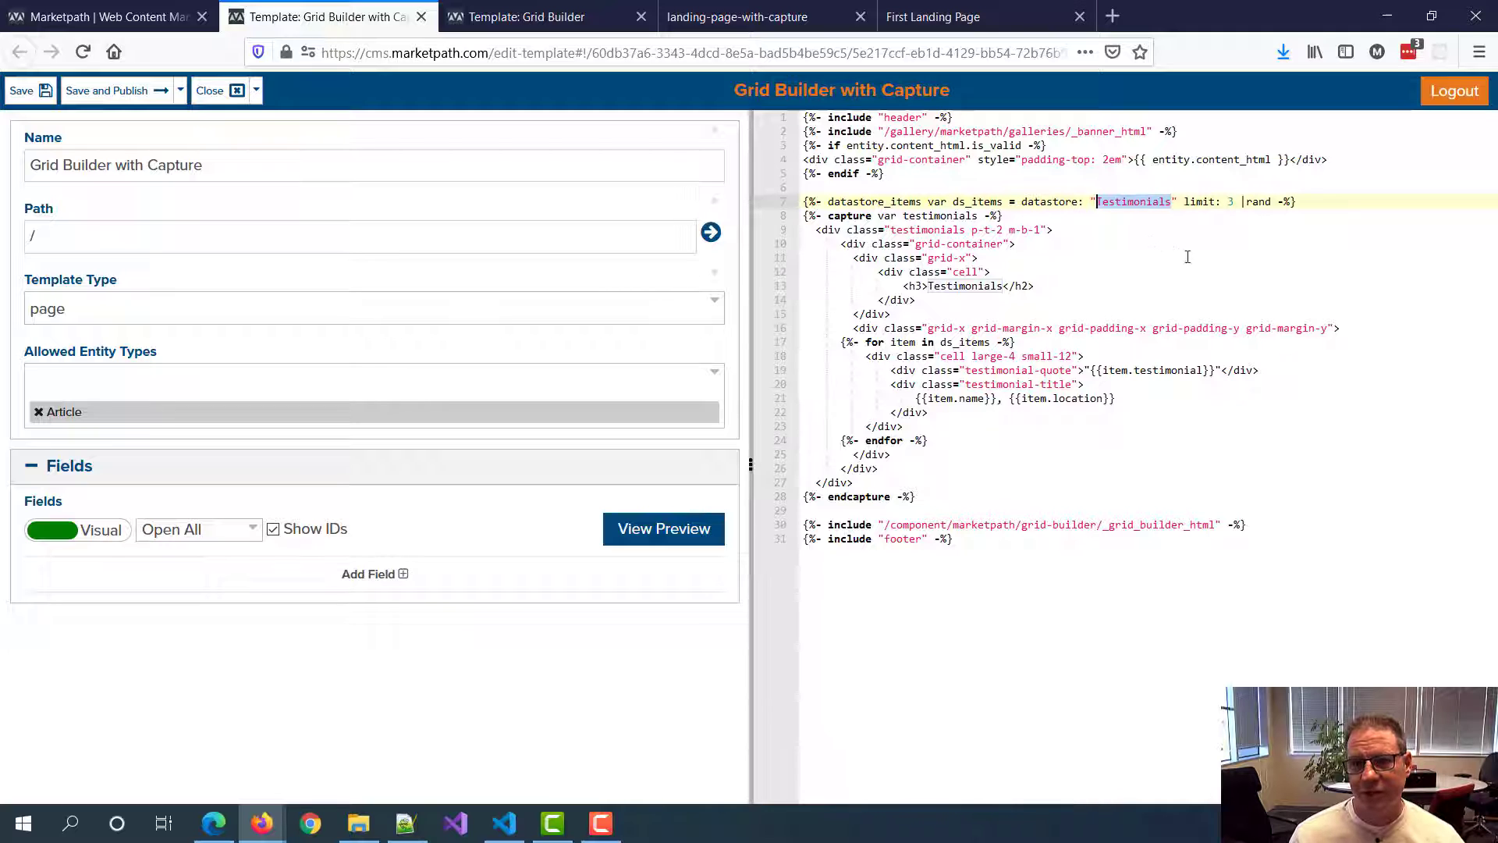
left_click(1187, 201)
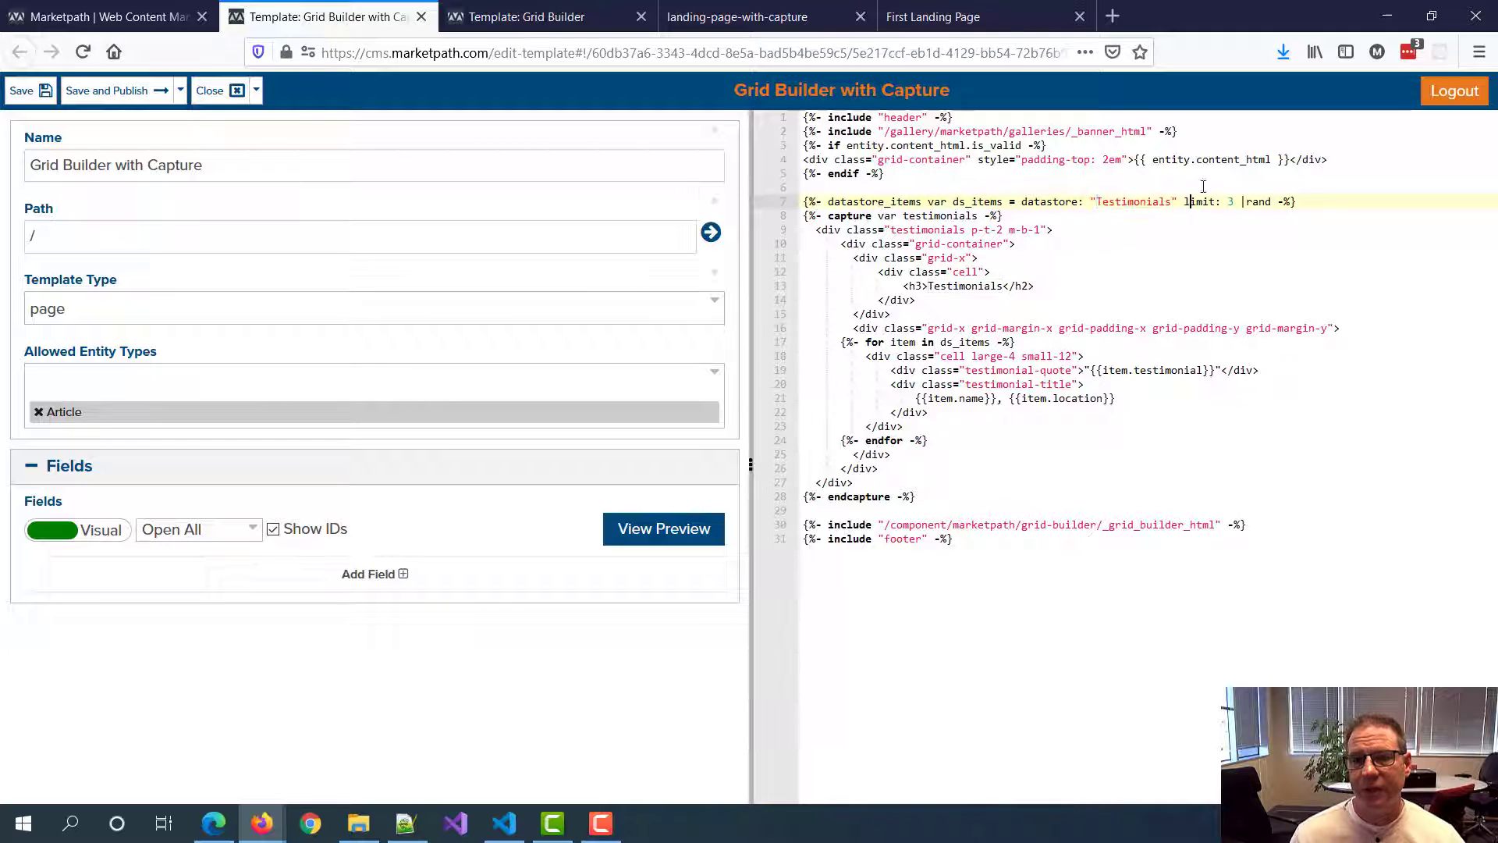
left_click_drag(1229, 201, 1253, 201)
left_click(1232, 202)
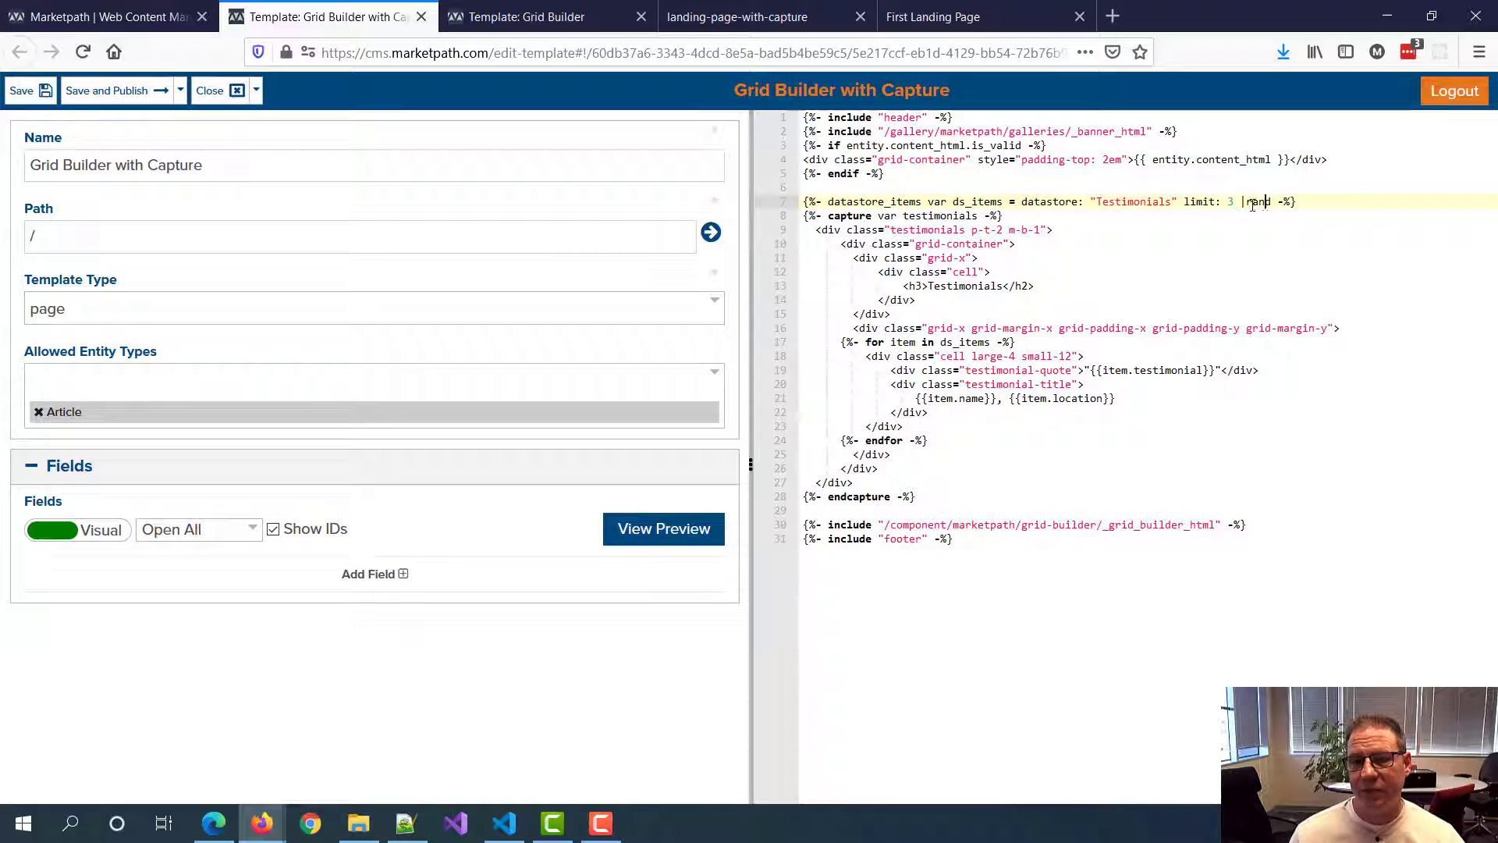
left_click(1248, 204)
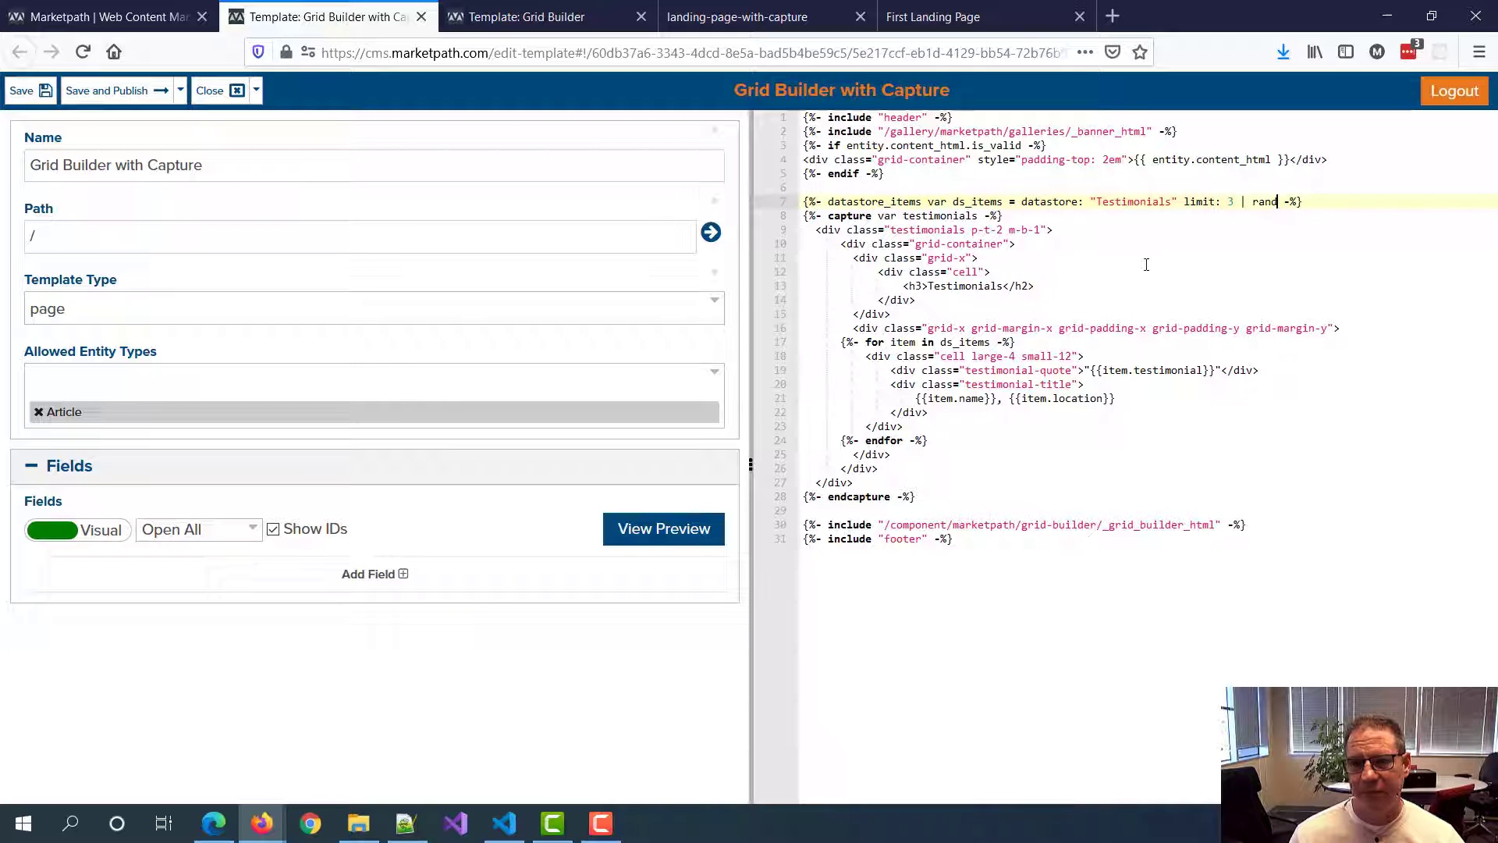
Step: Examine the capture statement with its testimonials variable and the whole block of markup it captures
left_click(1112, 230)
left_click(1089, 217)
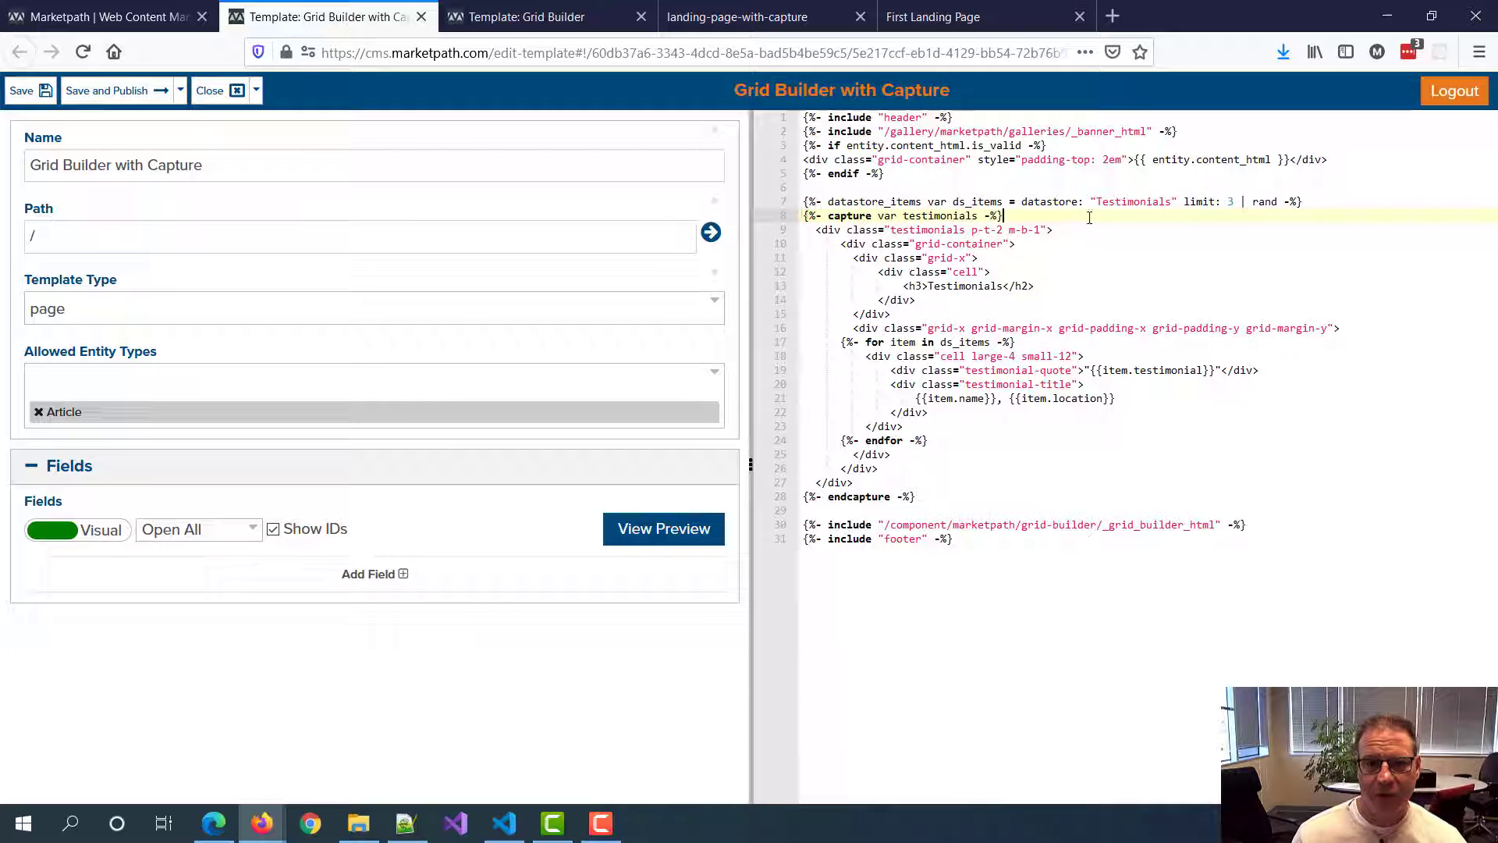
double_click(836, 216)
double_click(936, 216)
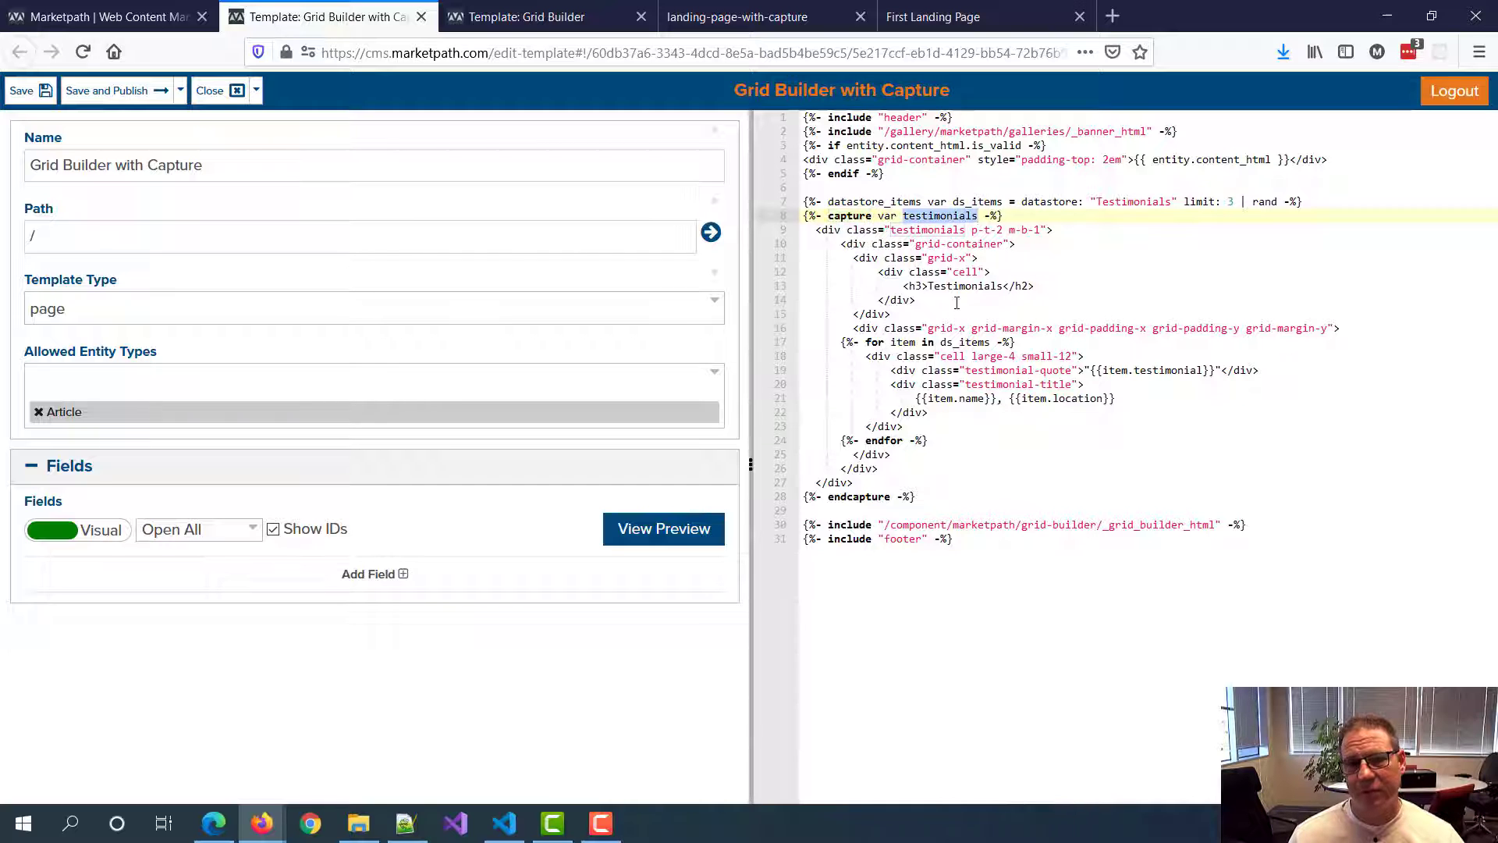
left_click_drag(816, 228, 931, 479)
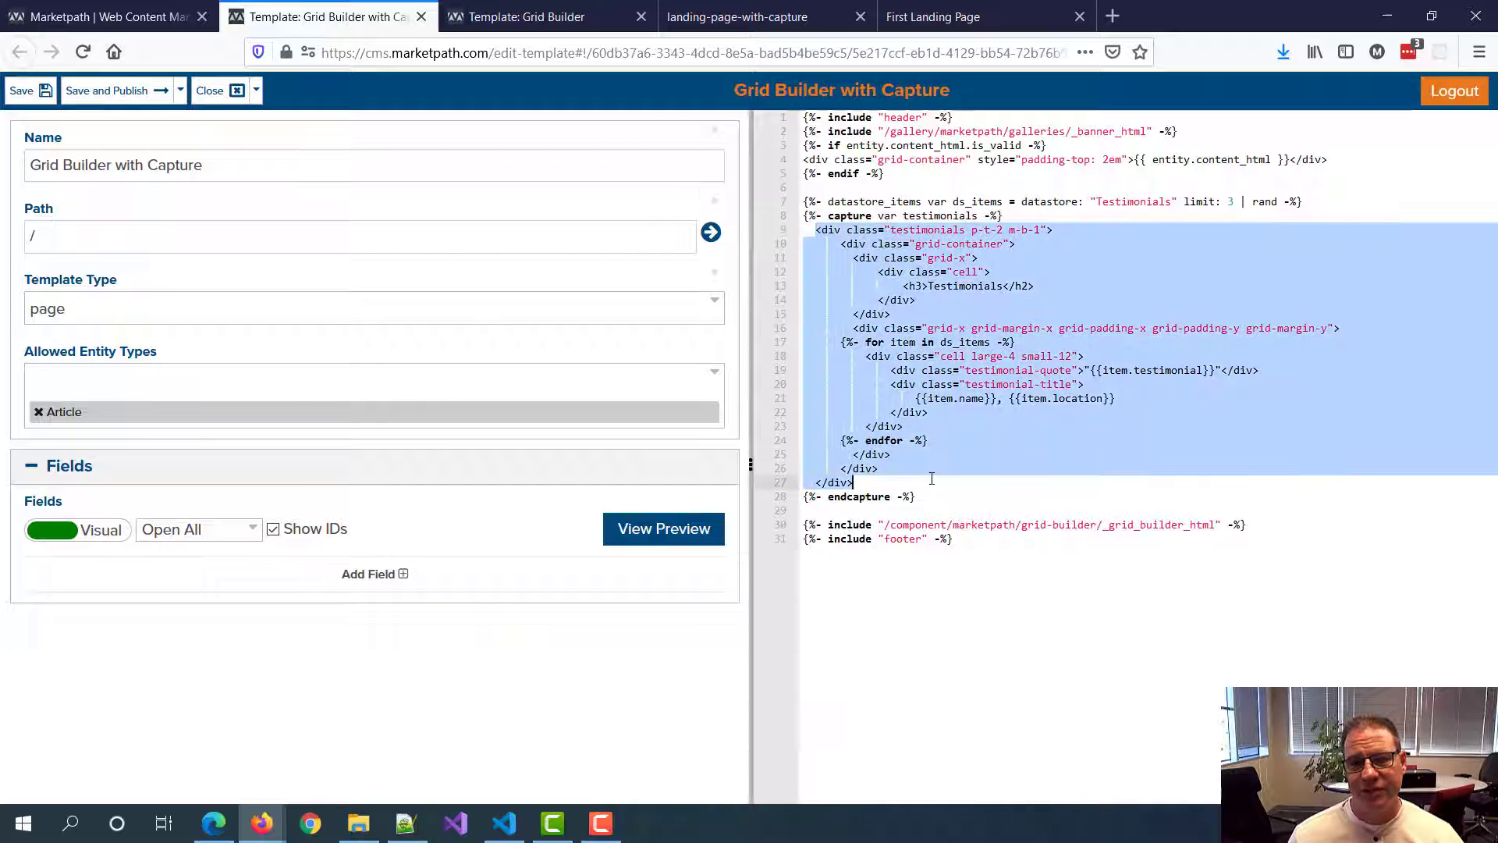
Step: Examine the Testimonials heading inside the captured markup and the ds_items variable that feeds the for loop
left_click(859, 342)
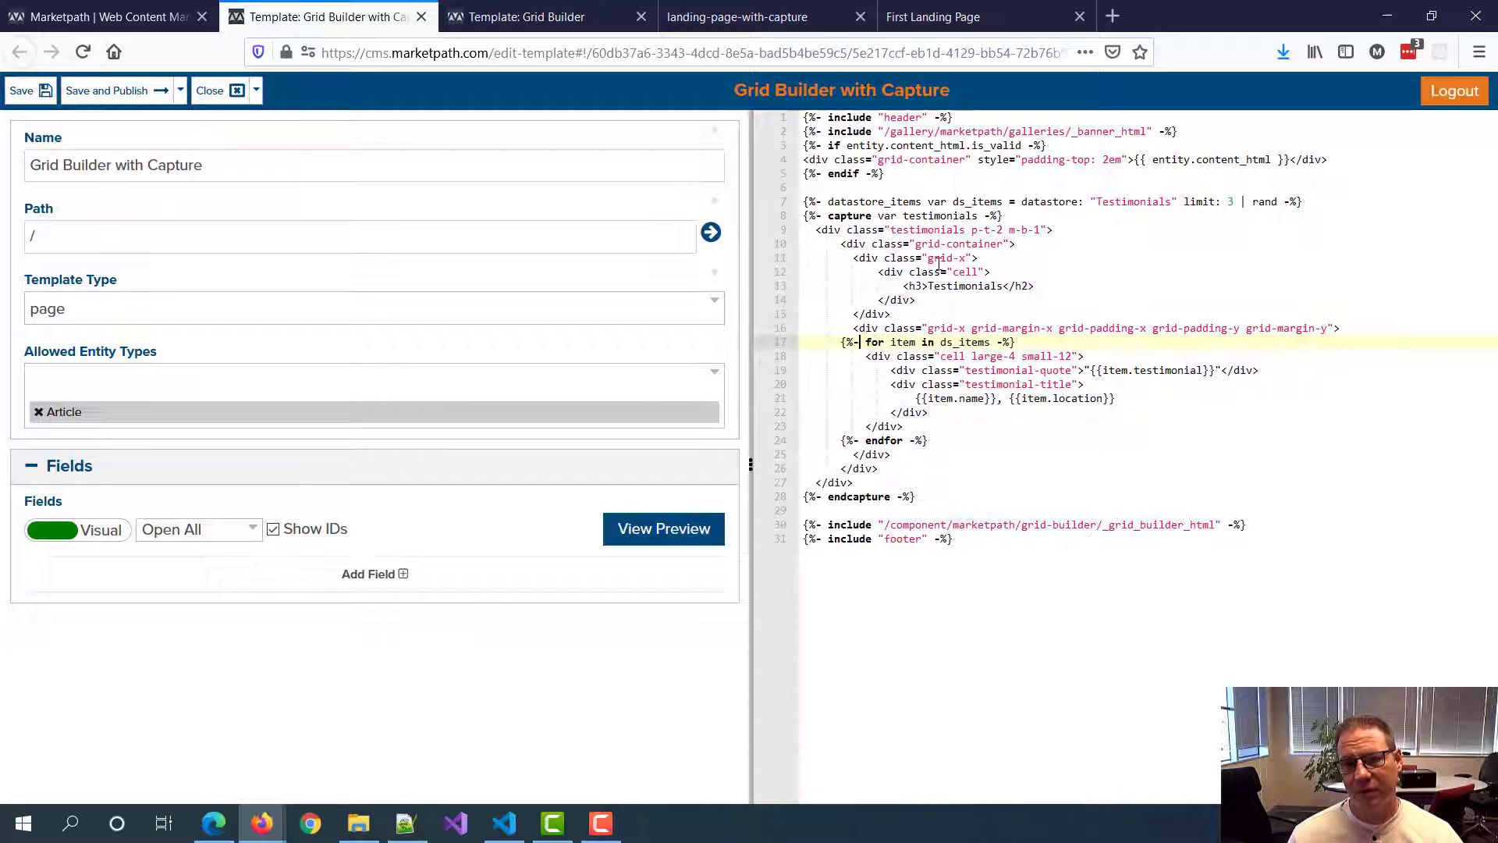
left_click(977, 271)
left_click(960, 285)
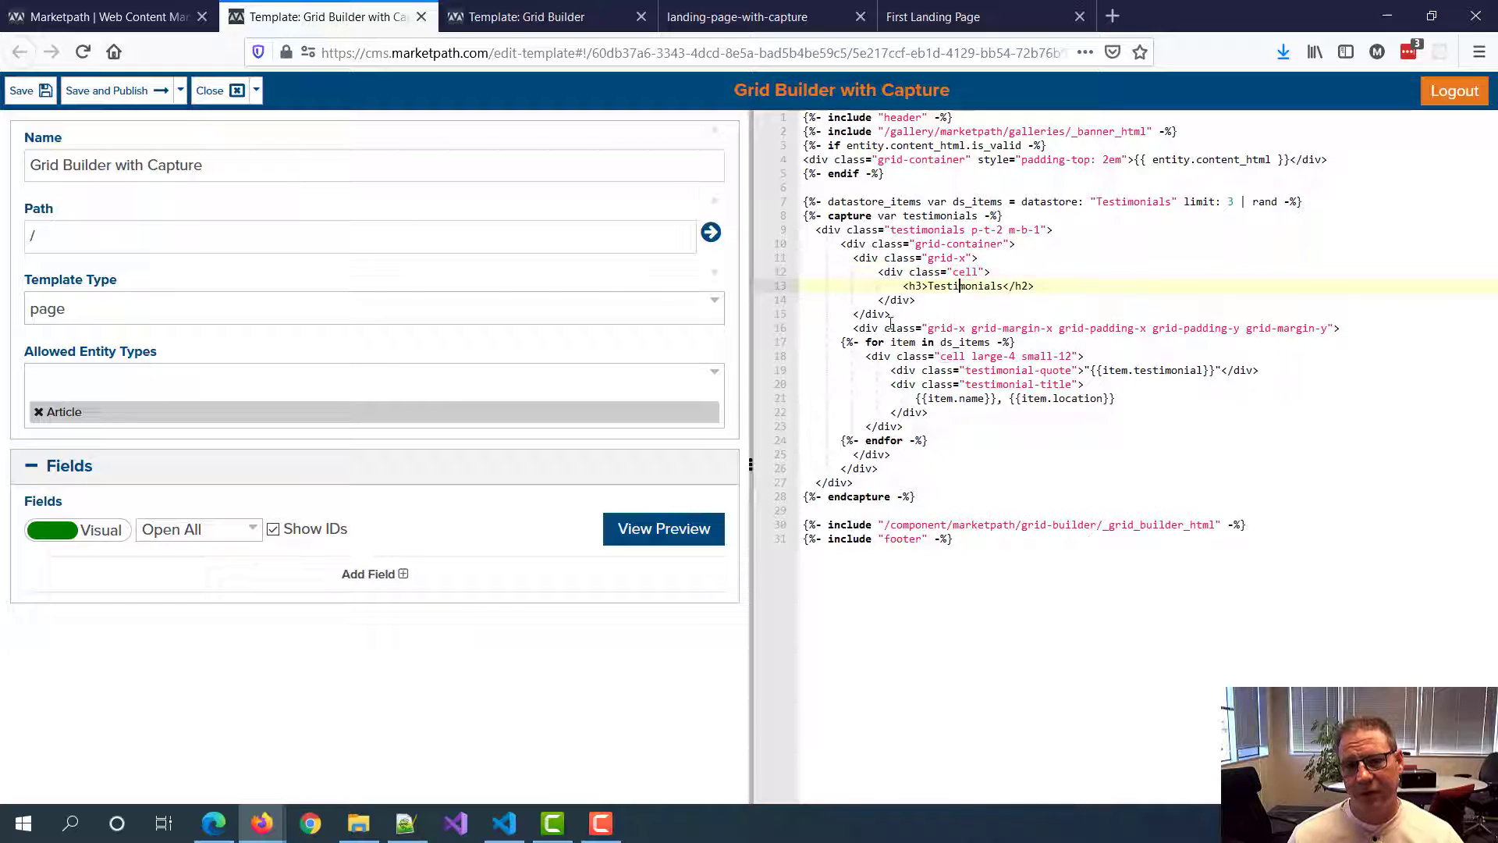
double_click(960, 287)
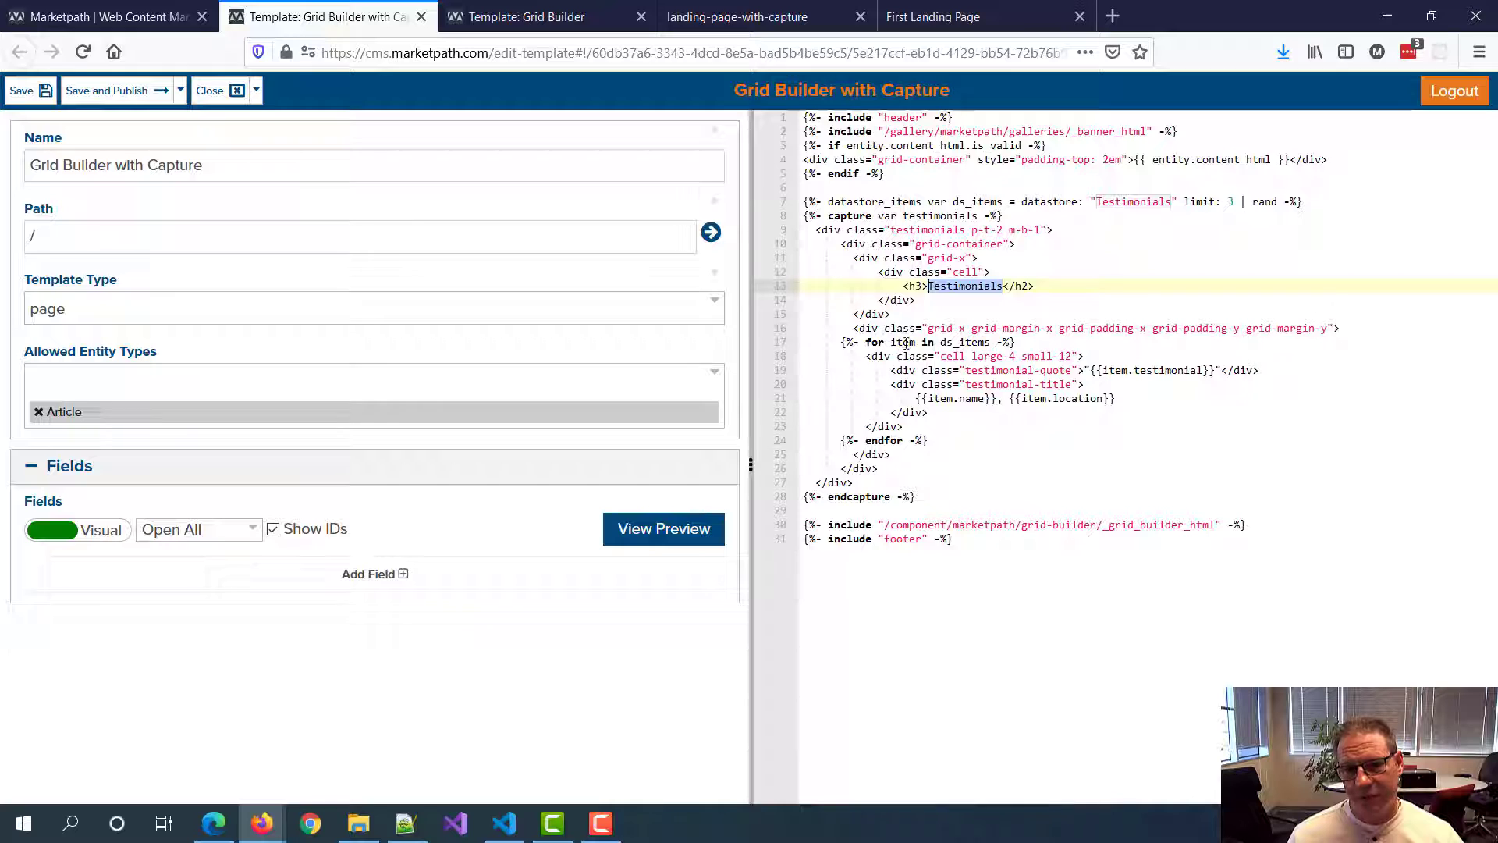
double_click(971, 204)
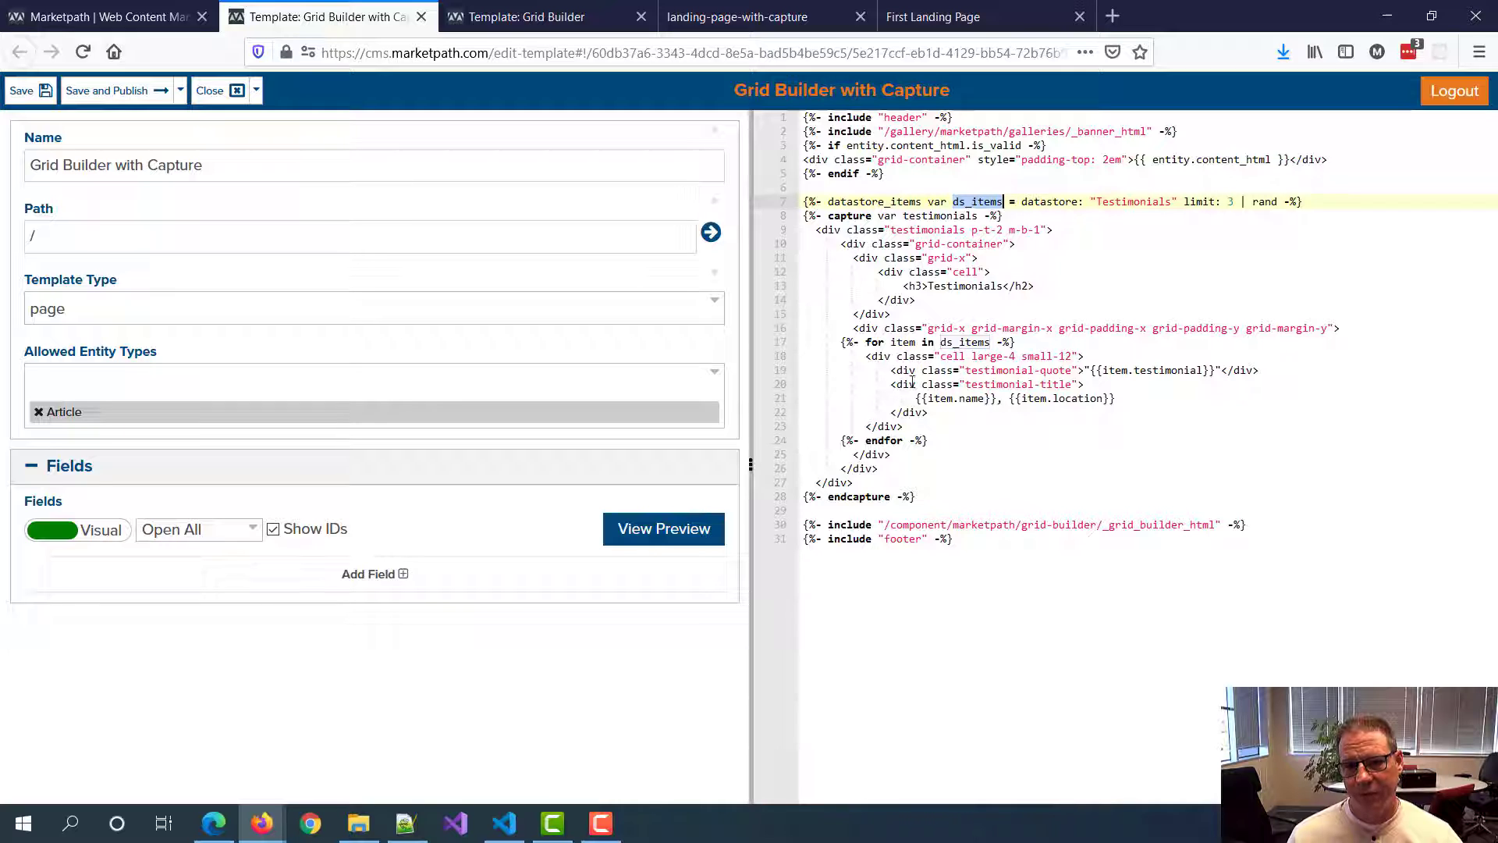
Step: Examine the cell, large-4 and small-12 classes on the div inside the testimonials loop
double_click(952, 358)
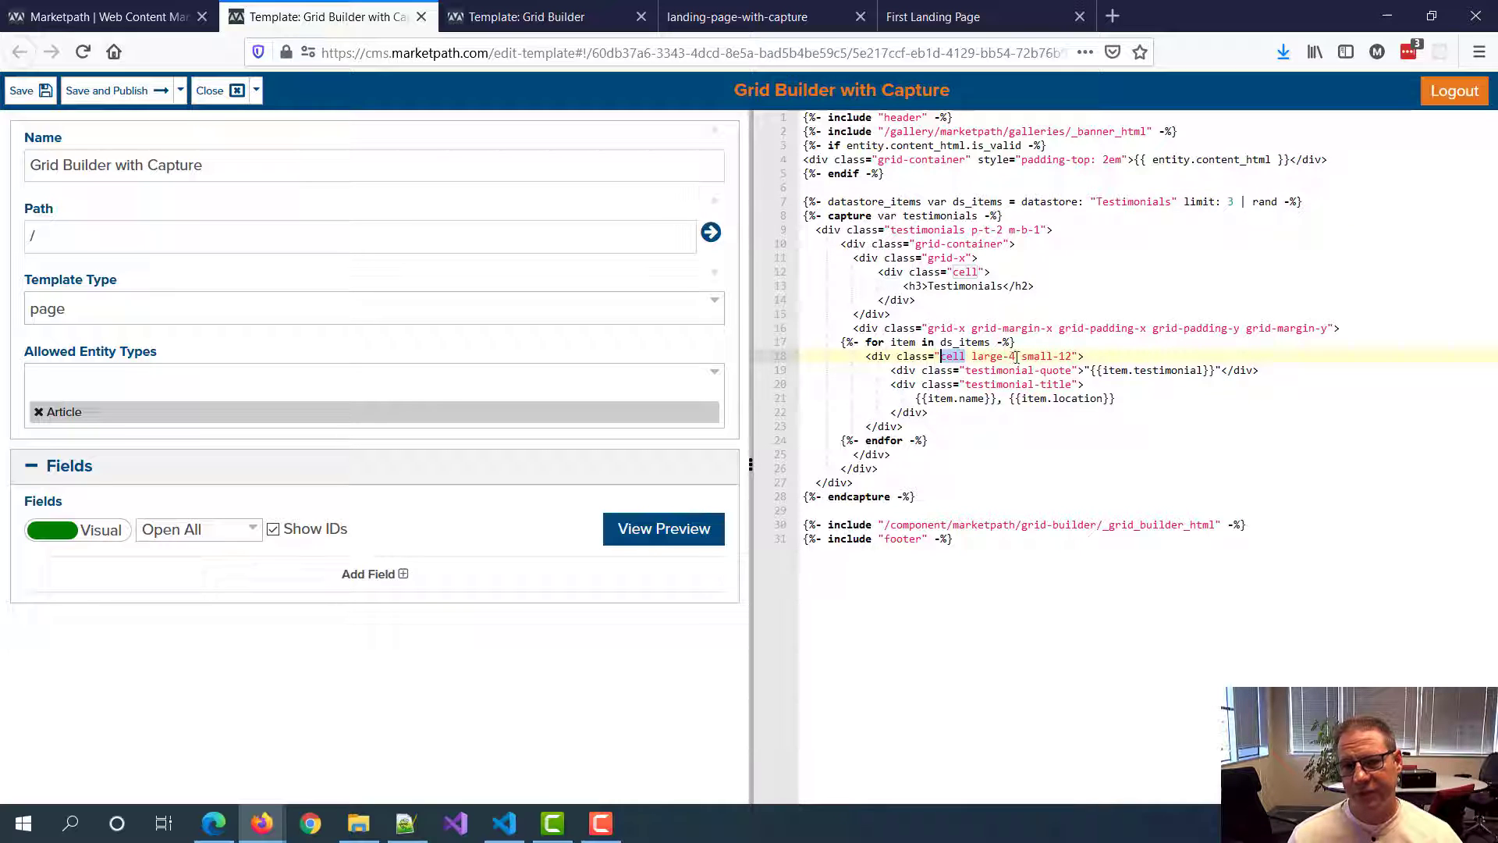
left_click_drag(1015, 357, 972, 356)
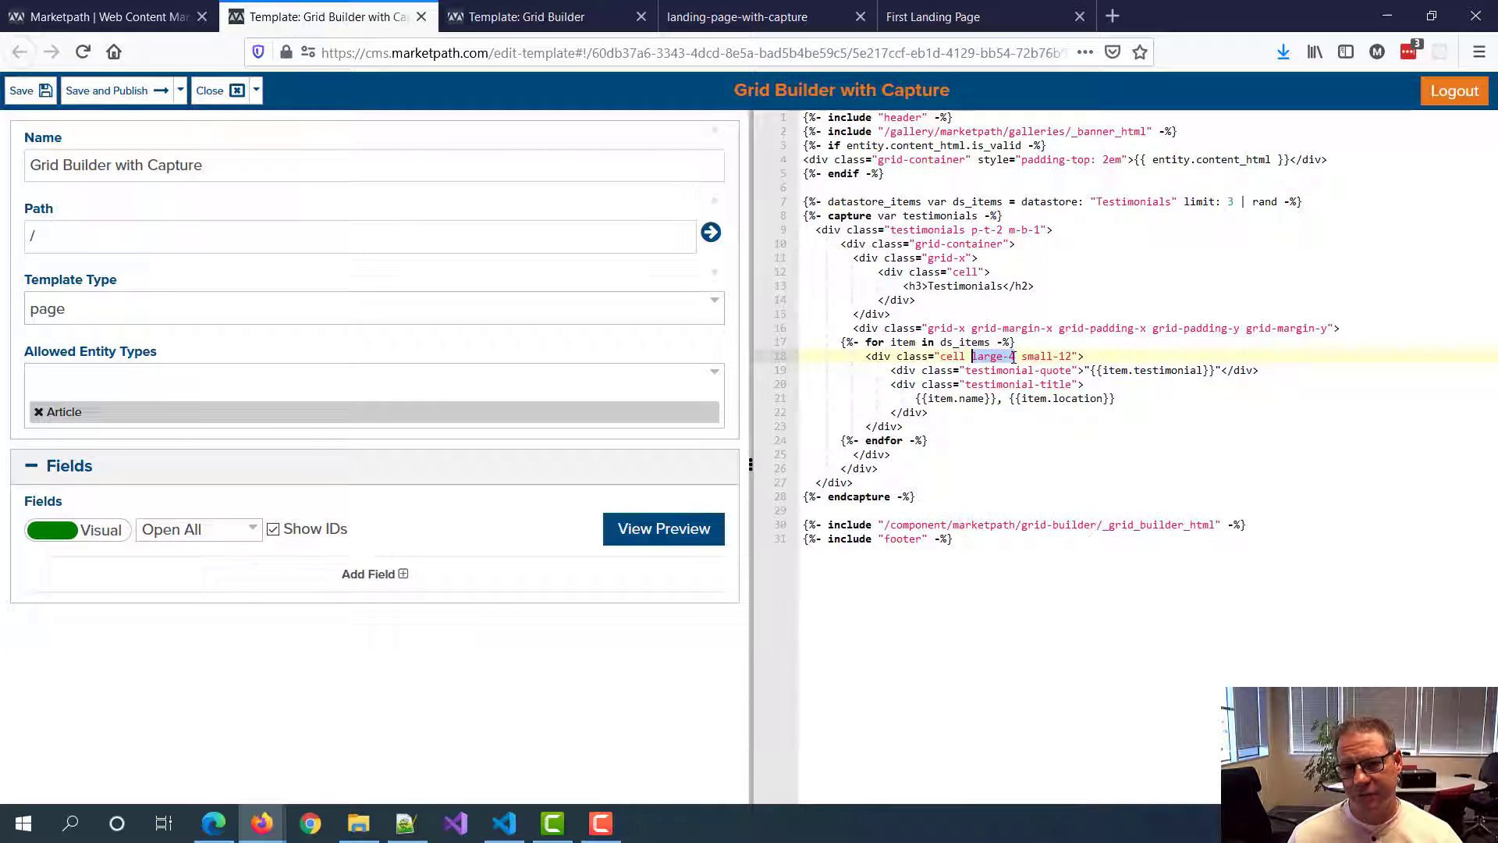
left_click(1013, 358)
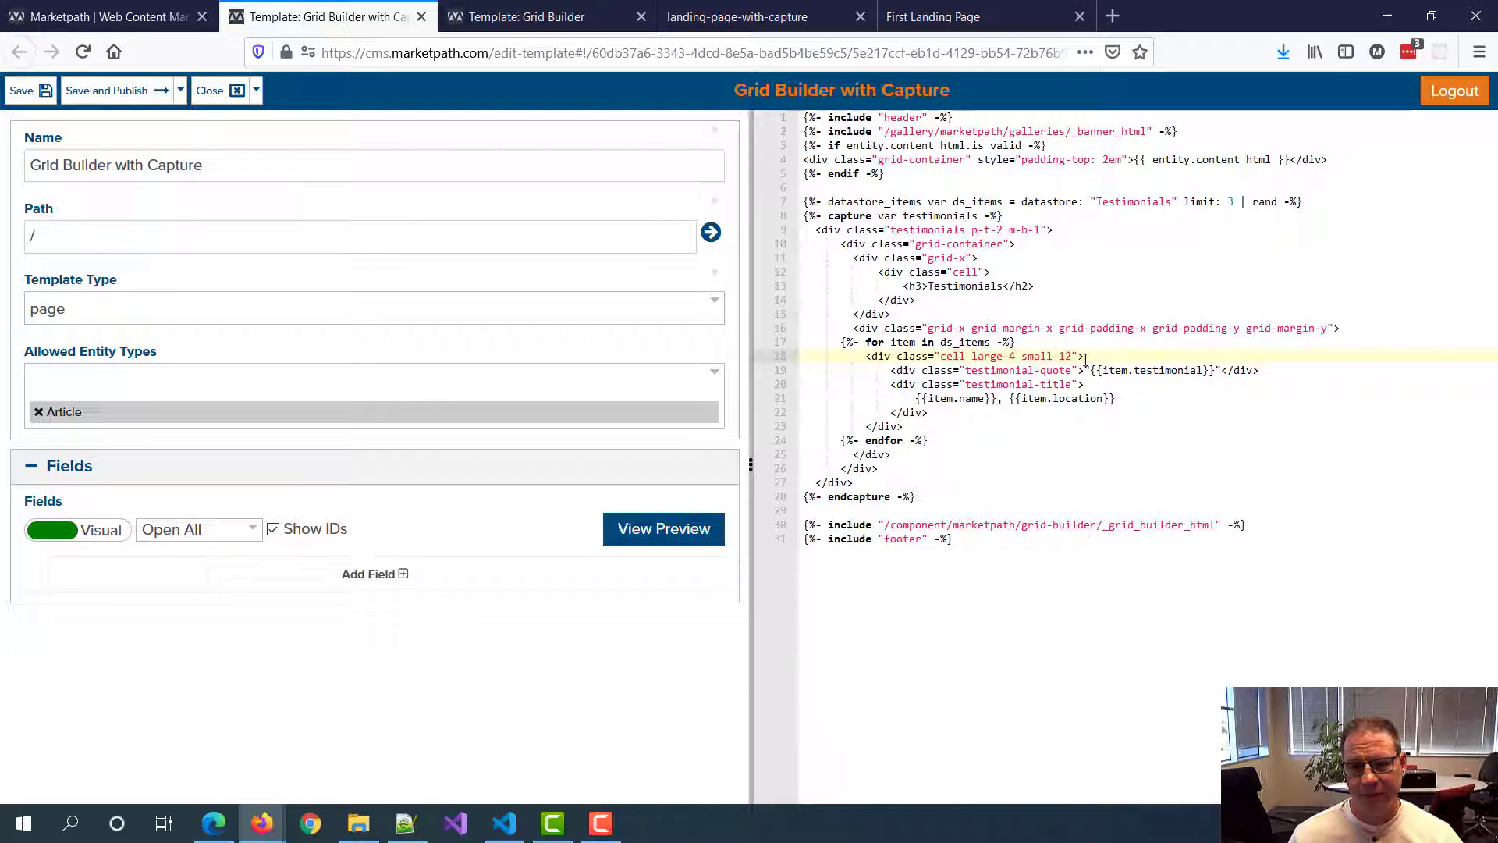
left_click_drag(1073, 356, 1024, 356)
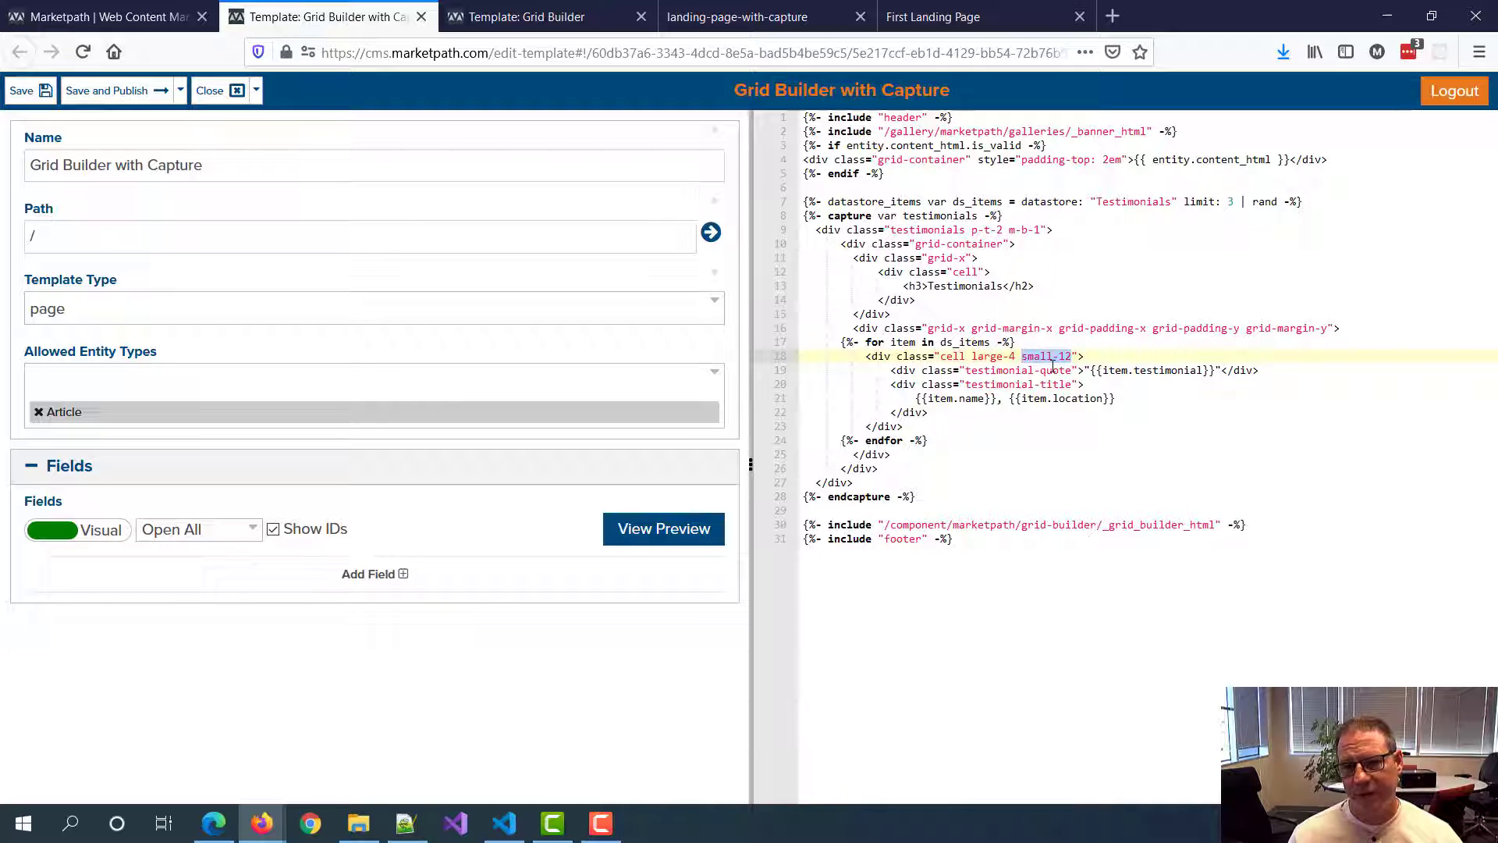
left_click(1048, 357)
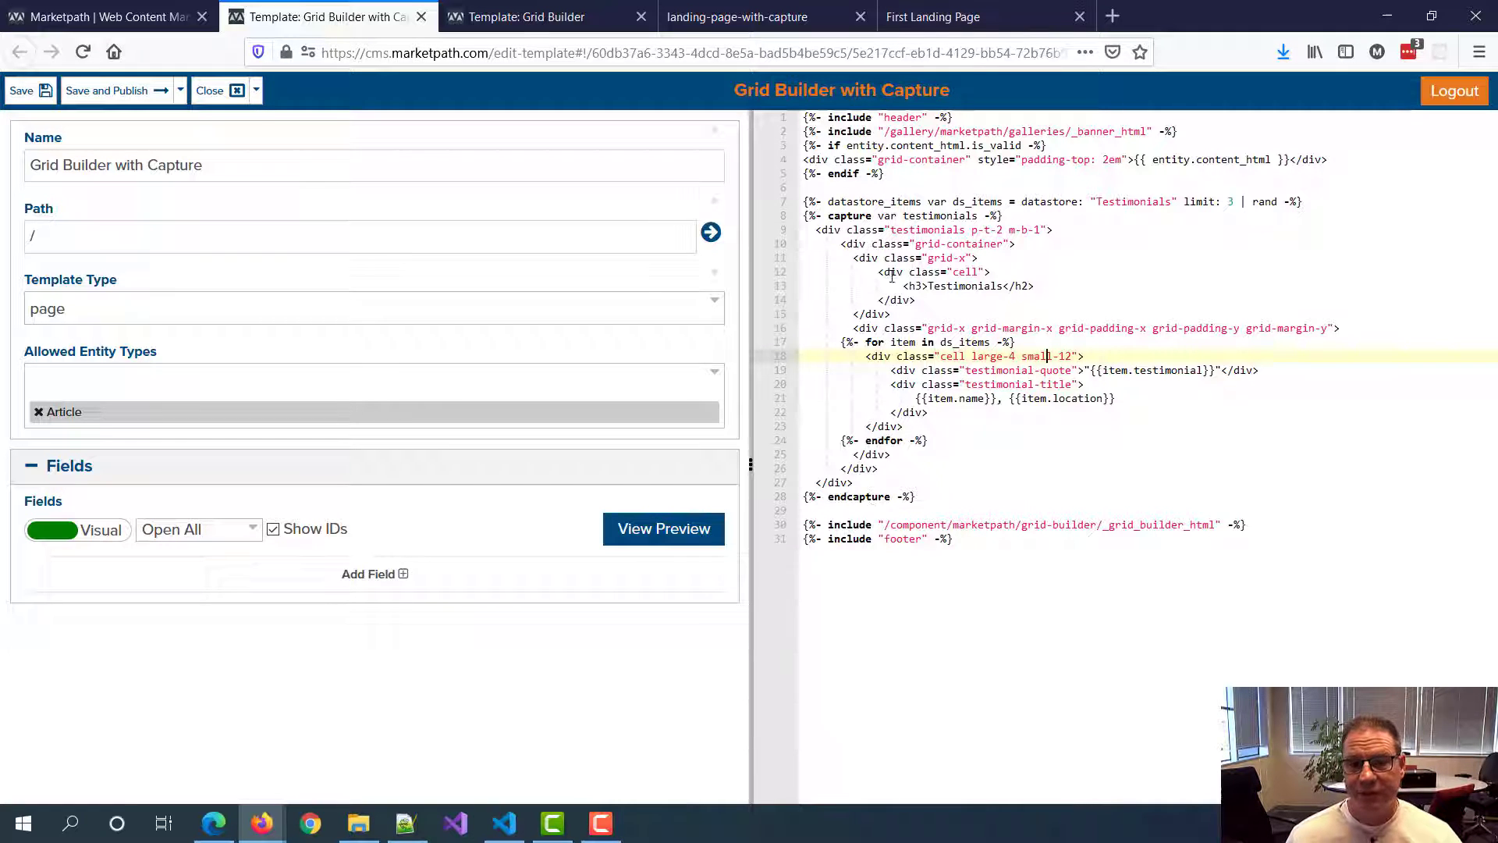
Step: Add the parameter testimonials: testimonials to the _grid_builder_html include line
double_click(941, 214)
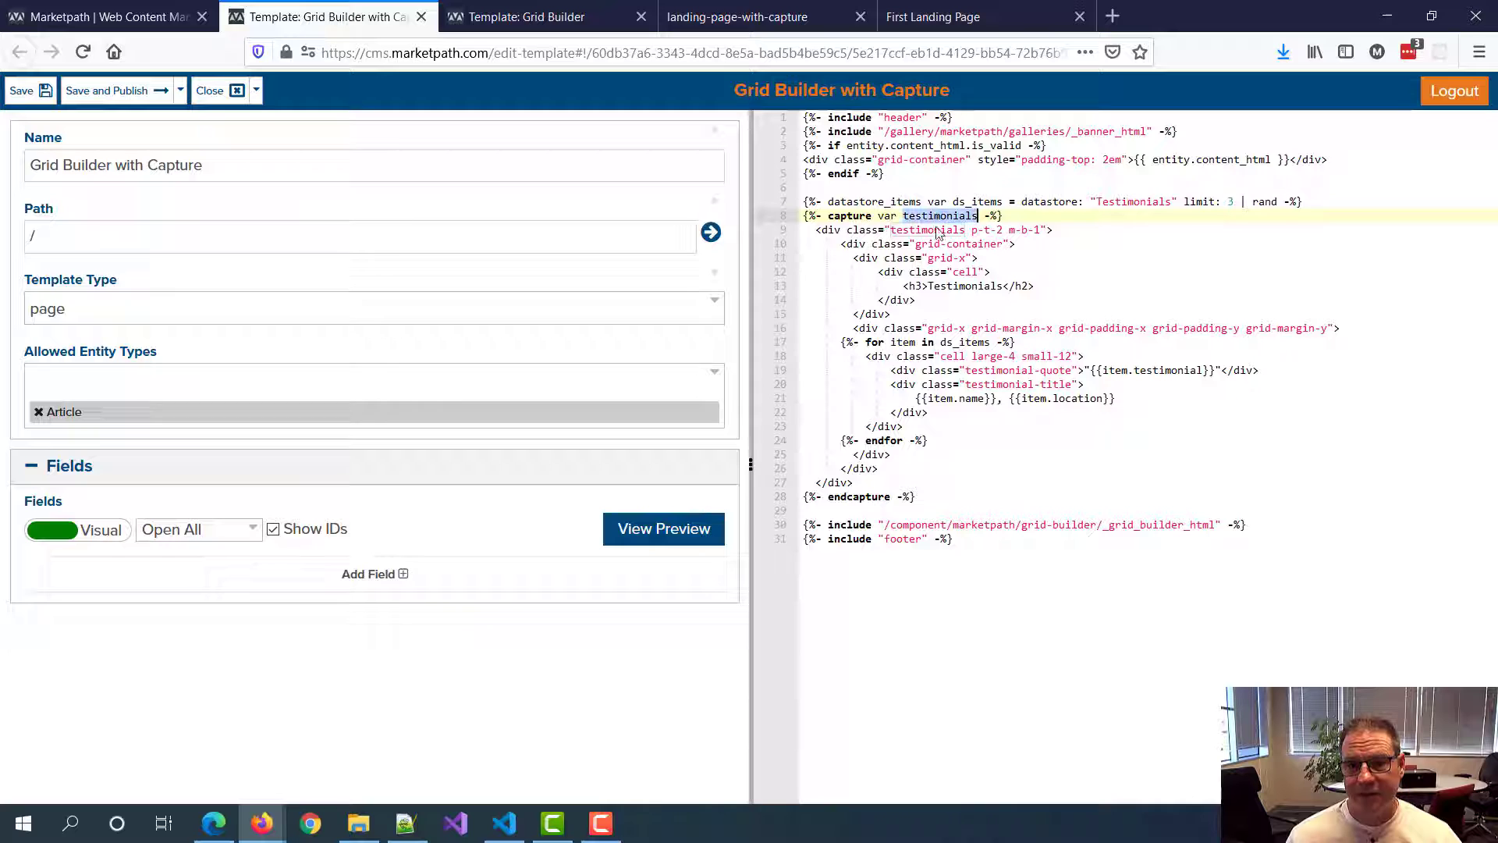
left_click(1222, 525)
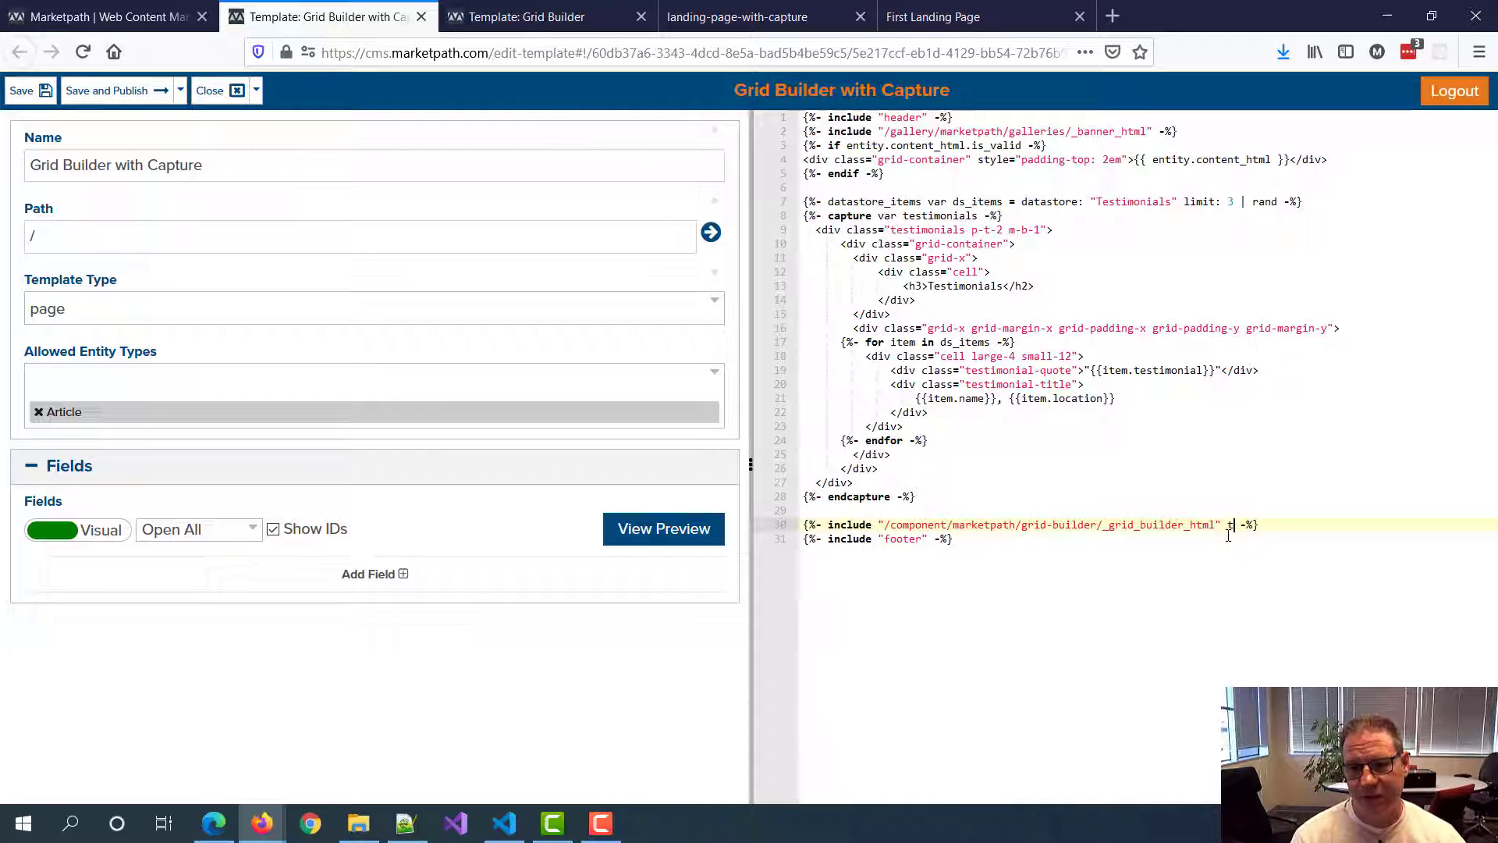
type("testimoni")
type("als: ")
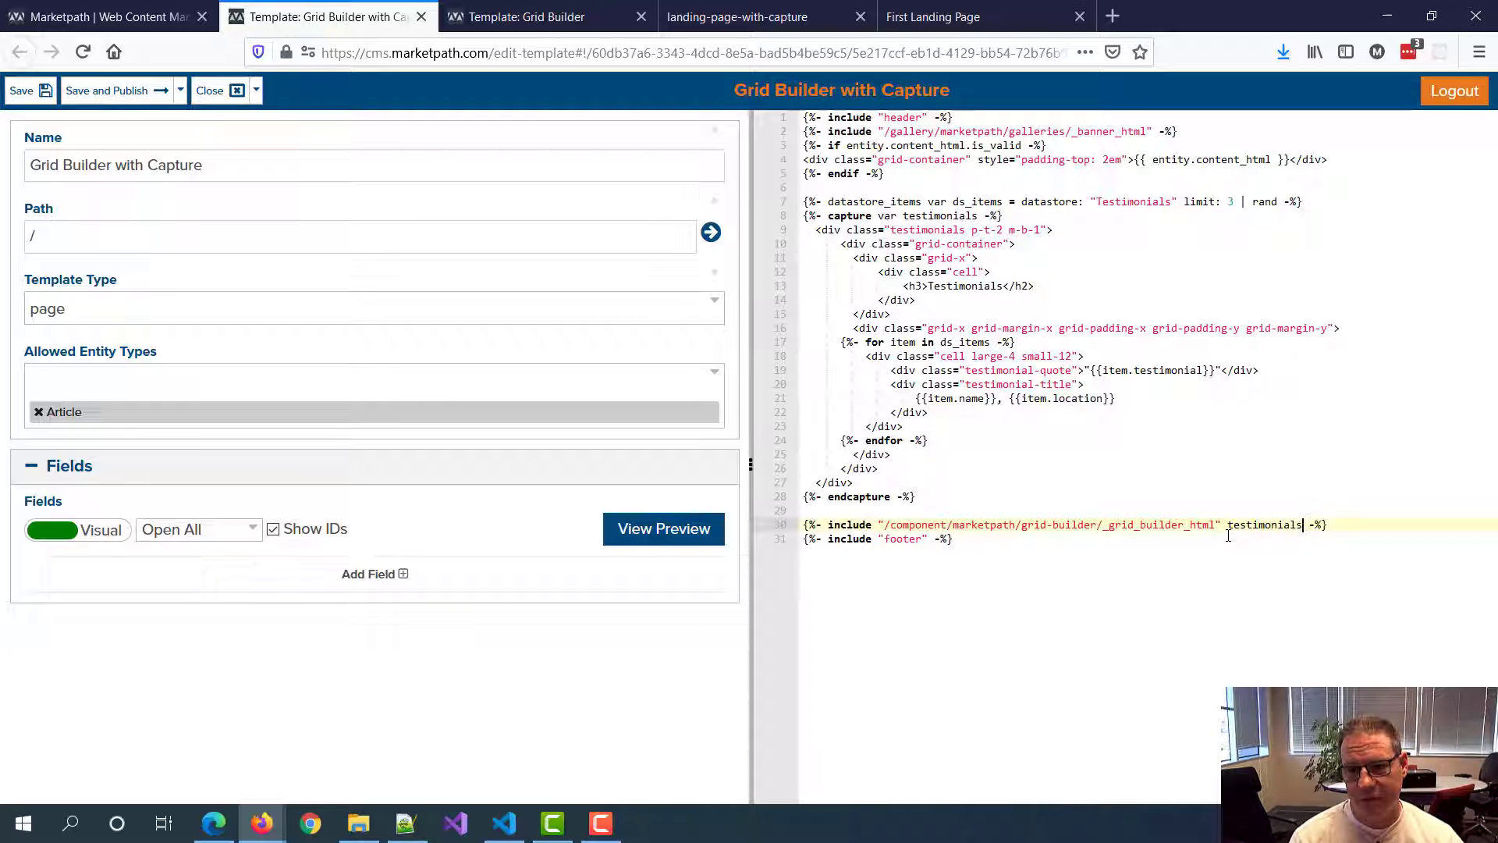
type("testim")
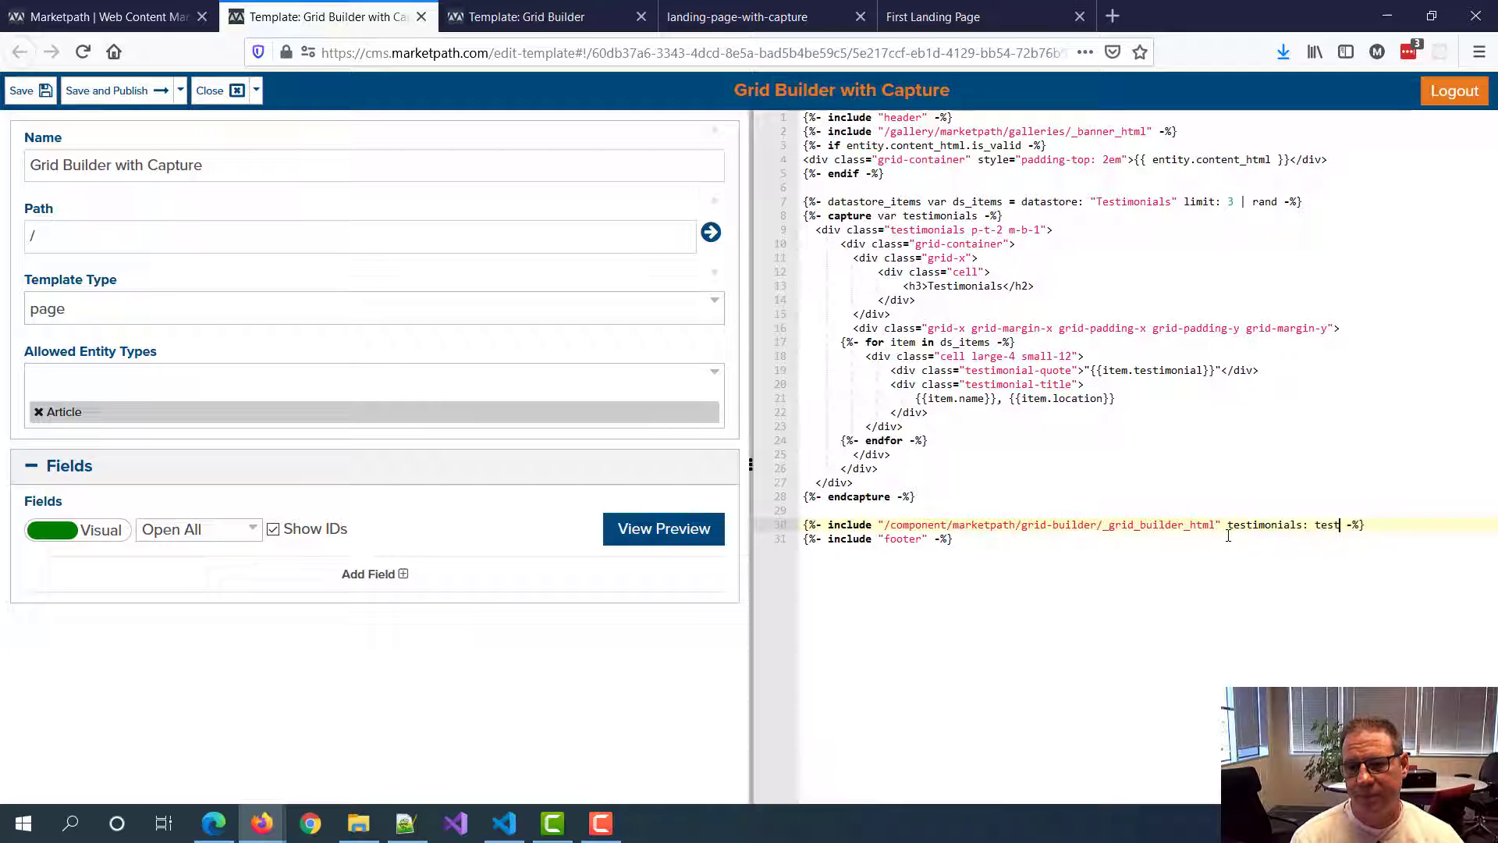
type("onia")
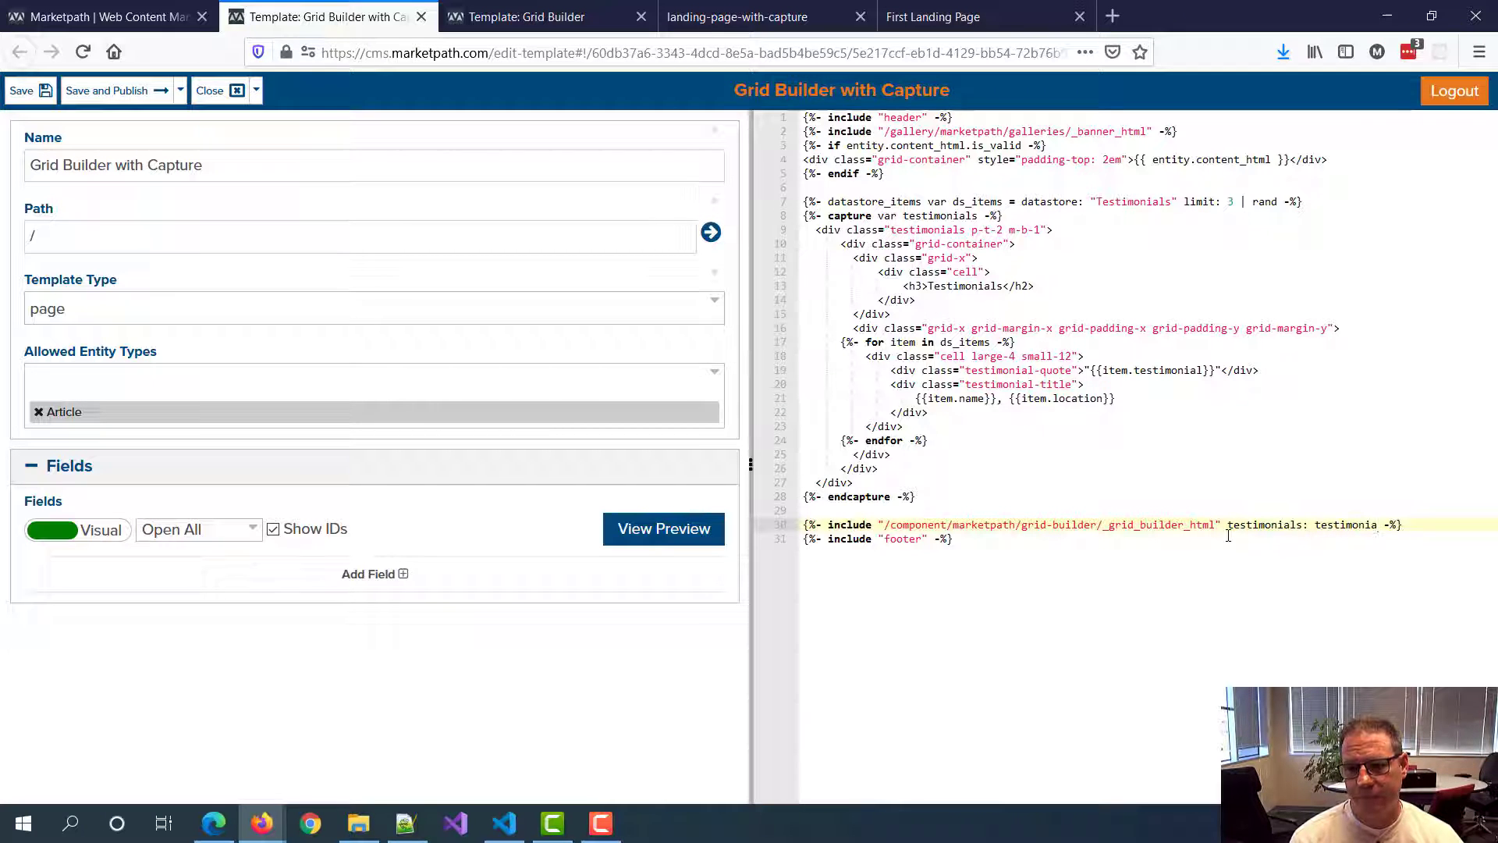
type("ls")
Step: Remove the testimonials parameter from the _grid_builder_html include line
key("ctrl+shift+Left")
key("ctrl+shift+Left")
key("ctrl+shift+Left")
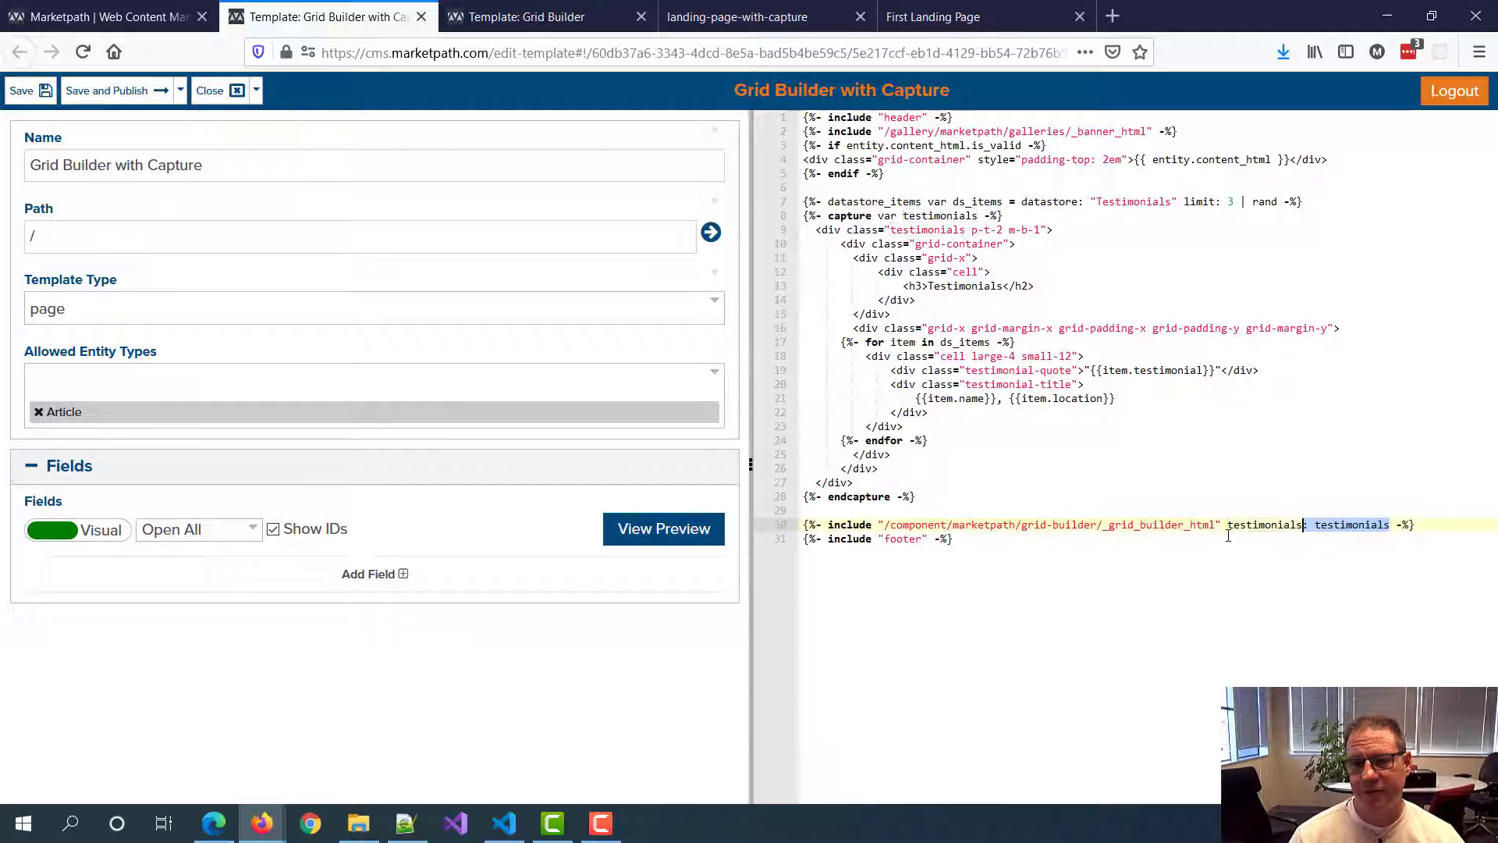
key("BackSpace")
key("BackSpace")
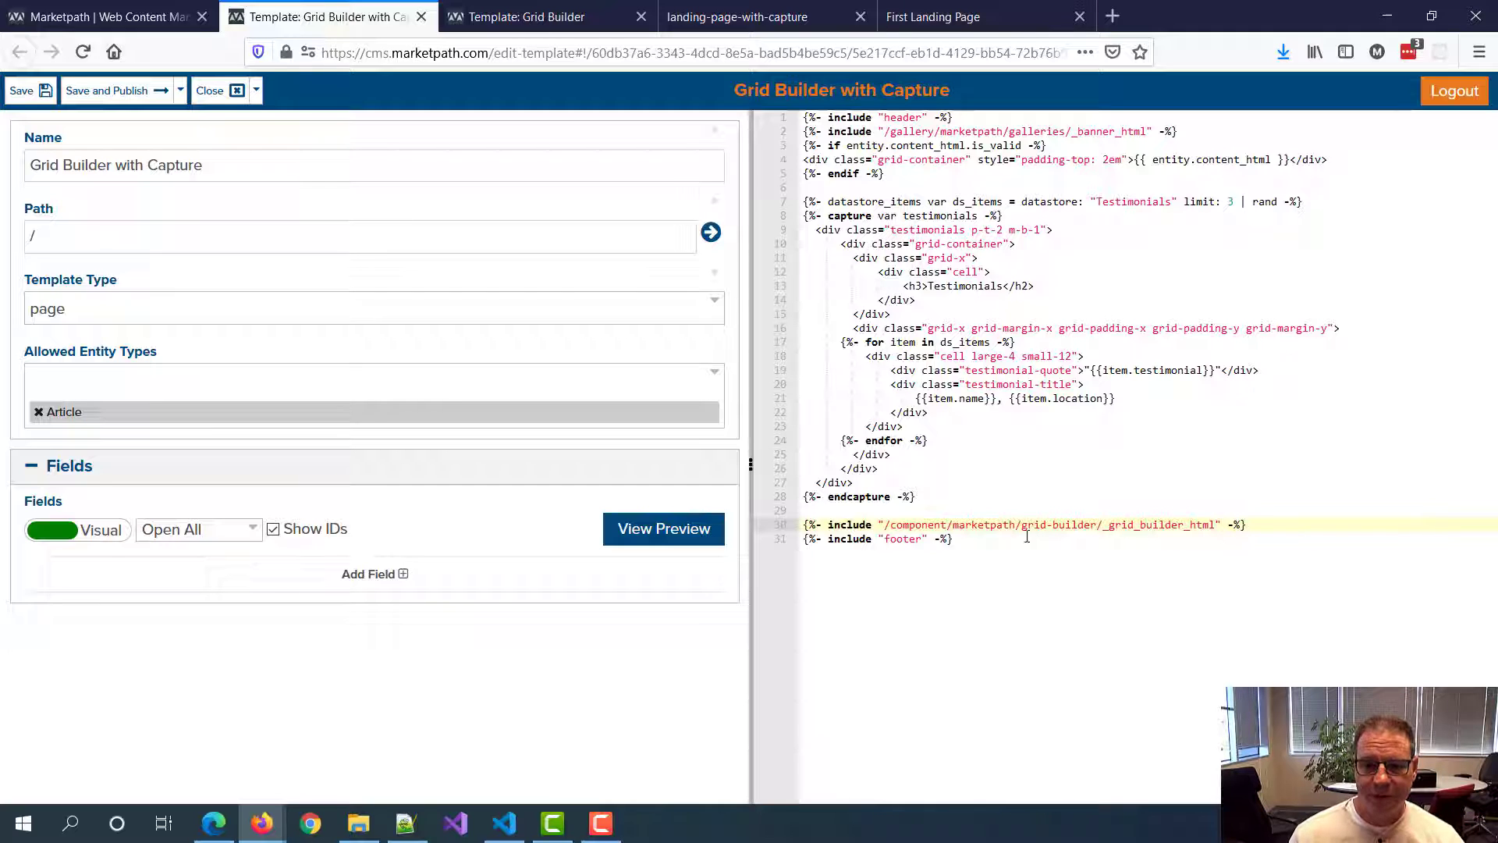
Step: Open the properties of the landing-page-with-capture article from the site's Articles list
left_click(1165, 522)
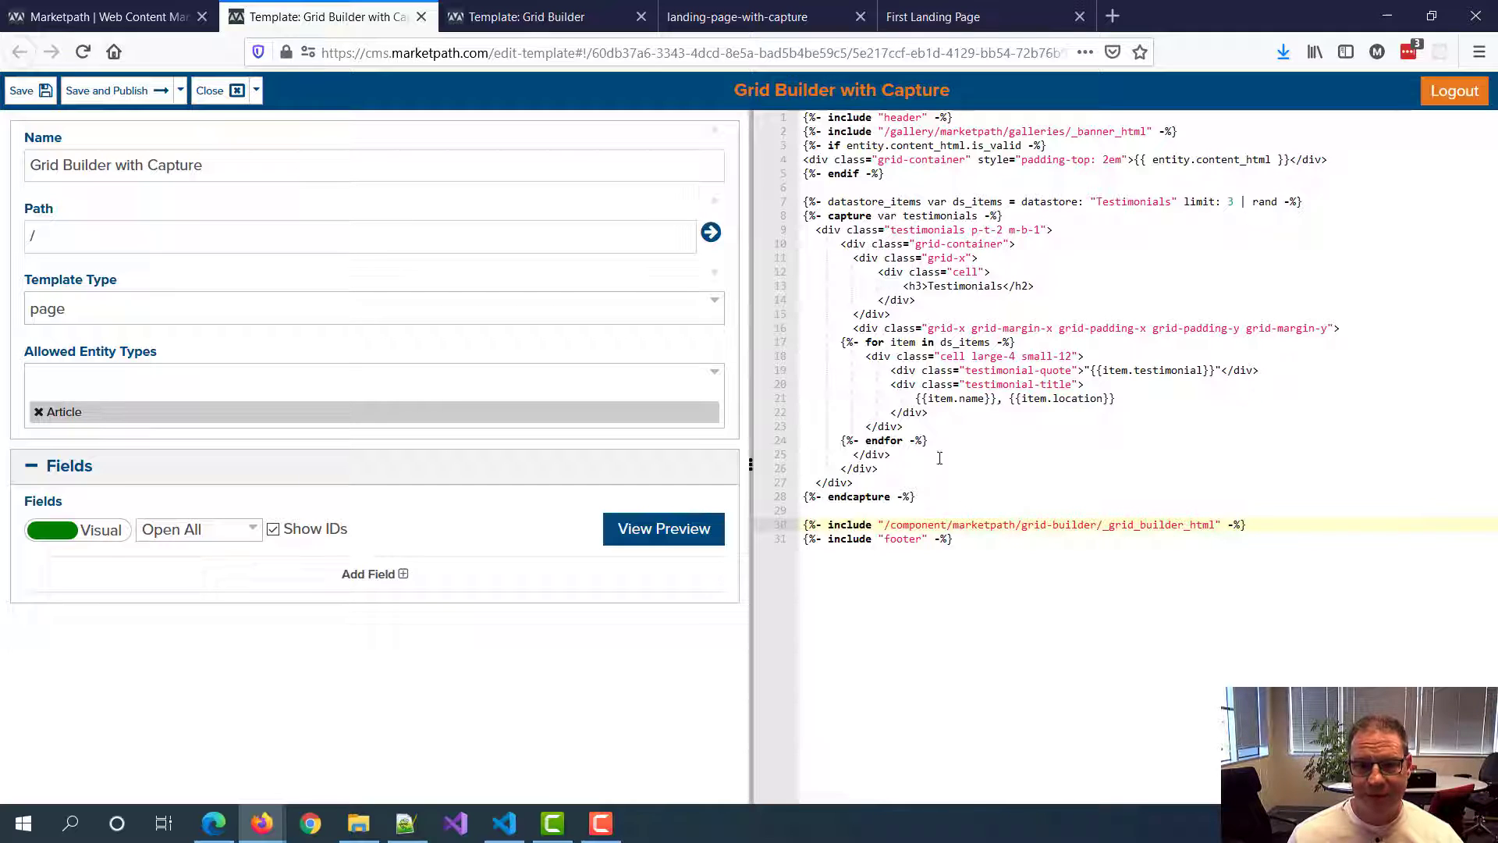
left_click(117, 18)
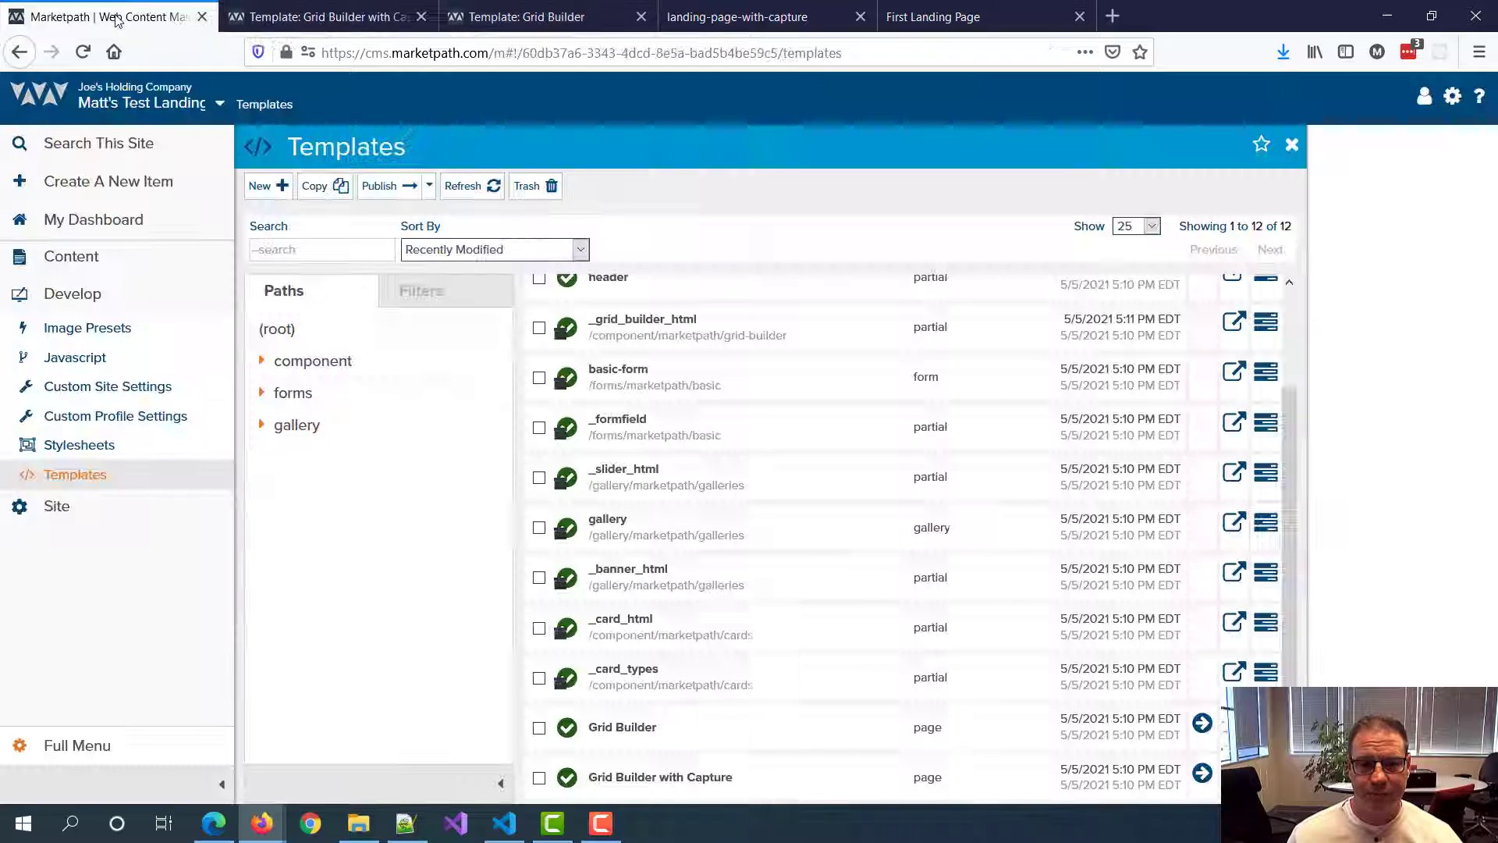
left_click(78, 256)
left_click(69, 320)
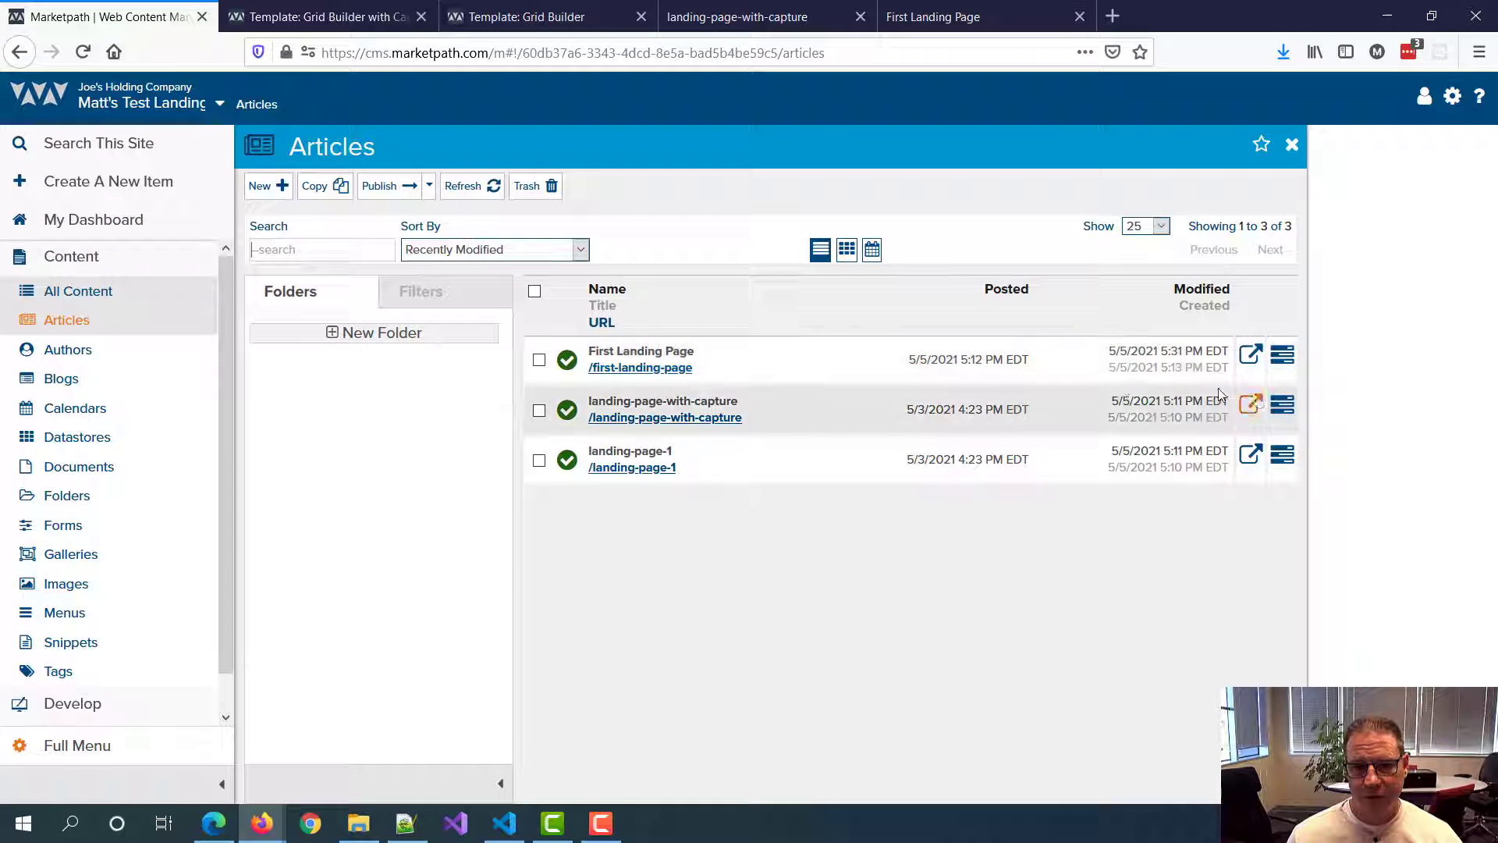
left_click(1282, 405)
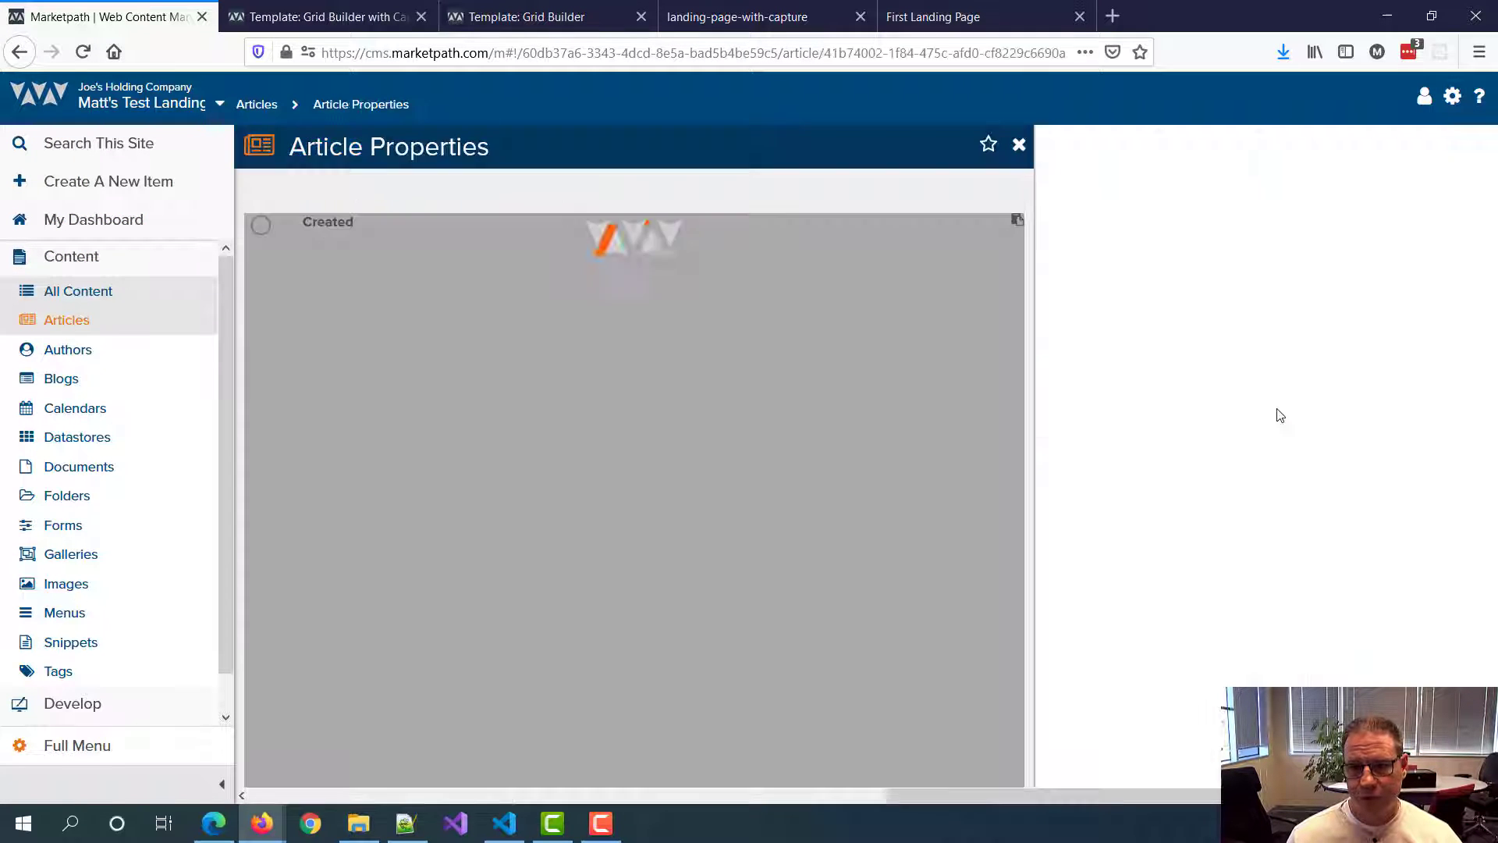
Step: Examine the Row Capture type and the capture variable name of the article's Testimonials row
scroll(632, 426, "down", 15)
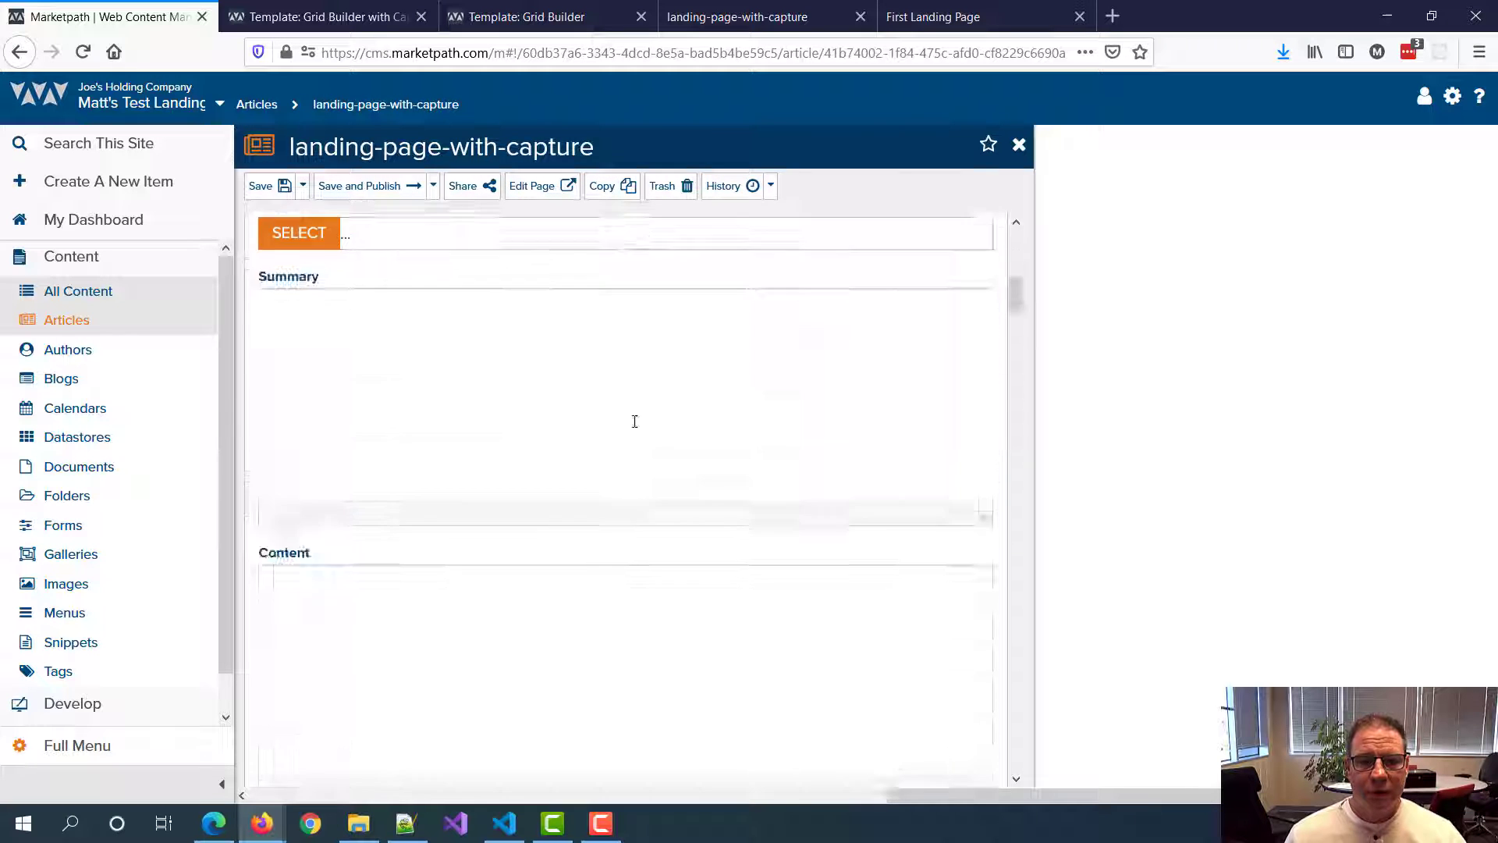
scroll(636, 440, "down", 10)
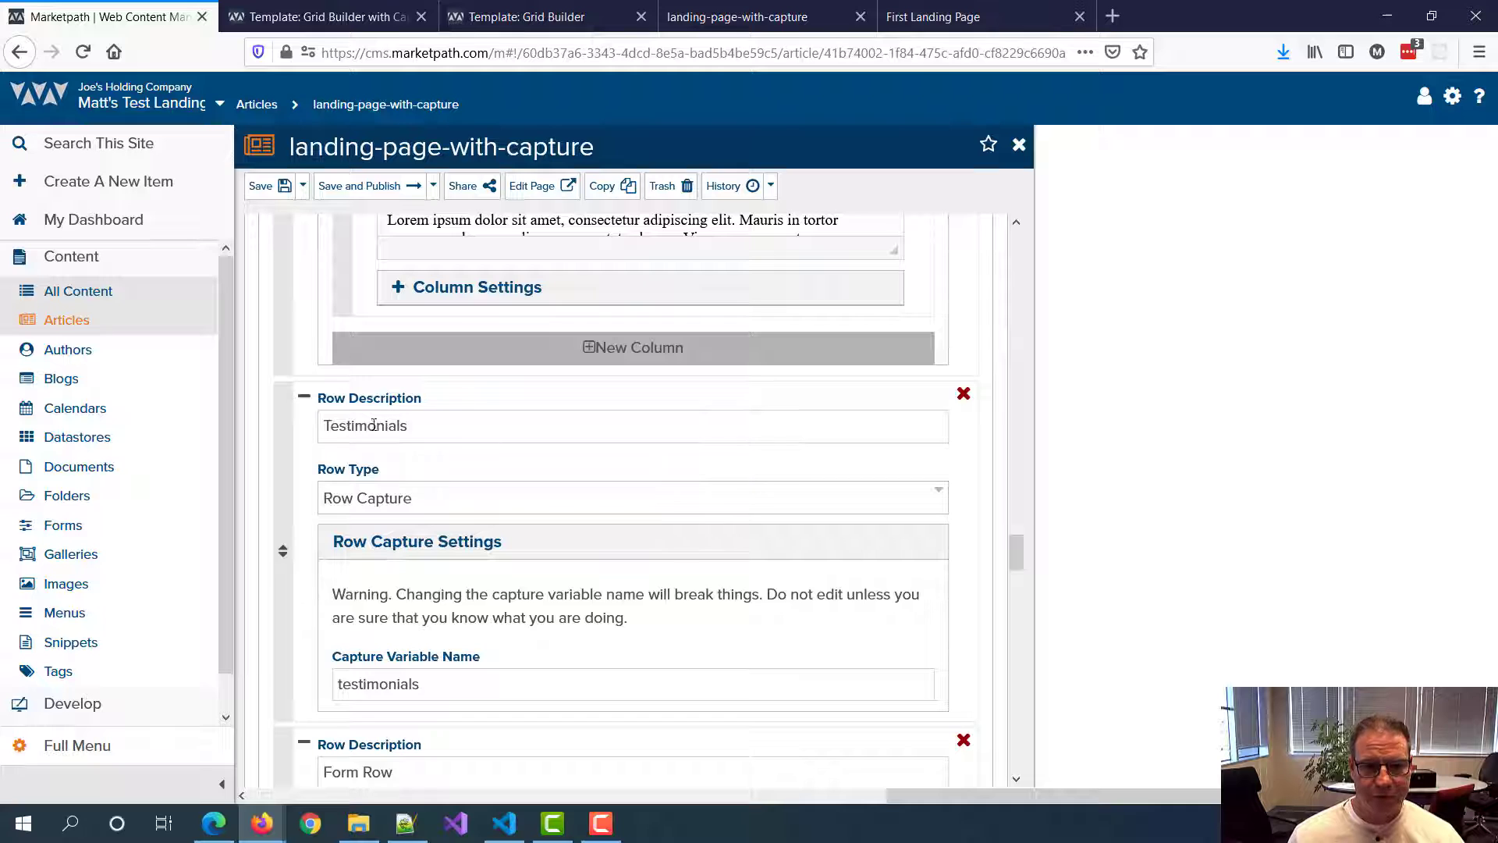
scroll(469, 468, "down", 2)
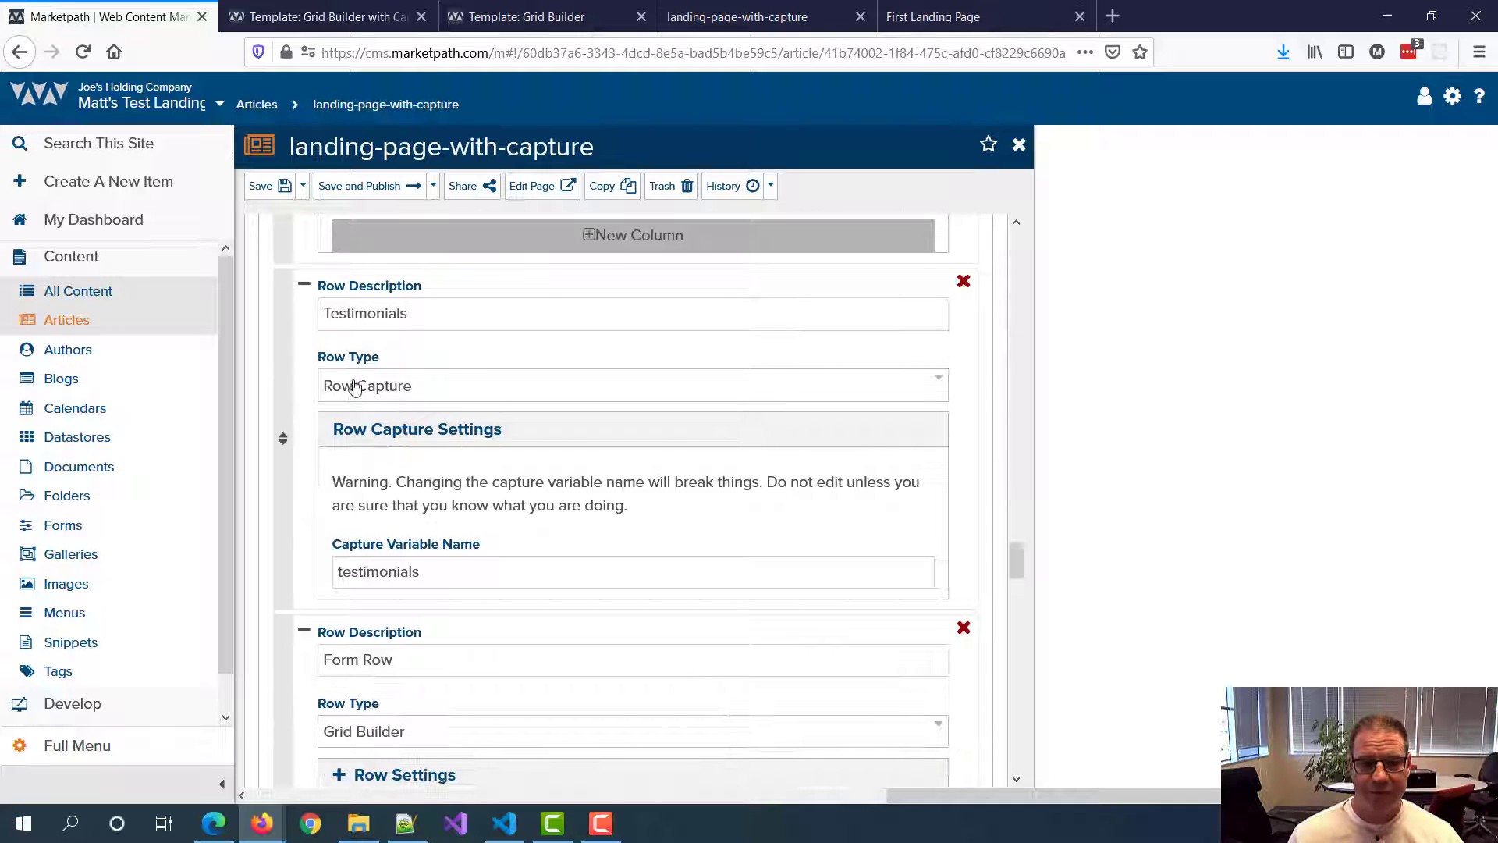
double_click(379, 571)
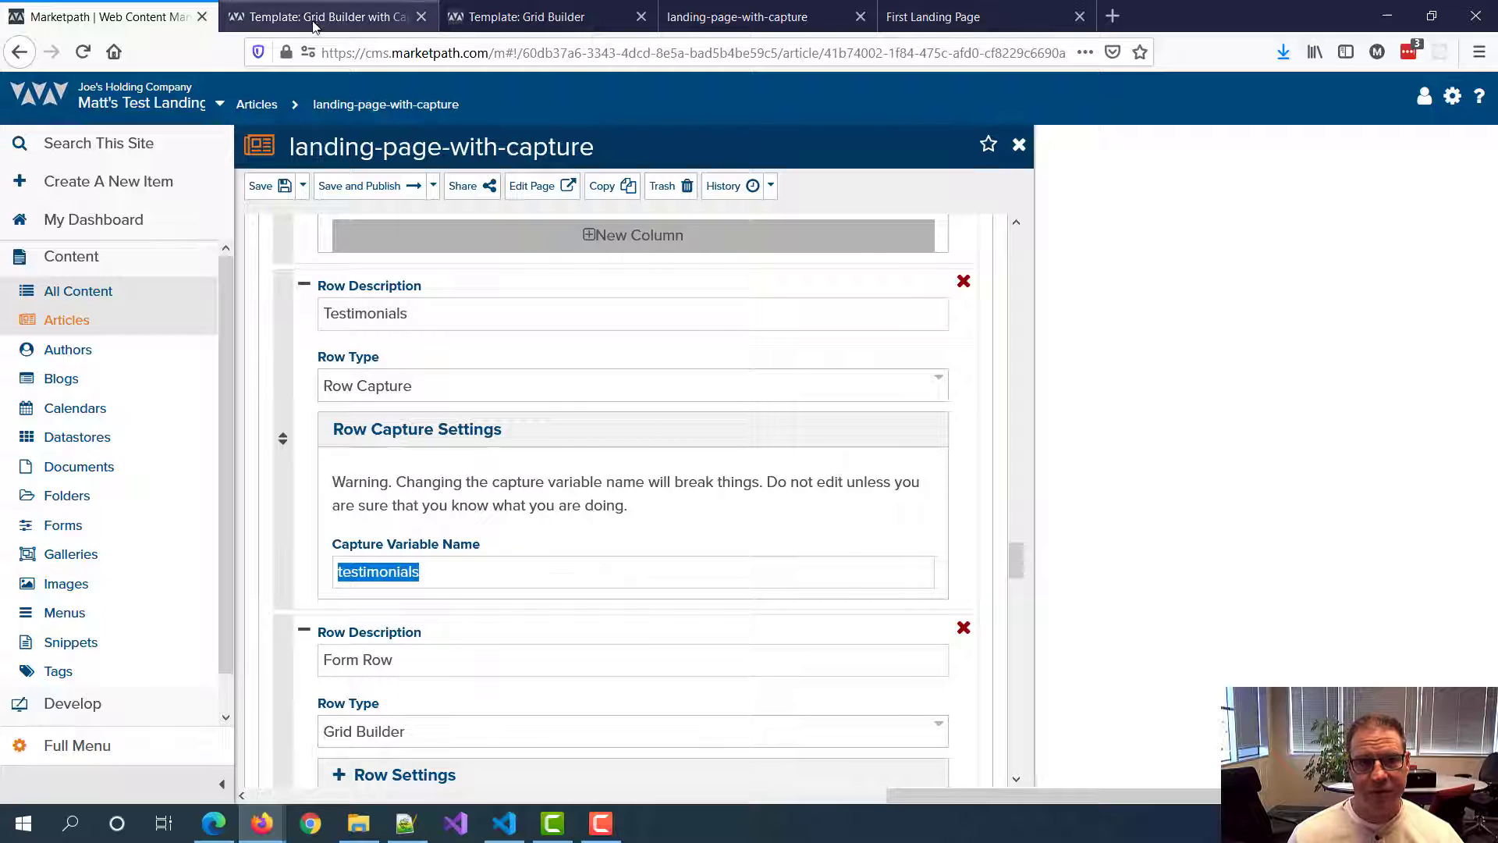
Step: Compare the article's capture variable name with the capture var declaration and grid builder include in the Grid Builder with Capture template
left_click(409, 9)
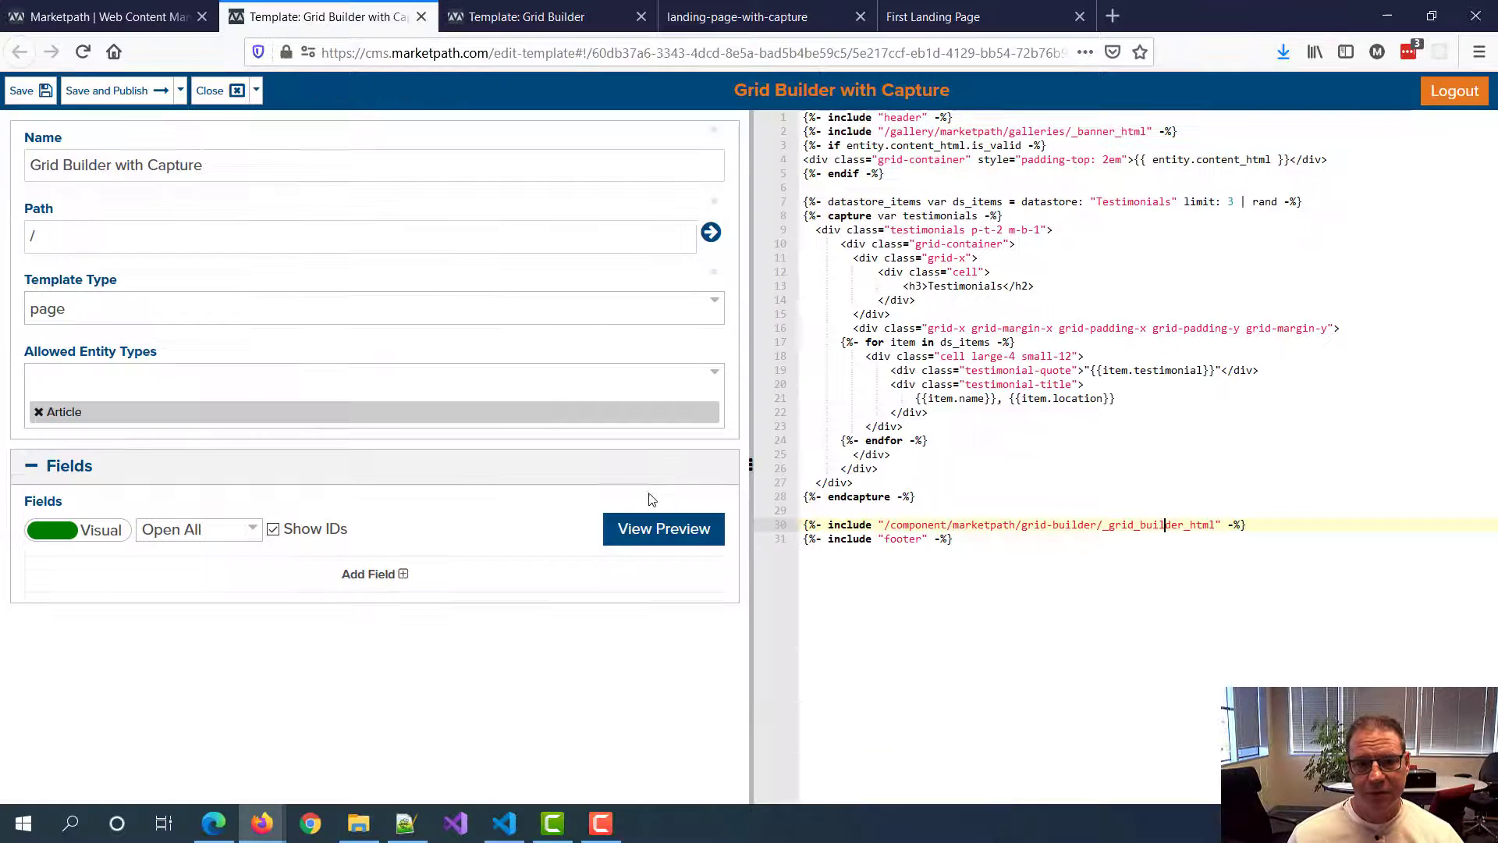
double_click(938, 216)
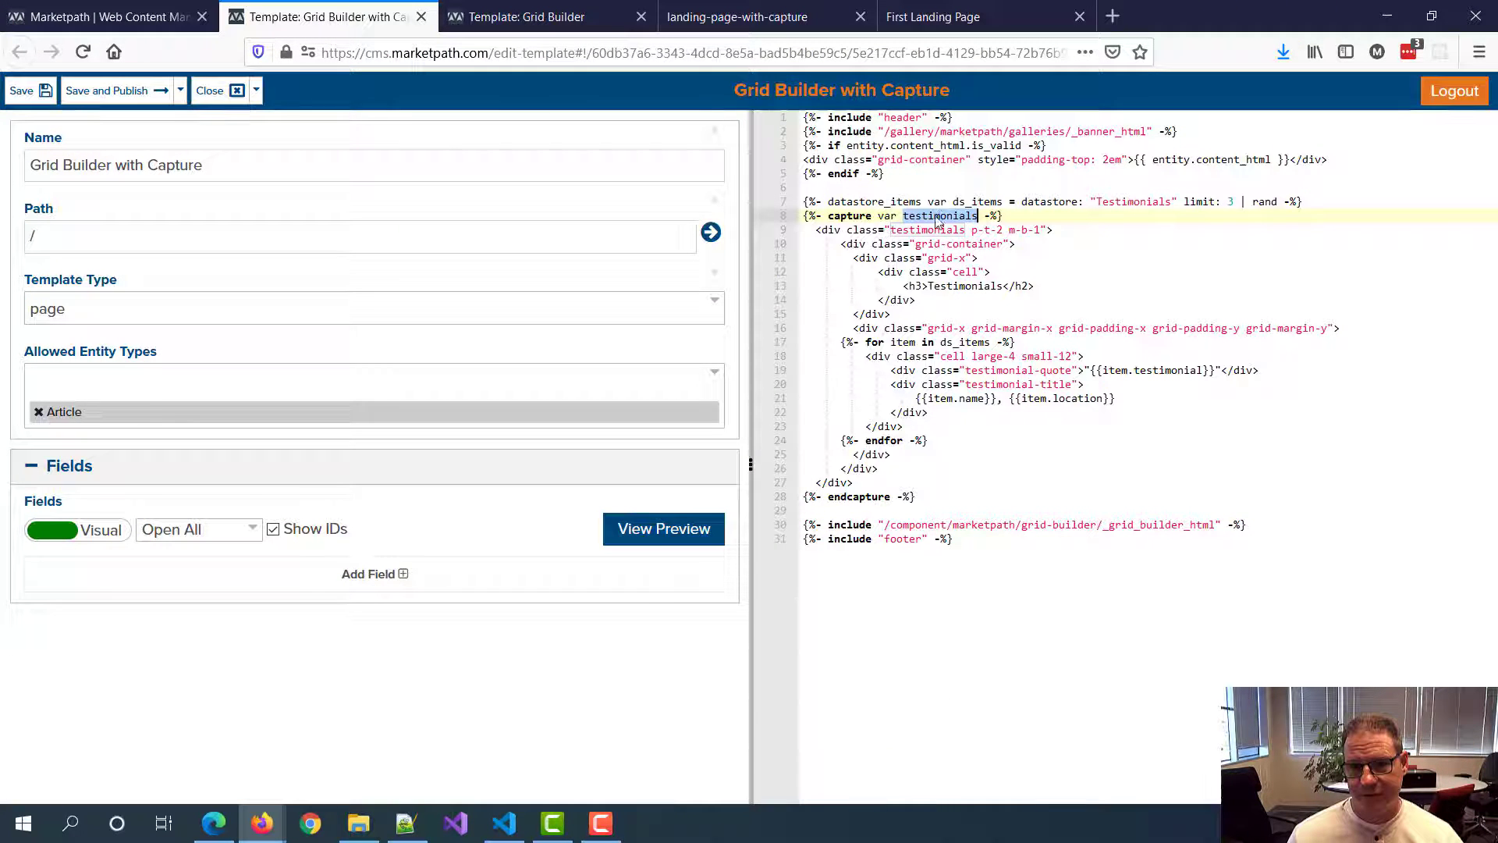
left_click(1238, 524)
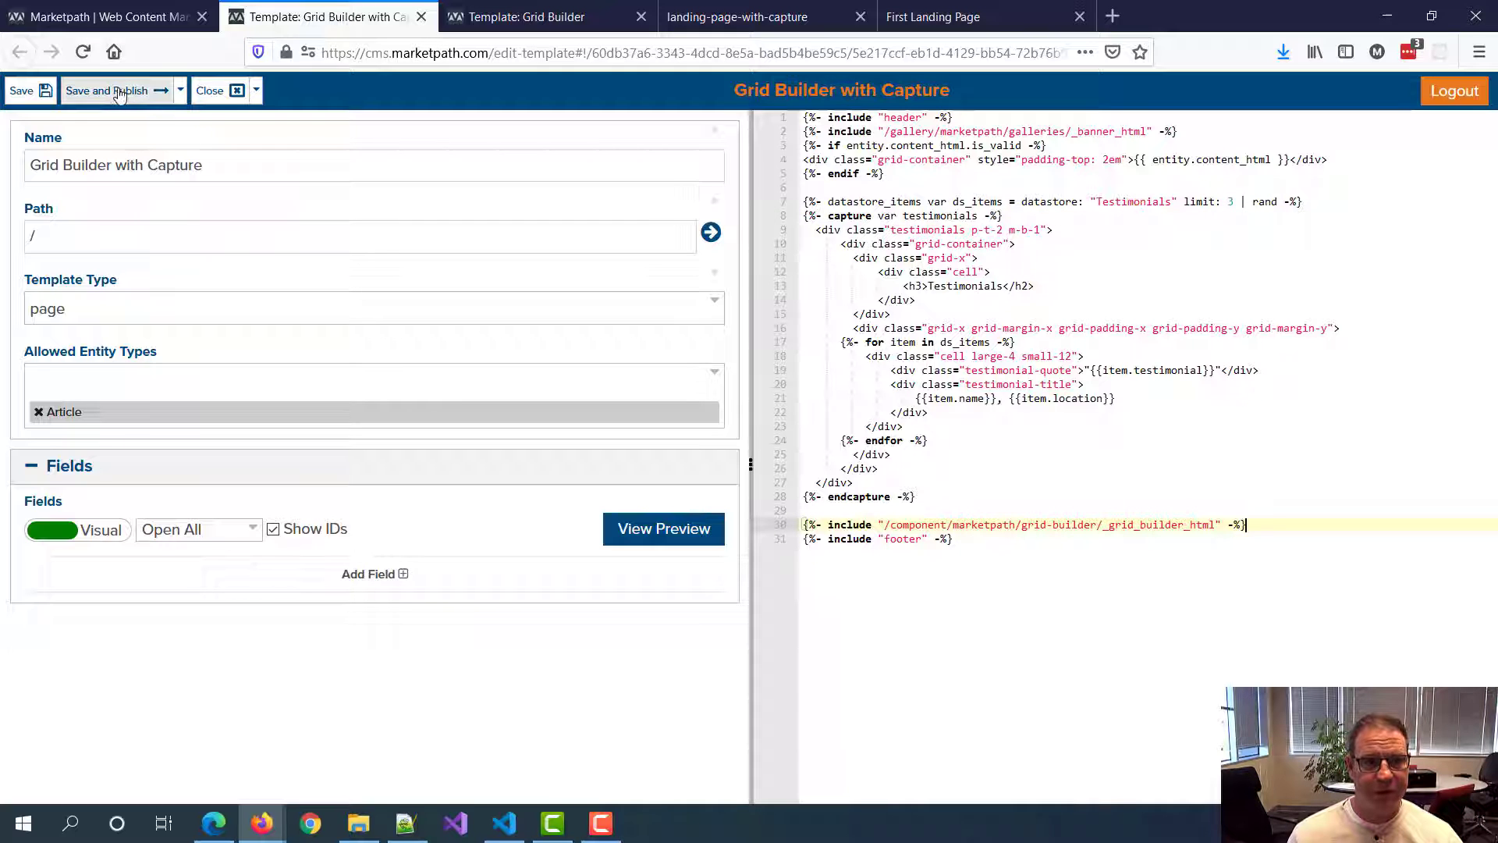
Step: Reload the landing-page-with-capture preview and examine its Testimonials row, the form section and the rest of the page
left_click(712, 16)
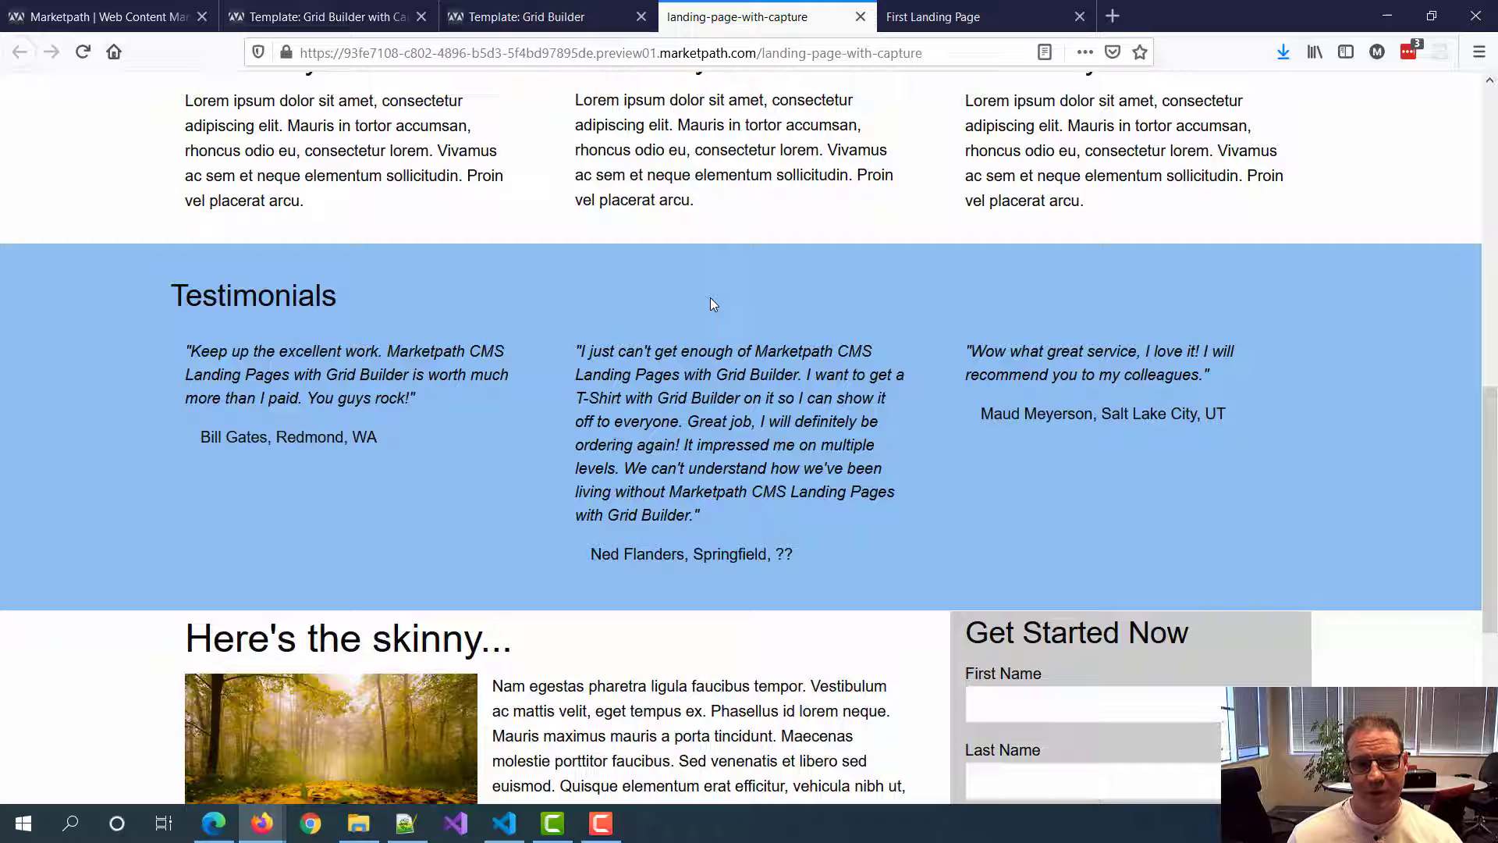
key("F5")
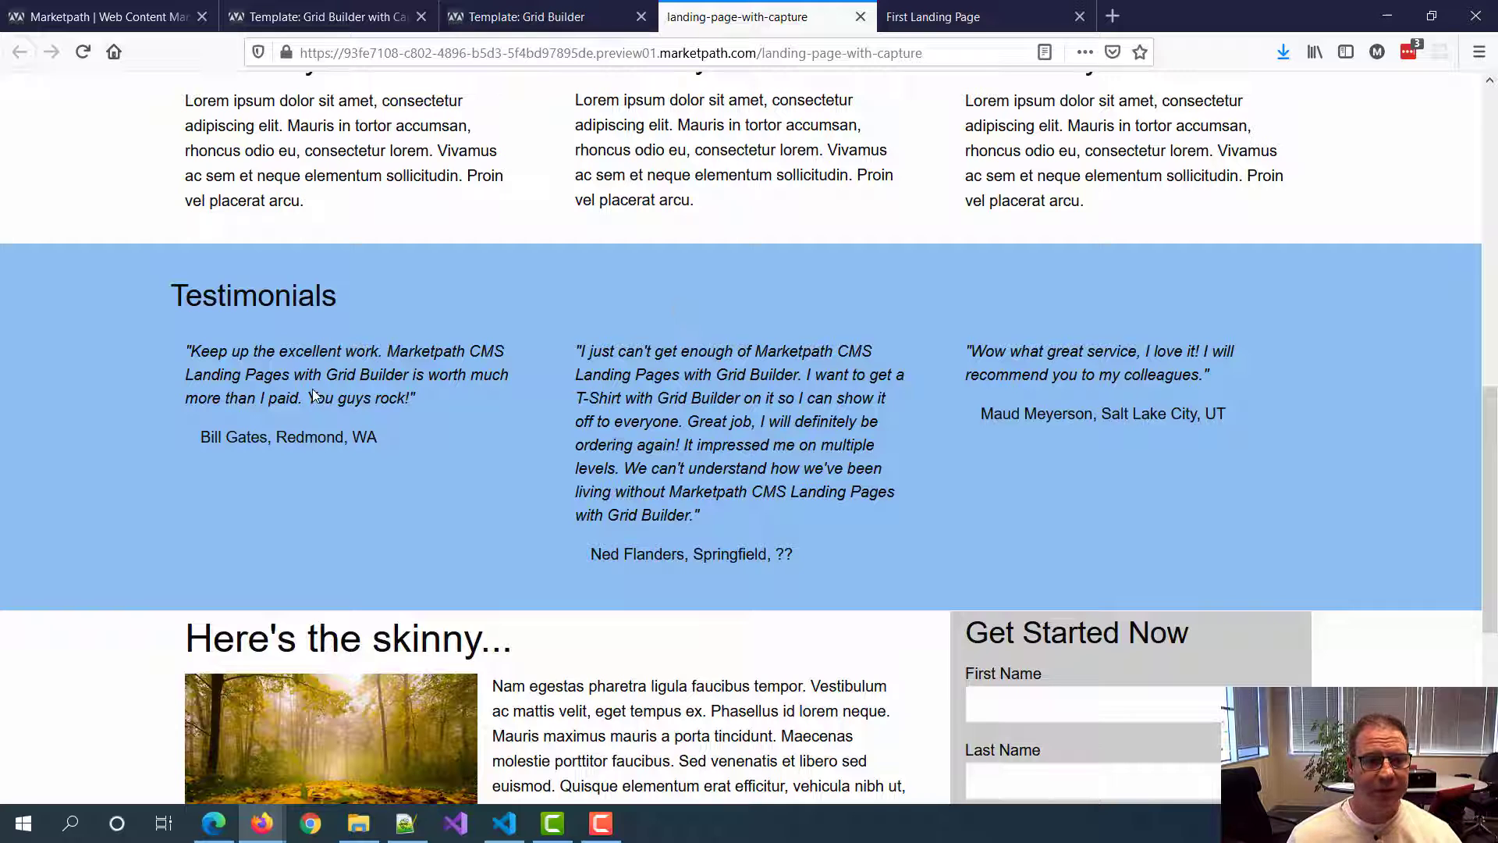
scroll(662, 316, "up", 1)
scroll(662, 320, "down", 1)
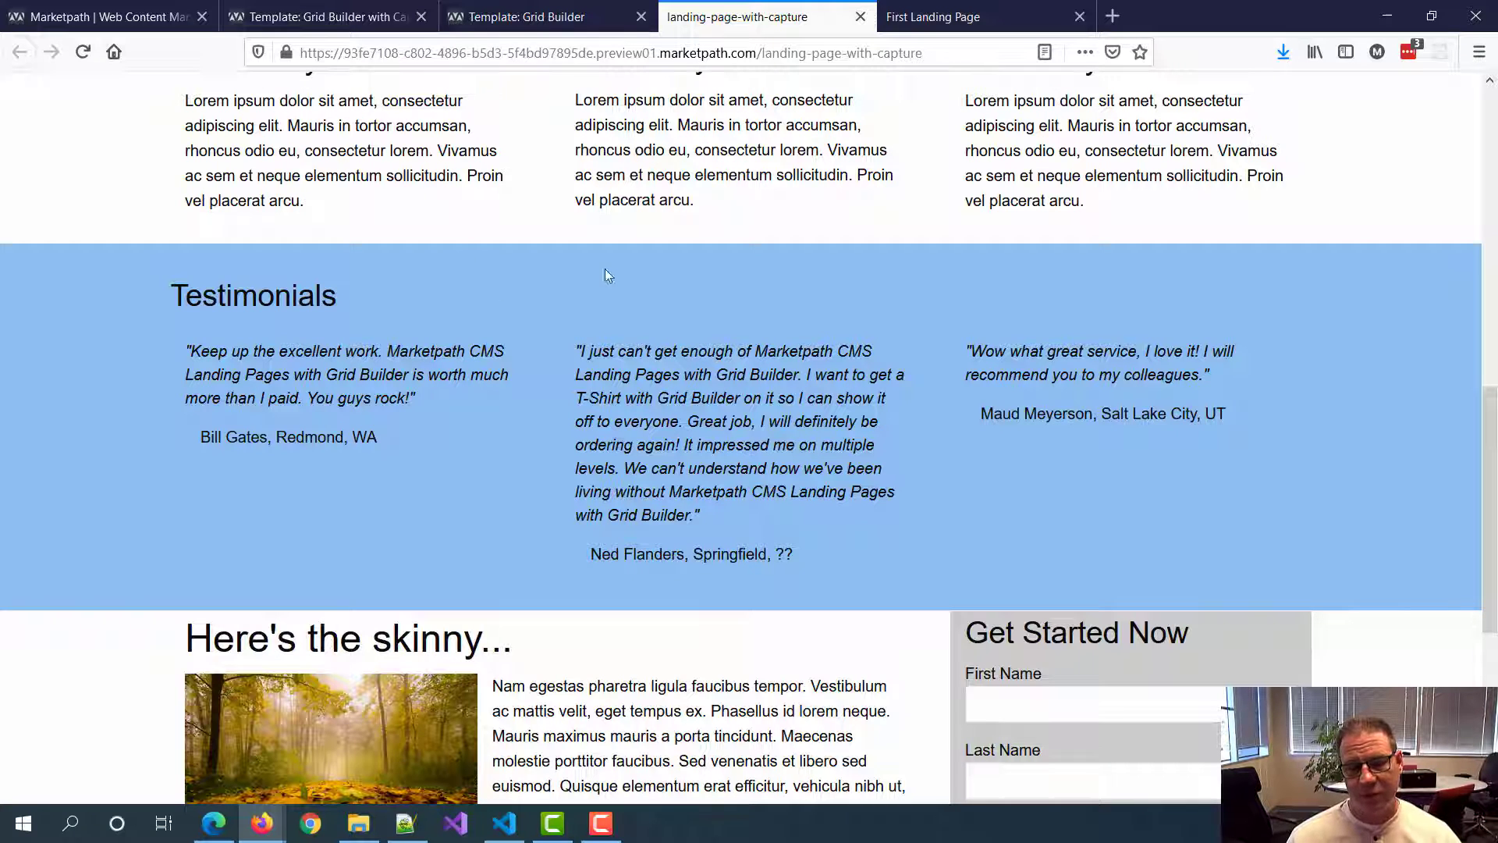
scroll(795, 281, "down", 1)
scroll(920, 288, "up", 3)
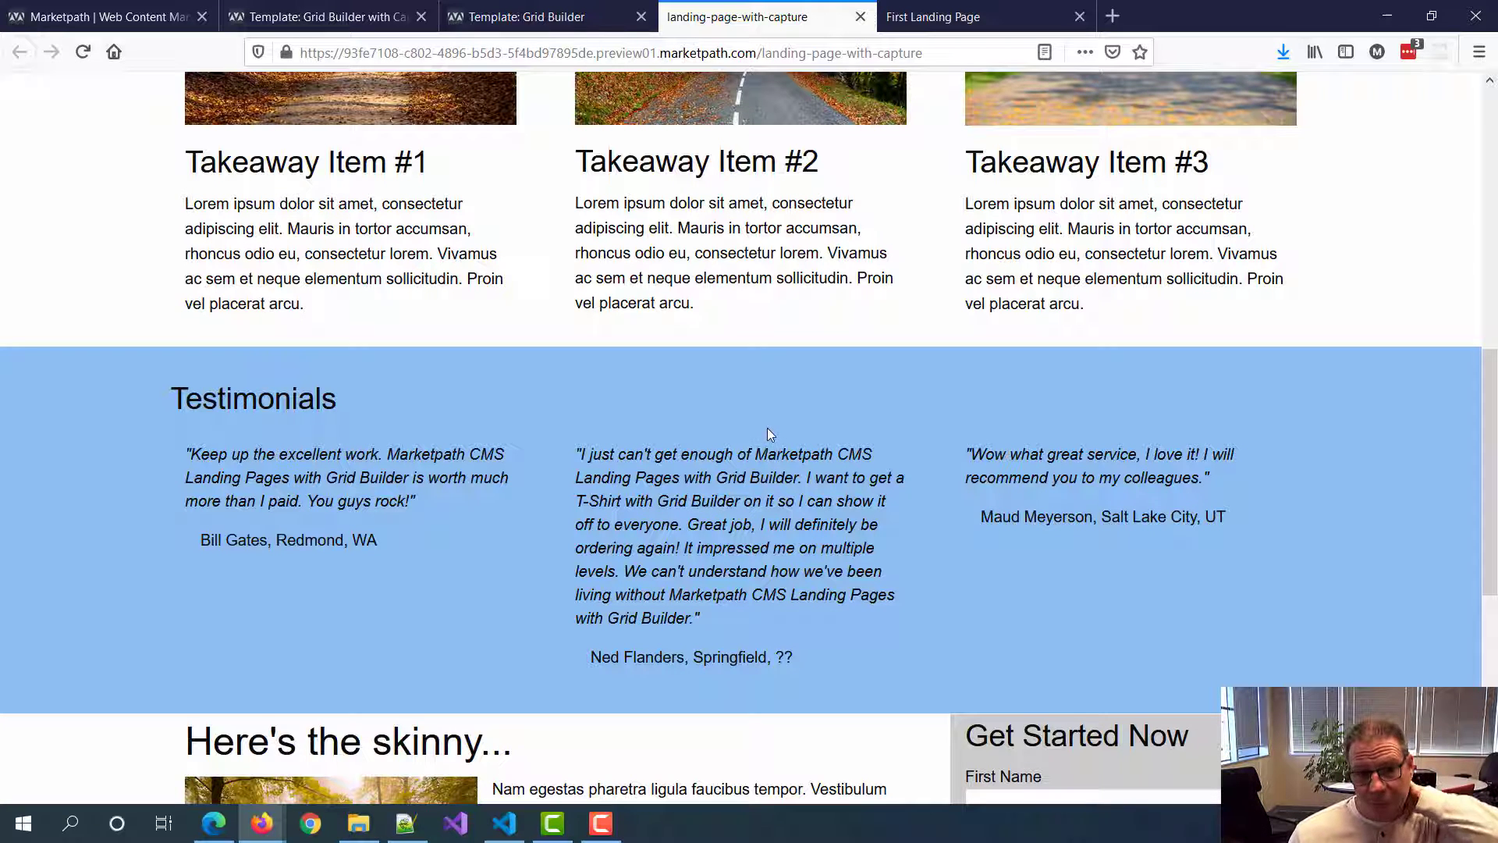
scroll(769, 421, "down", 5)
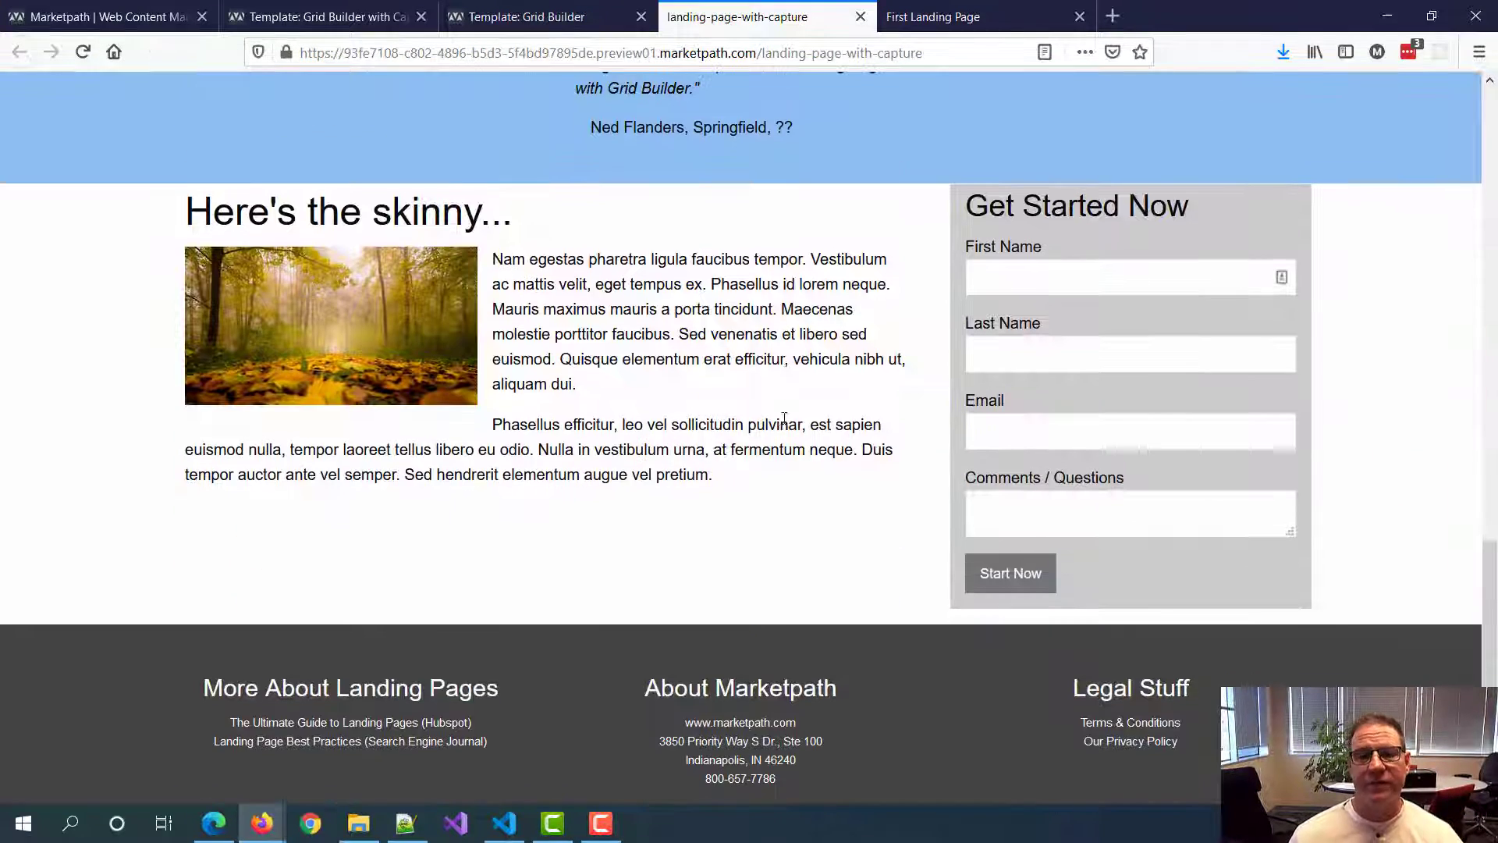
scroll(663, 322, "up", 10)
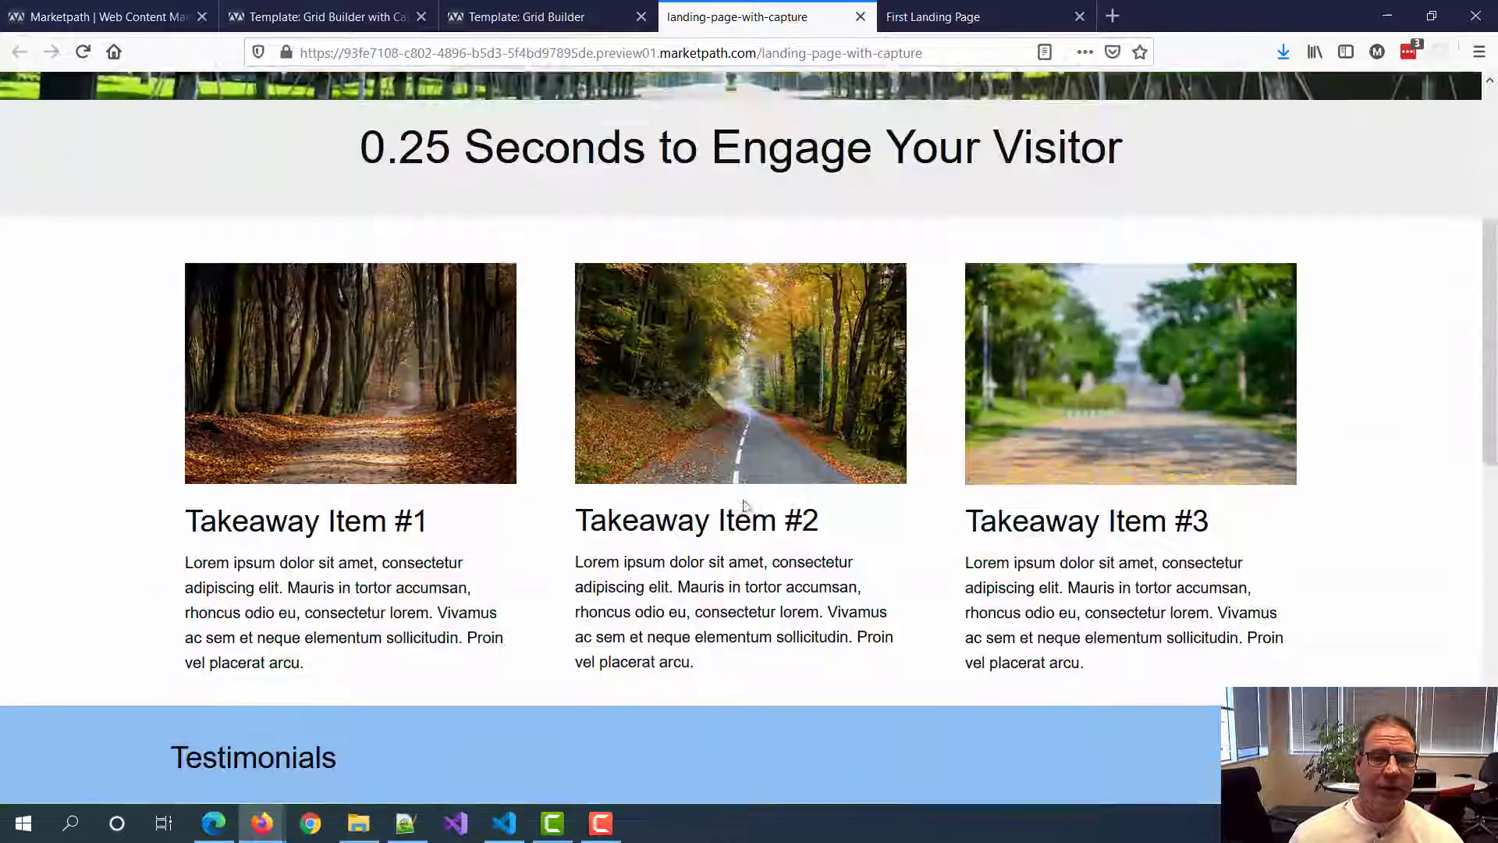
scroll(744, 505, "up", 5)
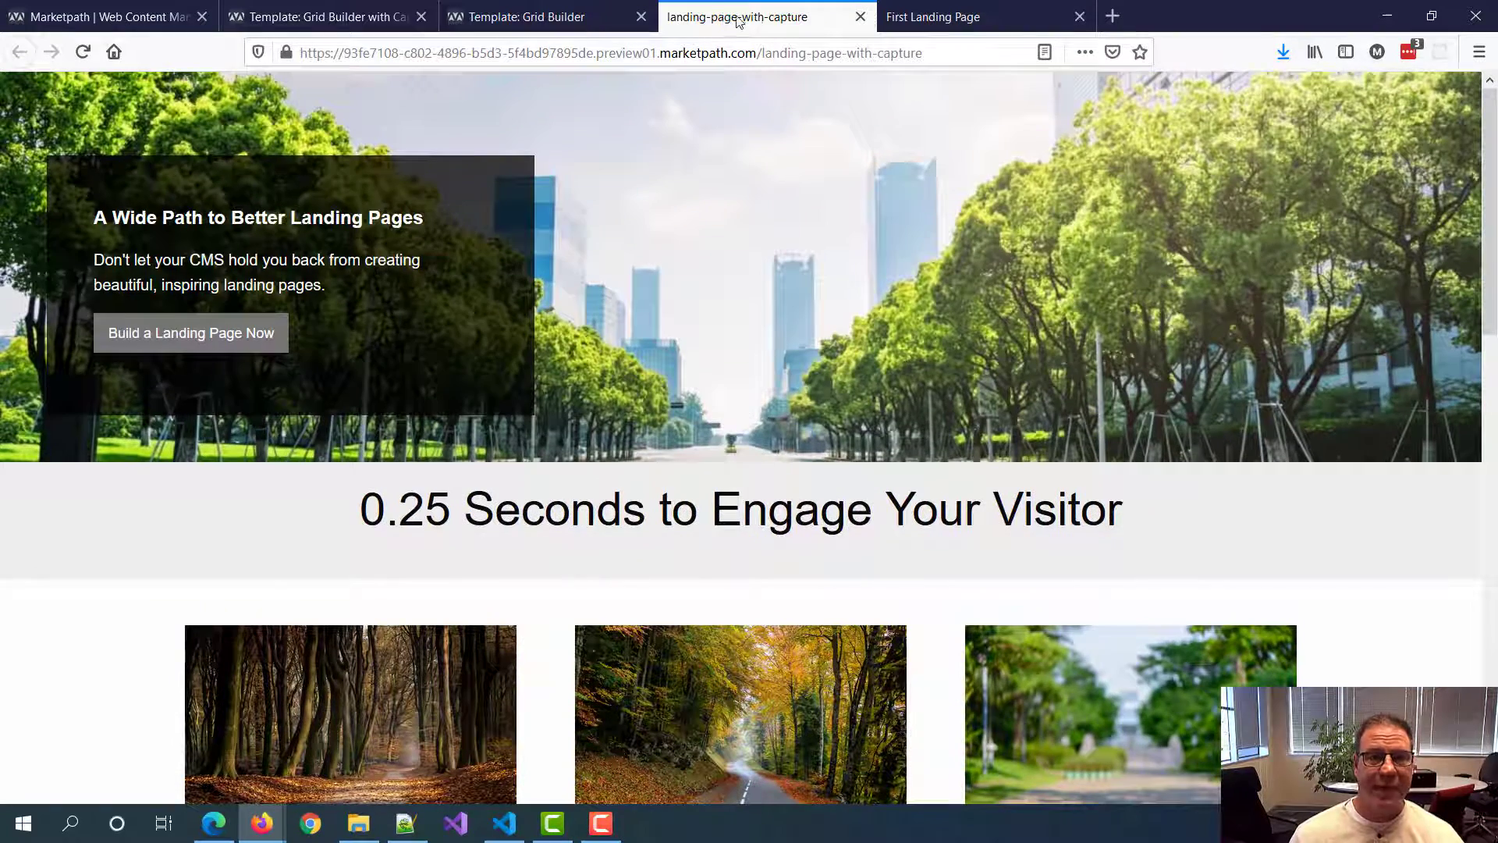
Step: Close the Grid Builder and Grid Builder with Capture template editors
left_click(546, 17)
left_click(226, 90)
left_click(327, 16)
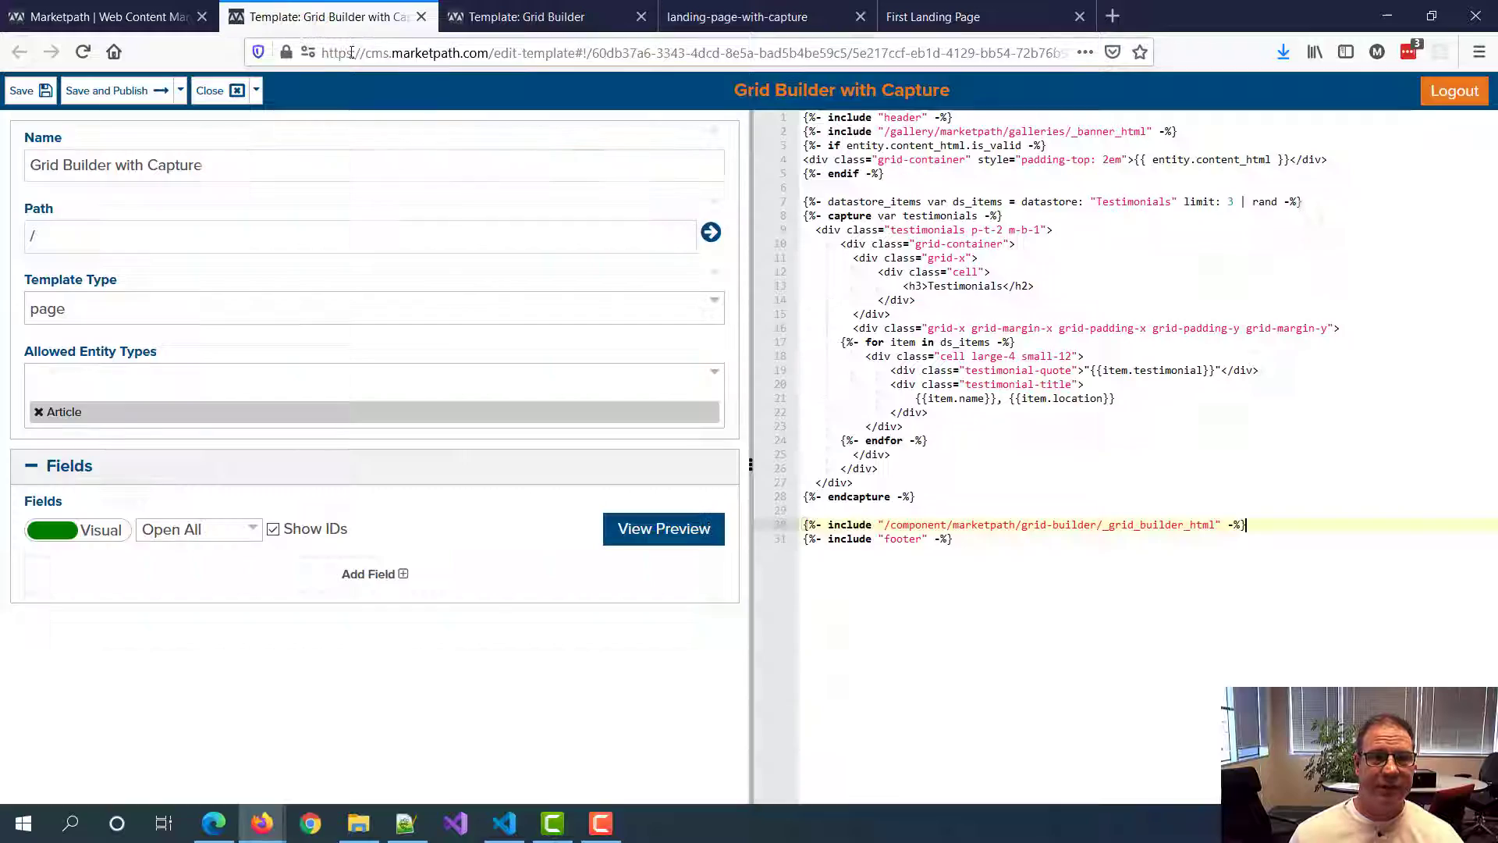
left_click(504, 14)
left_click(596, 245)
left_click(365, 16)
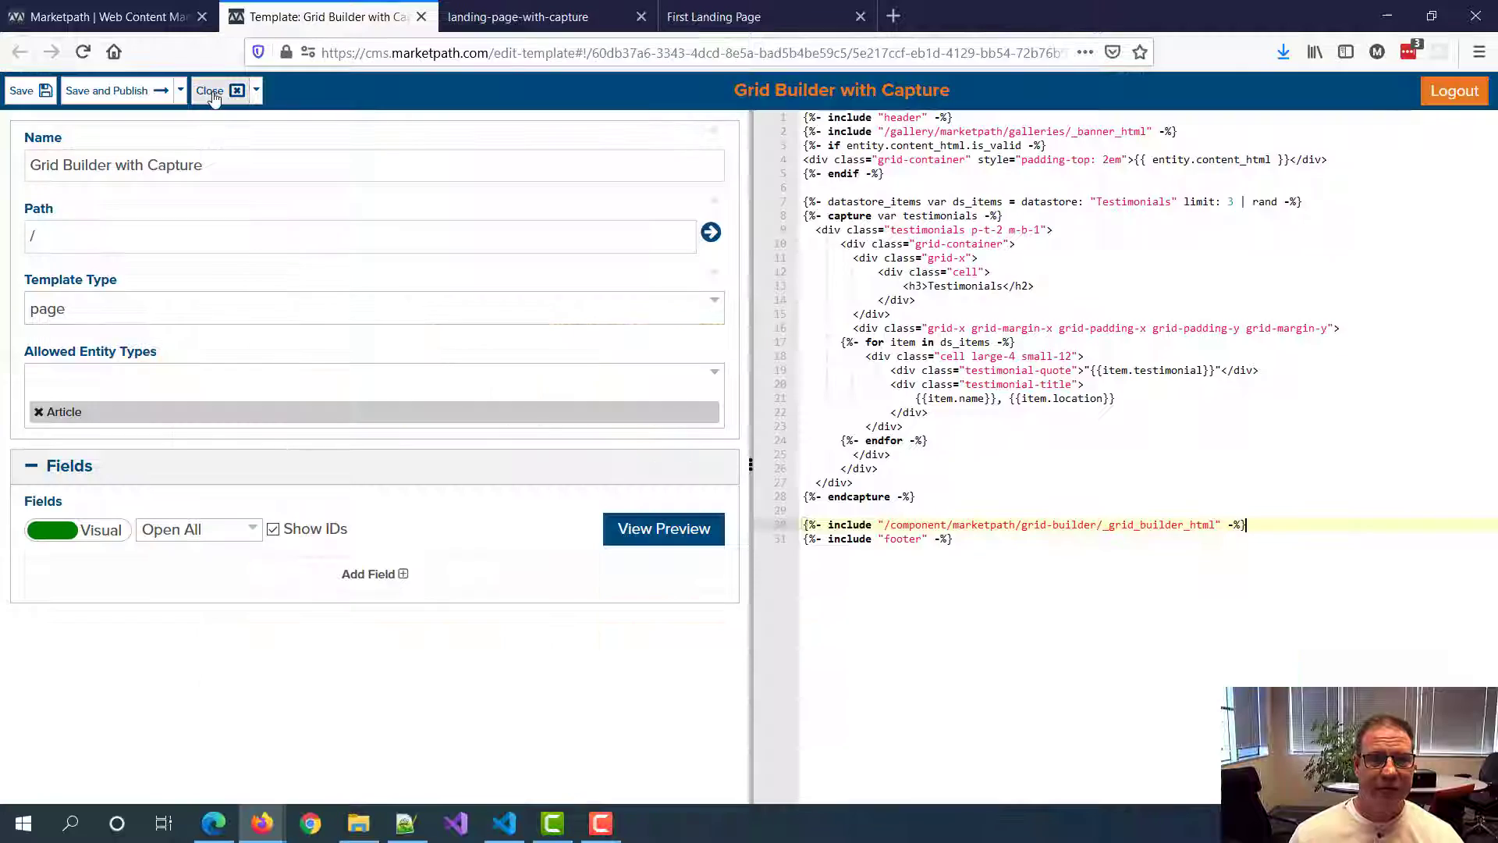
left_click(213, 92)
left_click(602, 247)
Step: Return to the landing-page-with-capture article and look over the content rows above its Testimonials row
left_click(210, 14)
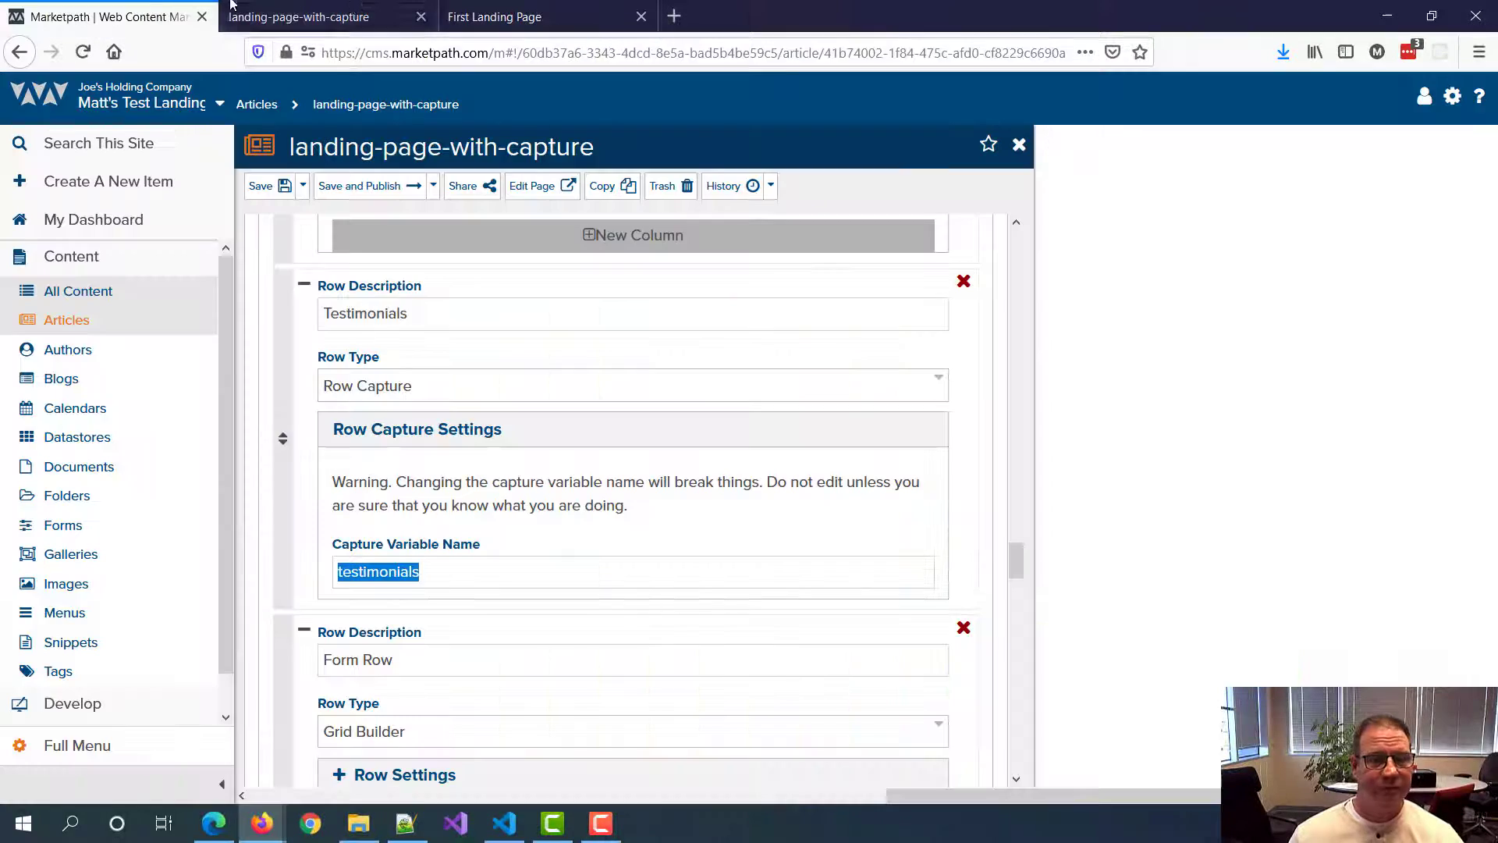
left_click(640, 346)
scroll(661, 367, "up", 2)
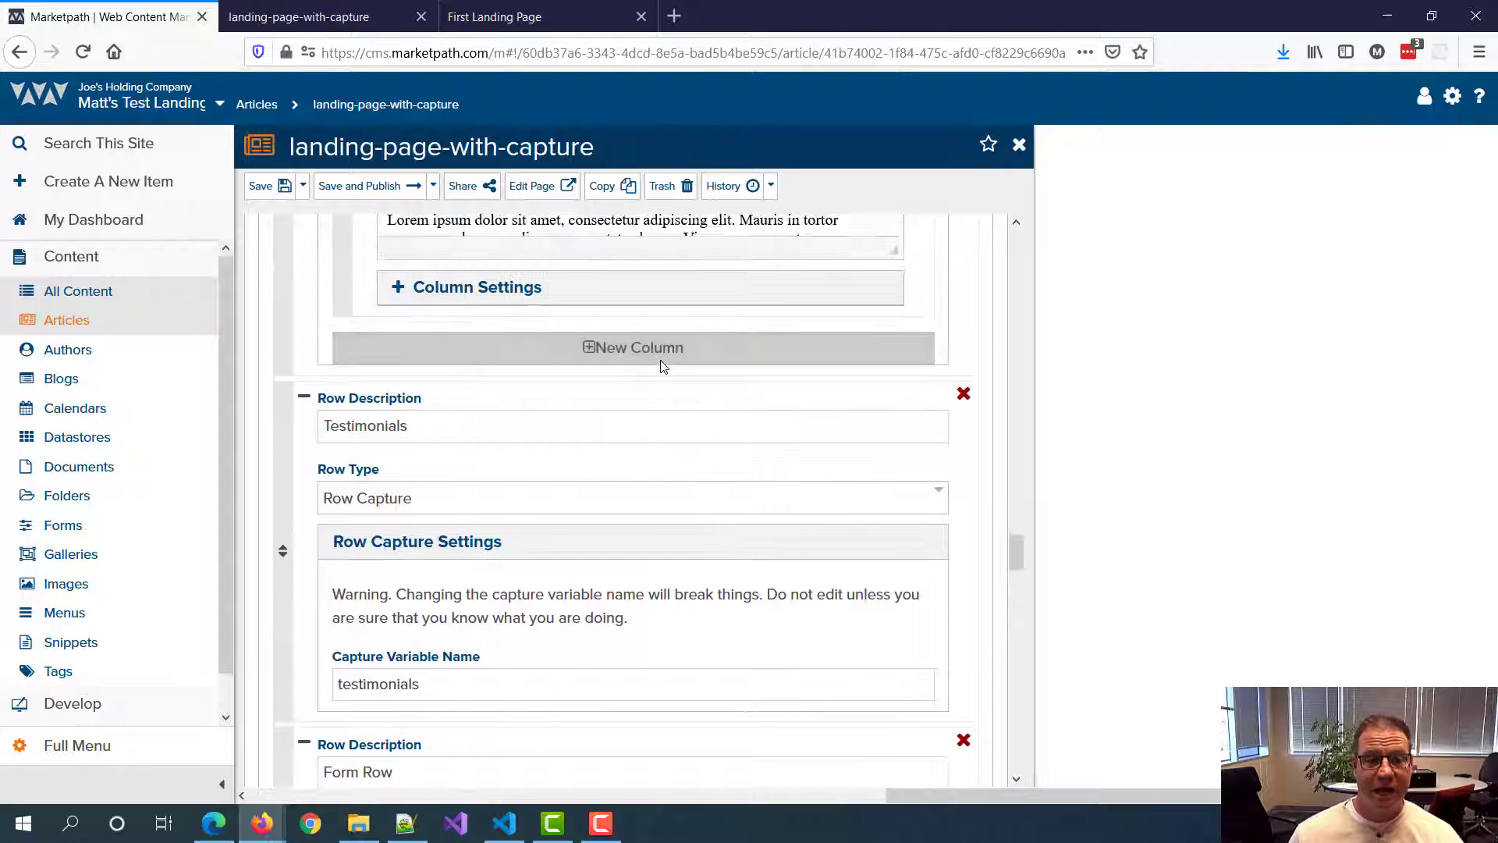
scroll(661, 367, "up", 4)
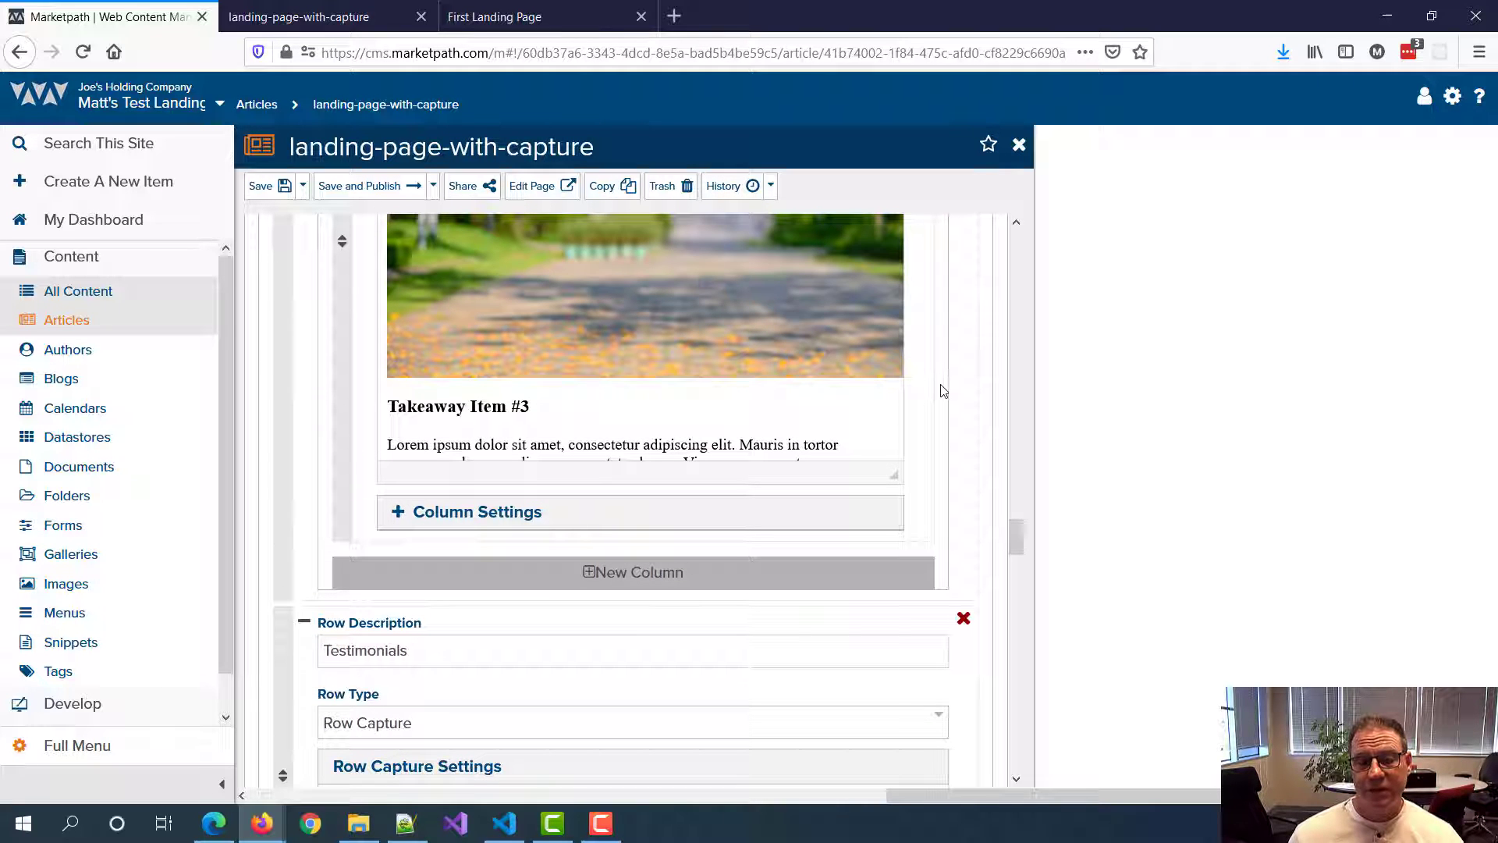